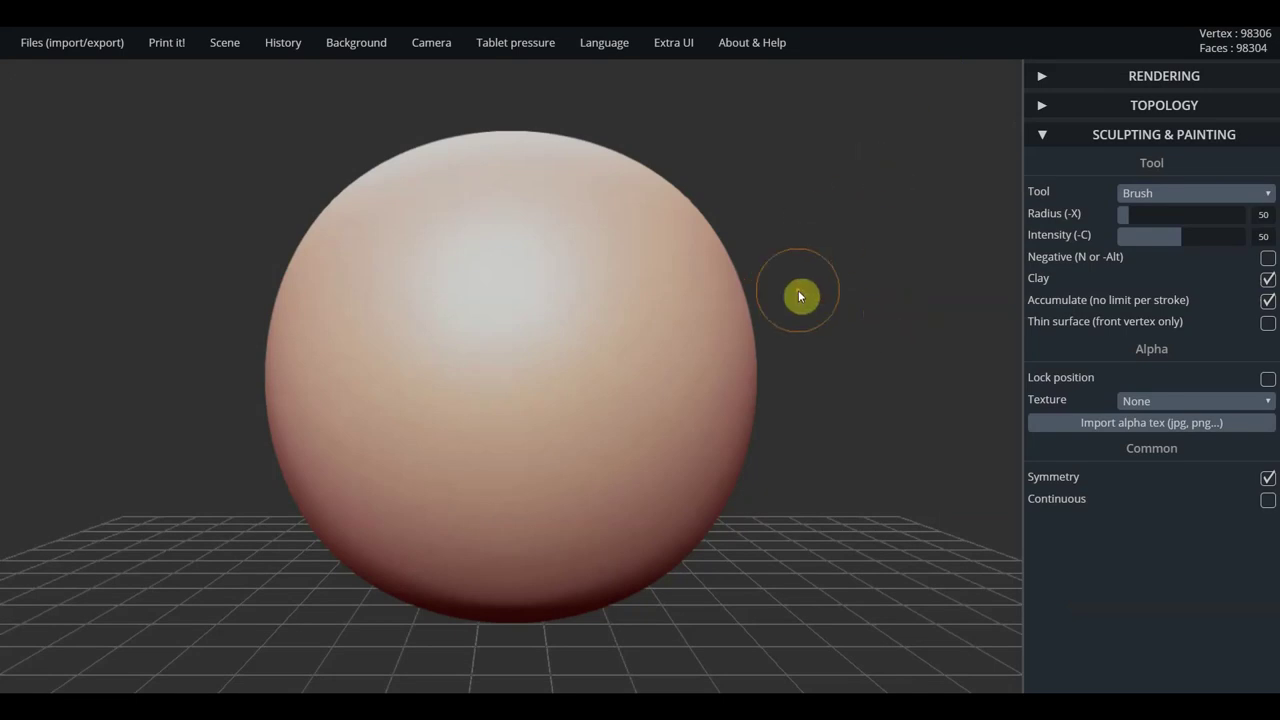
Change SculptGL's interface language from English to русский in the Rendering panel
{"action": "scroll", "coordinate": [798, 290], "scroll_direction": "down", "scroll_amount": 2}
{"action": "scroll", "coordinate": [800, 291], "scroll_direction": "down", "scroll_amount": 2}
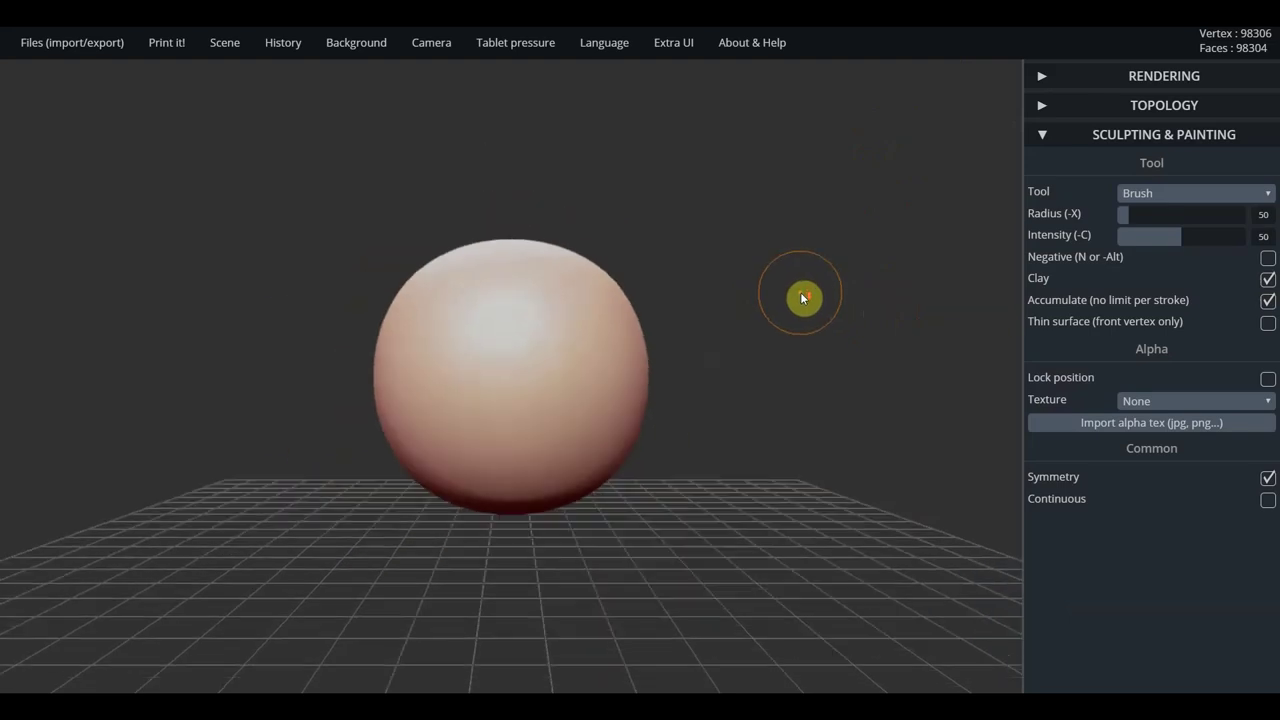
{"action": "scroll", "coordinate": [800, 292], "scroll_direction": "down", "scroll_amount": 2}
{"action": "left_click_drag", "start_coordinate": [823, 341], "coordinate": [804, 346]}
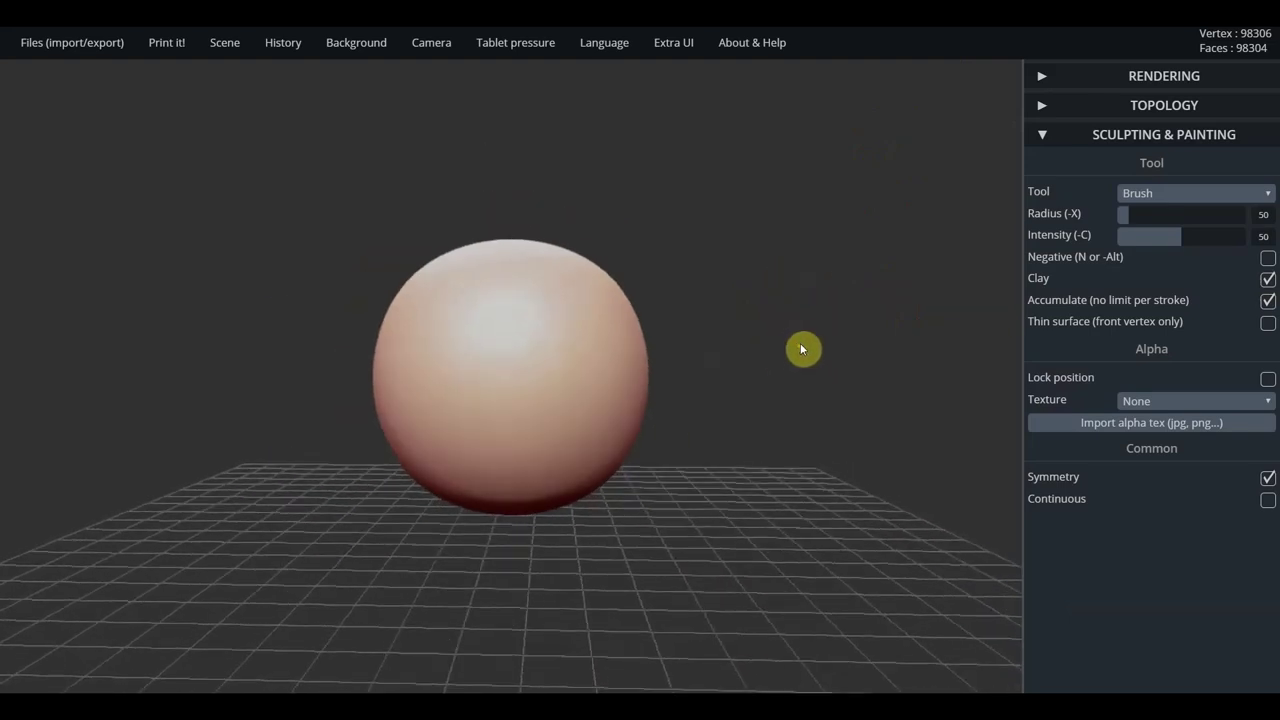
{"action": "left_click_drag", "start_coordinate": [804, 346], "coordinate": [808, 343]}
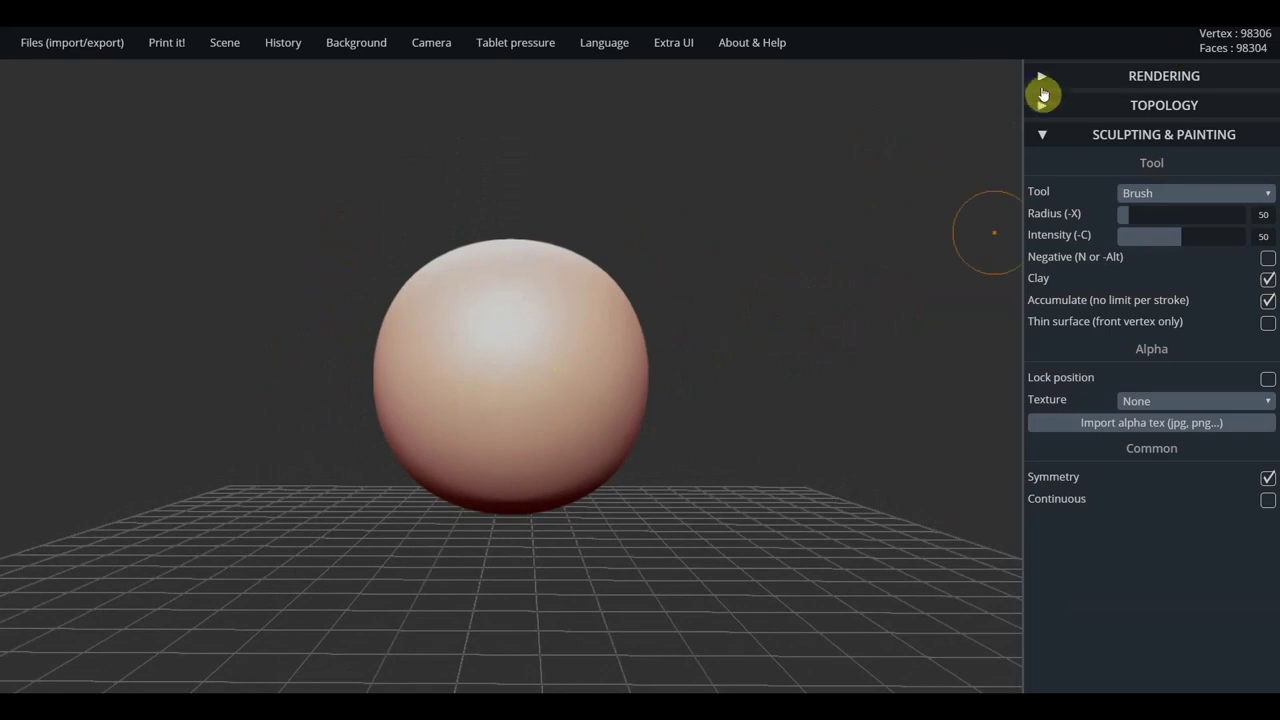
{"action": "left_click", "coordinate": [1038, 78]}
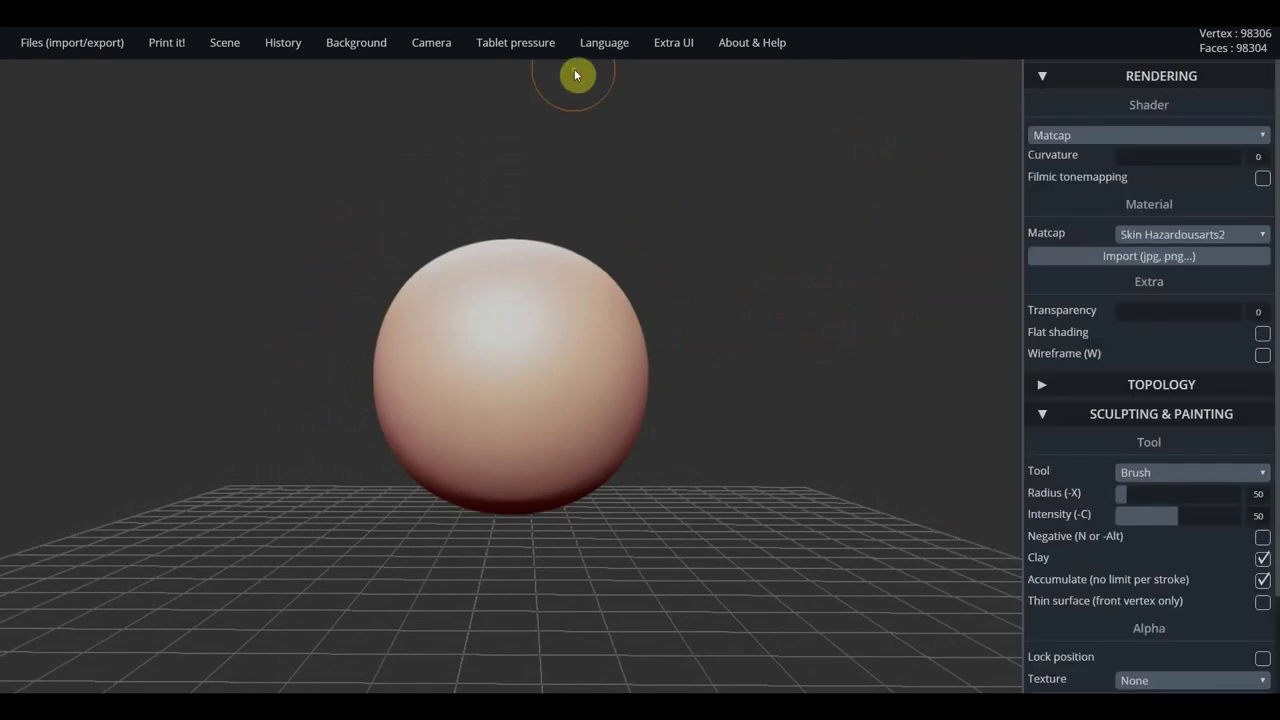
{"action": "left_click", "coordinate": [665, 72]}
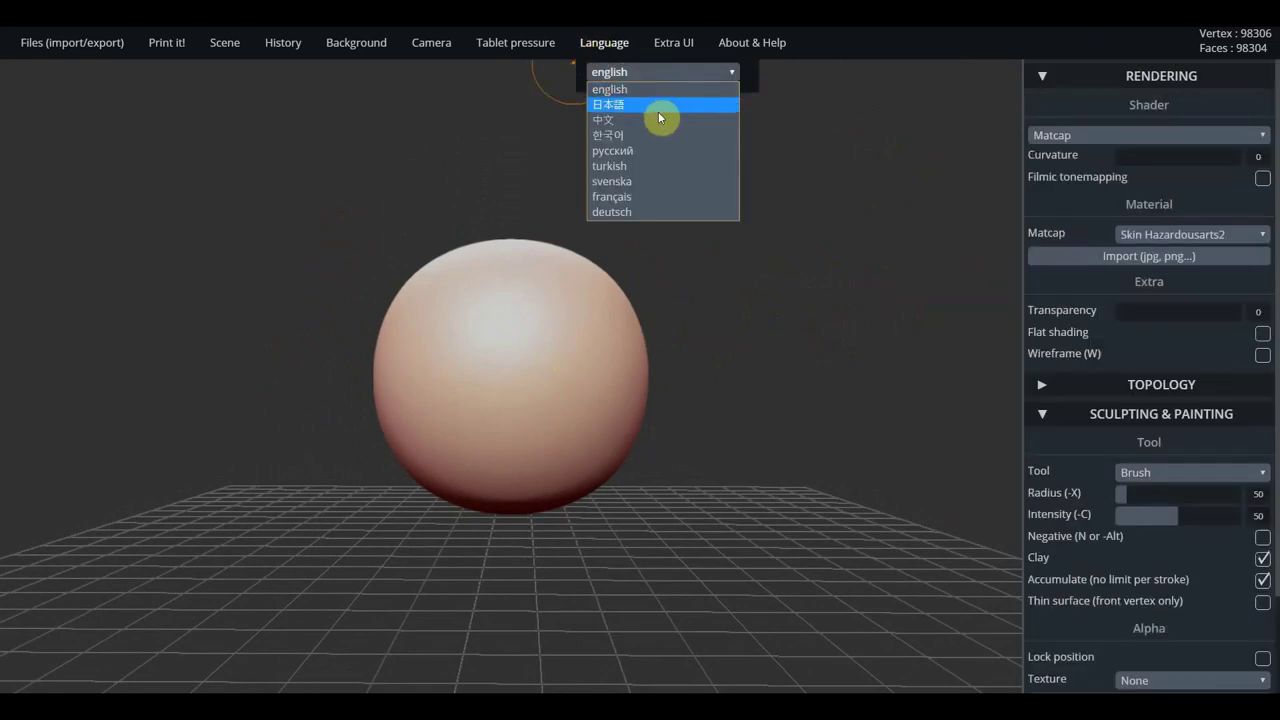
{"action": "left_click", "coordinate": [640, 151]}
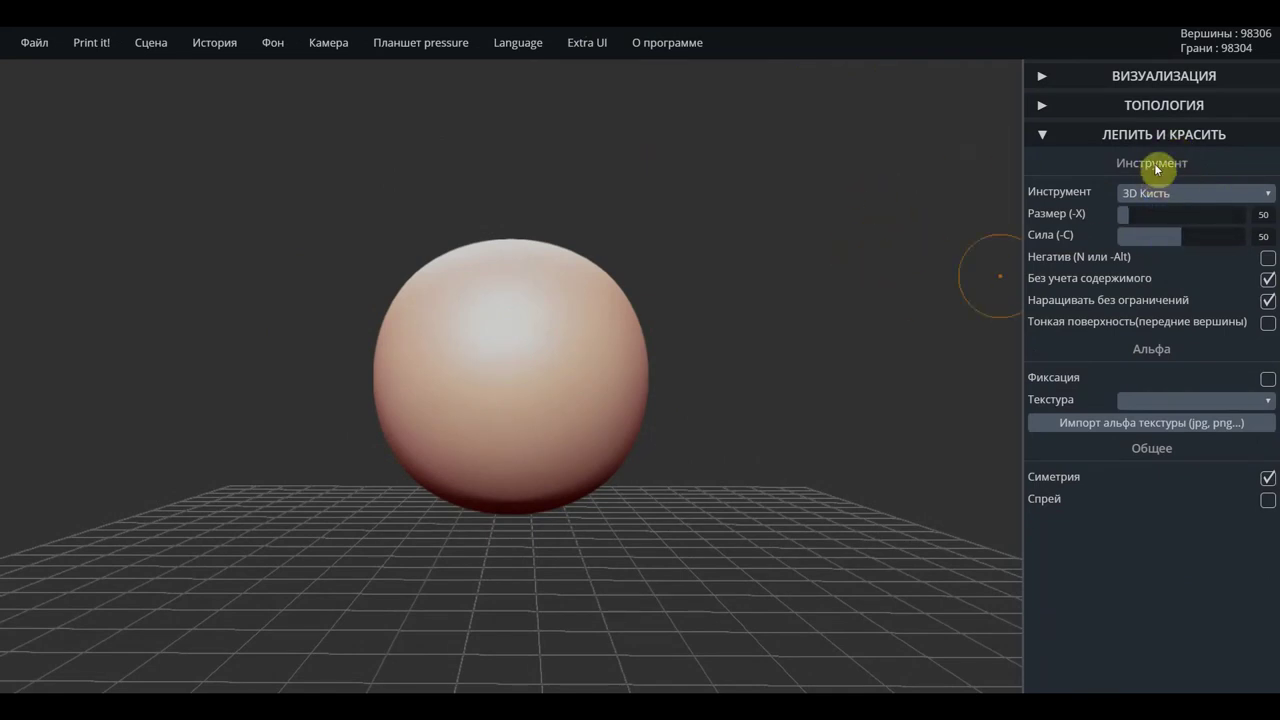
Import the 00ZBrush_RedWax matcap onto the sphere and show the Топология panel
{"action": "left_click", "coordinate": [1040, 82]}
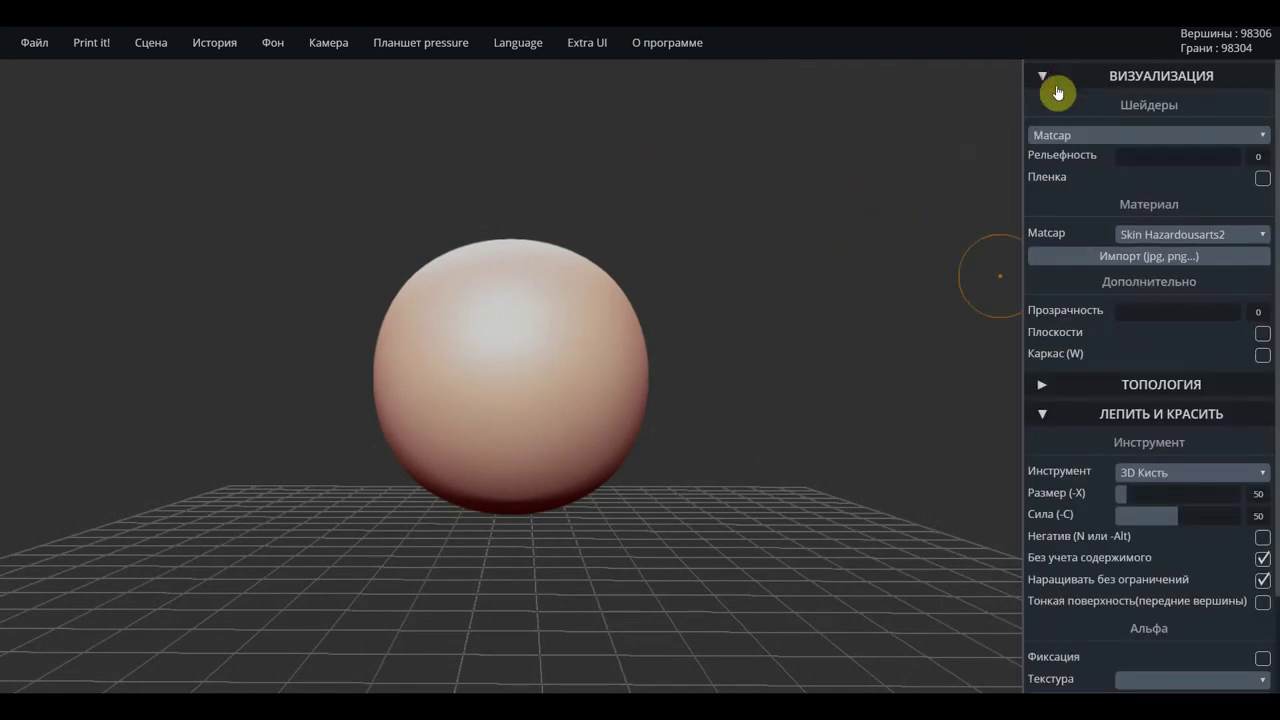
{"action": "left_click", "coordinate": [1161, 258]}
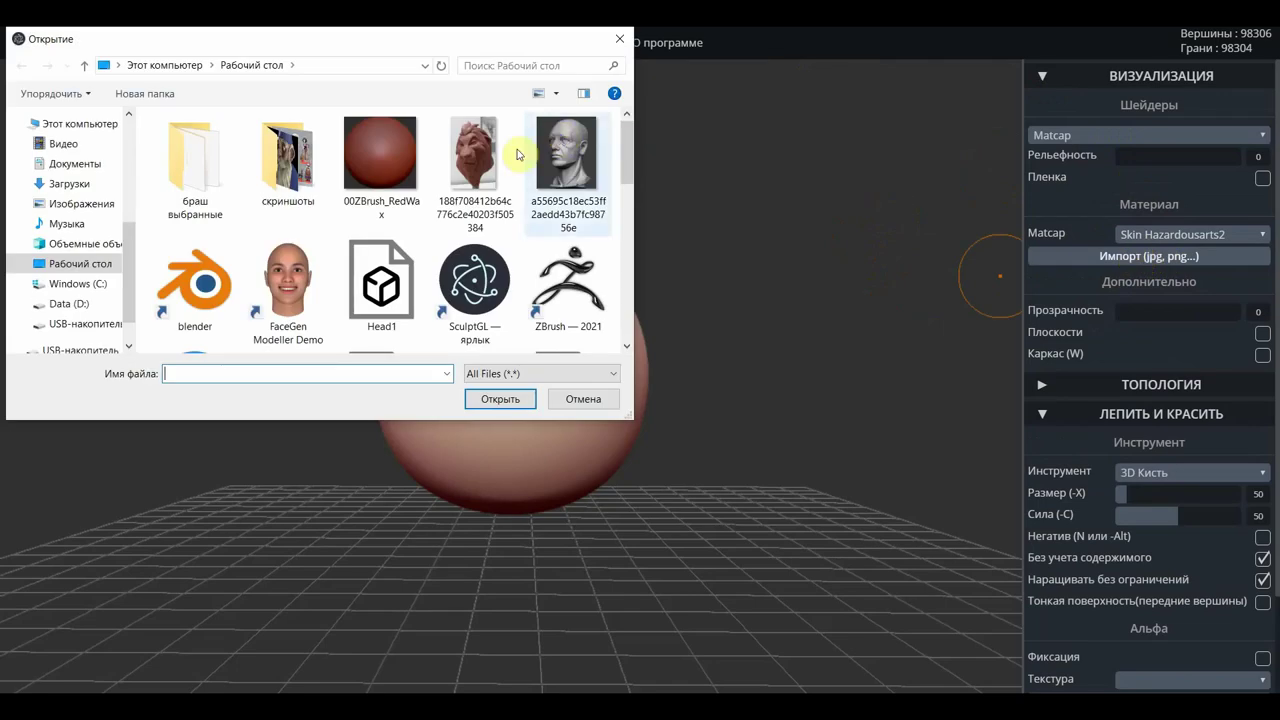
{"action": "left_click", "coordinate": [380, 155]}
{"action": "left_click", "coordinate": [513, 393]}
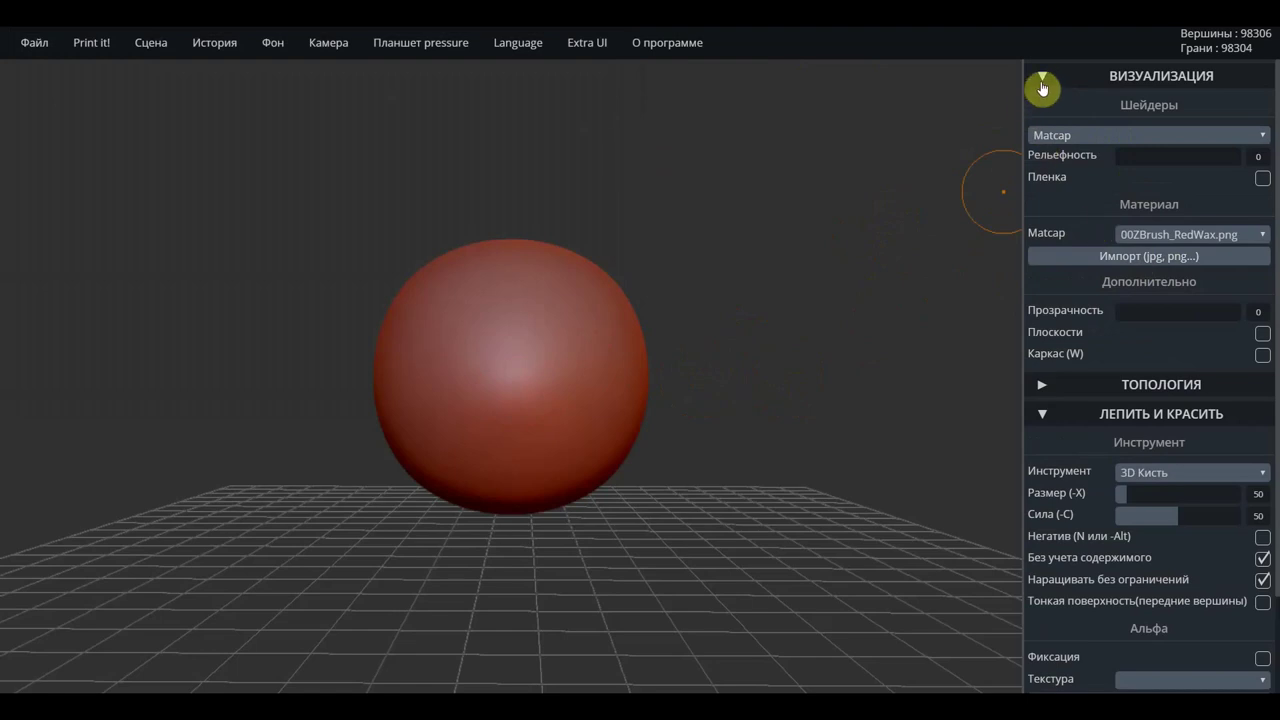
{"action": "left_click", "coordinate": [1041, 82]}
{"action": "left_click", "coordinate": [1041, 107]}
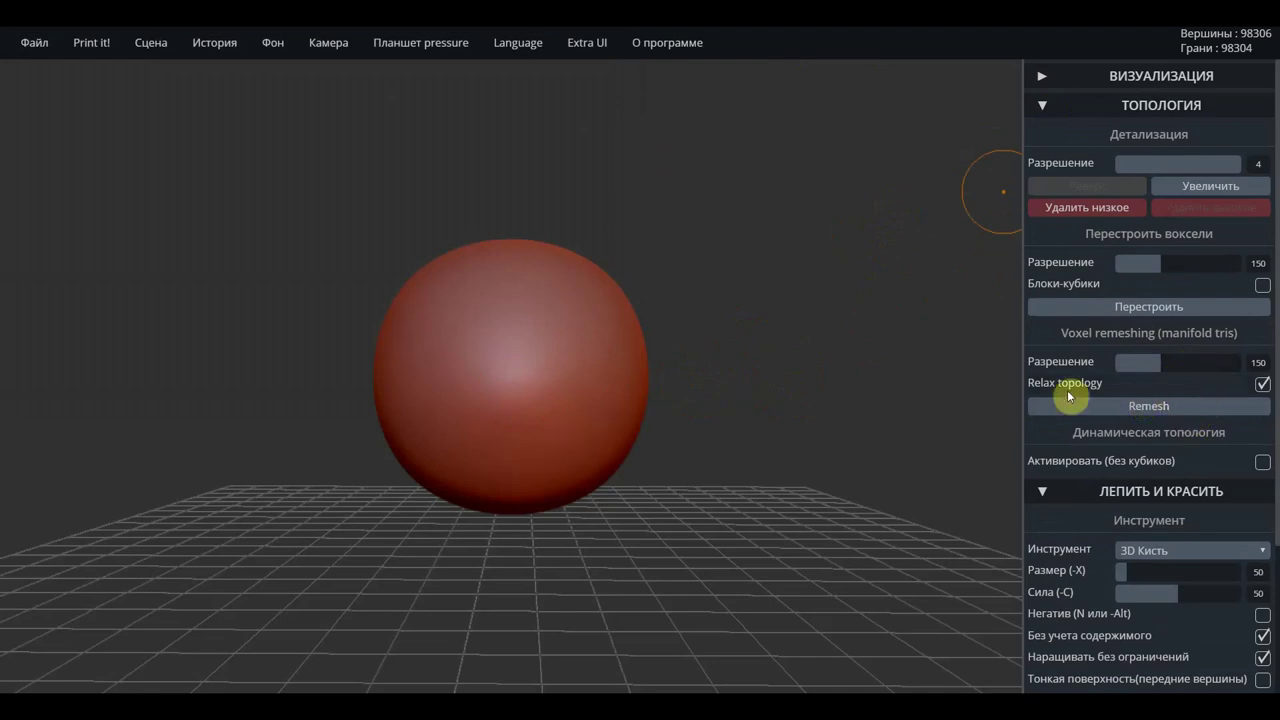
Activate Динамическая топология with Увеличить at 20 and Прореживание at 6
{"action": "left_click", "coordinate": [1264, 465]}
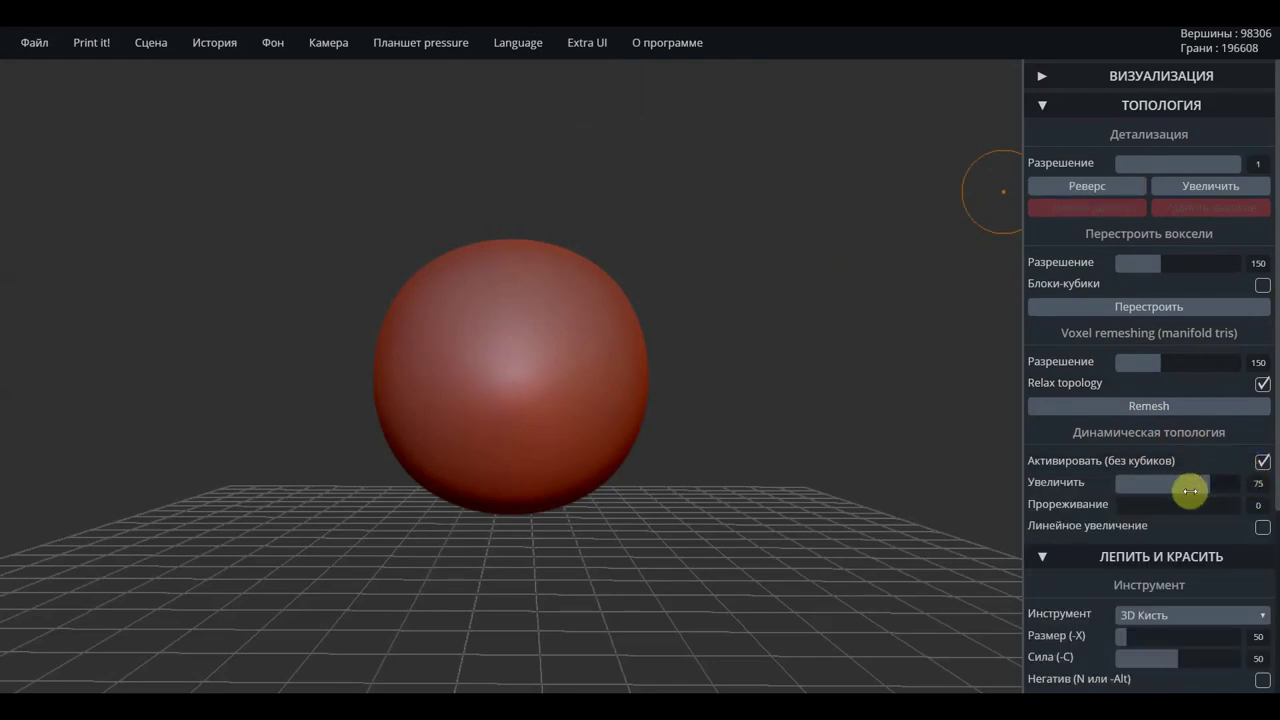
{"action": "left_click_drag", "start_coordinate": [1206, 485], "coordinate": [1145, 490]}
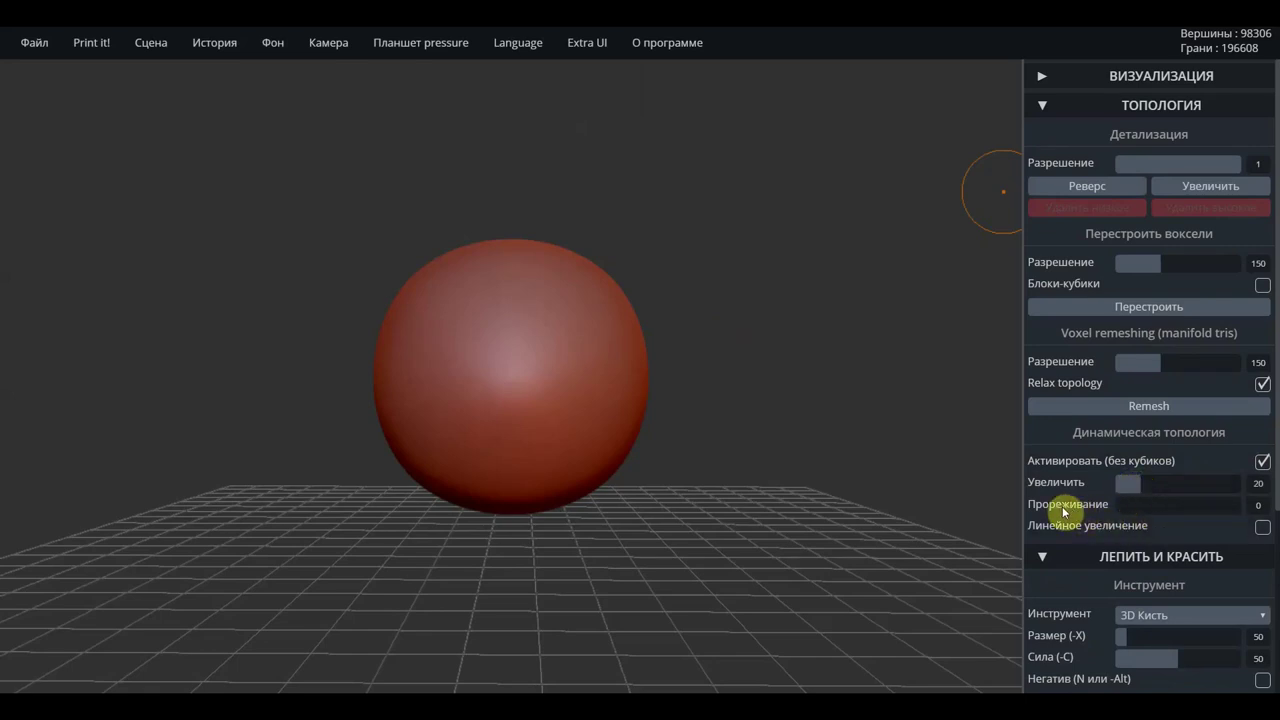
{"action": "left_click_drag", "start_coordinate": [1120, 505], "coordinate": [1125, 505]}
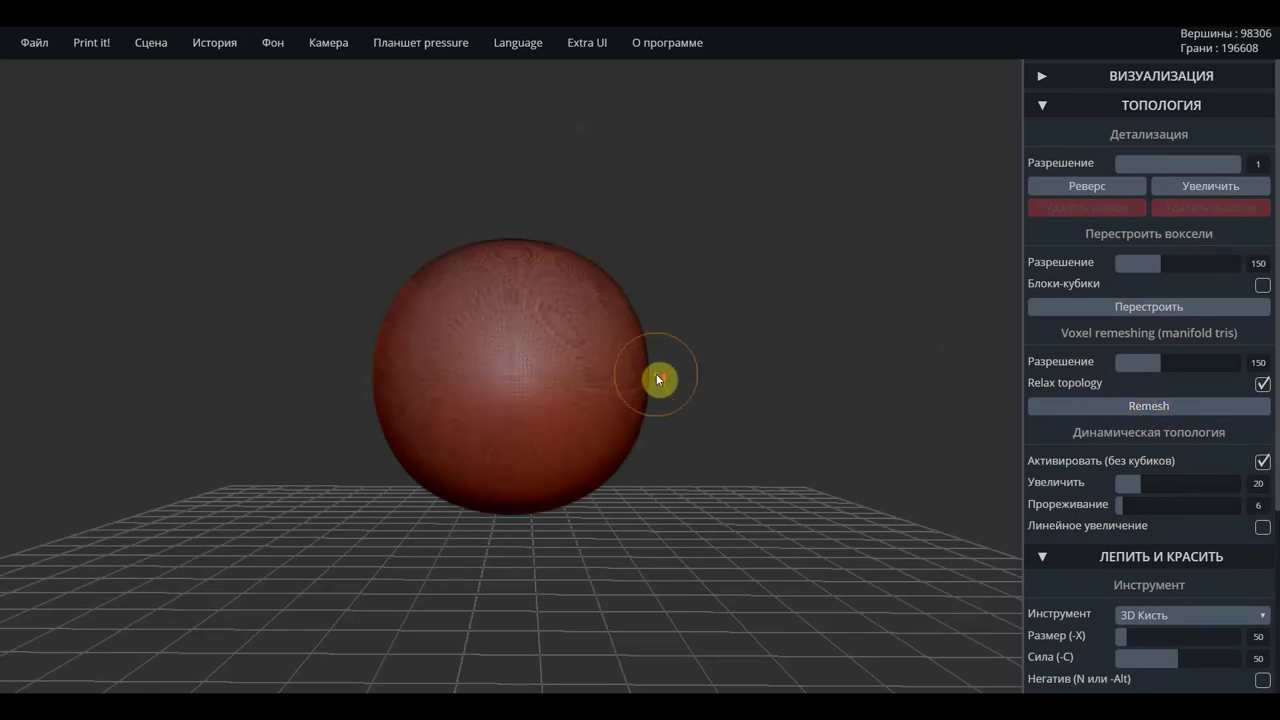
Voxel-remesh the sphere into a denser 108684-vertex mesh
{"action": "scroll", "coordinate": [657, 377], "scroll_direction": "up", "scroll_amount": 3}
{"action": "scroll", "coordinate": [664, 377], "scroll_direction": "up", "scroll_amount": 2}
{"action": "scroll", "coordinate": [640, 380], "scroll_direction": "up", "scroll_amount": 2}
{"action": "scroll", "coordinate": [600, 386], "scroll_direction": "up", "scroll_amount": 2}
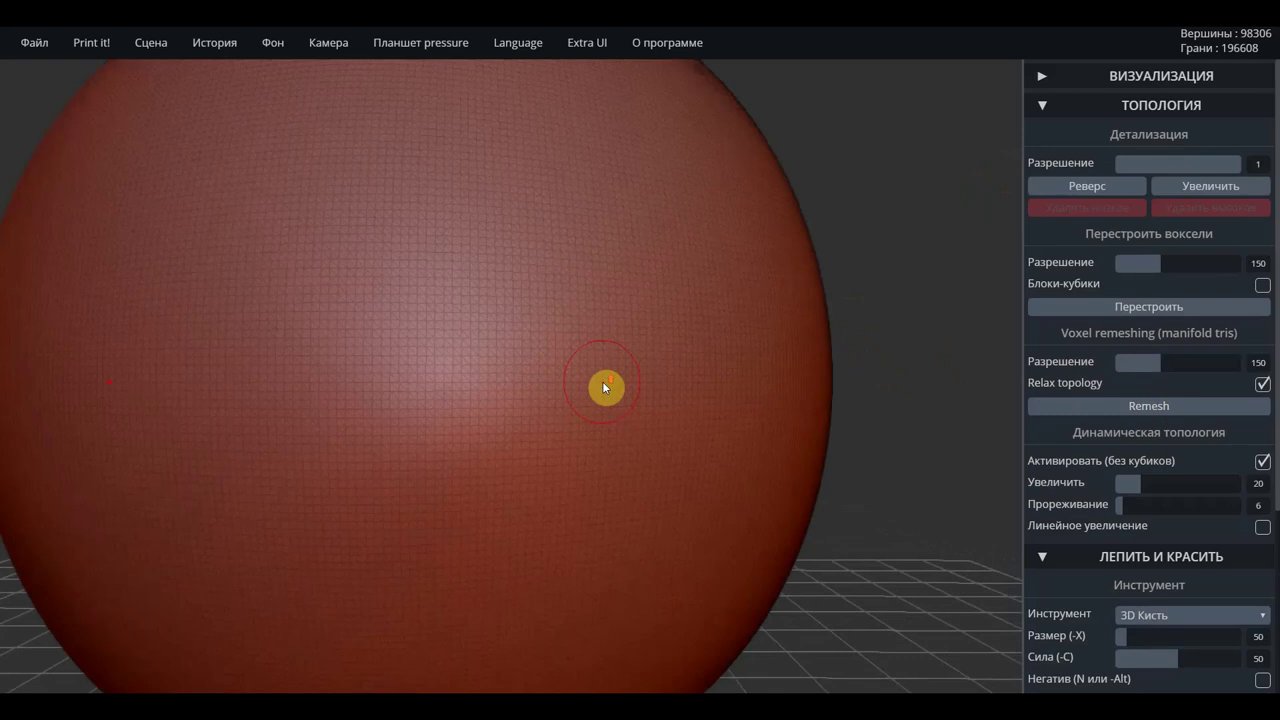
{"action": "scroll", "coordinate": [605, 388], "scroll_direction": "down", "scroll_amount": 1}
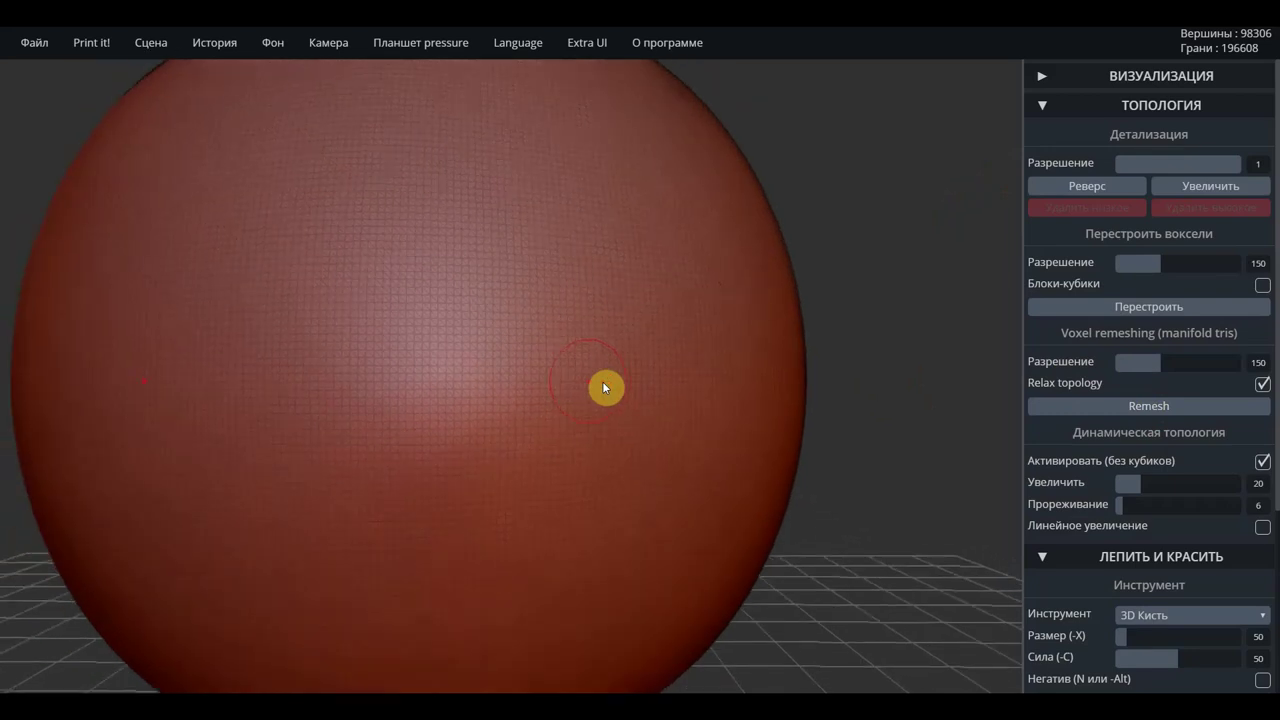
{"action": "left_click", "coordinate": [1153, 409]}
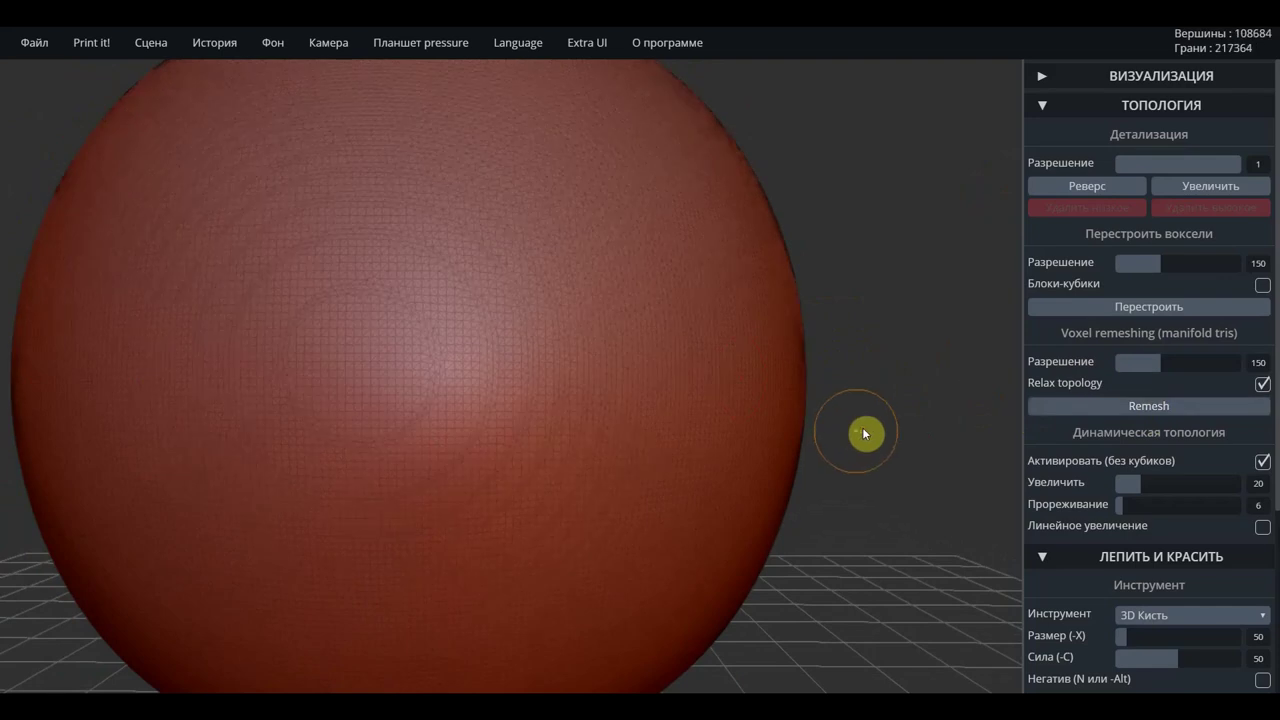
{"action": "left_click_drag", "start_coordinate": [874, 440], "coordinate": [889, 451]}
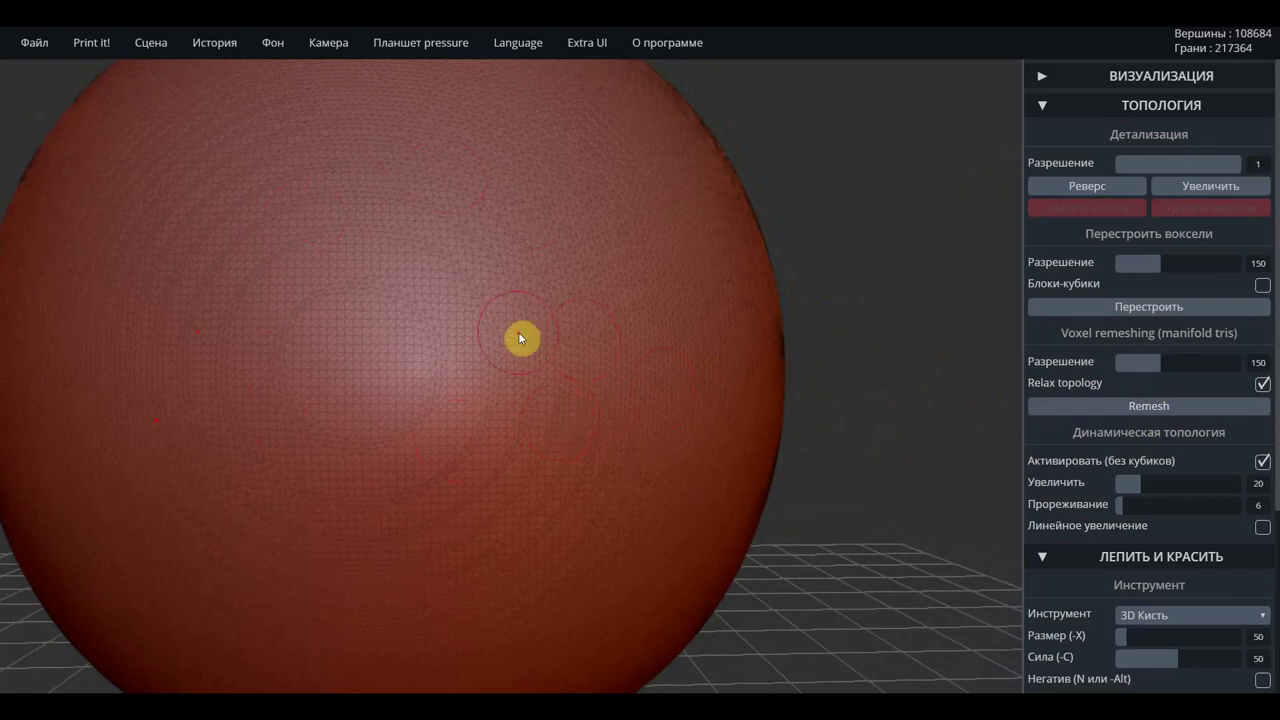
Turn off relax topology, enable Блоки-кубики, and rebuild the sphere from voxel blocks
{"action": "left_click", "coordinate": [1264, 385]}
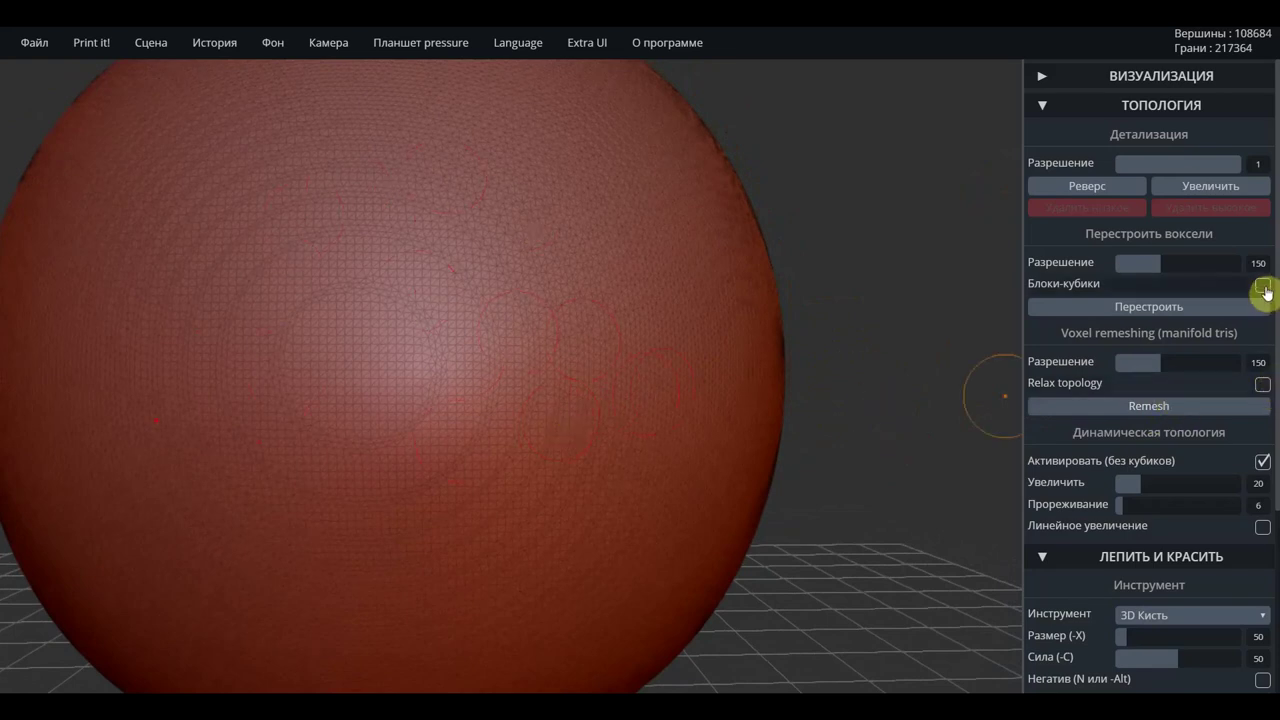
{"action": "left_click", "coordinate": [1264, 287]}
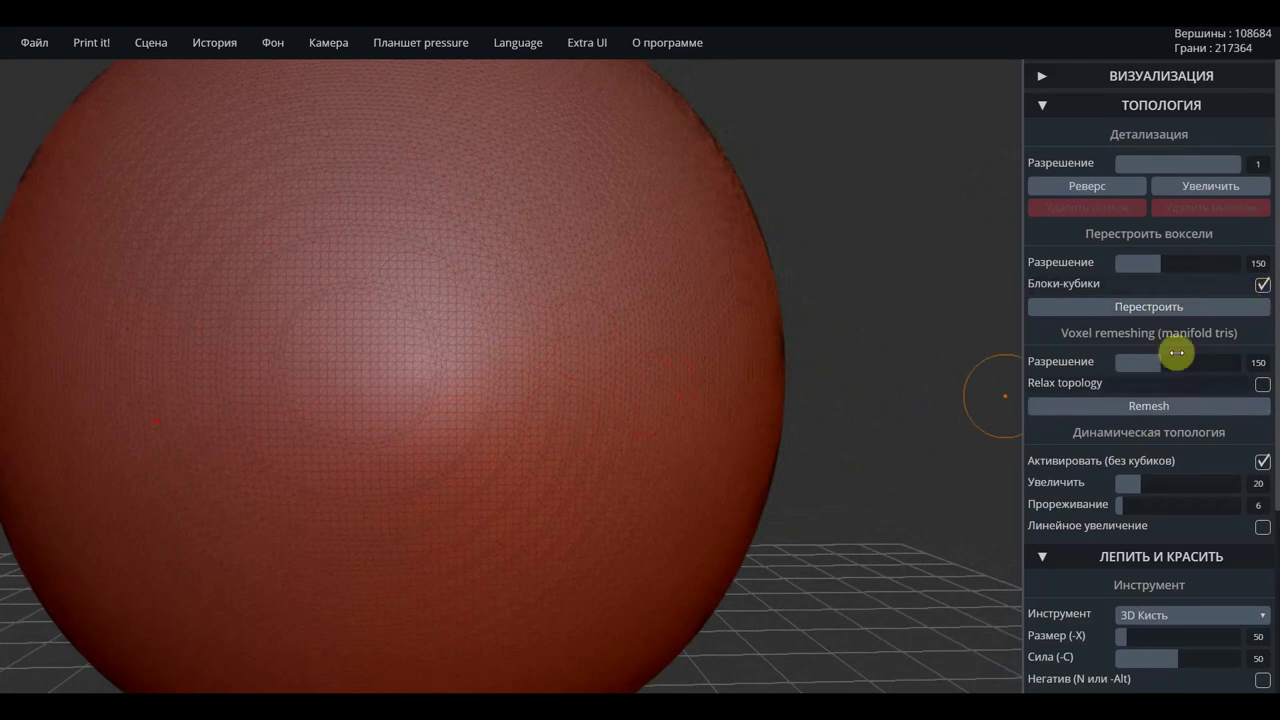
{"action": "left_click", "coordinate": [1160, 312]}
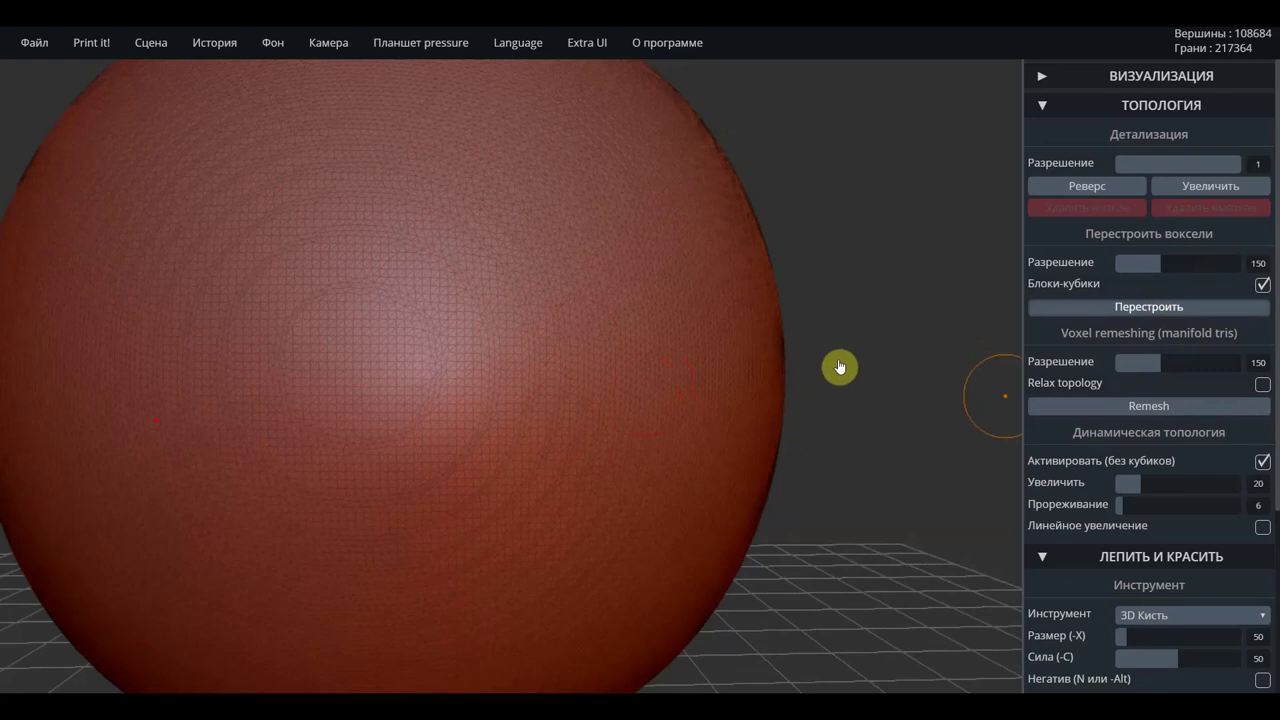
Turn off Блоки-кубики and undo the blocky voxel rebuild
{"action": "scroll", "coordinate": [840, 365], "scroll_direction": "down", "scroll_amount": 3}
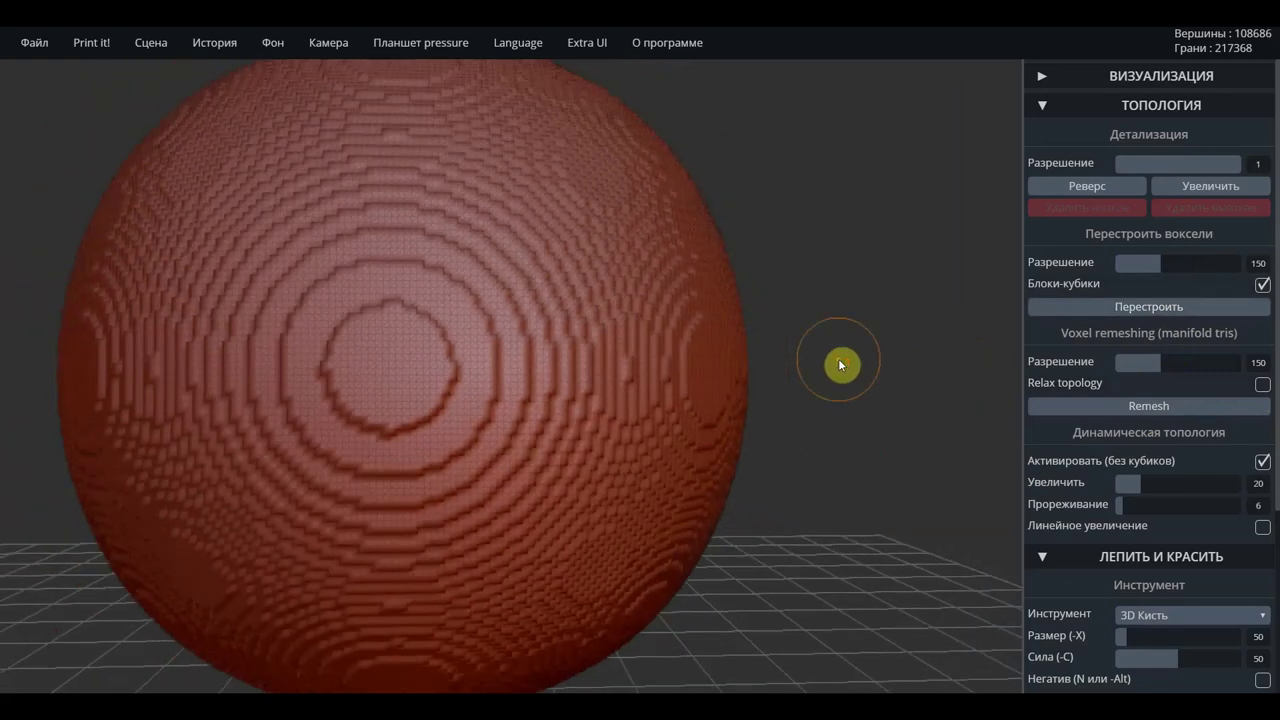
{"action": "scroll", "coordinate": [840, 365], "scroll_direction": "down", "scroll_amount": 2}
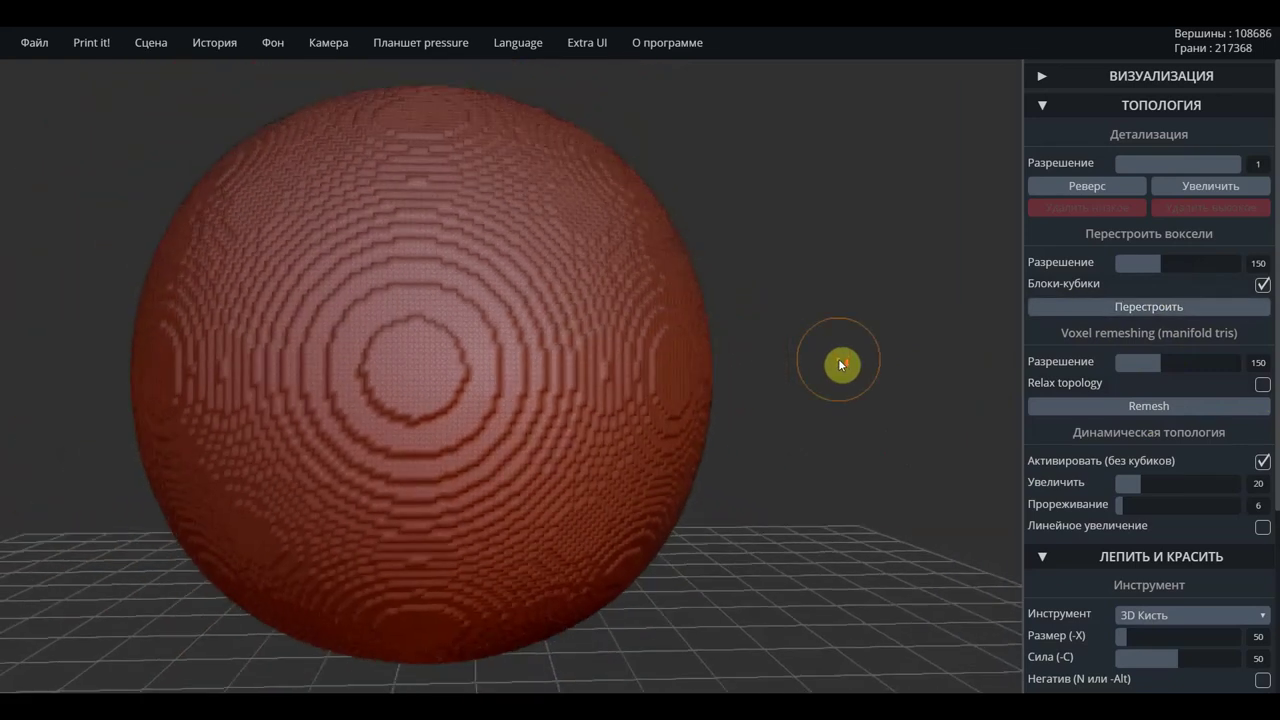
{"action": "left_click", "coordinate": [1263, 286]}
{"action": "key", "text": "ctrl"}
{"action": "key", "text": "ctrl+z"}
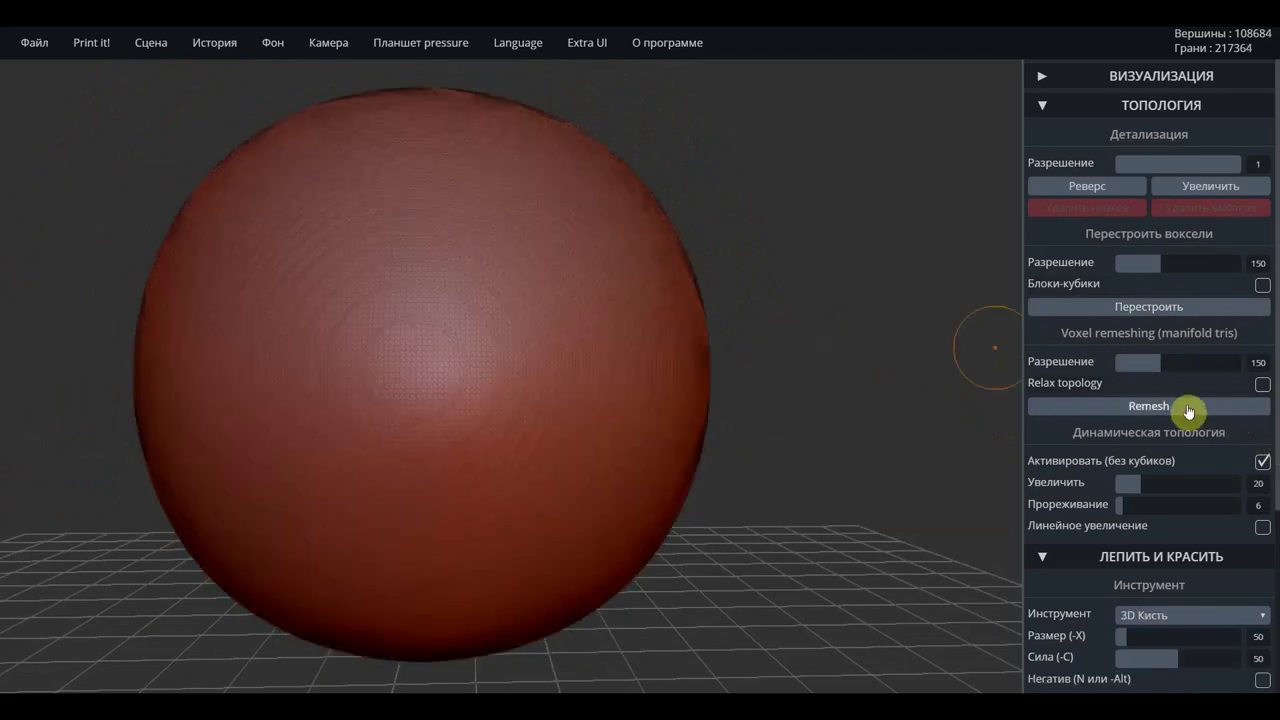
Remesh at voxel resolution 103 with Линейное увеличение on, giving 51270 vertices
{"action": "left_click", "coordinate": [1157, 362]}
{"action": "left_click_drag", "start_coordinate": [1157, 362], "coordinate": [1149, 365]}
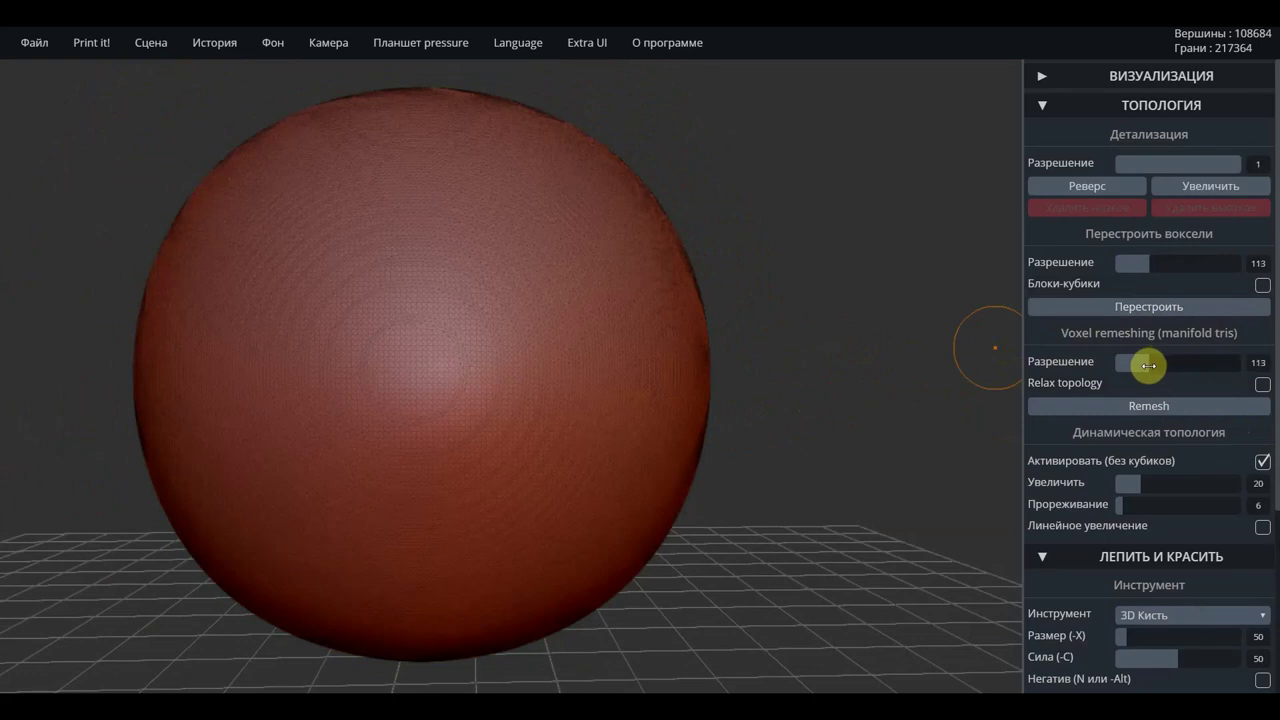
{"action": "left_click", "coordinate": [1159, 408]}
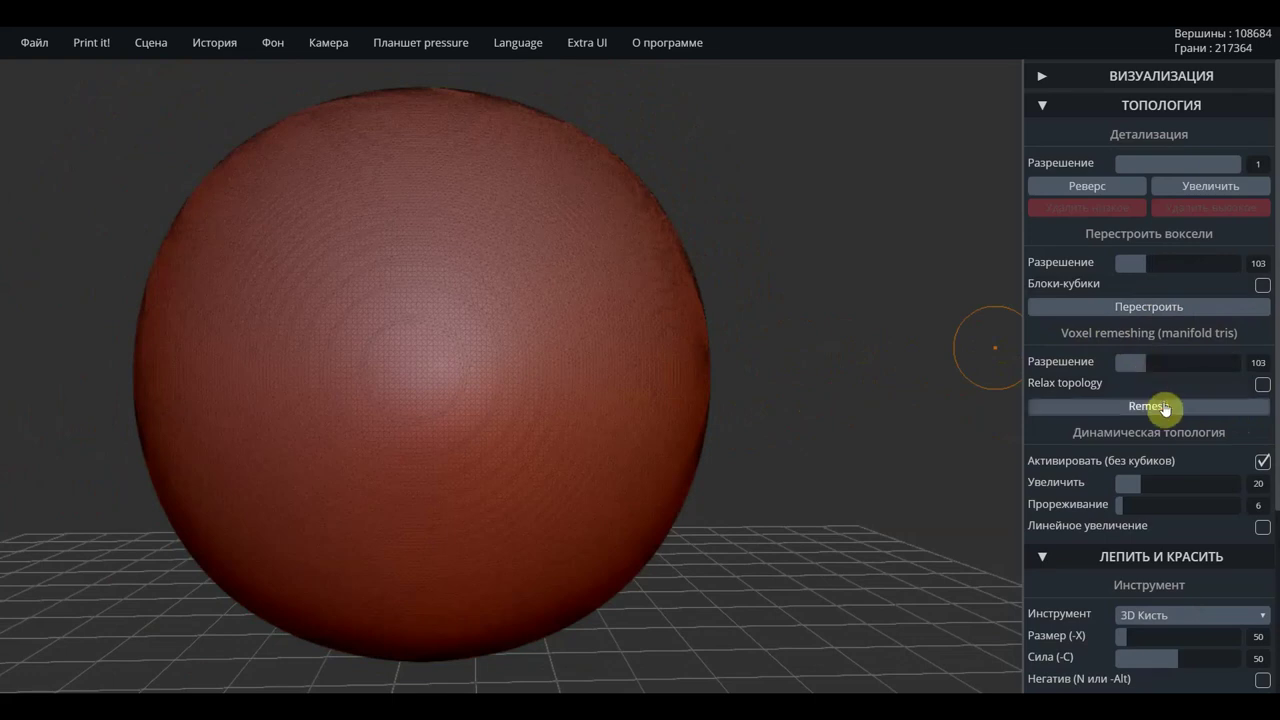
{"action": "scroll", "coordinate": [648, 368], "scroll_direction": "down", "scroll_amount": 2}
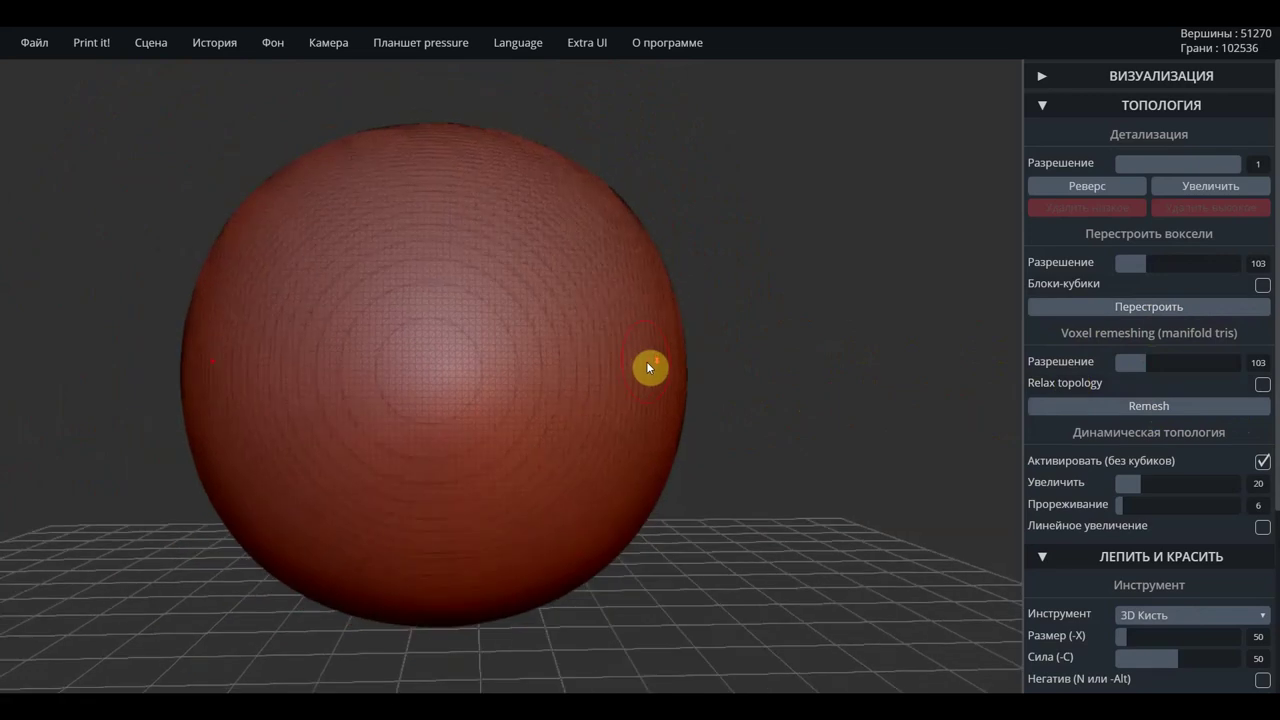
{"action": "scroll", "coordinate": [690, 380], "scroll_direction": "down", "scroll_amount": 2}
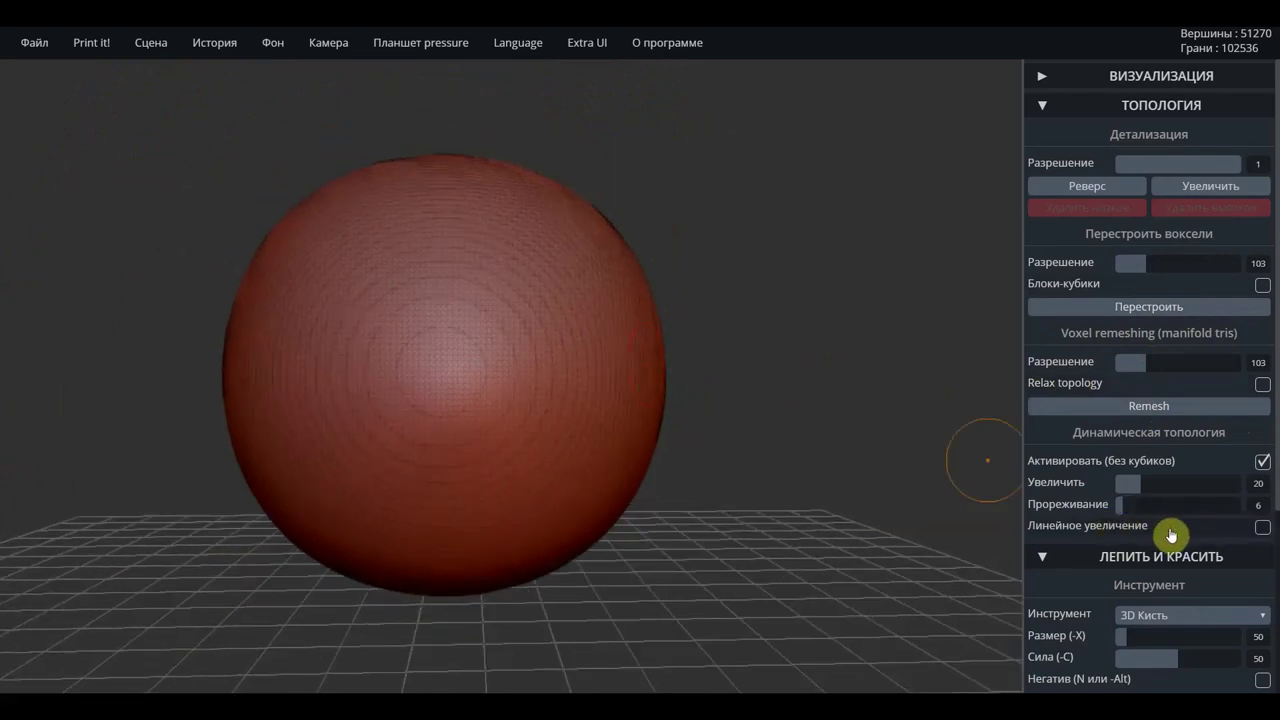
{"action": "left_click", "coordinate": [1262, 526]}
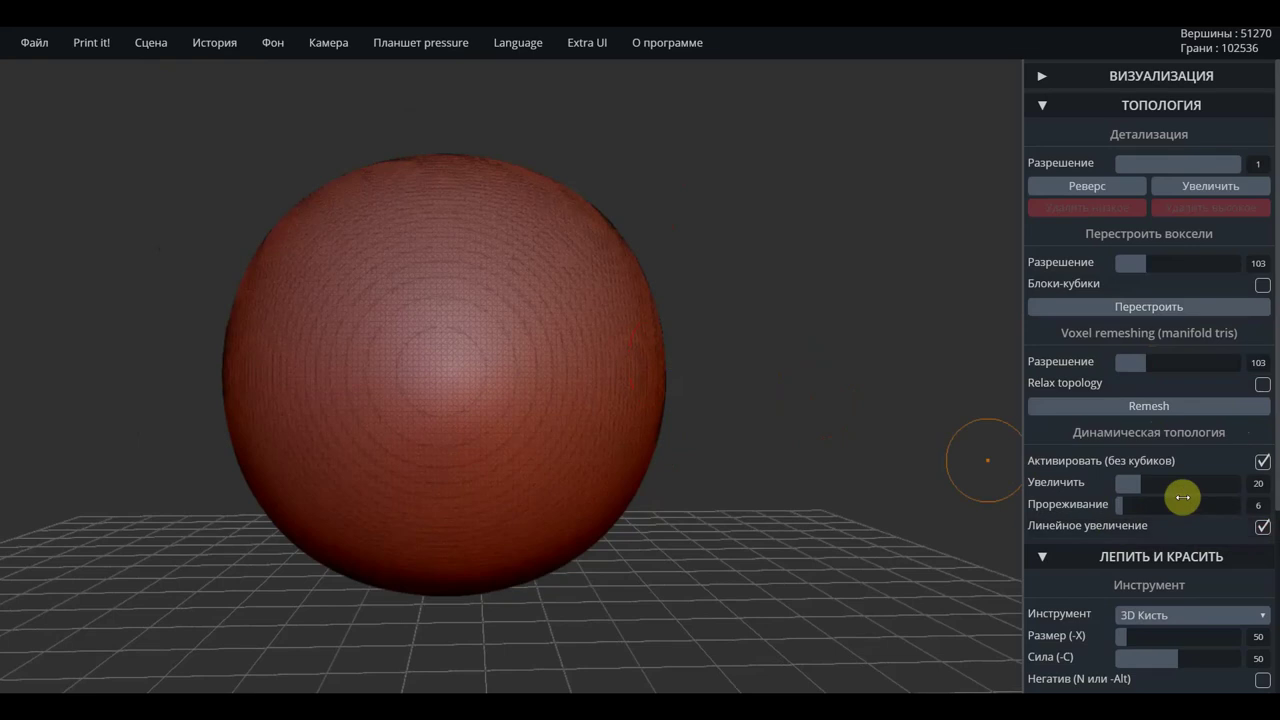
{"action": "left_click", "coordinate": [1150, 408]}
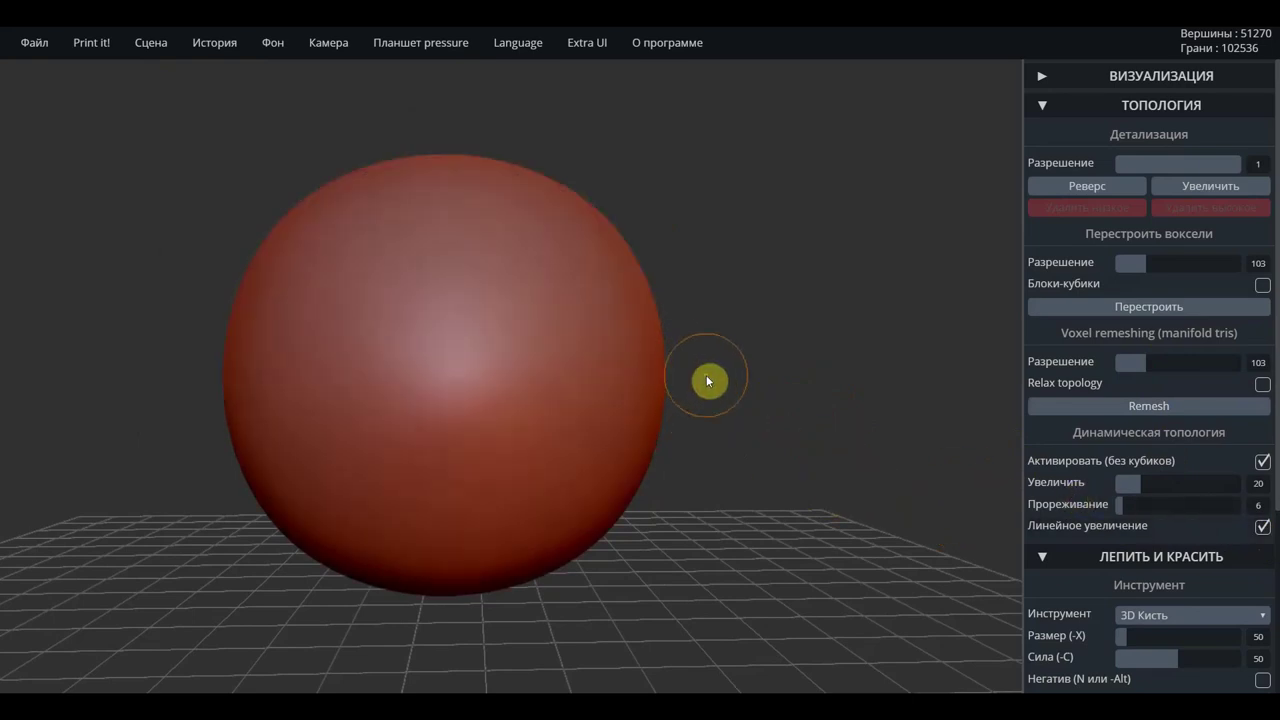
{"action": "scroll", "coordinate": [700, 375], "scroll_direction": "up", "scroll_amount": 2}
{"action": "scroll", "coordinate": [708, 380], "scroll_direction": "down", "scroll_amount": 2}
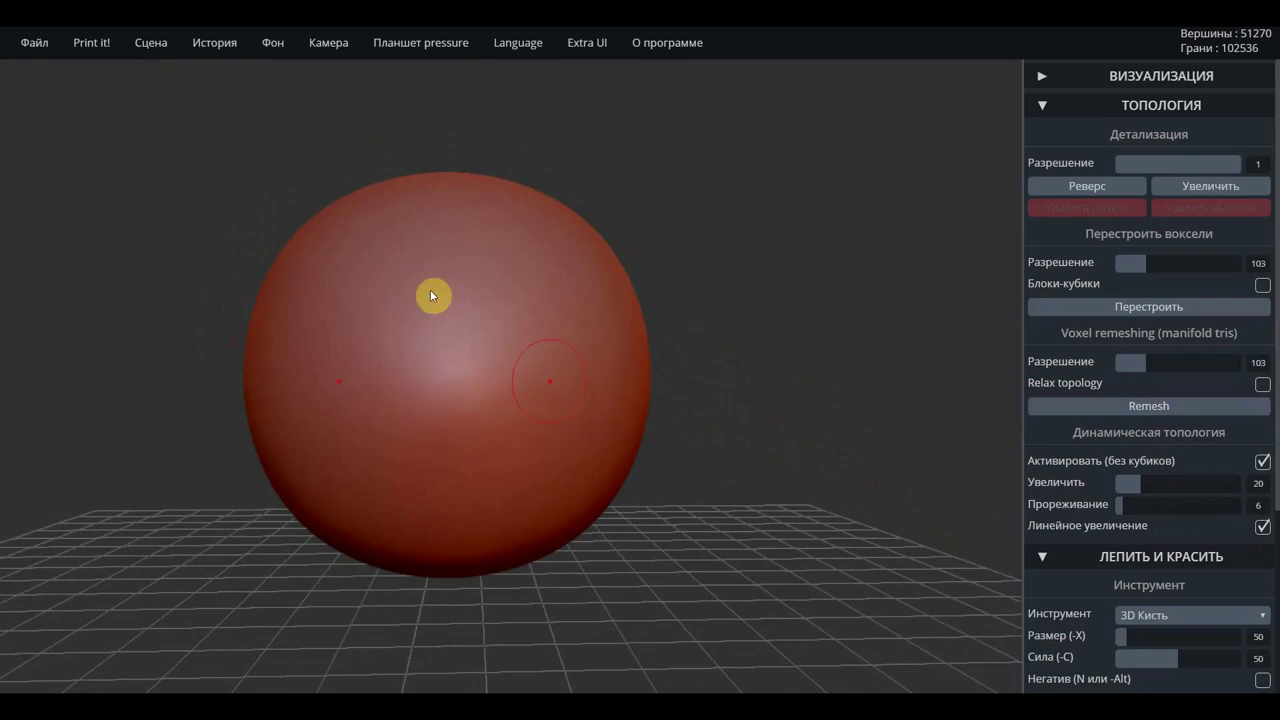
Hide the floor grid and select the 3D Тянучка brush (size 150, symmetry on)
{"action": "mouse_move", "coordinate": [214, 42]}
{"action": "left_click", "coordinate": [287, 346]}
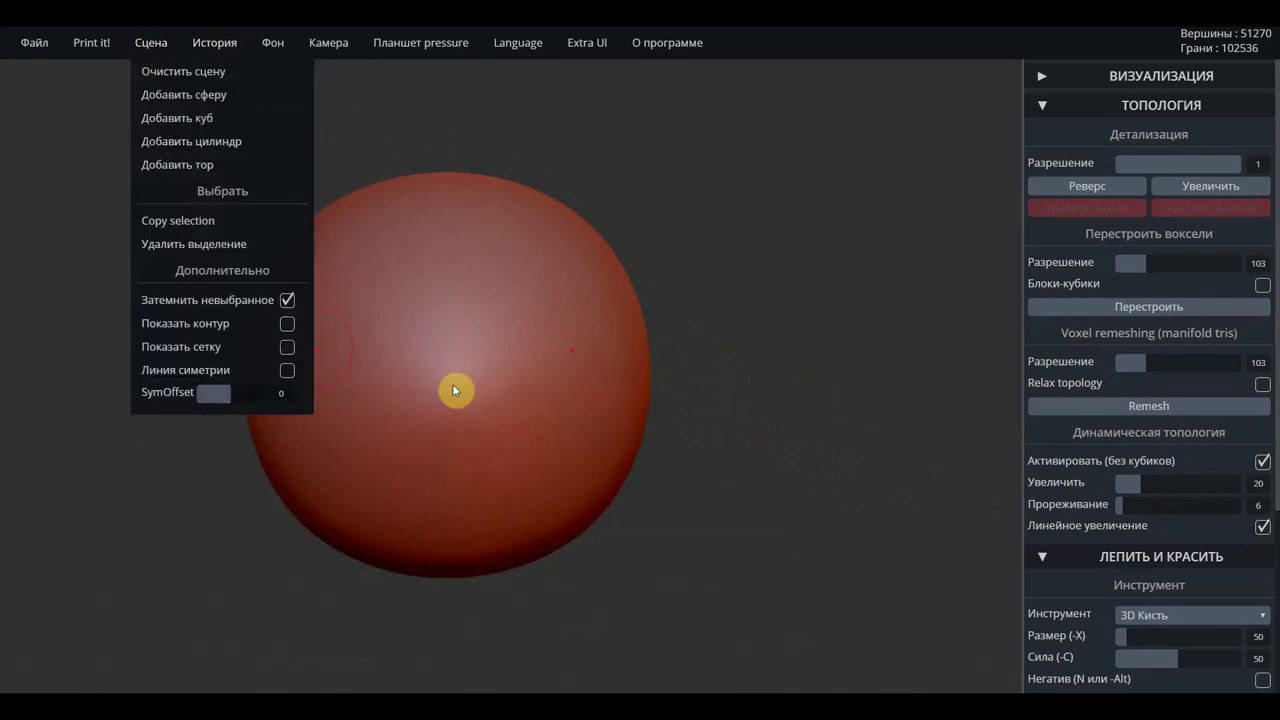
{"action": "scroll", "coordinate": [687, 405], "scroll_direction": "down", "scroll_amount": 1}
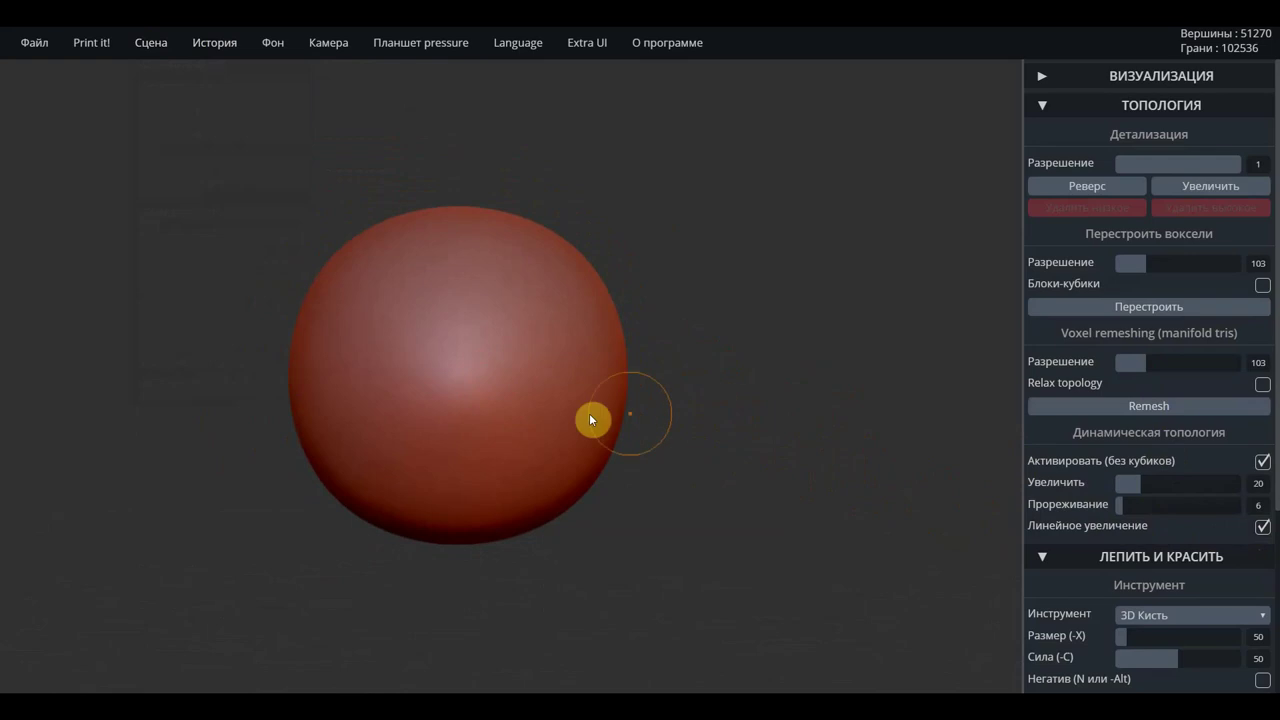
{"action": "scroll", "coordinate": [428, 418], "scroll_direction": "down", "scroll_amount": 2}
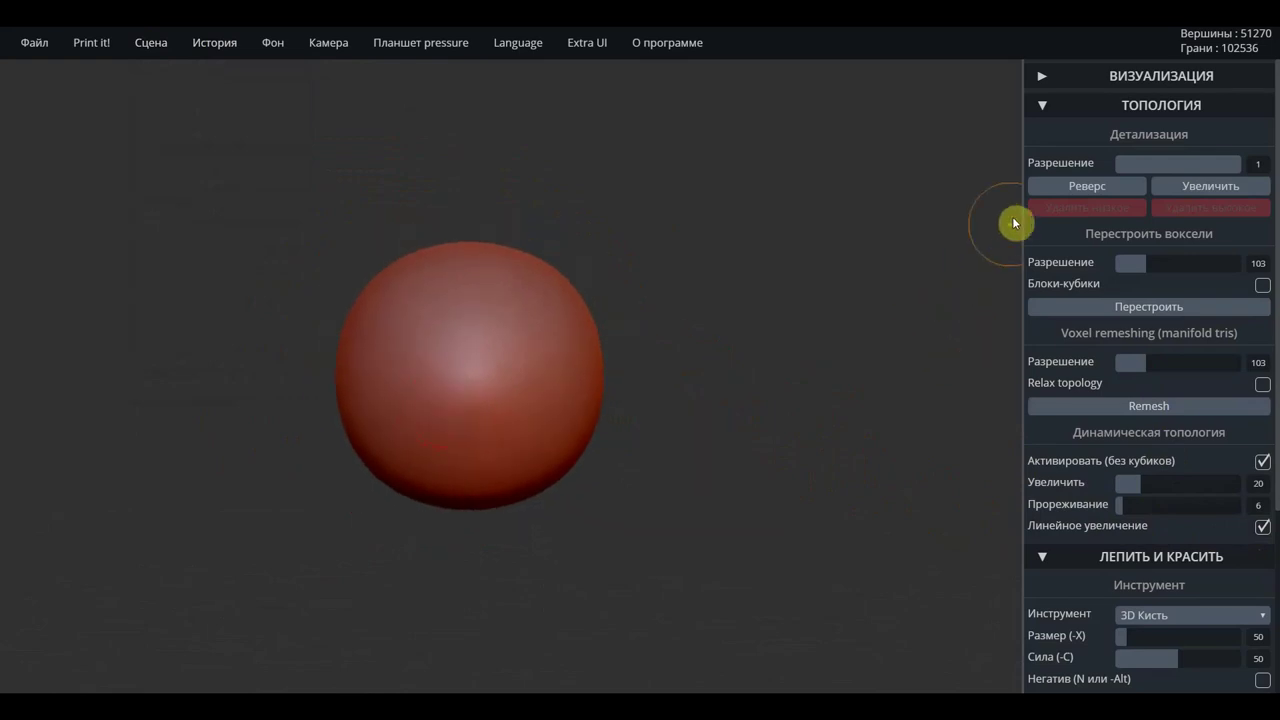
{"action": "left_click", "coordinate": [1042, 106]}
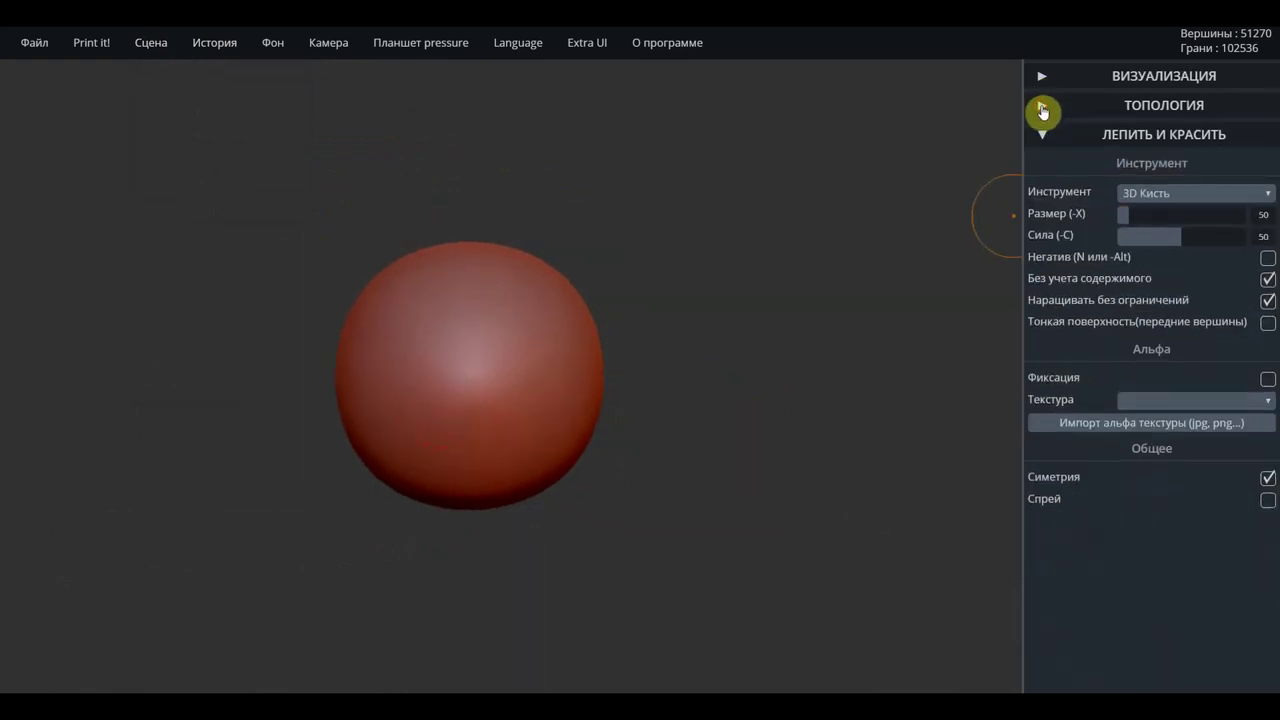
{"action": "left_click", "coordinate": [1179, 199]}
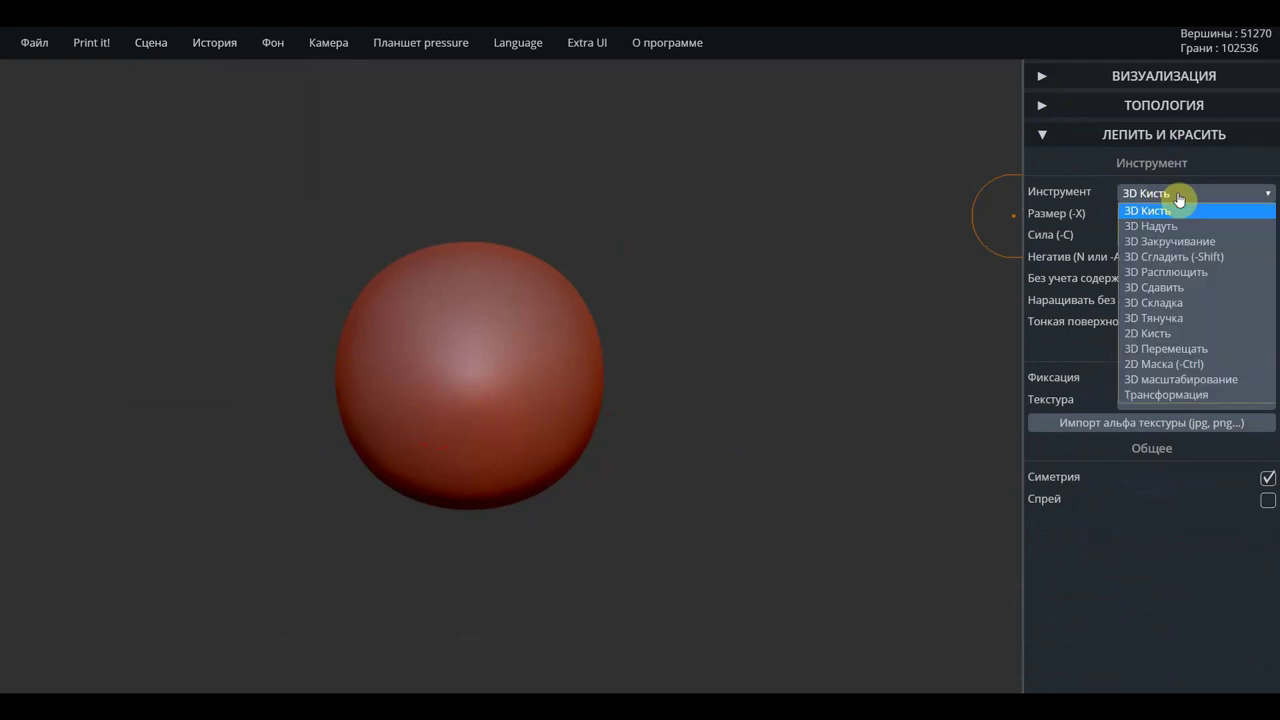
{"action": "left_click", "coordinate": [1177, 318]}
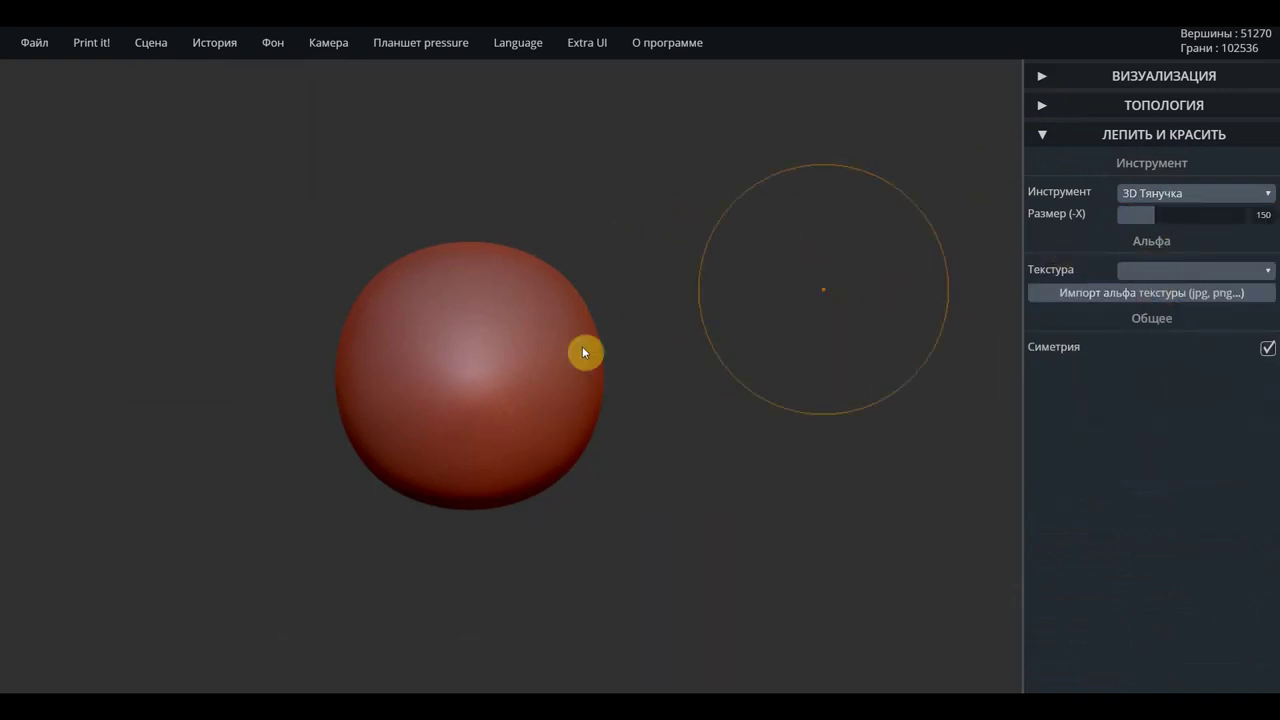
Stretch the sphere into a rounded blob with 3D Тянучка
{"action": "scroll", "coordinate": [547, 391], "scroll_direction": "down", "scroll_amount": 1}
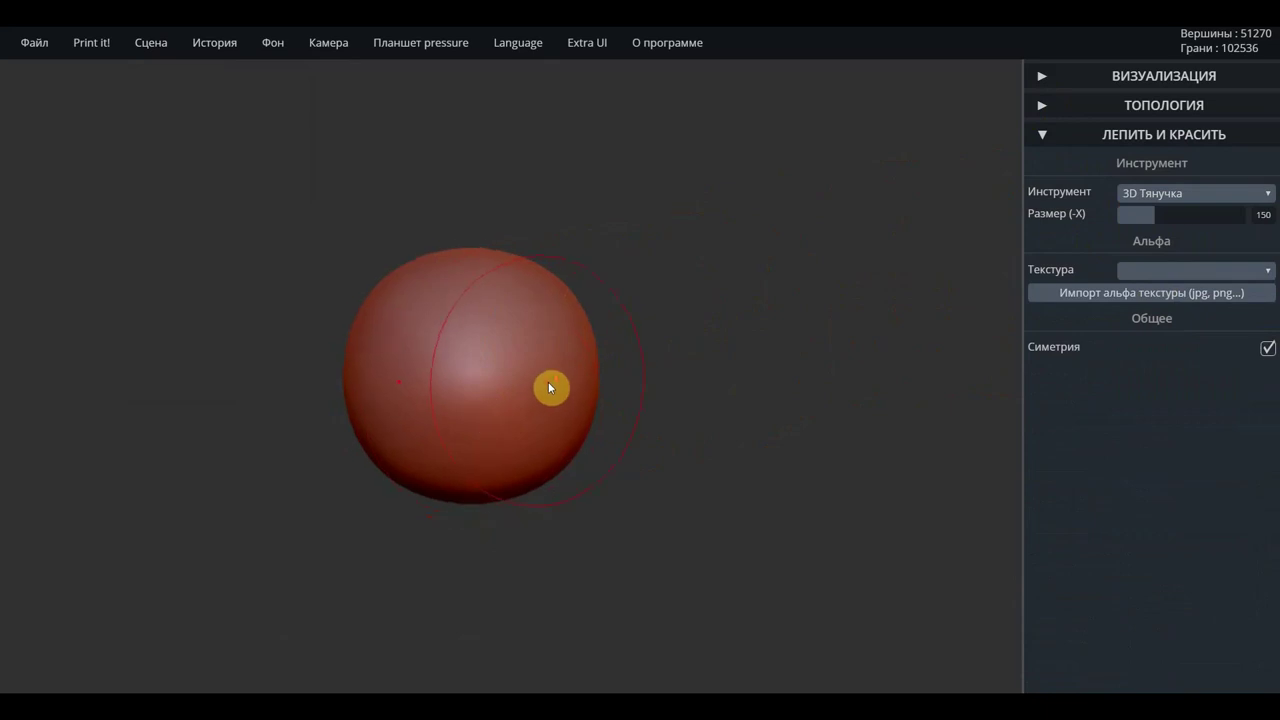
{"action": "scroll", "coordinate": [548, 388], "scroll_direction": "down", "scroll_amount": 2}
{"action": "scroll", "coordinate": [548, 388], "scroll_direction": "down", "scroll_amount": 2}
{"action": "scroll", "coordinate": [548, 381], "scroll_direction": "down", "scroll_amount": 1}
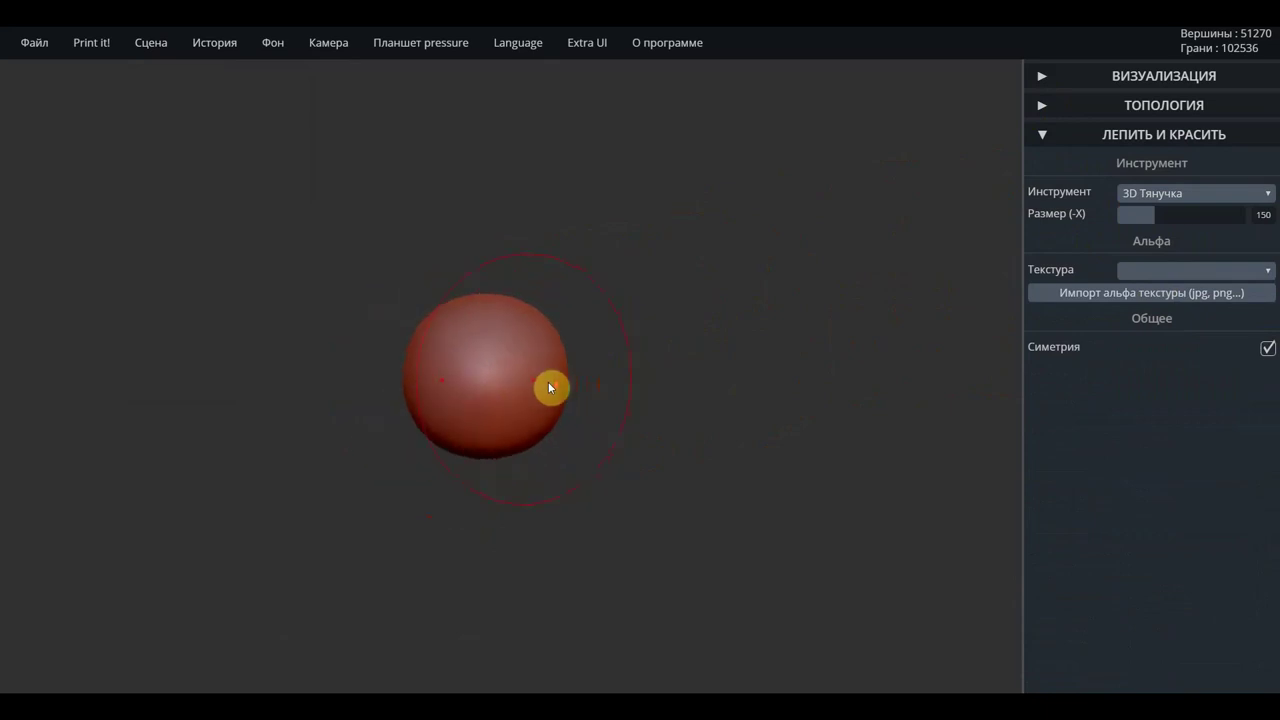
{"action": "scroll", "coordinate": [549, 378], "scroll_direction": "down", "scroll_amount": 2}
{"action": "scroll", "coordinate": [550, 374], "scroll_direction": "down", "scroll_amount": 1}
{"action": "scroll", "coordinate": [552, 380], "scroll_direction": "down", "scroll_amount": 1}
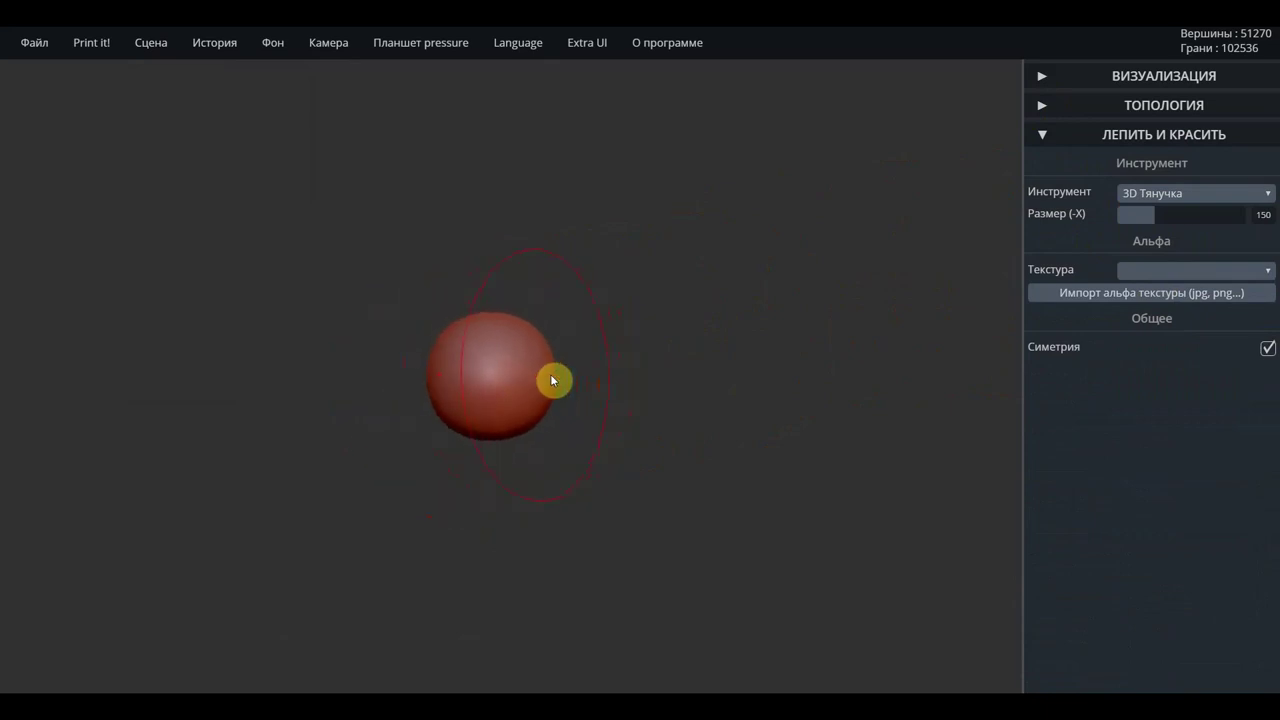
{"action": "scroll", "coordinate": [552, 380], "scroll_direction": "up", "scroll_amount": 1}
{"action": "scroll", "coordinate": [552, 380], "scroll_direction": "up", "scroll_amount": 2}
{"action": "scroll", "coordinate": [552, 380], "scroll_direction": "up", "scroll_amount": 2}
{"action": "scroll", "coordinate": [552, 380], "scroll_direction": "up", "scroll_amount": 2}
{"action": "scroll", "coordinate": [552, 380], "scroll_direction": "up", "scroll_amount": 3}
{"action": "scroll", "coordinate": [552, 380], "scroll_direction": "down", "scroll_amount": 4}
{"action": "scroll", "coordinate": [552, 380], "scroll_direction": "down", "scroll_amount": 3}
{"action": "scroll", "coordinate": [552, 380], "scroll_direction": "down", "scroll_amount": 1}
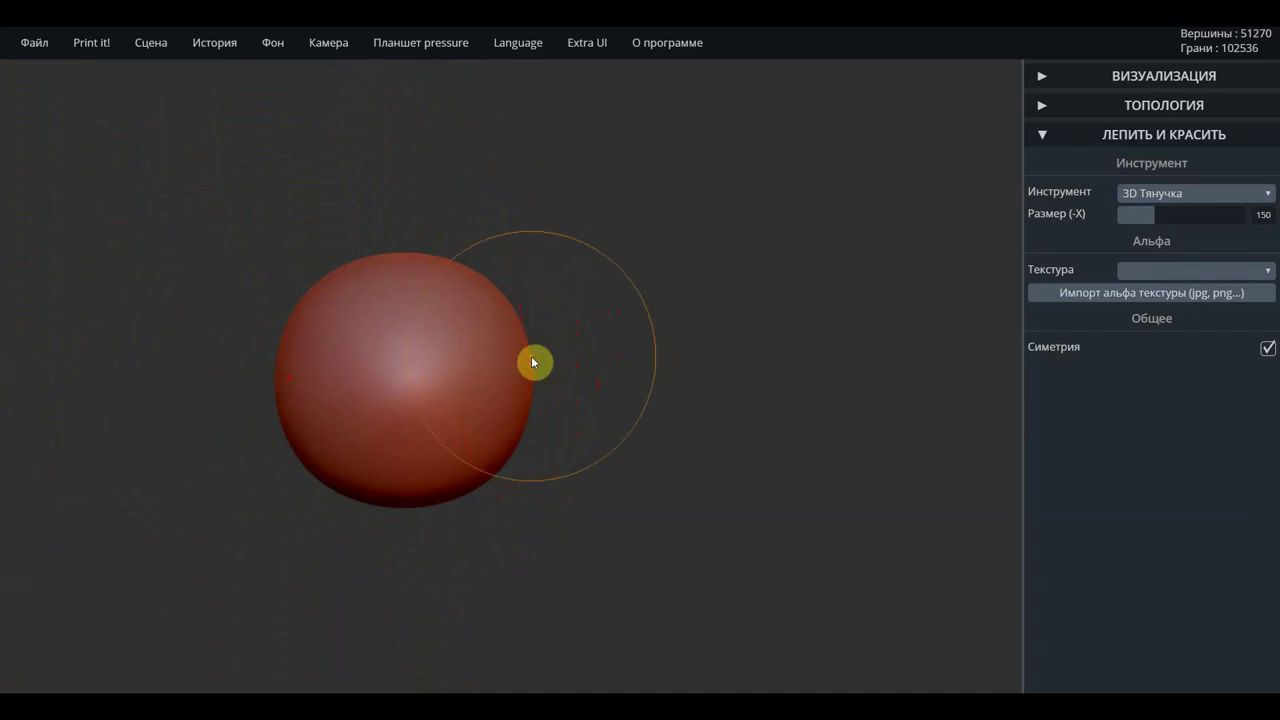
{"action": "key", "text": "ctrl+z"}
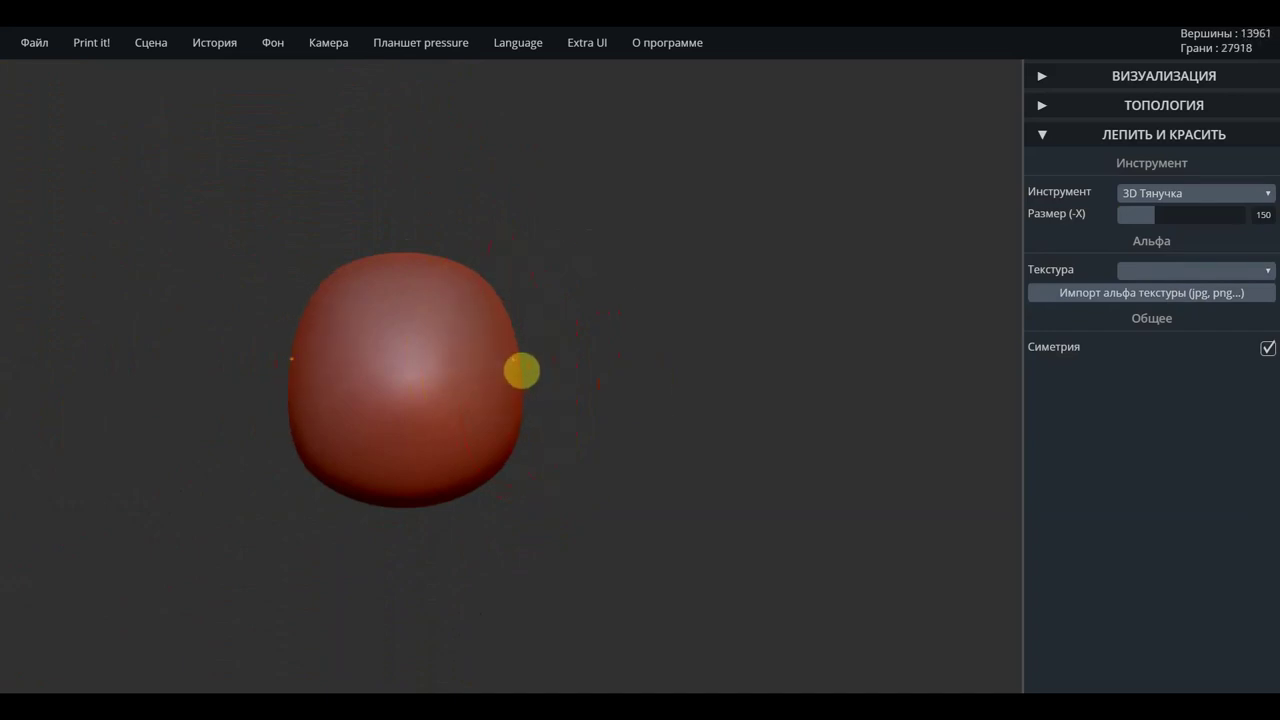
Flatten the blob's side and dome its top into a 3244-vertex egg, then select 3D Надуть
{"action": "left_click_drag", "start_coordinate": [636, 373], "coordinate": [400, 382]}
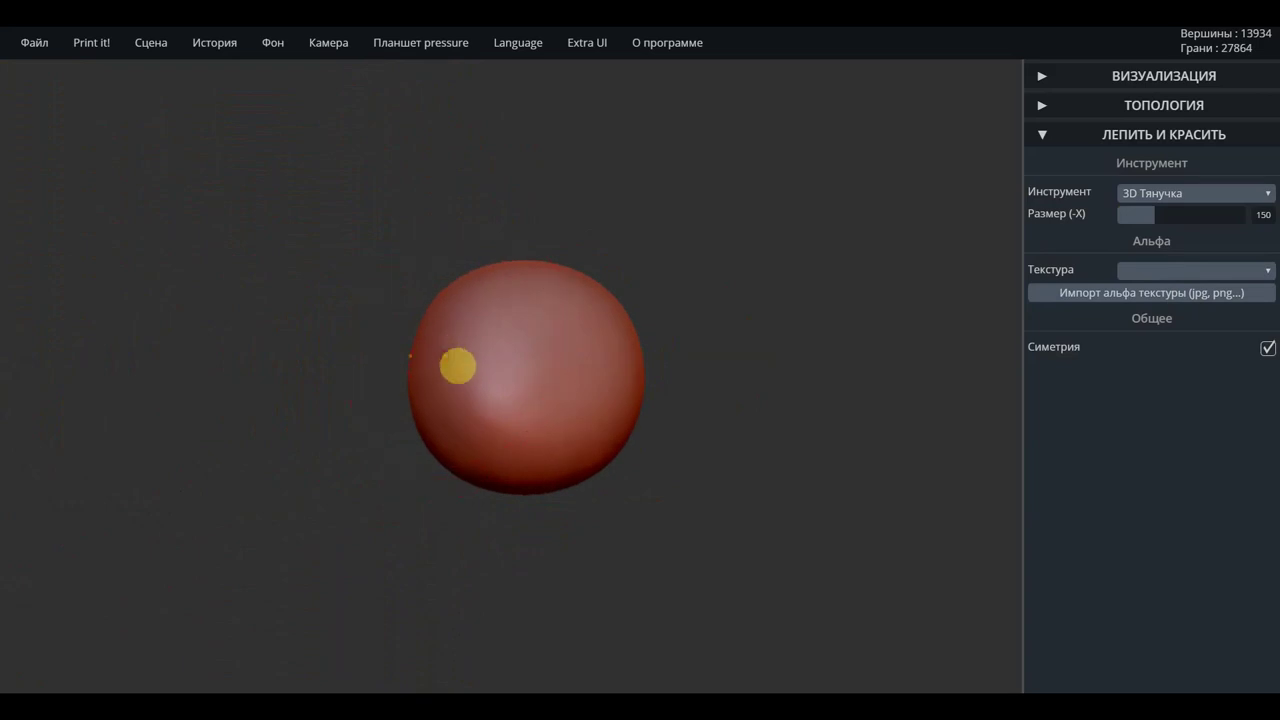
{"action": "key", "text": "ctrl+z"}
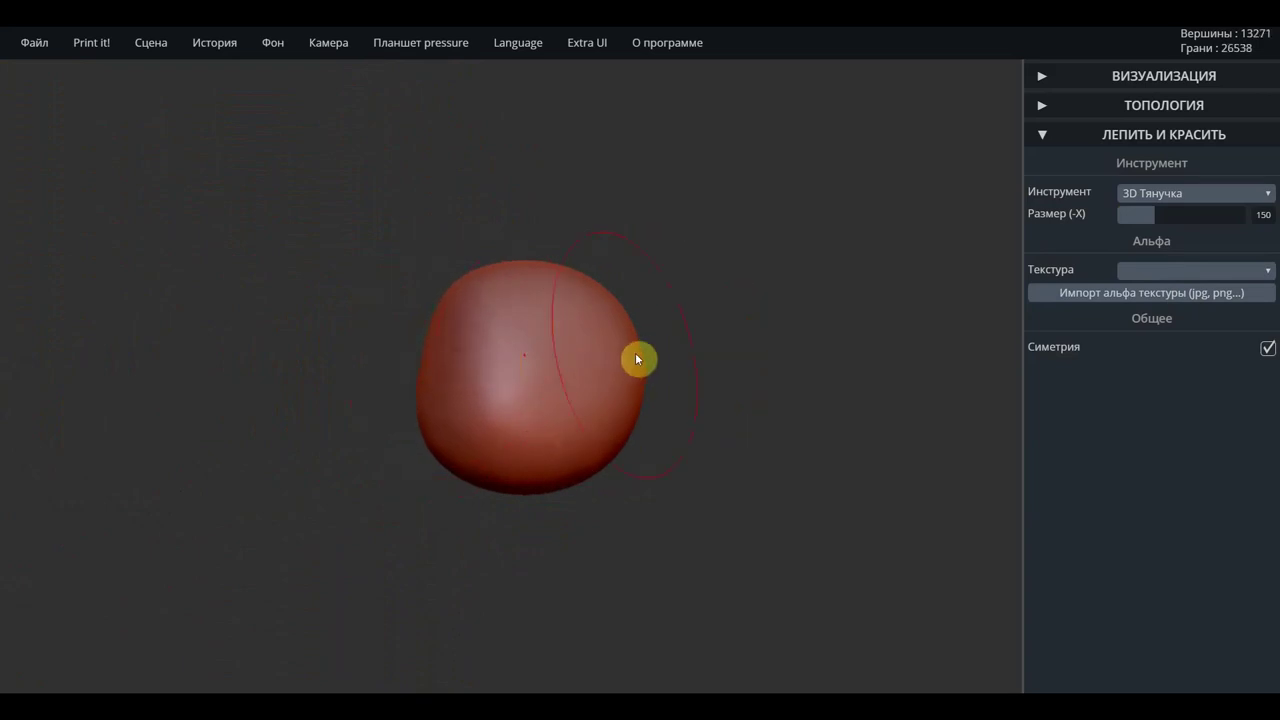
{"action": "key", "text": "ctrl+z"}
{"action": "key", "text": "ctrl+z"}
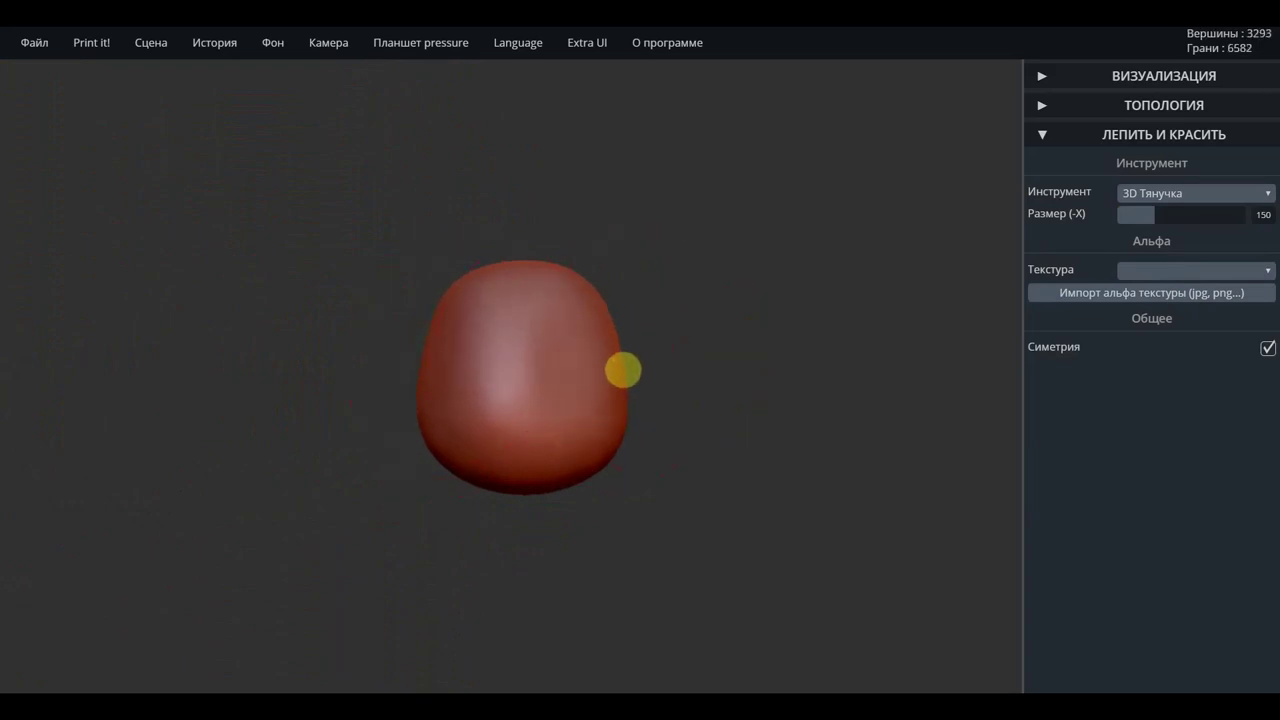
{"action": "left_click_drag", "start_coordinate": [672, 344], "coordinate": [544, 307]}
{"action": "left_click_drag", "start_coordinate": [503, 266], "coordinate": [528, 263]}
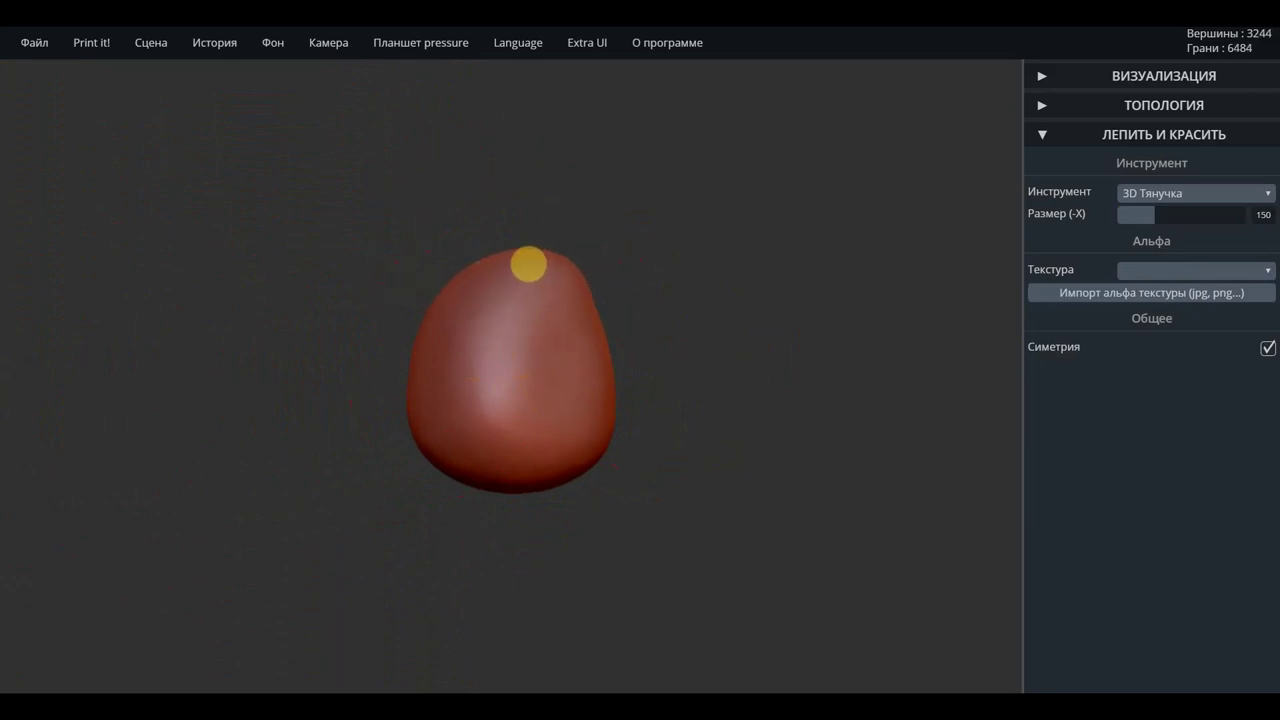
{"action": "mouse_move", "coordinate": [318, 328]}
{"action": "left_mouse_down"}
{"action": "mouse_move", "coordinate": [572, 310]}
{"action": "mouse_move", "coordinate": [546, 317]}
{"action": "left_mouse_up"}
{"action": "mouse_move", "coordinate": [543, 432]}
{"action": "left_mouse_down"}
{"action": "mouse_move", "coordinate": [522, 445]}
{"action": "mouse_move", "coordinate": [543, 436]}
{"action": "left_mouse_up"}
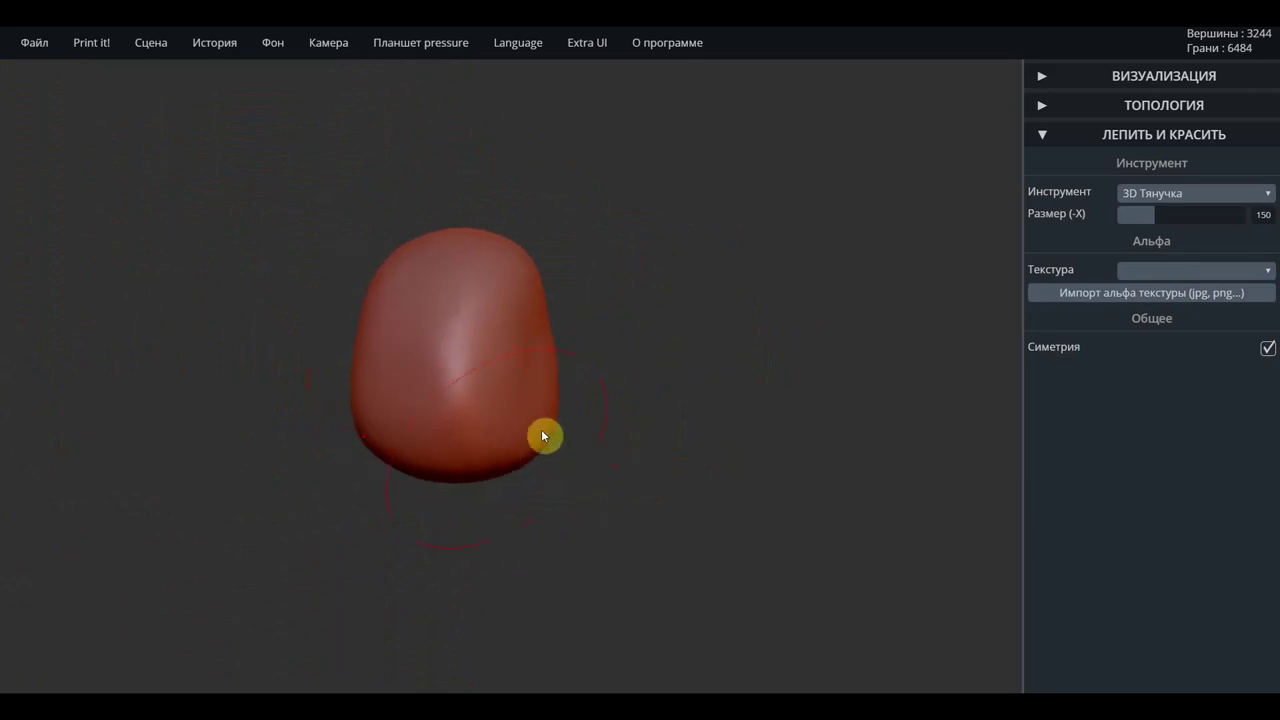
{"action": "left_click", "coordinate": [1226, 194]}
{"action": "left_click", "coordinate": [1168, 227]}
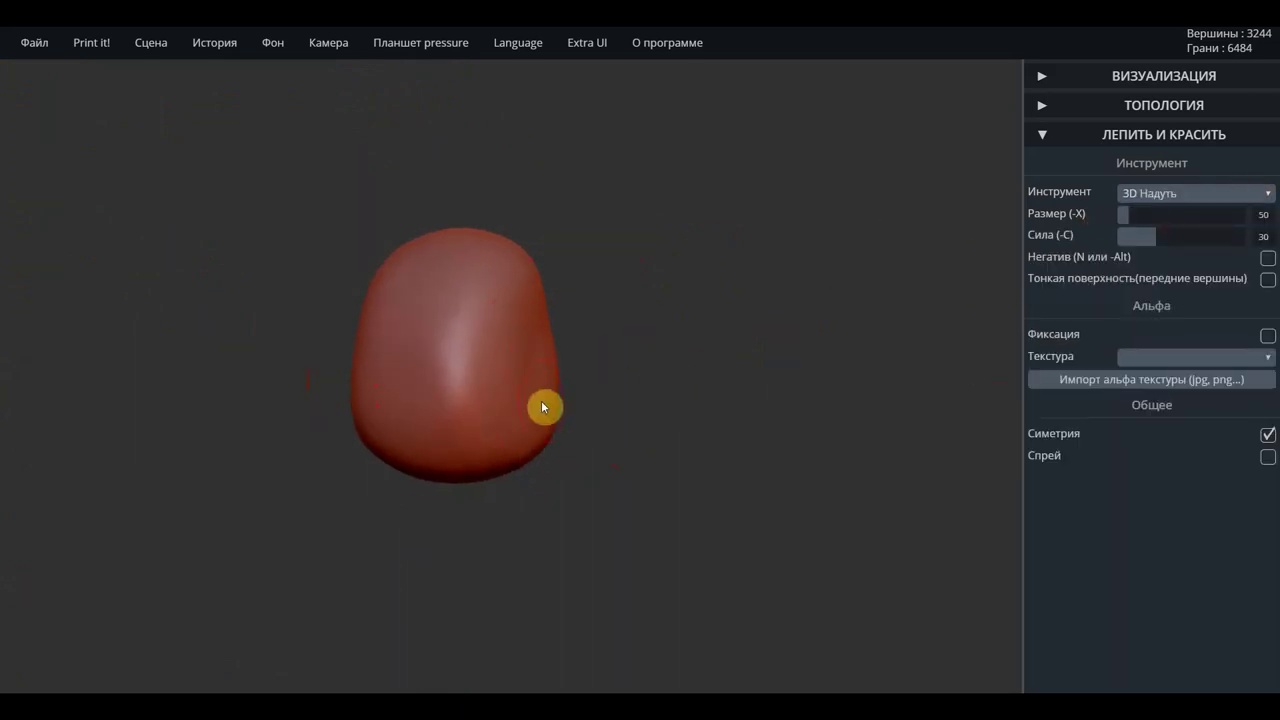
Set 3D Надуть size to 81 and inflate mirrored bulges on the blob's lower sides
{"action": "key", "text": "x"}
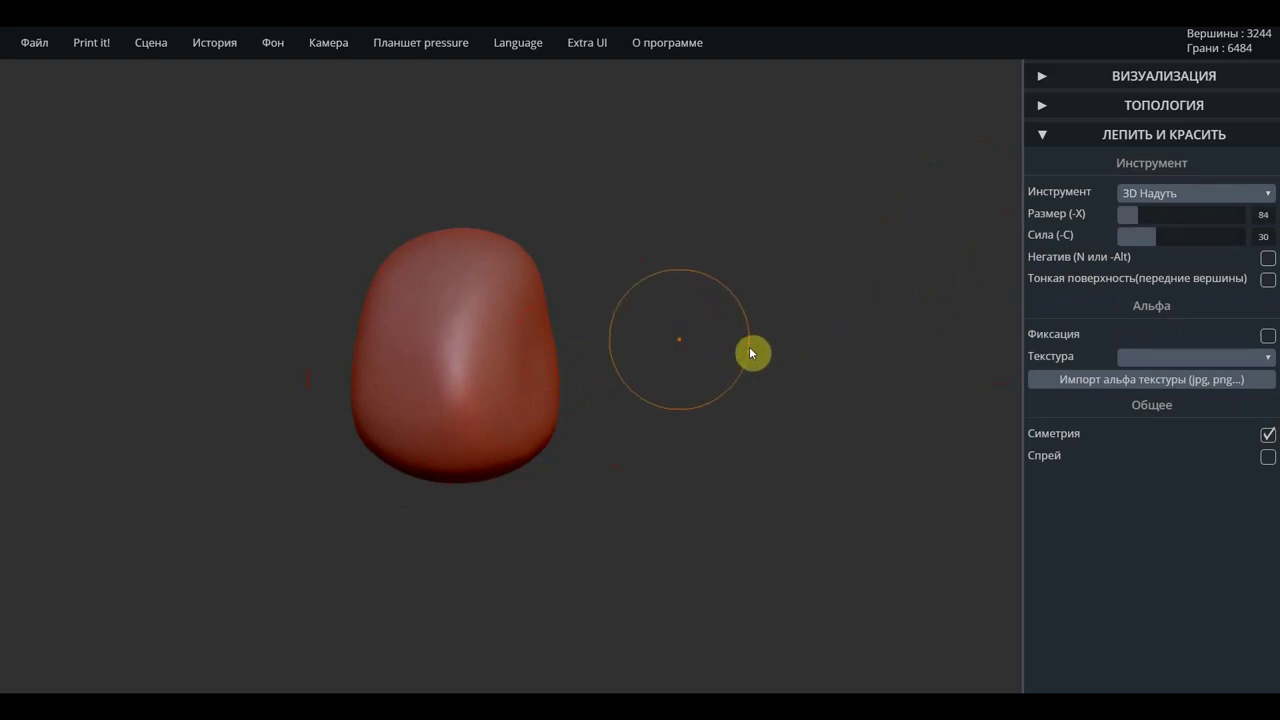
{"action": "key", "text": "x"}
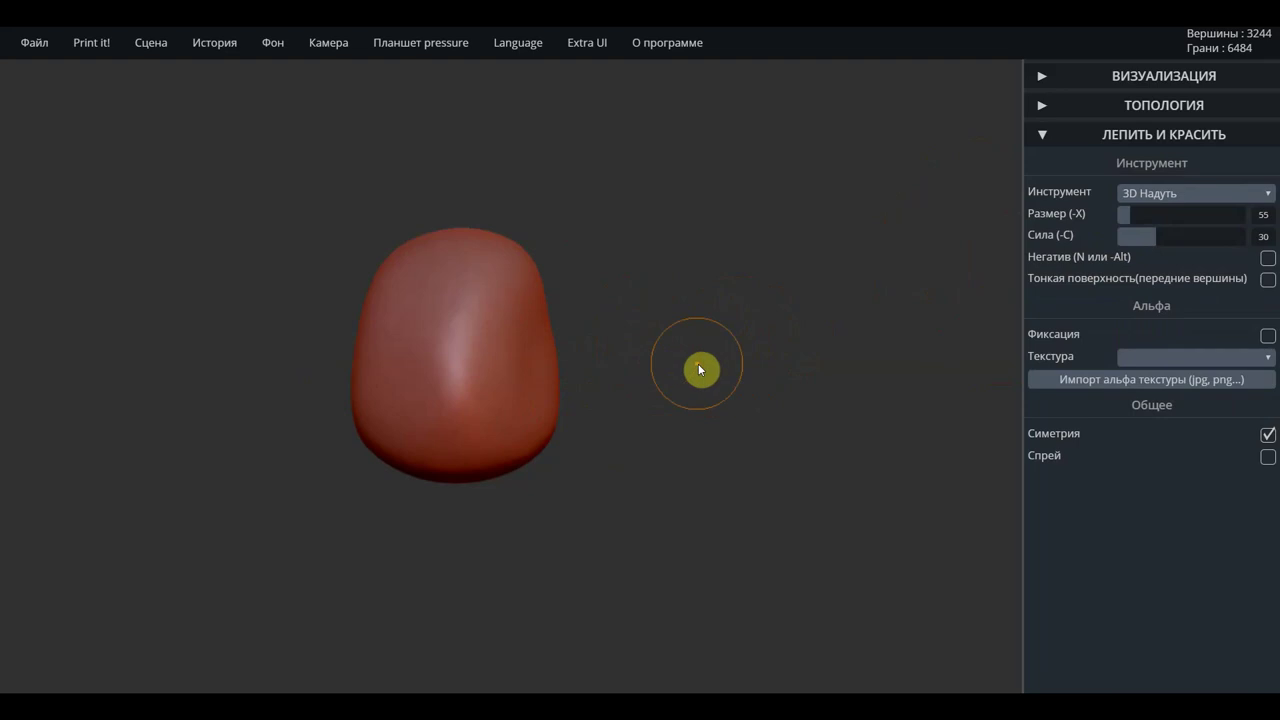
{"action": "key", "text": "x"}
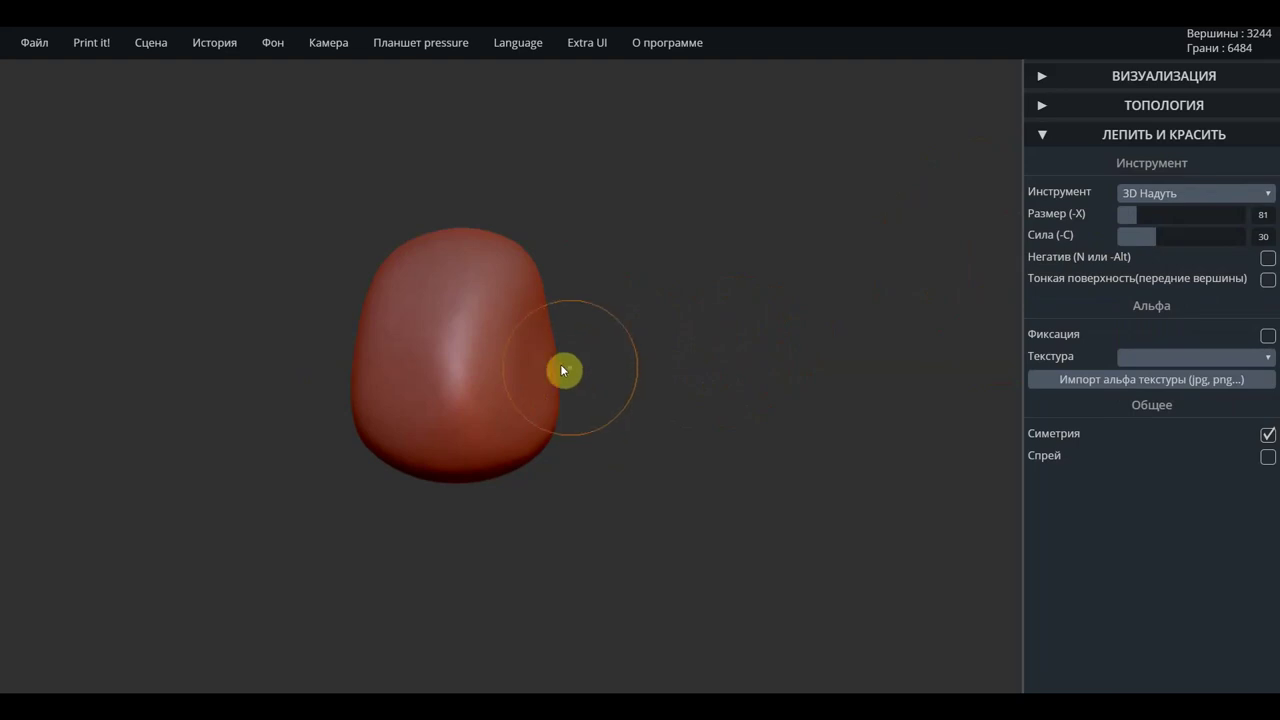
{"action": "left_click_drag", "start_coordinate": [543, 403], "coordinate": [597, 404]}
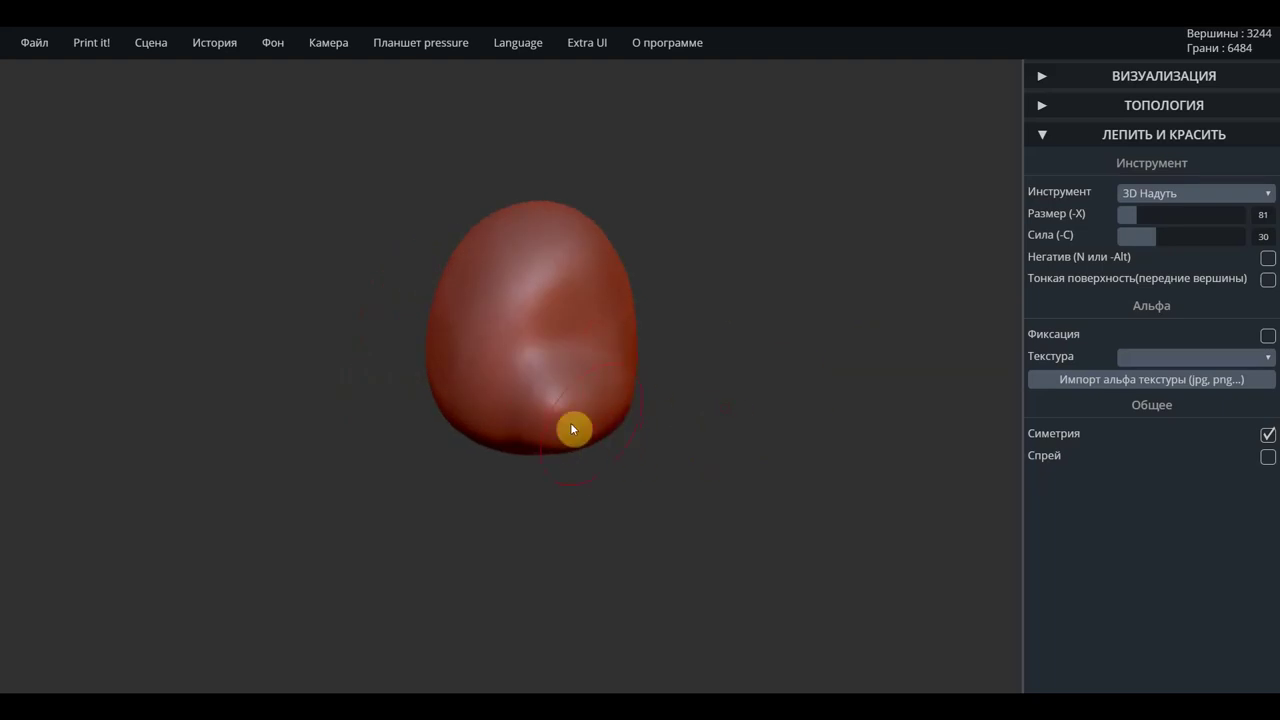
{"action": "left_click_drag", "start_coordinate": [526, 418], "coordinate": [550, 424]}
{"action": "mouse_move", "coordinate": [655, 387]}
{"action": "left_mouse_down"}
{"action": "mouse_move", "coordinate": [526, 460]}
{"action": "mouse_move", "coordinate": [634, 480]}
{"action": "mouse_move", "coordinate": [604, 405]}
{"action": "left_mouse_up"}
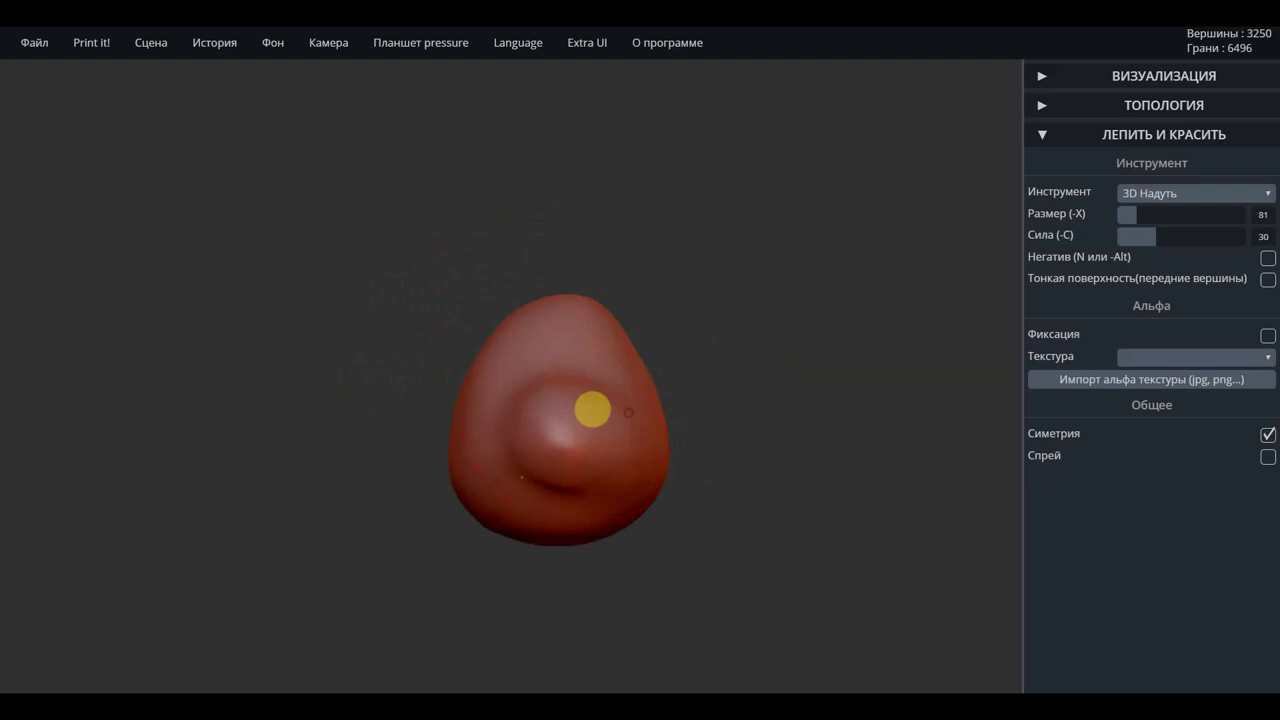
{"action": "mouse_move", "coordinate": [688, 389]}
{"action": "left_mouse_down"}
{"action": "mouse_move", "coordinate": [784, 489]}
{"action": "mouse_move", "coordinate": [609, 398]}
{"action": "mouse_move", "coordinate": [599, 435]}
{"action": "mouse_move", "coordinate": [614, 409]}
{"action": "mouse_move", "coordinate": [574, 437]}
{"action": "left_mouse_up"}
Orbit to a front view and zoom to check the 3266-vertex nose shape
{"action": "mouse_move", "coordinate": [657, 446]}
{"action": "left_mouse_down"}
{"action": "mouse_move", "coordinate": [797, 400]}
{"action": "mouse_move", "coordinate": [733, 472]}
{"action": "mouse_move", "coordinate": [743, 477]}
{"action": "left_mouse_up"}
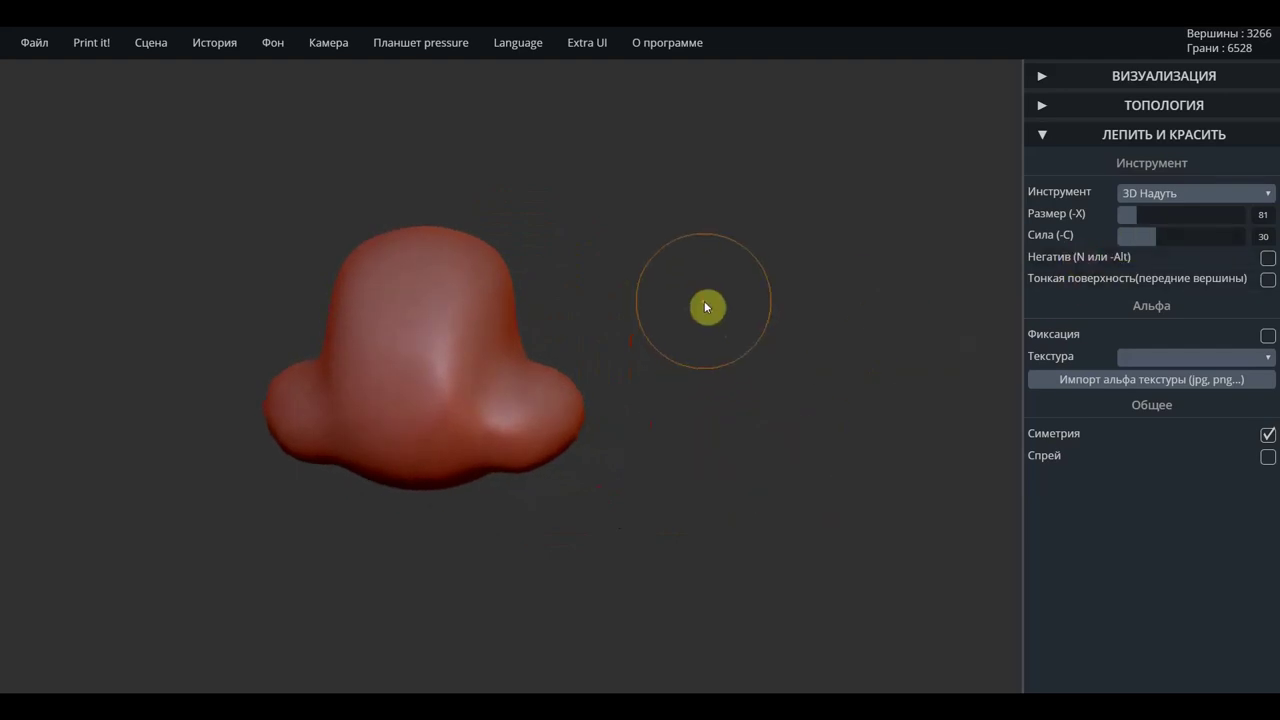
{"action": "scroll", "coordinate": [590, 438], "scroll_direction": "up", "scroll_amount": 3}
{"action": "scroll", "coordinate": [590, 440], "scroll_direction": "up", "scroll_amount": 3}
{"action": "scroll", "coordinate": [591, 440], "scroll_direction": "down", "scroll_amount": 1}
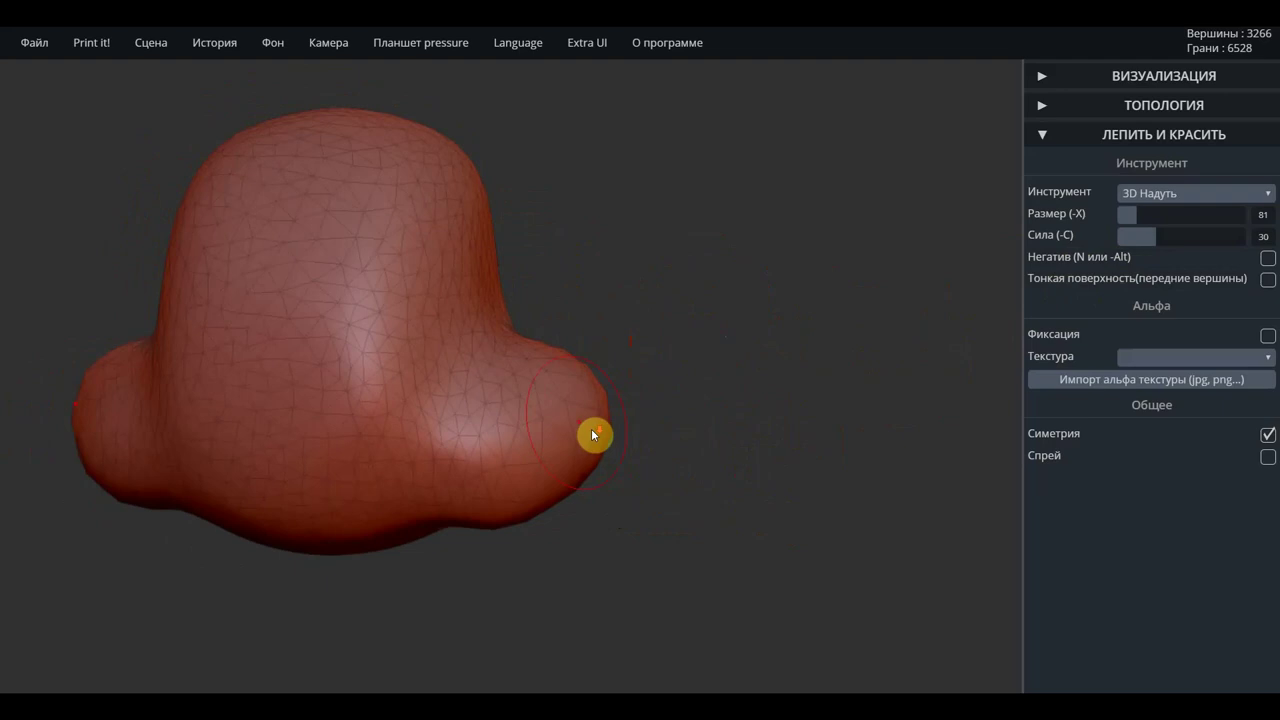
{"action": "scroll", "coordinate": [605, 447], "scroll_direction": "down", "scroll_amount": 2}
{"action": "scroll", "coordinate": [605, 447], "scroll_direction": "down", "scroll_amount": 1}
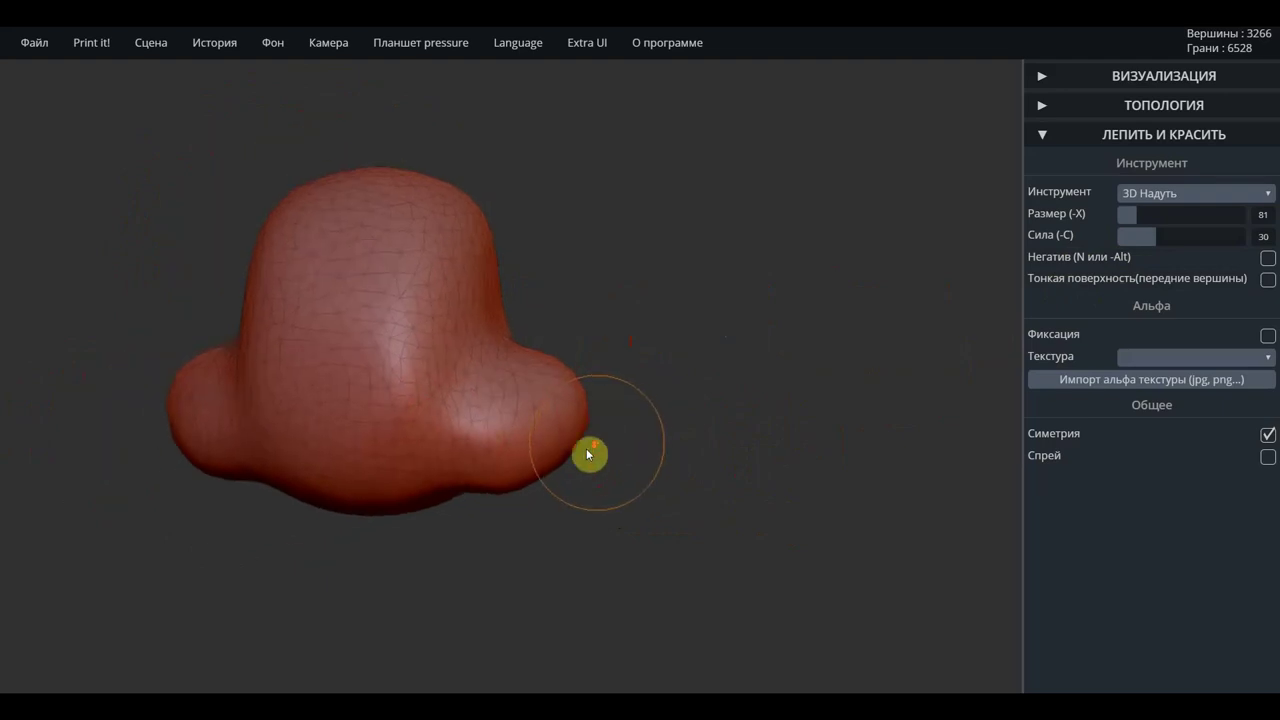
{"action": "scroll", "coordinate": [586, 448], "scroll_direction": "down", "scroll_amount": 1}
{"action": "scroll", "coordinate": [520, 429], "scroll_direction": "up", "scroll_amount": 1}
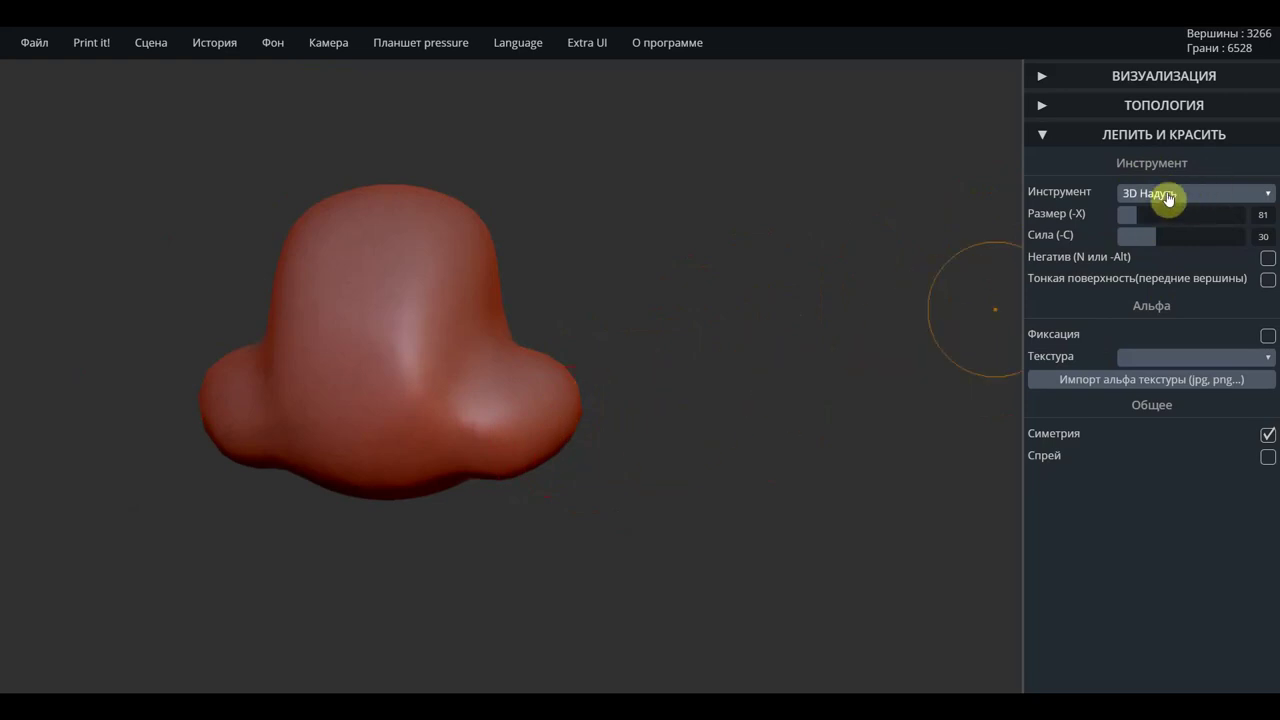
With 3D Тянучка, pull the nostril wings outward and down, then lift their lower edges
{"action": "left_click", "coordinate": [1168, 197]}
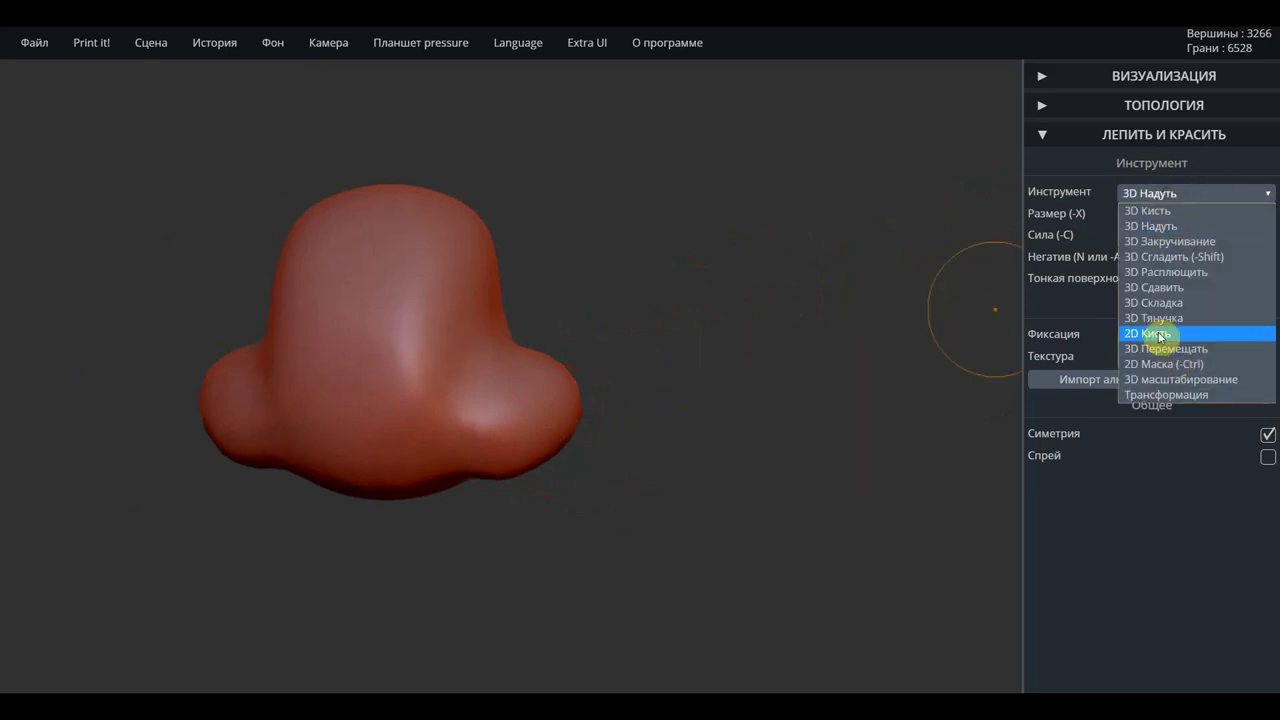
{"action": "left_click", "coordinate": [1170, 273]}
{"action": "left_click", "coordinate": [1177, 199]}
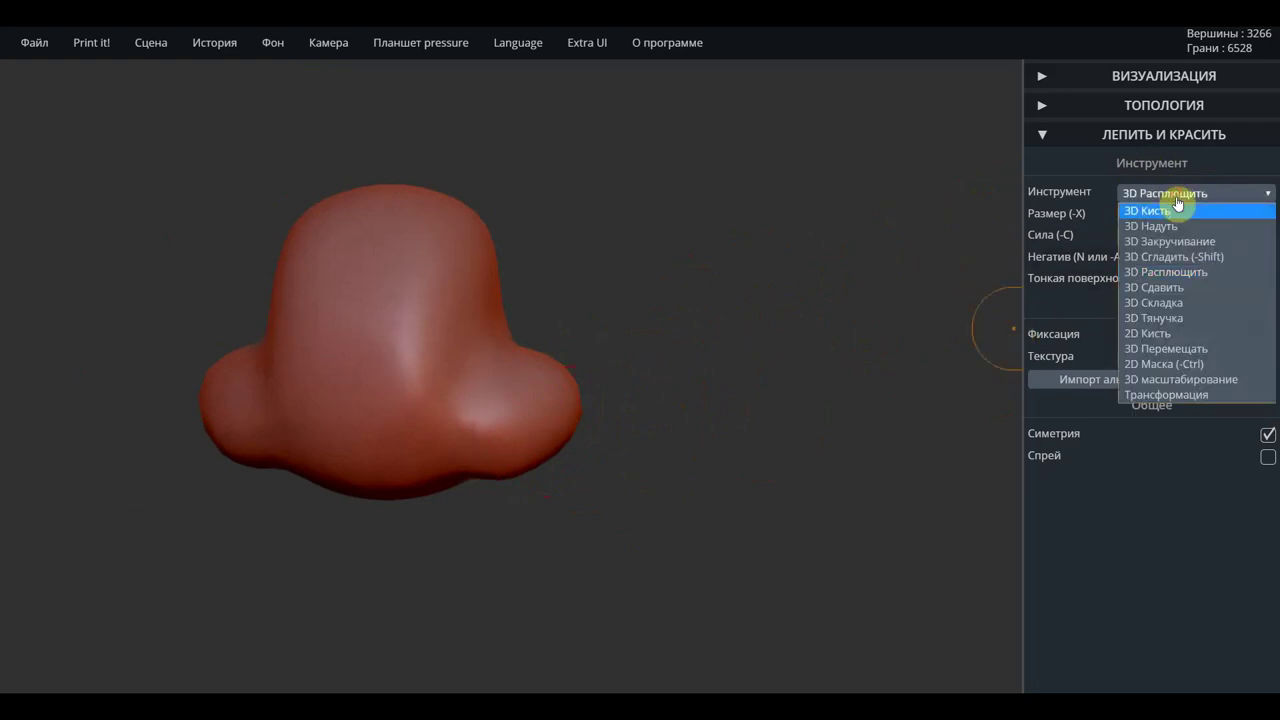
{"action": "left_click", "coordinate": [1164, 319]}
{"action": "mouse_move", "coordinate": [557, 429]}
{"action": "left_mouse_down"}
{"action": "mouse_move", "coordinate": [609, 437]}
{"action": "mouse_move", "coordinate": [566, 483]}
{"action": "mouse_move", "coordinate": [572, 389]}
{"action": "mouse_move", "coordinate": [589, 380]}
{"action": "mouse_move", "coordinate": [625, 456]}
{"action": "mouse_move", "coordinate": [540, 506]}
{"action": "mouse_move", "coordinate": [409, 497]}
{"action": "left_mouse_up"}
{"action": "mouse_move", "coordinate": [659, 433]}
{"action": "left_mouse_down"}
{"action": "mouse_move", "coordinate": [631, 477]}
{"action": "mouse_move", "coordinate": [659, 490]}
{"action": "left_mouse_up"}
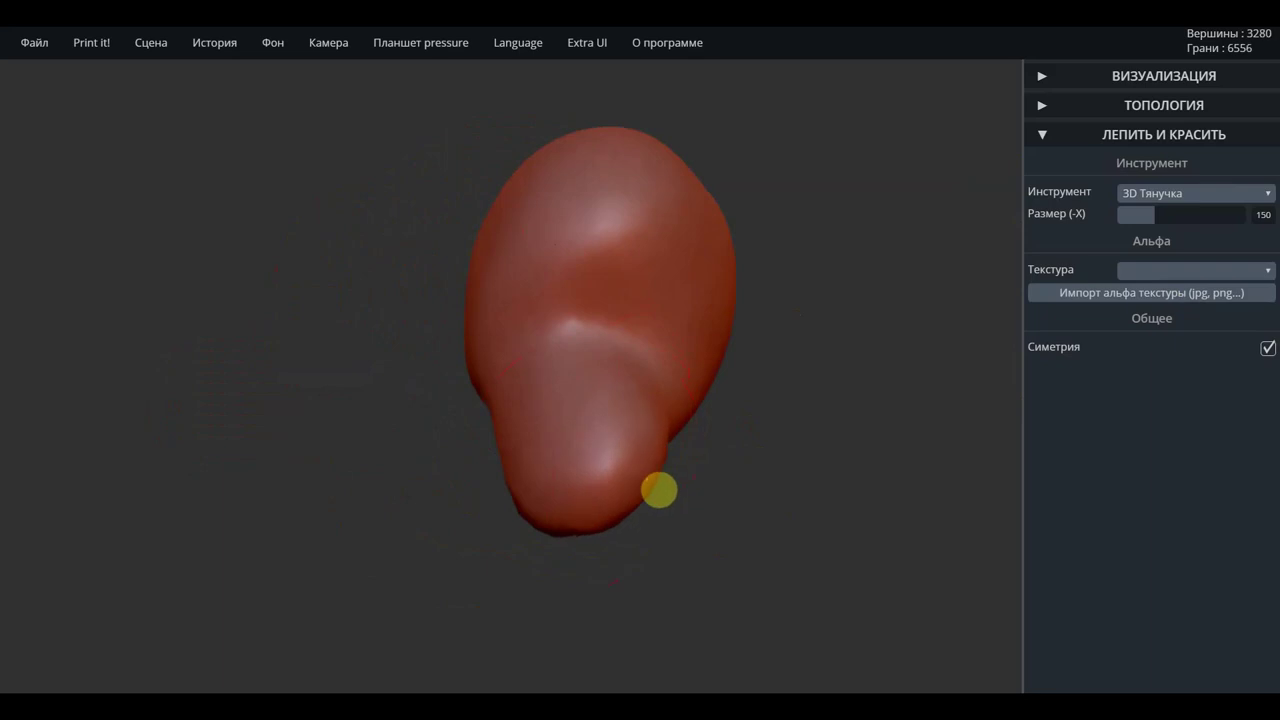
{"action": "left_click_drag", "start_coordinate": [780, 334], "coordinate": [780, 343]}
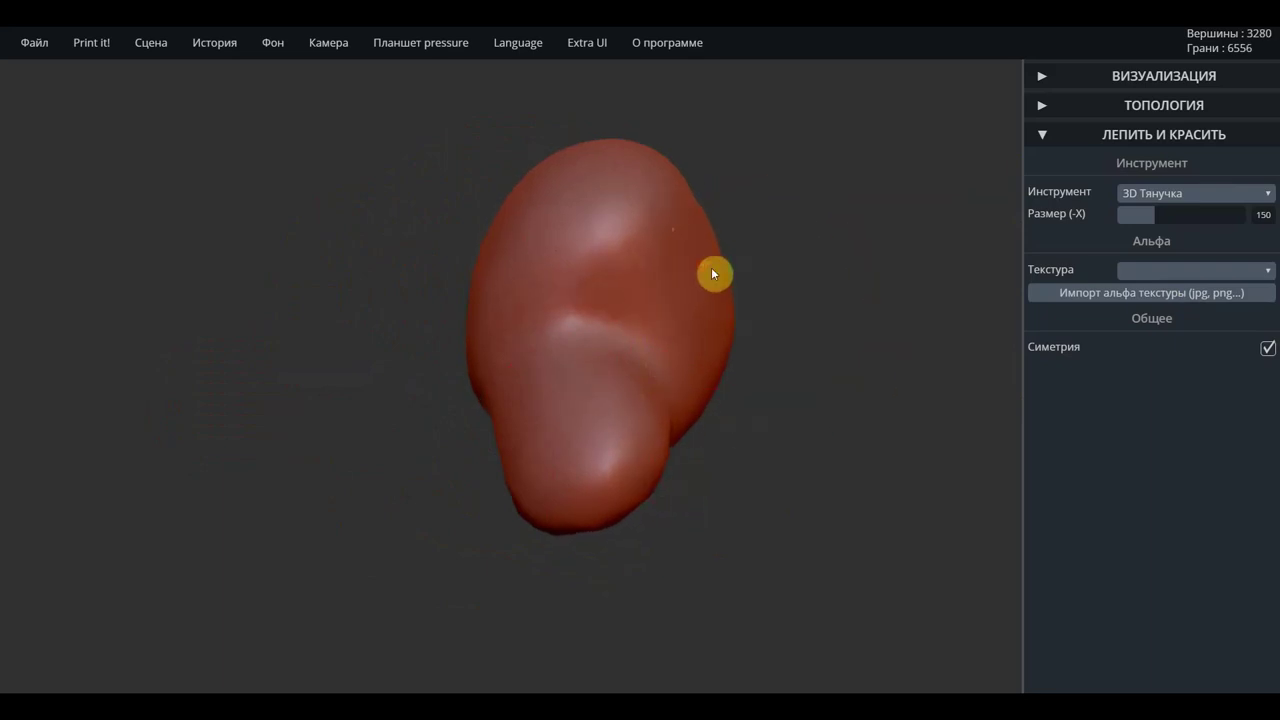
{"action": "mouse_move", "coordinate": [797, 369]}
{"action": "left_mouse_down"}
{"action": "mouse_move", "coordinate": [594, 346]}
{"action": "mouse_move", "coordinate": [486, 354]}
{"action": "mouse_move", "coordinate": [919, 347]}
{"action": "mouse_move", "coordinate": [698, 409]}
{"action": "mouse_move", "coordinate": [612, 460]}
{"action": "left_mouse_up"}
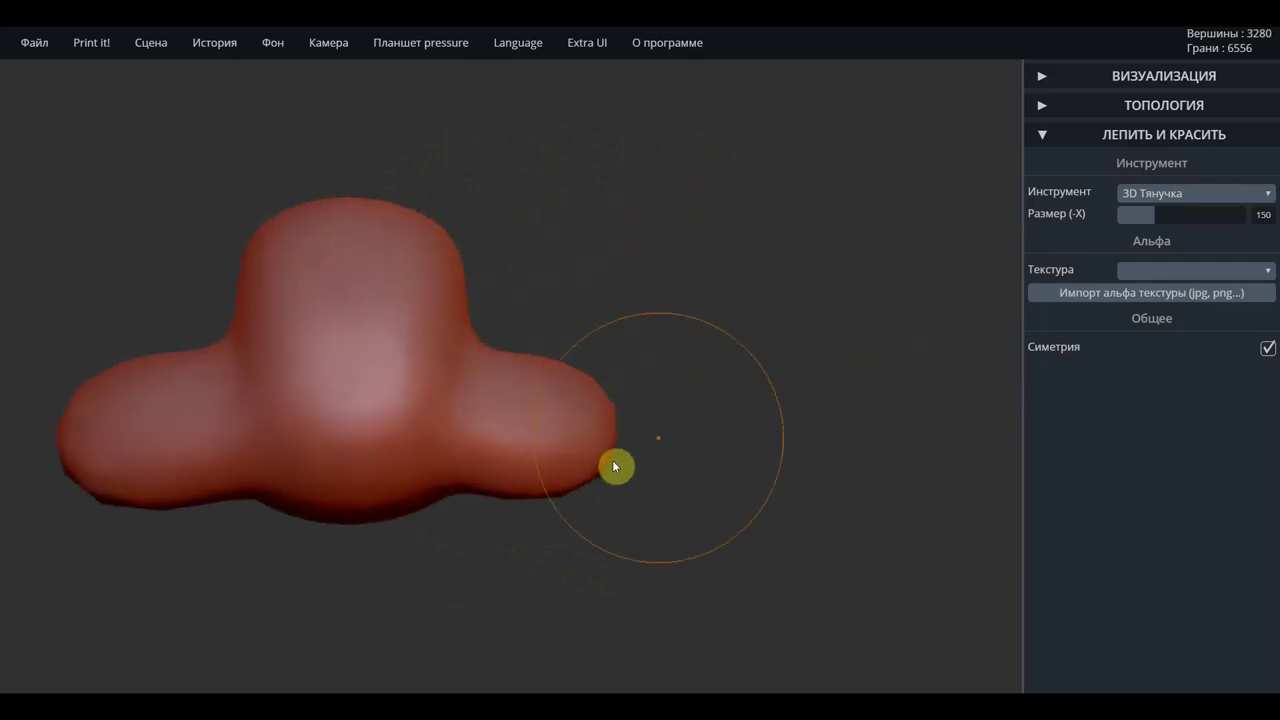
{"action": "mouse_move", "coordinate": [543, 494]}
{"action": "left_mouse_down"}
{"action": "mouse_move", "coordinate": [557, 482]}
{"action": "mouse_move", "coordinate": [488, 475]}
{"action": "left_mouse_up"}
Slightly pull the nose-tip bulge, then orbit and pan to recentre the 2318-vertex nose
{"action": "mouse_move", "coordinate": [647, 499]}
{"action": "left_mouse_down"}
{"action": "mouse_move", "coordinate": [700, 362]}
{"action": "mouse_move", "coordinate": [748, 343]}
{"action": "mouse_move", "coordinate": [760, 515]}
{"action": "mouse_move", "coordinate": [751, 480]}
{"action": "mouse_move", "coordinate": [783, 447]}
{"action": "left_mouse_up"}
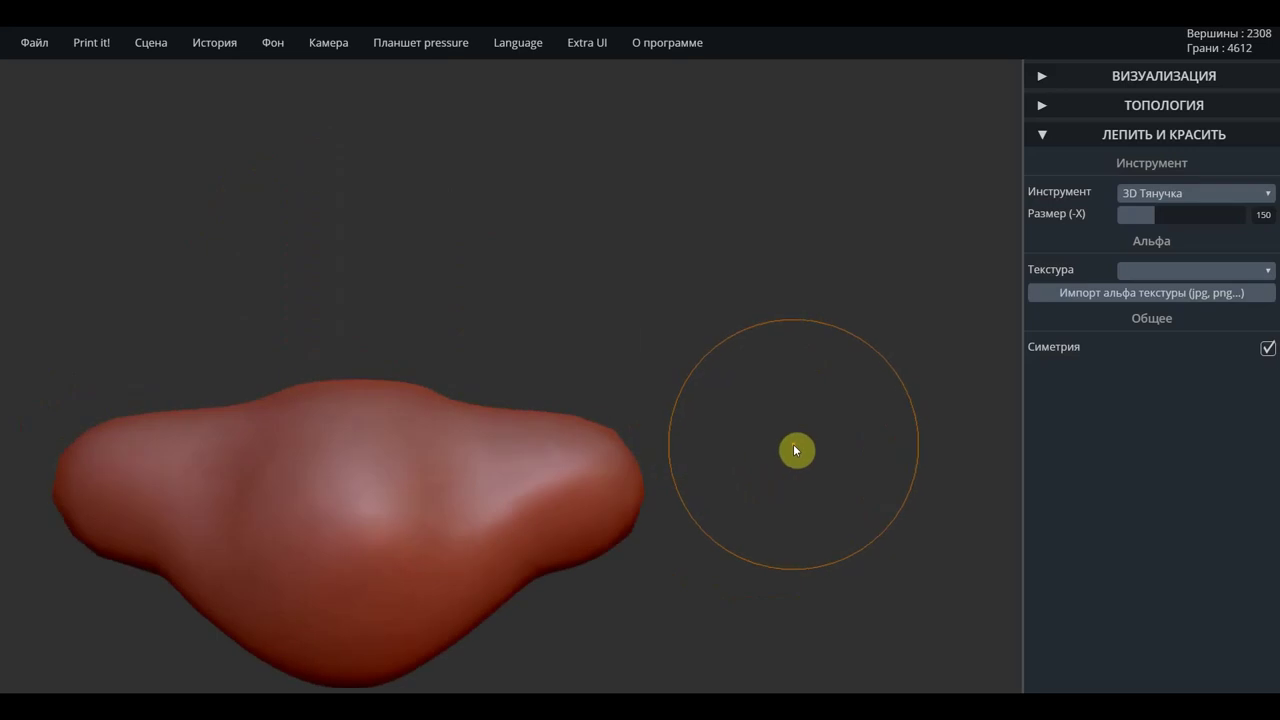
{"action": "left_click_drag", "start_coordinate": [791, 448], "coordinate": [800, 454]}
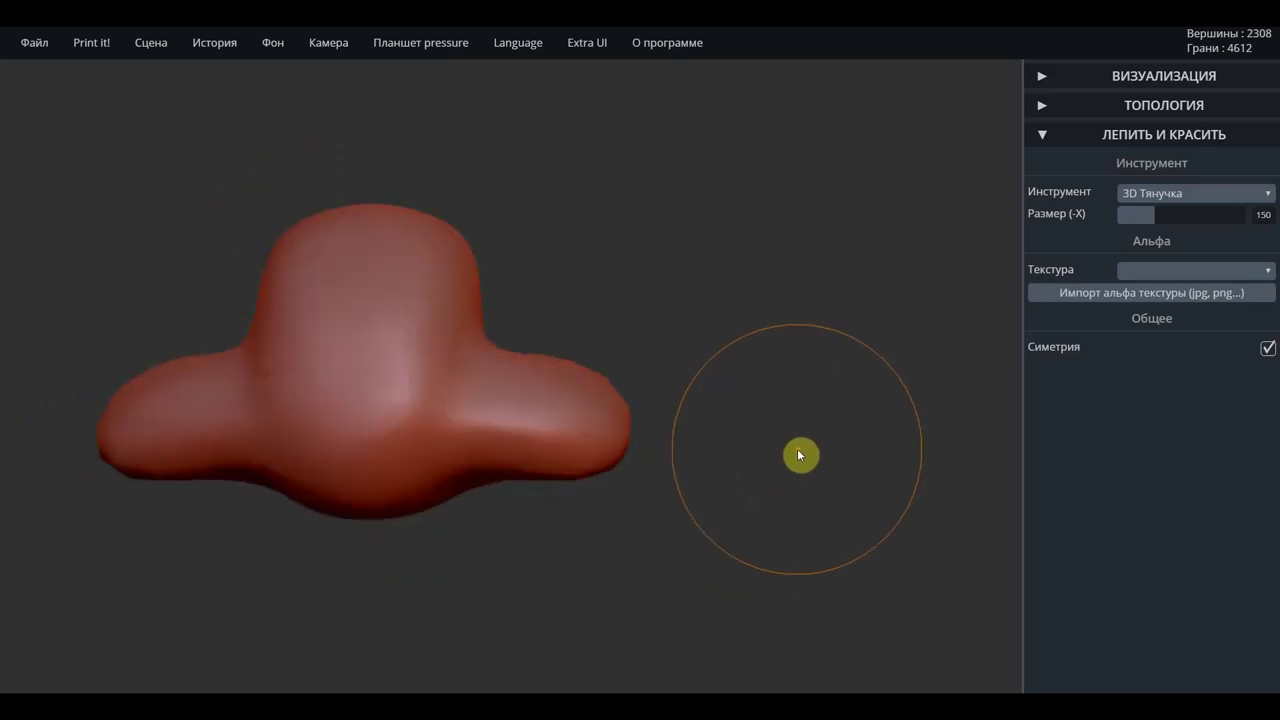
{"action": "key", "text": "f"}
{"action": "left_click_drag", "start_coordinate": [793, 456], "coordinate": [792, 456]}
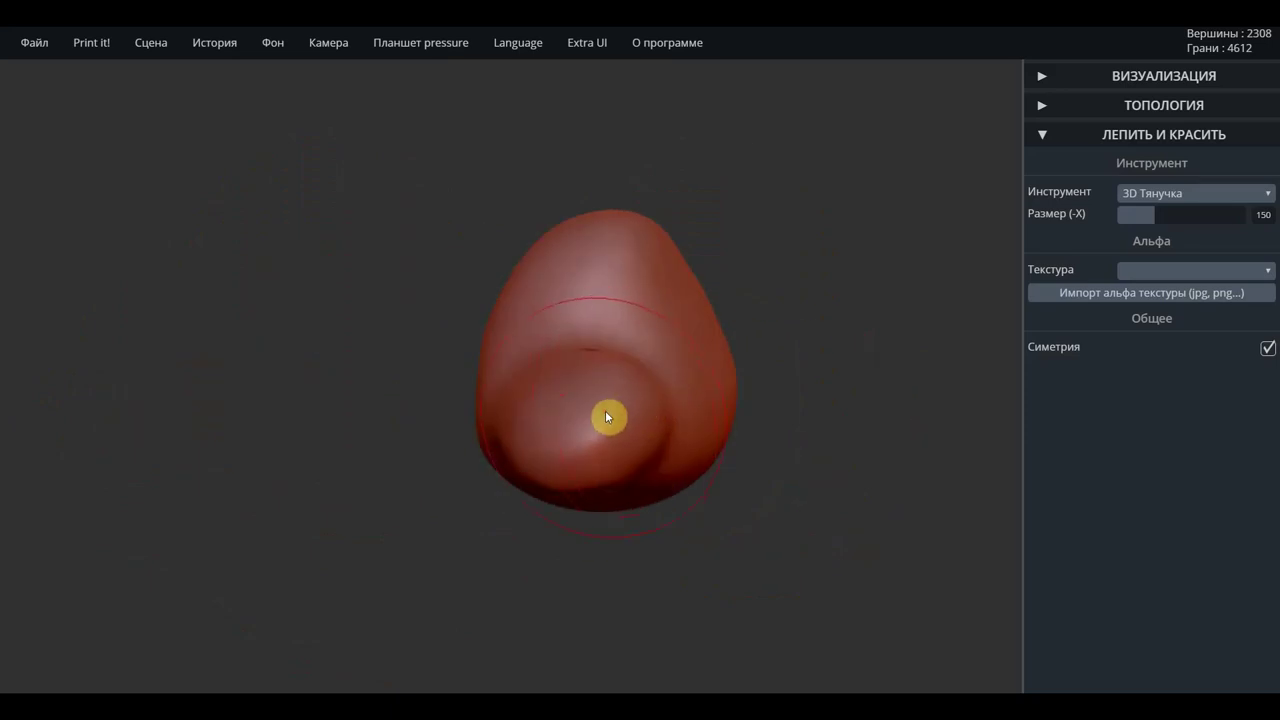
{"action": "left_click_drag", "start_coordinate": [607, 400], "coordinate": [647, 422]}
{"action": "scroll", "coordinate": [585, 391], "scroll_direction": "up", "scroll_amount": 2}
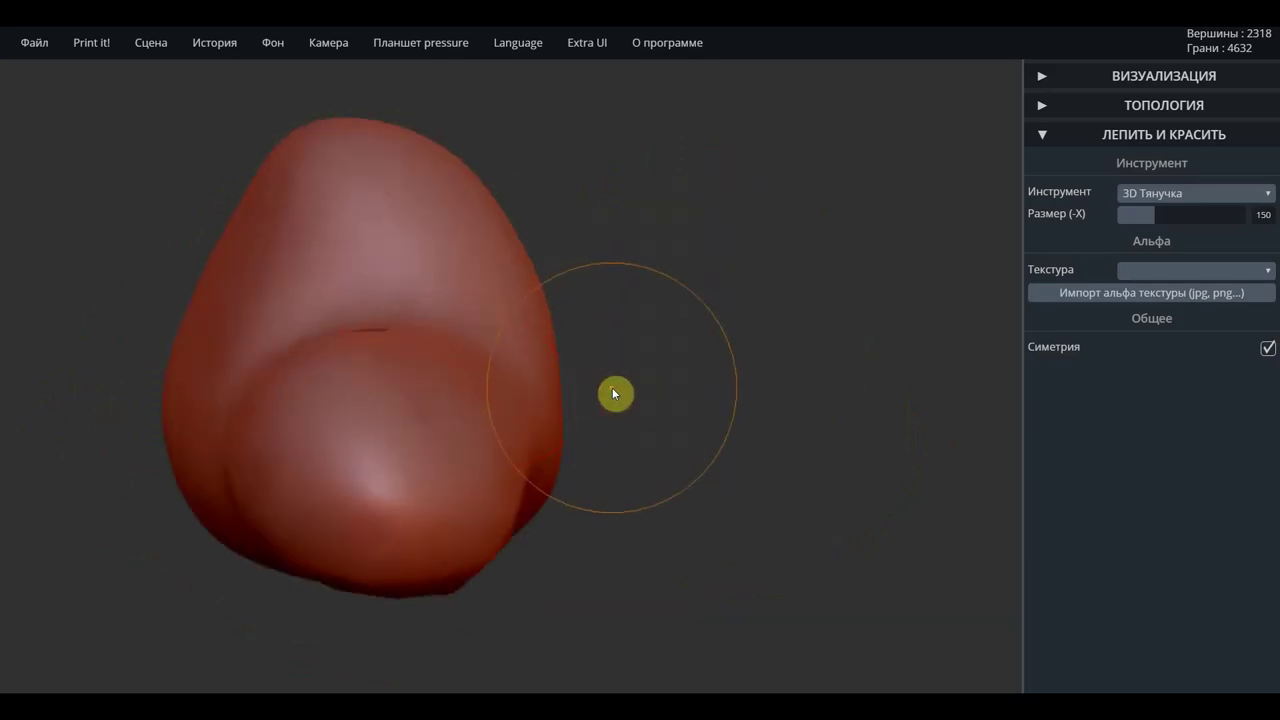
{"action": "scroll", "coordinate": [612, 390], "scroll_direction": "down", "scroll_amount": 2}
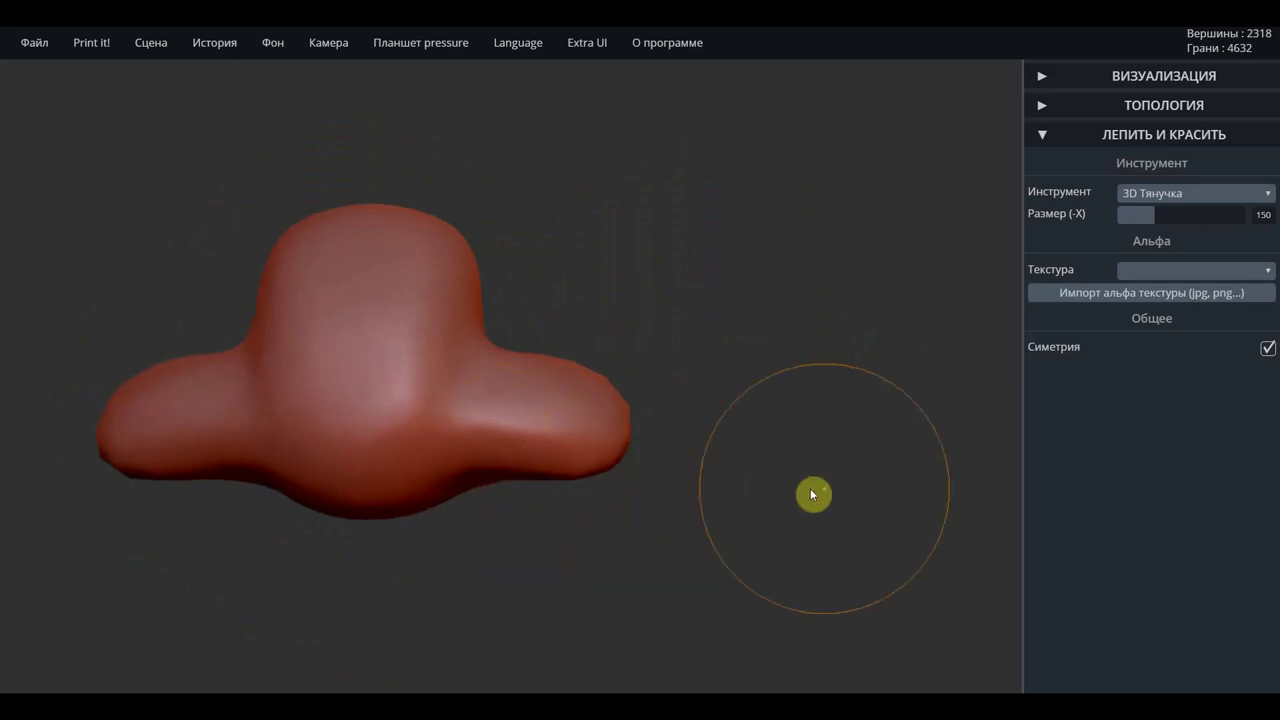
{"action": "left_click_drag", "start_coordinate": [780, 479], "coordinate": [795, 484]}
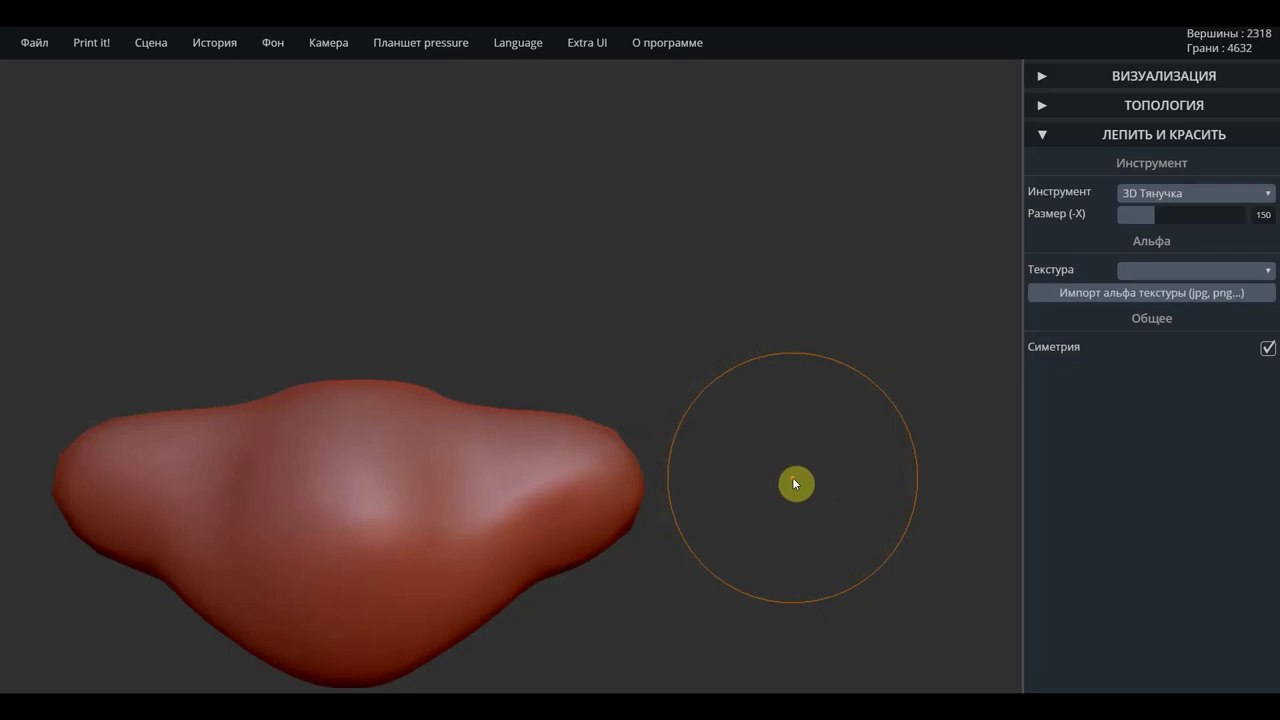
{"action": "middle_click_drag", "start_coordinate": [786, 467], "coordinate": [987, 297]}
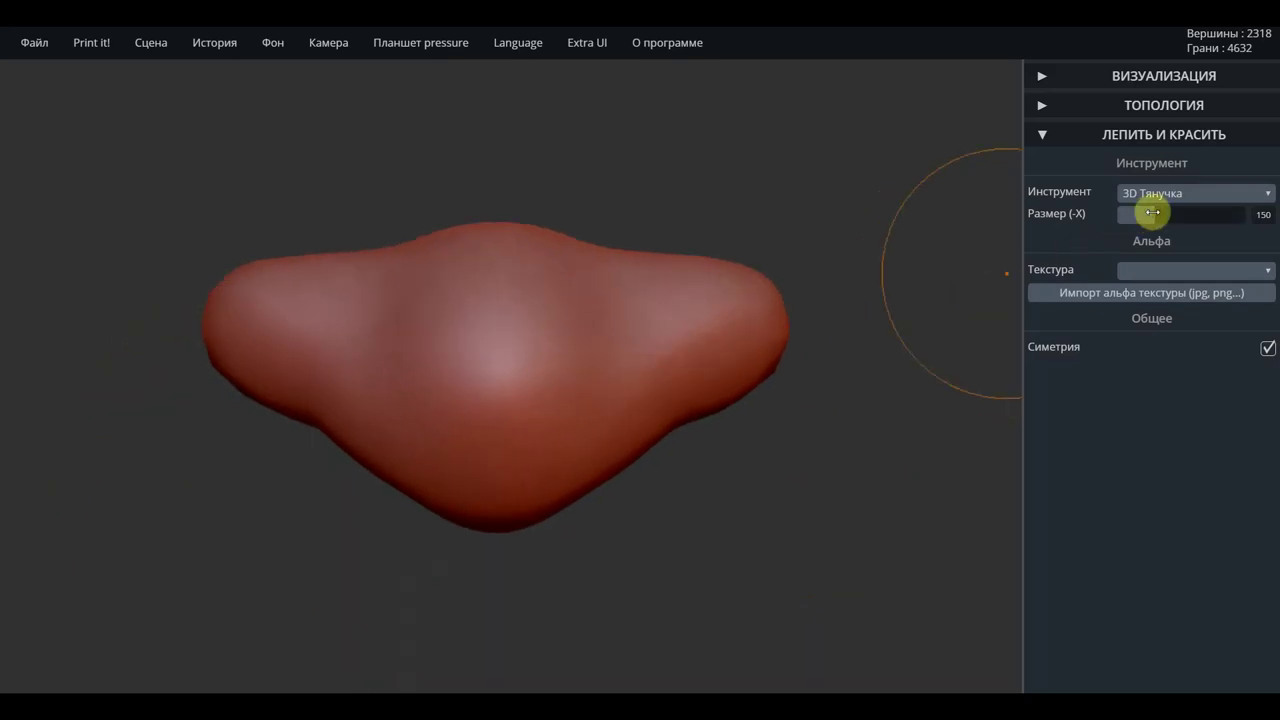
Switch to 3D Надуть and inflate a rounded bump at the nose centre
{"action": "left_click", "coordinate": [1163, 195]}
{"action": "left_click", "coordinate": [1160, 226]}
{"action": "left_click_drag", "start_coordinate": [509, 343], "coordinate": [530, 325]}
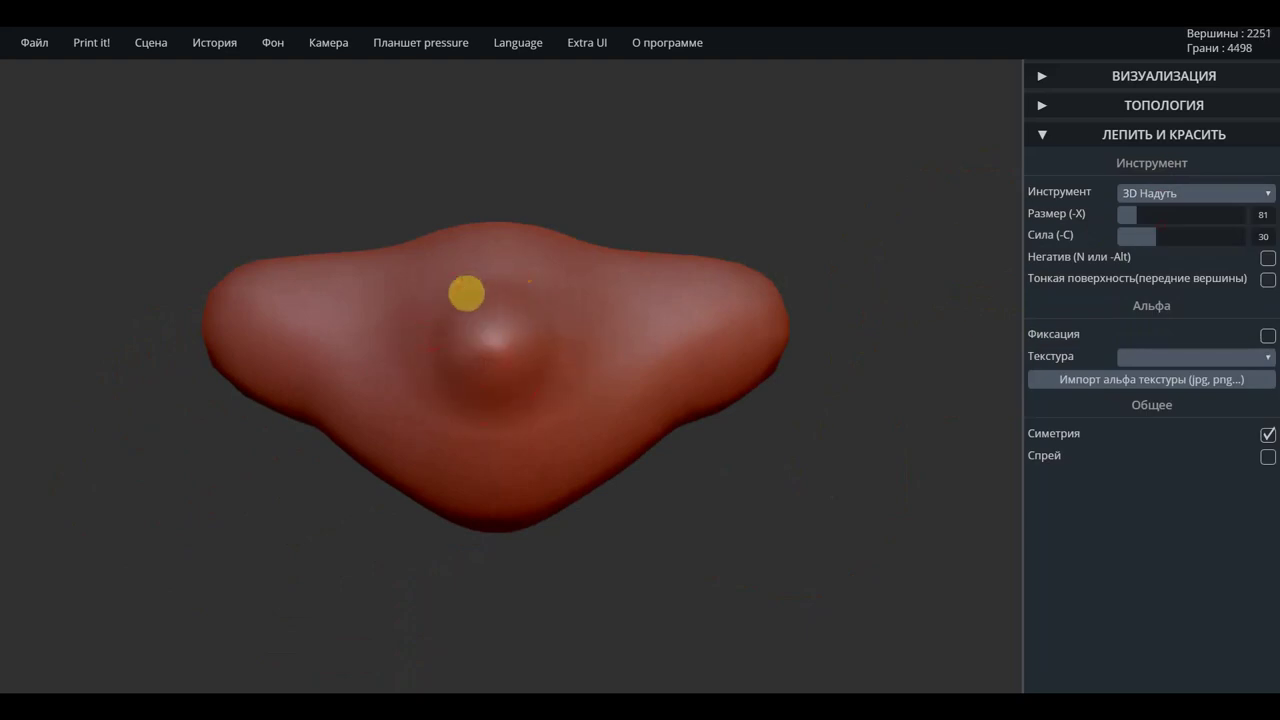
{"action": "left_click_drag", "start_coordinate": [474, 290], "coordinate": [540, 400]}
{"action": "left_click_drag", "start_coordinate": [493, 293], "coordinate": [577, 349]}
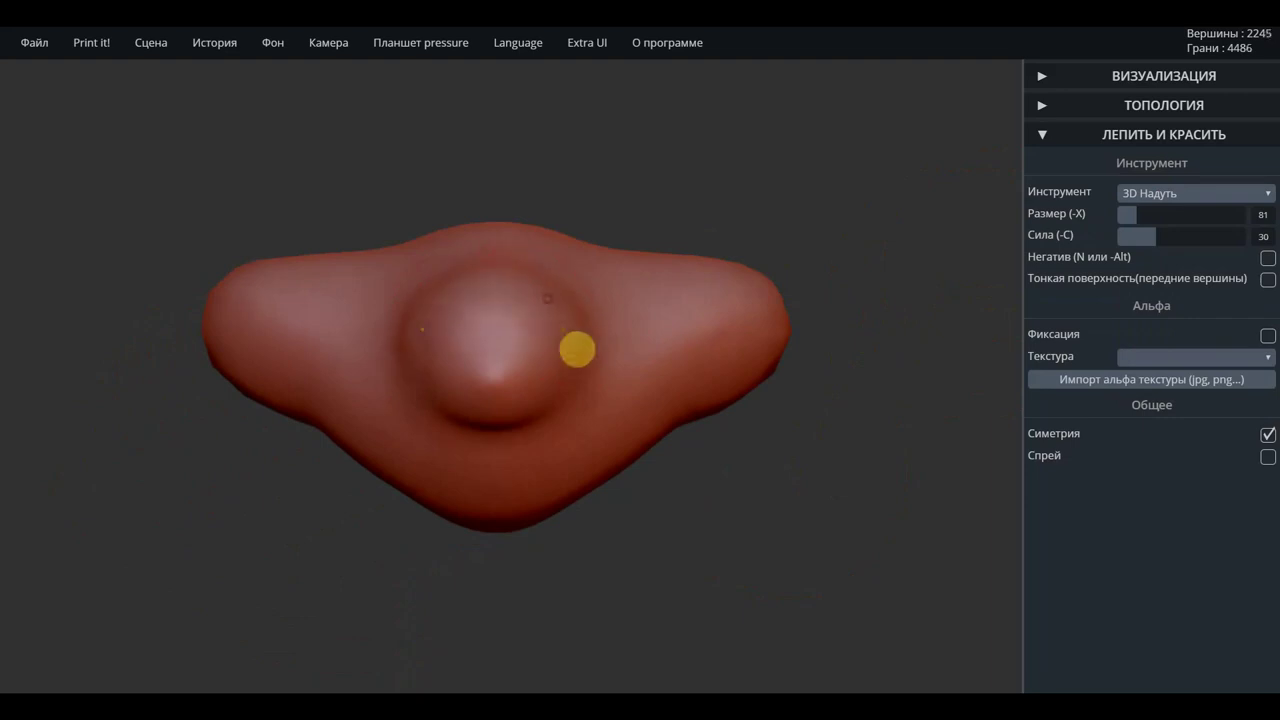
{"action": "left_click_drag", "start_coordinate": [577, 349], "coordinate": [488, 359]}
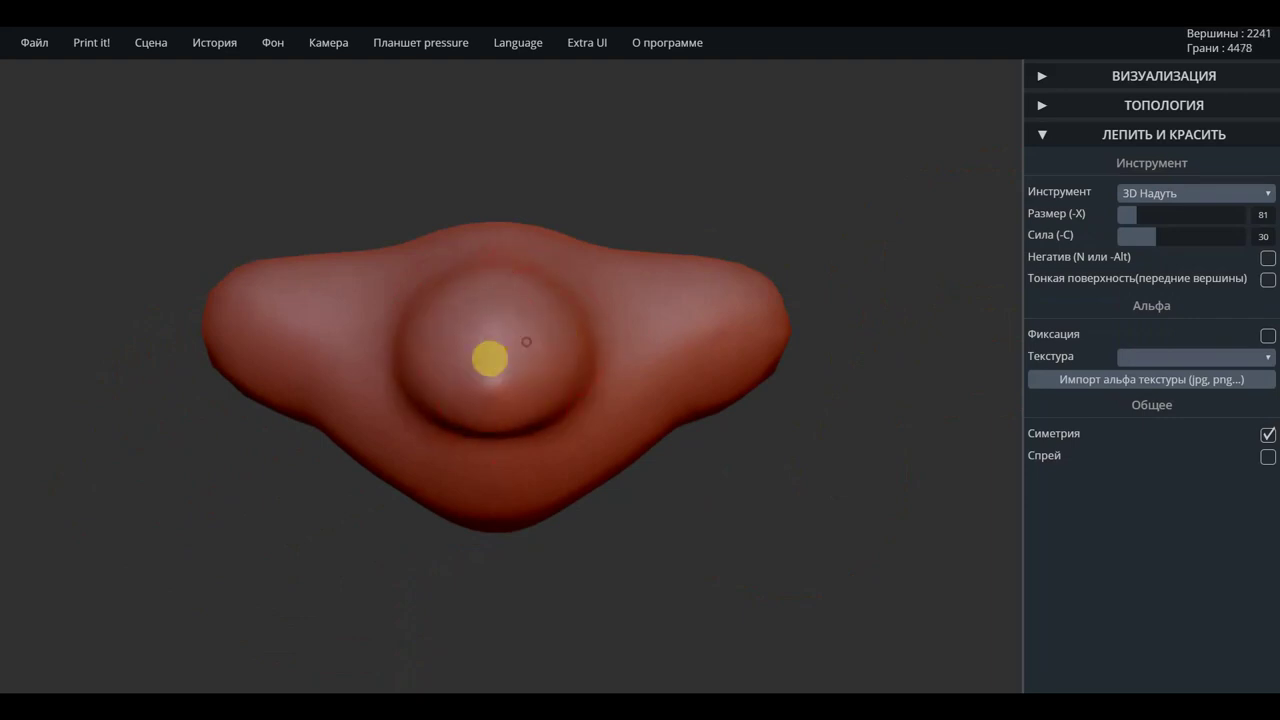
Puff up the nose tip and its underside into a bulb, reaching 2407 vertices
{"action": "left_click_drag", "start_coordinate": [666, 214], "coordinate": [666, 463]}
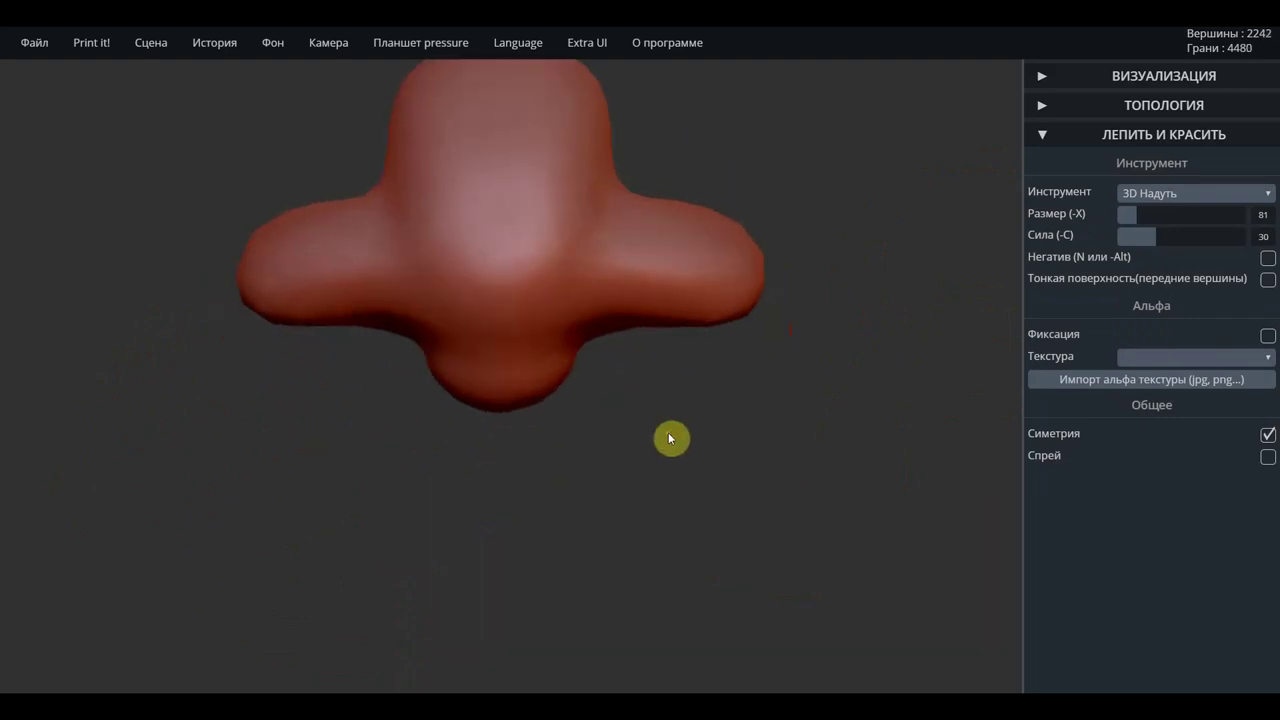
{"action": "mouse_move", "coordinate": [649, 397]}
{"action": "left_mouse_down"}
{"action": "mouse_move", "coordinate": [686, 400]}
{"action": "mouse_move", "coordinate": [471, 306]}
{"action": "mouse_move", "coordinate": [500, 306]}
{"action": "mouse_move", "coordinate": [443, 314]}
{"action": "mouse_move", "coordinate": [474, 329]}
{"action": "mouse_move", "coordinate": [423, 274]}
{"action": "mouse_move", "coordinate": [522, 295]}
{"action": "left_mouse_up"}
{"action": "mouse_move", "coordinate": [439, 310]}
{"action": "left_mouse_down"}
{"action": "mouse_move", "coordinate": [523, 314]}
{"action": "mouse_move", "coordinate": [449, 283]}
{"action": "mouse_move", "coordinate": [623, 414]}
{"action": "mouse_move", "coordinate": [591, 285]}
{"action": "mouse_move", "coordinate": [447, 341]}
{"action": "mouse_move", "coordinate": [417, 317]}
{"action": "left_mouse_up"}
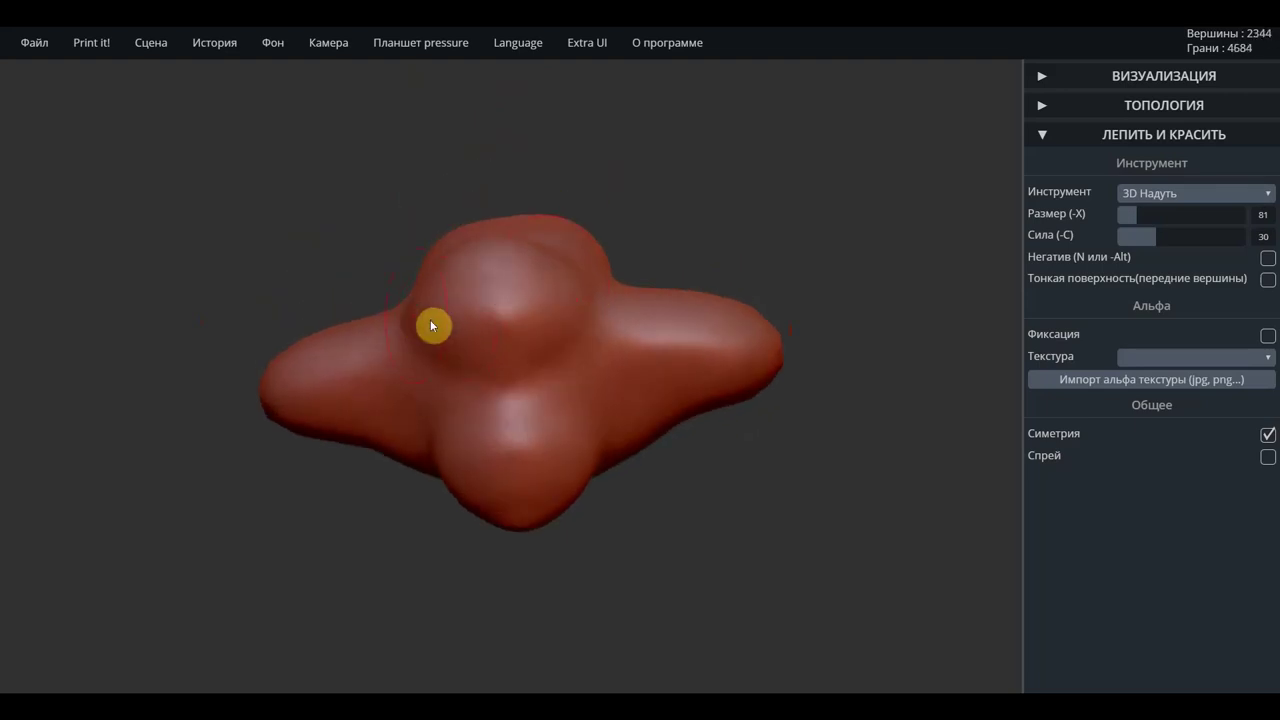
{"action": "mouse_move", "coordinate": [666, 223]}
{"action": "left_mouse_down"}
{"action": "mouse_move", "coordinate": [717, 334]}
{"action": "mouse_move", "coordinate": [546, 303]}
{"action": "left_mouse_up"}
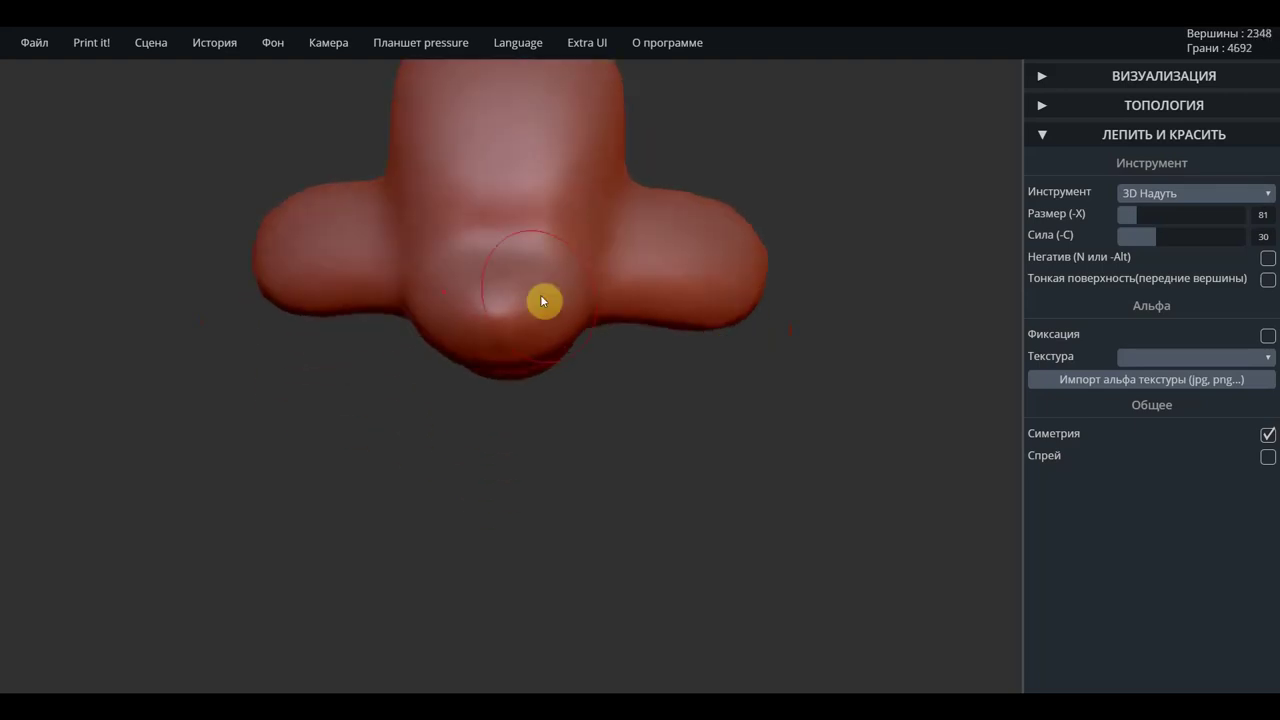
{"action": "mouse_move", "coordinate": [563, 346]}
{"action": "left_mouse_down"}
{"action": "mouse_move", "coordinate": [620, 309]}
{"action": "mouse_move", "coordinate": [517, 320]}
{"action": "mouse_move", "coordinate": [569, 283]}
{"action": "mouse_move", "coordinate": [552, 262]}
{"action": "left_mouse_up"}
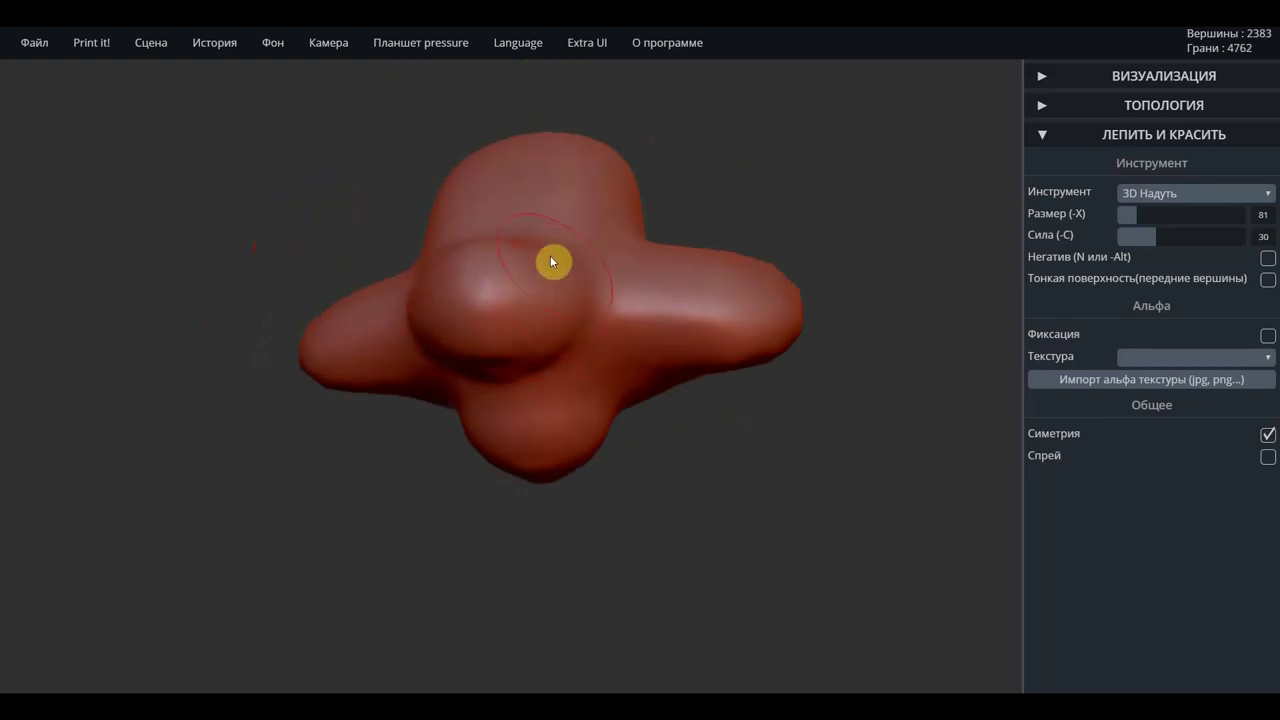
{"action": "left_click_drag", "start_coordinate": [509, 366], "coordinate": [491, 371]}
{"action": "mouse_move", "coordinate": [706, 397]}
{"action": "left_mouse_down"}
{"action": "mouse_move", "coordinate": [594, 488]}
{"action": "mouse_move", "coordinate": [474, 480]}
{"action": "mouse_move", "coordinate": [586, 503]}
{"action": "mouse_move", "coordinate": [620, 391]}
{"action": "mouse_move", "coordinate": [565, 476]}
{"action": "mouse_move", "coordinate": [750, 481]}
{"action": "mouse_move", "coordinate": [838, 375]}
{"action": "left_mouse_up"}
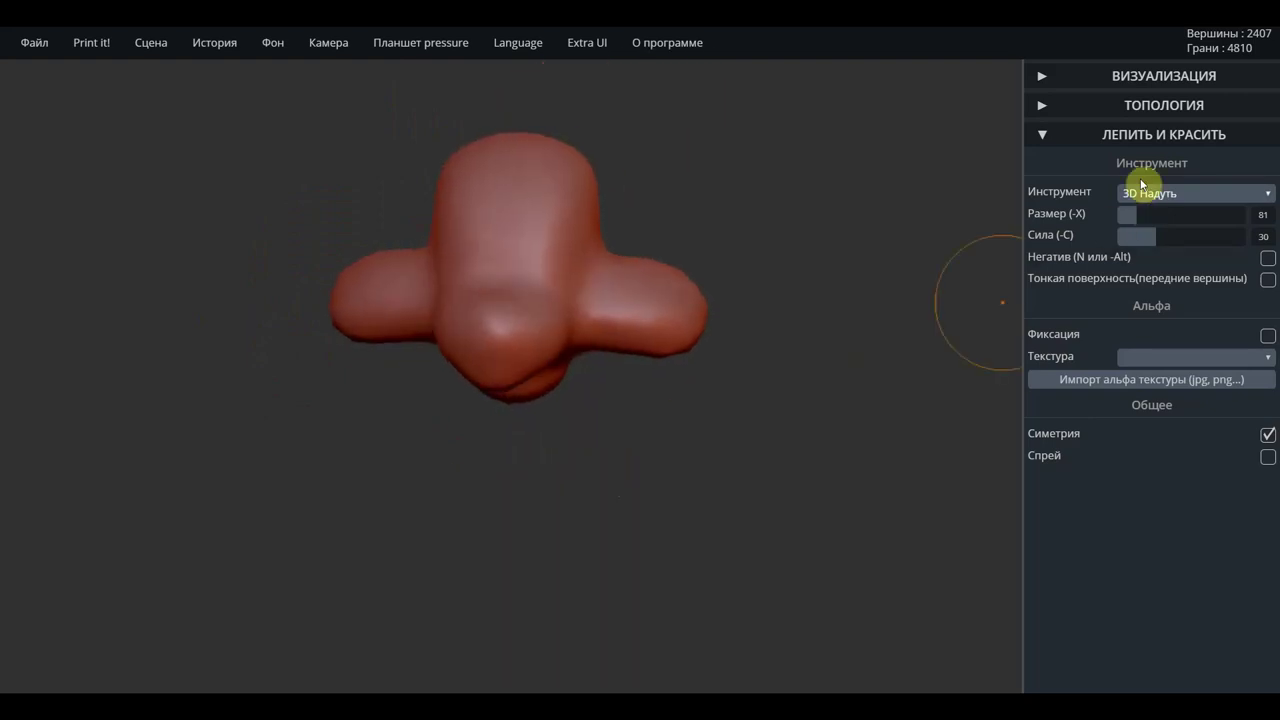
Remesh the nose to about 21,600 vertices and lightly shift-smooth its lower centre
{"action": "left_click", "coordinate": [1045, 110]}
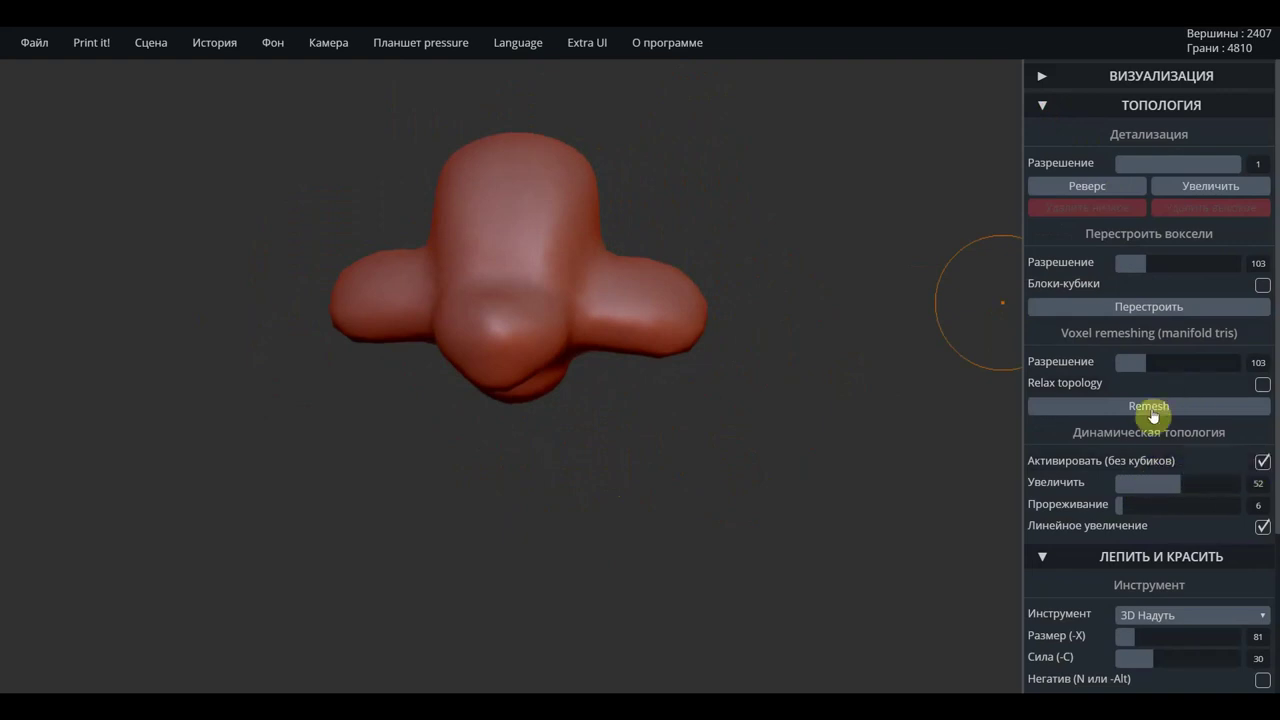
{"action": "left_click", "coordinate": [1157, 410]}
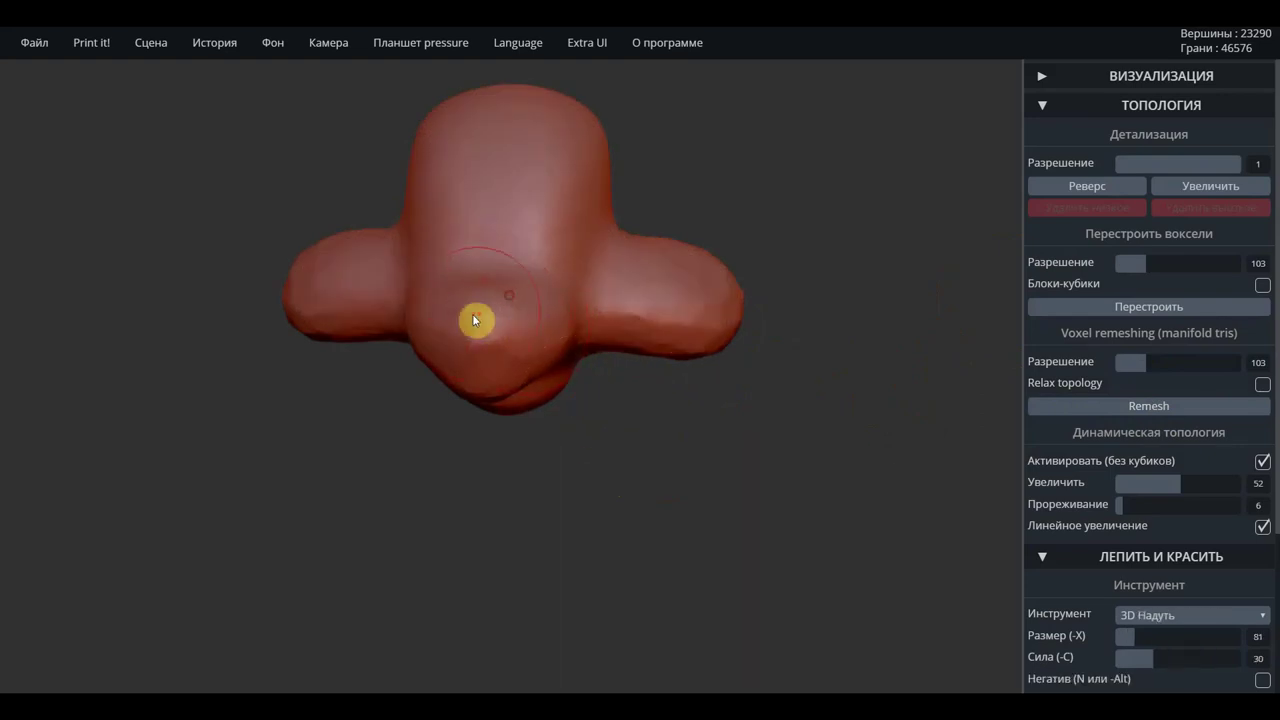
{"action": "mouse_move", "coordinate": [443, 320]}
{"action": "left_mouse_down", "text": "shift"}
{"action": "mouse_move", "coordinate": [431, 321]}
{"action": "mouse_move", "coordinate": [600, 348]}
{"action": "mouse_move", "coordinate": [720, 323]}
{"action": "left_mouse_up", "text": "shift"}
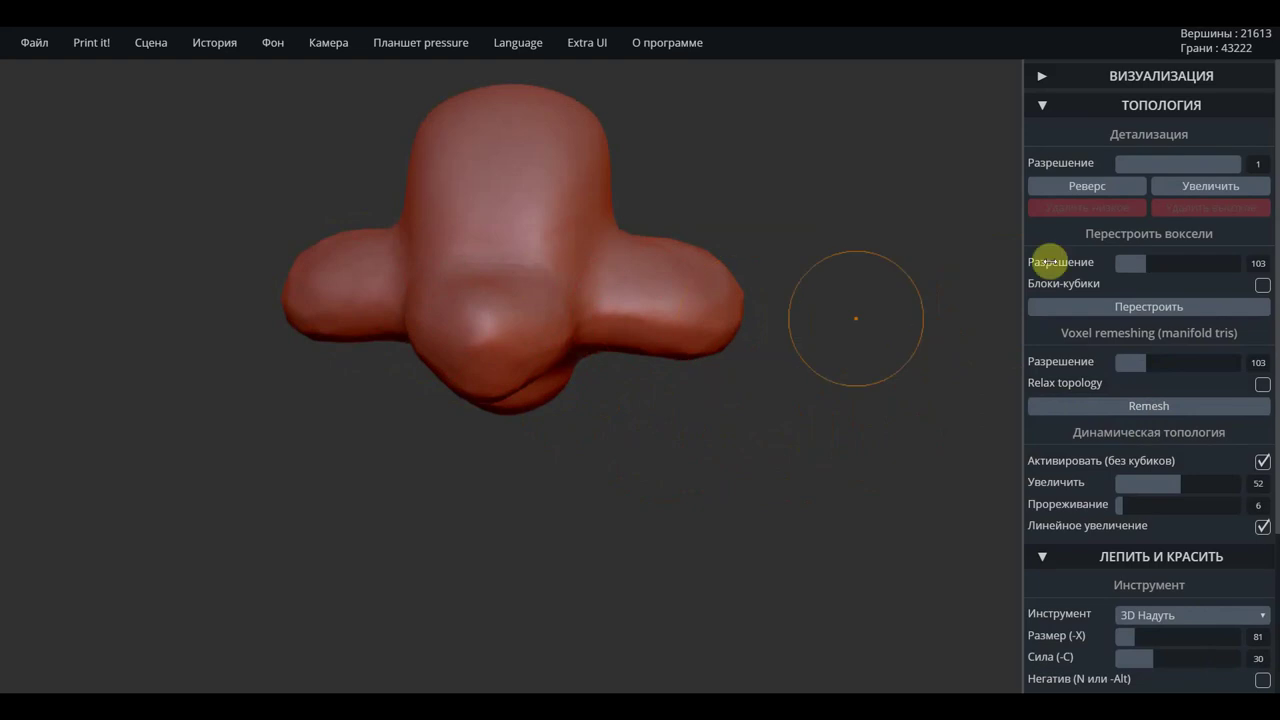
{"action": "left_click", "coordinate": [1045, 105]}
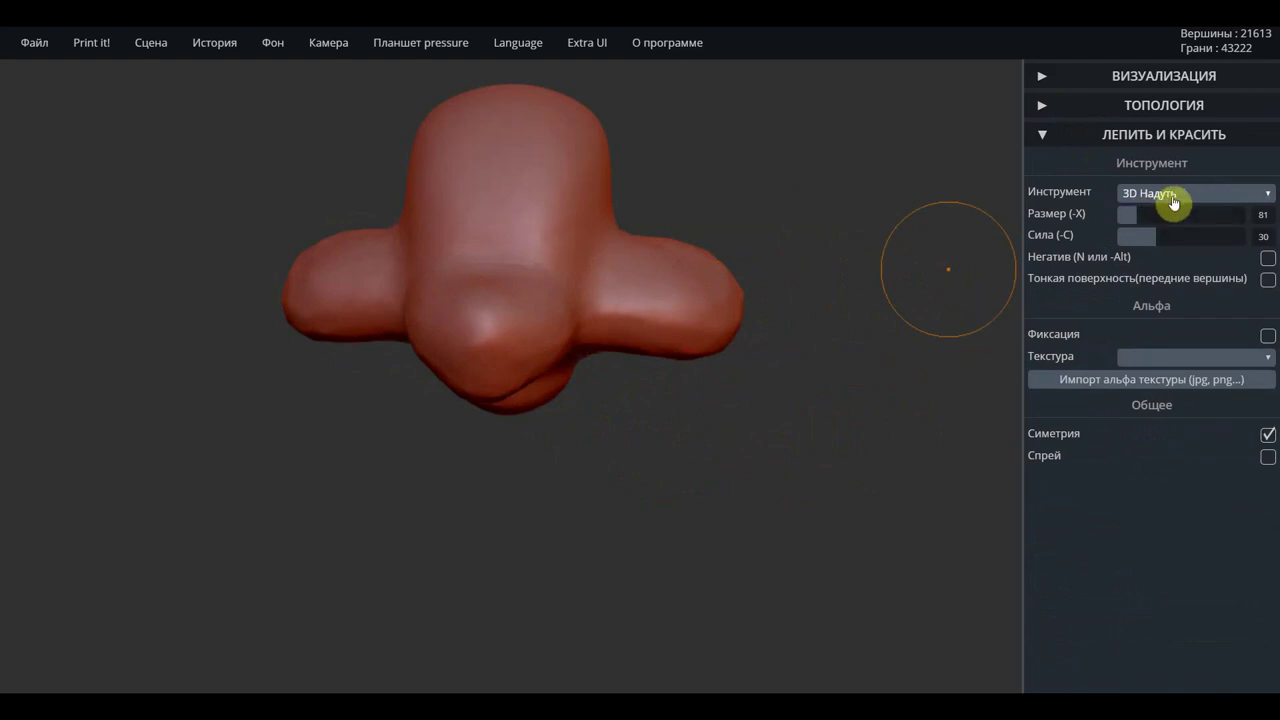
Switch to 3D Тянучка and pull the lower lump, both wings and the tip nub
{"action": "left_click", "coordinate": [1175, 200]}
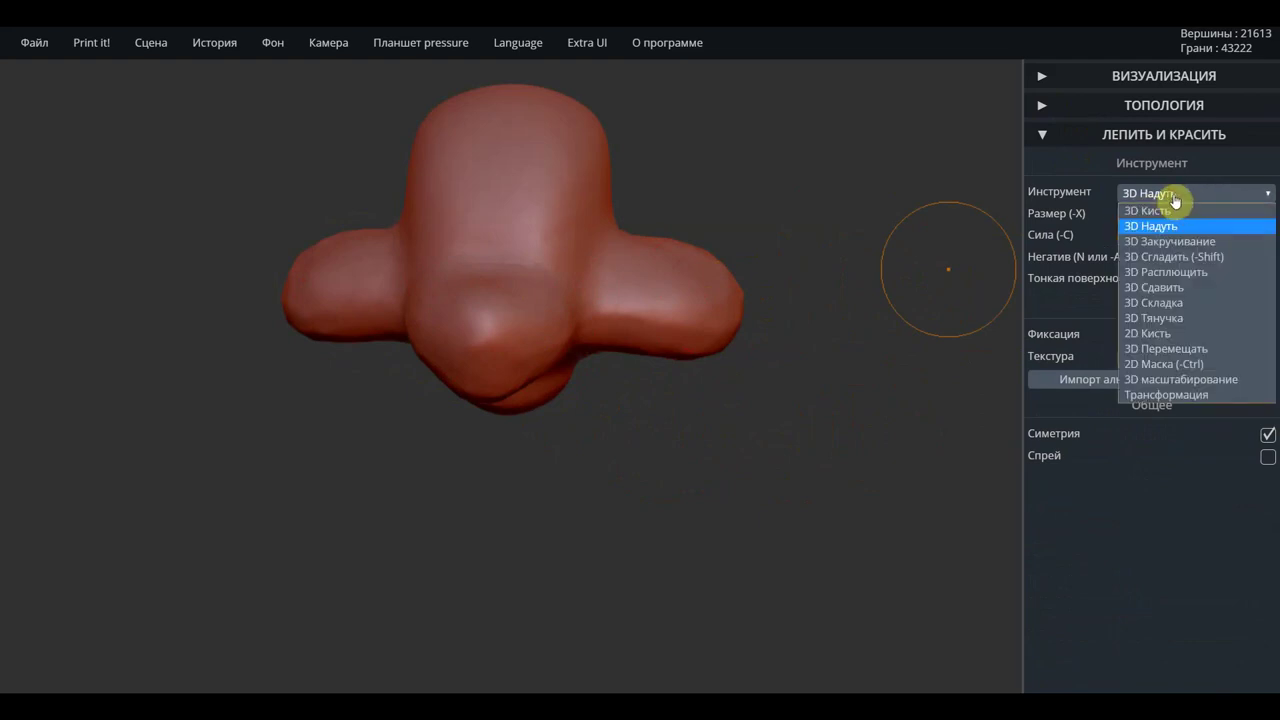
{"action": "left_click", "coordinate": [1152, 318]}
{"action": "mouse_move", "coordinate": [522, 376]}
{"action": "left_mouse_down"}
{"action": "mouse_move", "coordinate": [589, 431]}
{"action": "mouse_move", "coordinate": [485, 455]}
{"action": "mouse_move", "coordinate": [514, 391]}
{"action": "mouse_move", "coordinate": [429, 379]}
{"action": "left_mouse_up"}
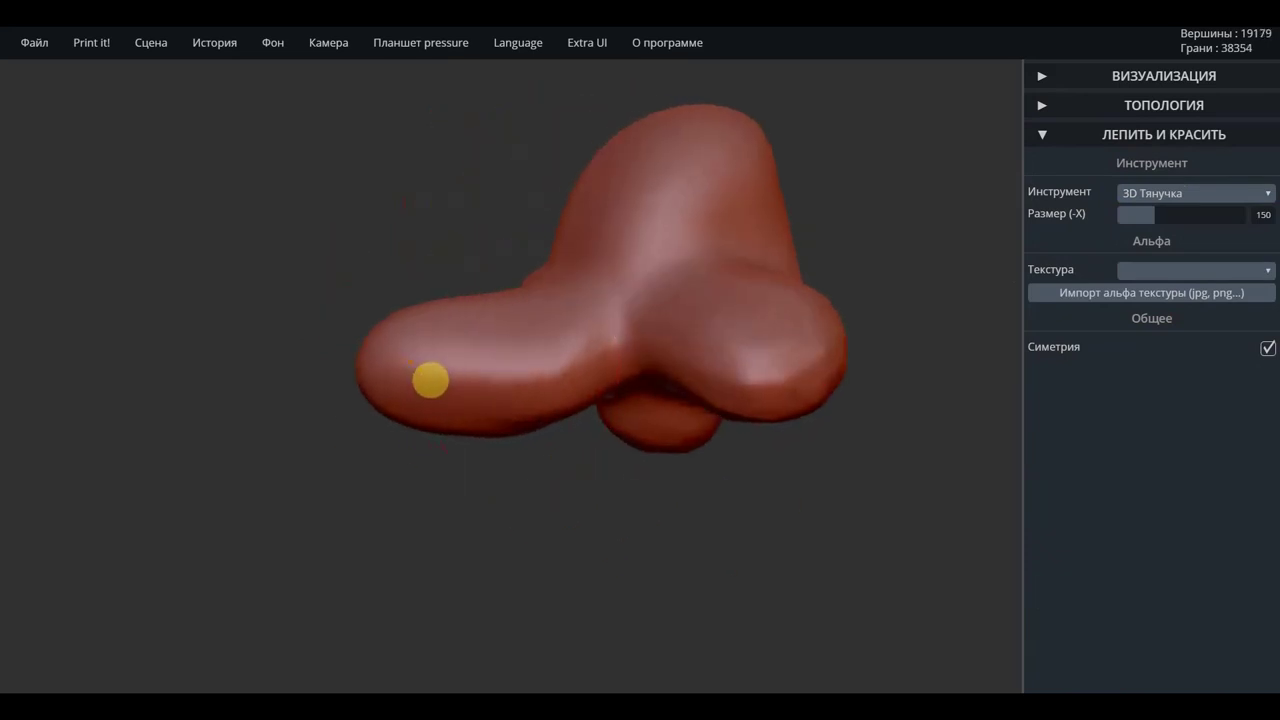
{"action": "mouse_move", "coordinate": [560, 326]}
{"action": "left_mouse_down"}
{"action": "mouse_move", "coordinate": [558, 314]}
{"action": "mouse_move", "coordinate": [566, 337]}
{"action": "left_mouse_up"}
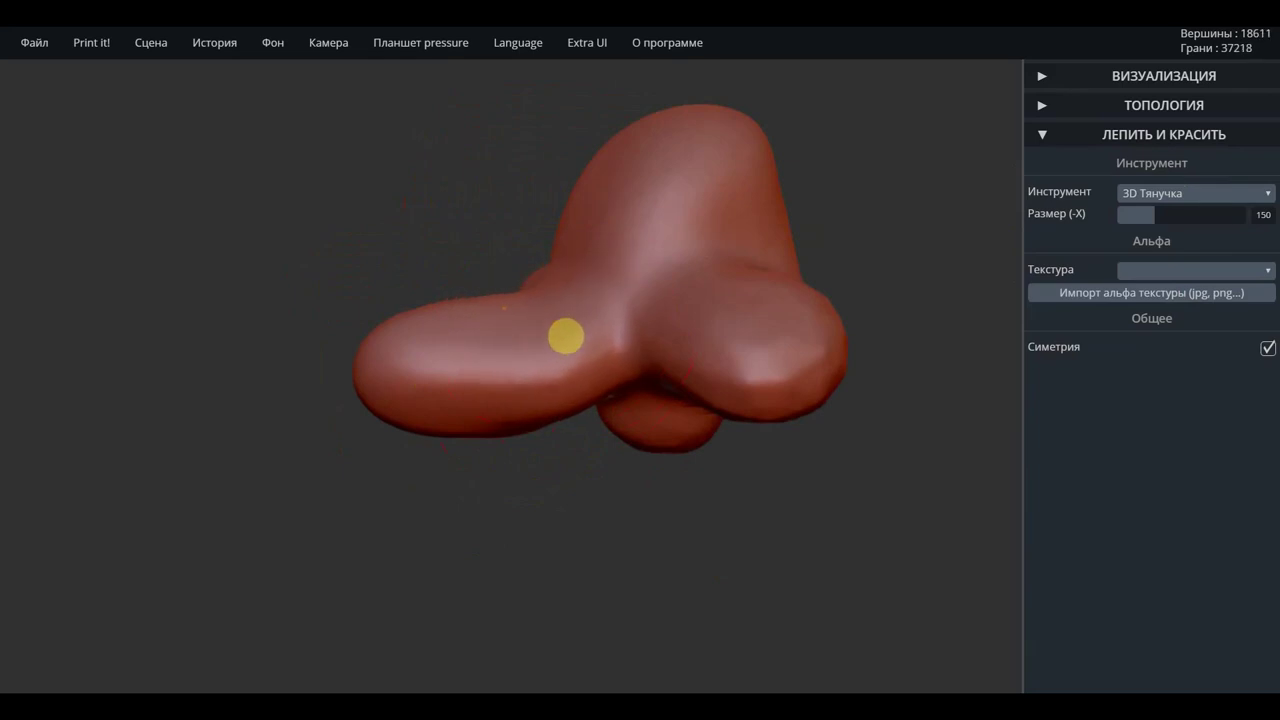
{"action": "left_click_drag", "start_coordinate": [702, 372], "coordinate": [725, 387]}
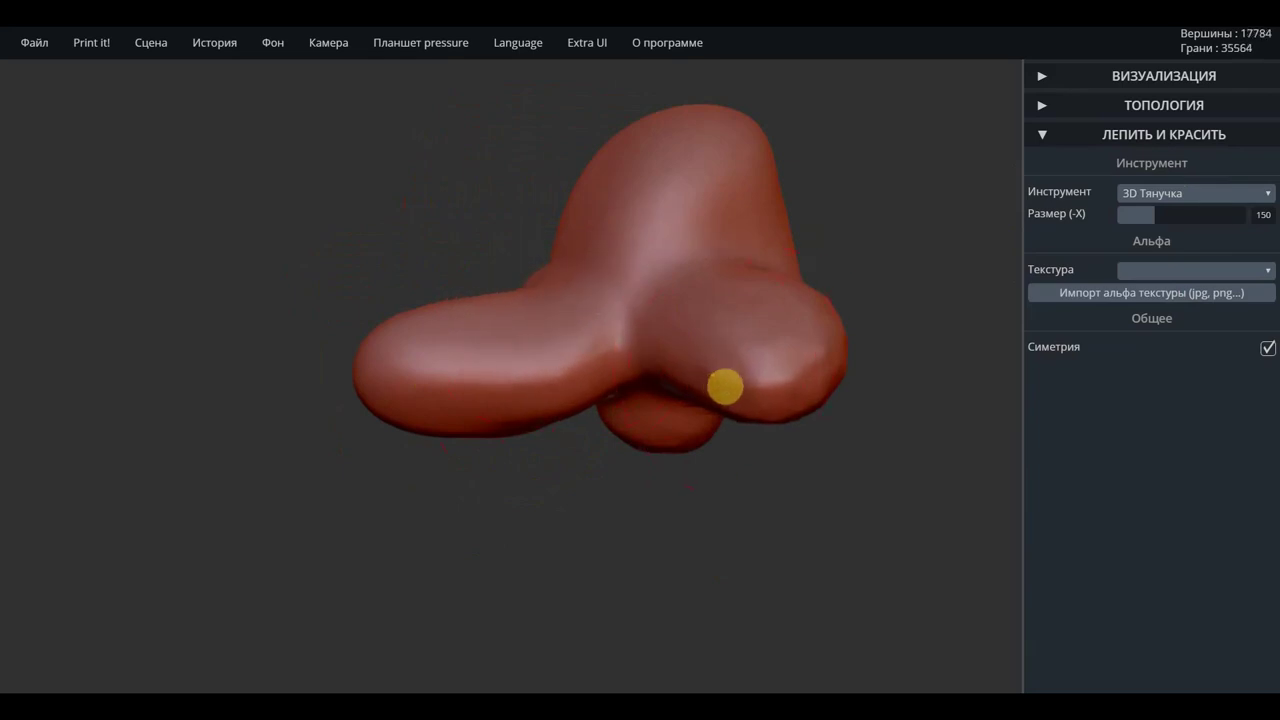
{"action": "left_click_drag", "start_coordinate": [838, 313], "coordinate": [683, 437]}
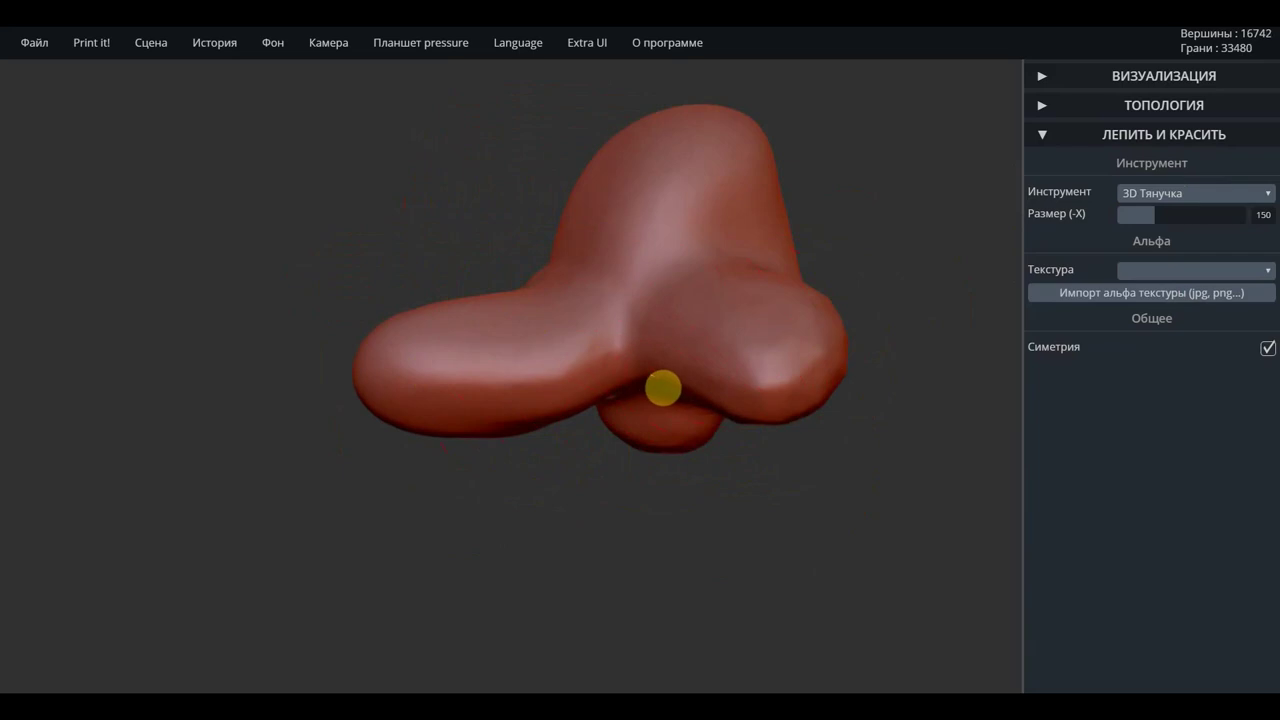
{"action": "left_click_drag", "start_coordinate": [651, 443], "coordinate": [660, 451]}
{"action": "mouse_move", "coordinate": [654, 503]}
{"action": "left_mouse_down"}
{"action": "mouse_move", "coordinate": [670, 454]}
{"action": "mouse_move", "coordinate": [580, 457]}
{"action": "mouse_move", "coordinate": [564, 437]}
{"action": "left_mouse_up"}
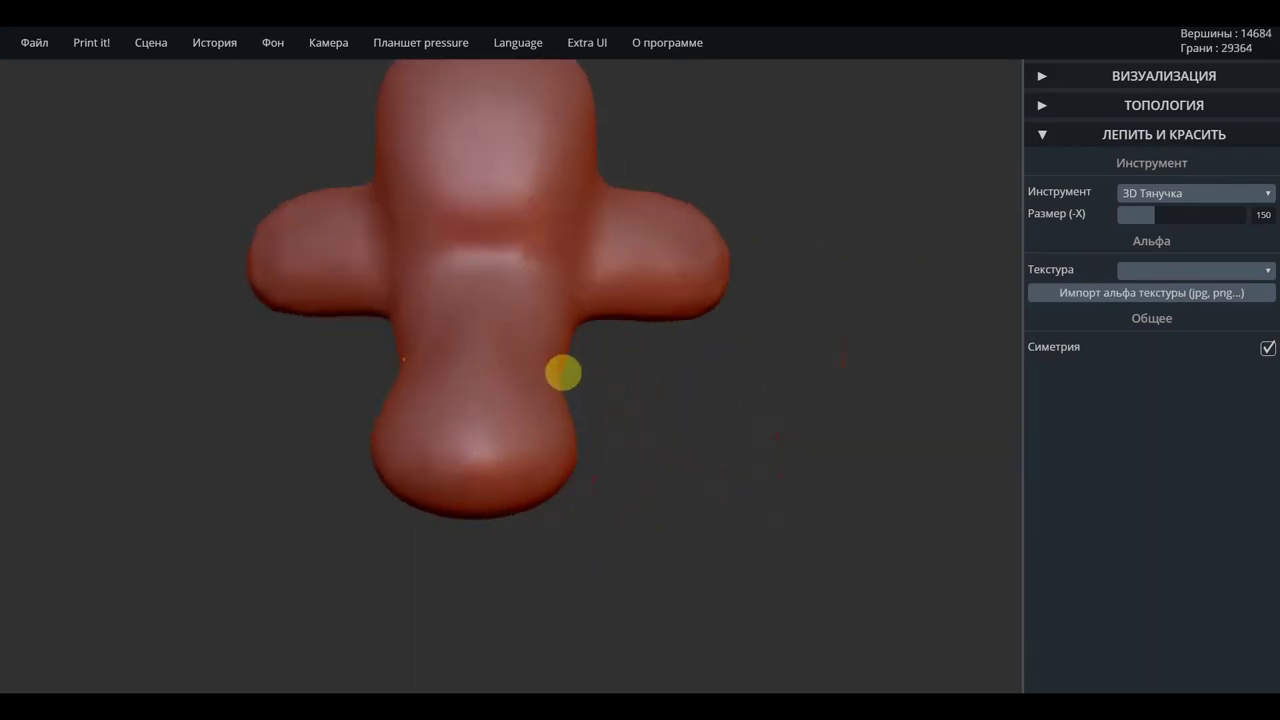
Reshape the wing edges and pull the lower lobe's neck wider and outward
{"action": "mouse_move", "coordinate": [674, 411]}
{"action": "left_mouse_down"}
{"action": "mouse_move", "coordinate": [537, 351]}
{"action": "mouse_move", "coordinate": [420, 371]}
{"action": "mouse_move", "coordinate": [450, 333]}
{"action": "mouse_move", "coordinate": [390, 343]}
{"action": "left_mouse_up"}
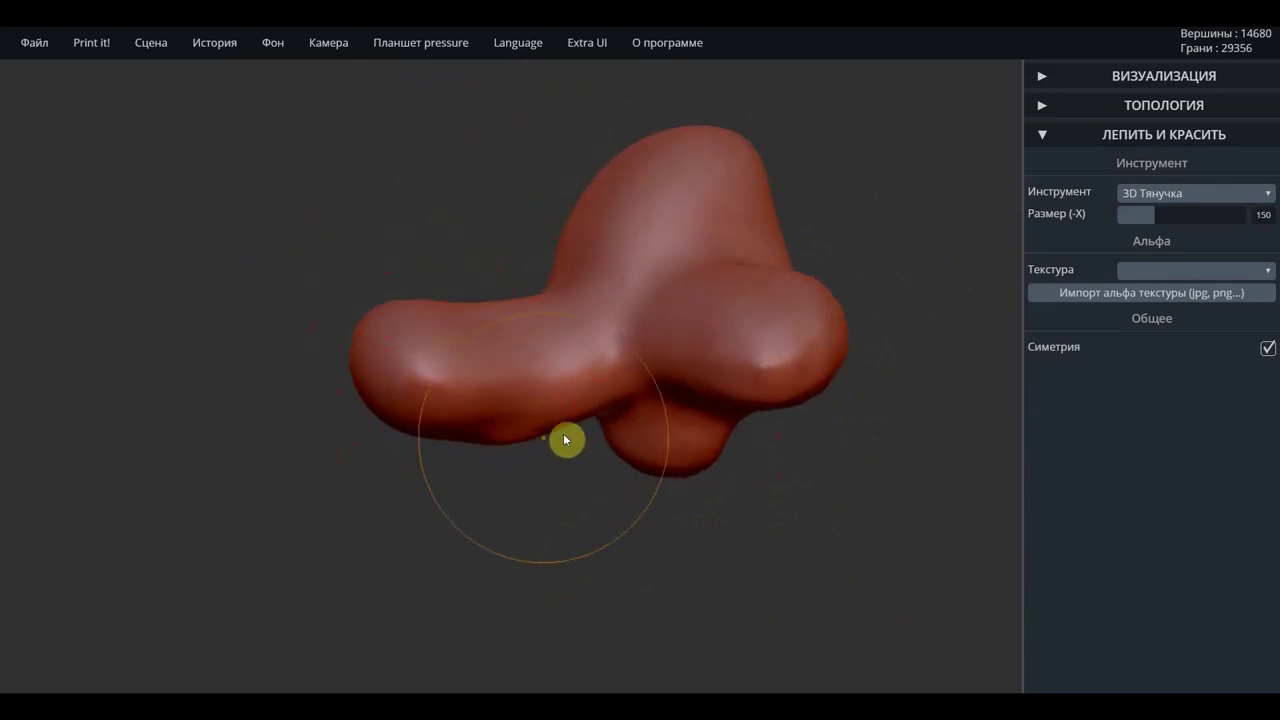
{"action": "left_click_drag", "start_coordinate": [527, 445], "coordinate": [591, 414]}
{"action": "left_click_drag", "start_coordinate": [480, 427], "coordinate": [489, 440]}
{"action": "mouse_move", "coordinate": [557, 500]}
{"action": "left_mouse_down"}
{"action": "mouse_move", "coordinate": [749, 500]}
{"action": "mouse_move", "coordinate": [703, 500]}
{"action": "left_mouse_up"}
{"action": "left_click_drag", "start_coordinate": [413, 400], "coordinate": [389, 471]}
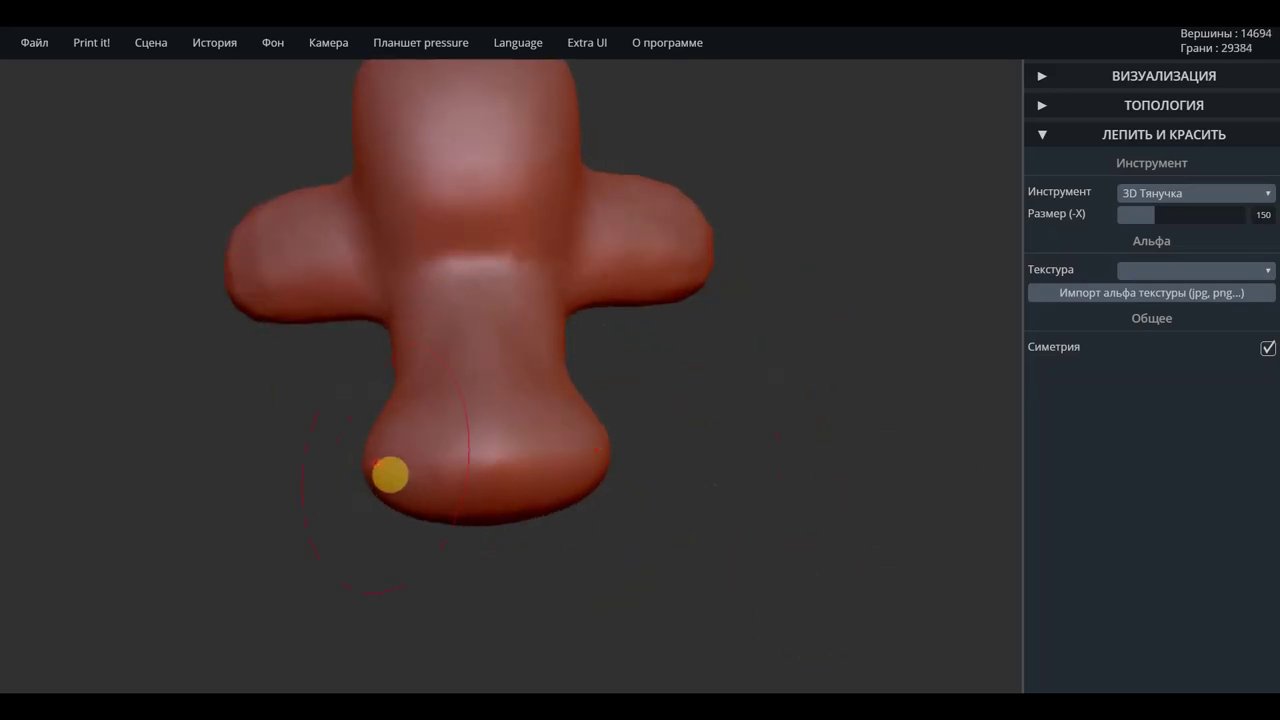
{"action": "left_click_drag", "start_coordinate": [740, 511], "coordinate": [752, 400]}
{"action": "left_click_drag", "start_coordinate": [358, 386], "coordinate": [342, 426]}
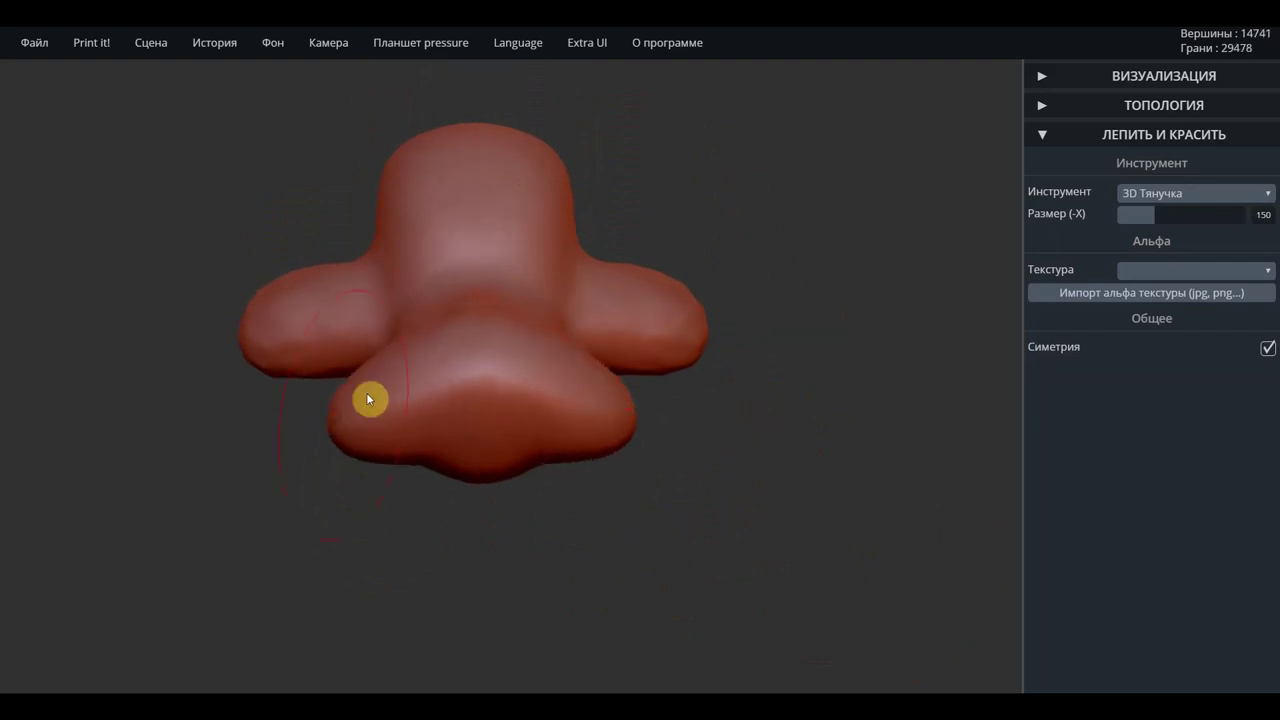
Undo the last pull, smooth the surface, and pull the bridge top into a taller dome
{"action": "key", "text": "ctrl+z"}
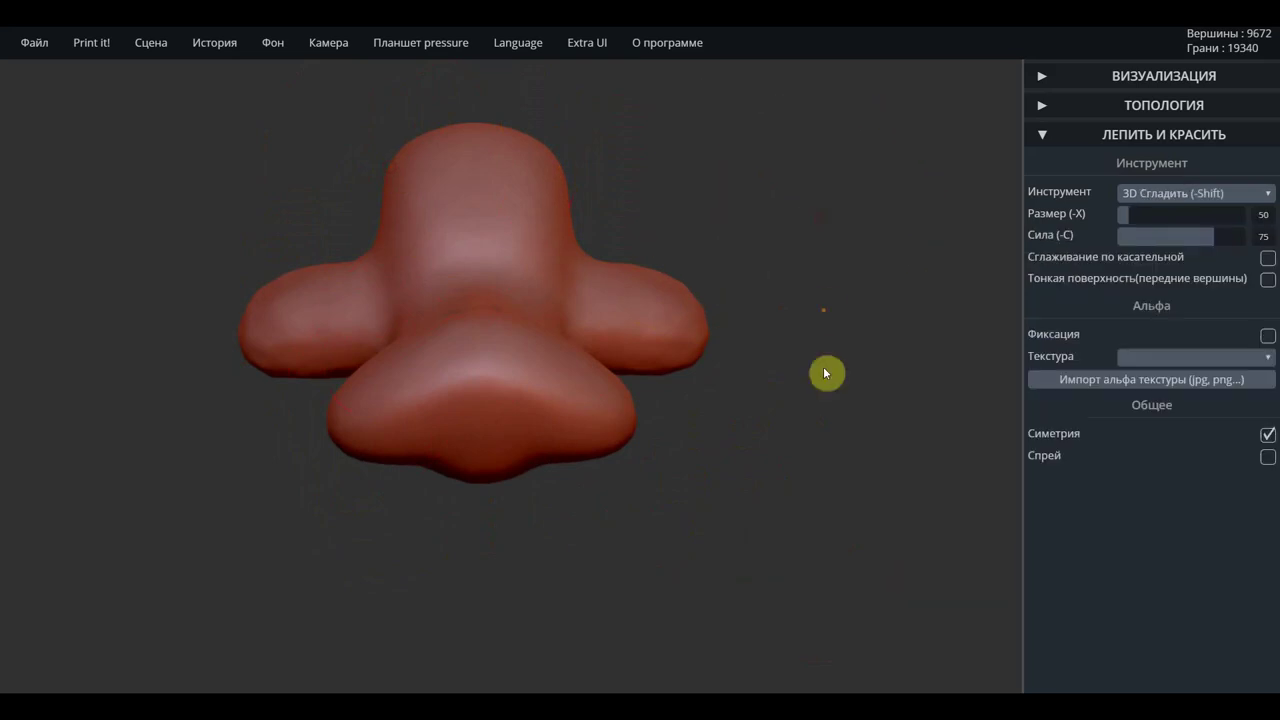
{"action": "mouse_move", "coordinate": [806, 349]}
{"action": "left_mouse_down"}
{"action": "mouse_move", "coordinate": [808, 390]}
{"action": "mouse_move", "coordinate": [713, 418]}
{"action": "mouse_move", "coordinate": [706, 361]}
{"action": "mouse_move", "coordinate": [595, 295]}
{"action": "left_mouse_up"}
{"action": "left_click_drag", "start_coordinate": [477, 278], "coordinate": [476, 264]}
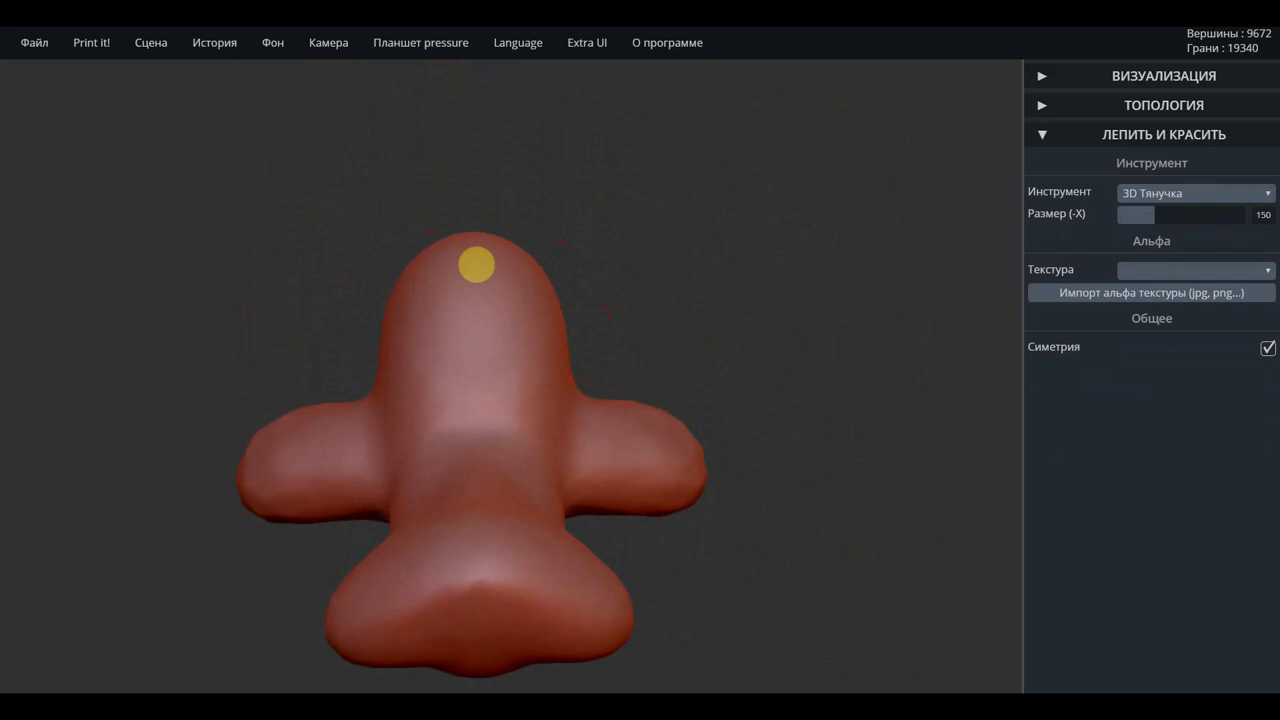
{"action": "mouse_move", "coordinate": [748, 309]}
{"action": "left_mouse_down"}
{"action": "mouse_move", "coordinate": [437, 277]}
{"action": "mouse_move", "coordinate": [689, 311]}
{"action": "left_mouse_up"}
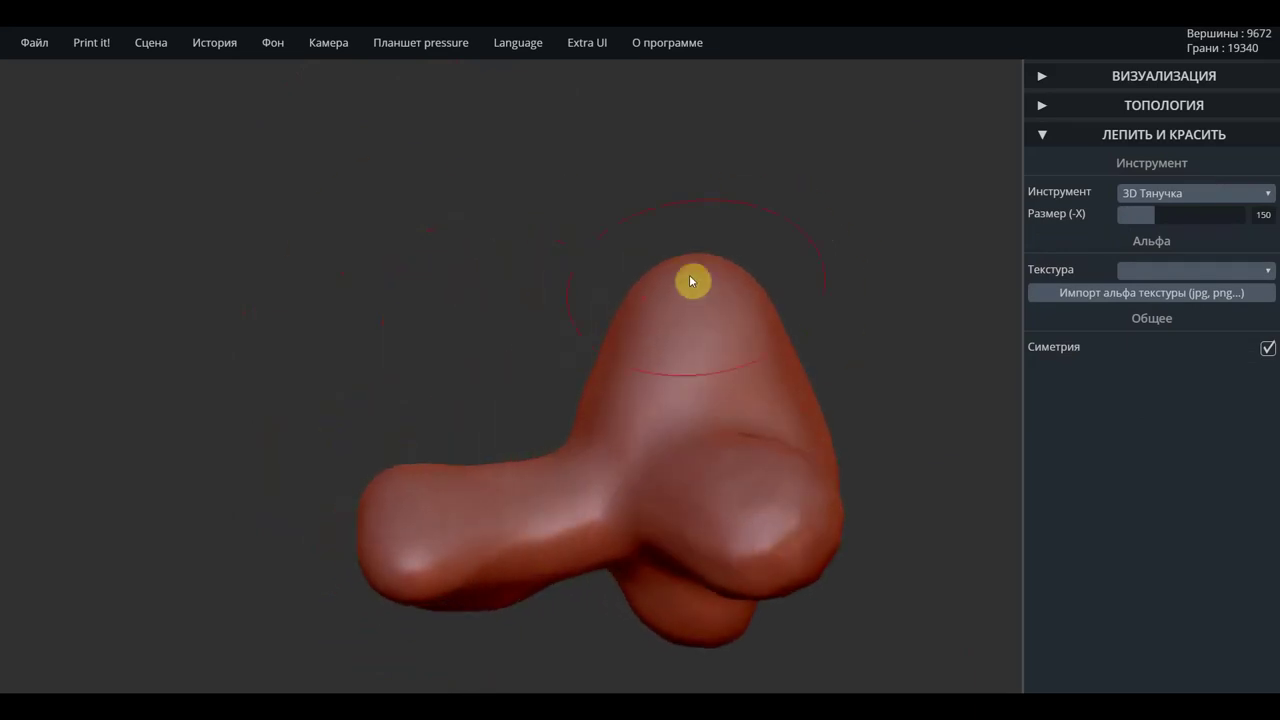
{"action": "left_click_drag", "start_coordinate": [706, 268], "coordinate": [738, 277]}
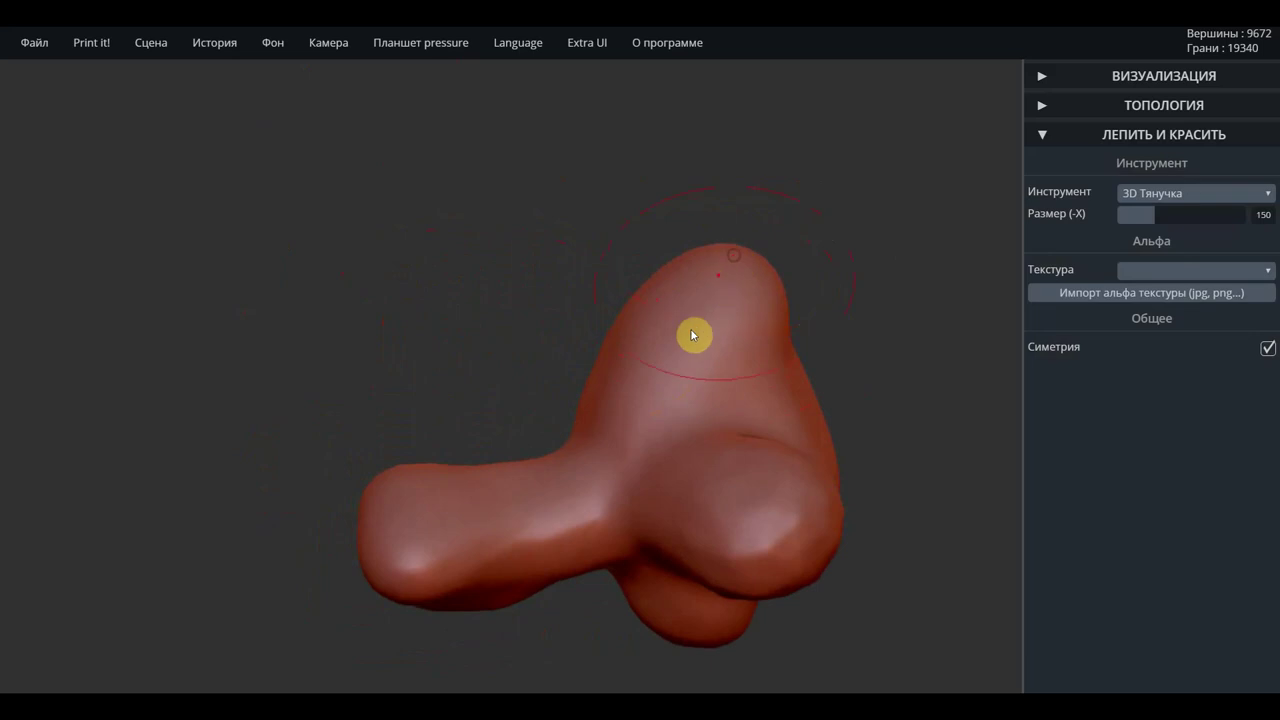
Orbit and zoom out until the nose faces straight front
{"action": "mouse_move", "coordinate": [437, 377]}
{"action": "left_mouse_down"}
{"action": "mouse_move", "coordinate": [765, 427]}
{"action": "mouse_move", "coordinate": [577, 506]}
{"action": "mouse_move", "coordinate": [514, 426]}
{"action": "mouse_move", "coordinate": [440, 403]}
{"action": "mouse_move", "coordinate": [450, 346]}
{"action": "left_mouse_up"}
{"action": "scroll", "coordinate": [450, 346], "scroll_direction": "down", "scroll_amount": 2}
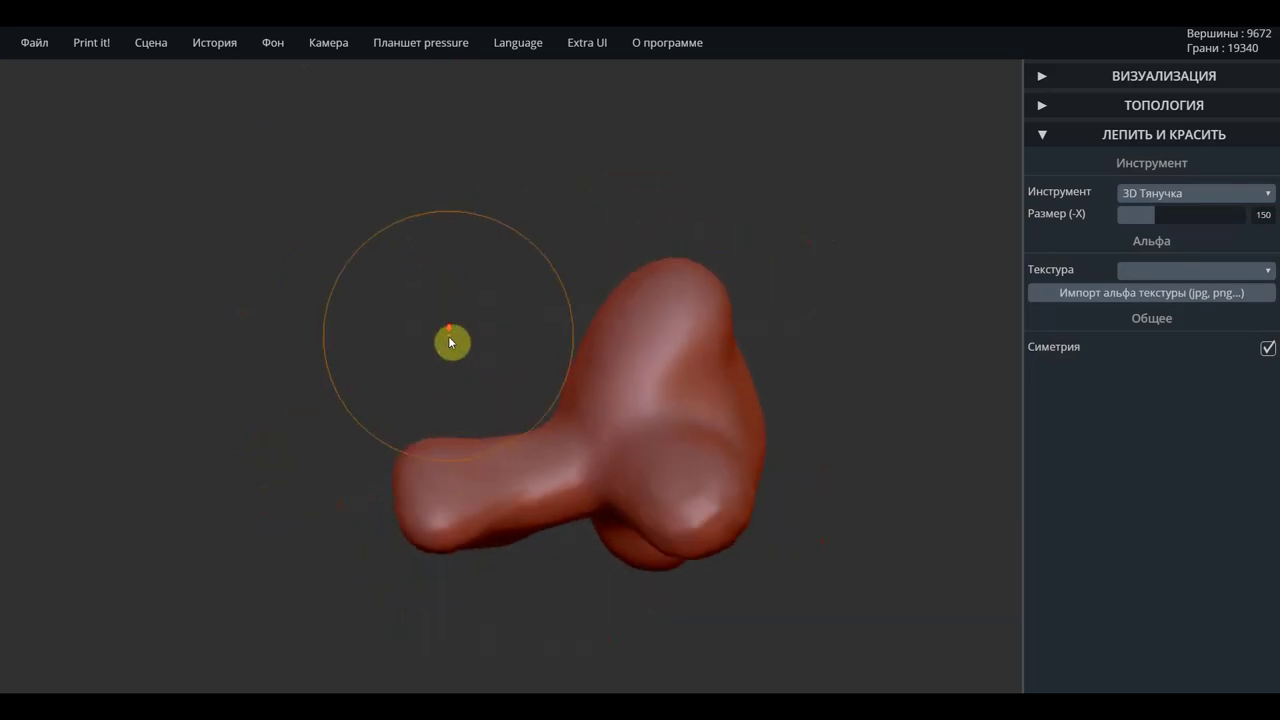
{"action": "mouse_move", "coordinate": [534, 243]}
{"action": "left_mouse_down"}
{"action": "mouse_move", "coordinate": [848, 217]}
{"action": "mouse_move", "coordinate": [849, 257]}
{"action": "left_mouse_up"}
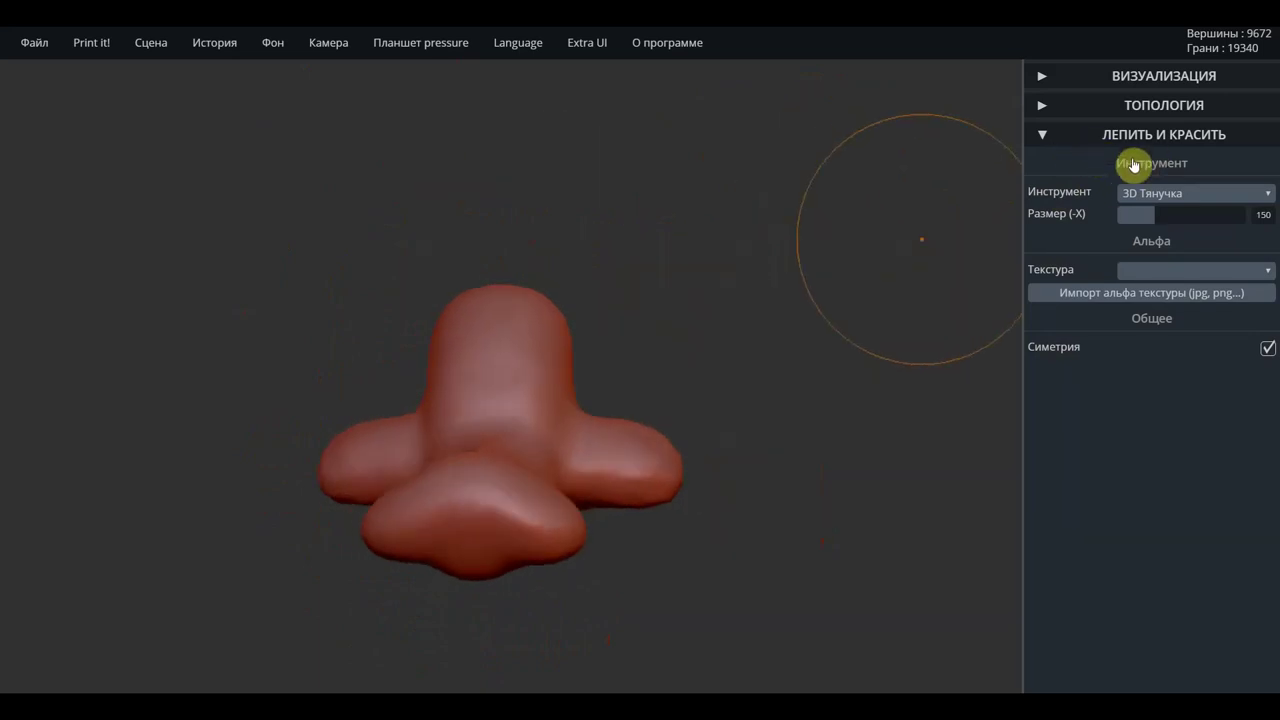
{"action": "left_click", "coordinate": [1163, 194]}
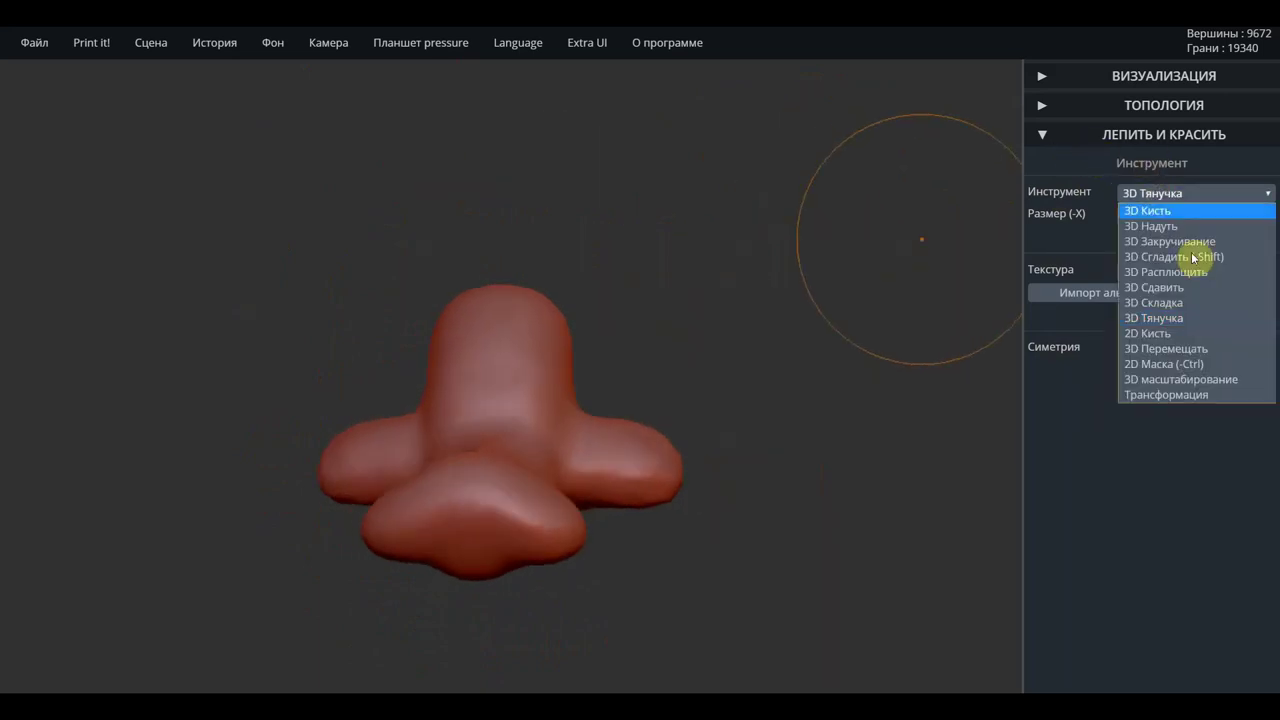
Switch to 3D Складка at strength 60 and carve a crease across the central lobe
{"action": "left_click", "coordinate": [1173, 304]}
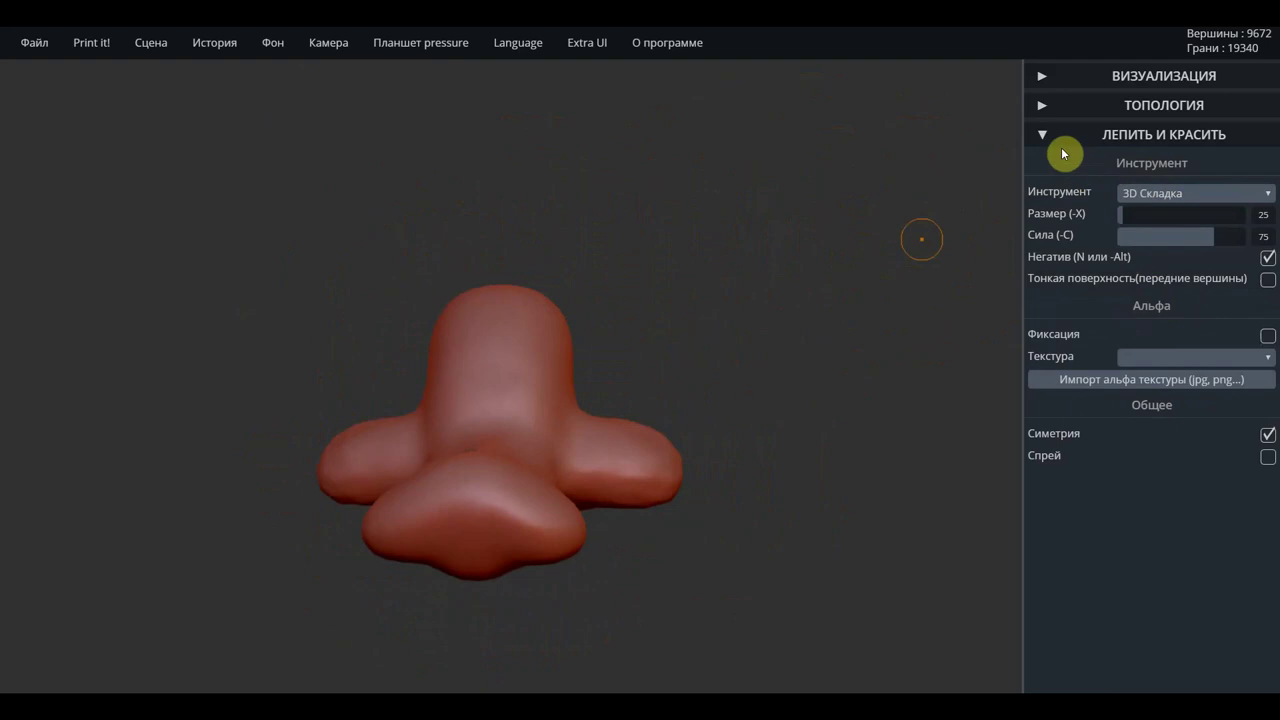
{"action": "left_click_drag", "start_coordinate": [655, 562], "coordinate": [670, 512]}
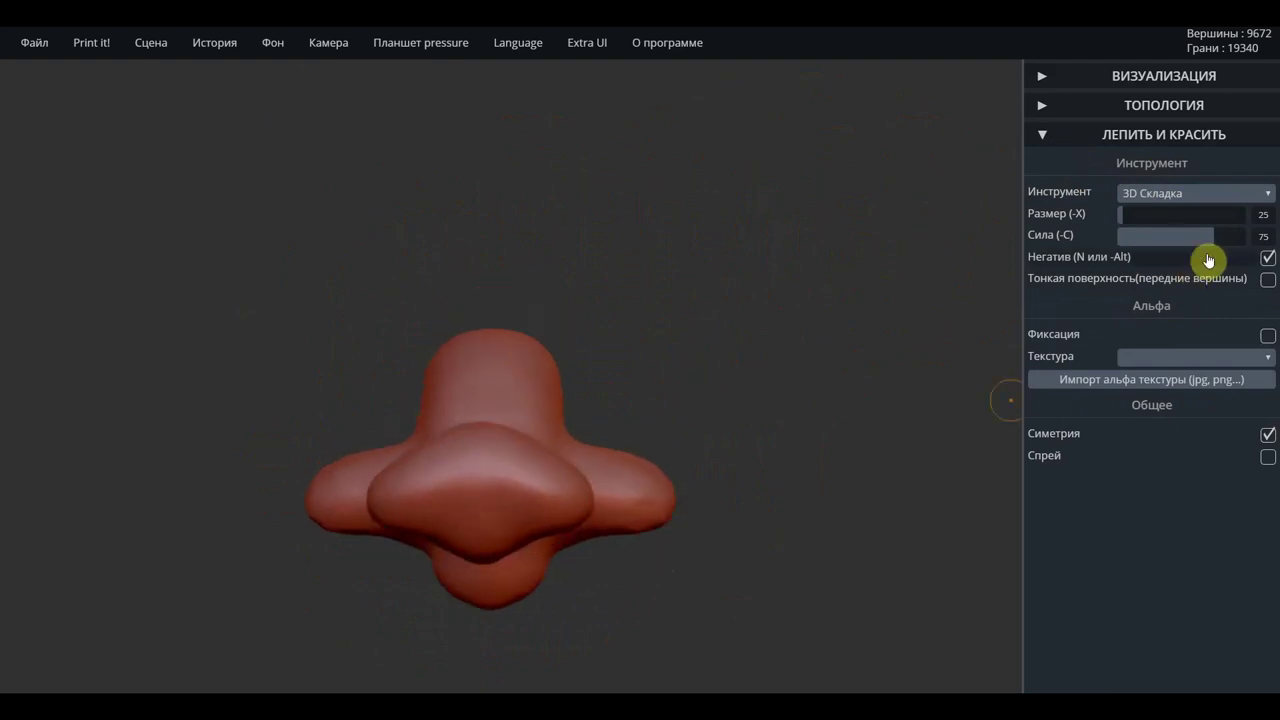
{"action": "left_click_drag", "start_coordinate": [1195, 237], "coordinate": [1189, 237]}
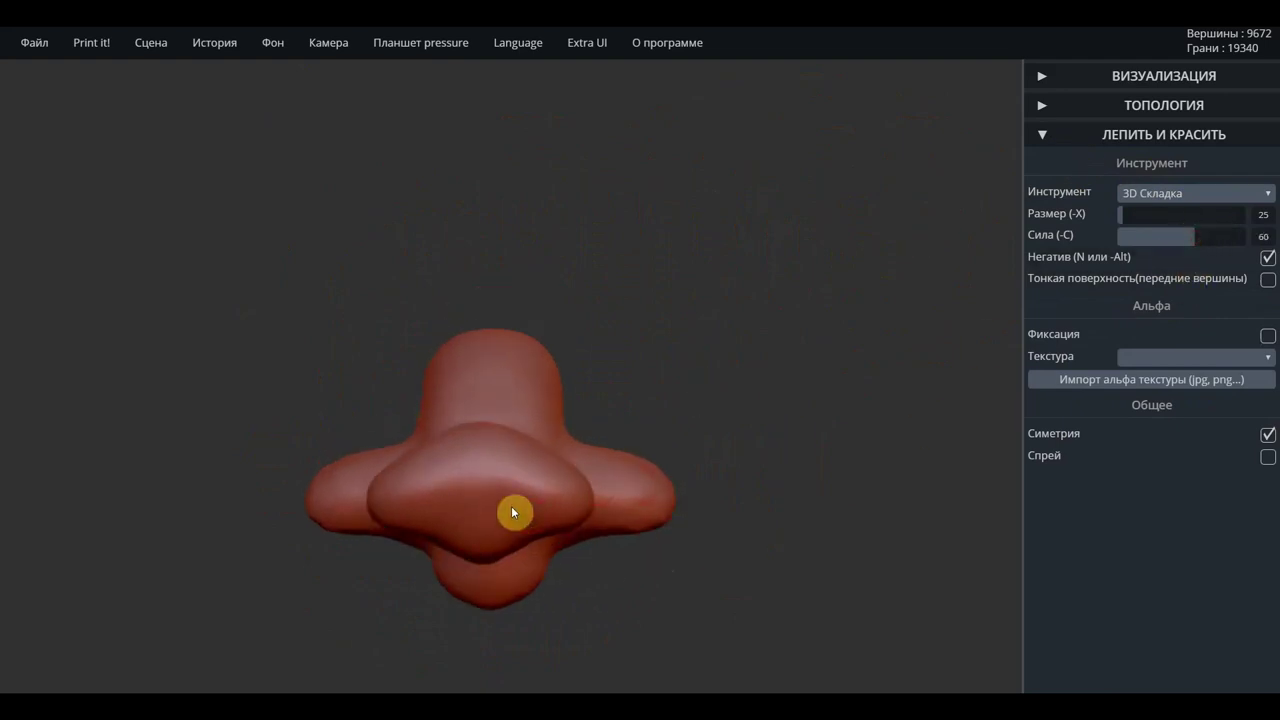
{"action": "mouse_move", "coordinate": [473, 497]}
{"action": "left_mouse_down"}
{"action": "mouse_move", "coordinate": [517, 497]}
{"action": "mouse_move", "coordinate": [426, 518]}
{"action": "left_mouse_up"}
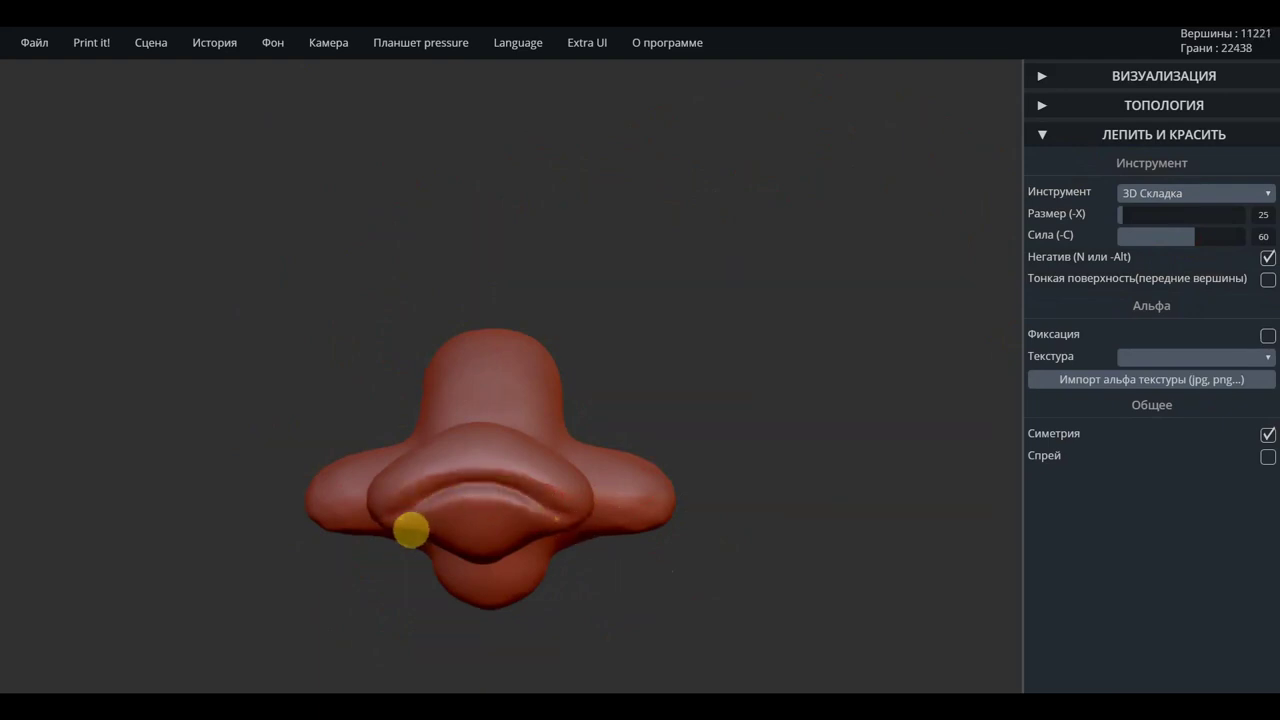
Deepen the lobe crease and extend it beside the nose bridge
{"action": "mouse_move", "coordinate": [751, 616]}
{"action": "left_mouse_down"}
{"action": "mouse_move", "coordinate": [557, 553]}
{"action": "mouse_move", "coordinate": [440, 462]}
{"action": "mouse_move", "coordinate": [531, 509]}
{"action": "mouse_move", "coordinate": [574, 503]}
{"action": "mouse_move", "coordinate": [520, 503]}
{"action": "mouse_move", "coordinate": [474, 483]}
{"action": "mouse_move", "coordinate": [603, 506]}
{"action": "mouse_move", "coordinate": [552, 504]}
{"action": "left_mouse_up"}
{"action": "mouse_move", "coordinate": [580, 449]}
{"action": "right_mouse_down"}
{"action": "mouse_move", "coordinate": [723, 367]}
{"action": "mouse_move", "coordinate": [619, 448]}
{"action": "right_mouse_up"}
{"action": "mouse_move", "coordinate": [591, 497]}
{"action": "left_mouse_down"}
{"action": "mouse_move", "coordinate": [556, 495]}
{"action": "mouse_move", "coordinate": [534, 522]}
{"action": "left_mouse_up"}
{"action": "mouse_move", "coordinate": [578, 422]}
{"action": "right_mouse_down"}
{"action": "mouse_move", "coordinate": [577, 323]}
{"action": "mouse_move", "coordinate": [546, 431]}
{"action": "right_mouse_up"}
{"action": "mouse_move", "coordinate": [546, 417]}
{"action": "left_mouse_down"}
{"action": "mouse_move", "coordinate": [608, 440]}
{"action": "mouse_move", "coordinate": [659, 426]}
{"action": "left_mouse_up"}
Rotate around the model and add a small crease detail
{"action": "mouse_move", "coordinate": [823, 398]}
{"action": "left_mouse_down"}
{"action": "mouse_move", "coordinate": [575, 405]}
{"action": "mouse_move", "coordinate": [698, 509]}
{"action": "mouse_move", "coordinate": [850, 455]}
{"action": "mouse_move", "coordinate": [783, 476]}
{"action": "left_mouse_up"}
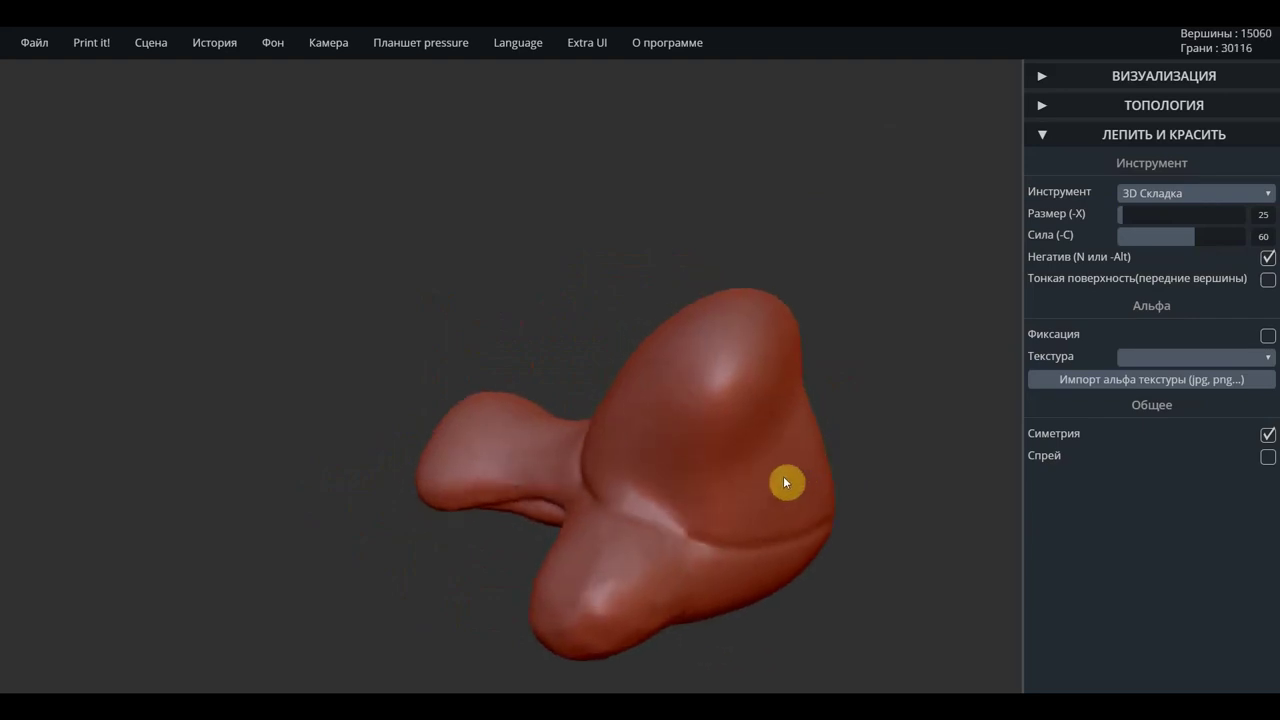
{"action": "mouse_move", "coordinate": [928, 457]}
{"action": "left_mouse_down"}
{"action": "mouse_move", "coordinate": [749, 477]}
{"action": "mouse_move", "coordinate": [661, 466]}
{"action": "left_mouse_up"}
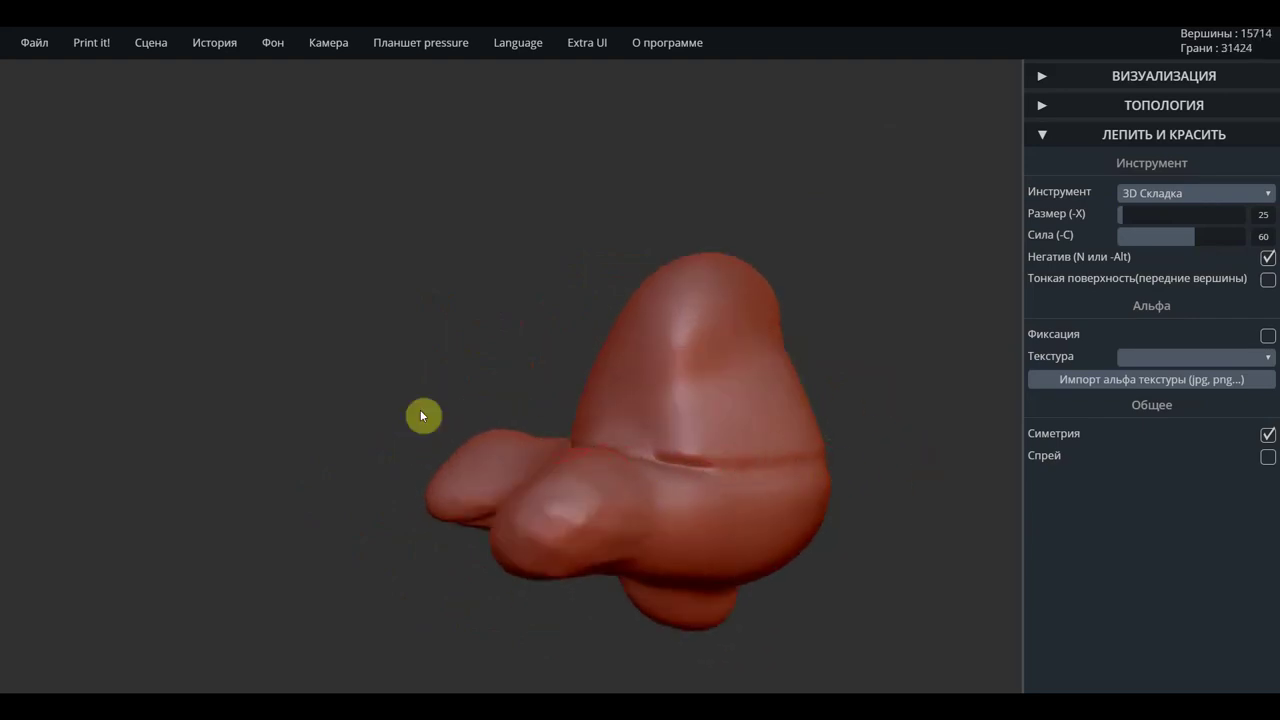
{"action": "mouse_move", "coordinate": [369, 391]}
{"action": "left_mouse_down"}
{"action": "mouse_move", "coordinate": [357, 374]}
{"action": "mouse_move", "coordinate": [457, 360]}
{"action": "mouse_move", "coordinate": [491, 260]}
{"action": "left_mouse_up"}
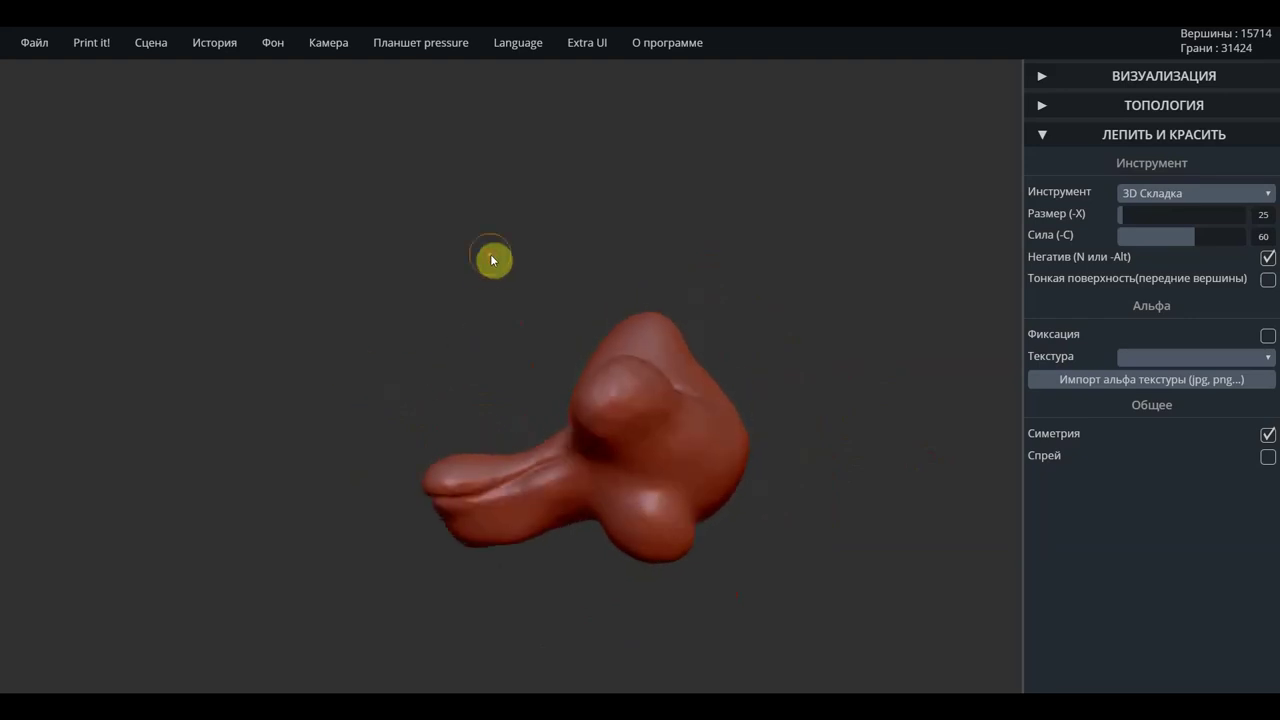
{"action": "mouse_move", "coordinate": [849, 563]}
{"action": "left_mouse_down"}
{"action": "mouse_move", "coordinate": [668, 480]}
{"action": "mouse_move", "coordinate": [629, 486]}
{"action": "mouse_move", "coordinate": [617, 531]}
{"action": "left_mouse_up"}
{"action": "mouse_move", "coordinate": [851, 560]}
{"action": "left_mouse_down"}
{"action": "mouse_move", "coordinate": [586, 631]}
{"action": "mouse_move", "coordinate": [602, 461]}
{"action": "mouse_move", "coordinate": [658, 471]}
{"action": "left_mouse_up"}
{"action": "mouse_move", "coordinate": [697, 517]}
{"action": "left_mouse_down"}
{"action": "mouse_move", "coordinate": [914, 578]}
{"action": "mouse_move", "coordinate": [786, 555]}
{"action": "mouse_move", "coordinate": [802, 562]}
{"action": "mouse_move", "coordinate": [658, 511]}
{"action": "left_mouse_up"}
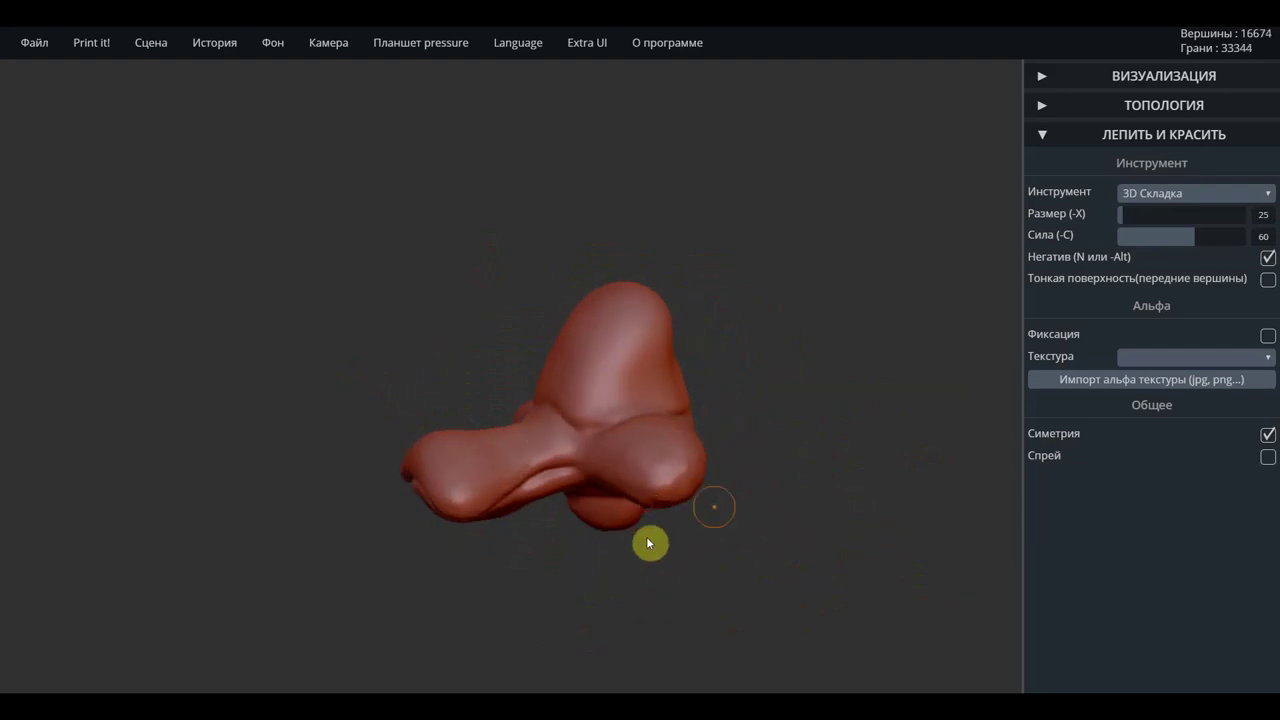
From the front, carve the two oval creases down the upper nose
{"action": "left_click_drag", "start_coordinate": [786, 598], "coordinate": [869, 571]}
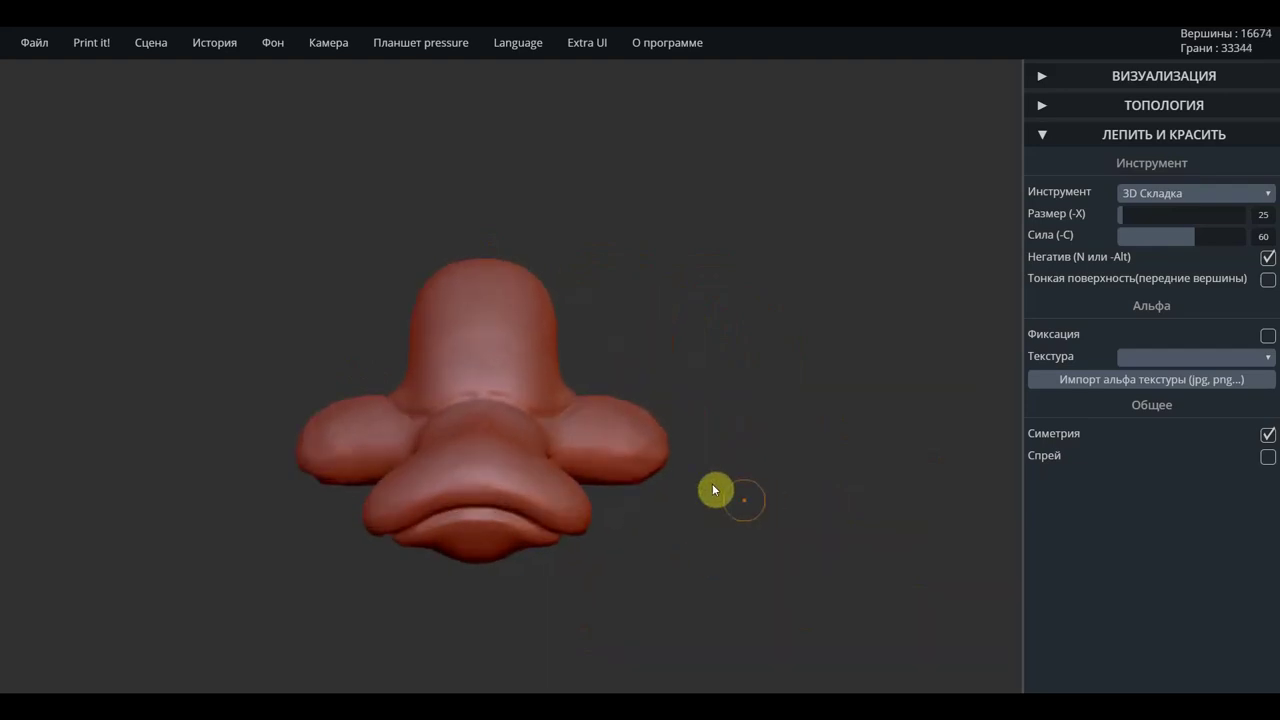
{"action": "scroll", "coordinate": [540, 361], "scroll_direction": "up", "scroll_amount": 2}
{"action": "mouse_move", "coordinate": [505, 305]}
{"action": "left_mouse_down"}
{"action": "mouse_move", "coordinate": [508, 371]}
{"action": "mouse_move", "coordinate": [529, 400]}
{"action": "mouse_move", "coordinate": [546, 402]}
{"action": "mouse_move", "coordinate": [491, 350]}
{"action": "mouse_move", "coordinate": [529, 309]}
{"action": "mouse_move", "coordinate": [558, 345]}
{"action": "mouse_move", "coordinate": [543, 400]}
{"action": "left_mouse_up"}
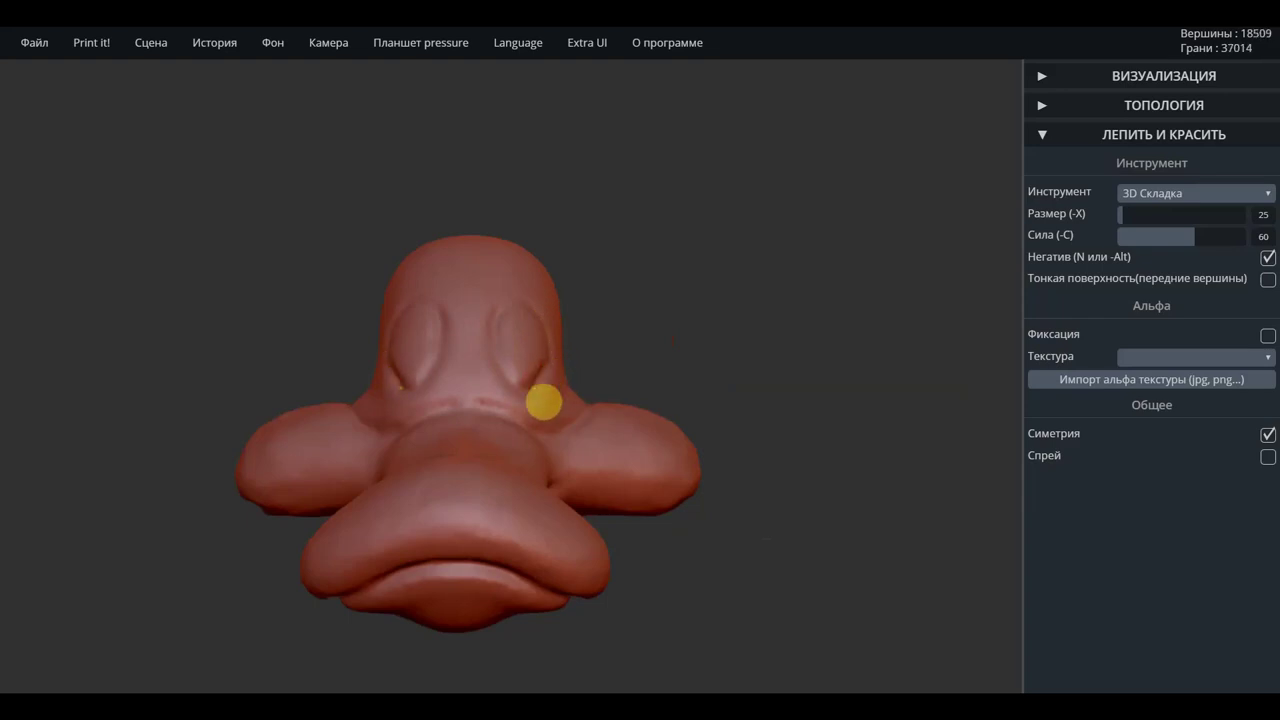
{"action": "mouse_move", "coordinate": [500, 323]}
{"action": "left_mouse_down"}
{"action": "mouse_move", "coordinate": [491, 363]}
{"action": "mouse_move", "coordinate": [489, 318]}
{"action": "mouse_move", "coordinate": [511, 374]}
{"action": "mouse_move", "coordinate": [543, 386]}
{"action": "left_mouse_up"}
{"action": "left_click_drag", "start_coordinate": [725, 358], "coordinate": [570, 363]}
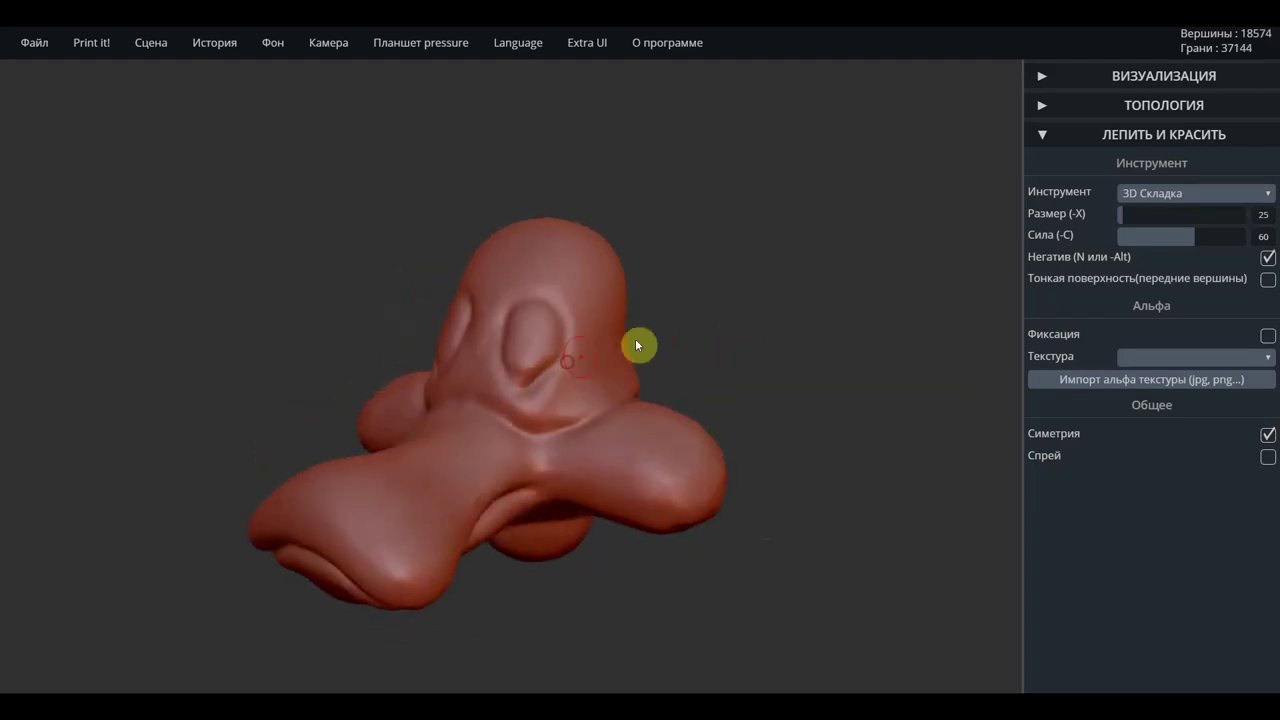
{"action": "left_click", "coordinate": [1165, 142]}
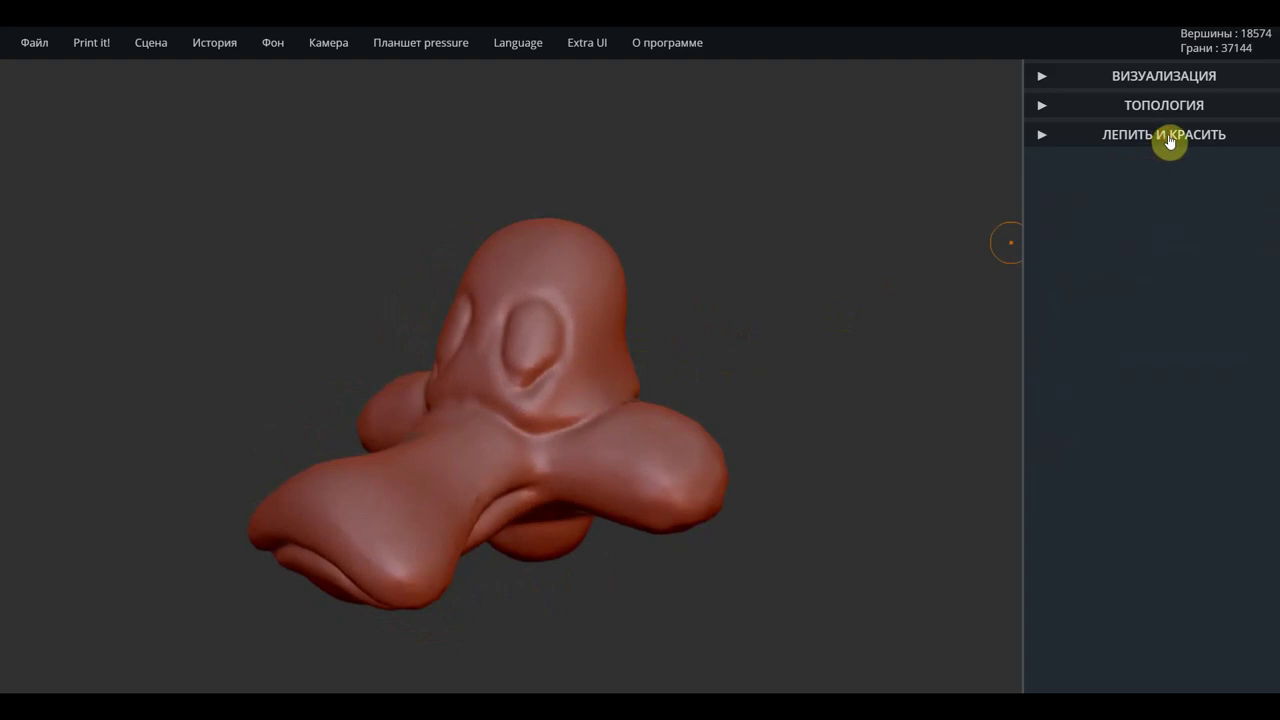
Switch to 3D Надуть and puff up the surface inside the oval
{"action": "left_click", "coordinate": [1172, 143]}
{"action": "left_click", "coordinate": [1191, 194]}
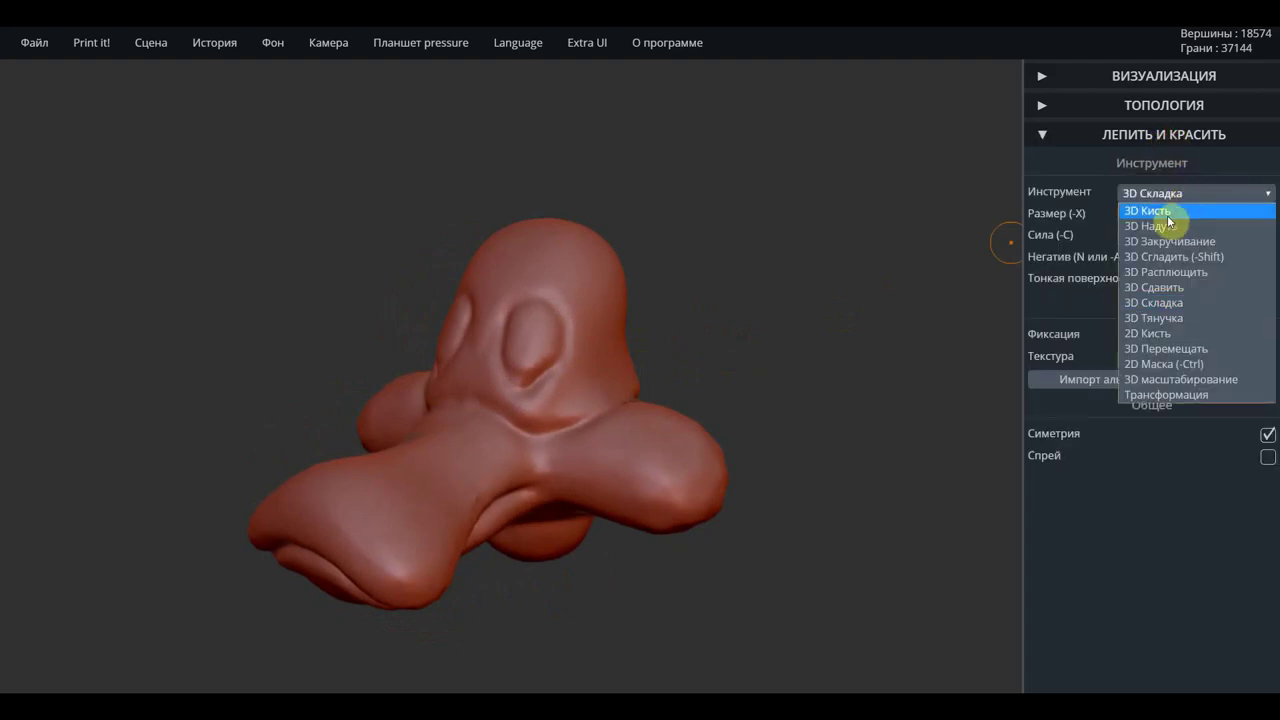
{"action": "left_click", "coordinate": [1158, 229]}
{"action": "left_click_drag", "start_coordinate": [761, 295], "coordinate": [799, 310]}
{"action": "scroll", "coordinate": [499, 343], "scroll_direction": "up", "scroll_amount": 5}
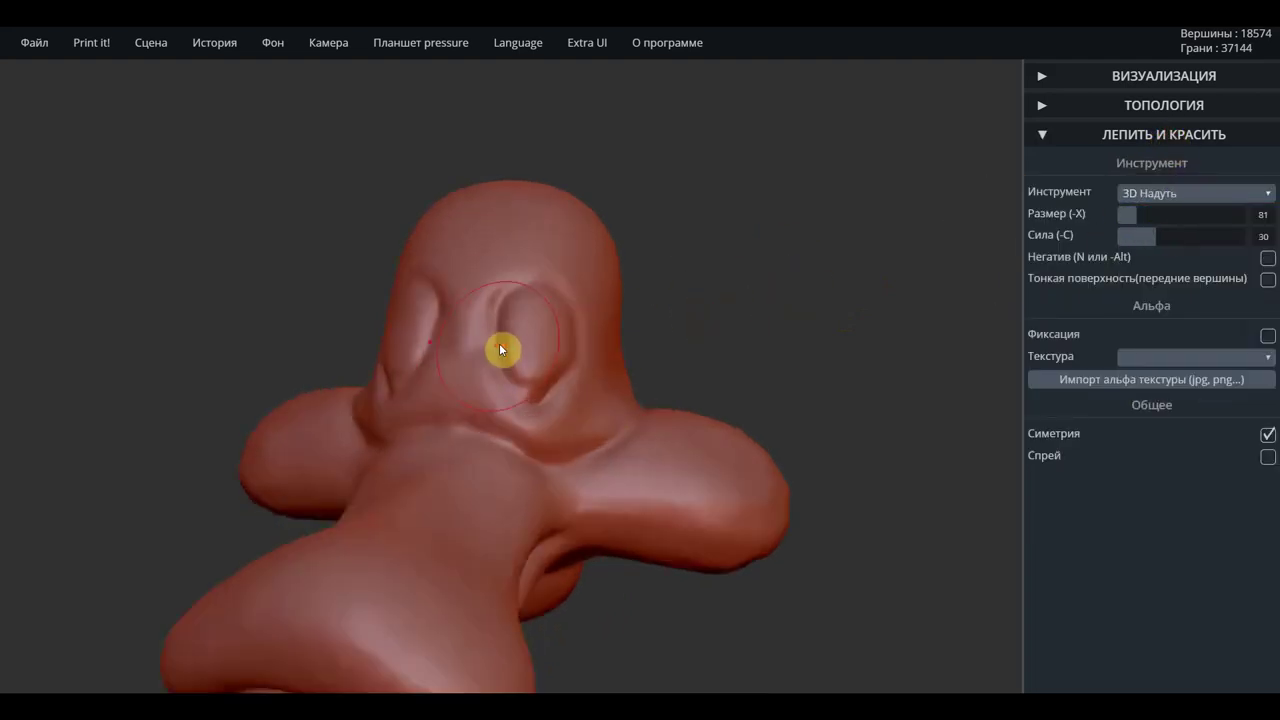
{"action": "scroll", "coordinate": [535, 329], "scroll_direction": "up", "scroll_amount": 2}
{"action": "mouse_move", "coordinate": [541, 311]}
{"action": "left_mouse_down"}
{"action": "mouse_move", "coordinate": [530, 363]}
{"action": "mouse_move", "coordinate": [571, 323]}
{"action": "mouse_move", "coordinate": [551, 383]}
{"action": "mouse_move", "coordinate": [535, 388]}
{"action": "left_mouse_up"}
Smooth the oval hollow and sink its inside inward, then face the model front
{"action": "mouse_move", "coordinate": [540, 336]}
{"action": "left_mouse_down", "text": "shift"}
{"action": "mouse_move", "coordinate": [534, 297]}
{"action": "mouse_move", "coordinate": [563, 363]}
{"action": "mouse_move", "coordinate": [548, 288]}
{"action": "mouse_move", "coordinate": [566, 417]}
{"action": "mouse_move", "coordinate": [543, 434]}
{"action": "mouse_move", "coordinate": [503, 374]}
{"action": "mouse_move", "coordinate": [551, 414]}
{"action": "mouse_move", "coordinate": [537, 337]}
{"action": "mouse_move", "coordinate": [531, 346]}
{"action": "mouse_move", "coordinate": [538, 367]}
{"action": "mouse_move", "coordinate": [551, 360]}
{"action": "mouse_move", "coordinate": [543, 309]}
{"action": "mouse_move", "coordinate": [589, 341]}
{"action": "mouse_move", "coordinate": [533, 424]}
{"action": "left_mouse_up", "text": "shift"}
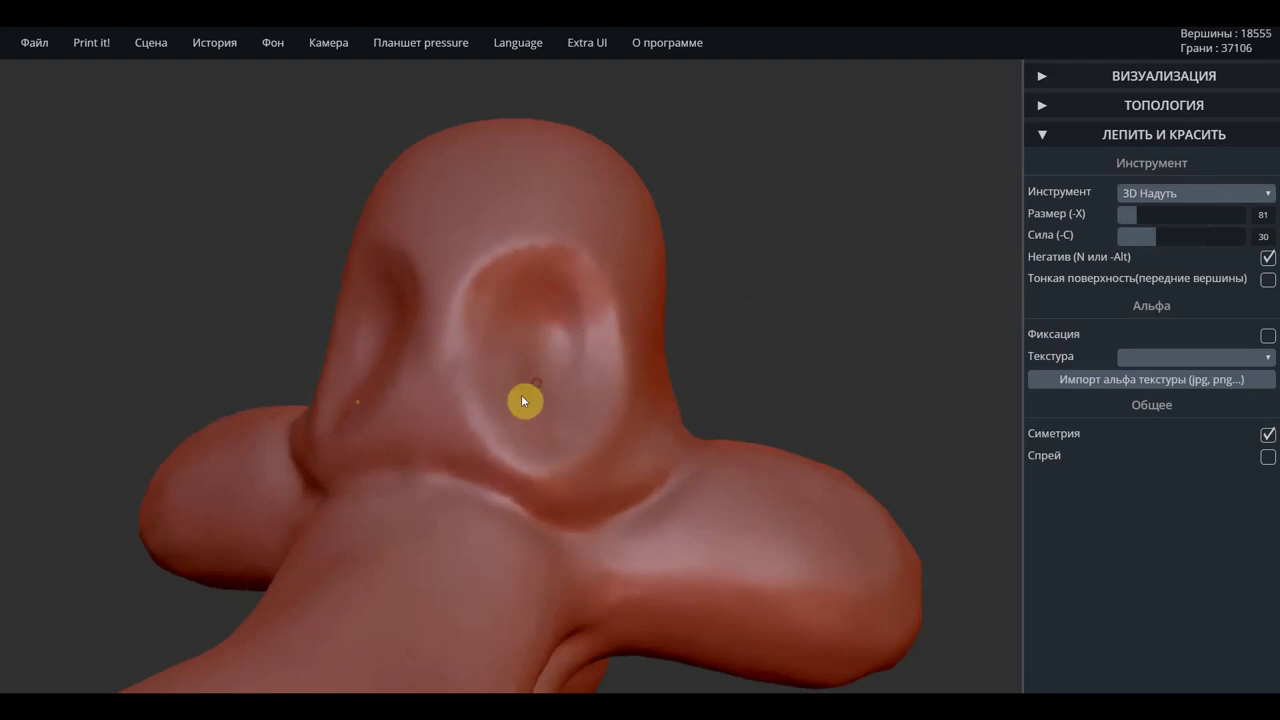
{"action": "left_click_drag", "start_coordinate": [718, 288], "coordinate": [744, 303]}
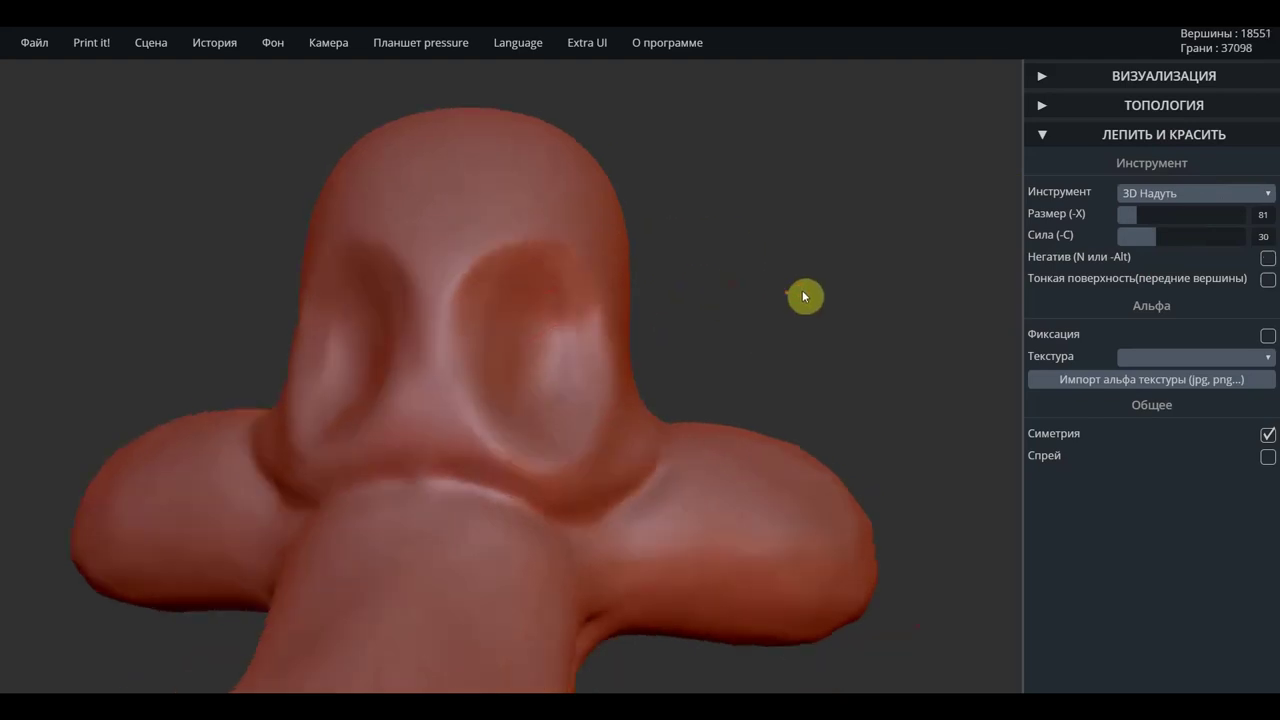
{"action": "scroll", "coordinate": [744, 303], "scroll_direction": "down", "scroll_amount": 5}
{"action": "mouse_move", "coordinate": [771, 380]}
{"action": "left_mouse_down"}
{"action": "mouse_move", "coordinate": [711, 400]}
{"action": "mouse_move", "coordinate": [570, 384]}
{"action": "mouse_move", "coordinate": [680, 367]}
{"action": "mouse_move", "coordinate": [450, 456]}
{"action": "mouse_move", "coordinate": [458, 483]}
{"action": "mouse_move", "coordinate": [634, 426]}
{"action": "left_mouse_up"}
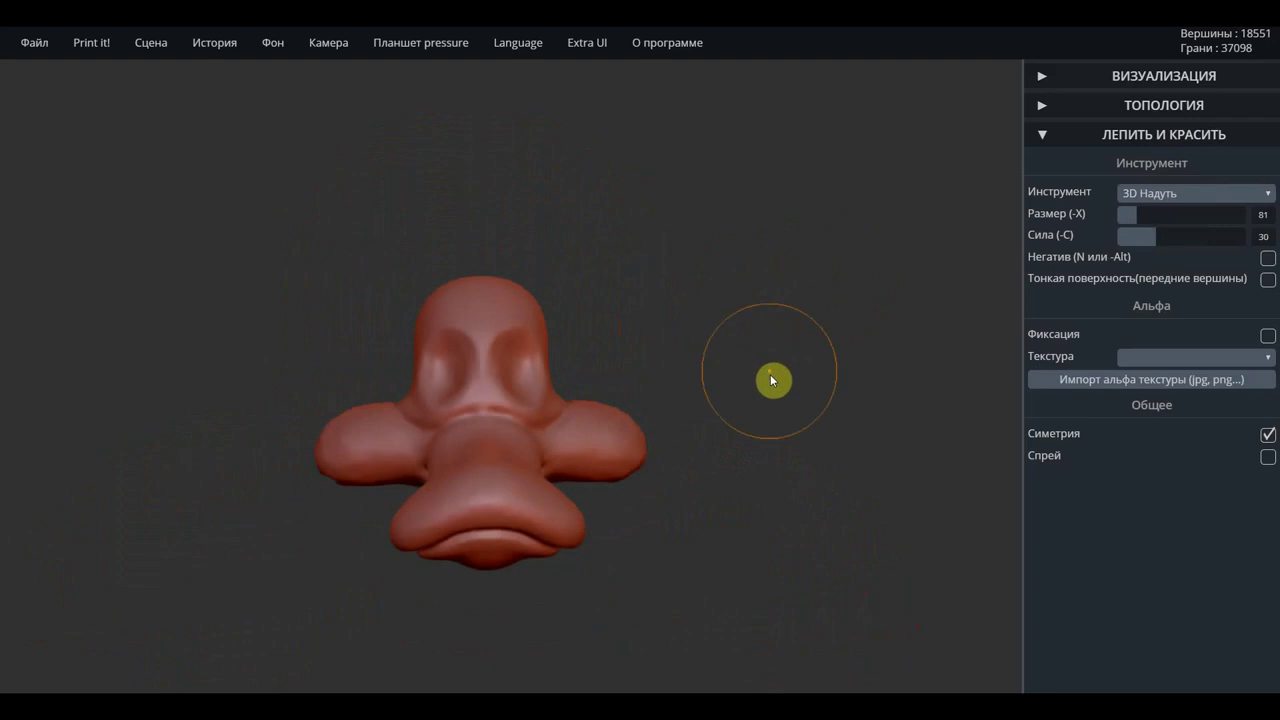
{"action": "left_click_drag", "start_coordinate": [549, 542], "coordinate": [663, 545]}
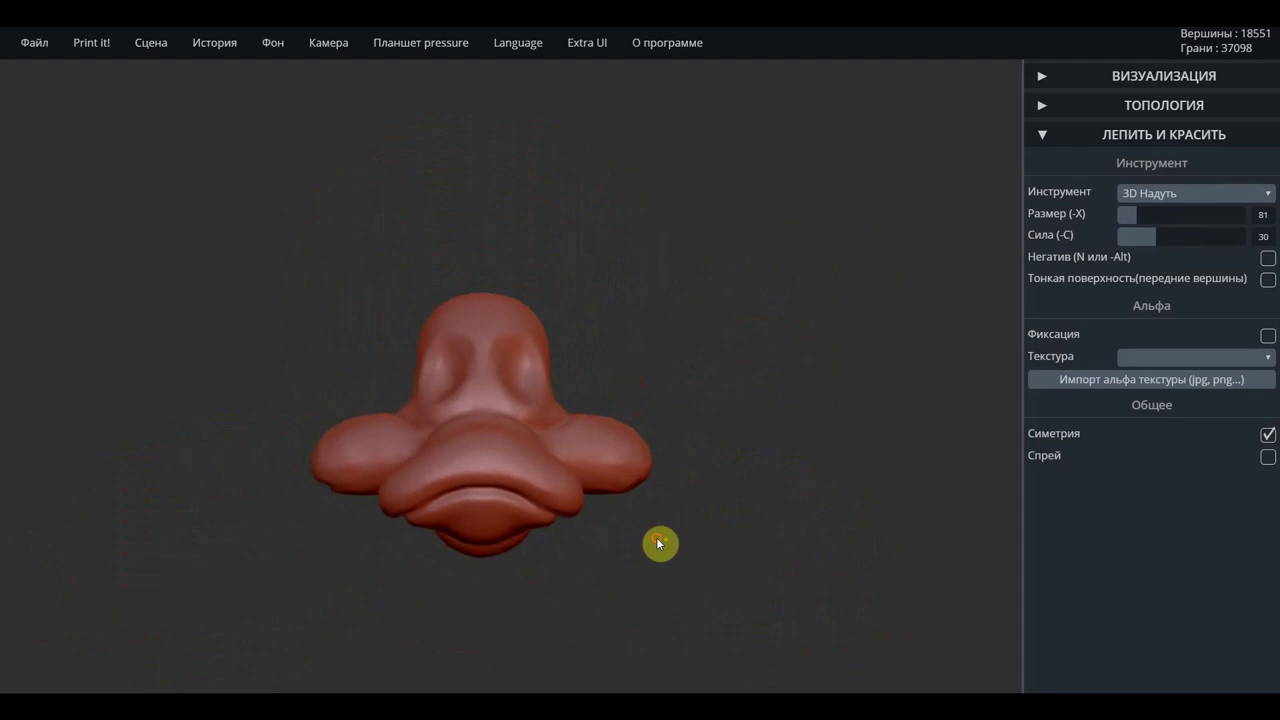
{"action": "left_click", "coordinate": [1176, 195]}
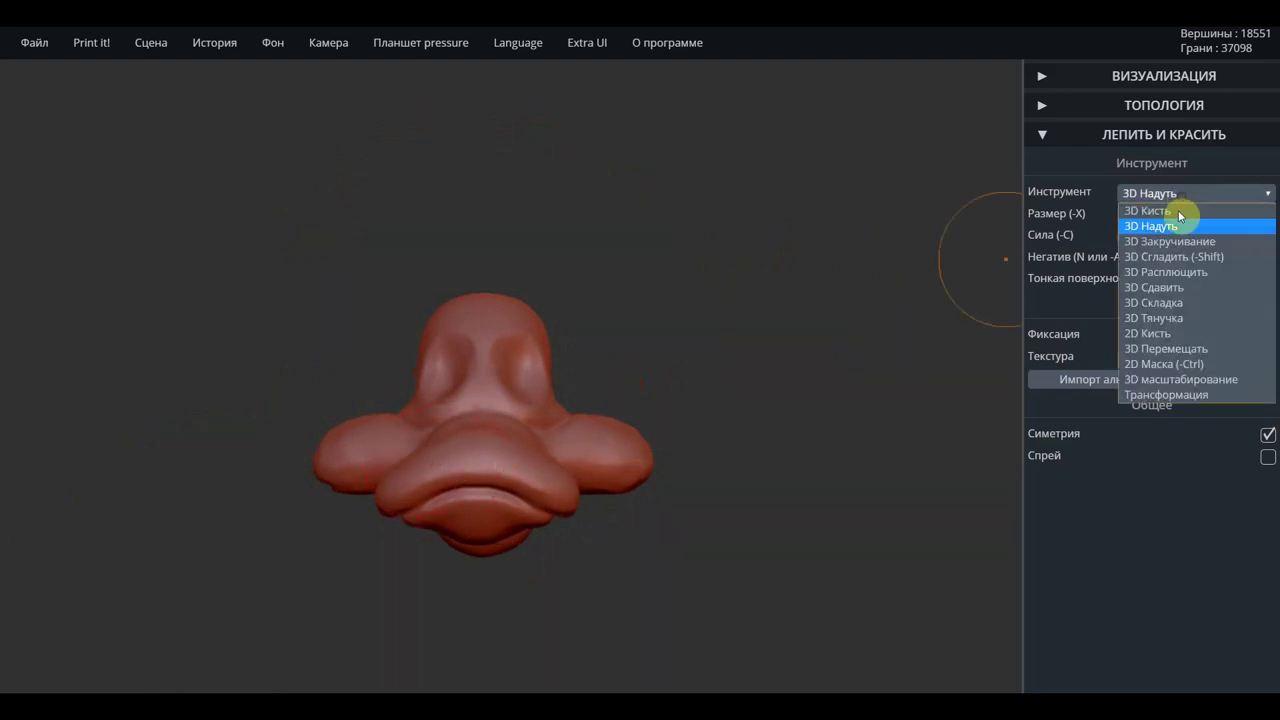
With 3D Тянучка, tug the lobe's edges and pull its bottom down into a point
{"action": "left_click", "coordinate": [1170, 318]}
{"action": "scroll", "coordinate": [458, 464], "scroll_direction": "up", "scroll_amount": 1}
{"action": "scroll", "coordinate": [428, 467], "scroll_direction": "up", "scroll_amount": 1}
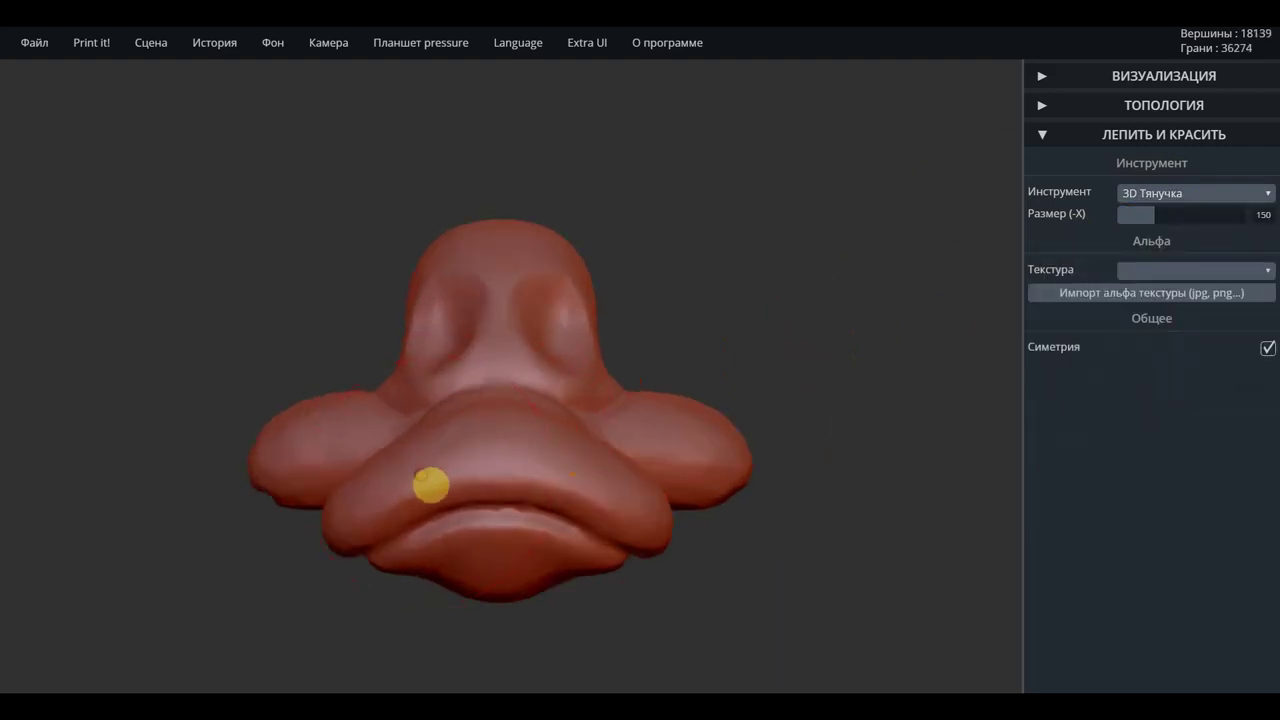
{"action": "left_click_drag", "start_coordinate": [422, 481], "coordinate": [421, 460]}
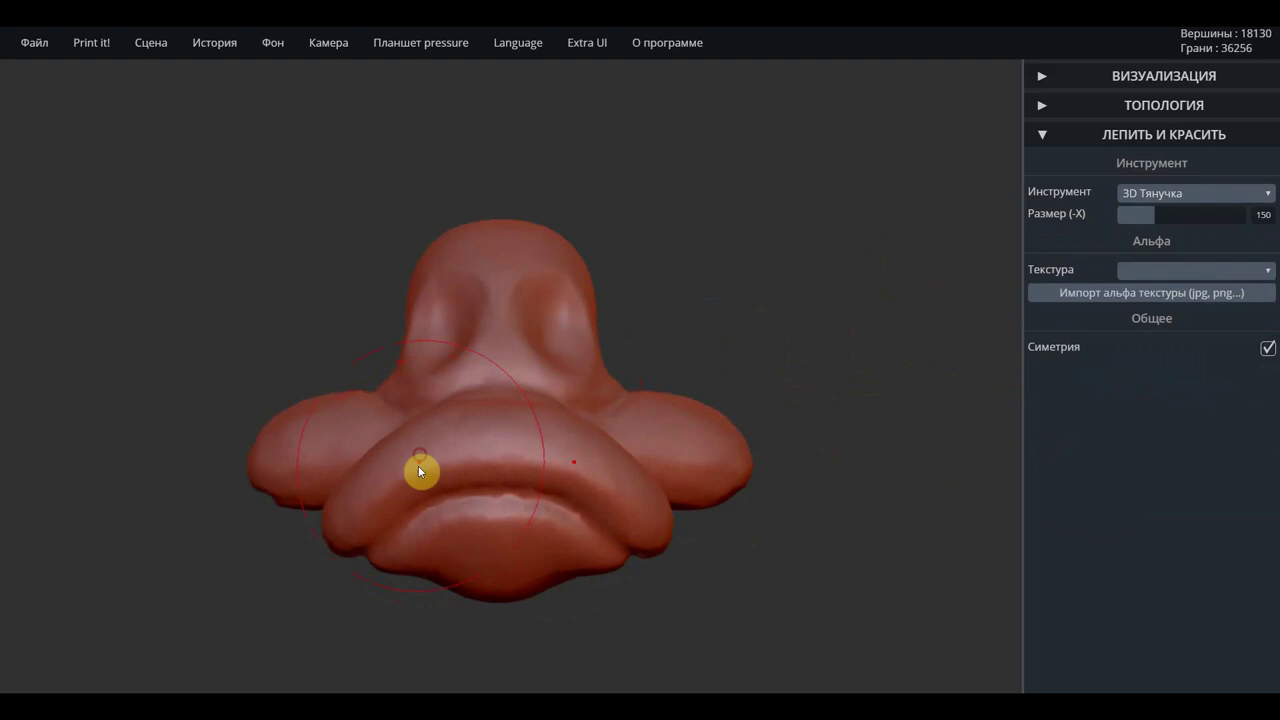
{"action": "left_click_drag", "start_coordinate": [366, 523], "coordinate": [380, 528]}
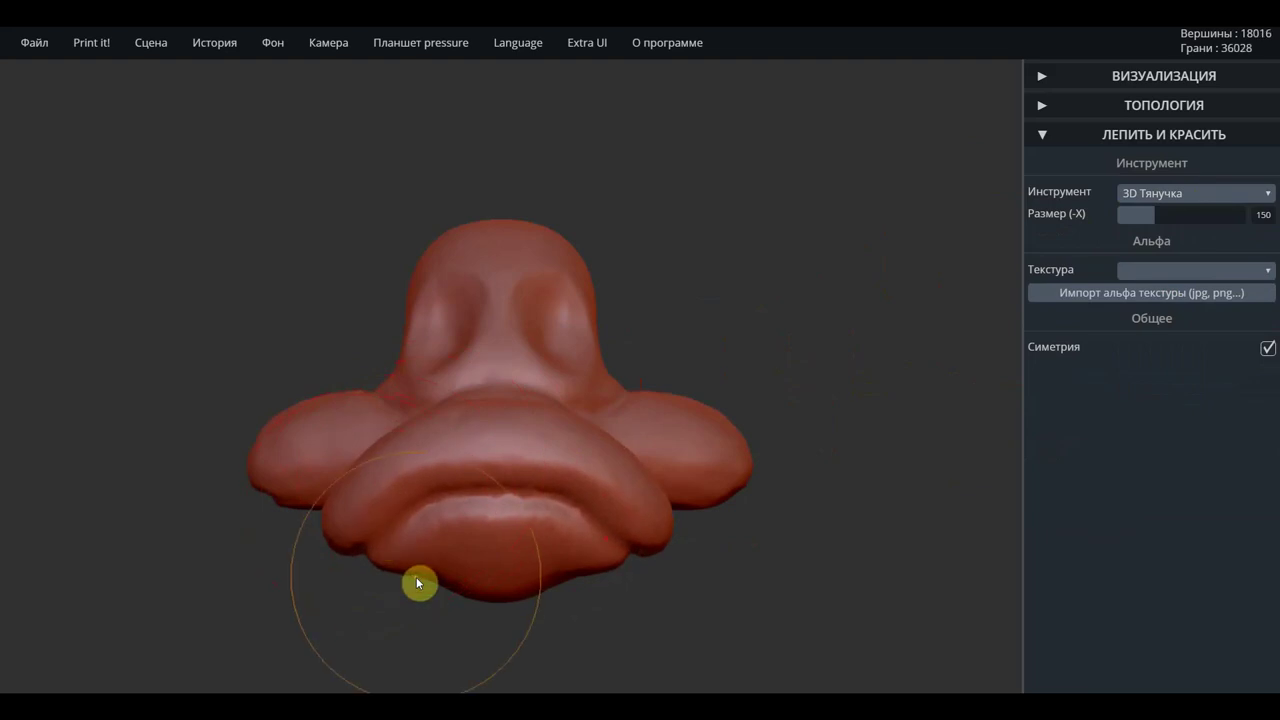
{"action": "mouse_move", "coordinate": [418, 583]}
{"action": "left_mouse_down"}
{"action": "mouse_move", "coordinate": [450, 578]}
{"action": "mouse_move", "coordinate": [497, 597]}
{"action": "mouse_move", "coordinate": [431, 590]}
{"action": "left_mouse_up"}
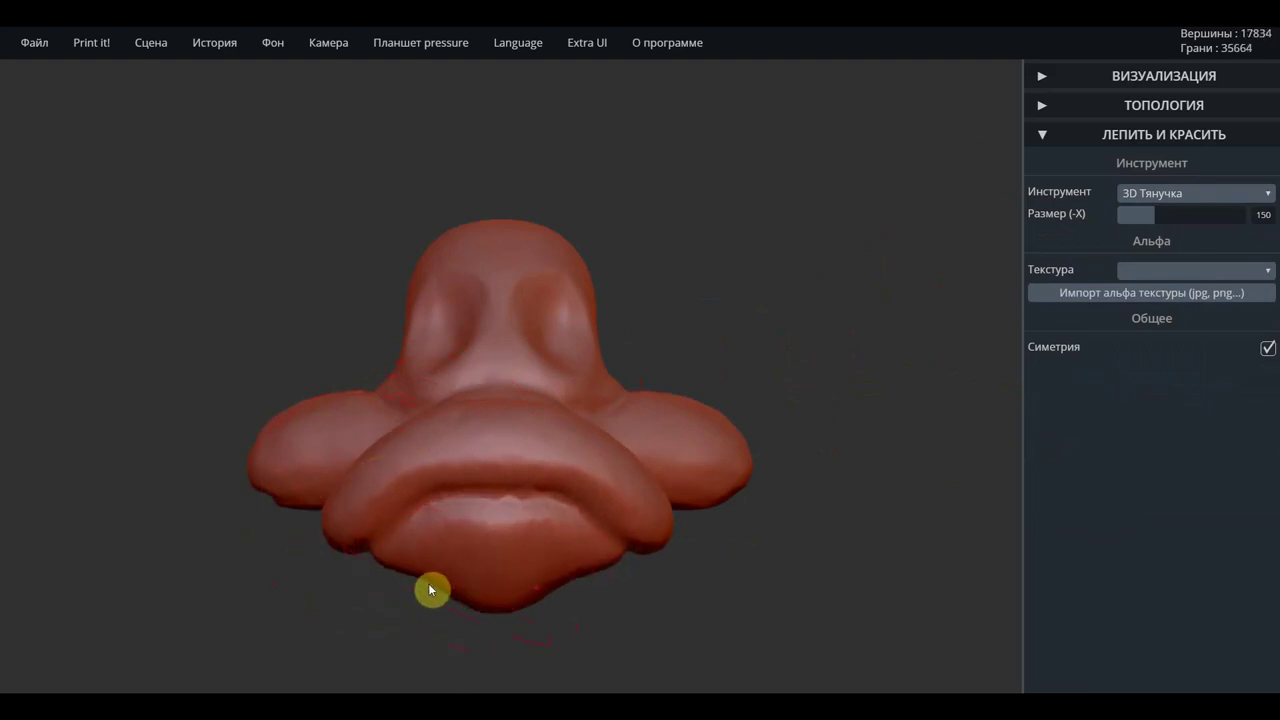
Reduce brush size to 90 and refine the lobe's lower edge from front and side
{"action": "left_click", "coordinate": [1150, 216]}
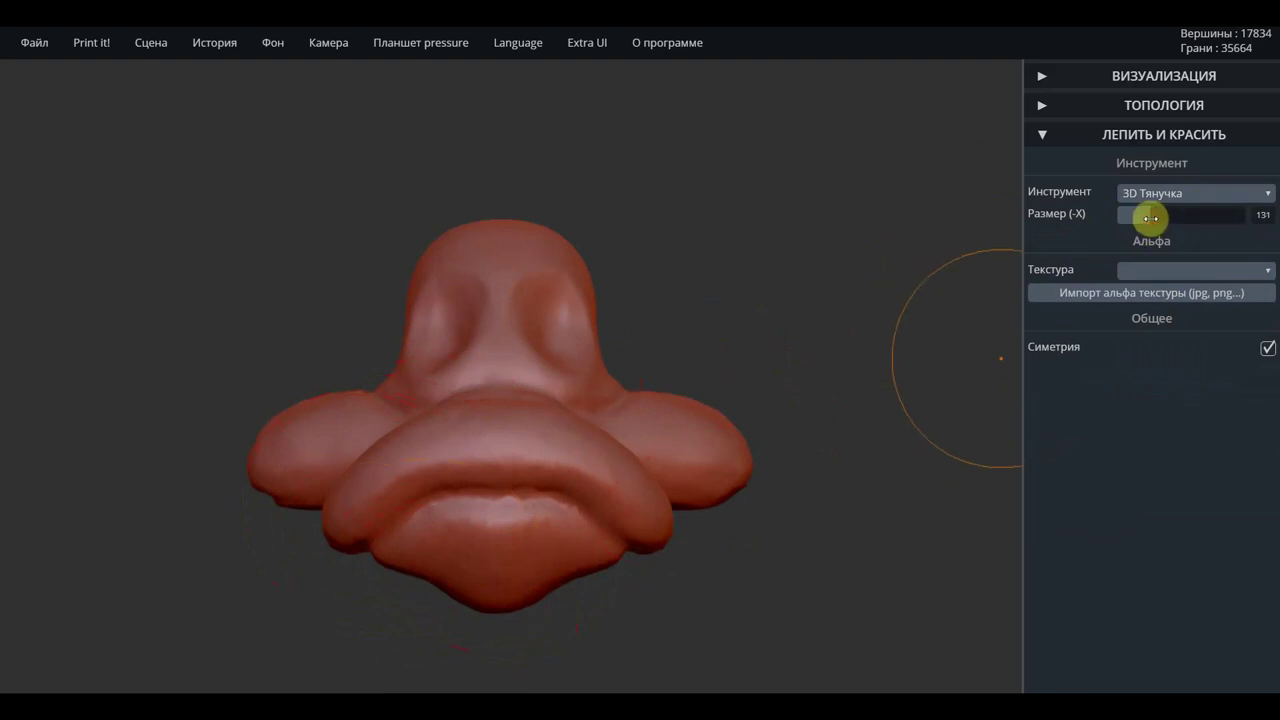
{"action": "left_click_drag", "start_coordinate": [1148, 216], "coordinate": [1128, 216]}
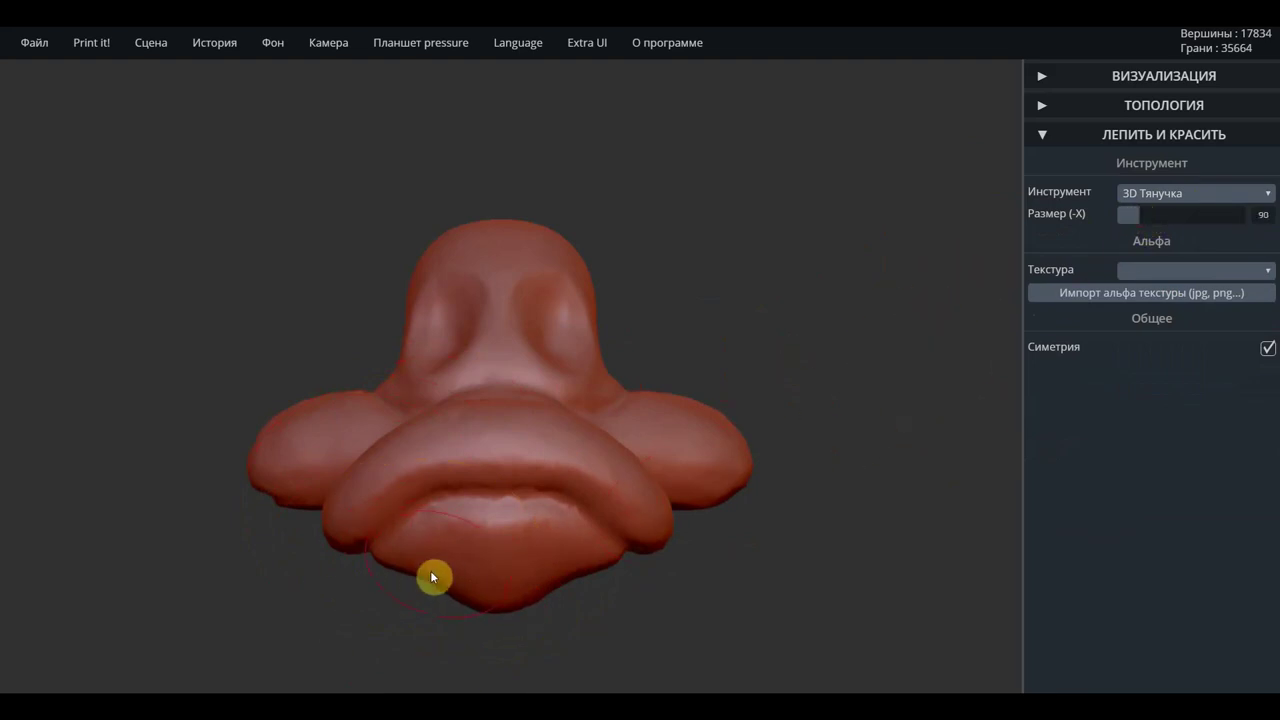
{"action": "left_click_drag", "start_coordinate": [427, 582], "coordinate": [437, 571]}
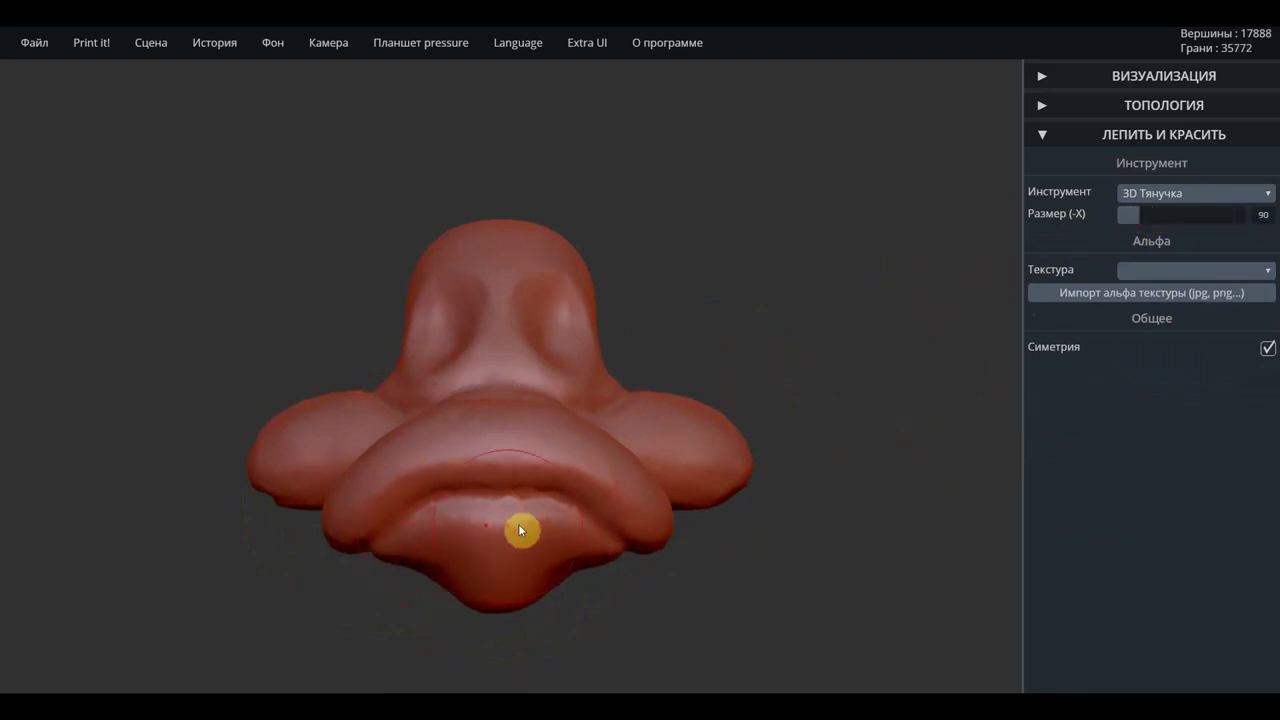
{"action": "right_click_drag", "start_coordinate": [565, 563], "coordinate": [466, 597]}
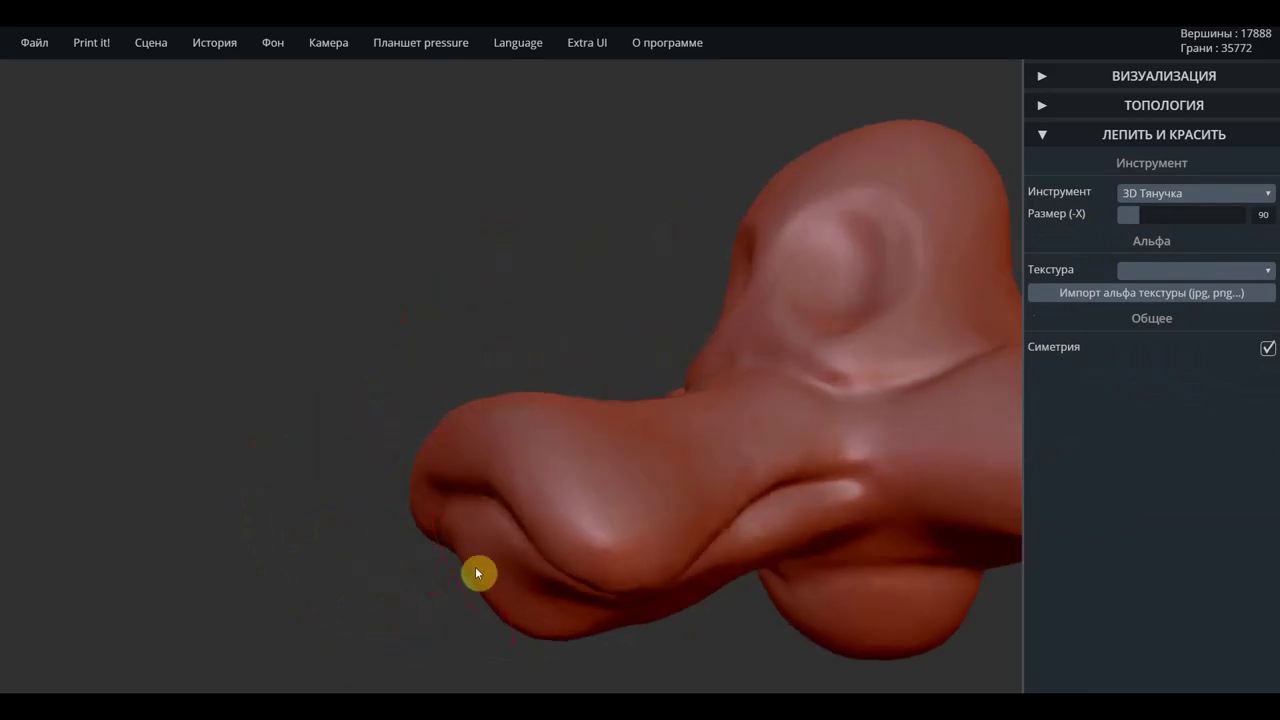
{"action": "left_click_drag", "start_coordinate": [503, 594], "coordinate": [521, 599]}
{"action": "mouse_move", "coordinate": [323, 540]}
{"action": "right_mouse_down"}
{"action": "mouse_move", "coordinate": [166, 586]}
{"action": "mouse_move", "coordinate": [552, 582]}
{"action": "mouse_move", "coordinate": [743, 477]}
{"action": "mouse_move", "coordinate": [766, 443]}
{"action": "mouse_move", "coordinate": [669, 411]}
{"action": "mouse_move", "coordinate": [794, 489]}
{"action": "mouse_move", "coordinate": [793, 520]}
{"action": "mouse_move", "coordinate": [520, 486]}
{"action": "mouse_move", "coordinate": [477, 503]}
{"action": "mouse_move", "coordinate": [526, 486]}
{"action": "right_mouse_up"}
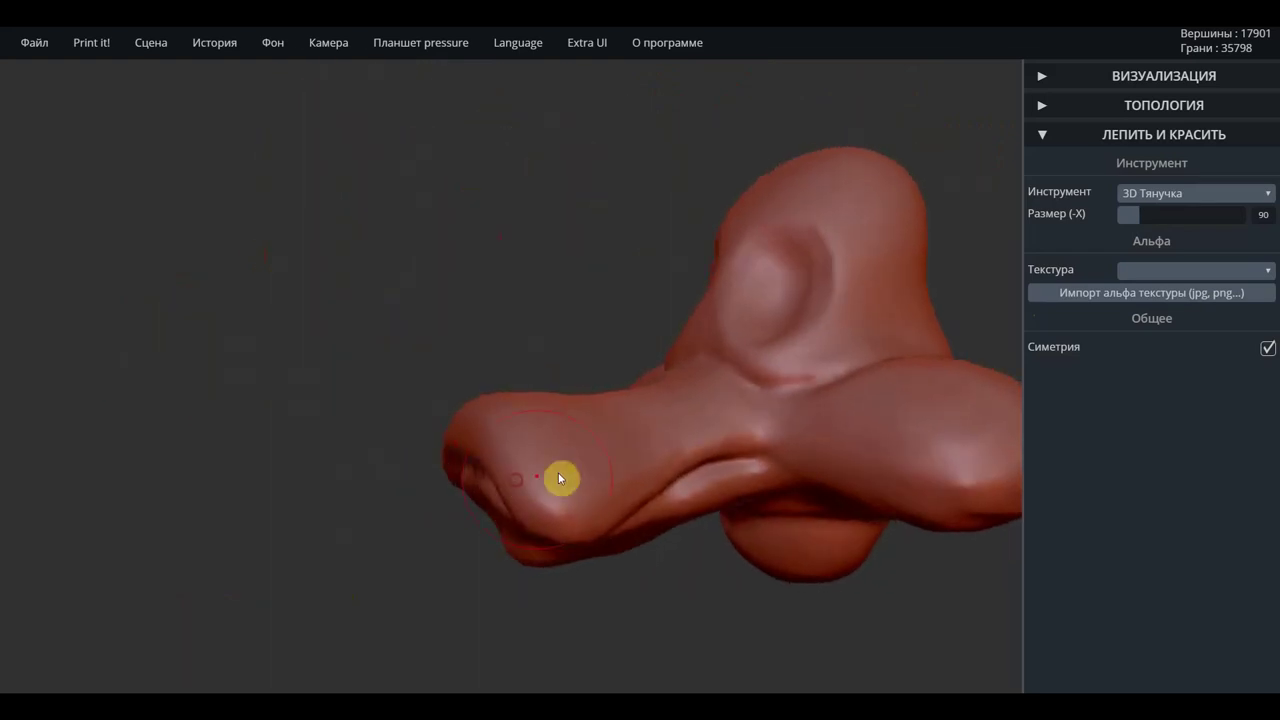
{"action": "right_click_drag", "start_coordinate": [827, 594], "coordinate": [917, 600]}
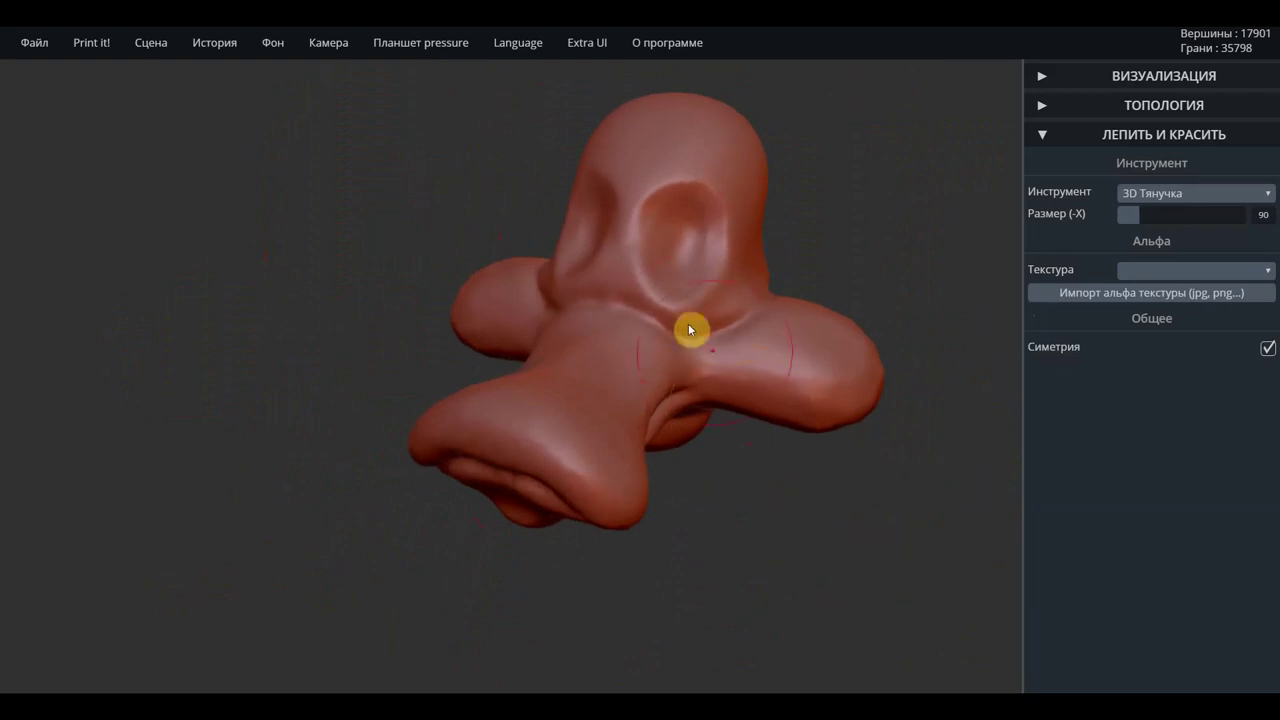
Pull where the bridge meets the wings and reshape the wing undersides symmetrically
{"action": "right_click_drag", "start_coordinate": [737, 462], "coordinate": [666, 366]}
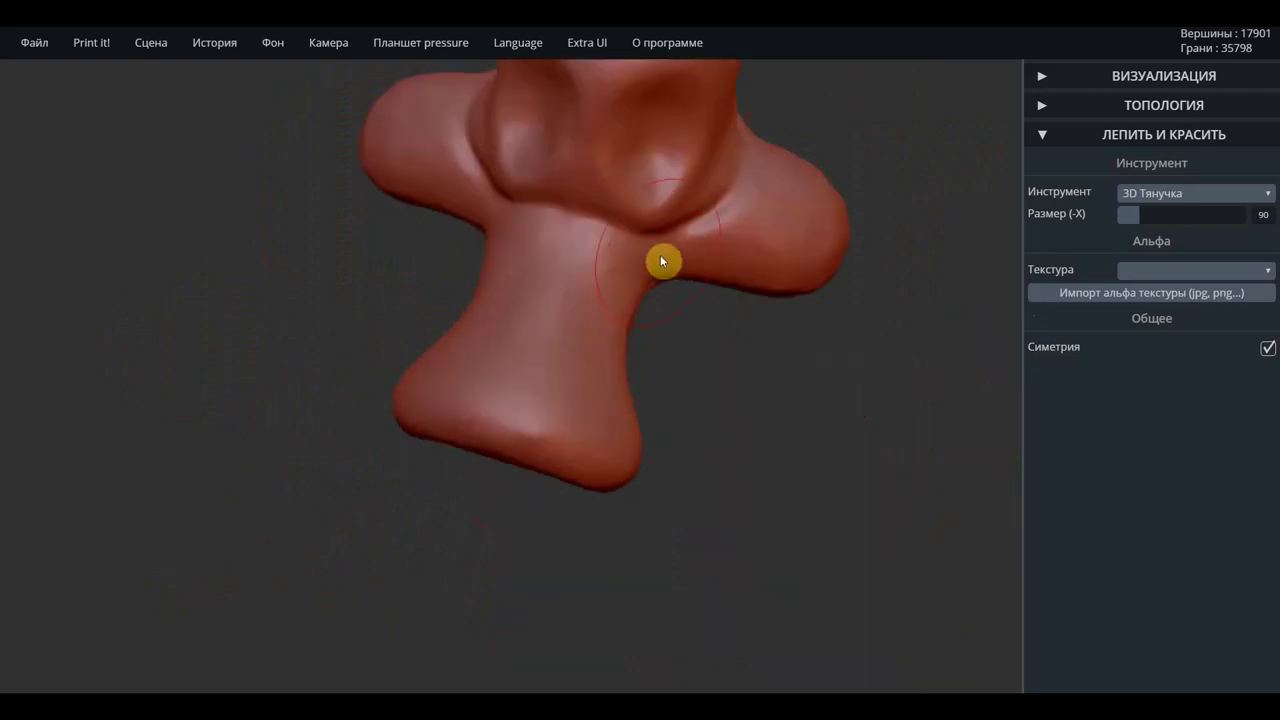
{"action": "left_click_drag", "start_coordinate": [636, 314], "coordinate": [640, 317]}
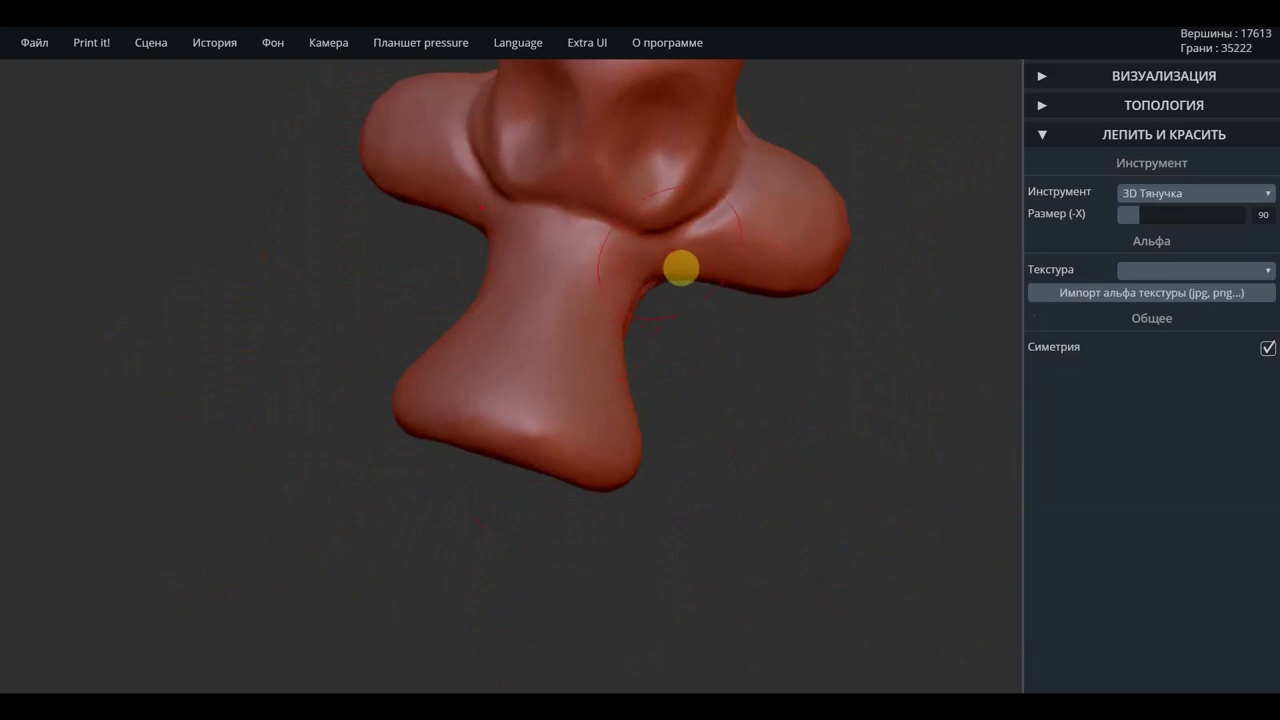
{"action": "mouse_move", "coordinate": [675, 286]}
{"action": "left_mouse_down"}
{"action": "mouse_move", "coordinate": [818, 292]}
{"action": "mouse_move", "coordinate": [839, 281]}
{"action": "left_mouse_up"}
{"action": "left_click_drag", "start_coordinate": [814, 344], "coordinate": [763, 331]}
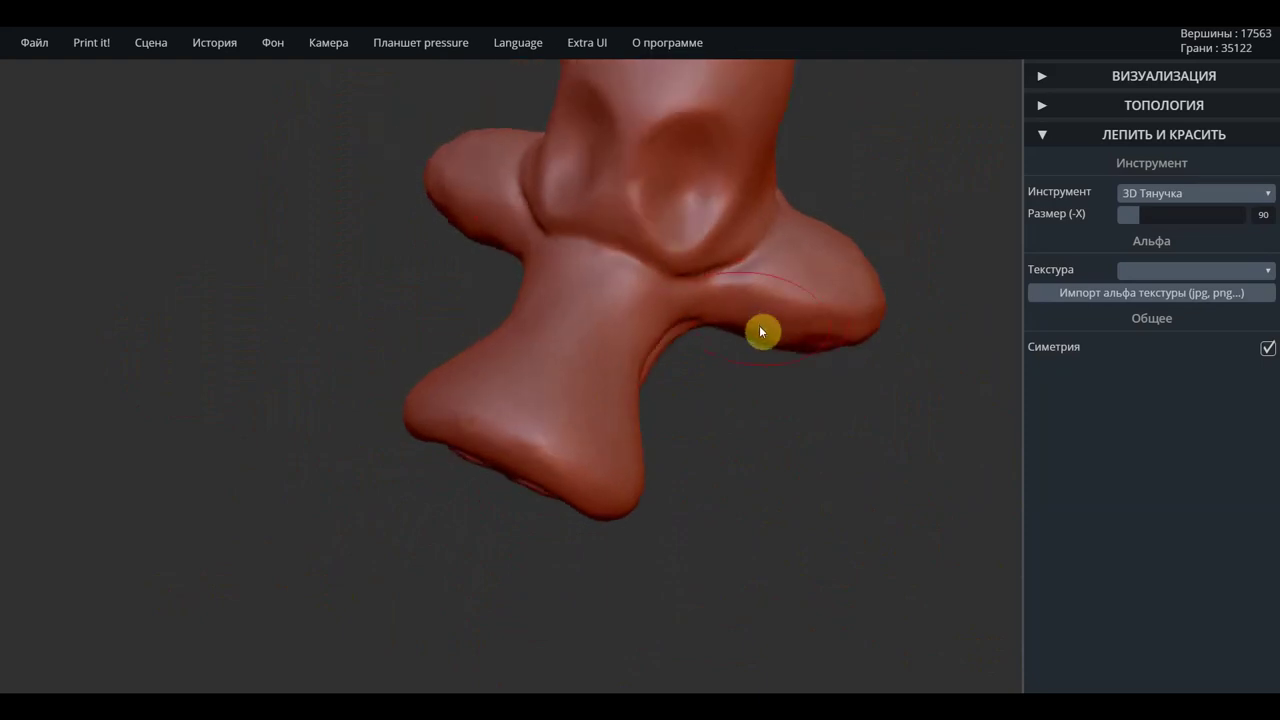
{"action": "left_click_drag", "start_coordinate": [829, 534], "coordinate": [659, 384]}
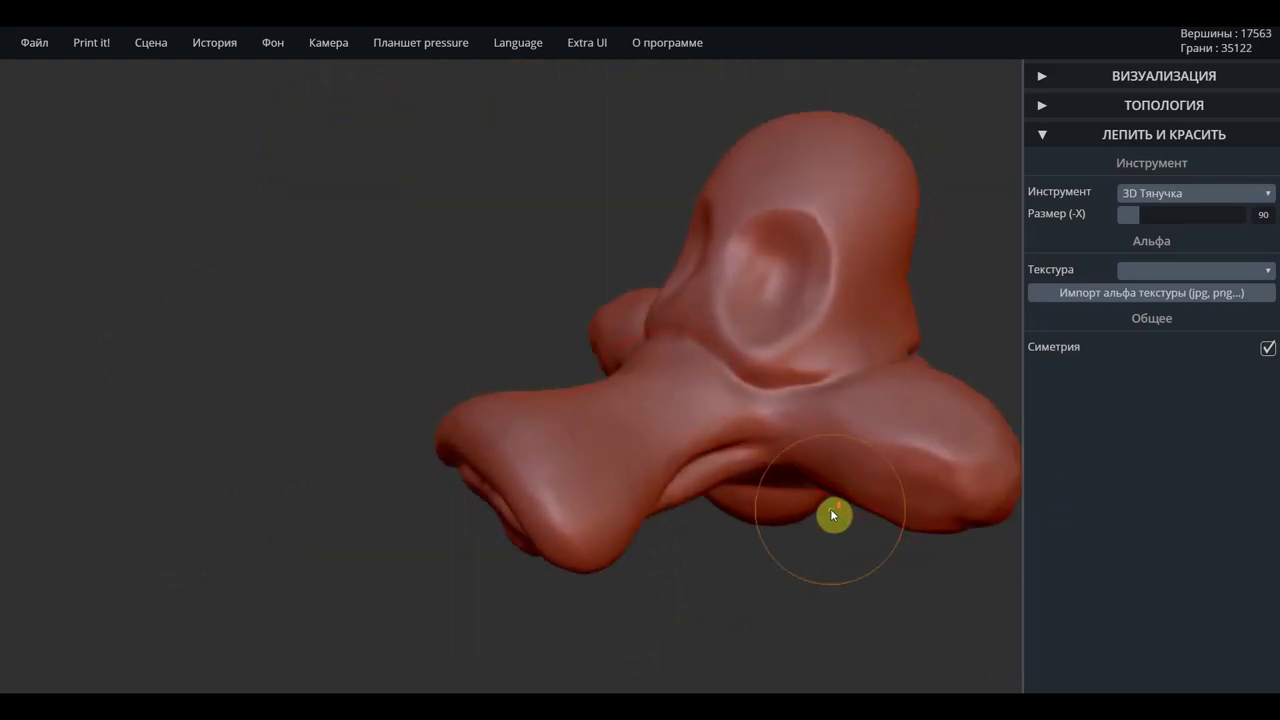
{"action": "right_click_drag", "start_coordinate": [831, 514], "coordinate": [628, 468]}
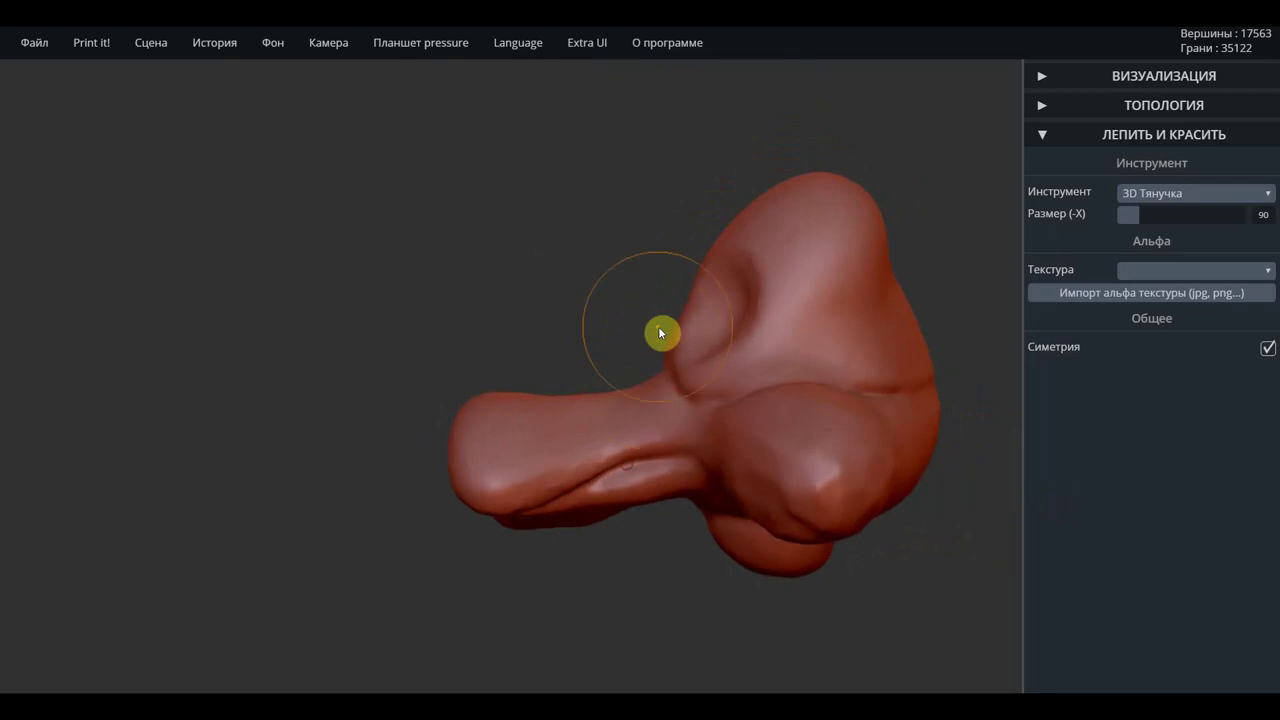
Reshape the side of the nose bridge and the underside of the nostril lobe
{"action": "left_click_drag", "start_coordinate": [676, 340], "coordinate": [695, 352]}
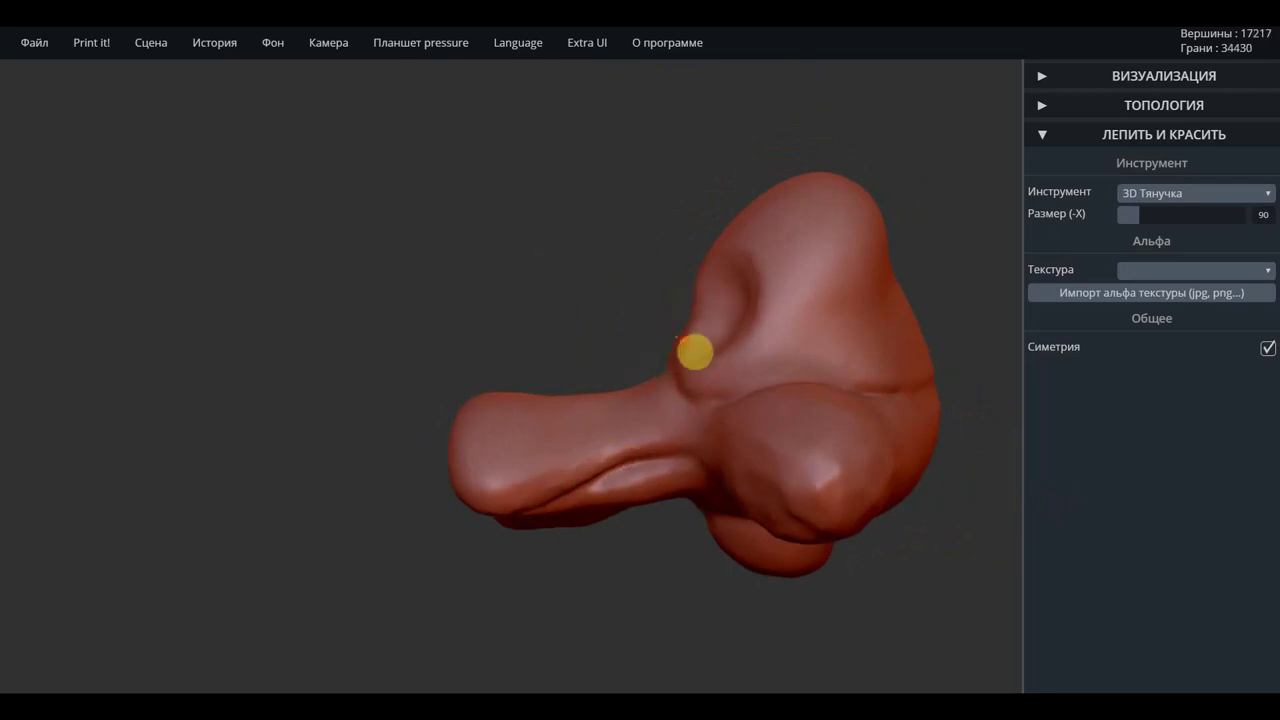
{"action": "mouse_move", "coordinate": [752, 255]}
{"action": "left_mouse_down"}
{"action": "mouse_move", "coordinate": [767, 260]}
{"action": "mouse_move", "coordinate": [711, 280]}
{"action": "mouse_move", "coordinate": [713, 404]}
{"action": "left_mouse_up"}
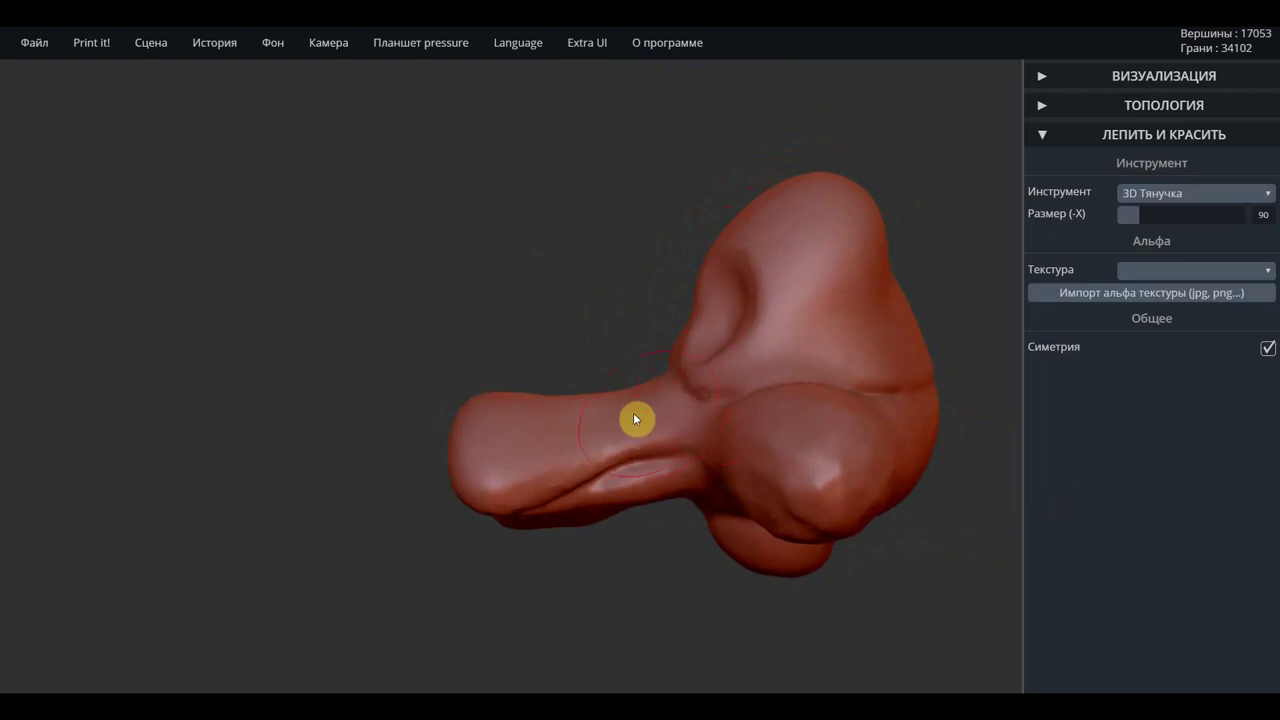
{"action": "scroll", "coordinate": [566, 405], "scroll_direction": "down", "scroll_amount": 2}
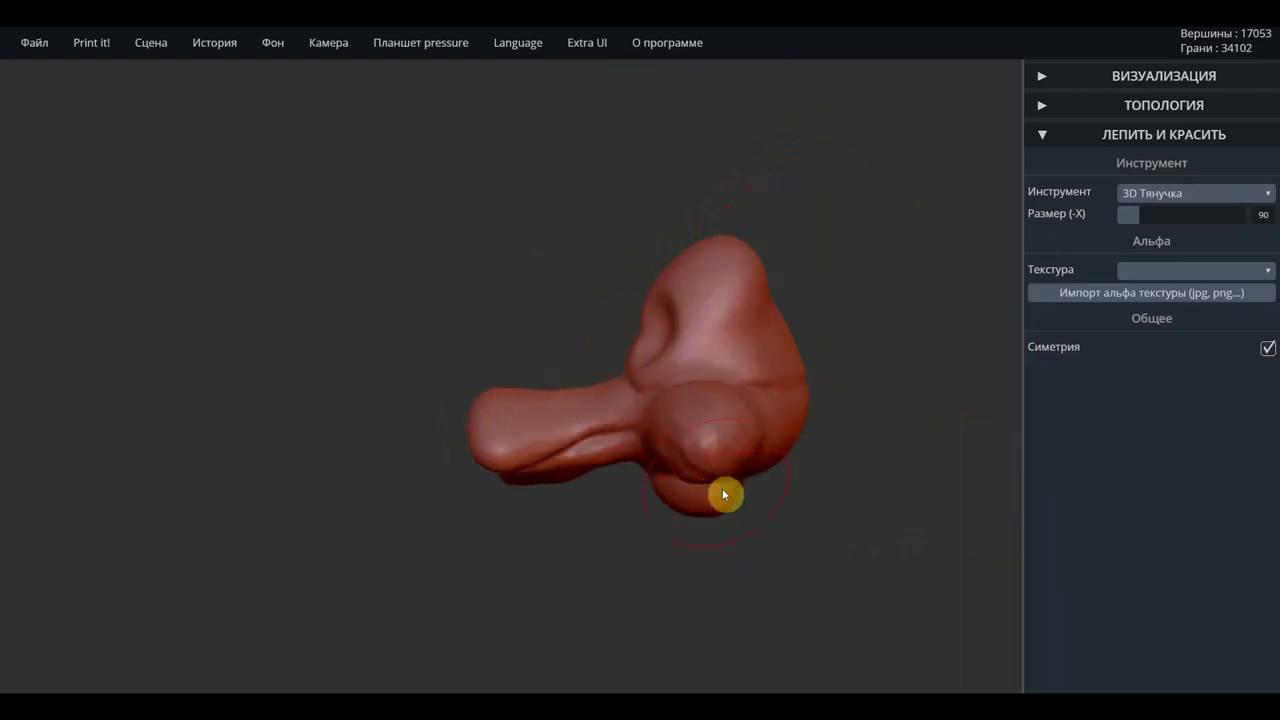
{"action": "left_click_drag", "start_coordinate": [729, 505], "coordinate": [760, 515]}
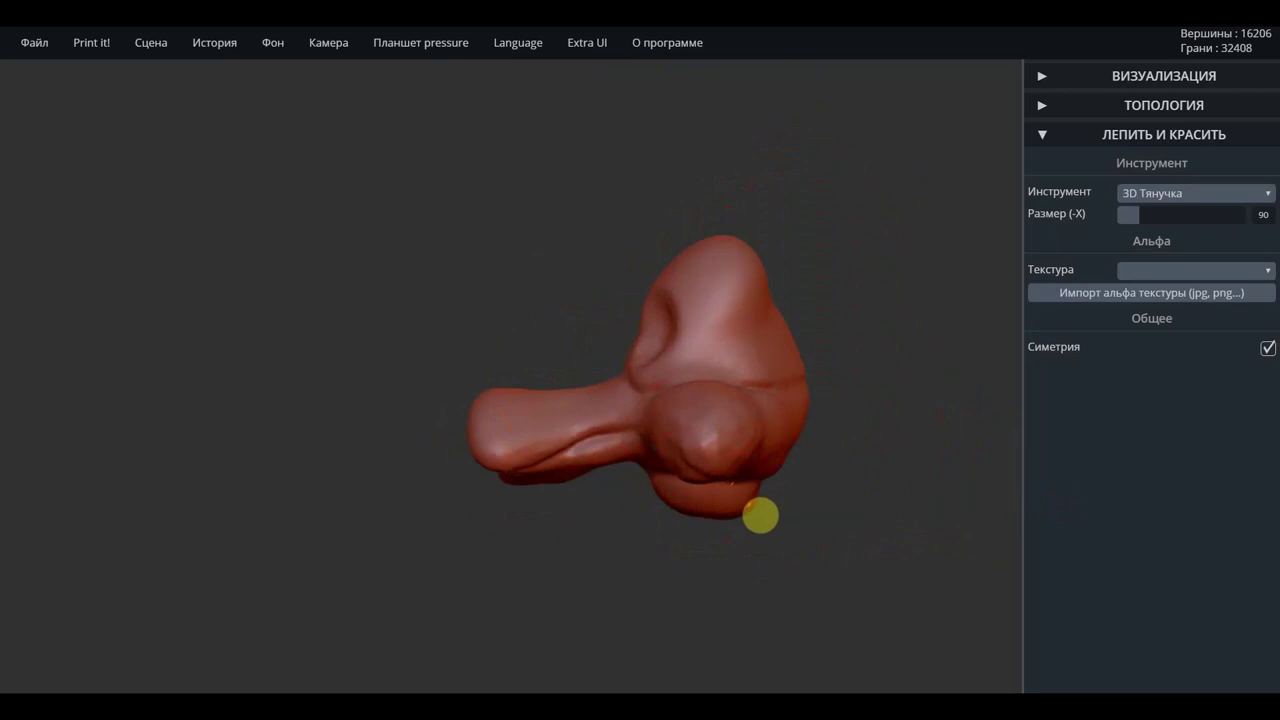
{"action": "left_click_drag", "start_coordinate": [652, 478], "coordinate": [666, 491]}
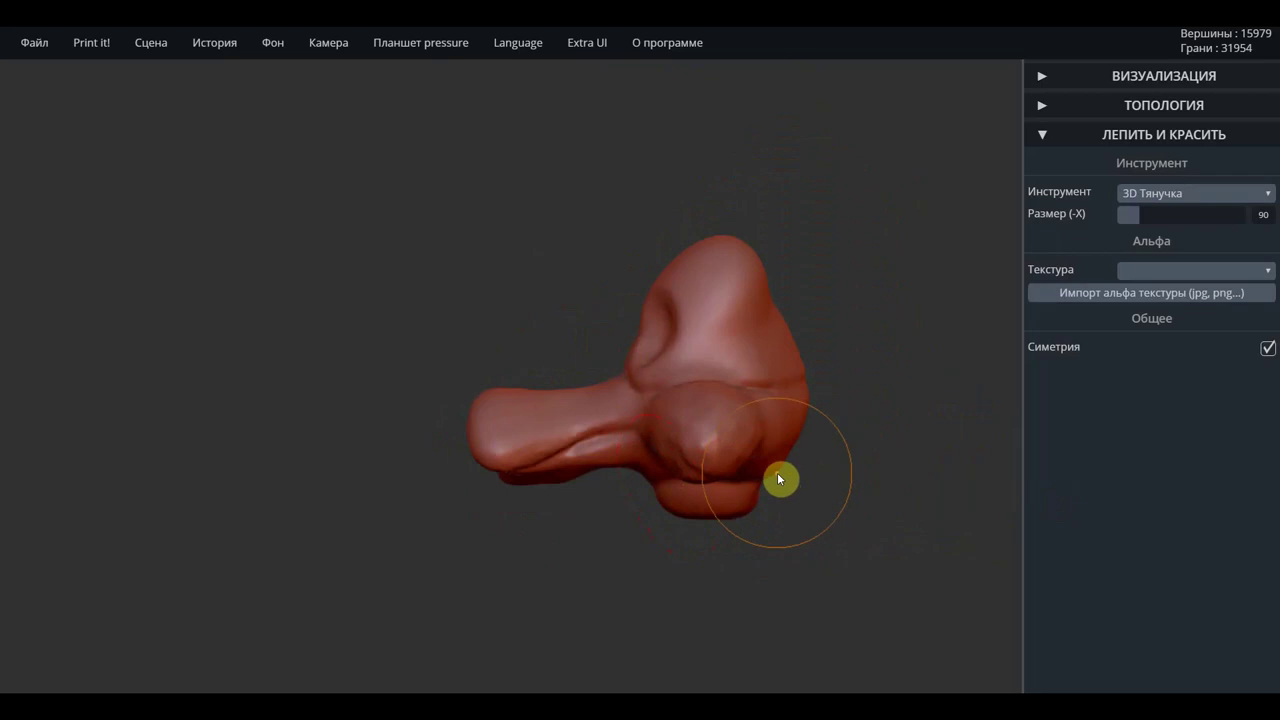
From the front, reshape the area below the nostril lobes
{"action": "mouse_move", "coordinate": [774, 470]}
{"action": "left_mouse_down"}
{"action": "mouse_move", "coordinate": [780, 503]}
{"action": "mouse_move", "coordinate": [570, 488]}
{"action": "mouse_move", "coordinate": [463, 522]}
{"action": "mouse_move", "coordinate": [474, 514]}
{"action": "left_mouse_up"}
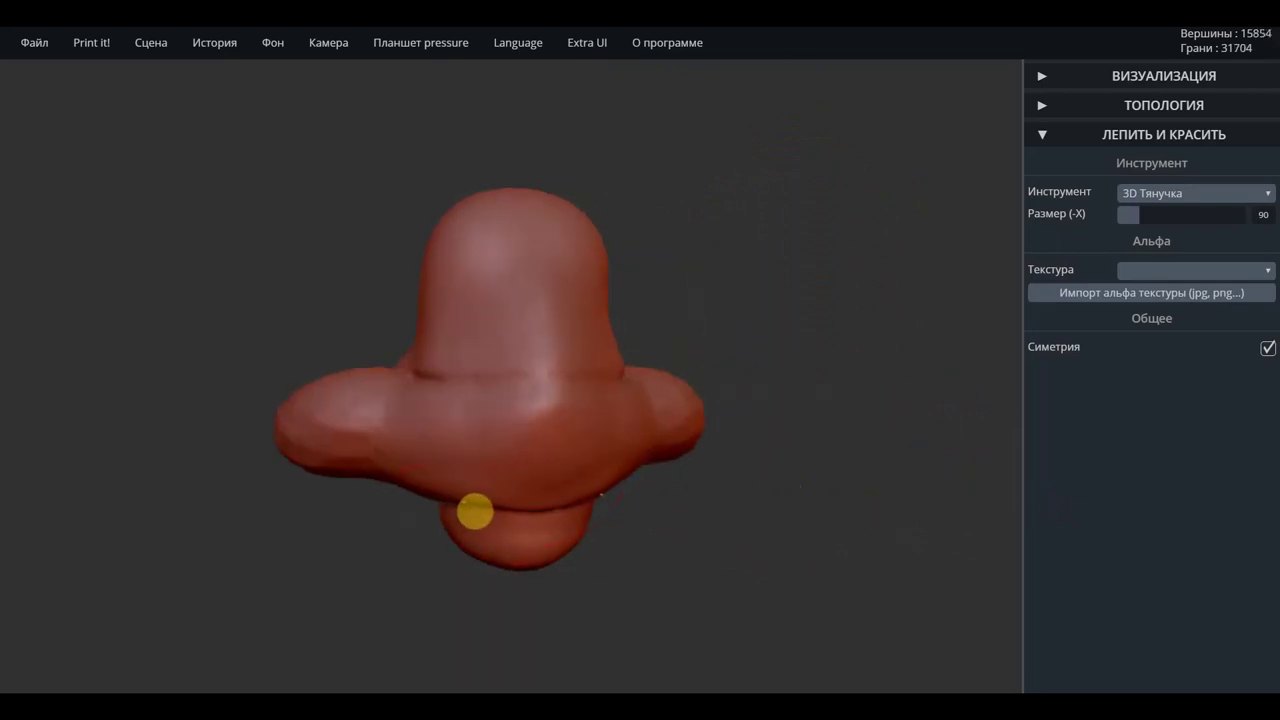
{"action": "mouse_move", "coordinate": [417, 492]}
{"action": "left_mouse_down"}
{"action": "mouse_move", "coordinate": [423, 503]}
{"action": "mouse_move", "coordinate": [423, 491]}
{"action": "left_mouse_up"}
{"action": "mouse_move", "coordinate": [709, 563]}
{"action": "left_mouse_down"}
{"action": "mouse_move", "coordinate": [901, 557]}
{"action": "mouse_move", "coordinate": [794, 557]}
{"action": "mouse_move", "coordinate": [680, 534]}
{"action": "left_mouse_up"}
{"action": "left_click_drag", "start_coordinate": [616, 562], "coordinate": [814, 591]}
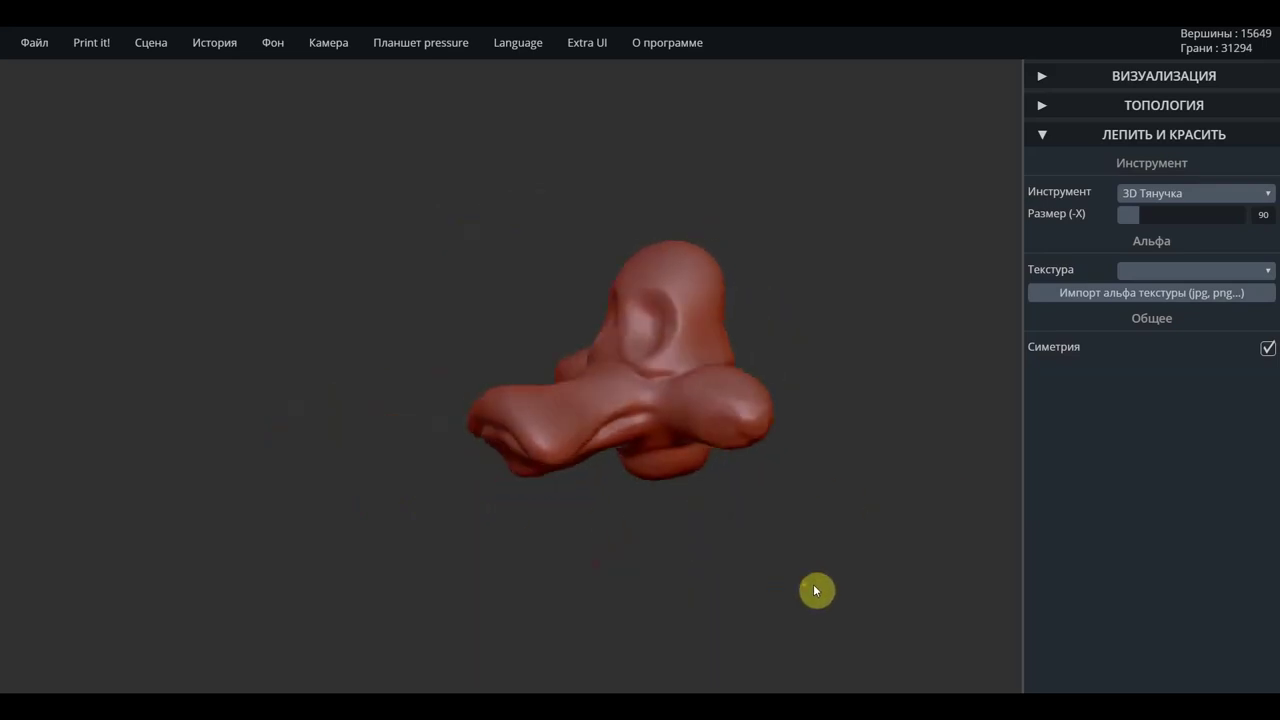
{"action": "mouse_move", "coordinate": [766, 549]}
{"action": "left_mouse_down"}
{"action": "mouse_move", "coordinate": [803, 549]}
{"action": "mouse_move", "coordinate": [765, 554]}
{"action": "mouse_move", "coordinate": [783, 540]}
{"action": "mouse_move", "coordinate": [629, 517]}
{"action": "mouse_move", "coordinate": [649, 501]}
{"action": "mouse_move", "coordinate": [663, 580]}
{"action": "mouse_move", "coordinate": [725, 494]}
{"action": "mouse_move", "coordinate": [702, 499]}
{"action": "left_mouse_up"}
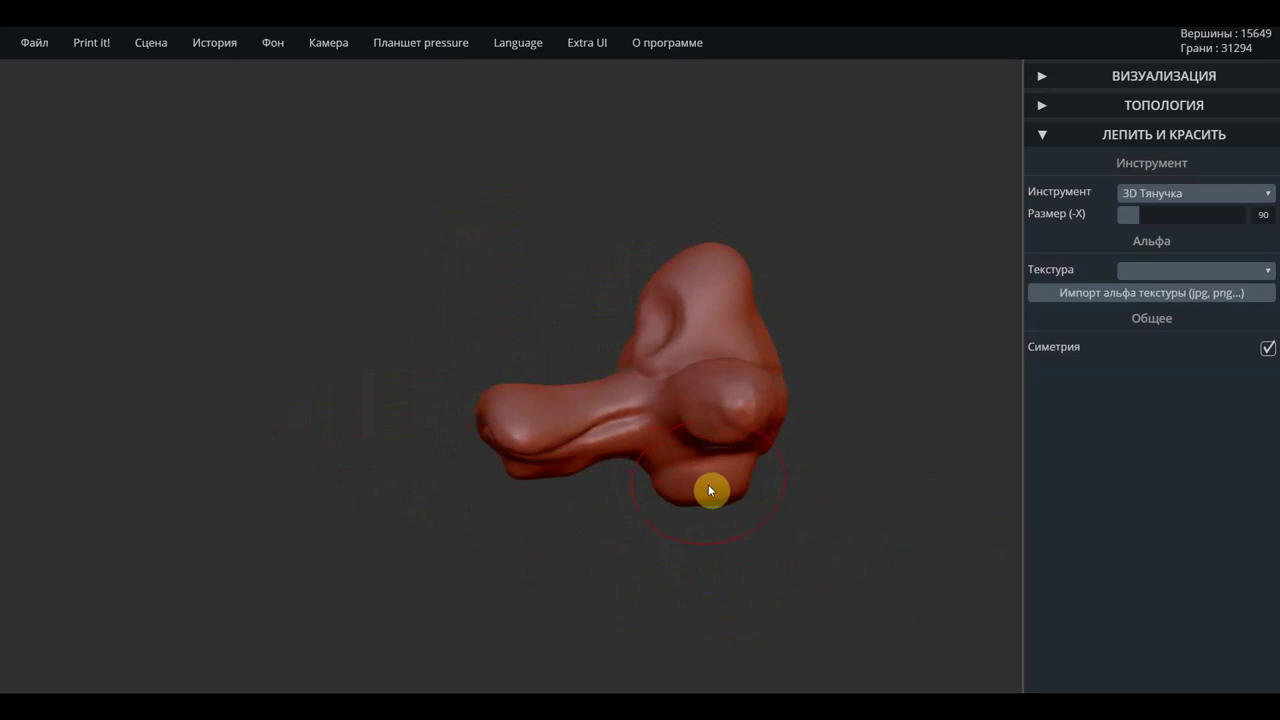
{"action": "mouse_move", "coordinate": [606, 537]}
{"action": "left_mouse_down"}
{"action": "mouse_move", "coordinate": [577, 566]}
{"action": "mouse_move", "coordinate": [575, 430]}
{"action": "left_mouse_up"}
Pull the snout tip and top into shape and adjust the surface between the wings
{"action": "left_click_drag", "start_coordinate": [482, 432], "coordinate": [500, 400]}
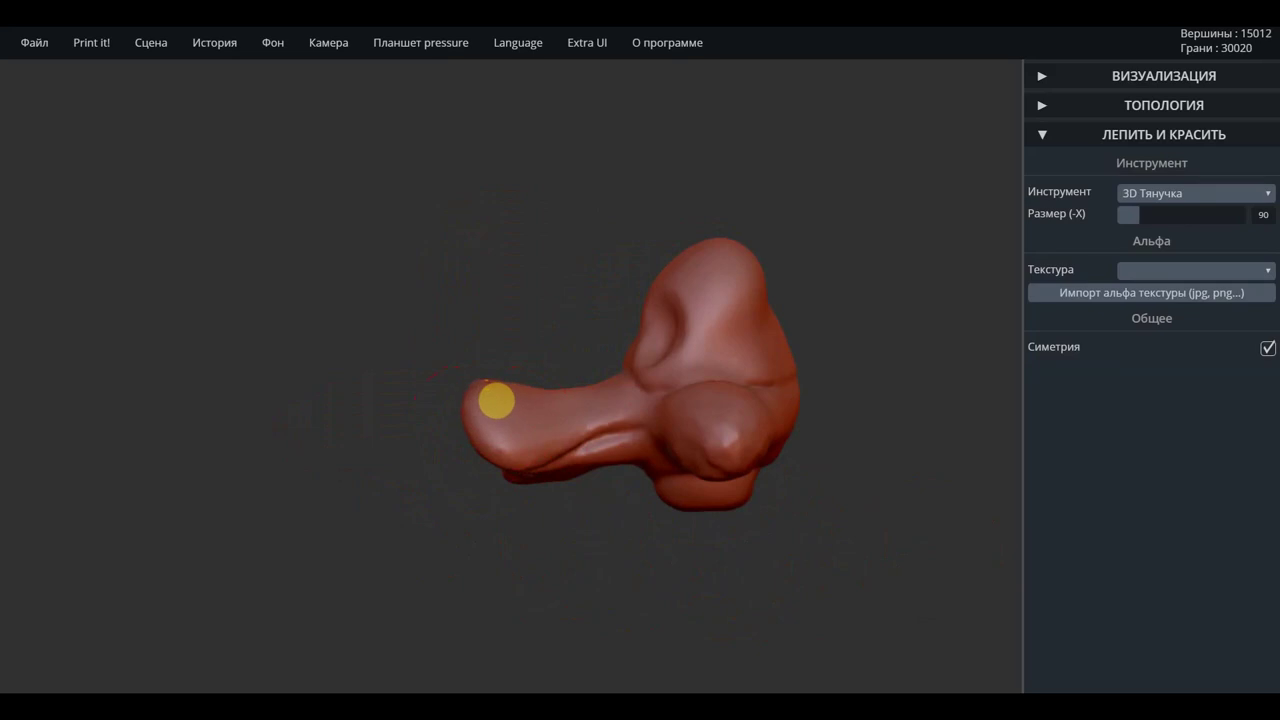
{"action": "left_click_drag", "start_coordinate": [628, 380], "coordinate": [638, 383]}
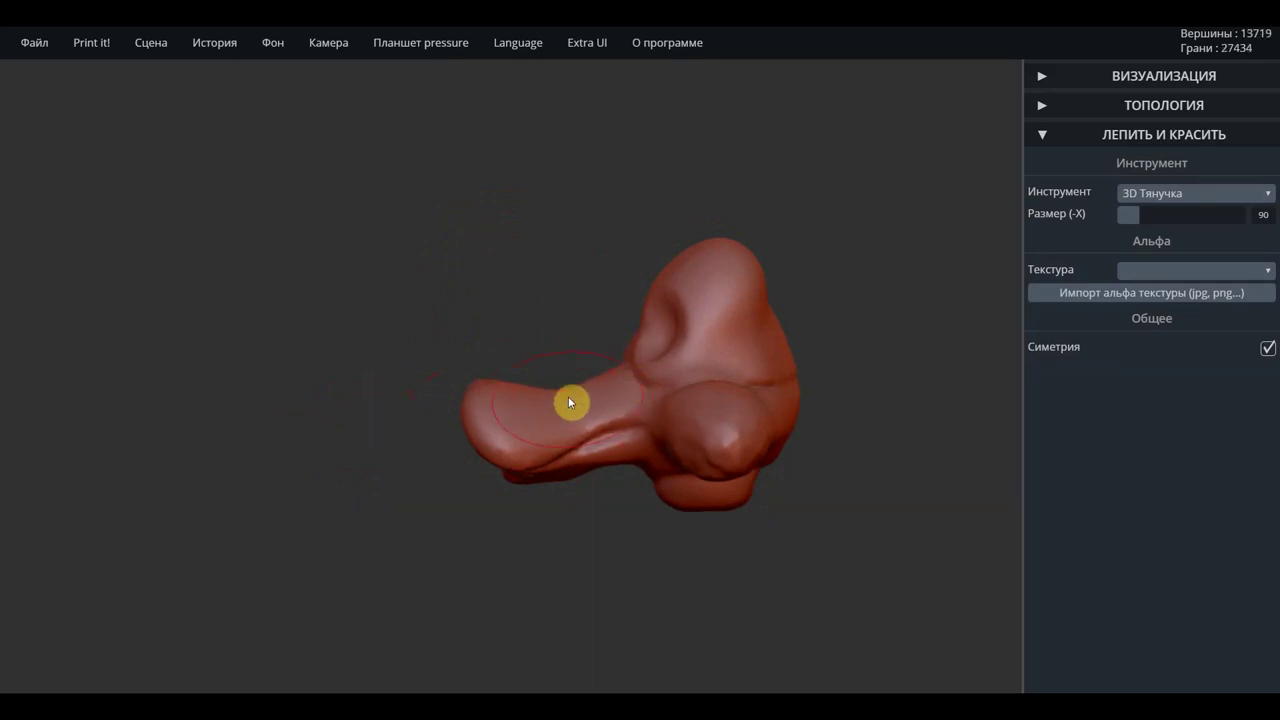
{"action": "mouse_move", "coordinate": [609, 543]}
{"action": "left_mouse_down"}
{"action": "mouse_move", "coordinate": [681, 360]}
{"action": "mouse_move", "coordinate": [622, 437]}
{"action": "left_mouse_up"}
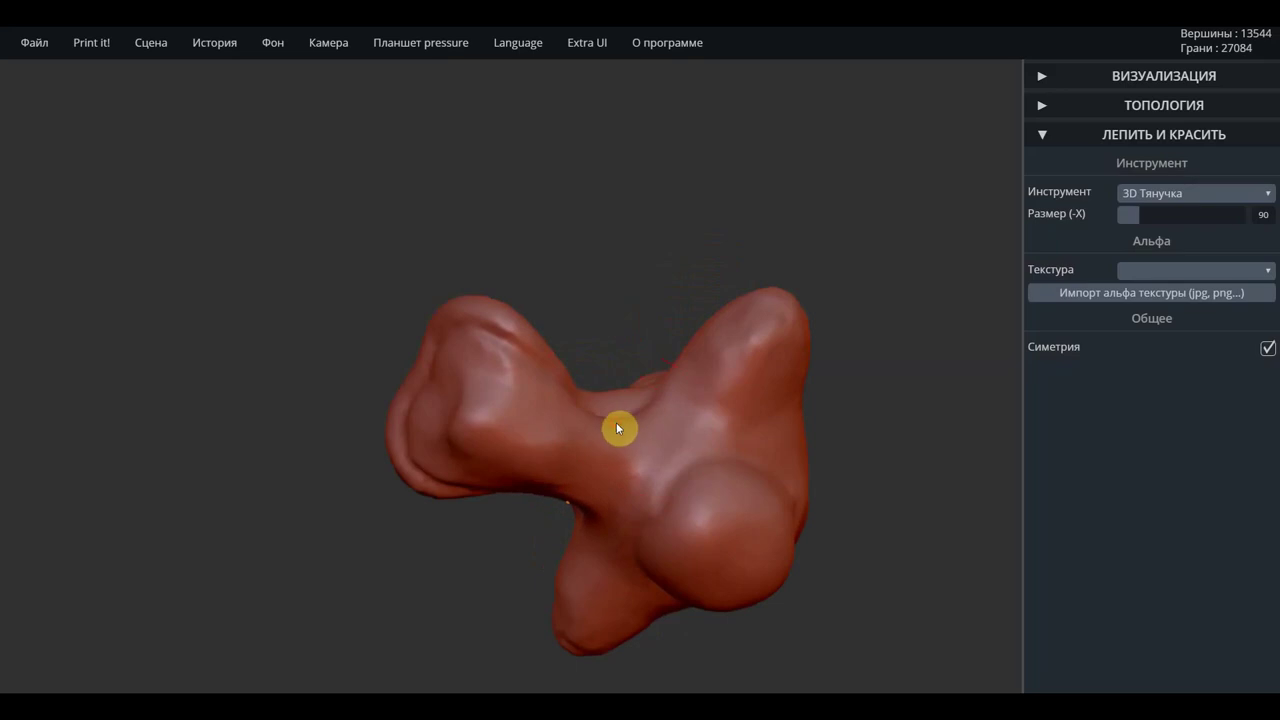
{"action": "left_click_drag", "start_coordinate": [559, 497], "coordinate": [573, 502]}
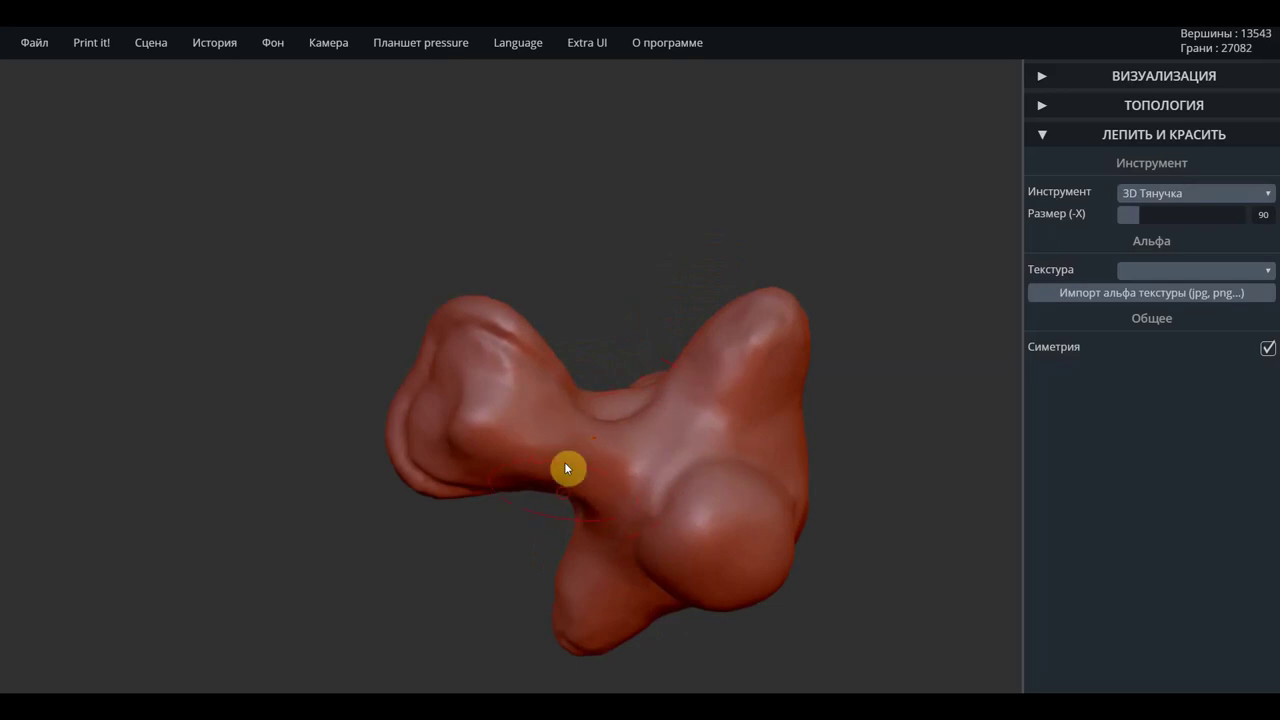
{"action": "mouse_move", "coordinate": [600, 240]}
{"action": "left_mouse_down"}
{"action": "mouse_move", "coordinate": [563, 466]}
{"action": "mouse_move", "coordinate": [533, 450]}
{"action": "mouse_move", "coordinate": [614, 431]}
{"action": "left_mouse_up"}
Reshape the nose underside, then select the 3D Кисть brush
{"action": "left_click_drag", "start_coordinate": [569, 512], "coordinate": [540, 474]}
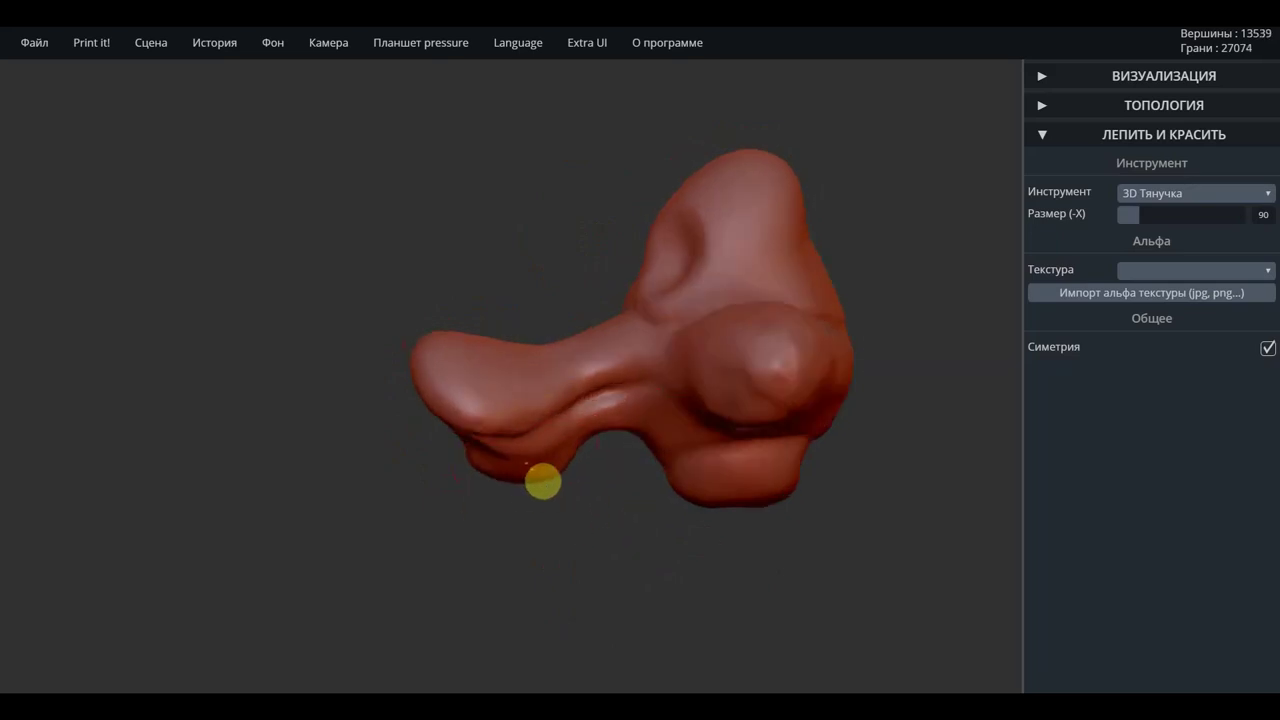
{"action": "left_click_drag", "start_coordinate": [554, 479], "coordinate": [560, 486]}
{"action": "mouse_move", "coordinate": [324, 508]}
{"action": "left_mouse_down"}
{"action": "mouse_move", "coordinate": [686, 526]}
{"action": "mouse_move", "coordinate": [451, 523]}
{"action": "left_mouse_up"}
{"action": "left_click_drag", "start_coordinate": [590, 500], "coordinate": [650, 480]}
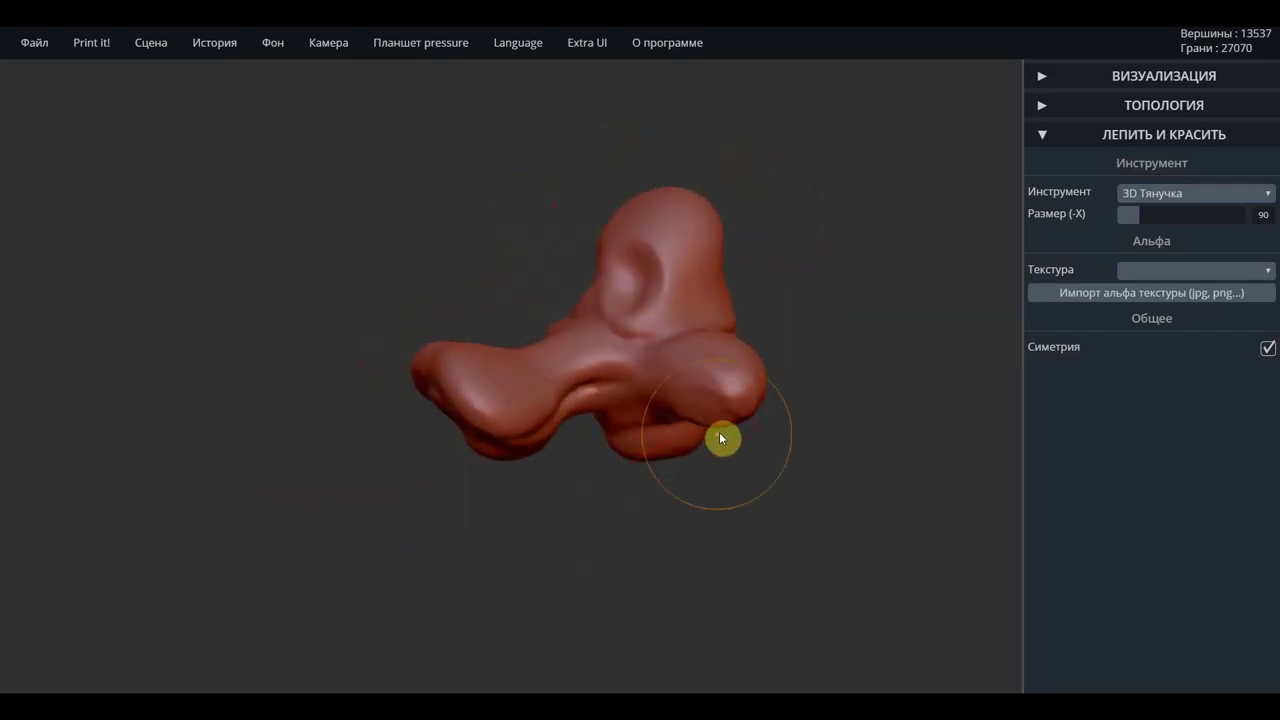
{"action": "left_click", "coordinate": [1170, 193]}
{"action": "left_click", "coordinate": [1160, 212]}
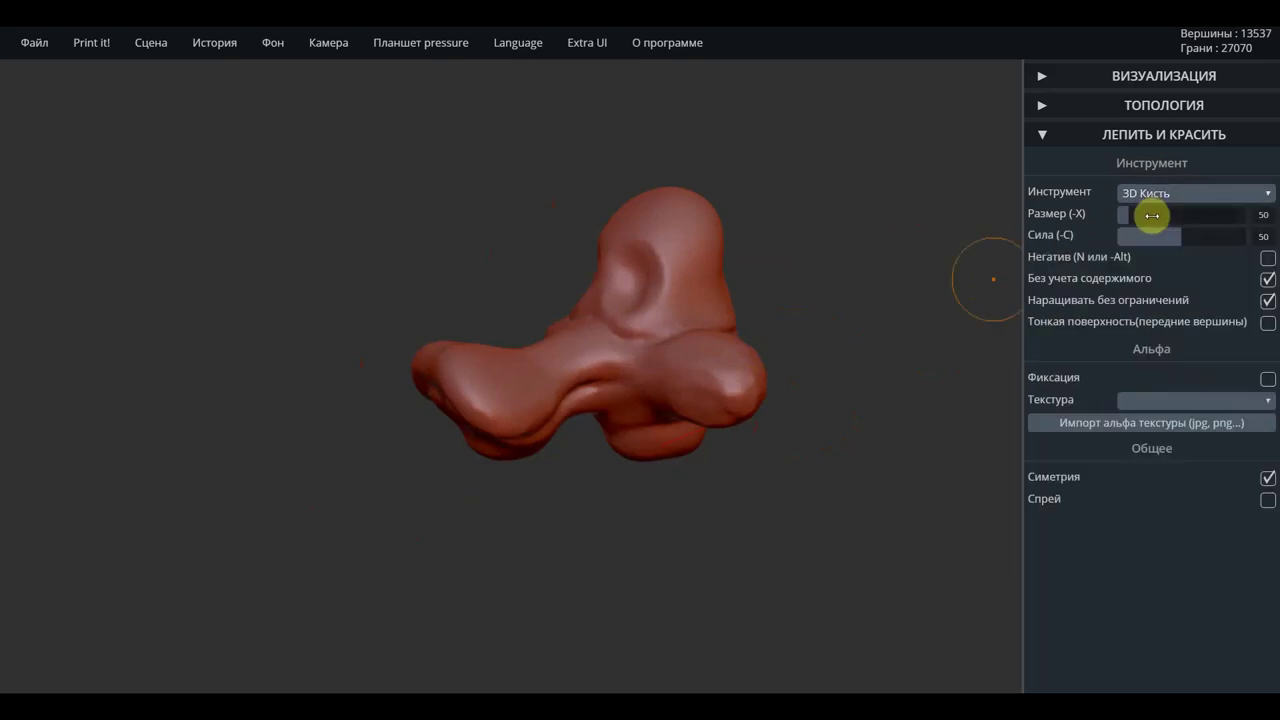
With 3D Кисть, build up above the nostril wings and groove across the bridge base
{"action": "mouse_move", "coordinate": [563, 449]}
{"action": "left_mouse_down"}
{"action": "mouse_move", "coordinate": [627, 554]}
{"action": "mouse_move", "coordinate": [506, 380]}
{"action": "left_mouse_up"}
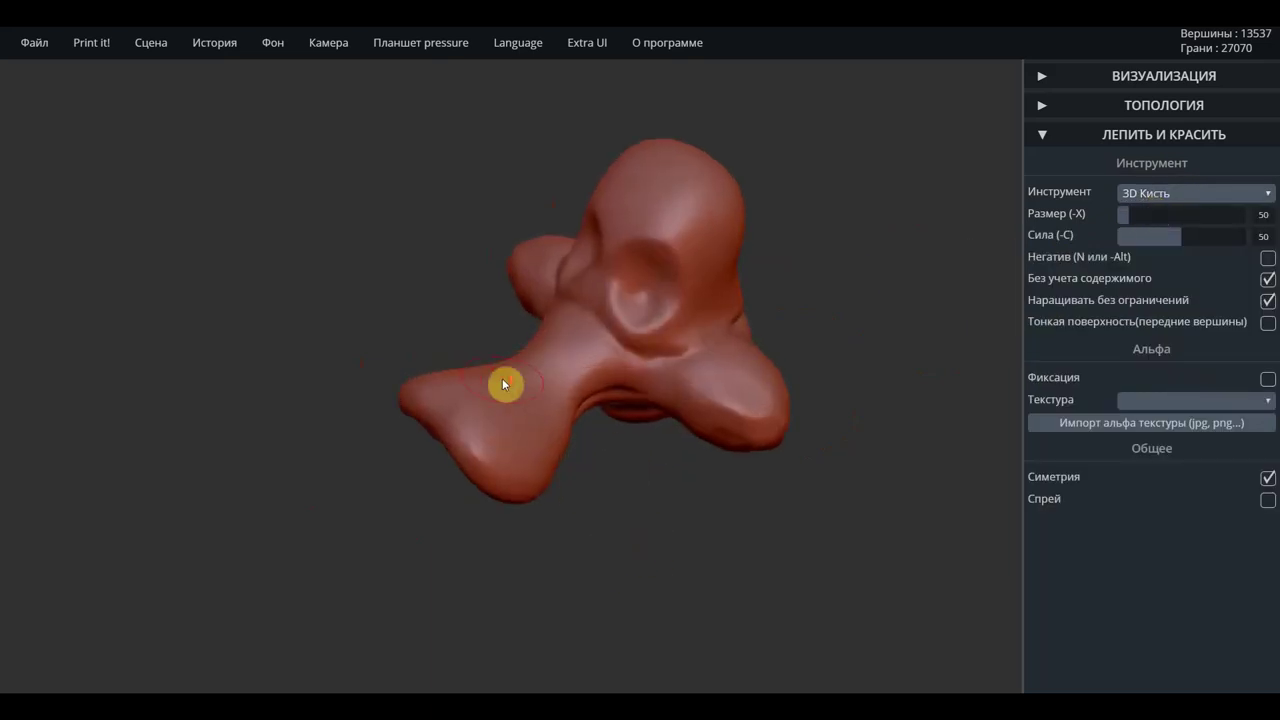
{"action": "scroll", "coordinate": [560, 370], "scroll_direction": "up", "scroll_amount": 3}
{"action": "left_click_drag", "start_coordinate": [617, 360], "coordinate": [589, 400]}
{"action": "mouse_move", "coordinate": [588, 347]}
{"action": "left_mouse_down"}
{"action": "mouse_move", "coordinate": [520, 434]}
{"action": "mouse_move", "coordinate": [614, 317]}
{"action": "mouse_move", "coordinate": [669, 335]}
{"action": "left_mouse_up"}
{"action": "mouse_move", "coordinate": [669, 335]}
{"action": "right_mouse_down"}
{"action": "mouse_move", "coordinate": [714, 397]}
{"action": "mouse_move", "coordinate": [651, 414]}
{"action": "right_mouse_up"}
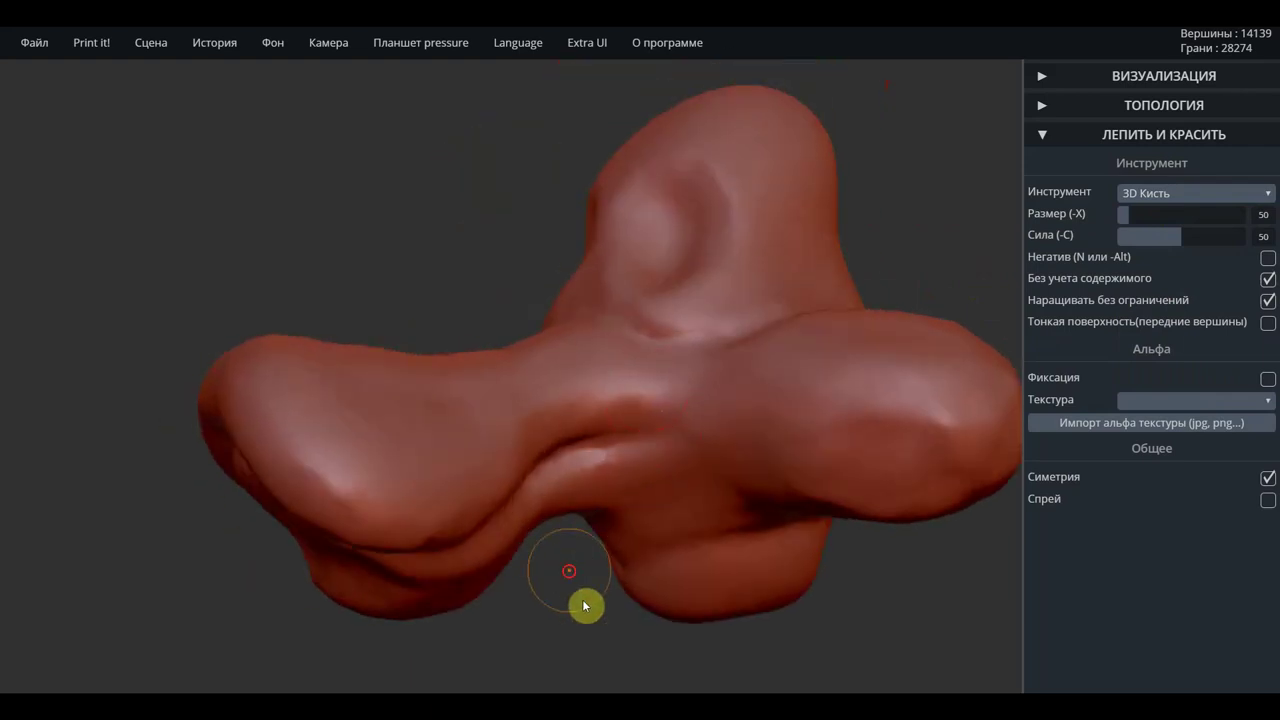
{"action": "left_click_drag", "start_coordinate": [603, 608], "coordinate": [623, 517]}
{"action": "mouse_move", "coordinate": [594, 258]}
{"action": "left_mouse_down"}
{"action": "mouse_move", "coordinate": [651, 291]}
{"action": "mouse_move", "coordinate": [771, 291]}
{"action": "left_mouse_up"}
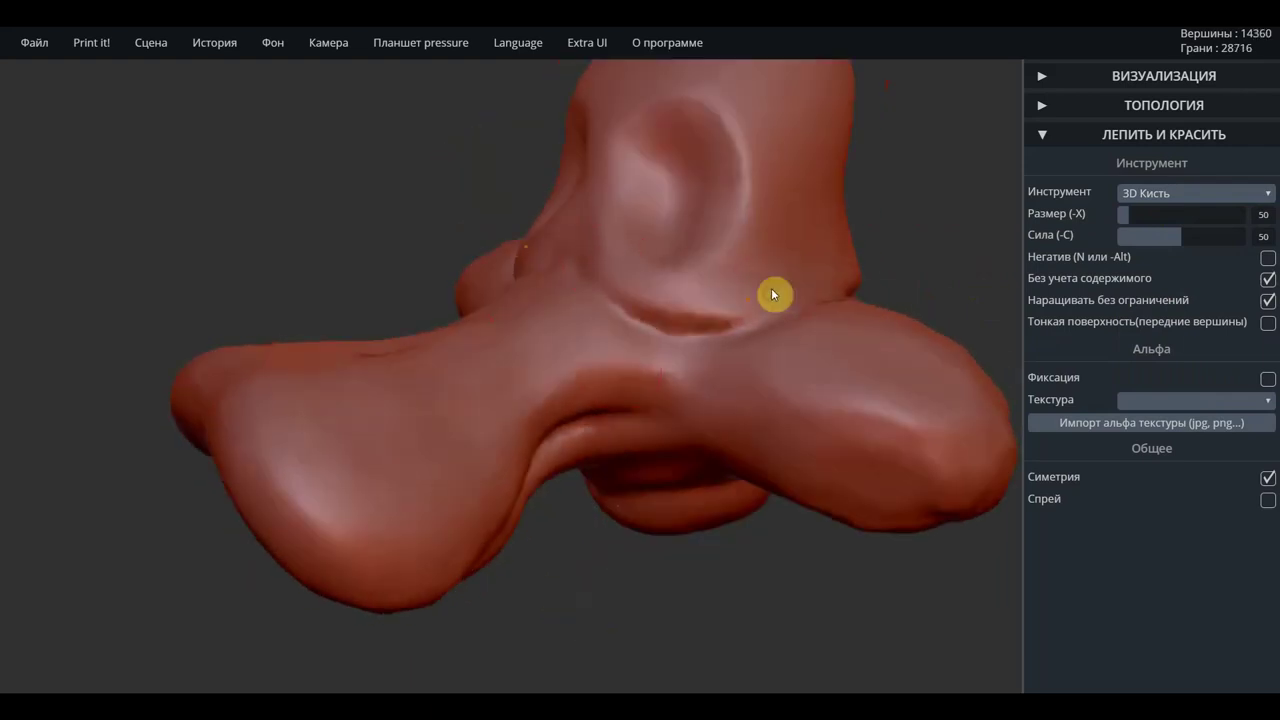
{"action": "left_click", "coordinate": [1195, 195]}
Choose 3D Надуть at size 45 and inflate along the crease and beside the bridge
{"action": "left_click", "coordinate": [1128, 228]}
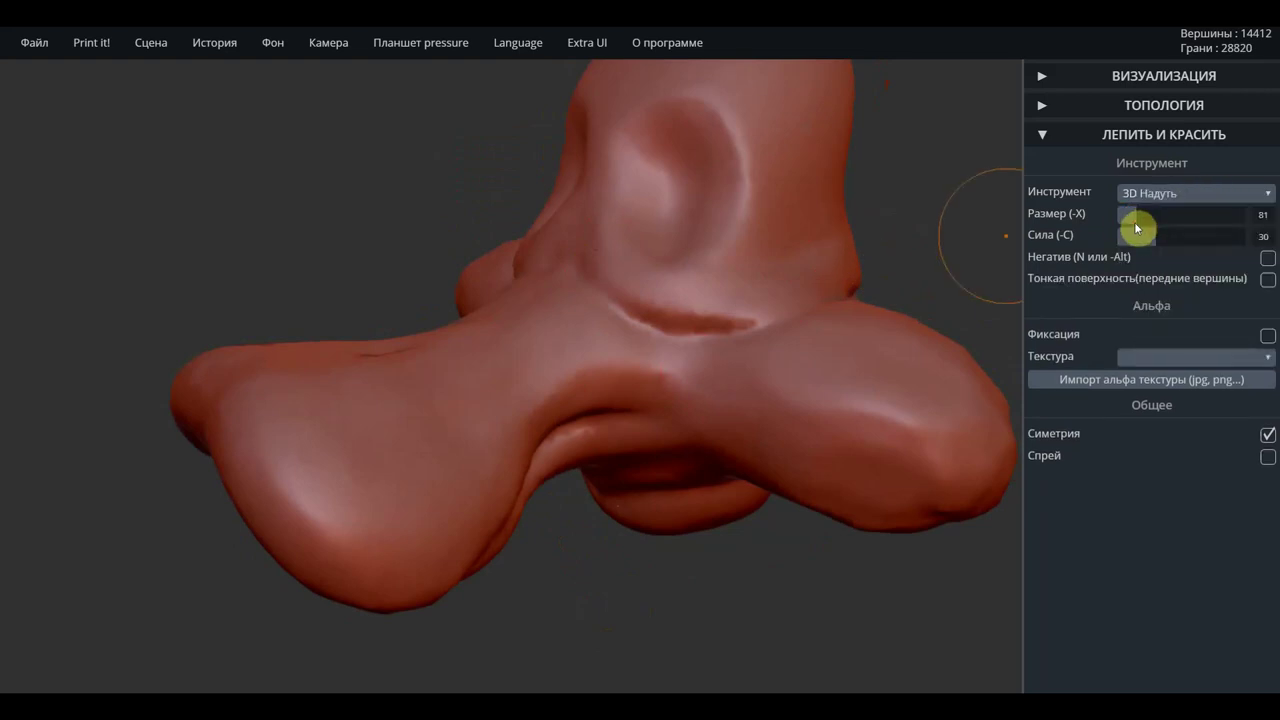
{"action": "left_click_drag", "start_coordinate": [1128, 216], "coordinate": [1125, 216]}
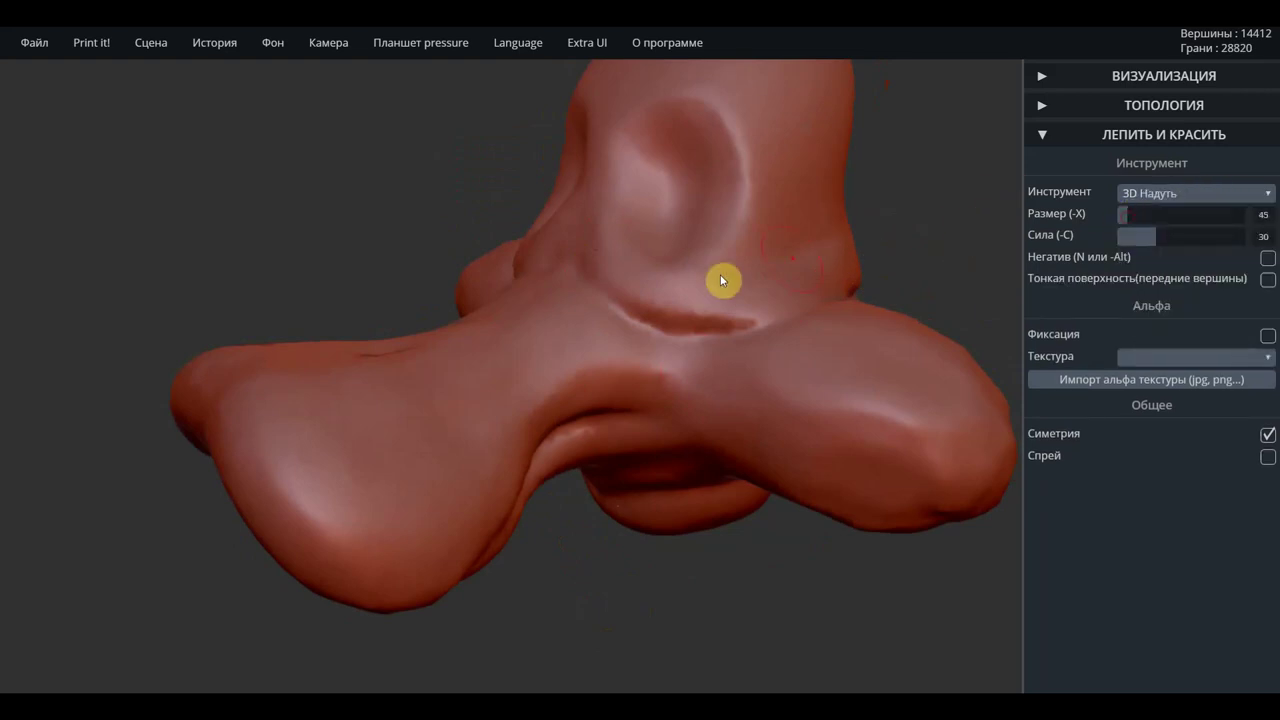
{"action": "mouse_move", "coordinate": [600, 265]}
{"action": "left_mouse_down"}
{"action": "mouse_move", "coordinate": [634, 294]}
{"action": "mouse_move", "coordinate": [749, 306]}
{"action": "mouse_move", "coordinate": [871, 269]}
{"action": "left_mouse_up"}
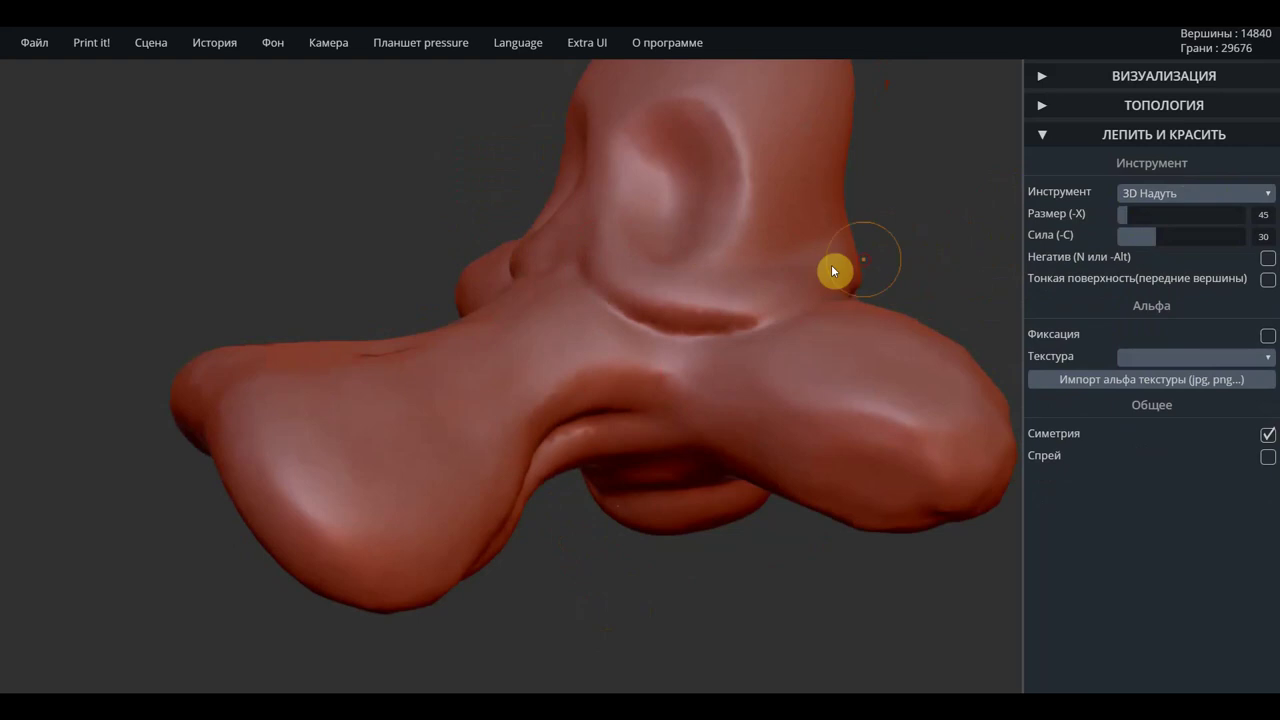
{"action": "left_click_drag", "start_coordinate": [566, 271], "coordinate": [580, 269]}
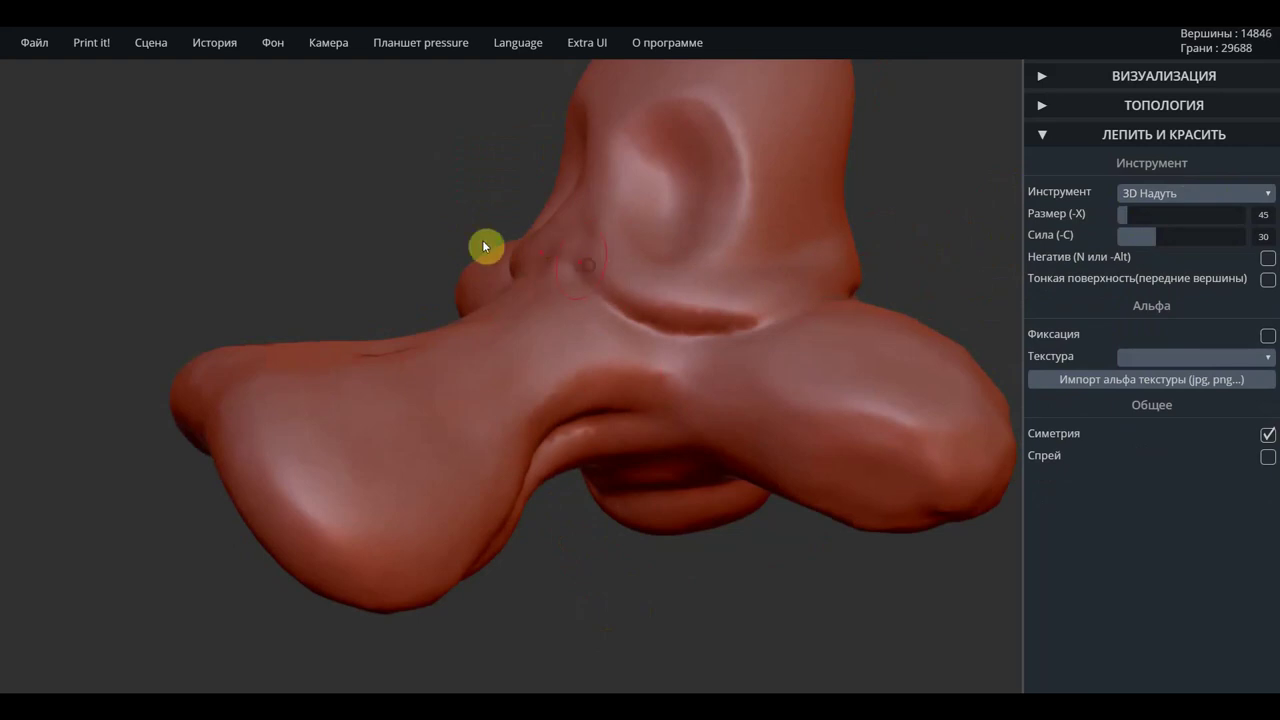
{"action": "left_click_drag", "start_coordinate": [324, 204], "coordinate": [480, 217]}
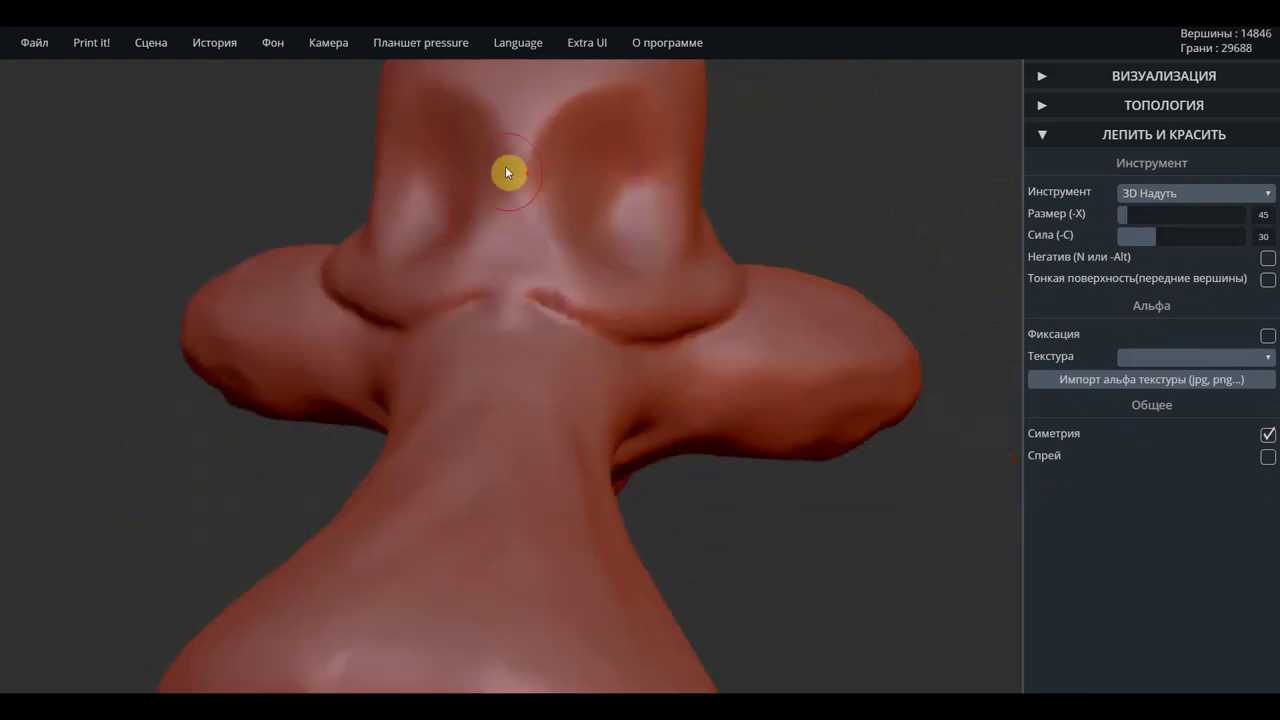
{"action": "right_click_drag", "start_coordinate": [555, 175], "coordinate": [610, 165]}
Inflate the areas on both sides of the bridge from a frontal view
{"action": "left_click_drag", "start_coordinate": [574, 166], "coordinate": [600, 166]}
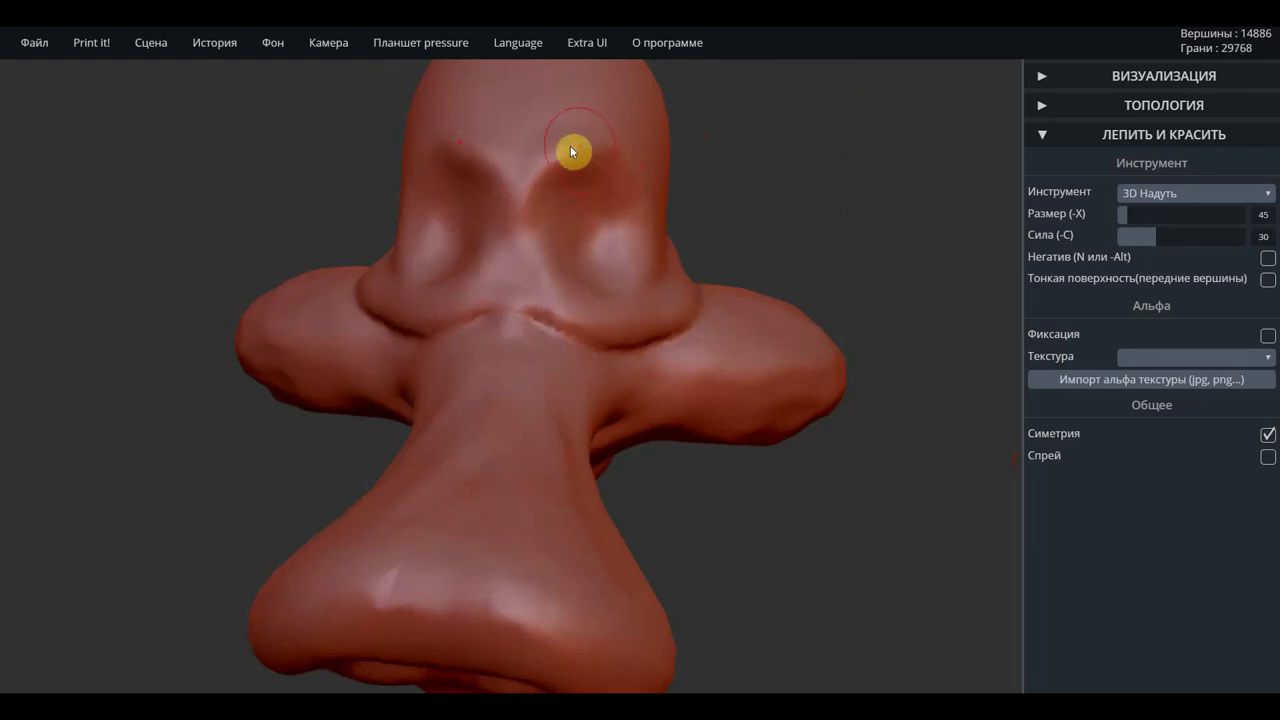
{"action": "mouse_move", "coordinate": [631, 154]}
{"action": "left_mouse_down"}
{"action": "mouse_move", "coordinate": [657, 214]}
{"action": "mouse_move", "coordinate": [633, 182]}
{"action": "left_mouse_up"}
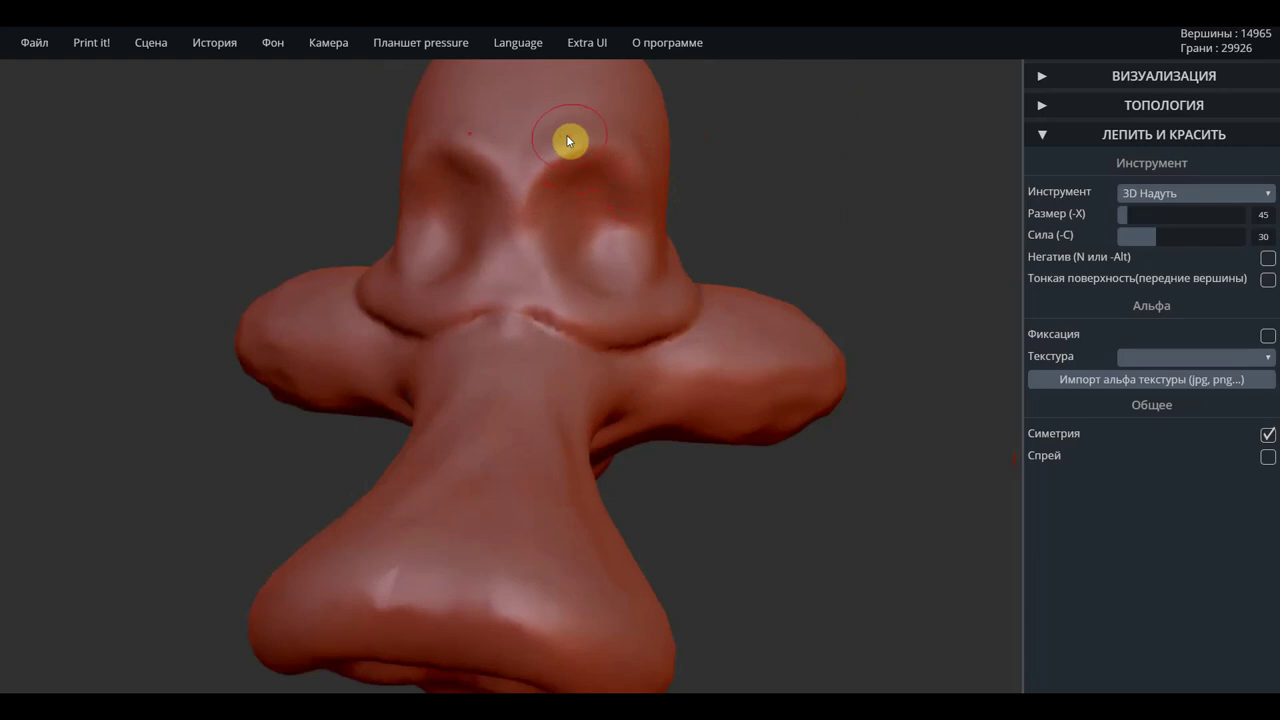
{"action": "scroll", "coordinate": [660, 175], "scroll_direction": "down", "scroll_amount": 3}
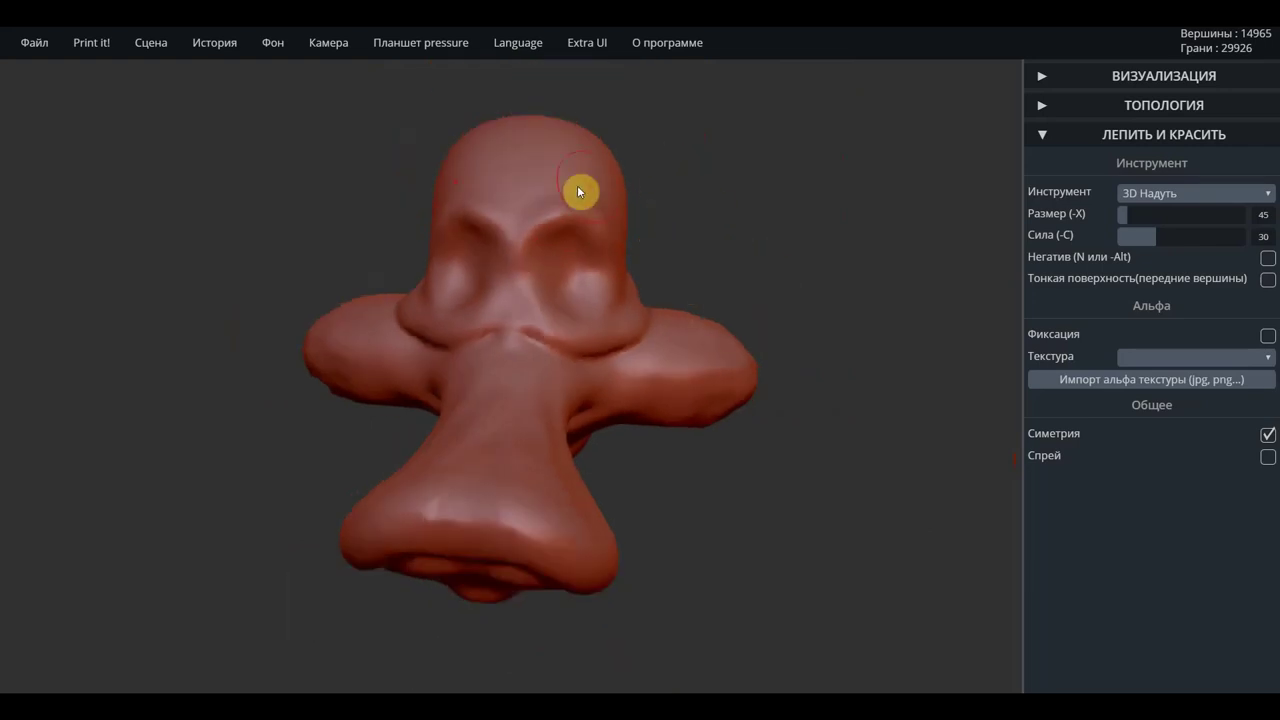
{"action": "scroll", "coordinate": [448, 165], "scroll_direction": "up", "scroll_amount": 1}
{"action": "scroll", "coordinate": [462, 170], "scroll_direction": "up", "scroll_amount": 1}
Puff up strips across the top of the head into a raised ridge
{"action": "mouse_move", "coordinate": [439, 178]}
{"action": "left_mouse_down"}
{"action": "mouse_move", "coordinate": [771, 207]}
{"action": "mouse_move", "coordinate": [478, 208]}
{"action": "left_mouse_up"}
{"action": "mouse_move", "coordinate": [674, 231]}
{"action": "left_mouse_down"}
{"action": "mouse_move", "coordinate": [791, 229]}
{"action": "mouse_move", "coordinate": [489, 220]}
{"action": "left_mouse_up"}
{"action": "mouse_move", "coordinate": [335, 208]}
{"action": "left_mouse_down"}
{"action": "mouse_move", "coordinate": [640, 223]}
{"action": "mouse_move", "coordinate": [397, 220]}
{"action": "mouse_move", "coordinate": [752, 190]}
{"action": "mouse_move", "coordinate": [664, 234]}
{"action": "left_mouse_up"}
{"action": "mouse_move", "coordinate": [562, 201]}
{"action": "left_mouse_down"}
{"action": "mouse_move", "coordinate": [889, 197]}
{"action": "mouse_move", "coordinate": [714, 238]}
{"action": "left_mouse_up"}
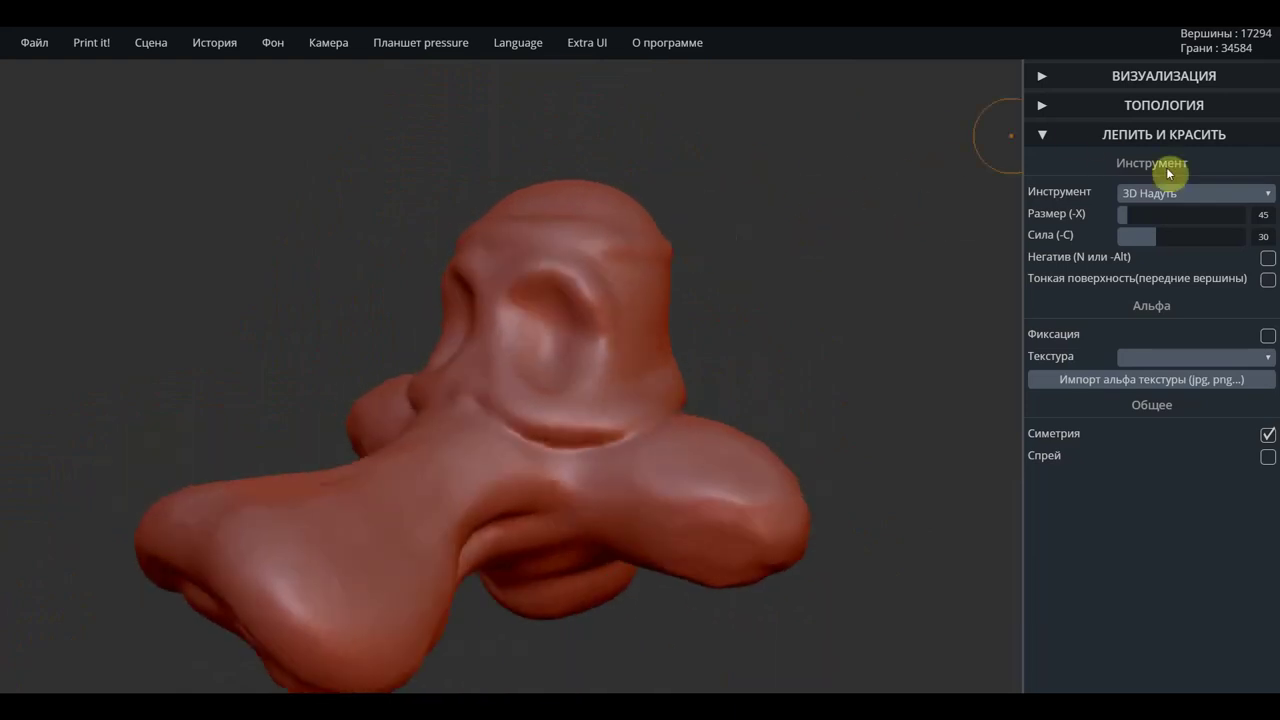
{"action": "left_click", "coordinate": [1174, 199]}
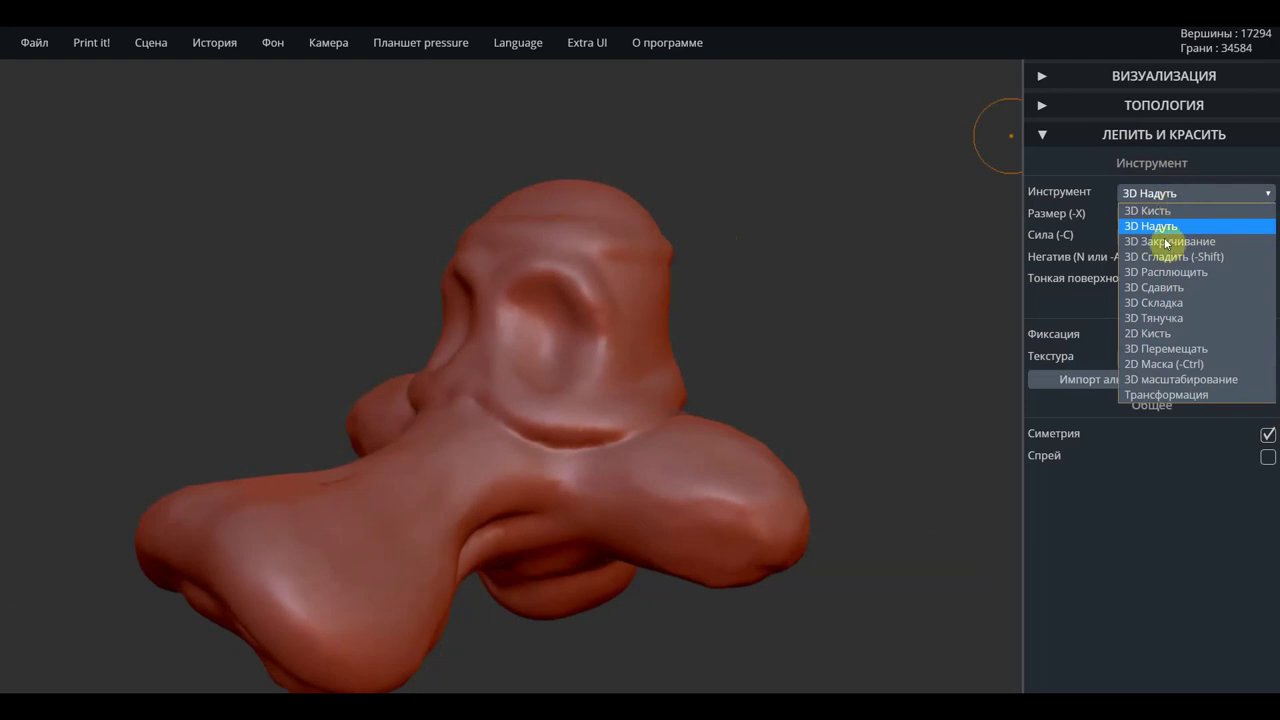
Pull the top of the upper lobe upward into a tip with 3D Тянучка
{"action": "left_click", "coordinate": [1160, 318]}
{"action": "mouse_move", "coordinate": [757, 223]}
{"action": "left_mouse_down"}
{"action": "mouse_move", "coordinate": [612, 232]}
{"action": "mouse_move", "coordinate": [598, 190]}
{"action": "left_mouse_up"}
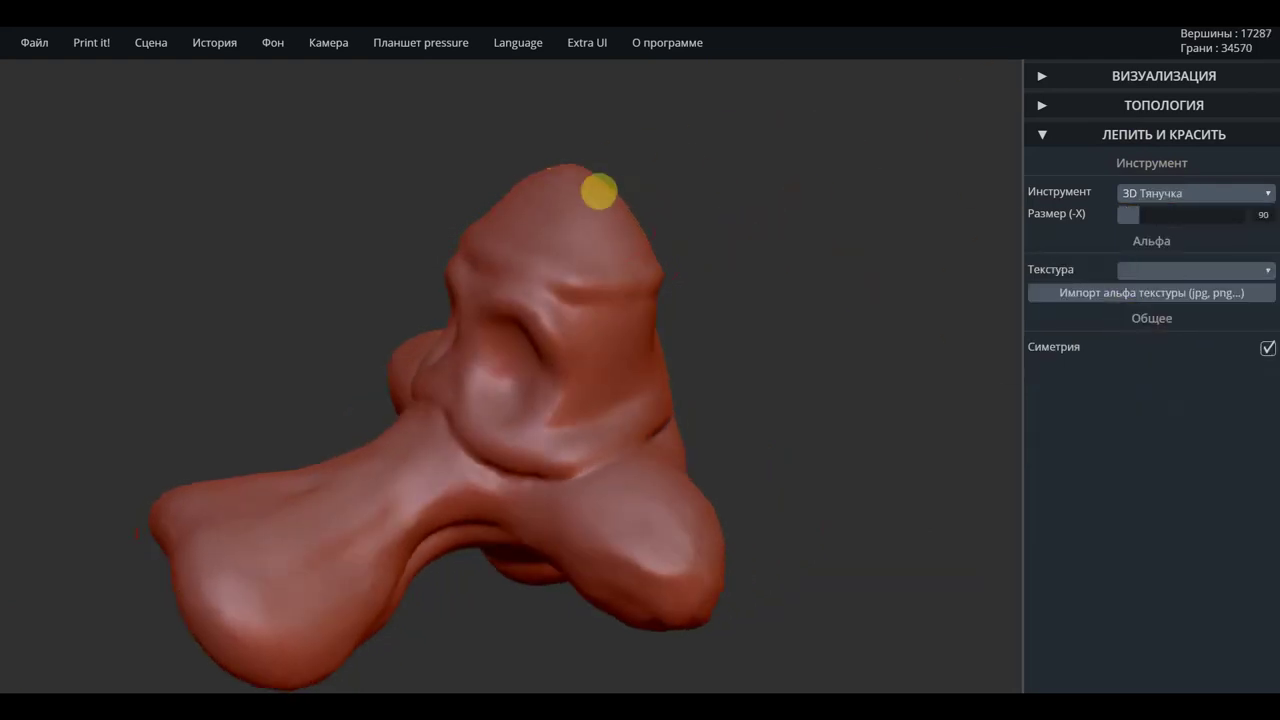
{"action": "left_click_drag", "start_coordinate": [755, 208], "coordinate": [634, 163]}
{"action": "mouse_move", "coordinate": [589, 203]}
{"action": "left_mouse_down"}
{"action": "mouse_move", "coordinate": [609, 206]}
{"action": "mouse_move", "coordinate": [609, 189]}
{"action": "left_mouse_up"}
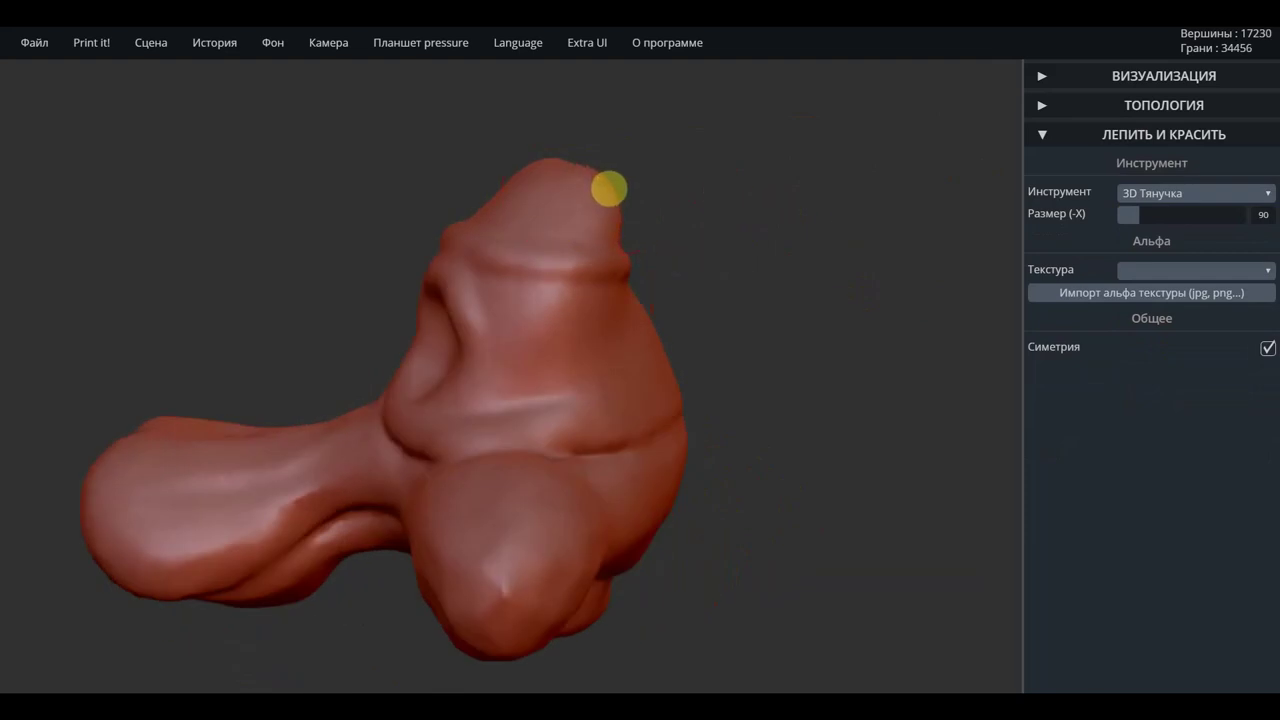
{"action": "scroll", "coordinate": [668, 320], "scroll_direction": "down", "scroll_amount": 4}
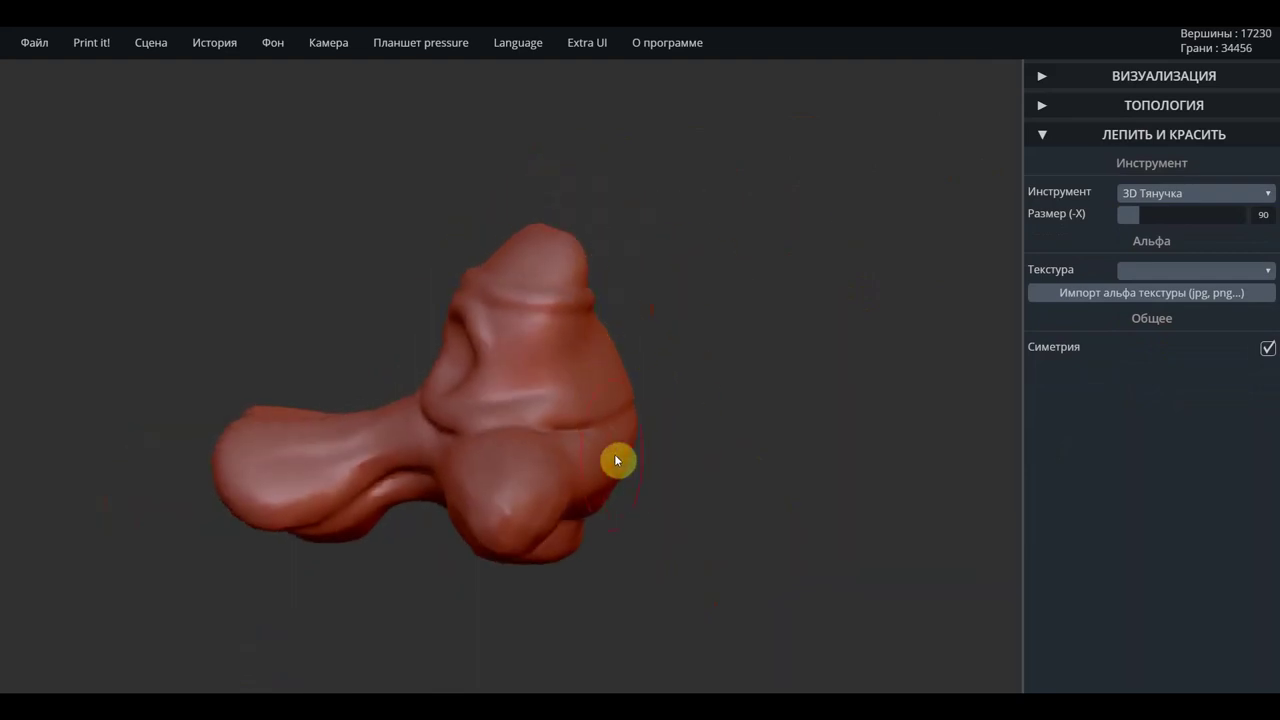
{"action": "scroll", "coordinate": [613, 450], "scroll_direction": "down", "scroll_amount": 1}
Stretch the side edges of the lower and upper lobes outward
{"action": "left_click_drag", "start_coordinate": [587, 462], "coordinate": [594, 464]}
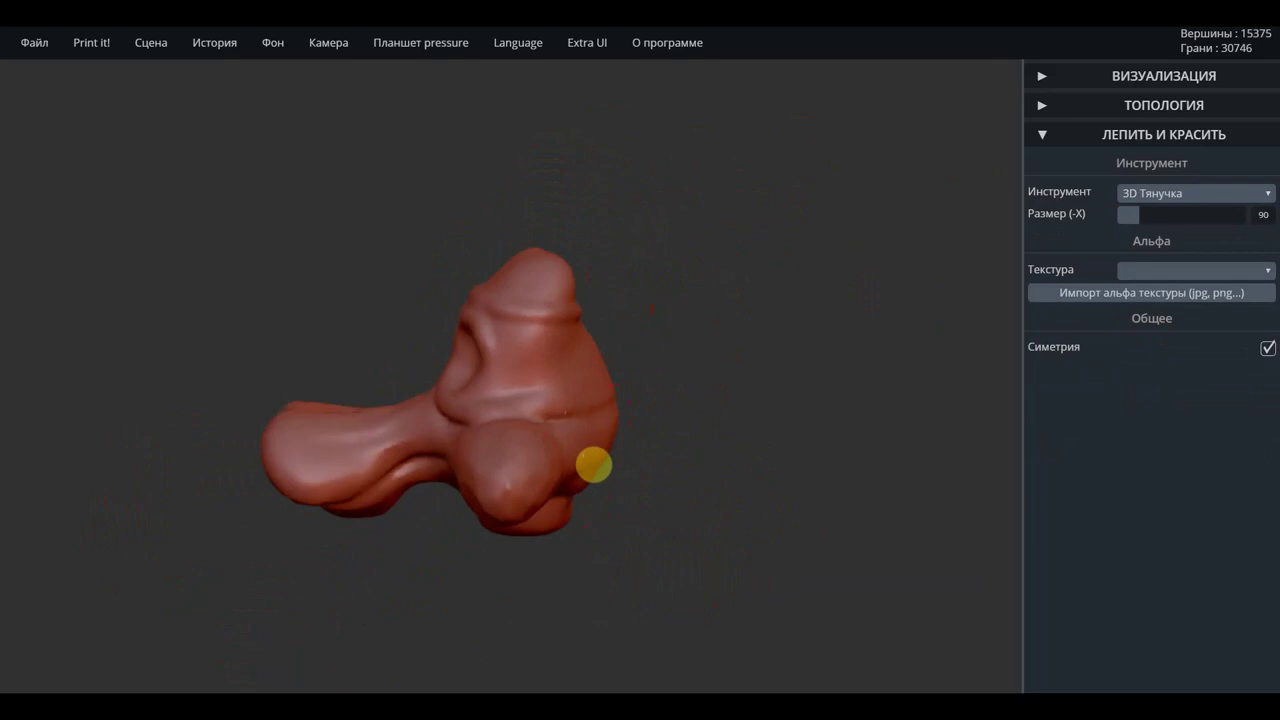
{"action": "mouse_move", "coordinate": [613, 436]}
{"action": "left_mouse_down"}
{"action": "mouse_move", "coordinate": [599, 382]}
{"action": "mouse_move", "coordinate": [599, 448]}
{"action": "mouse_move", "coordinate": [604, 439]}
{"action": "left_mouse_up"}
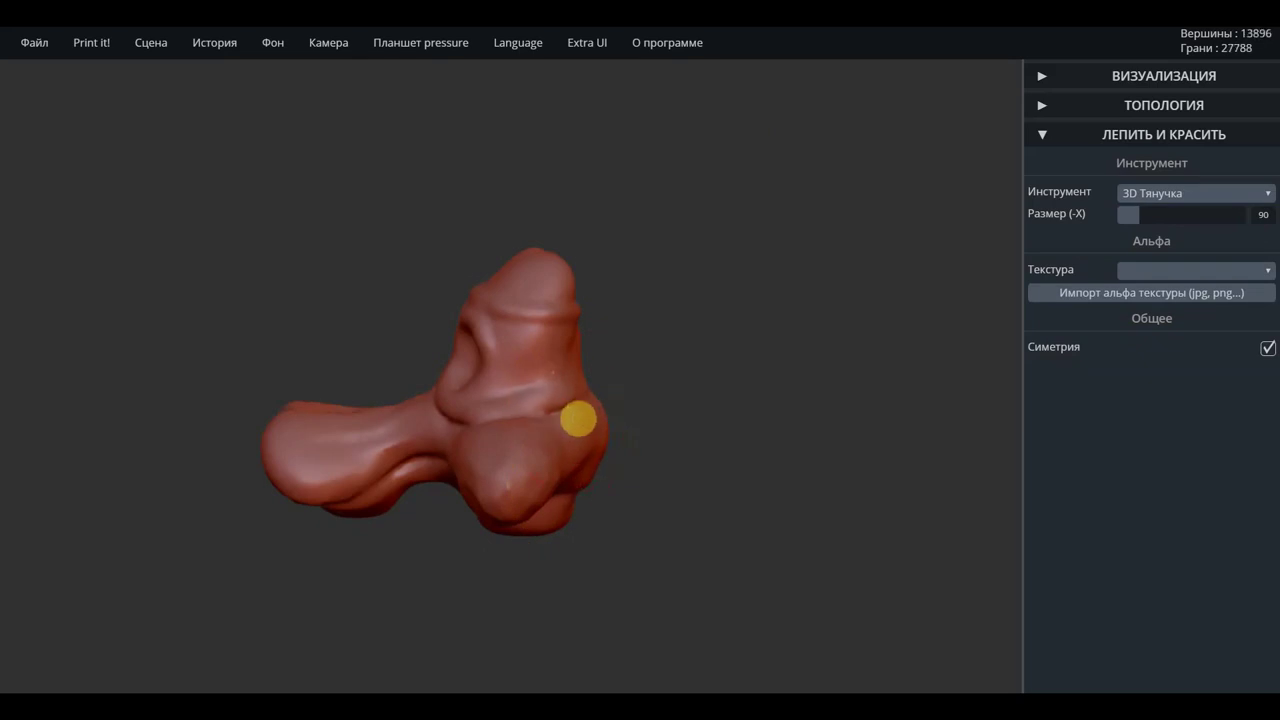
{"action": "left_click_drag", "start_coordinate": [587, 401], "coordinate": [803, 350]}
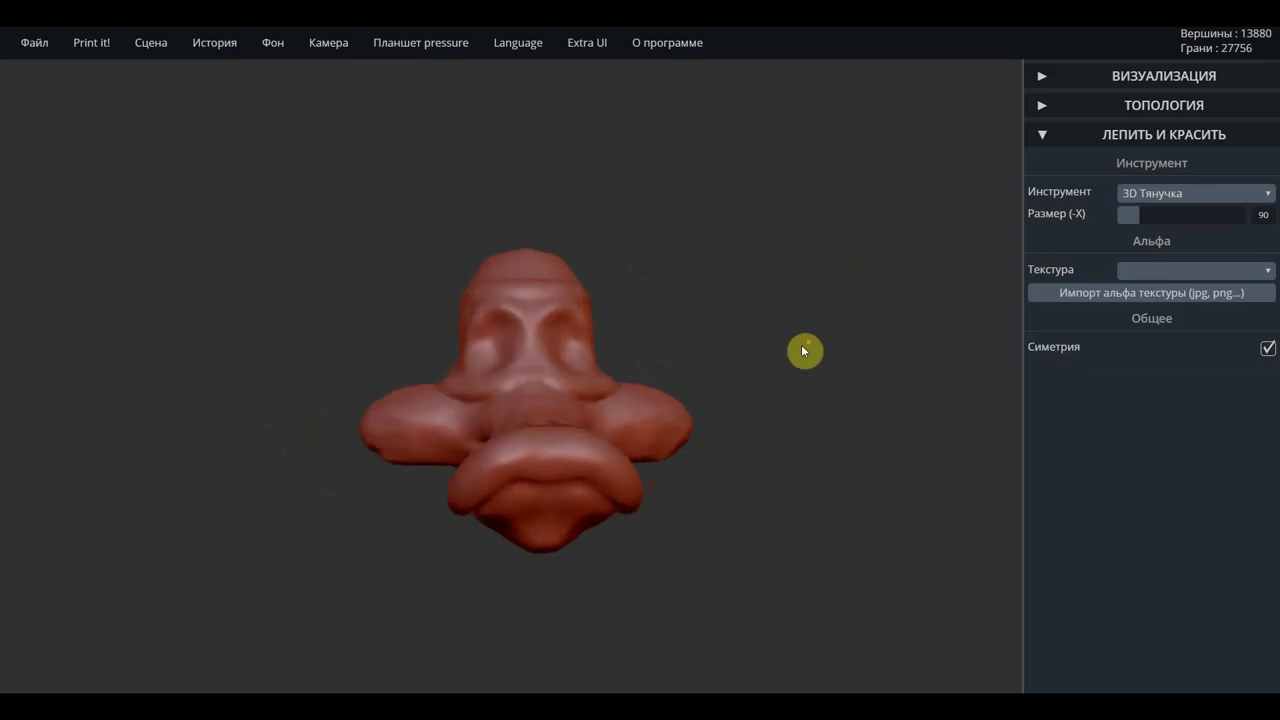
{"action": "scroll", "coordinate": [803, 350], "scroll_direction": "up", "scroll_amount": 1}
{"action": "scroll", "coordinate": [805, 353], "scroll_direction": "up", "scroll_amount": 2}
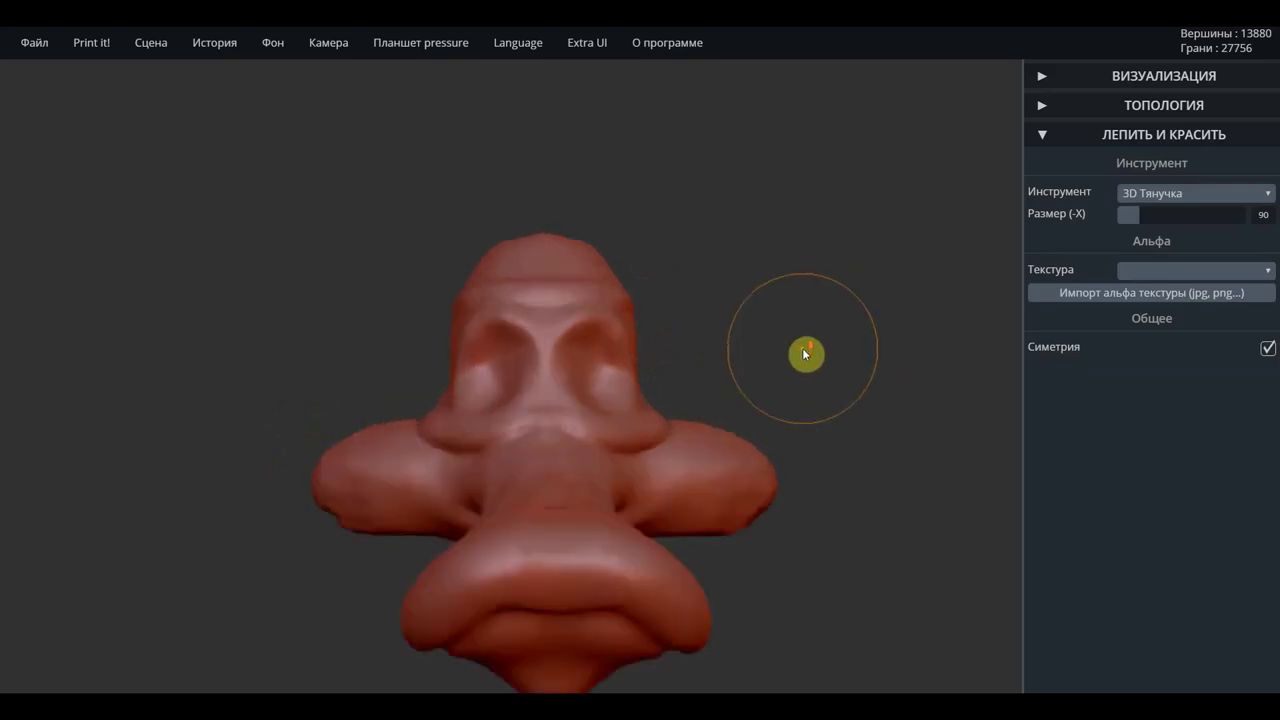
{"action": "scroll", "coordinate": [805, 353], "scroll_direction": "down", "scroll_amount": 1}
{"action": "scroll", "coordinate": [822, 364], "scroll_direction": "down", "scroll_amount": 1}
Refine the head's top into a rounded peak, checking it from a three-quarter view
{"action": "left_click_drag", "start_coordinate": [482, 276], "coordinate": [499, 293]}
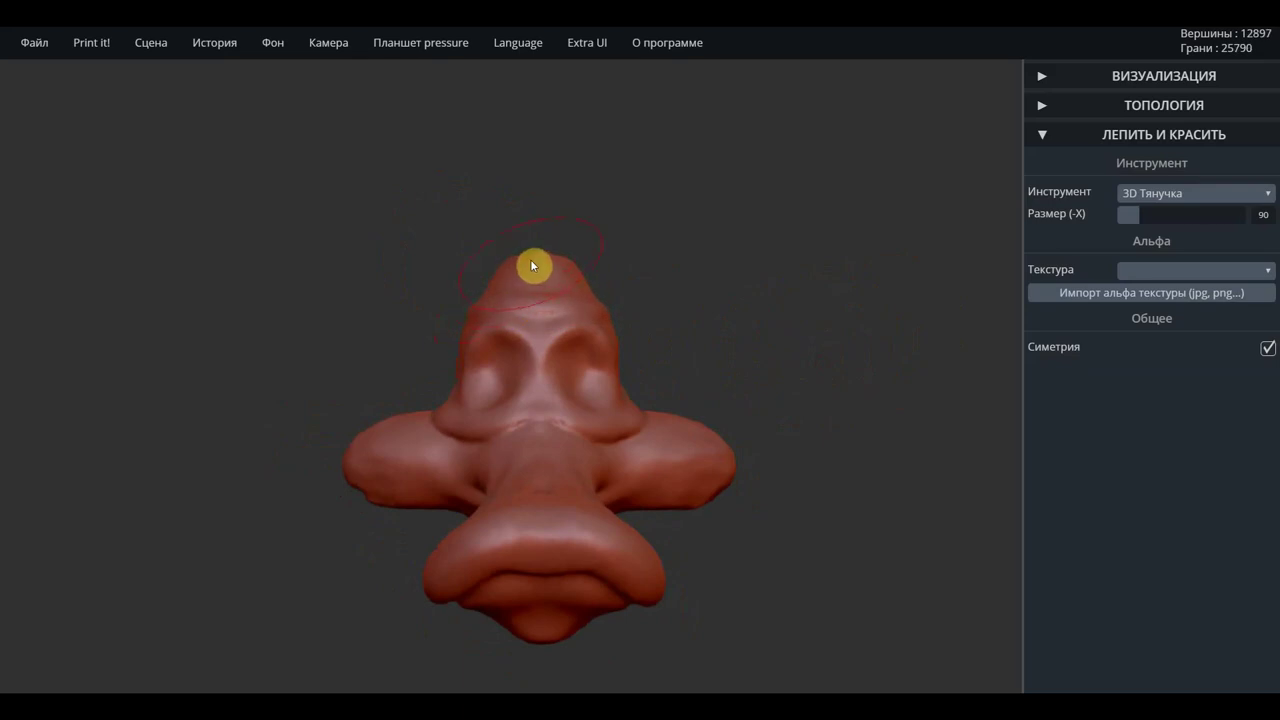
{"action": "left_click_drag", "start_coordinate": [531, 266], "coordinate": [541, 267]}
{"action": "left_click_drag", "start_coordinate": [746, 303], "coordinate": [449, 289]}
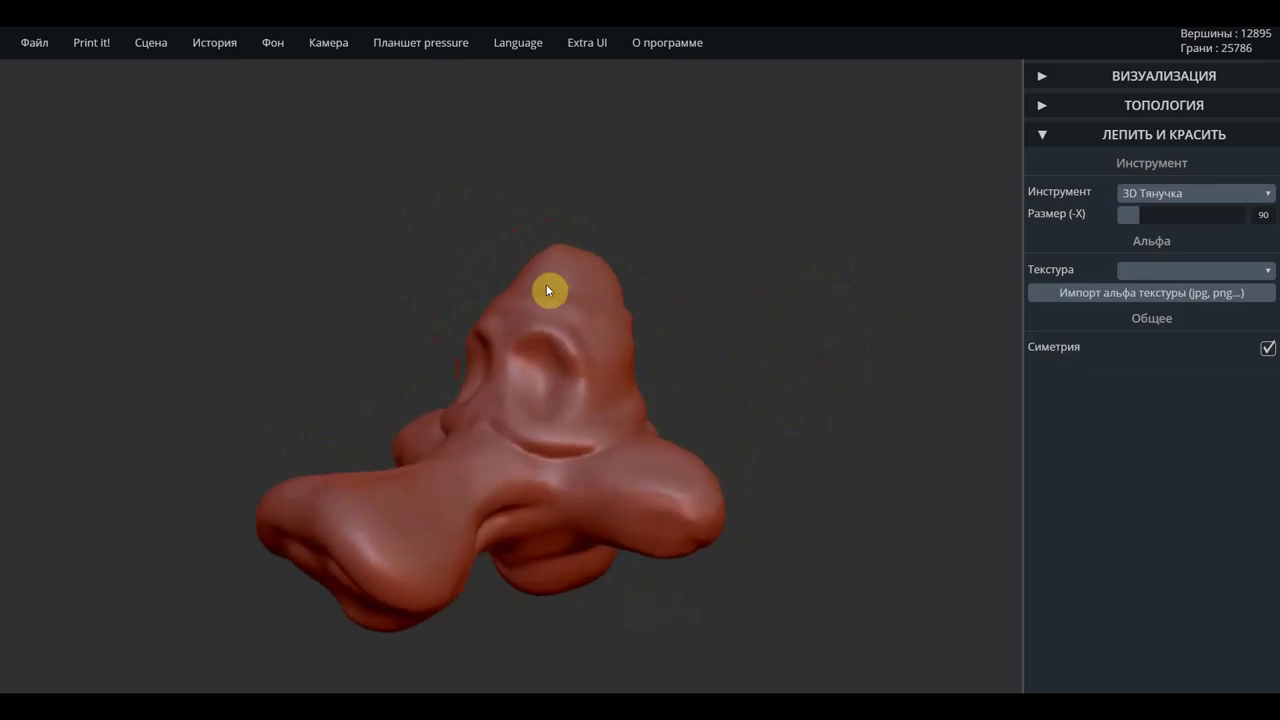
{"action": "scroll", "coordinate": [700, 360], "scroll_direction": "down", "scroll_amount": 3}
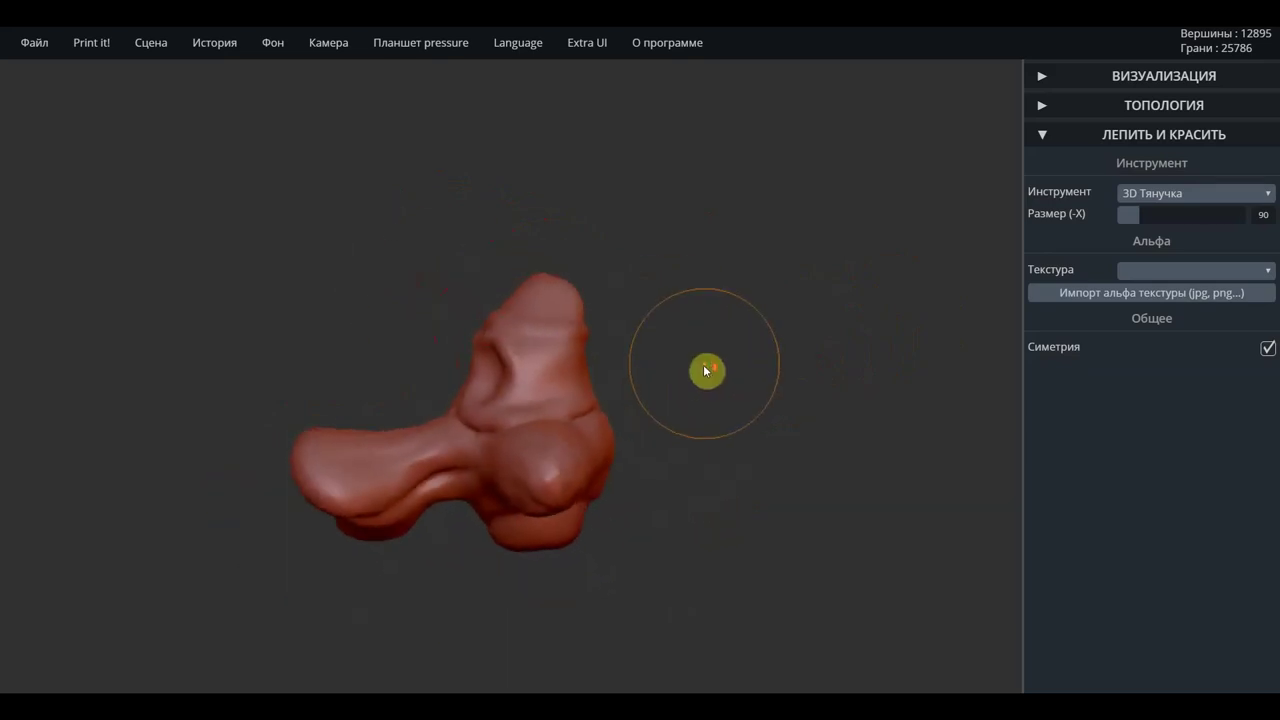
{"action": "mouse_move", "coordinate": [723, 429]}
{"action": "left_mouse_down"}
{"action": "mouse_move", "coordinate": [685, 410]}
{"action": "mouse_move", "coordinate": [849, 420]}
{"action": "mouse_move", "coordinate": [771, 423]}
{"action": "mouse_move", "coordinate": [760, 317]}
{"action": "mouse_move", "coordinate": [779, 245]}
{"action": "mouse_move", "coordinate": [820, 346]}
{"action": "mouse_move", "coordinate": [863, 397]}
{"action": "mouse_move", "coordinate": [740, 444]}
{"action": "left_mouse_up"}
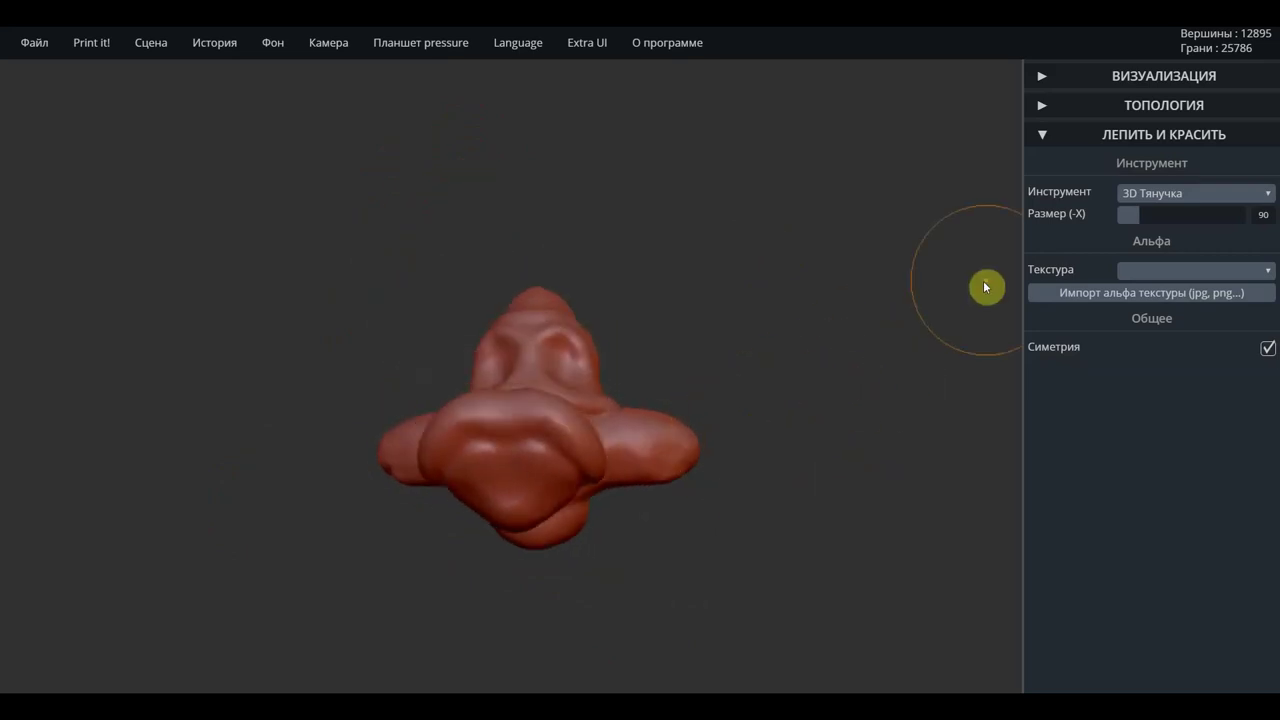
{"action": "left_click", "coordinate": [1158, 200]}
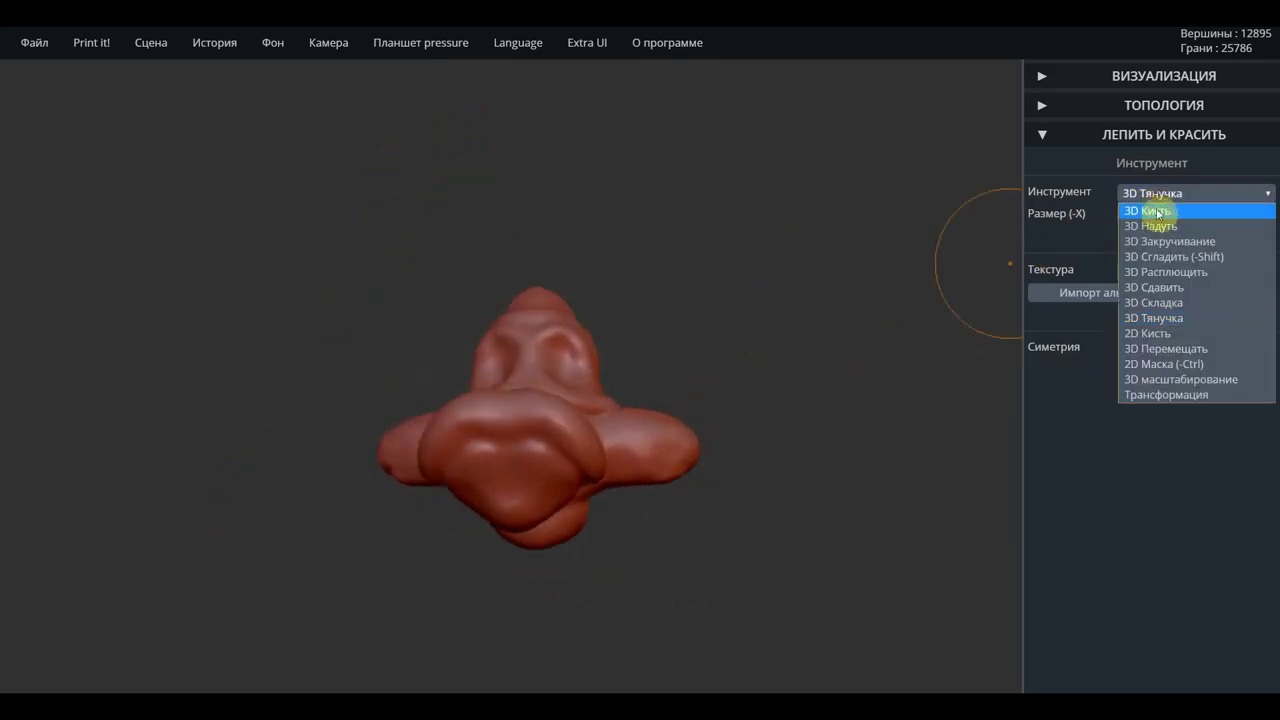
Carve symmetric dents into the front of the upper lobe with 3D Кисть at strength 25
{"action": "left_click", "coordinate": [1156, 214]}
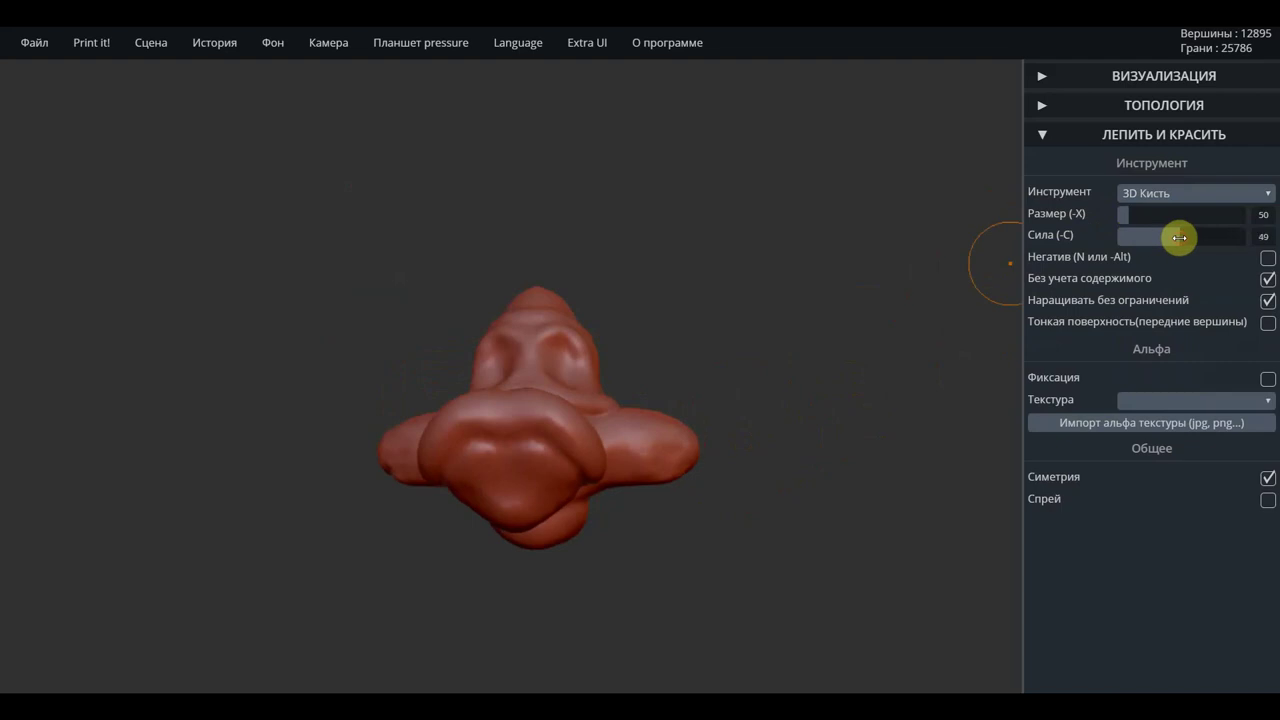
{"action": "left_click_drag", "start_coordinate": [1157, 238], "coordinate": [1149, 238]}
{"action": "left_click_drag", "start_coordinate": [785, 425], "coordinate": [487, 314]}
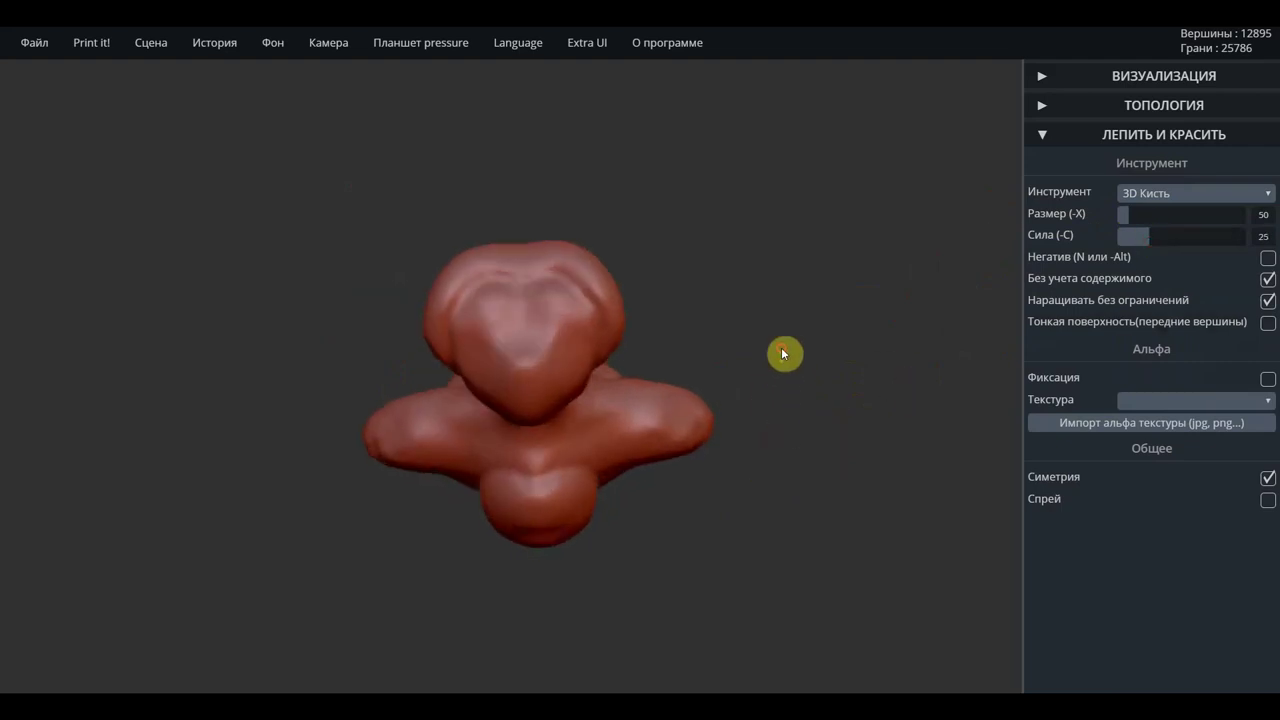
{"action": "scroll", "coordinate": [487, 314], "scroll_direction": "up", "scroll_amount": 1}
{"action": "scroll", "coordinate": [500, 317], "scroll_direction": "up", "scroll_amount": 3}
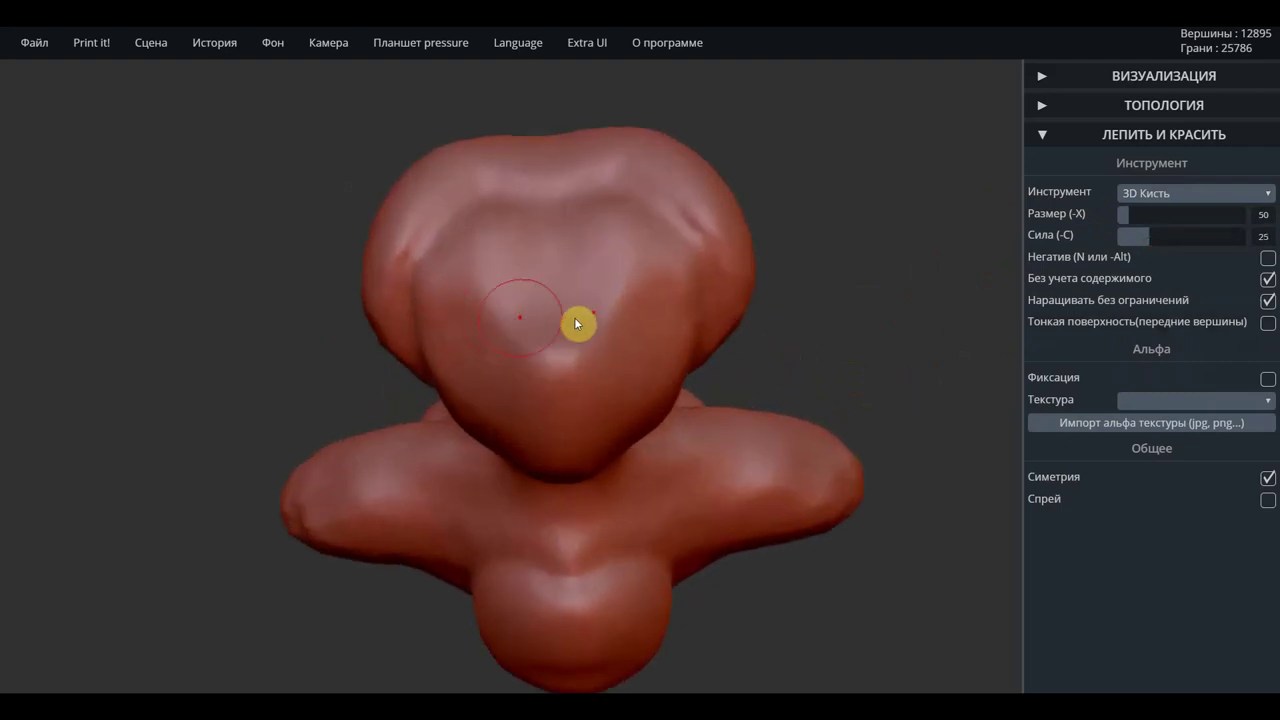
{"action": "mouse_move", "coordinate": [513, 329]}
{"action": "left_mouse_down"}
{"action": "mouse_move", "coordinate": [503, 374]}
{"action": "mouse_move", "coordinate": [491, 297]}
{"action": "mouse_move", "coordinate": [448, 400]}
{"action": "left_mouse_up"}
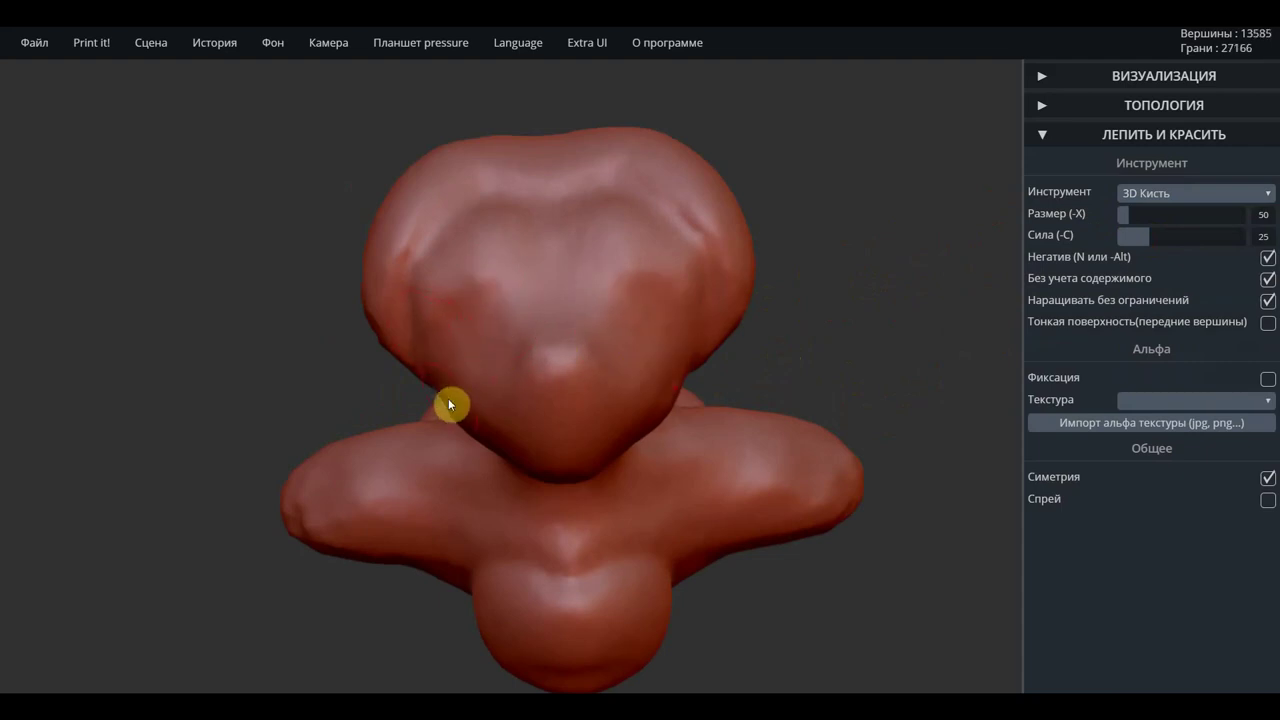
{"action": "mouse_move", "coordinate": [432, 348]}
{"action": "left_mouse_down"}
{"action": "mouse_move", "coordinate": [528, 354]}
{"action": "mouse_move", "coordinate": [543, 394]}
{"action": "left_mouse_up"}
Toggle Негатив to raise a central ridge, undo the forehead stroke, and shrink the brush
{"action": "key", "text": "n"}
{"action": "left_click_drag", "start_coordinate": [520, 331], "coordinate": [580, 394]}
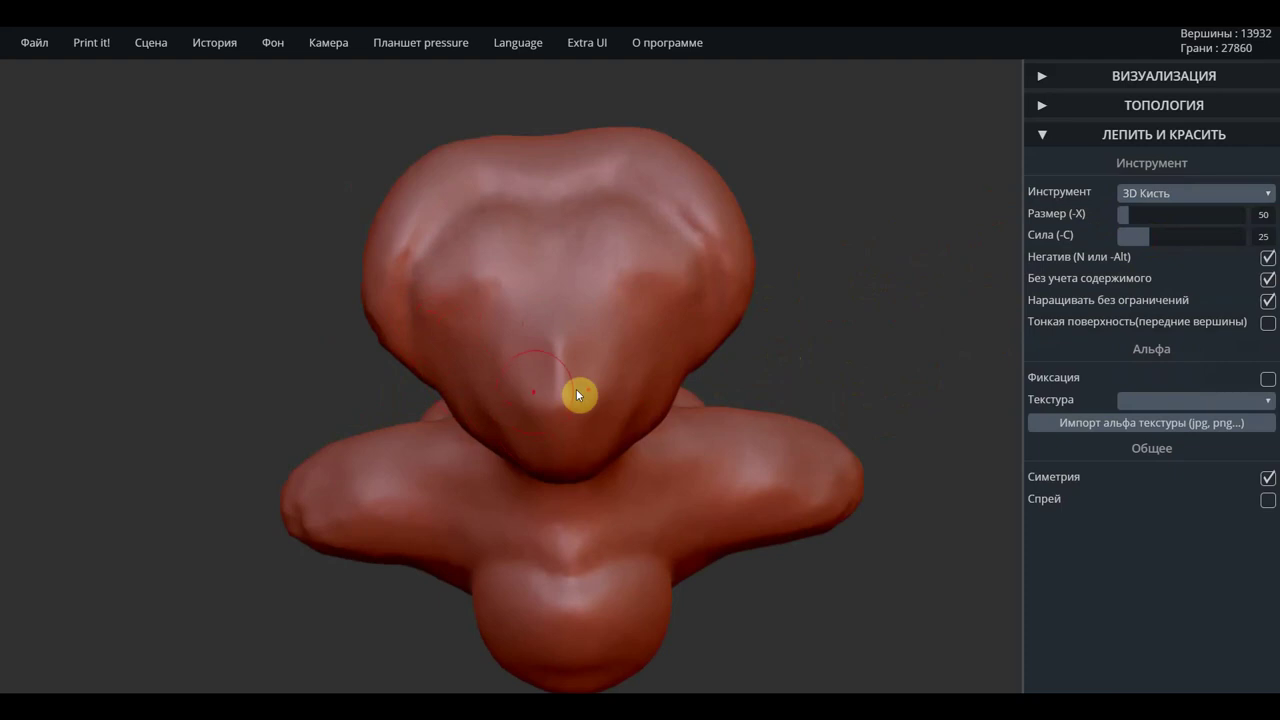
{"action": "mouse_move", "coordinate": [816, 351]}
{"action": "left_mouse_down"}
{"action": "mouse_move", "coordinate": [508, 457]}
{"action": "mouse_move", "coordinate": [780, 457]}
{"action": "mouse_move", "coordinate": [670, 304]}
{"action": "mouse_move", "coordinate": [531, 308]}
{"action": "left_mouse_up"}
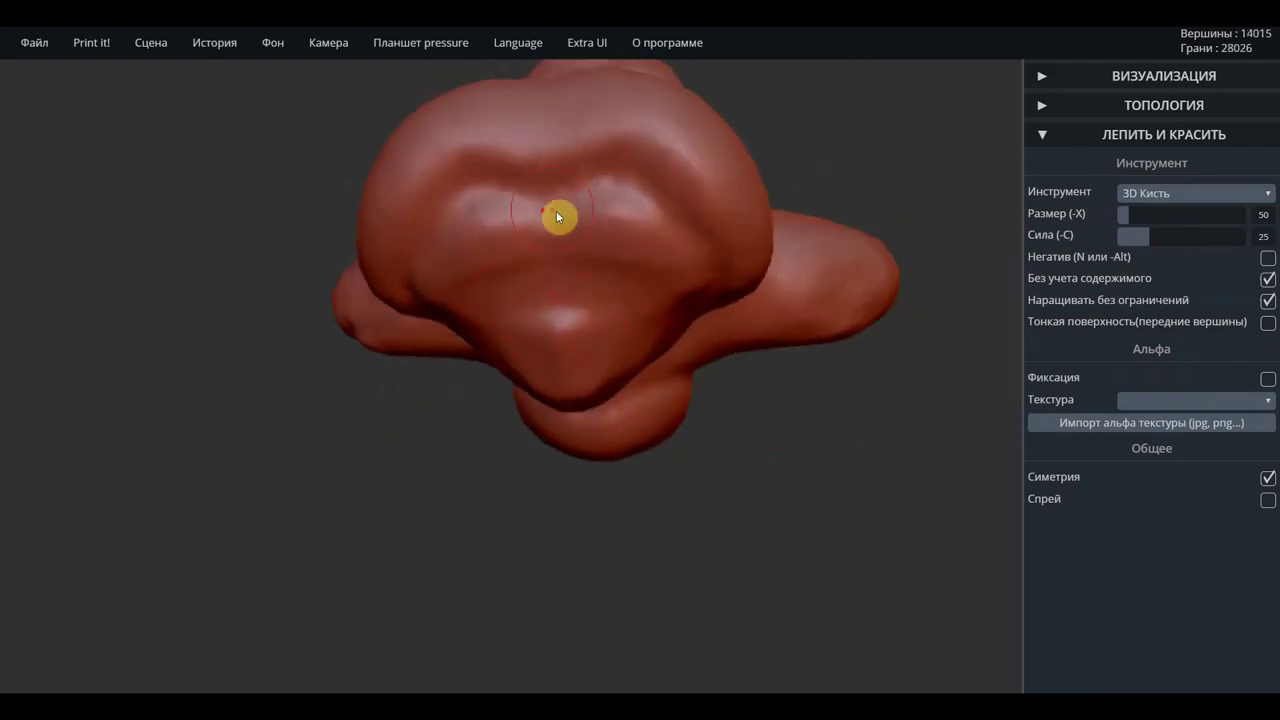
{"action": "left_click_drag", "start_coordinate": [492, 193], "coordinate": [566, 184]}
{"action": "key", "text": "ctrl+z"}
{"action": "key", "text": "x"}
{"action": "key", "text": "x"}
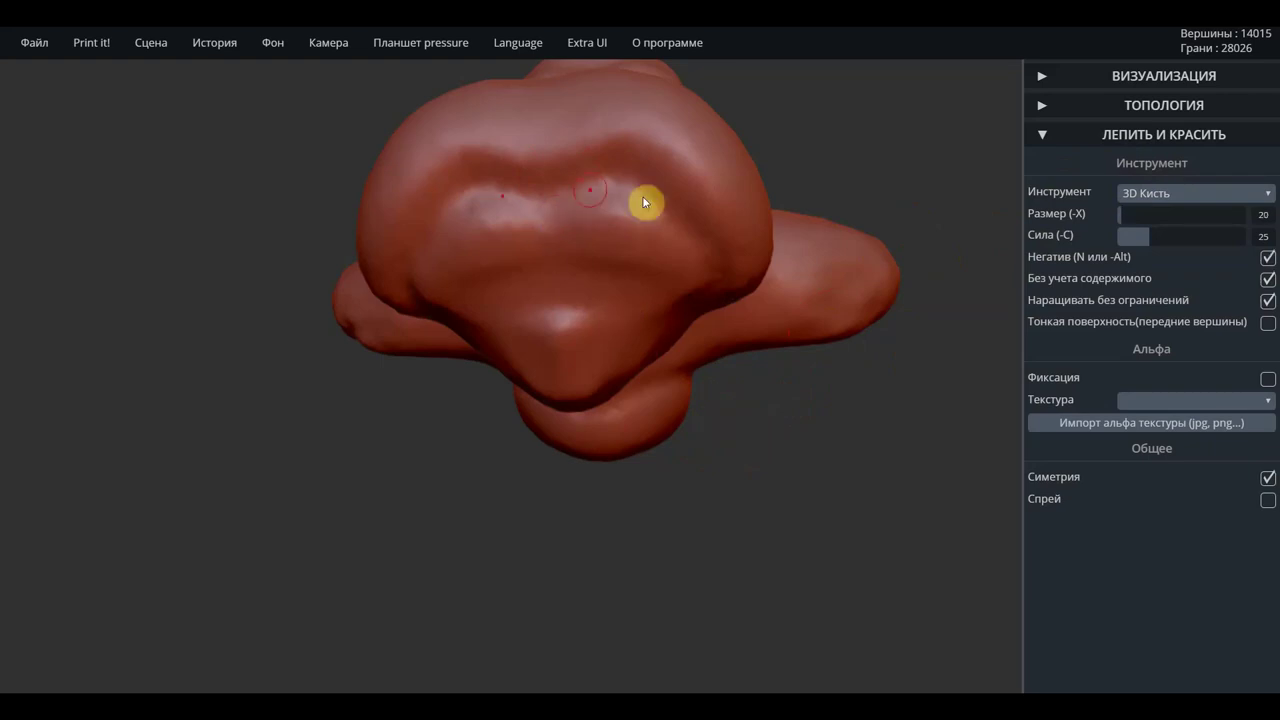
Carve a deep groove across the upper mesh, extending it toward the left
{"action": "left_click_drag", "start_coordinate": [650, 185], "coordinate": [528, 195]}
{"action": "mouse_move", "coordinate": [604, 160]}
{"action": "left_mouse_down"}
{"action": "mouse_move", "coordinate": [520, 189]}
{"action": "mouse_move", "coordinate": [657, 189]}
{"action": "mouse_move", "coordinate": [734, 260]}
{"action": "mouse_move", "coordinate": [716, 276]}
{"action": "left_mouse_up"}
{"action": "mouse_move", "coordinate": [620, 186]}
{"action": "left_mouse_down"}
{"action": "mouse_move", "coordinate": [500, 191]}
{"action": "mouse_move", "coordinate": [437, 234]}
{"action": "mouse_move", "coordinate": [426, 286]}
{"action": "left_mouse_up"}
{"action": "key", "text": "n"}
Sculpt the nostril-wing lobe and carve a groove across the lower lobe's front
{"action": "mouse_move", "coordinate": [779, 373]}
{"action": "left_mouse_down"}
{"action": "mouse_move", "coordinate": [726, 237]}
{"action": "mouse_move", "coordinate": [620, 236]}
{"action": "left_mouse_up"}
{"action": "mouse_move", "coordinate": [761, 261]}
{"action": "left_mouse_down"}
{"action": "mouse_move", "coordinate": [666, 151]}
{"action": "mouse_move", "coordinate": [717, 203]}
{"action": "mouse_move", "coordinate": [662, 160]}
{"action": "mouse_move", "coordinate": [734, 251]}
{"action": "mouse_move", "coordinate": [649, 149]}
{"action": "mouse_move", "coordinate": [734, 238]}
{"action": "left_mouse_up"}
{"action": "key", "text": "n"}
{"action": "mouse_move", "coordinate": [508, 360]}
{"action": "left_mouse_down"}
{"action": "mouse_move", "coordinate": [437, 386]}
{"action": "mouse_move", "coordinate": [534, 486]}
{"action": "mouse_move", "coordinate": [380, 526]}
{"action": "mouse_move", "coordinate": [425, 541]}
{"action": "mouse_move", "coordinate": [521, 486]}
{"action": "left_mouse_up"}
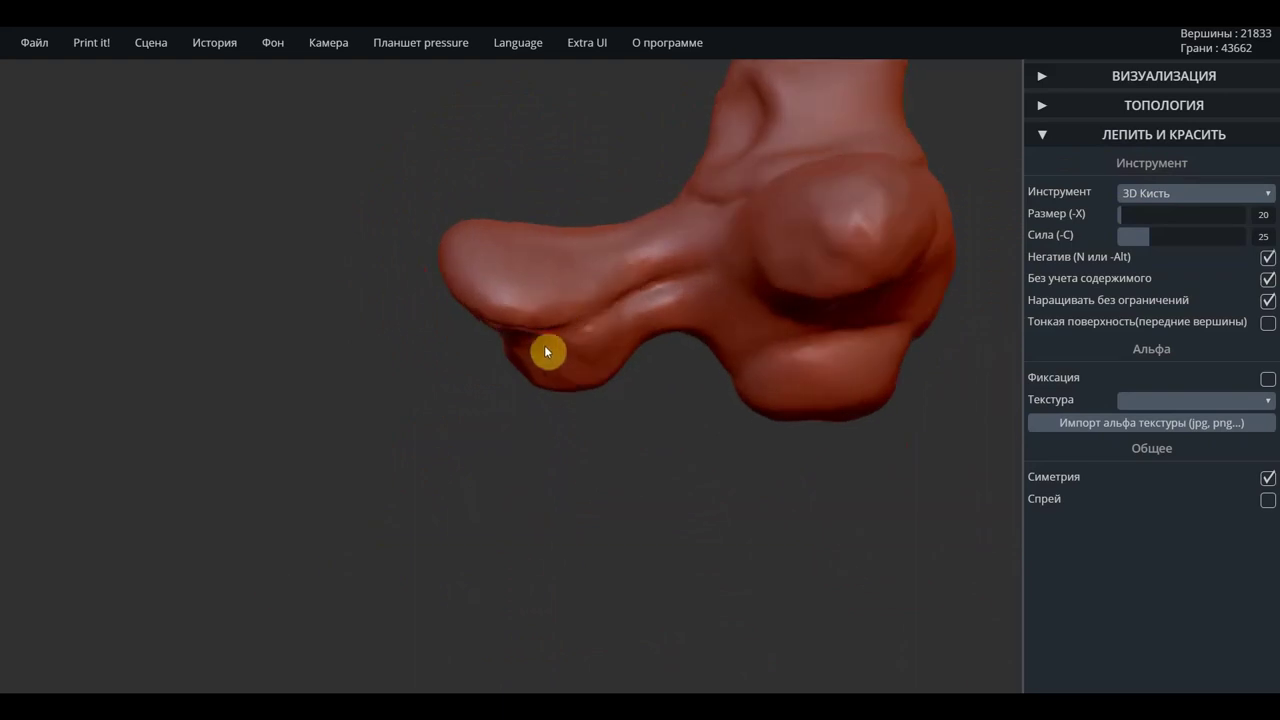
{"action": "mouse_move", "coordinate": [528, 345]}
{"action": "left_mouse_down"}
{"action": "mouse_move", "coordinate": [574, 366]}
{"action": "mouse_move", "coordinate": [617, 360]}
{"action": "mouse_move", "coordinate": [560, 350]}
{"action": "mouse_move", "coordinate": [651, 303]}
{"action": "mouse_move", "coordinate": [760, 280]}
{"action": "mouse_move", "coordinate": [677, 294]}
{"action": "mouse_move", "coordinate": [719, 295]}
{"action": "mouse_move", "coordinate": [634, 323]}
{"action": "left_mouse_up"}
{"action": "mouse_move", "coordinate": [700, 440]}
{"action": "left_mouse_down"}
{"action": "mouse_move", "coordinate": [746, 480]}
{"action": "mouse_move", "coordinate": [851, 477]}
{"action": "mouse_move", "coordinate": [733, 297]}
{"action": "mouse_move", "coordinate": [662, 298]}
{"action": "mouse_move", "coordinate": [760, 294]}
{"action": "mouse_move", "coordinate": [666, 297]}
{"action": "mouse_move", "coordinate": [757, 280]}
{"action": "mouse_move", "coordinate": [749, 306]}
{"action": "mouse_move", "coordinate": [680, 303]}
{"action": "mouse_move", "coordinate": [760, 289]}
{"action": "mouse_move", "coordinate": [678, 276]}
{"action": "mouse_move", "coordinate": [763, 283]}
{"action": "mouse_move", "coordinate": [751, 303]}
{"action": "mouse_move", "coordinate": [666, 303]}
{"action": "mouse_move", "coordinate": [743, 284]}
{"action": "mouse_move", "coordinate": [666, 303]}
{"action": "mouse_move", "coordinate": [673, 291]}
{"action": "left_mouse_up"}
{"action": "scroll", "coordinate": [719, 291], "scroll_direction": "up", "scroll_amount": 3}
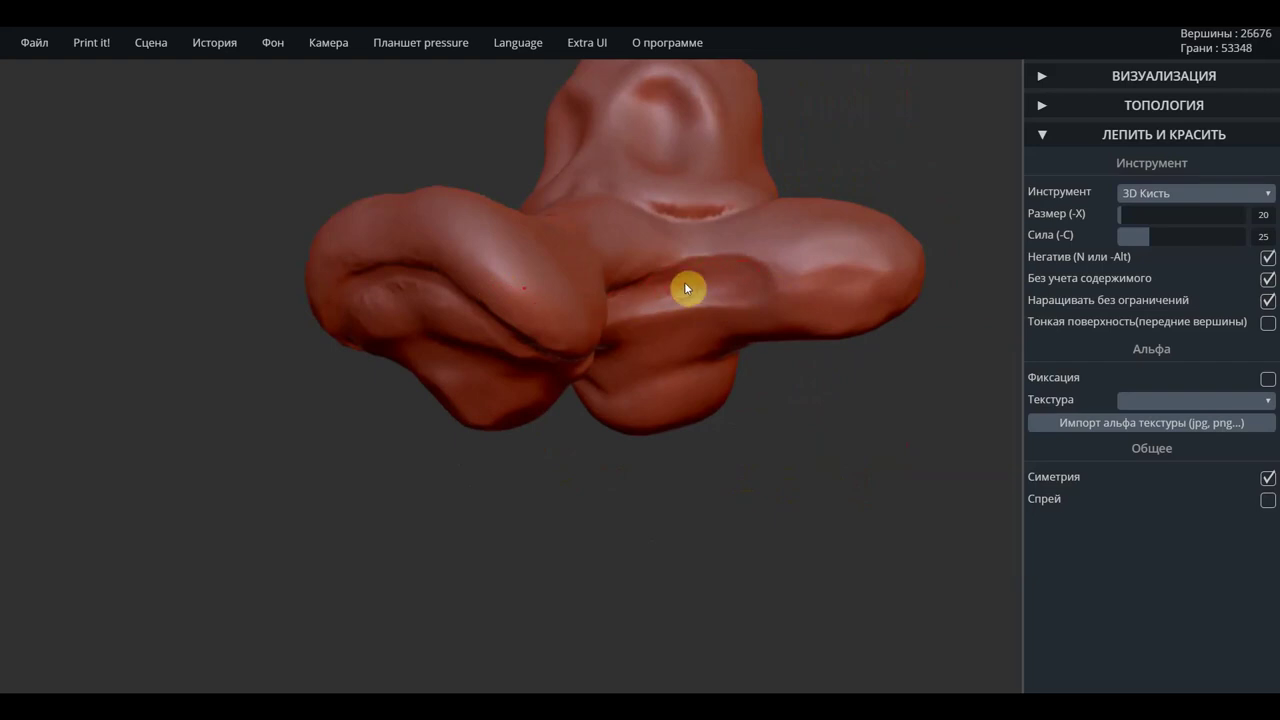
Add 3D Кисть strokes to the nostril wing from several angles
{"action": "left_click_drag", "start_coordinate": [802, 402], "coordinate": [680, 277]}
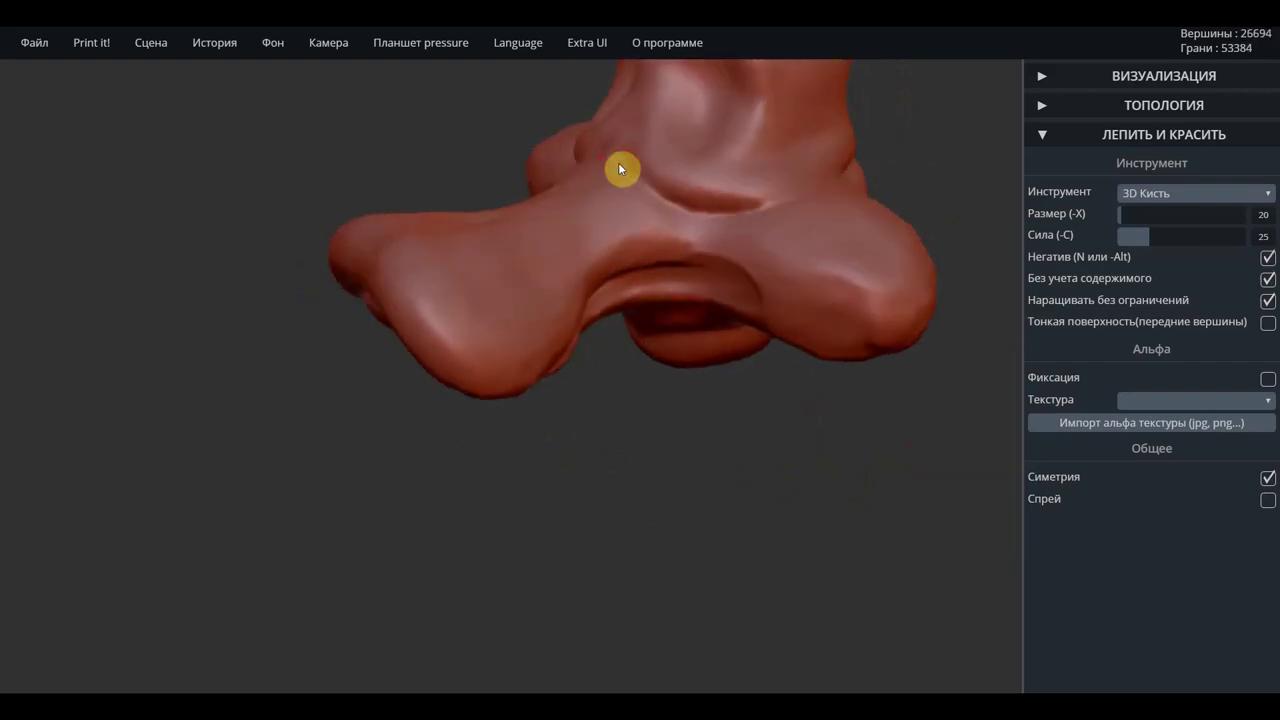
{"action": "mouse_move", "coordinate": [631, 180]}
{"action": "left_mouse_down"}
{"action": "mouse_move", "coordinate": [702, 224]}
{"action": "mouse_move", "coordinate": [759, 210]}
{"action": "left_mouse_up"}
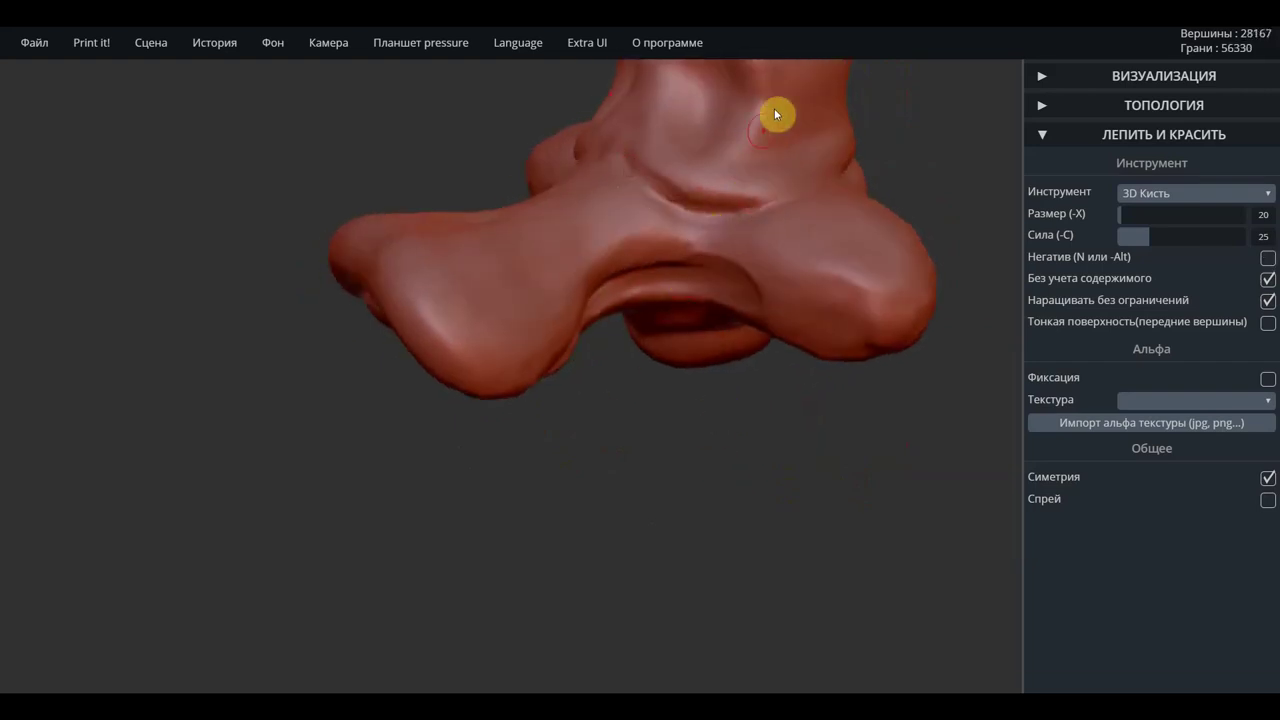
{"action": "right_click_drag", "start_coordinate": [751, 150], "coordinate": [759, 162]}
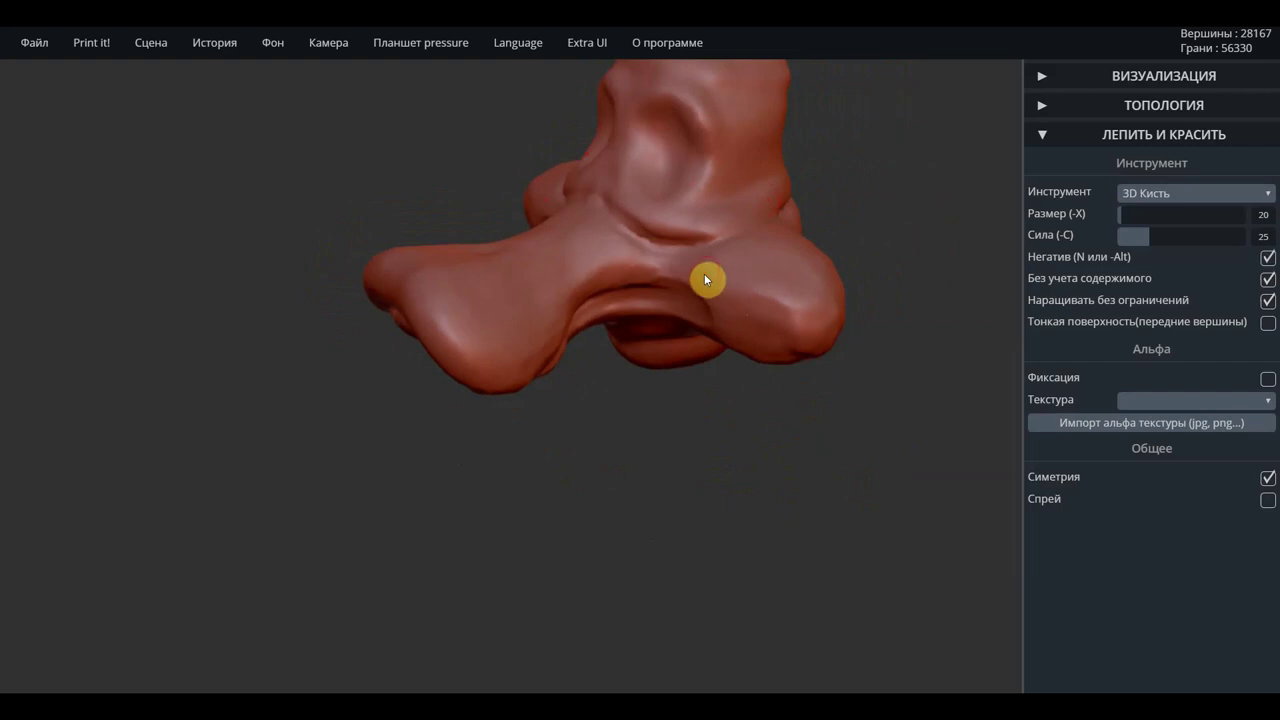
{"action": "mouse_move", "coordinate": [737, 443]}
{"action": "right_mouse_down"}
{"action": "mouse_move", "coordinate": [963, 360]}
{"action": "mouse_move", "coordinate": [883, 391]}
{"action": "mouse_move", "coordinate": [879, 406]}
{"action": "mouse_move", "coordinate": [731, 333]}
{"action": "right_mouse_up"}
{"action": "right_click_drag", "start_coordinate": [862, 427], "coordinate": [823, 443]}
{"action": "right_click_drag", "start_coordinate": [883, 383], "coordinate": [631, 249]}
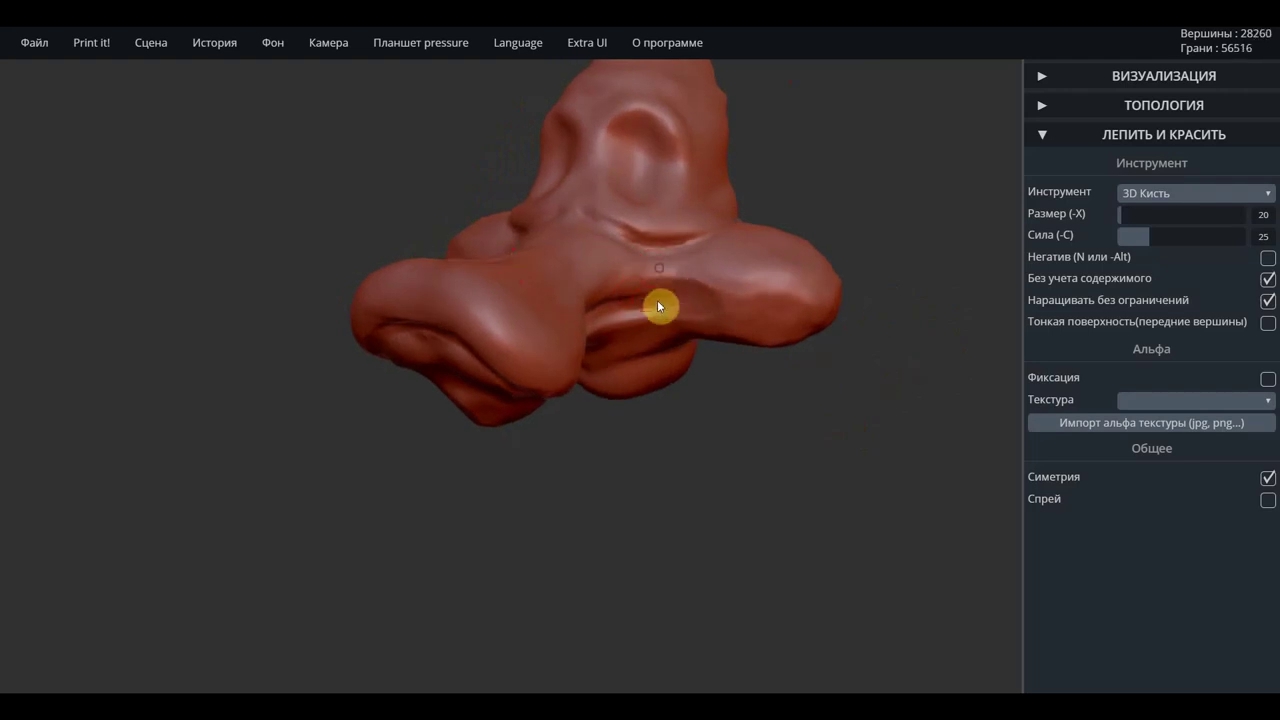
{"action": "left_click_drag", "start_coordinate": [676, 287], "coordinate": [665, 307]}
Stroke across the lower lobe and deepen the hollows on the upper part
{"action": "mouse_move", "coordinate": [673, 326]}
{"action": "right_mouse_down"}
{"action": "mouse_move", "coordinate": [534, 406]}
{"action": "mouse_move", "coordinate": [588, 301]}
{"action": "right_mouse_up"}
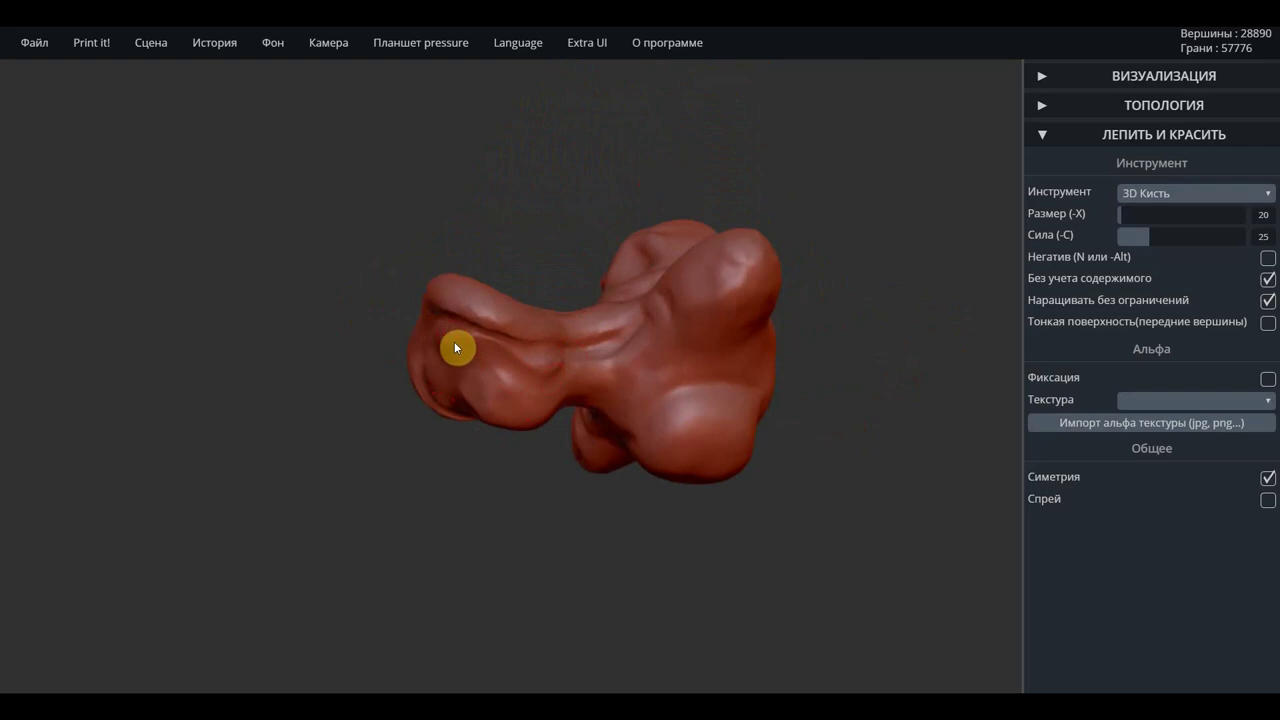
{"action": "mouse_move", "coordinate": [497, 346]}
{"action": "right_mouse_down"}
{"action": "mouse_move", "coordinate": [575, 412]}
{"action": "mouse_move", "coordinate": [609, 308]}
{"action": "right_mouse_up"}
{"action": "mouse_move", "coordinate": [607, 307]}
{"action": "left_mouse_down"}
{"action": "mouse_move", "coordinate": [537, 309]}
{"action": "mouse_move", "coordinate": [600, 317]}
{"action": "mouse_move", "coordinate": [526, 343]}
{"action": "mouse_move", "coordinate": [557, 306]}
{"action": "mouse_move", "coordinate": [517, 320]}
{"action": "mouse_move", "coordinate": [534, 281]}
{"action": "left_mouse_up"}
{"action": "mouse_move", "coordinate": [569, 217]}
{"action": "right_mouse_down"}
{"action": "mouse_move", "coordinate": [751, 177]}
{"action": "mouse_move", "coordinate": [588, 179]}
{"action": "right_mouse_up"}
{"action": "mouse_move", "coordinate": [585, 184]}
{"action": "left_mouse_down"}
{"action": "mouse_move", "coordinate": [610, 165]}
{"action": "mouse_move", "coordinate": [642, 189]}
{"action": "left_mouse_up"}
{"action": "mouse_move", "coordinate": [601, 146]}
{"action": "left_mouse_down"}
{"action": "mouse_move", "coordinate": [577, 143]}
{"action": "mouse_move", "coordinate": [576, 155]}
{"action": "left_mouse_up"}
Reshape the nose tip and sculpt the lower lobe from the front
{"action": "right_click_drag", "start_coordinate": [720, 186], "coordinate": [600, 243]}
{"action": "mouse_move", "coordinate": [498, 257]}
{"action": "right_mouse_down"}
{"action": "mouse_move", "coordinate": [511, 177]}
{"action": "mouse_move", "coordinate": [540, 248]}
{"action": "right_mouse_up"}
{"action": "mouse_move", "coordinate": [760, 371]}
{"action": "right_mouse_down"}
{"action": "mouse_move", "coordinate": [629, 423]}
{"action": "mouse_move", "coordinate": [866, 500]}
{"action": "mouse_move", "coordinate": [827, 464]}
{"action": "right_mouse_up"}
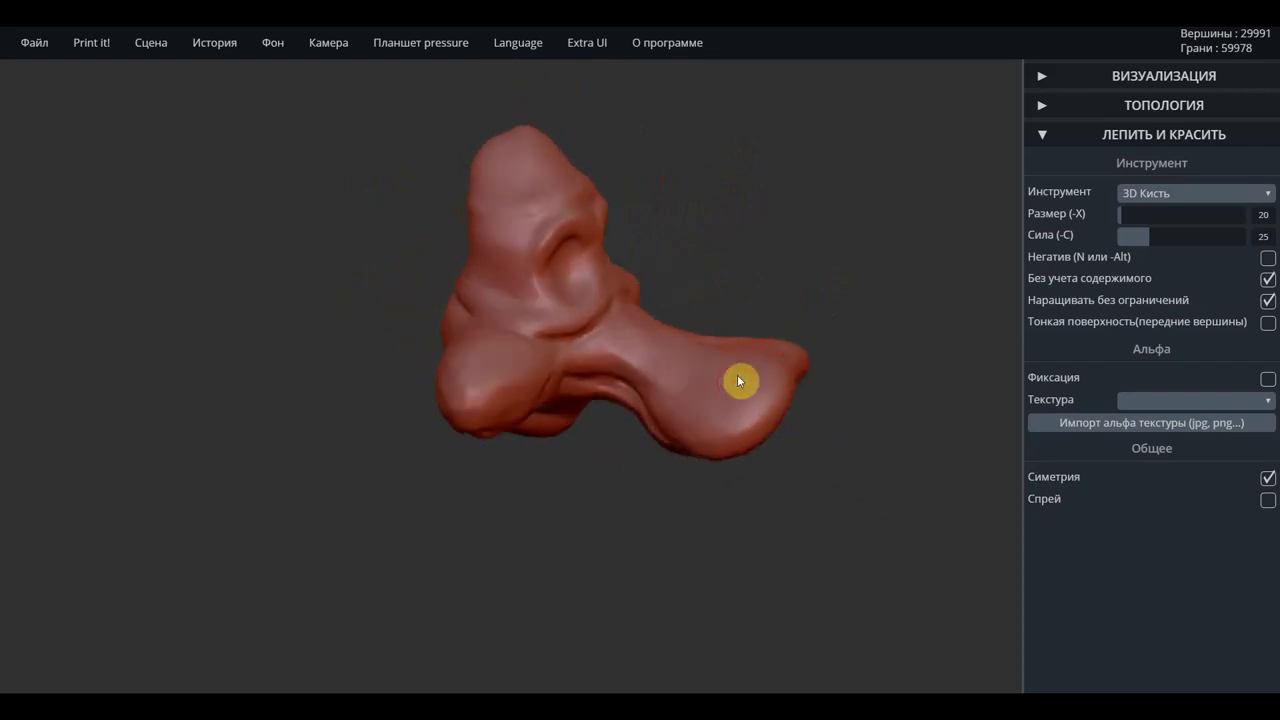
{"action": "mouse_move", "coordinate": [765, 346]}
{"action": "left_mouse_down"}
{"action": "mouse_move", "coordinate": [749, 423]}
{"action": "mouse_move", "coordinate": [760, 357]}
{"action": "mouse_move", "coordinate": [743, 420]}
{"action": "mouse_move", "coordinate": [703, 417]}
{"action": "mouse_move", "coordinate": [686, 381]}
{"action": "left_mouse_up"}
{"action": "left_click_drag", "start_coordinate": [838, 467], "coordinate": [574, 466]}
{"action": "left_click_drag", "start_coordinate": [589, 417], "coordinate": [502, 398]}
Build up volume at the tip of the long left nostril wing
{"action": "left_click_drag", "start_coordinate": [679, 459], "coordinate": [406, 348]}
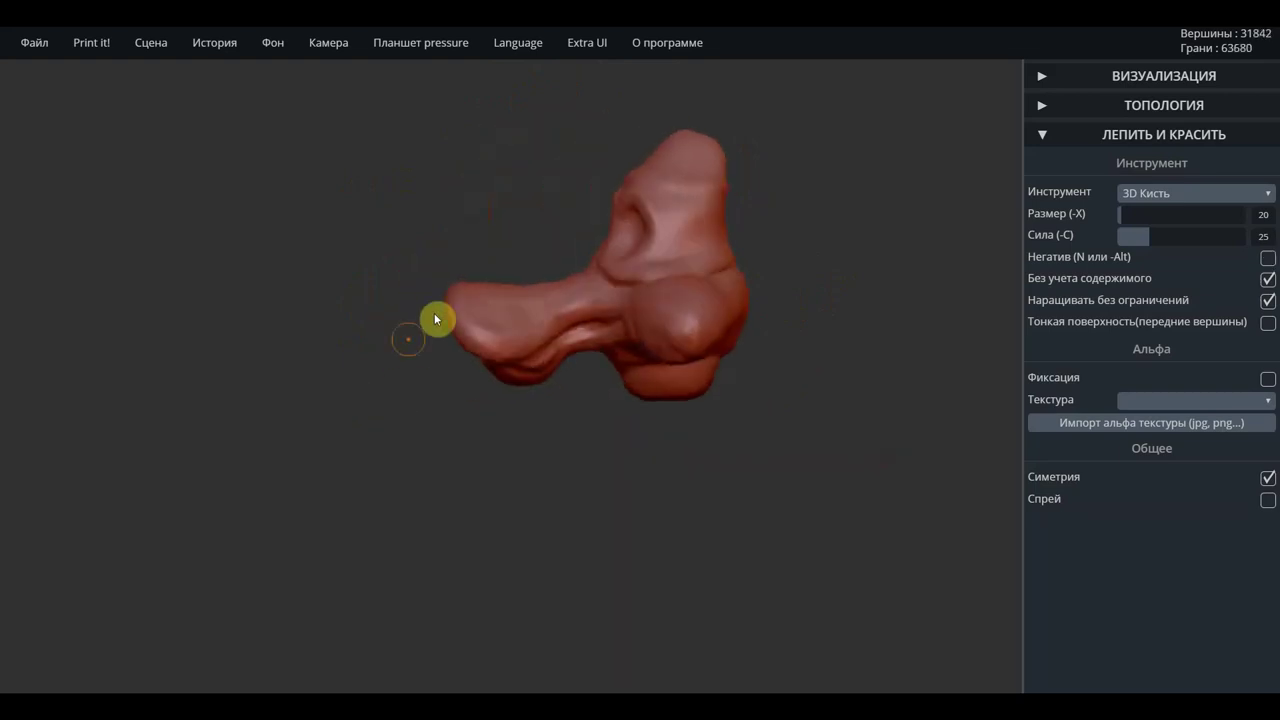
{"action": "left_click_drag", "start_coordinate": [455, 293], "coordinate": [491, 351]}
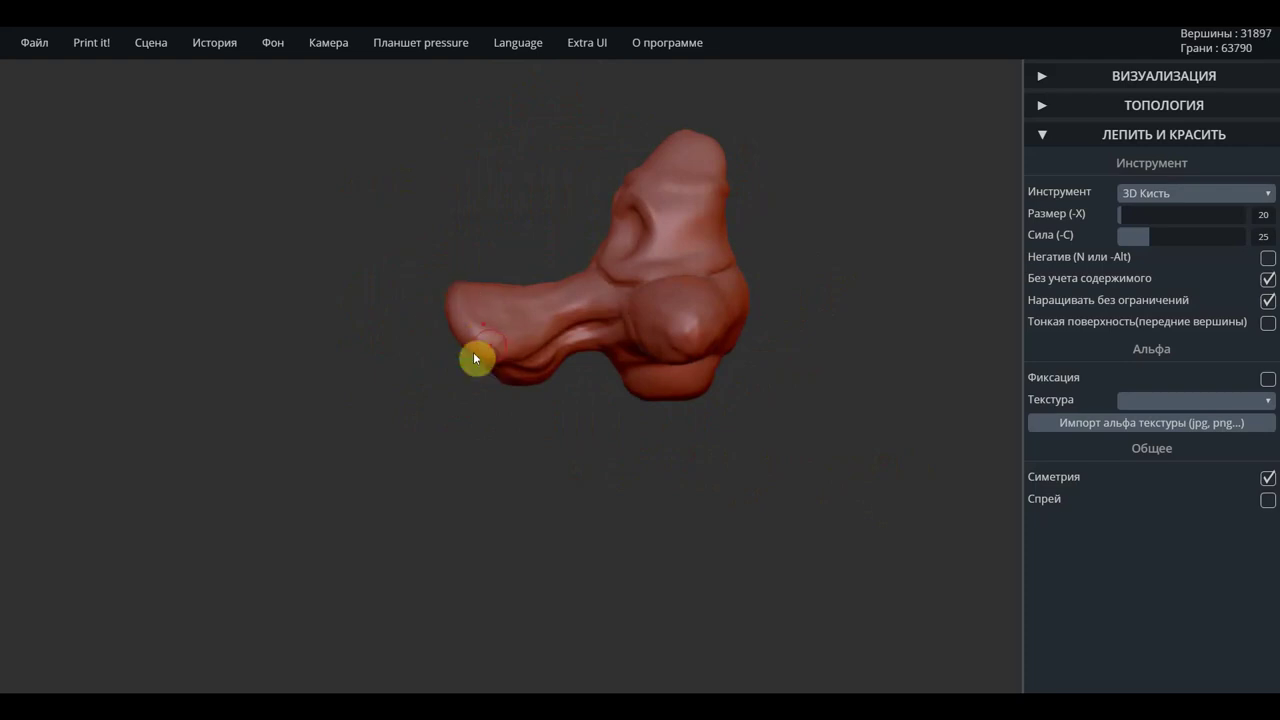
{"action": "left_click_drag", "start_coordinate": [461, 519], "coordinate": [458, 486]}
{"action": "mouse_move", "coordinate": [434, 314]}
{"action": "left_mouse_down"}
{"action": "mouse_move", "coordinate": [477, 376]}
{"action": "mouse_move", "coordinate": [503, 389]}
{"action": "mouse_move", "coordinate": [509, 437]}
{"action": "mouse_move", "coordinate": [457, 334]}
{"action": "mouse_move", "coordinate": [500, 325]}
{"action": "left_mouse_up"}
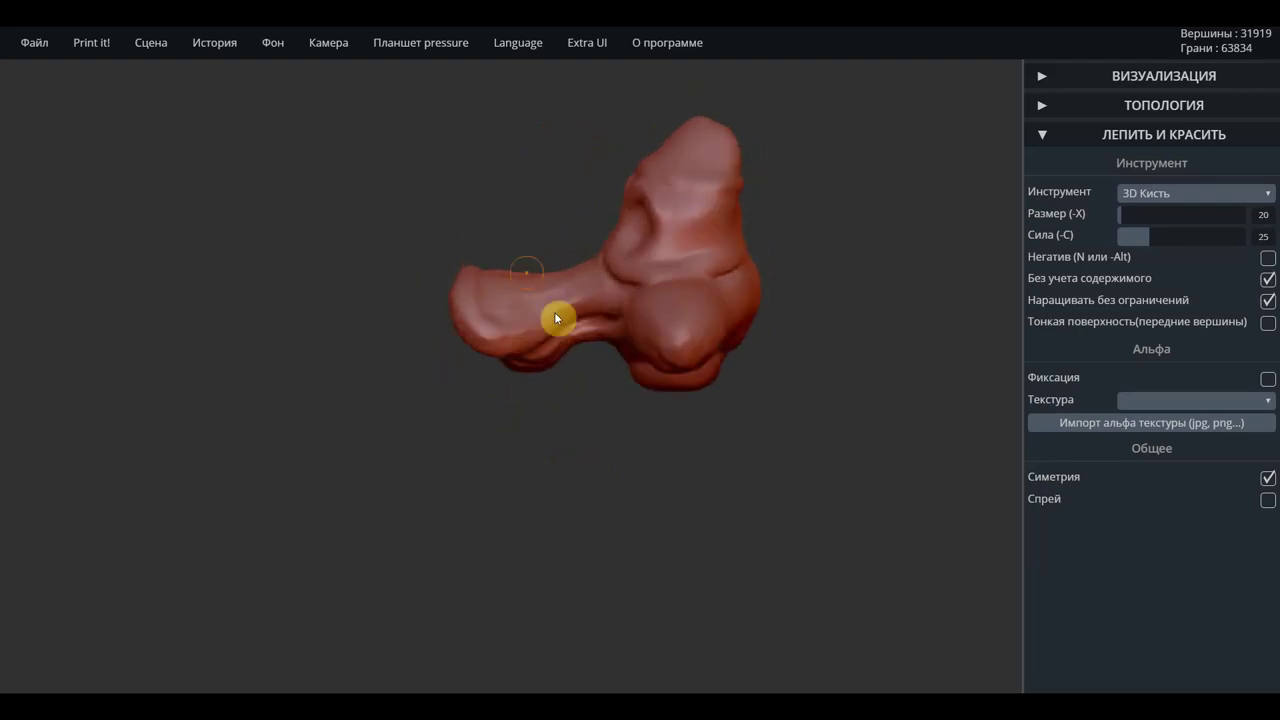
{"action": "left_click", "coordinate": [1176, 197]}
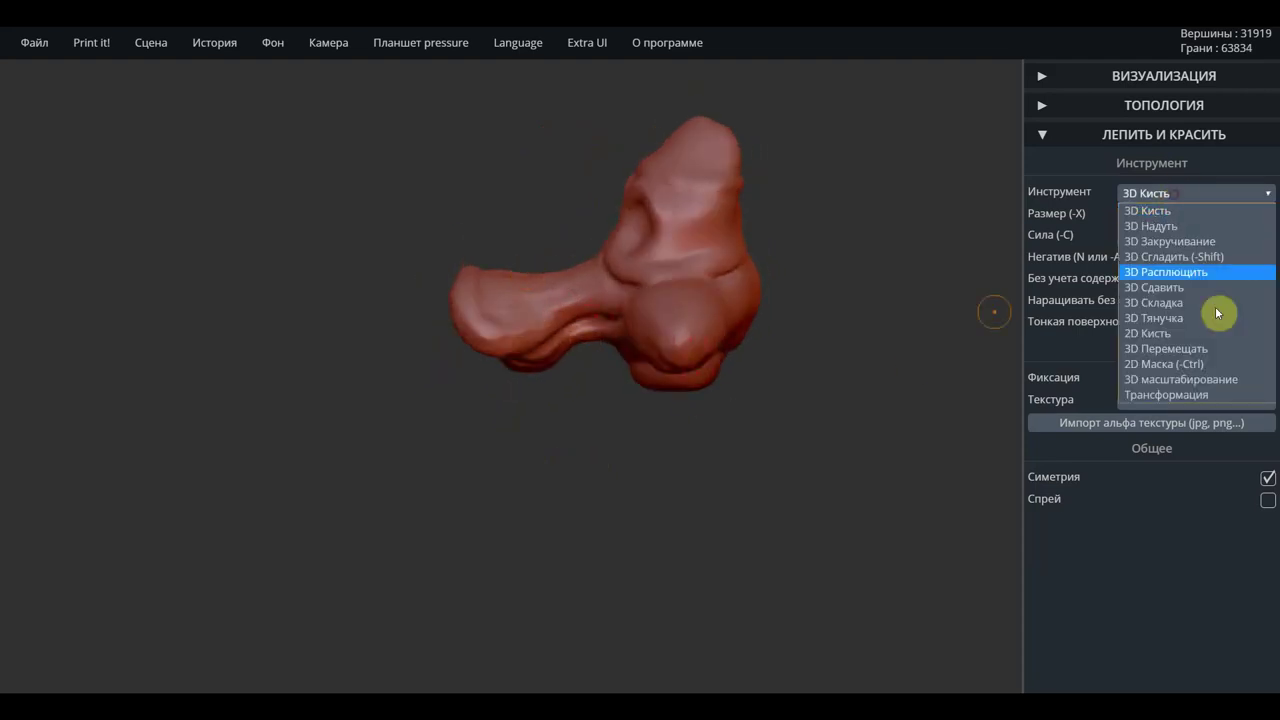
Flatten the wing's end with 3D Расплющить and lower its strength
{"action": "left_click", "coordinate": [1181, 284]}
{"action": "left_click_drag", "start_coordinate": [699, 434], "coordinate": [737, 520]}
{"action": "scroll", "coordinate": [483, 280], "scroll_direction": "up", "scroll_amount": 5}
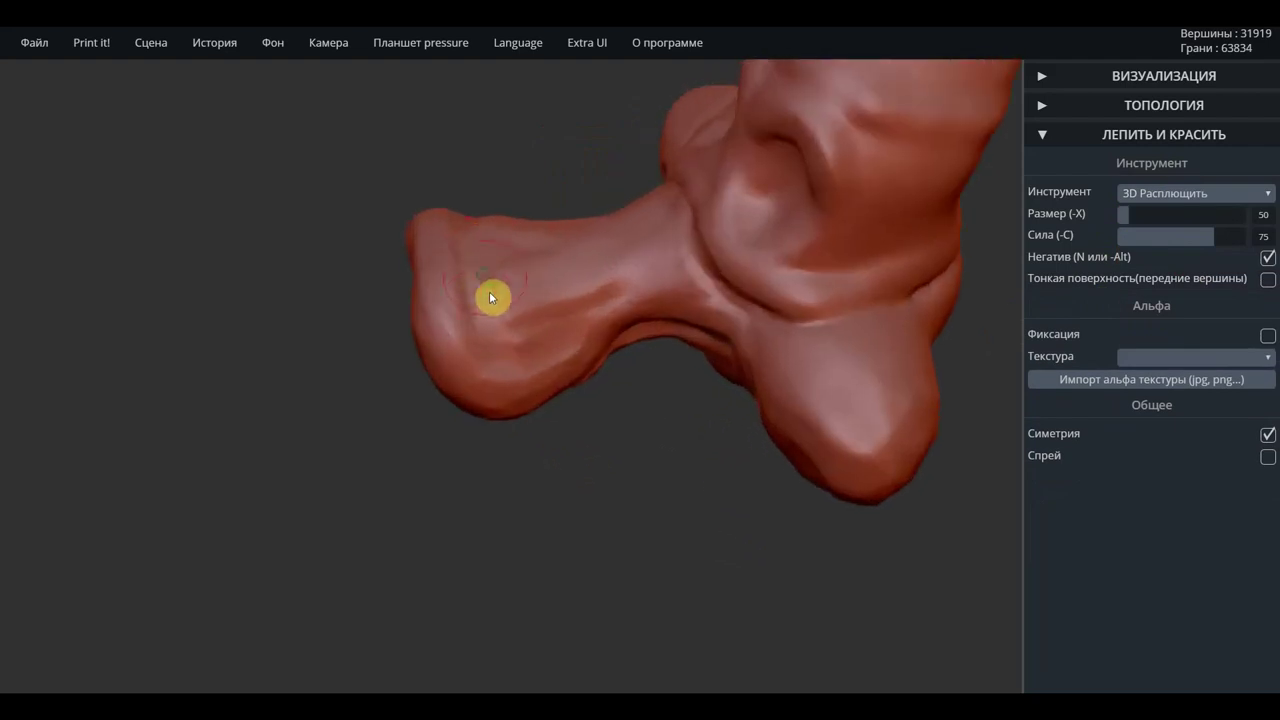
{"action": "left_click_drag", "start_coordinate": [491, 314], "coordinate": [618, 297]}
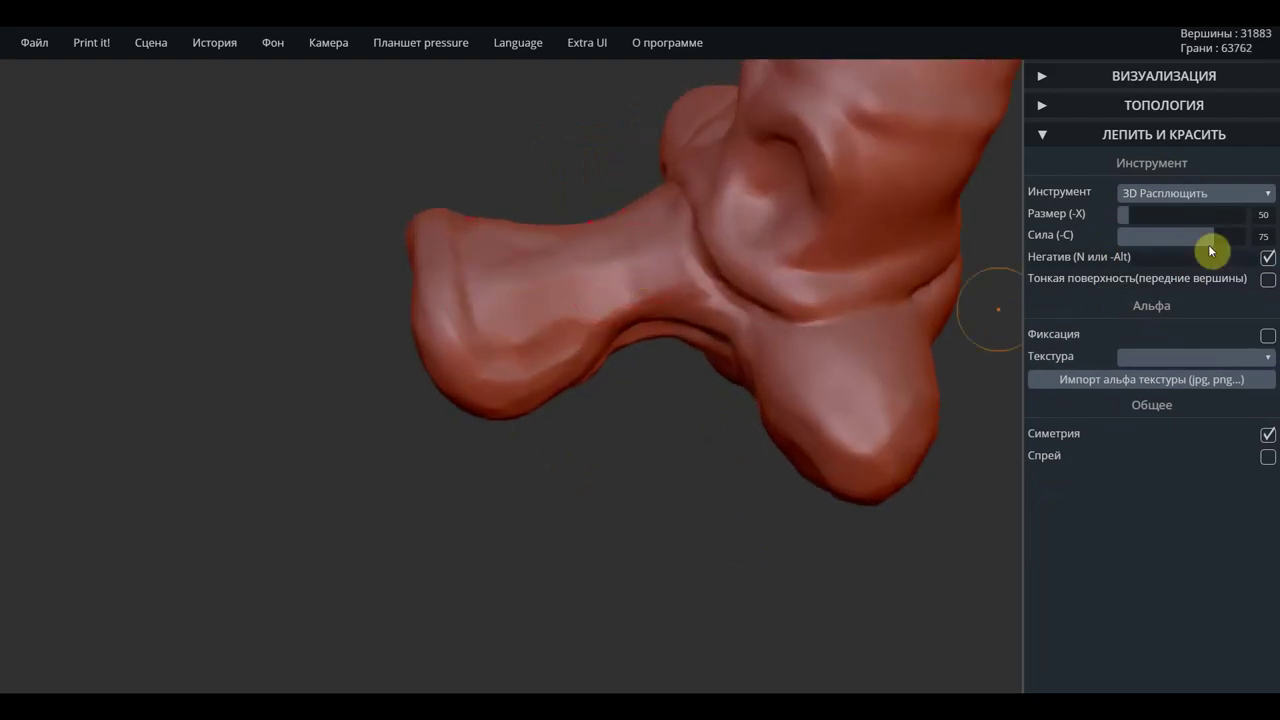
{"action": "left_click_drag", "start_coordinate": [1210, 236], "coordinate": [1163, 236]}
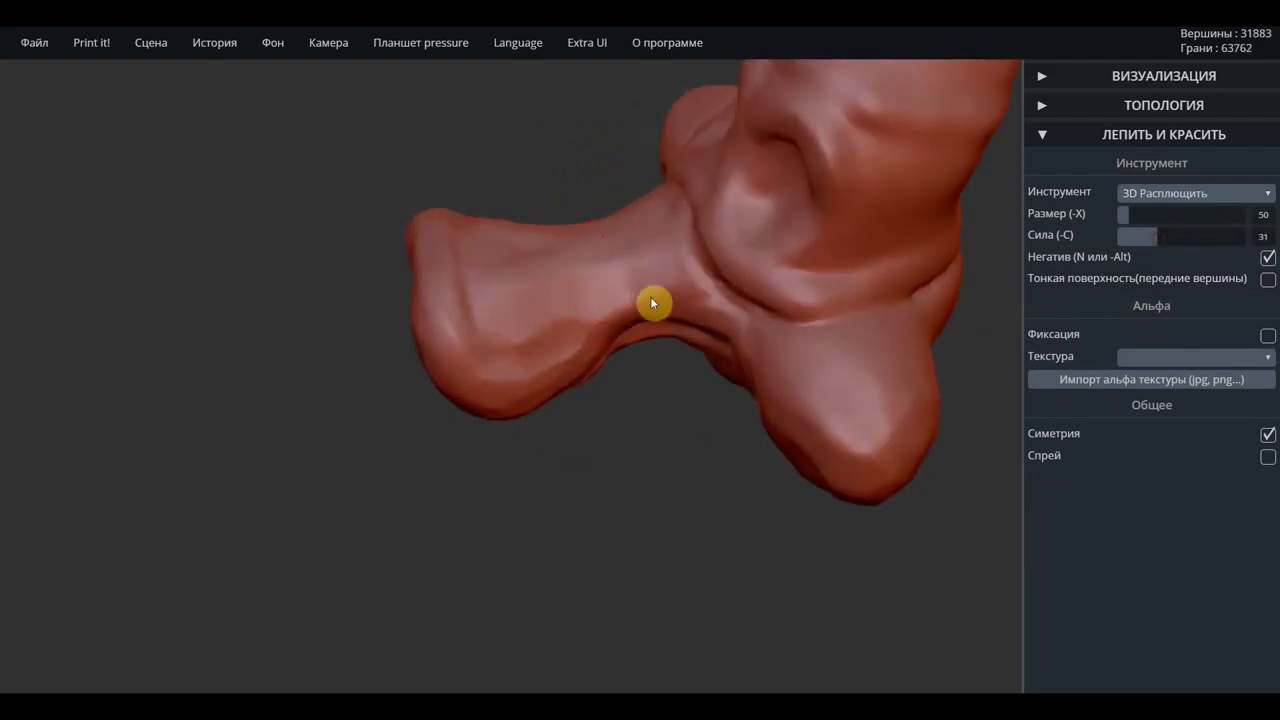
Flatten the wing's middle, rounded end, heel and joint at strength 20
{"action": "left_click_drag", "start_coordinate": [654, 254], "coordinate": [569, 294]}
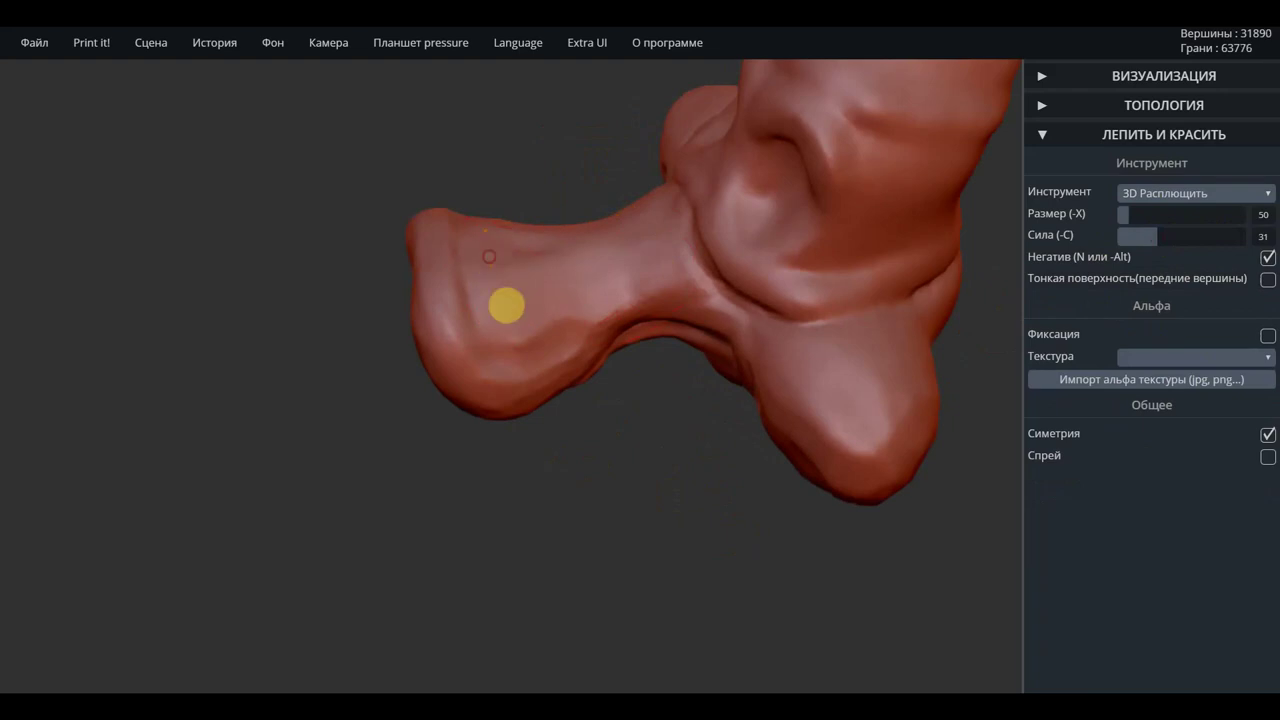
{"action": "left_click_drag", "start_coordinate": [479, 288], "coordinate": [581, 323]}
{"action": "left_click_drag", "start_coordinate": [527, 370], "coordinate": [594, 320]}
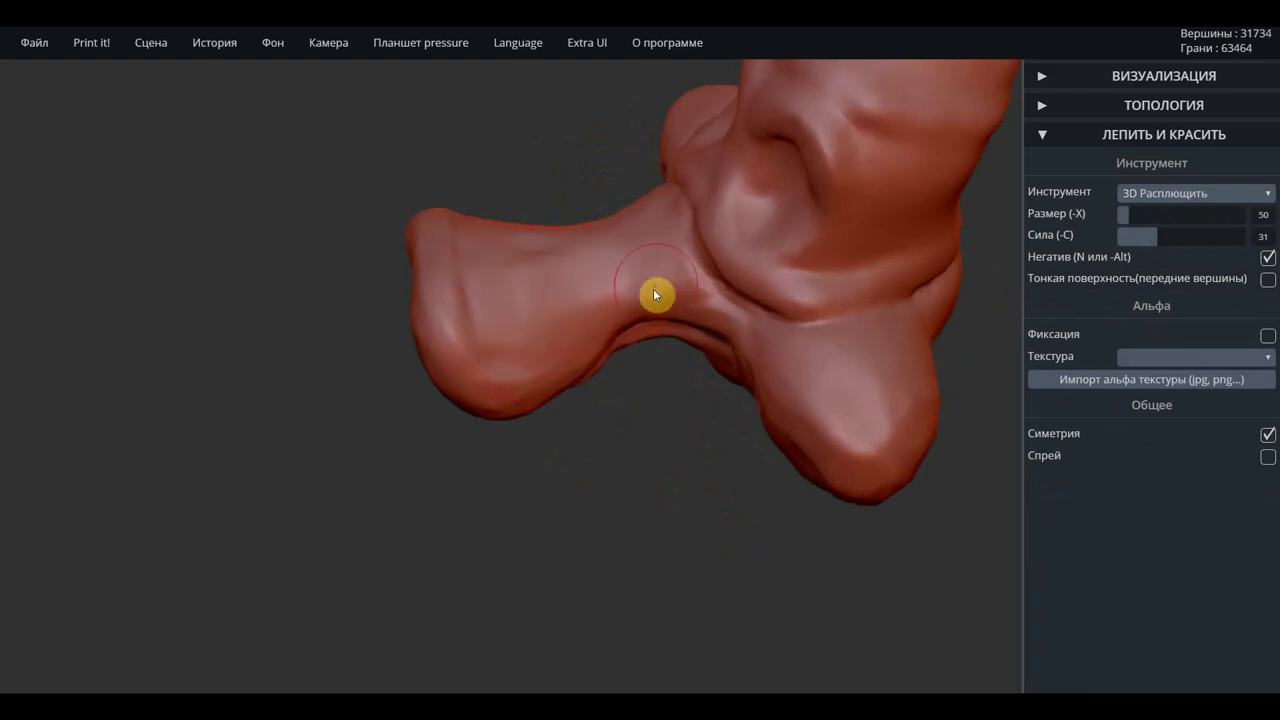
{"action": "left_click_drag", "start_coordinate": [1146, 237], "coordinate": [1143, 237]}
{"action": "left_click_drag", "start_coordinate": [668, 295], "coordinate": [591, 314]}
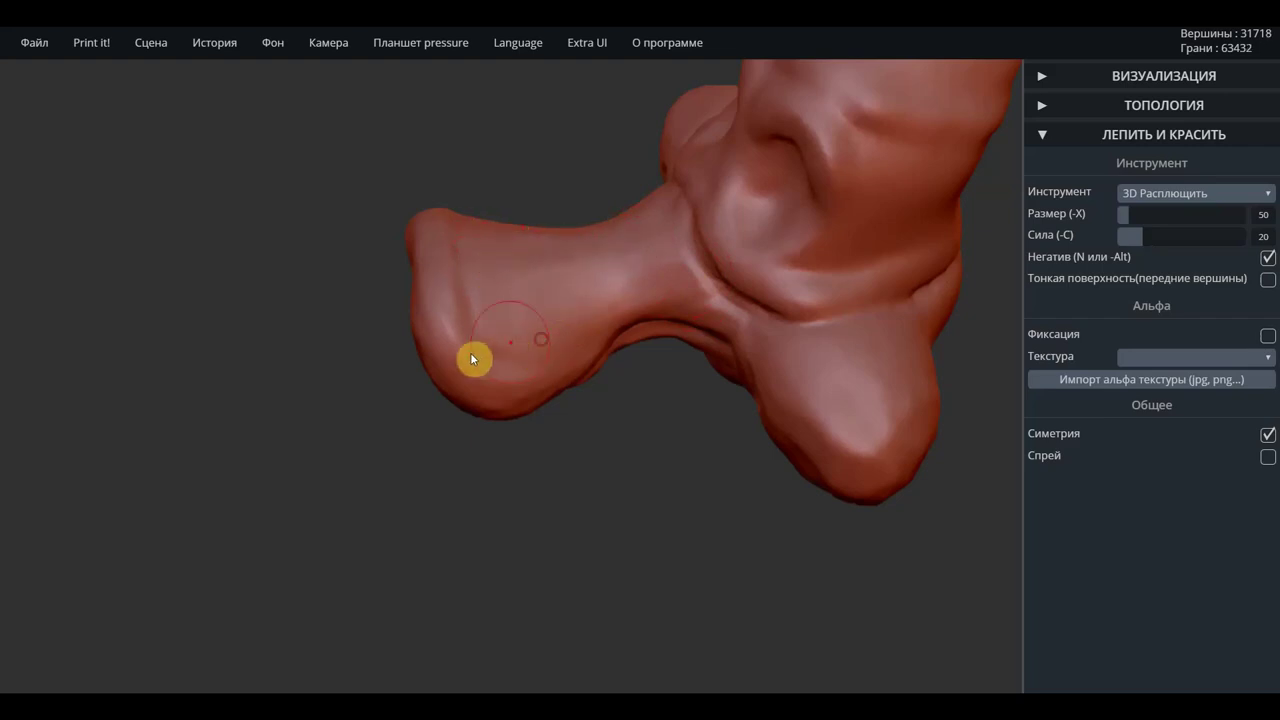
Flatten the lower lobe, the top ridge and the bulbous tip's surface
{"action": "mouse_move", "coordinate": [296, 371]}
{"action": "left_mouse_down"}
{"action": "mouse_move", "coordinate": [700, 229]}
{"action": "mouse_move", "coordinate": [543, 344]}
{"action": "mouse_move", "coordinate": [480, 337]}
{"action": "mouse_move", "coordinate": [560, 391]}
{"action": "left_mouse_up"}
{"action": "mouse_move", "coordinate": [776, 463]}
{"action": "left_mouse_down"}
{"action": "mouse_move", "coordinate": [725, 386]}
{"action": "mouse_move", "coordinate": [571, 377]}
{"action": "mouse_move", "coordinate": [506, 331]}
{"action": "mouse_move", "coordinate": [529, 366]}
{"action": "mouse_move", "coordinate": [504, 332]}
{"action": "mouse_move", "coordinate": [606, 437]}
{"action": "mouse_move", "coordinate": [511, 340]}
{"action": "mouse_move", "coordinate": [594, 479]}
{"action": "mouse_move", "coordinate": [489, 309]}
{"action": "mouse_move", "coordinate": [578, 418]}
{"action": "left_mouse_up"}
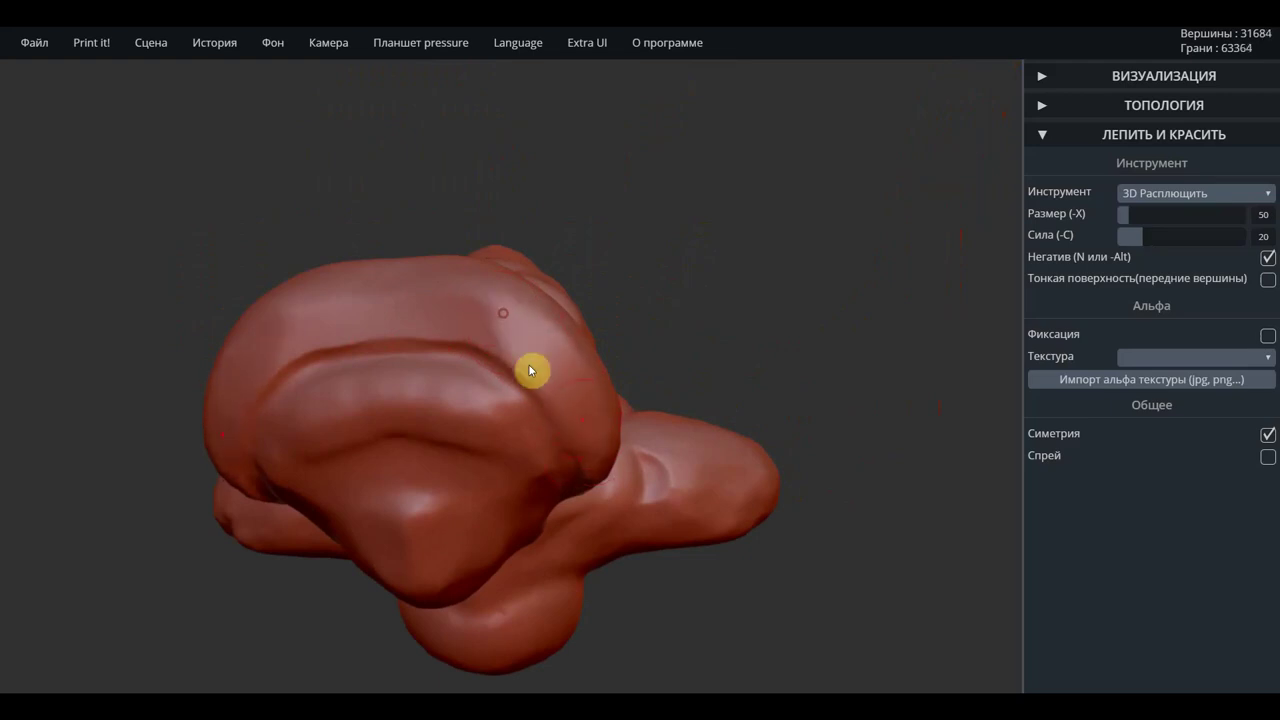
{"action": "mouse_move", "coordinate": [492, 331]}
{"action": "left_mouse_down"}
{"action": "mouse_move", "coordinate": [609, 466]}
{"action": "mouse_move", "coordinate": [543, 374]}
{"action": "mouse_move", "coordinate": [502, 345]}
{"action": "left_mouse_up"}
{"action": "mouse_move", "coordinate": [777, 314]}
{"action": "left_mouse_down"}
{"action": "mouse_move", "coordinate": [723, 397]}
{"action": "mouse_move", "coordinate": [603, 380]}
{"action": "left_mouse_up"}
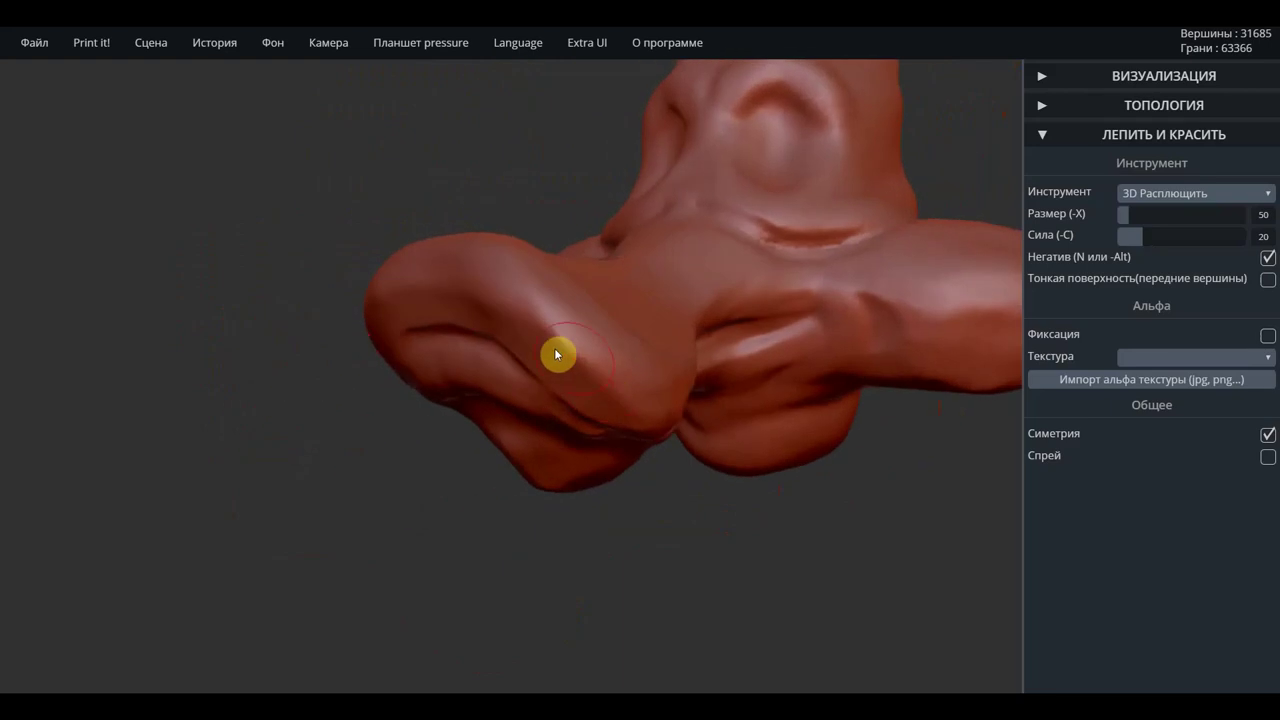
{"action": "mouse_move", "coordinate": [467, 302]}
{"action": "left_mouse_down"}
{"action": "mouse_move", "coordinate": [551, 349]}
{"action": "mouse_move", "coordinate": [463, 294]}
{"action": "mouse_move", "coordinate": [531, 329]}
{"action": "mouse_move", "coordinate": [501, 297]}
{"action": "mouse_move", "coordinate": [610, 410]}
{"action": "left_mouse_up"}
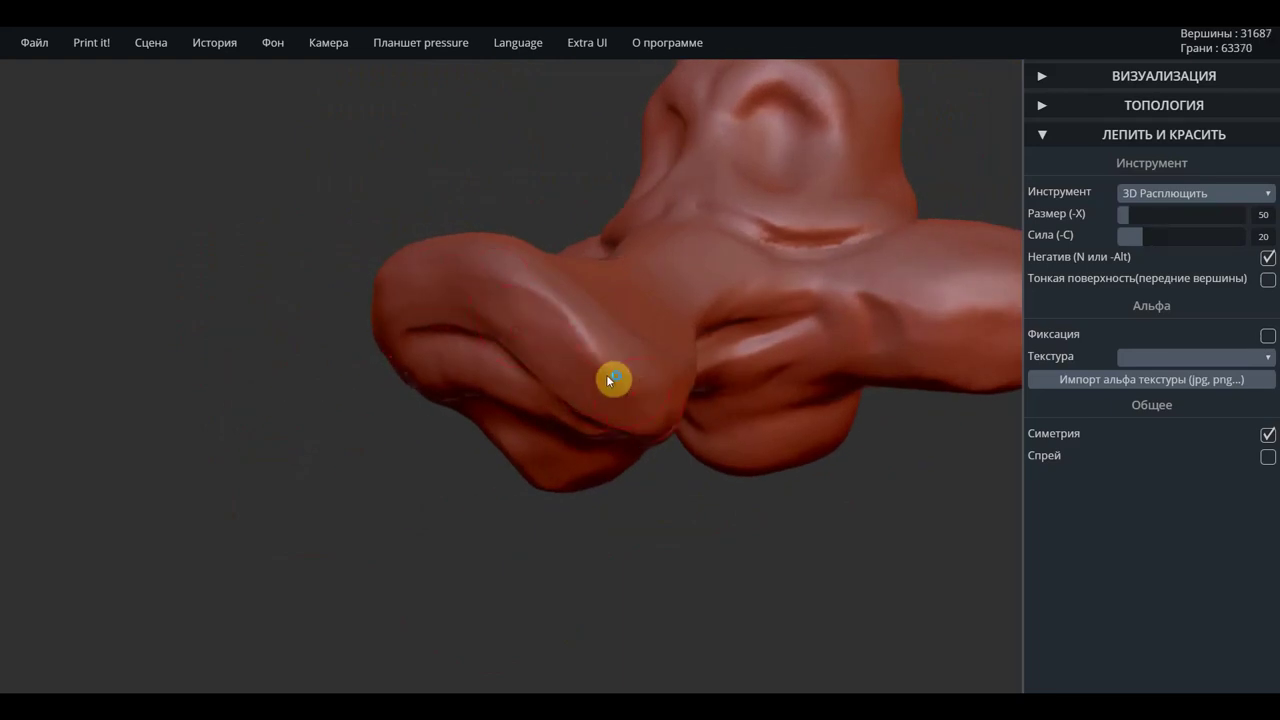
Smooth the bumpy tip with Shift, then flatten the crease along the wing
{"action": "key", "text": "shift"}
{"action": "mouse_move", "coordinate": [628, 375]}
{"action": "left_mouse_down", "text": "shift"}
{"action": "mouse_move", "coordinate": [634, 386]}
{"action": "mouse_move", "coordinate": [486, 320]}
{"action": "mouse_move", "coordinate": [655, 440]}
{"action": "left_mouse_up", "text": "shift"}
{"action": "left_click_drag", "start_coordinate": [731, 540], "coordinate": [520, 452]}
{"action": "mouse_move", "coordinate": [835, 433]}
{"action": "left_mouse_down"}
{"action": "mouse_move", "coordinate": [766, 446]}
{"action": "mouse_move", "coordinate": [650, 414]}
{"action": "mouse_move", "coordinate": [874, 400]}
{"action": "mouse_move", "coordinate": [749, 470]}
{"action": "left_mouse_up"}
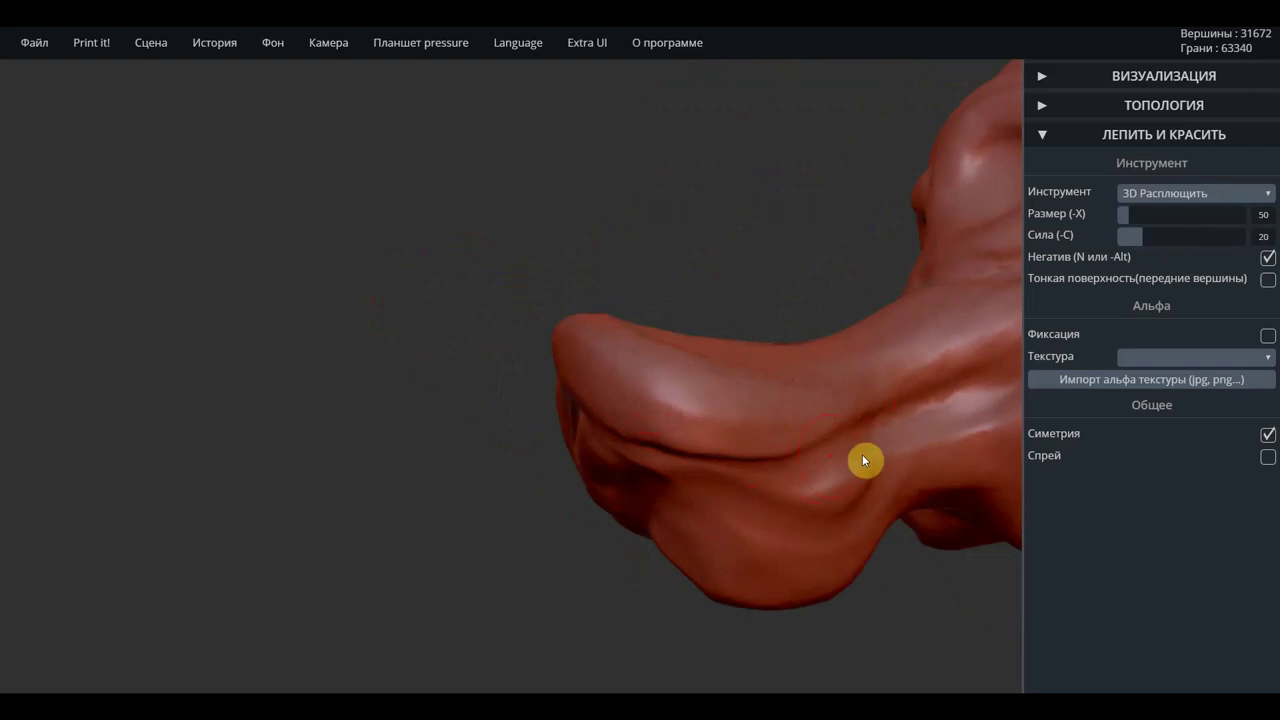
{"action": "left_click_drag", "start_coordinate": [846, 487], "coordinate": [679, 463]}
{"action": "mouse_move", "coordinate": [380, 459]}
{"action": "left_mouse_down"}
{"action": "mouse_move", "coordinate": [766, 297]}
{"action": "mouse_move", "coordinate": [789, 337]}
{"action": "mouse_move", "coordinate": [729, 463]}
{"action": "left_mouse_up"}
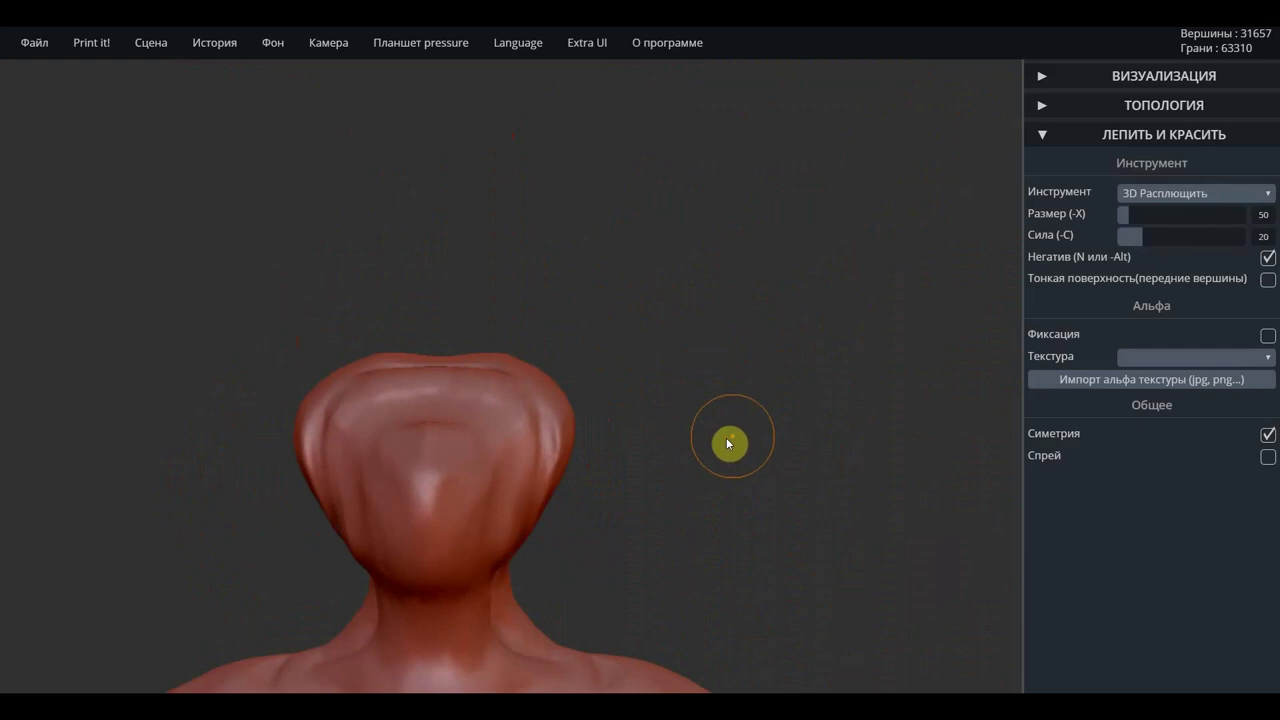
Flatten the narrow neck and its broad base with 3D Расплющить, checking from several angles
{"action": "middle_click_drag", "start_coordinate": [710, 455], "coordinate": [796, 262]}
{"action": "scroll", "coordinate": [497, 291], "scroll_direction": "up", "scroll_amount": 2}
{"action": "scroll", "coordinate": [431, 265], "scroll_direction": "up", "scroll_amount": 2}
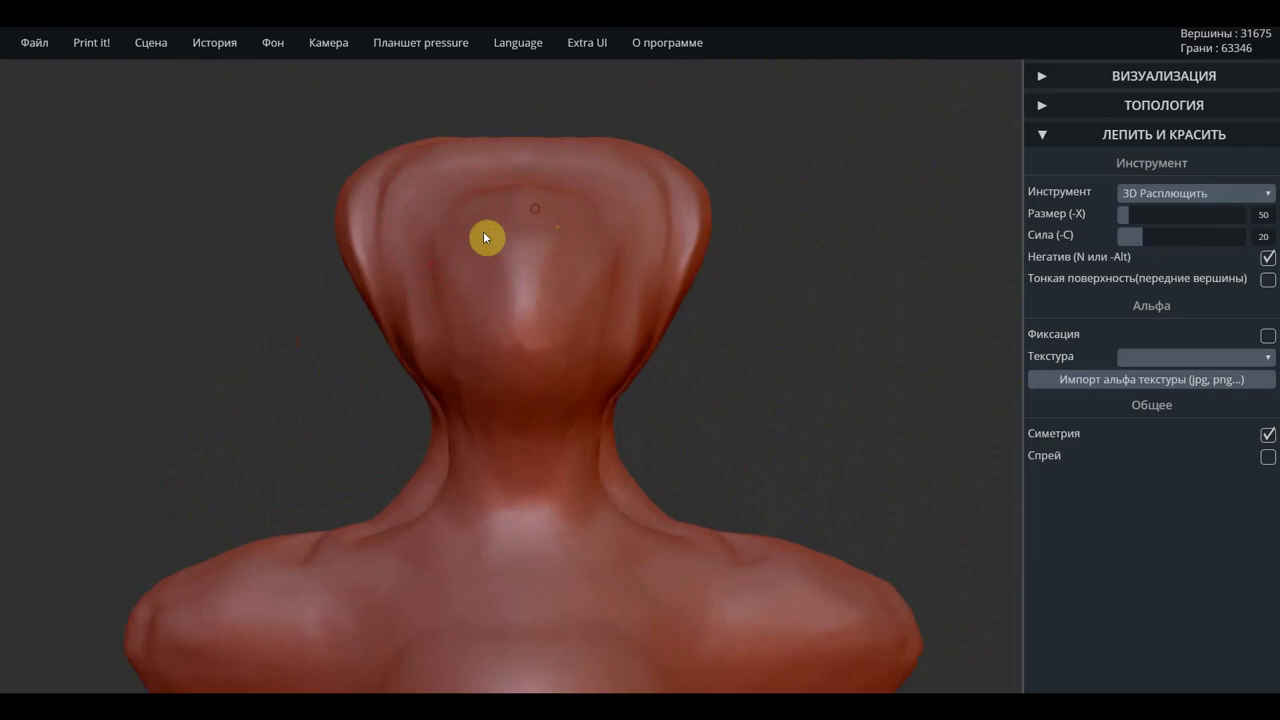
{"action": "left_click_drag", "start_coordinate": [500, 498], "coordinate": [482, 434]}
{"action": "mouse_move", "coordinate": [490, 482]}
{"action": "left_mouse_down"}
{"action": "mouse_move", "coordinate": [457, 551]}
{"action": "mouse_move", "coordinate": [417, 569]}
{"action": "mouse_move", "coordinate": [457, 449]}
{"action": "mouse_move", "coordinate": [442, 479]}
{"action": "left_mouse_up"}
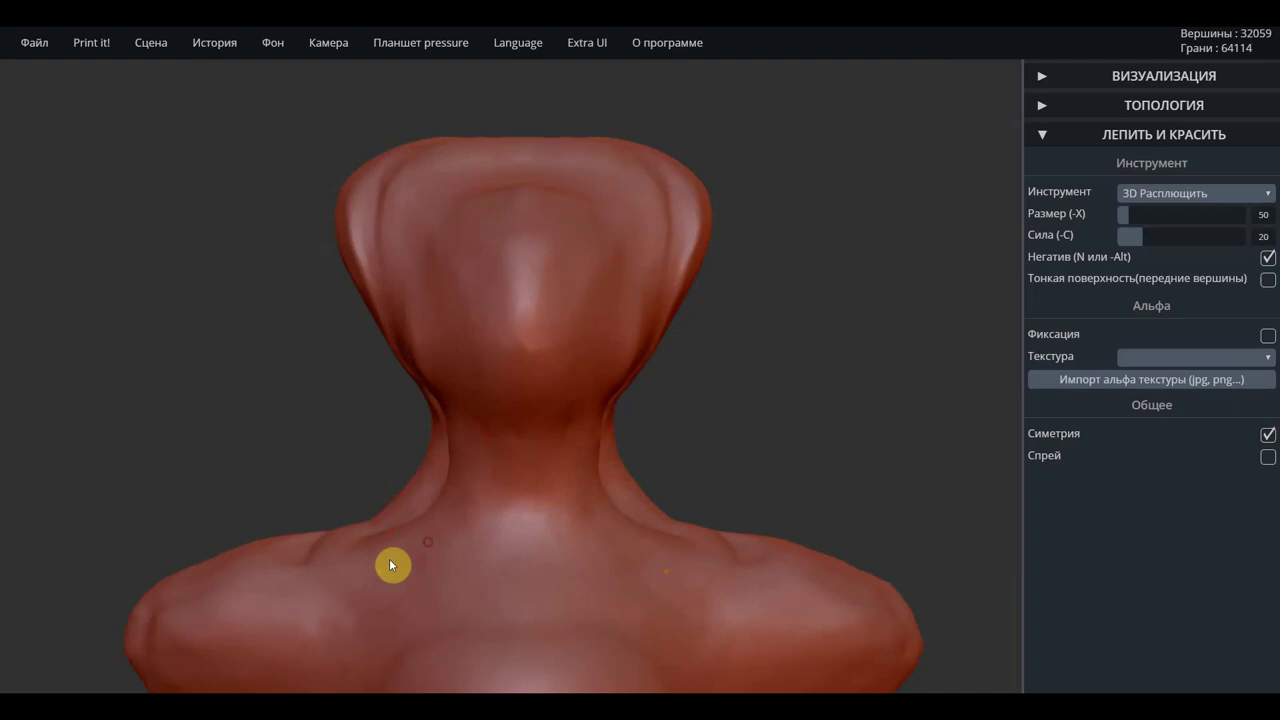
{"action": "mouse_move", "coordinate": [446, 531]}
{"action": "right_mouse_down"}
{"action": "mouse_move", "coordinate": [349, 463]}
{"action": "mouse_move", "coordinate": [417, 474]}
{"action": "mouse_move", "coordinate": [334, 406]}
{"action": "mouse_move", "coordinate": [387, 476]}
{"action": "mouse_move", "coordinate": [706, 357]}
{"action": "mouse_move", "coordinate": [706, 369]}
{"action": "mouse_move", "coordinate": [660, 357]}
{"action": "right_mouse_up"}
{"action": "mouse_move", "coordinate": [583, 209]}
{"action": "left_mouse_down"}
{"action": "mouse_move", "coordinate": [574, 197]}
{"action": "mouse_move", "coordinate": [440, 263]}
{"action": "mouse_move", "coordinate": [377, 242]}
{"action": "left_mouse_up"}
{"action": "mouse_move", "coordinate": [251, 203]}
{"action": "left_mouse_down"}
{"action": "mouse_move", "coordinate": [366, 249]}
{"action": "mouse_move", "coordinate": [384, 233]}
{"action": "mouse_move", "coordinate": [314, 237]}
{"action": "mouse_move", "coordinate": [384, 253]}
{"action": "left_mouse_up"}
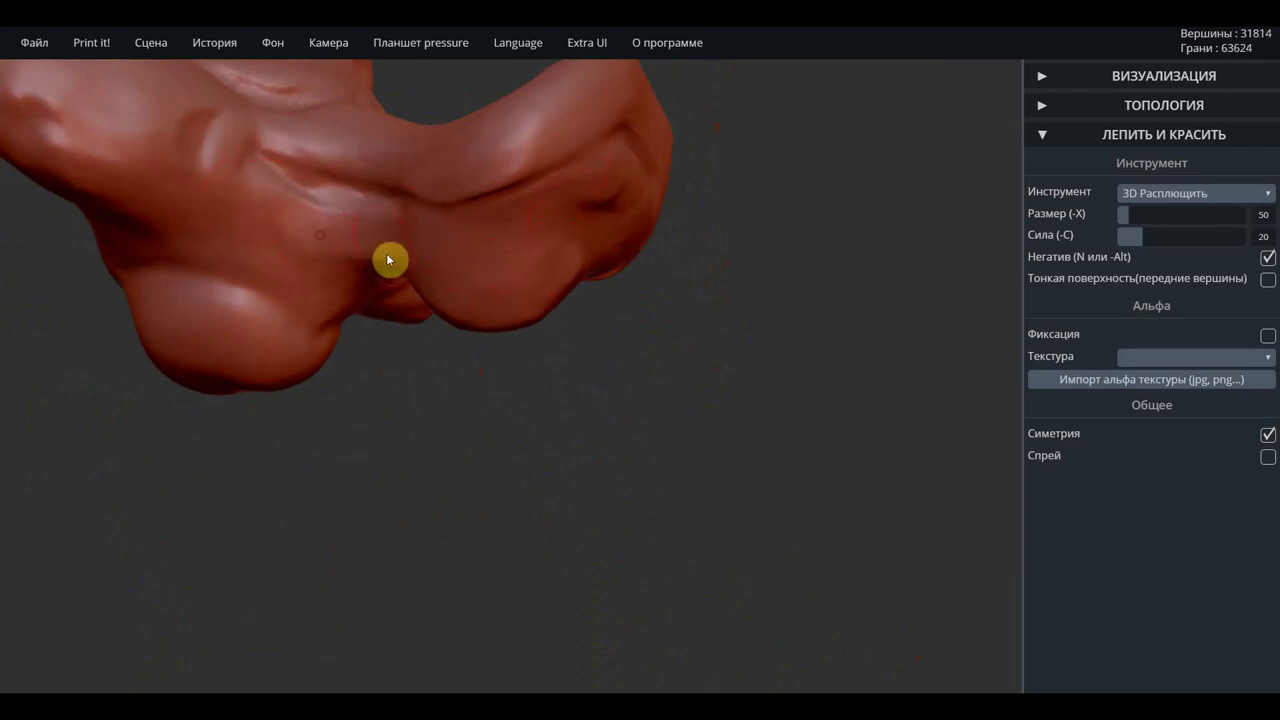
{"action": "mouse_move", "coordinate": [672, 370]}
{"action": "left_mouse_down"}
{"action": "mouse_move", "coordinate": [666, 389]}
{"action": "mouse_move", "coordinate": [826, 409]}
{"action": "mouse_move", "coordinate": [574, 340]}
{"action": "mouse_move", "coordinate": [412, 345]}
{"action": "mouse_move", "coordinate": [409, 334]}
{"action": "mouse_move", "coordinate": [689, 257]}
{"action": "mouse_move", "coordinate": [786, 389]}
{"action": "mouse_move", "coordinate": [758, 400]}
{"action": "mouse_move", "coordinate": [740, 358]}
{"action": "left_mouse_up"}
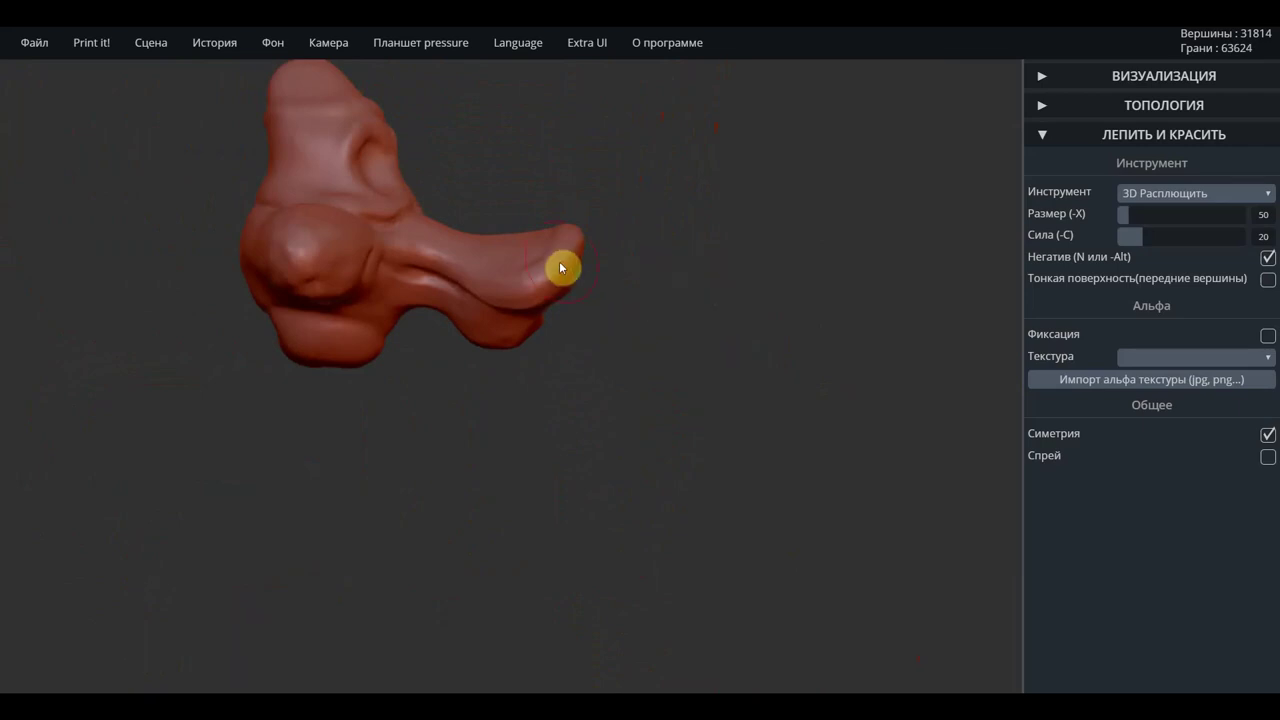
{"action": "left_click_drag", "start_coordinate": [709, 223], "coordinate": [709, 226]}
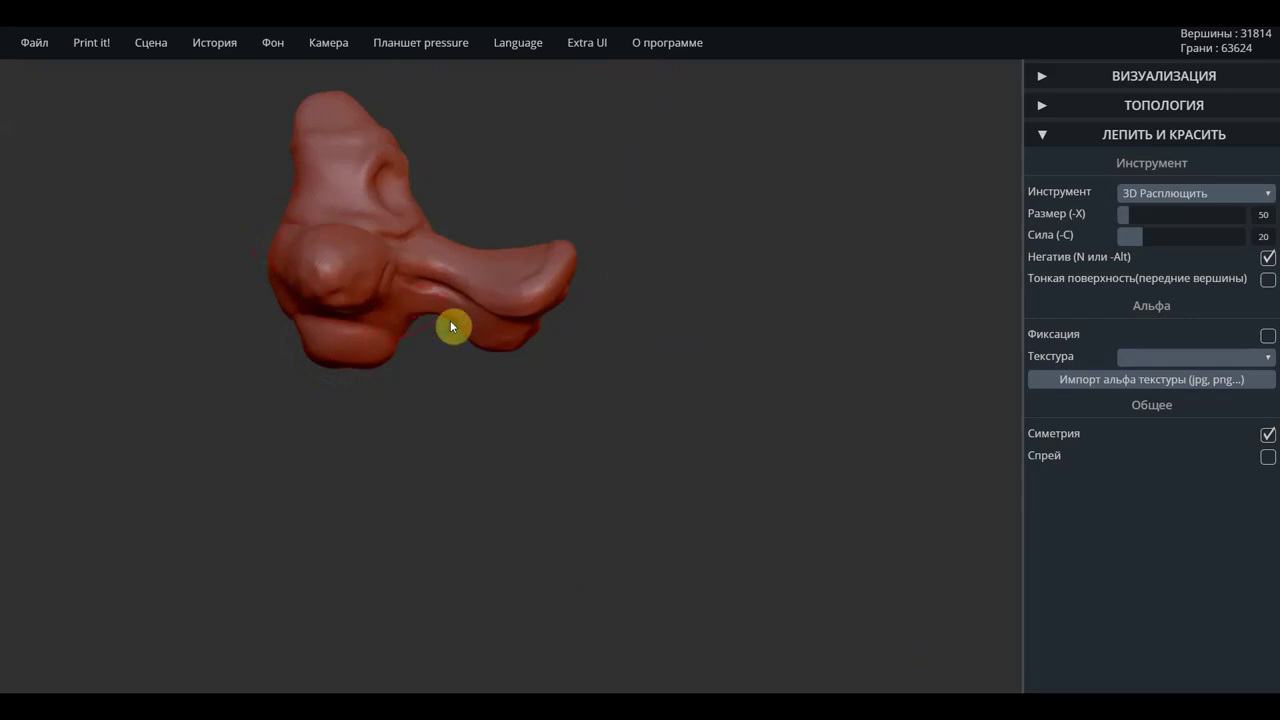
{"action": "left_click", "coordinate": [1185, 196]}
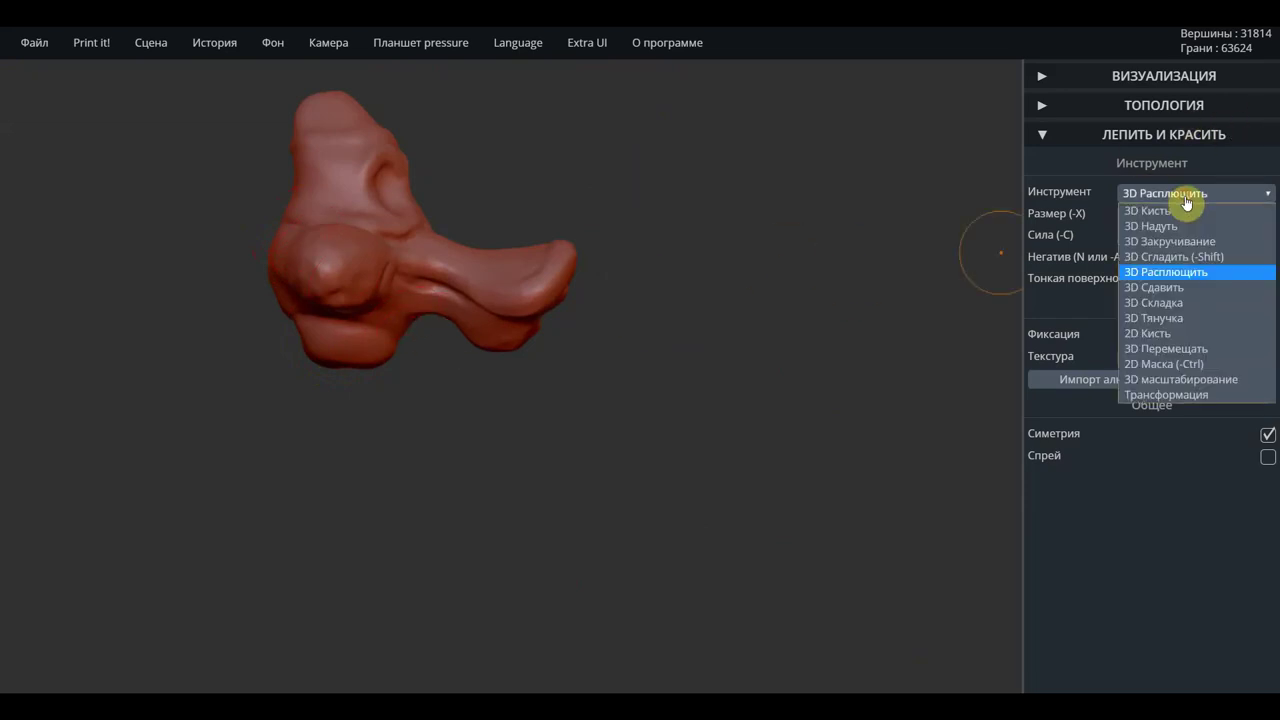
With 3D Тянучка at size 90, pull the long wing's tip outward and tug the bulbous tip
{"action": "left_click", "coordinate": [1162, 318]}
{"action": "scroll", "coordinate": [546, 310], "scroll_direction": "down", "scroll_amount": 2}
{"action": "scroll", "coordinate": [545, 306], "scroll_direction": "down", "scroll_amount": 1}
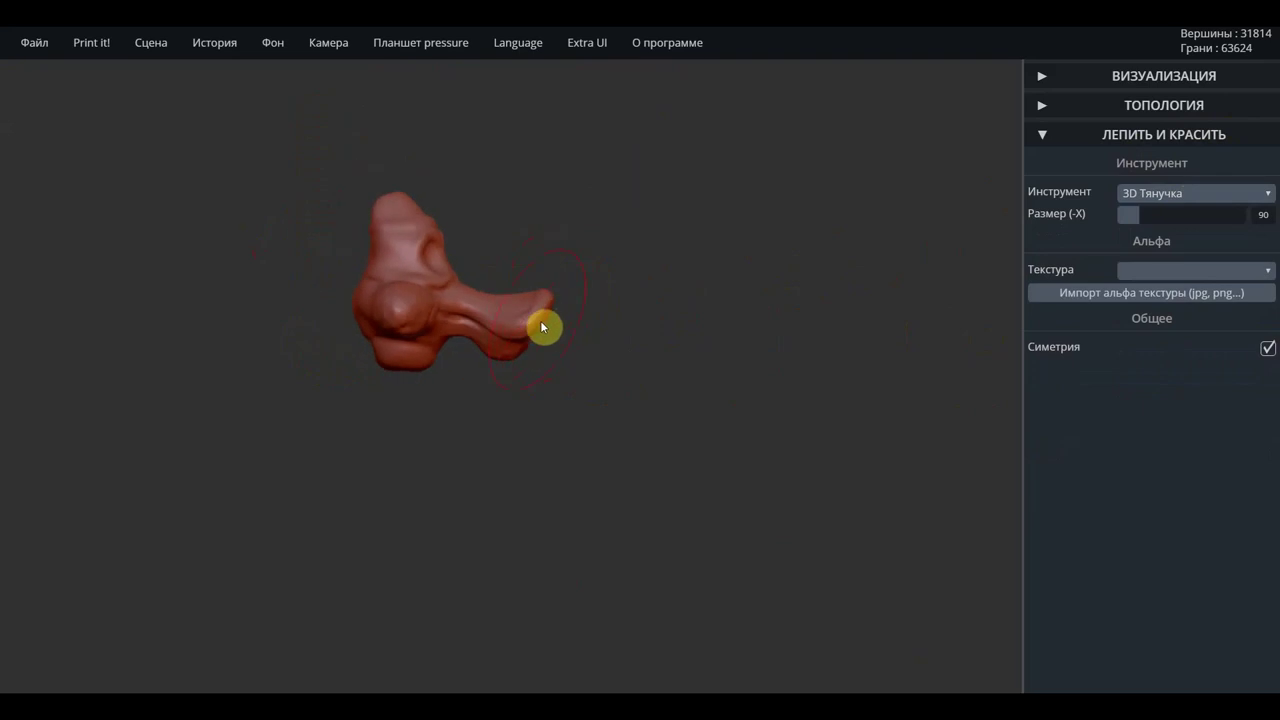
{"action": "left_click_drag", "start_coordinate": [549, 303], "coordinate": [560, 312]}
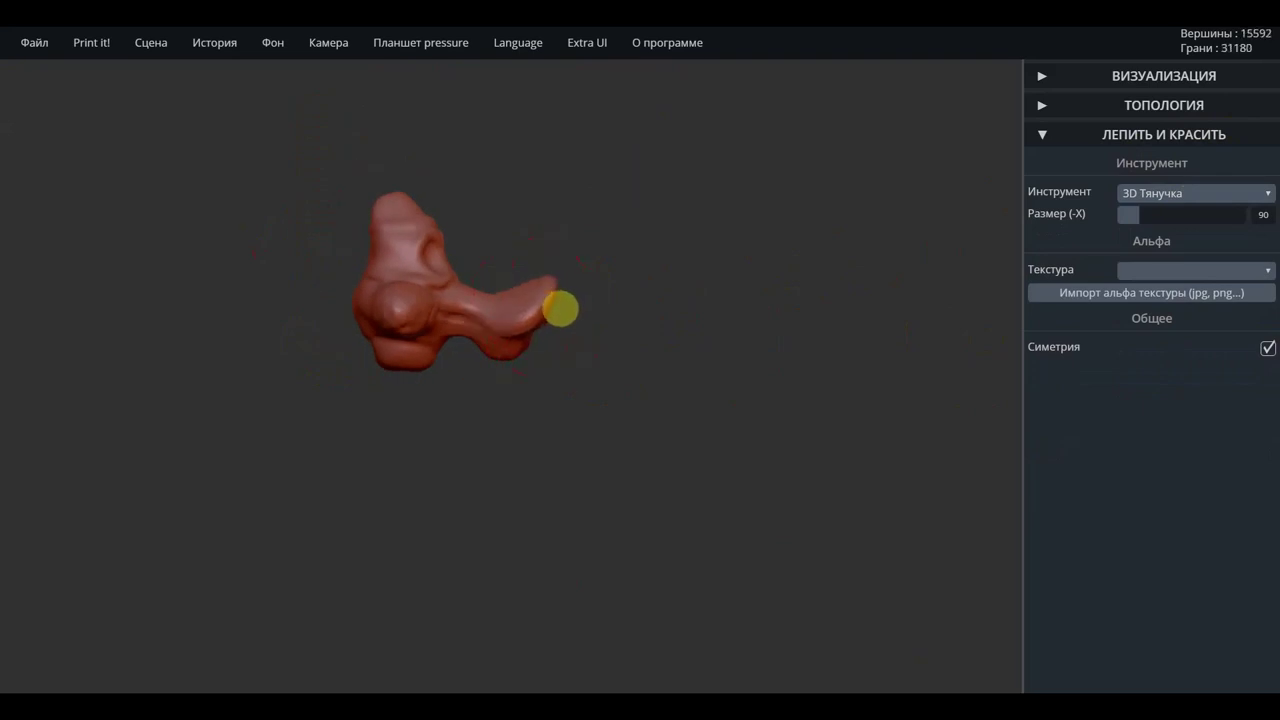
{"action": "left_click_drag", "start_coordinate": [631, 331], "coordinate": [332, 330]}
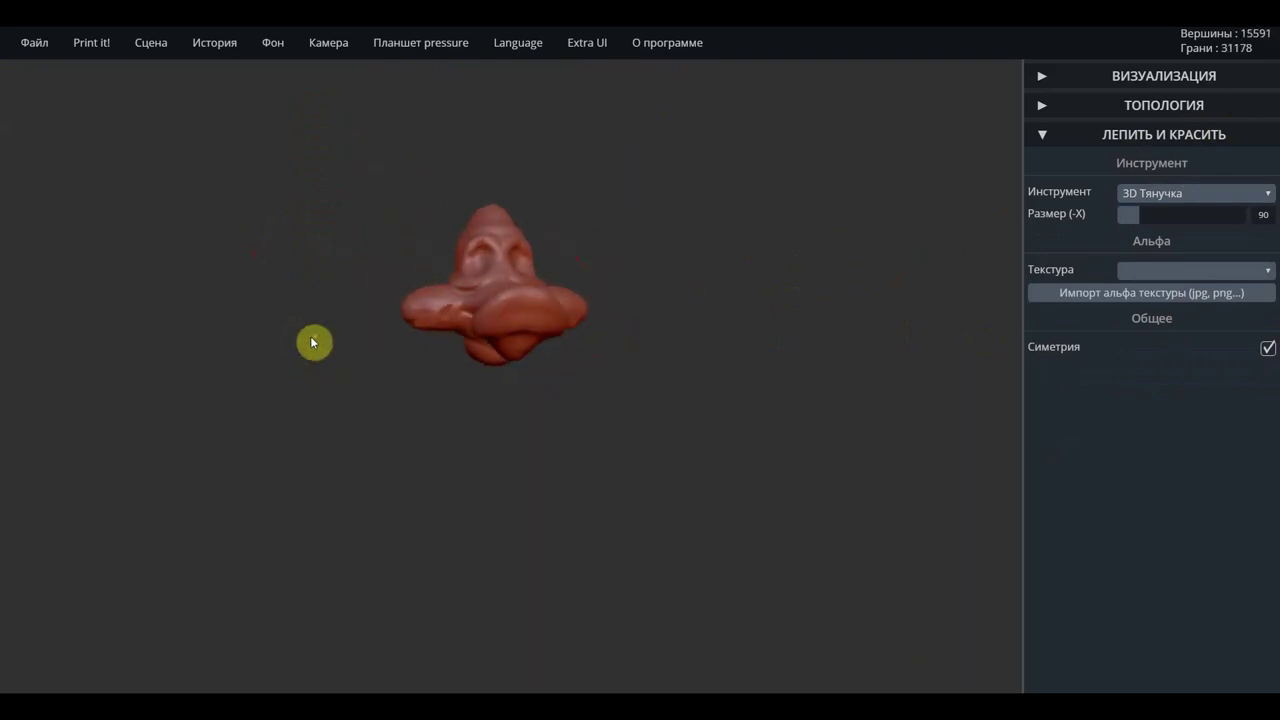
{"action": "scroll", "coordinate": [532, 356], "scroll_direction": "up", "scroll_amount": 2}
{"action": "scroll", "coordinate": [527, 322], "scroll_direction": "up", "scroll_amount": 1}
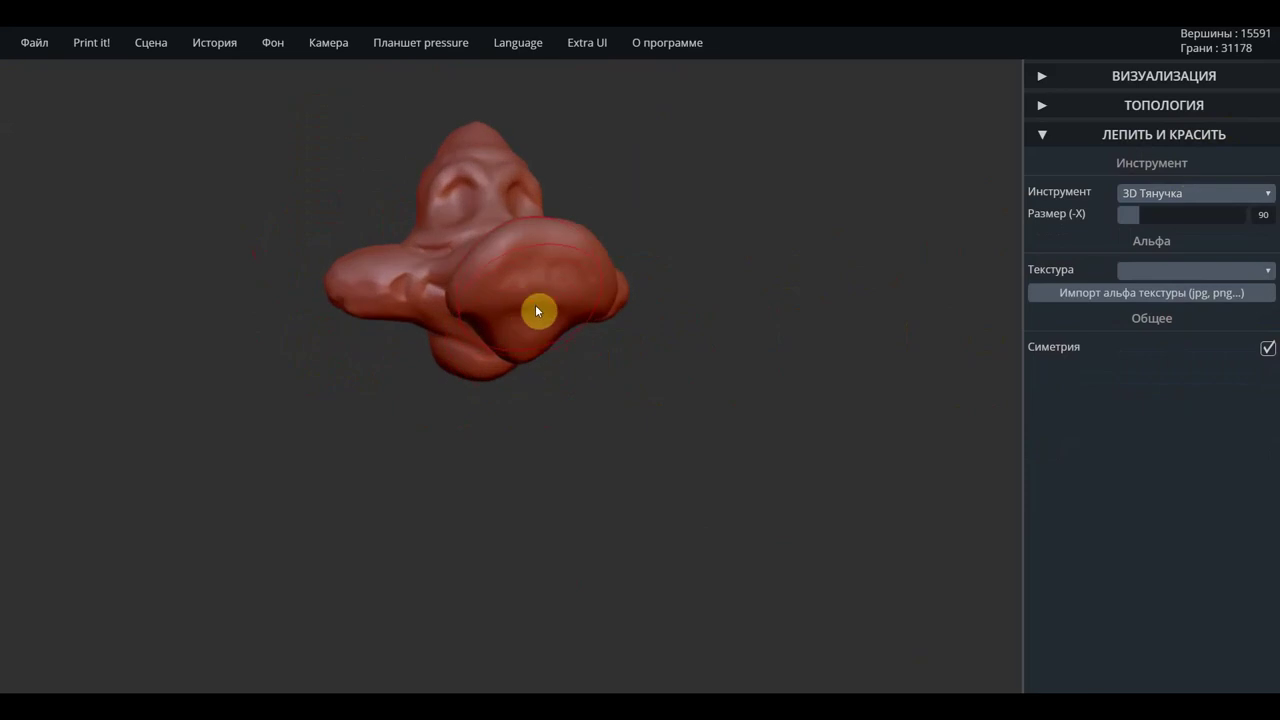
{"action": "left_click_drag", "start_coordinate": [535, 307], "coordinate": [488, 327]}
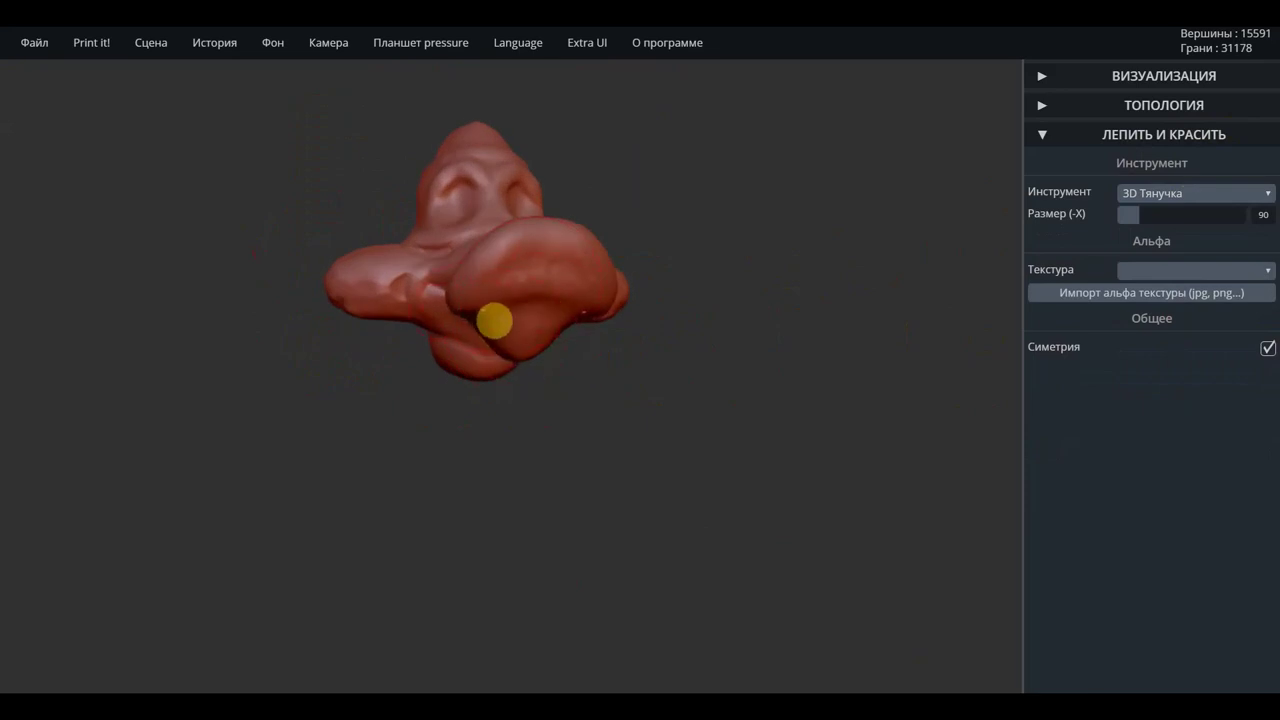
Pull the surface above the bulbous tip into shape from a side view
{"action": "mouse_move", "coordinate": [530, 420]}
{"action": "left_mouse_down"}
{"action": "mouse_move", "coordinate": [703, 484]}
{"action": "mouse_move", "coordinate": [598, 320]}
{"action": "left_mouse_up"}
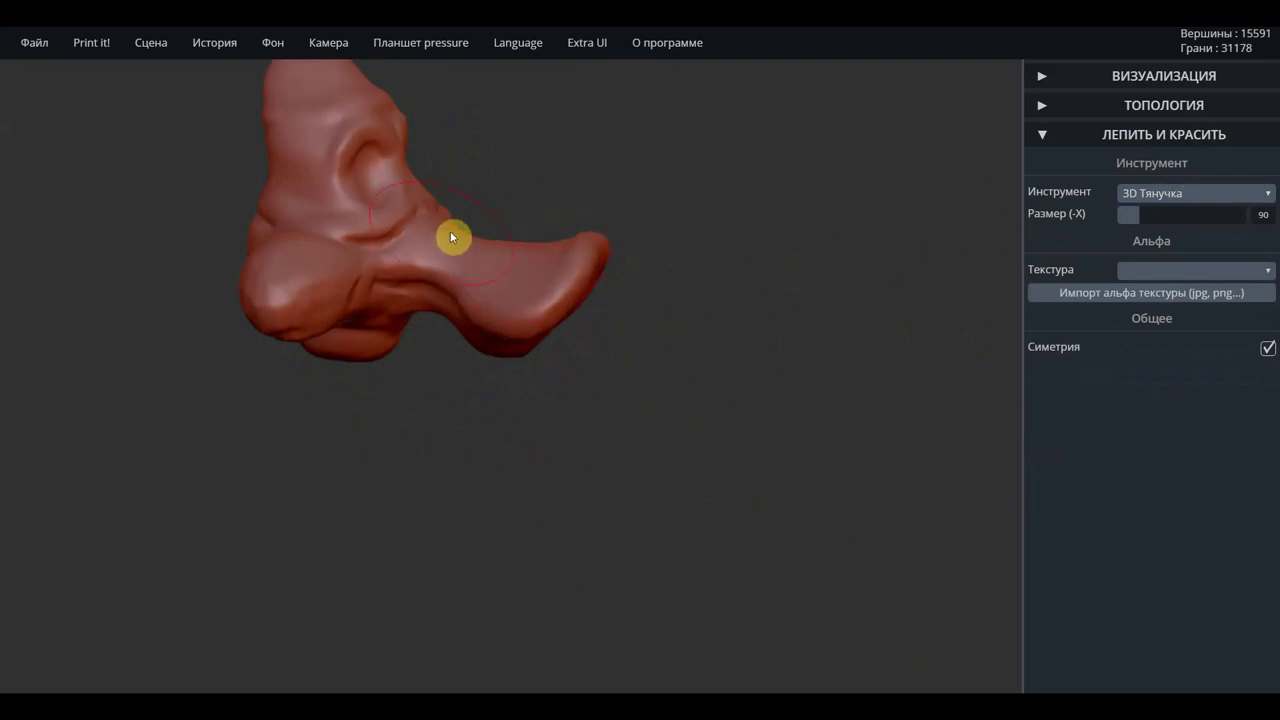
{"action": "mouse_move", "coordinate": [709, 309]}
{"action": "left_mouse_down"}
{"action": "mouse_move", "coordinate": [597, 470]}
{"action": "mouse_move", "coordinate": [531, 466]}
{"action": "mouse_move", "coordinate": [466, 414]}
{"action": "left_mouse_up"}
{"action": "mouse_move", "coordinate": [627, 443]}
{"action": "left_mouse_down"}
{"action": "mouse_move", "coordinate": [325, 339]}
{"action": "mouse_move", "coordinate": [250, 254]}
{"action": "mouse_move", "coordinate": [463, 289]}
{"action": "mouse_move", "coordinate": [661, 211]}
{"action": "left_mouse_up"}
{"action": "mouse_move", "coordinate": [815, 195]}
{"action": "left_mouse_down"}
{"action": "mouse_move", "coordinate": [774, 201]}
{"action": "mouse_move", "coordinate": [713, 174]}
{"action": "mouse_move", "coordinate": [719, 136]}
{"action": "left_mouse_up"}
{"action": "scroll", "coordinate": [670, 103], "scroll_direction": "up", "scroll_amount": 2}
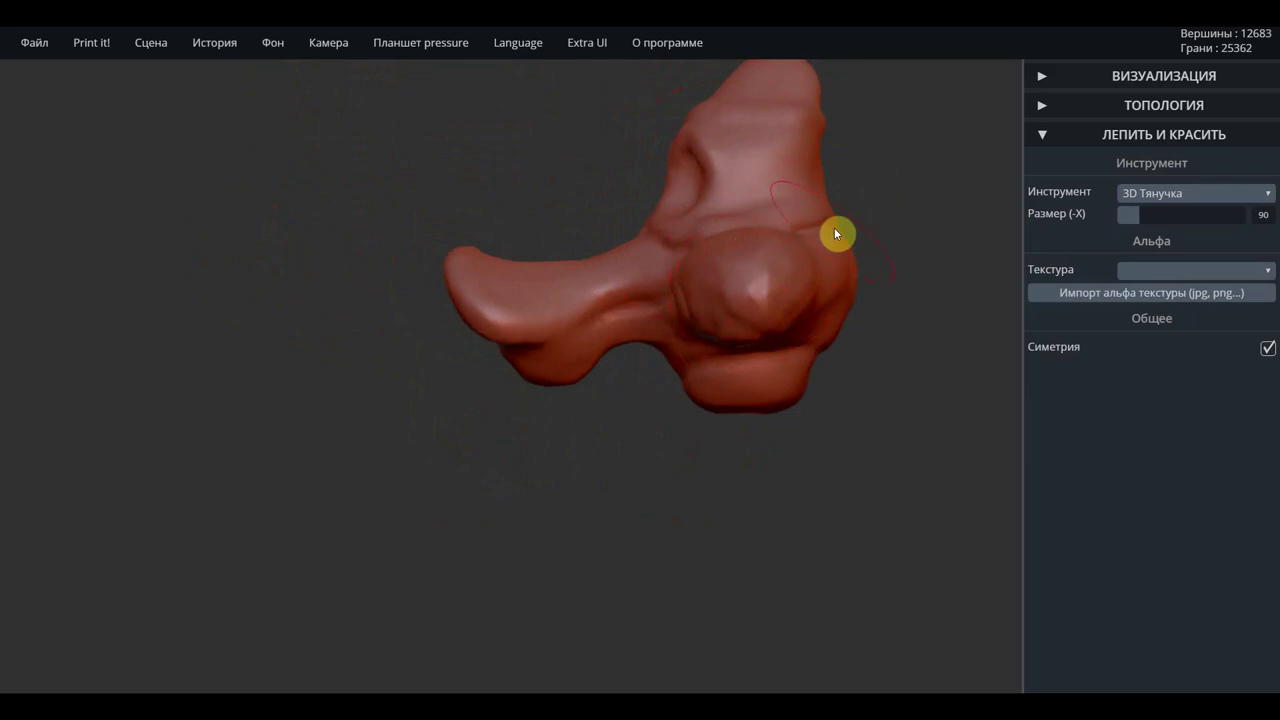
{"action": "left_click_drag", "start_coordinate": [838, 232], "coordinate": [849, 222]}
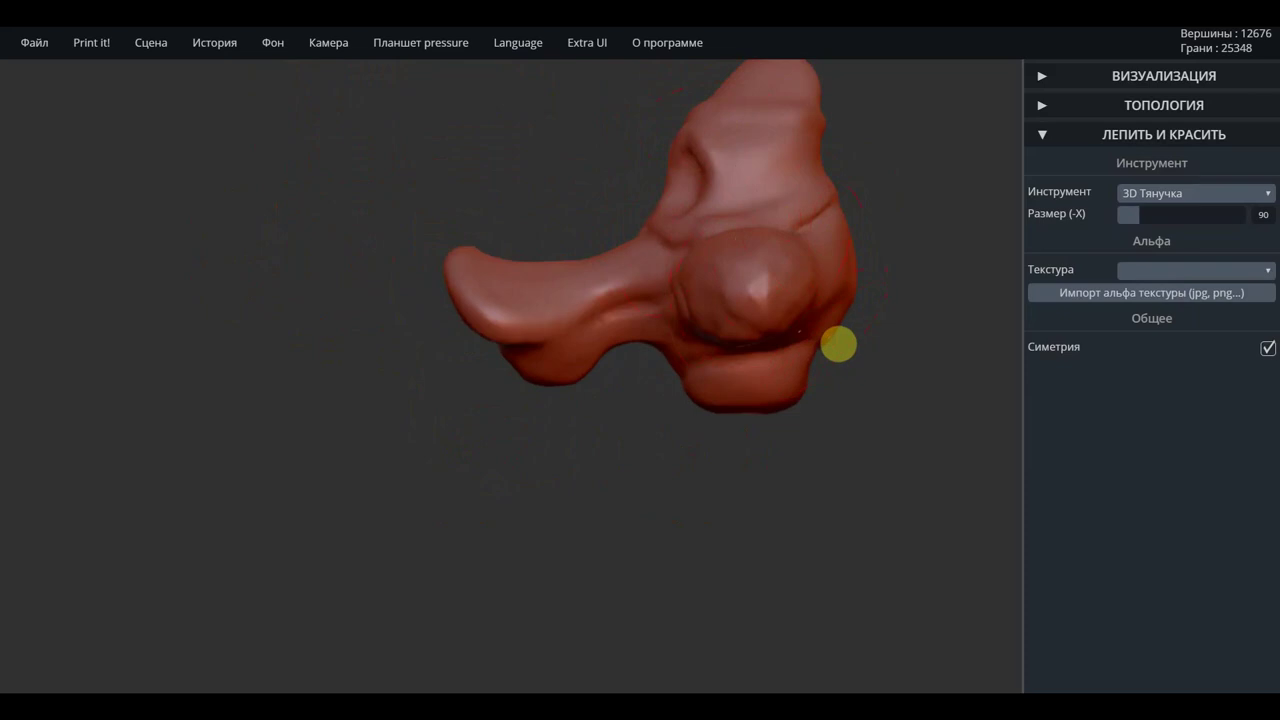
{"action": "mouse_move", "coordinate": [841, 343]}
{"action": "left_mouse_down"}
{"action": "mouse_move", "coordinate": [740, 418]}
{"action": "mouse_move", "coordinate": [687, 402]}
{"action": "left_mouse_up"}
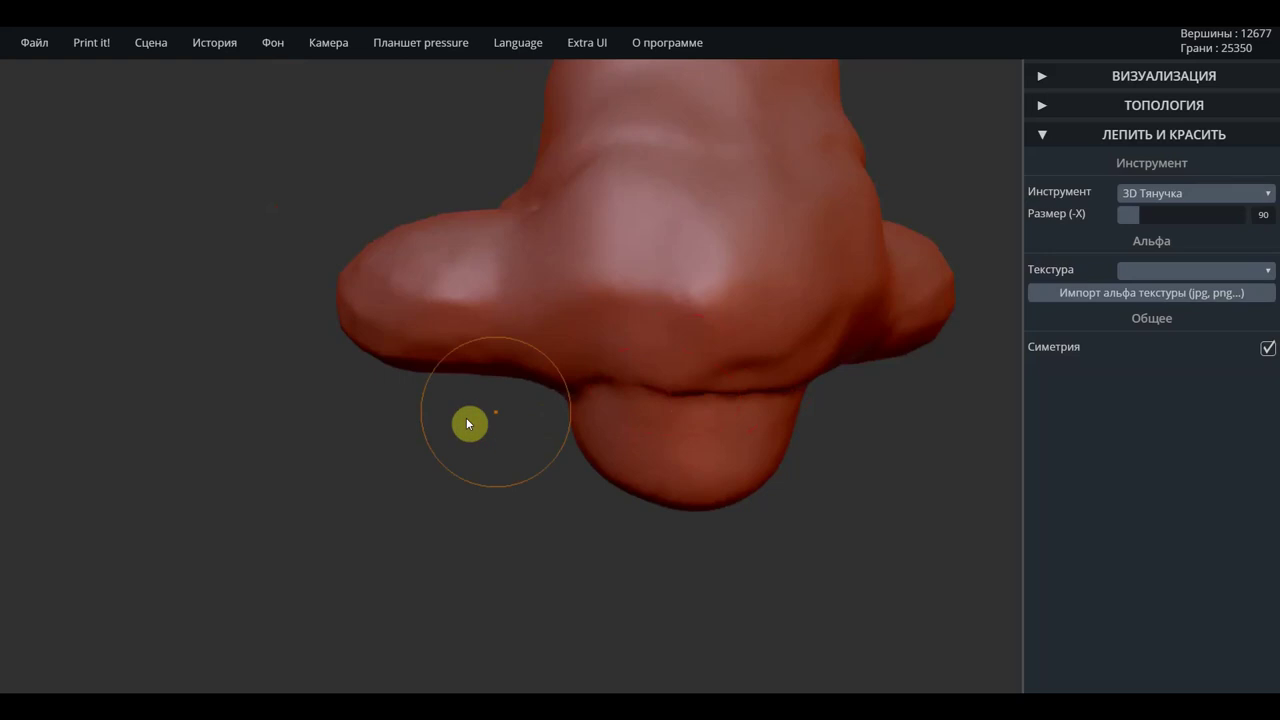
{"action": "left_click_drag", "start_coordinate": [469, 343], "coordinate": [403, 443]}
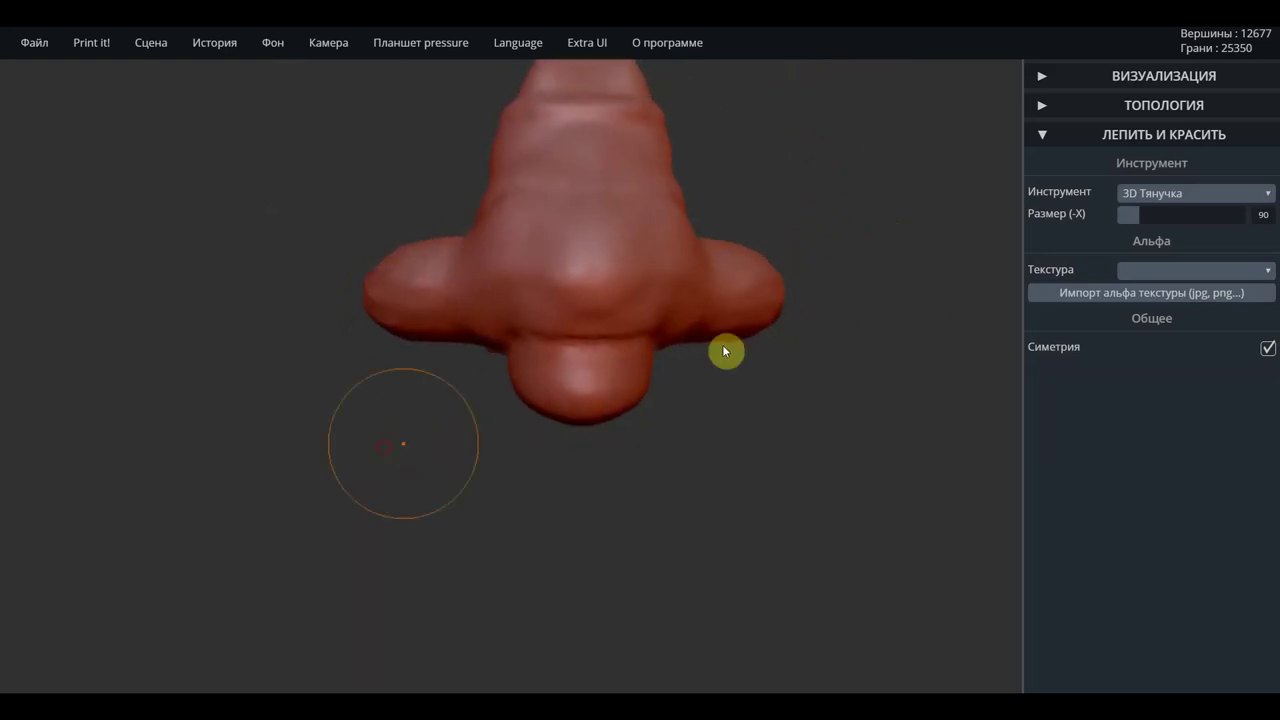
{"action": "left_click", "coordinate": [1186, 195]}
Build up a lip-like ridge under the nose with 3D Кисть
{"action": "left_click", "coordinate": [1164, 214]}
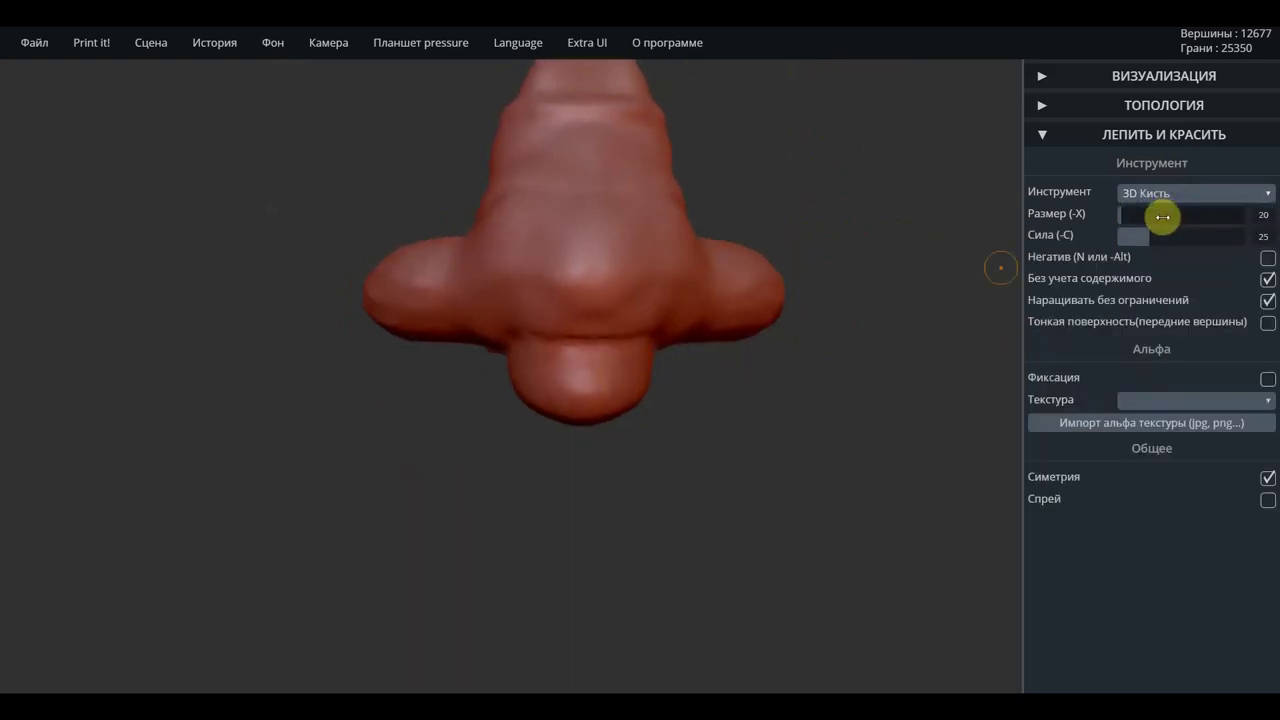
{"action": "scroll", "coordinate": [640, 357], "scroll_direction": "up", "scroll_amount": 1}
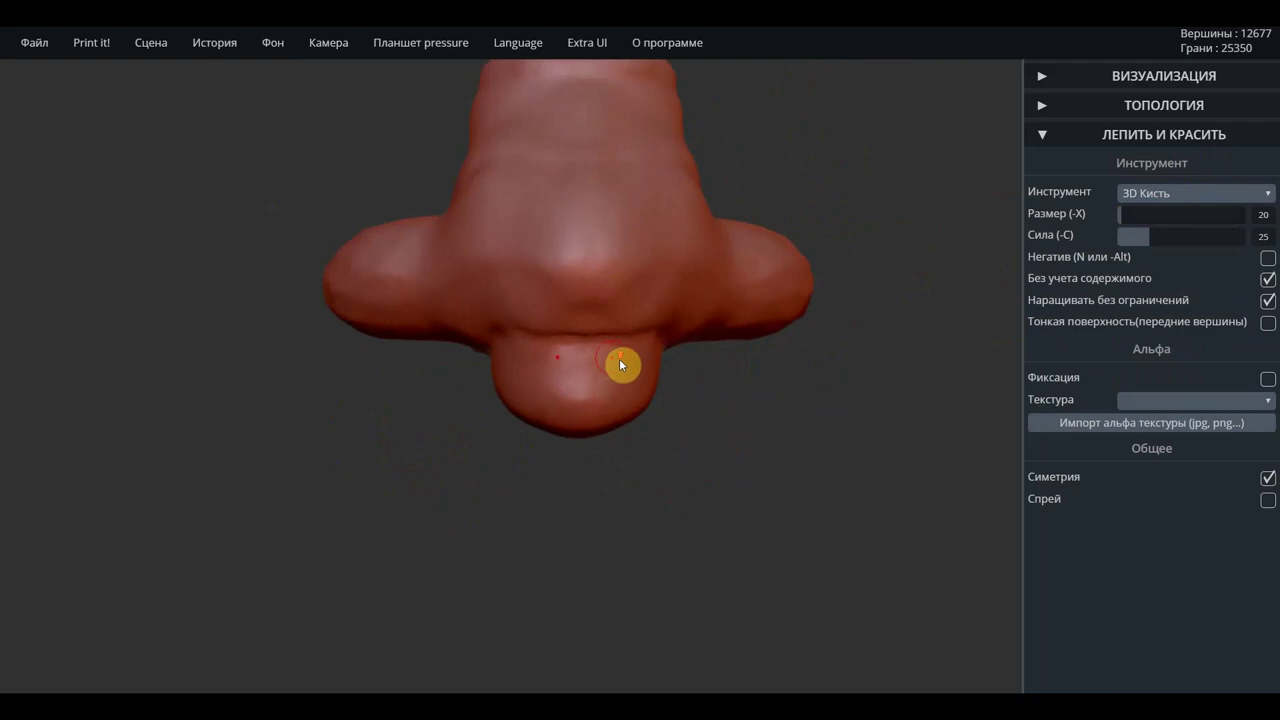
{"action": "mouse_move", "coordinate": [621, 347]}
{"action": "left_mouse_down"}
{"action": "mouse_move", "coordinate": [486, 357]}
{"action": "mouse_move", "coordinate": [600, 400]}
{"action": "mouse_move", "coordinate": [506, 386]}
{"action": "mouse_move", "coordinate": [580, 403]}
{"action": "mouse_move", "coordinate": [565, 400]}
{"action": "mouse_move", "coordinate": [623, 389]}
{"action": "mouse_move", "coordinate": [500, 380]}
{"action": "mouse_move", "coordinate": [580, 356]}
{"action": "mouse_move", "coordinate": [491, 400]}
{"action": "mouse_move", "coordinate": [697, 437]}
{"action": "mouse_move", "coordinate": [607, 407]}
{"action": "left_mouse_up"}
{"action": "mouse_move", "coordinate": [486, 371]}
{"action": "left_mouse_down"}
{"action": "mouse_move", "coordinate": [614, 351]}
{"action": "mouse_move", "coordinate": [497, 364]}
{"action": "mouse_move", "coordinate": [543, 389]}
{"action": "mouse_move", "coordinate": [491, 406]}
{"action": "mouse_move", "coordinate": [618, 410]}
{"action": "left_mouse_up"}
{"action": "mouse_move", "coordinate": [466, 416]}
{"action": "left_mouse_down"}
{"action": "mouse_move", "coordinate": [683, 426]}
{"action": "mouse_move", "coordinate": [823, 477]}
{"action": "mouse_move", "coordinate": [646, 406]}
{"action": "mouse_move", "coordinate": [823, 463]}
{"action": "left_mouse_up"}
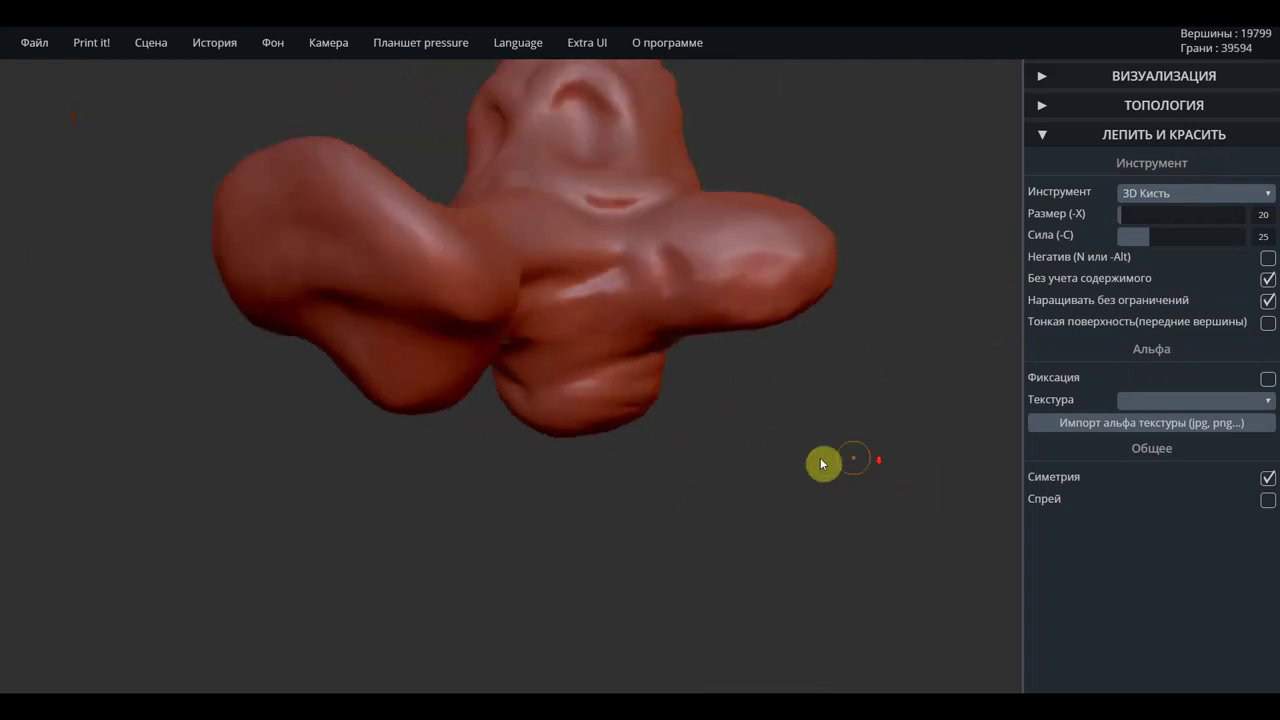
Switch the brush to Негатив and dent and reshape the lower lip
{"action": "scroll", "coordinate": [760, 450], "scroll_direction": "down", "scroll_amount": 3}
{"action": "mouse_move", "coordinate": [719, 444]}
{"action": "left_mouse_down"}
{"action": "mouse_move", "coordinate": [651, 434]}
{"action": "mouse_move", "coordinate": [547, 378]}
{"action": "left_mouse_up"}
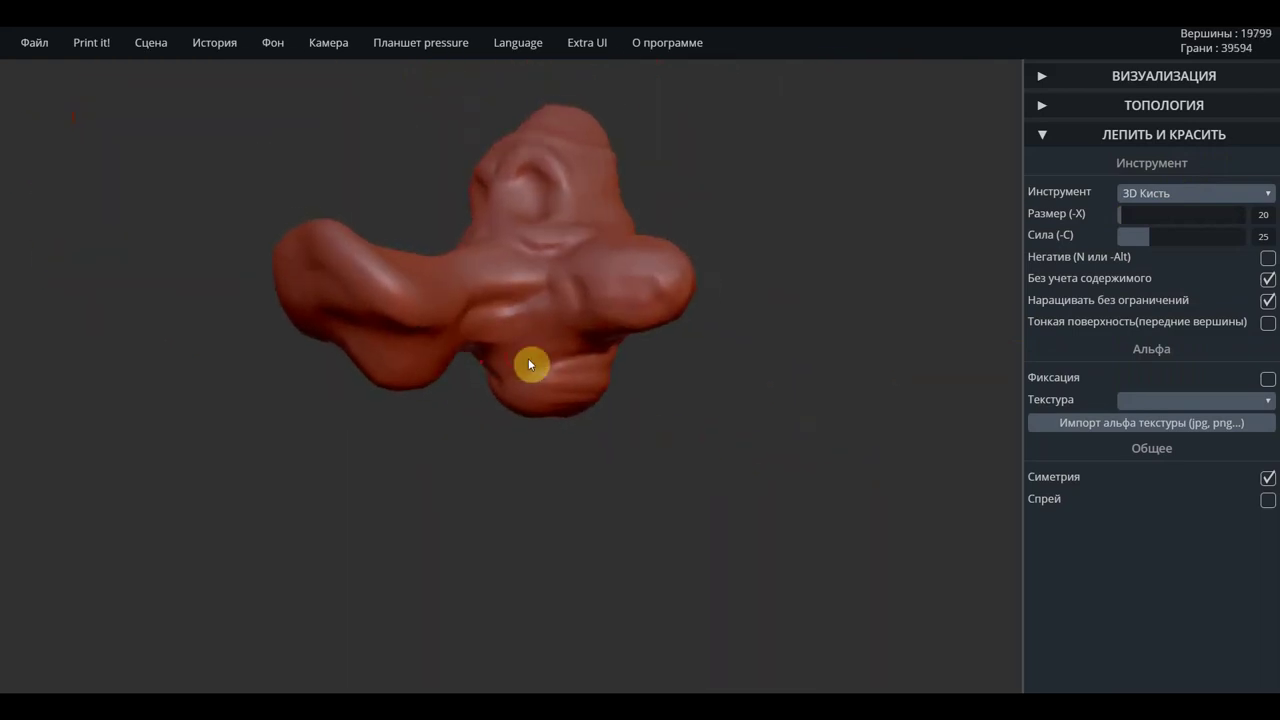
{"action": "key", "text": "n"}
{"action": "mouse_move", "coordinate": [523, 374]}
{"action": "left_mouse_down"}
{"action": "mouse_move", "coordinate": [491, 375]}
{"action": "mouse_move", "coordinate": [577, 363]}
{"action": "left_mouse_up"}
{"action": "mouse_move", "coordinate": [494, 363]}
{"action": "left_mouse_down"}
{"action": "mouse_move", "coordinate": [547, 359]}
{"action": "mouse_move", "coordinate": [536, 368]}
{"action": "mouse_move", "coordinate": [558, 343]}
{"action": "mouse_move", "coordinate": [526, 363]}
{"action": "mouse_move", "coordinate": [526, 337]}
{"action": "mouse_move", "coordinate": [508, 371]}
{"action": "mouse_move", "coordinate": [592, 368]}
{"action": "left_mouse_up"}
Inflate the nose's lower part and edge with 3D Надуть at size 29
{"action": "left_click", "coordinate": [1158, 194]}
{"action": "left_click", "coordinate": [1160, 227]}
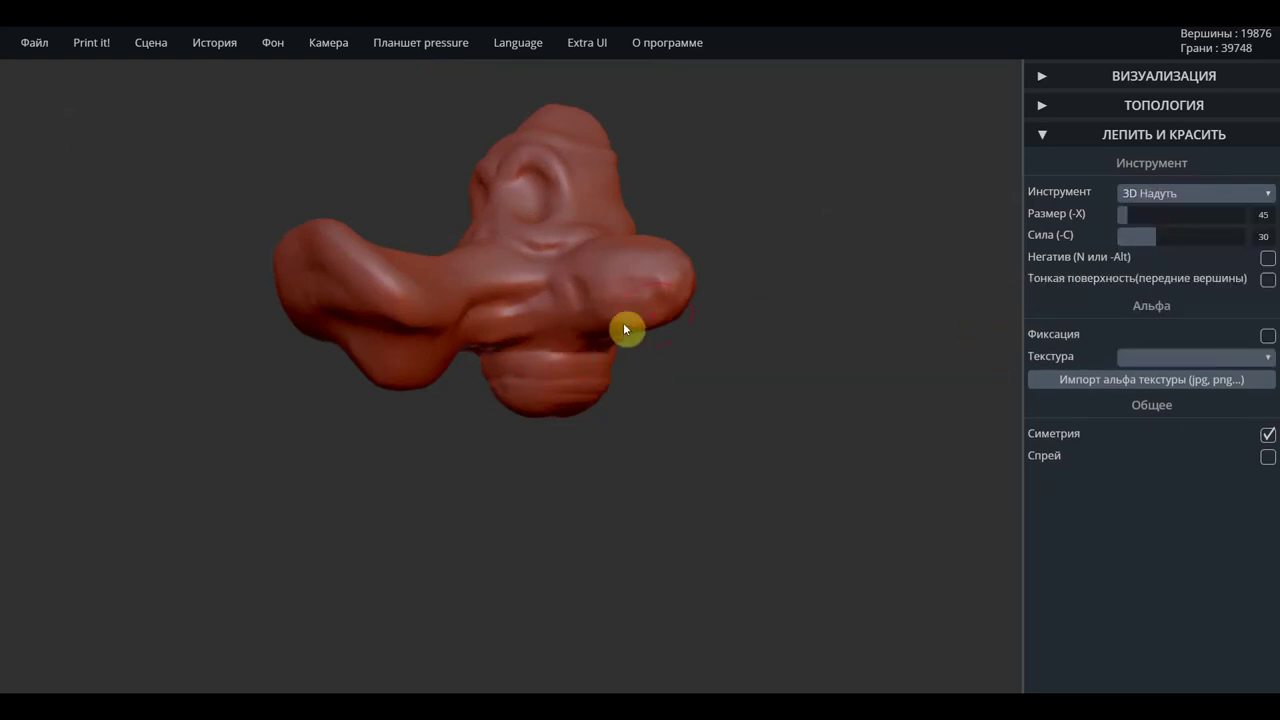
{"action": "left_click_drag", "start_coordinate": [1131, 212], "coordinate": [1122, 215]}
{"action": "mouse_move", "coordinate": [606, 364]}
{"action": "left_mouse_down"}
{"action": "mouse_move", "coordinate": [518, 372]}
{"action": "mouse_move", "coordinate": [551, 408]}
{"action": "mouse_move", "coordinate": [497, 408]}
{"action": "mouse_move", "coordinate": [634, 414]}
{"action": "mouse_move", "coordinate": [449, 417]}
{"action": "left_mouse_up"}
{"action": "mouse_move", "coordinate": [575, 411]}
{"action": "left_mouse_down"}
{"action": "mouse_move", "coordinate": [597, 403]}
{"action": "mouse_move", "coordinate": [479, 371]}
{"action": "mouse_move", "coordinate": [669, 426]}
{"action": "left_mouse_up"}
Inflate the nose tip area further to make it rounder and fuller
{"action": "mouse_move", "coordinate": [489, 449]}
{"action": "left_mouse_down"}
{"action": "mouse_move", "coordinate": [674, 529]}
{"action": "mouse_move", "coordinate": [657, 478]}
{"action": "mouse_move", "coordinate": [691, 477]}
{"action": "mouse_move", "coordinate": [742, 430]}
{"action": "mouse_move", "coordinate": [766, 446]}
{"action": "left_mouse_up"}
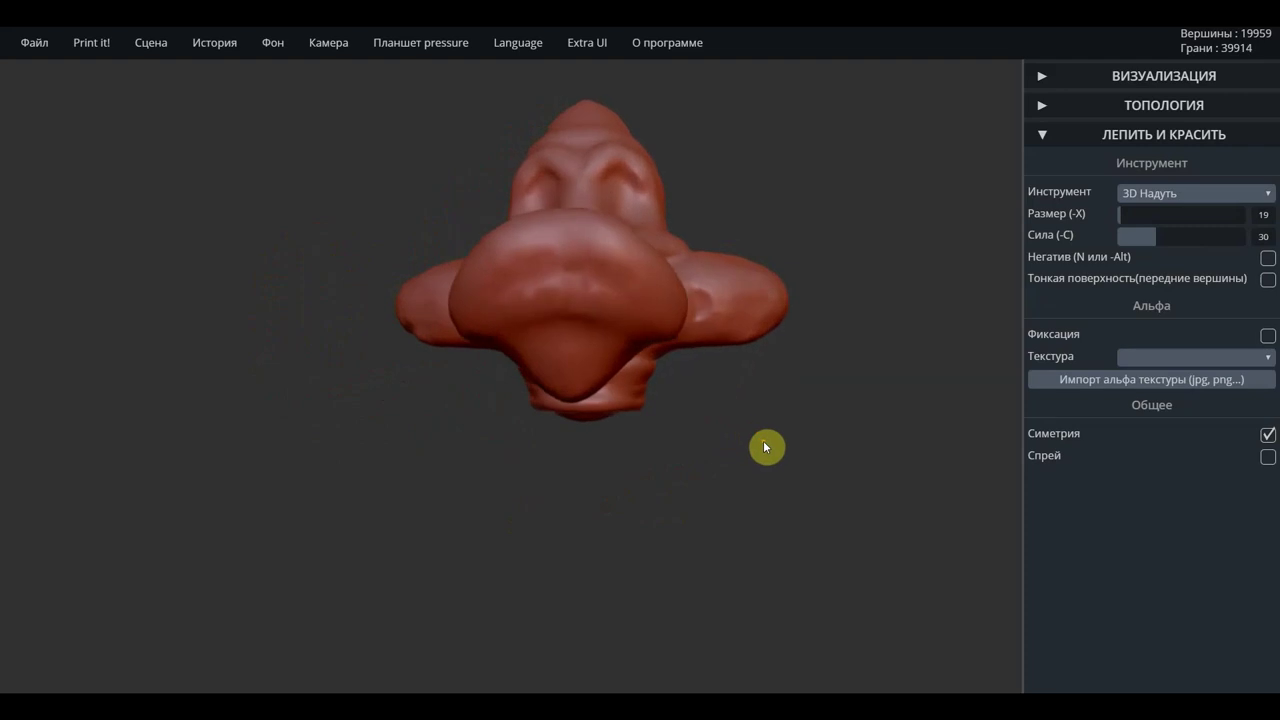
{"action": "mouse_move", "coordinate": [616, 318]}
{"action": "left_mouse_down"}
{"action": "mouse_move", "coordinate": [560, 317]}
{"action": "mouse_move", "coordinate": [583, 317]}
{"action": "left_mouse_up"}
{"action": "mouse_move", "coordinate": [676, 424]}
{"action": "left_mouse_down"}
{"action": "mouse_move", "coordinate": [698, 430]}
{"action": "mouse_move", "coordinate": [590, 321]}
{"action": "left_mouse_up"}
{"action": "scroll", "coordinate": [590, 321], "scroll_direction": "up", "scroll_amount": 3}
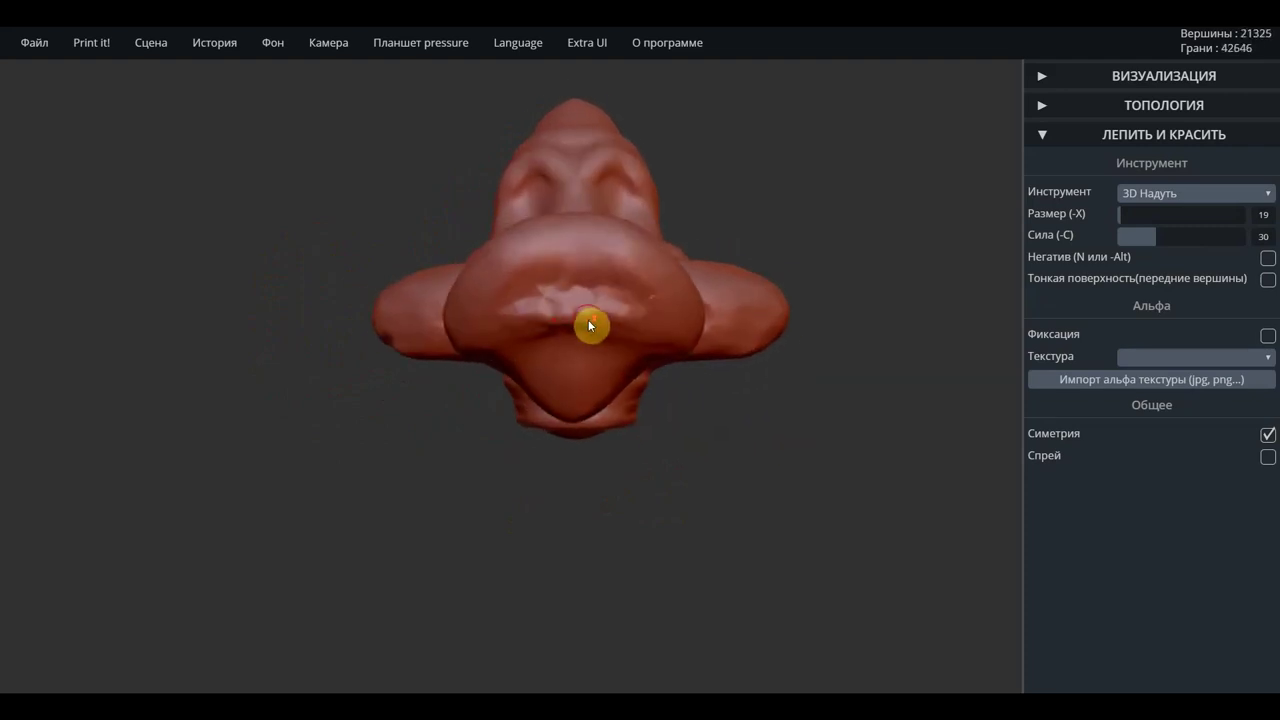
{"action": "left_click", "coordinate": [1161, 198]}
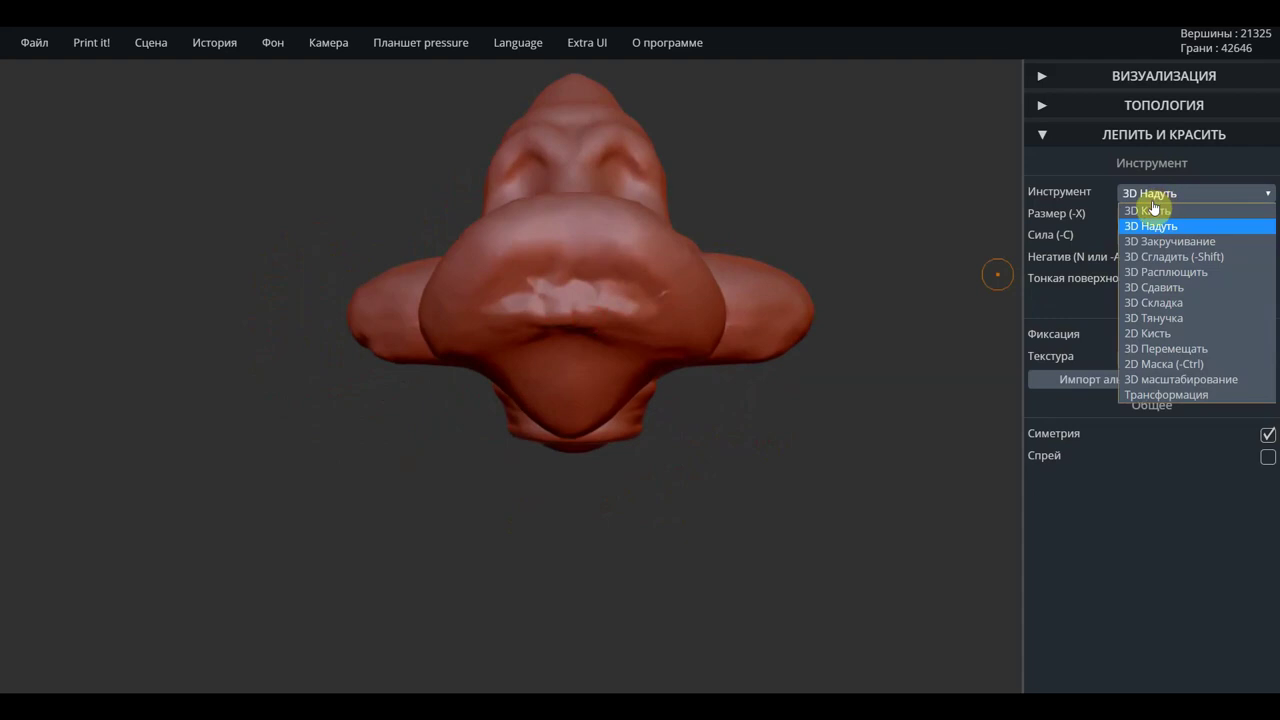
Switch back to 3D Кисть and sculpt surface detail around the mouth
{"action": "left_click", "coordinate": [1140, 244]}
{"action": "mouse_move", "coordinate": [633, 309]}
{"action": "left_mouse_down"}
{"action": "mouse_move", "coordinate": [617, 289]}
{"action": "mouse_move", "coordinate": [509, 331]}
{"action": "mouse_move", "coordinate": [654, 334]}
{"action": "left_mouse_up"}
{"action": "mouse_move", "coordinate": [737, 431]}
{"action": "left_mouse_down"}
{"action": "mouse_move", "coordinate": [587, 347]}
{"action": "mouse_move", "coordinate": [651, 357]}
{"action": "mouse_move", "coordinate": [616, 333]}
{"action": "mouse_move", "coordinate": [634, 357]}
{"action": "mouse_move", "coordinate": [535, 349]}
{"action": "mouse_move", "coordinate": [627, 354]}
{"action": "mouse_move", "coordinate": [660, 386]}
{"action": "left_mouse_up"}
{"action": "left_click_drag", "start_coordinate": [616, 348], "coordinate": [646, 406]}
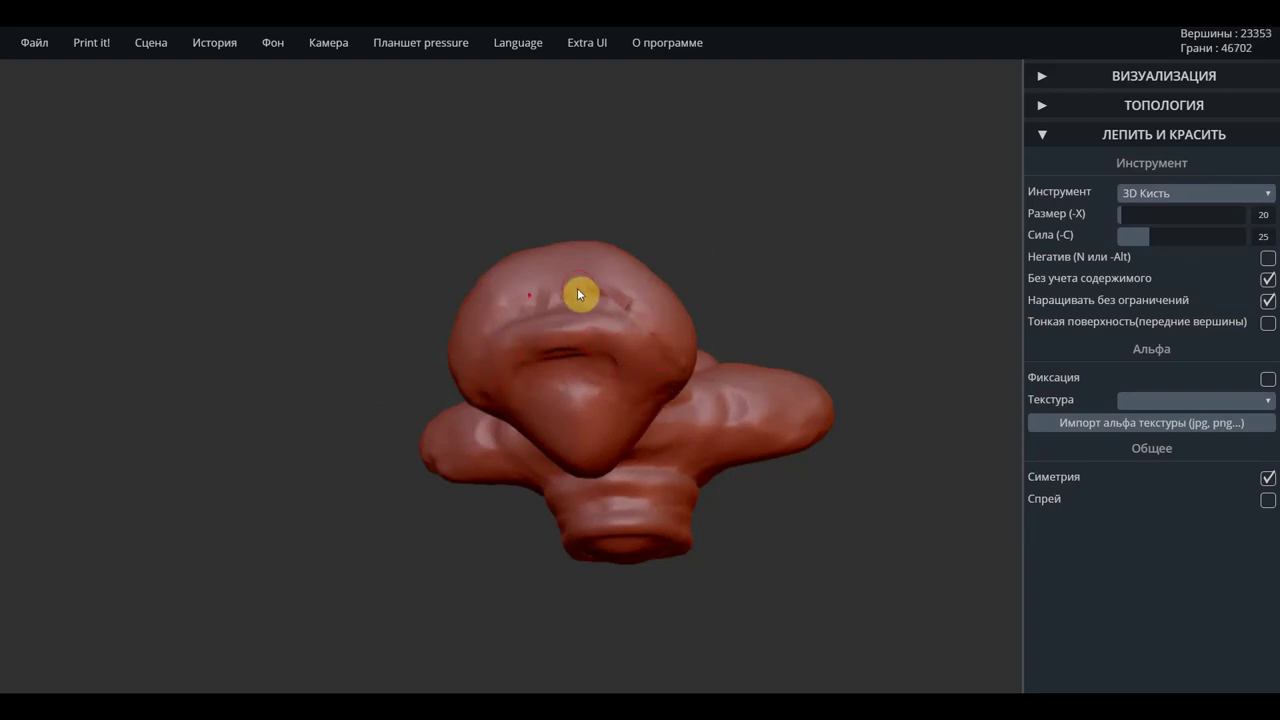
Raise ridges across the head top, smooth briefly with Shift, then orbit to inspect
{"action": "mouse_move", "coordinate": [581, 294]}
{"action": "left_mouse_down"}
{"action": "mouse_move", "coordinate": [651, 326]}
{"action": "mouse_move", "coordinate": [628, 298]}
{"action": "mouse_move", "coordinate": [766, 343]}
{"action": "mouse_move", "coordinate": [643, 310]}
{"action": "left_mouse_up"}
{"action": "key", "text": "shift"}
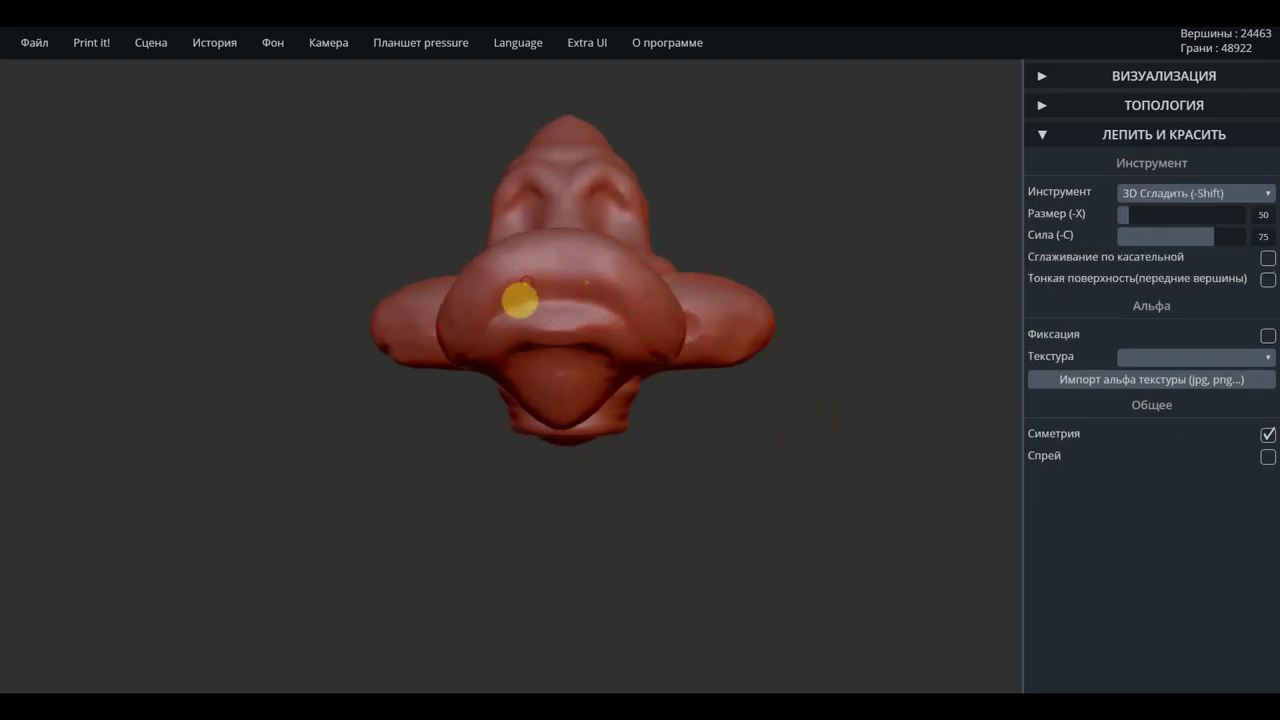
{"action": "key", "text": "shift"}
{"action": "mouse_move", "coordinate": [667, 250]}
{"action": "left_mouse_down"}
{"action": "mouse_move", "coordinate": [854, 209]}
{"action": "mouse_move", "coordinate": [791, 251]}
{"action": "left_mouse_up"}
{"action": "mouse_move", "coordinate": [803, 331]}
{"action": "left_mouse_down"}
{"action": "mouse_move", "coordinate": [672, 306]}
{"action": "mouse_move", "coordinate": [497, 344]}
{"action": "mouse_move", "coordinate": [503, 360]}
{"action": "mouse_move", "coordinate": [524, 348]}
{"action": "left_mouse_up"}
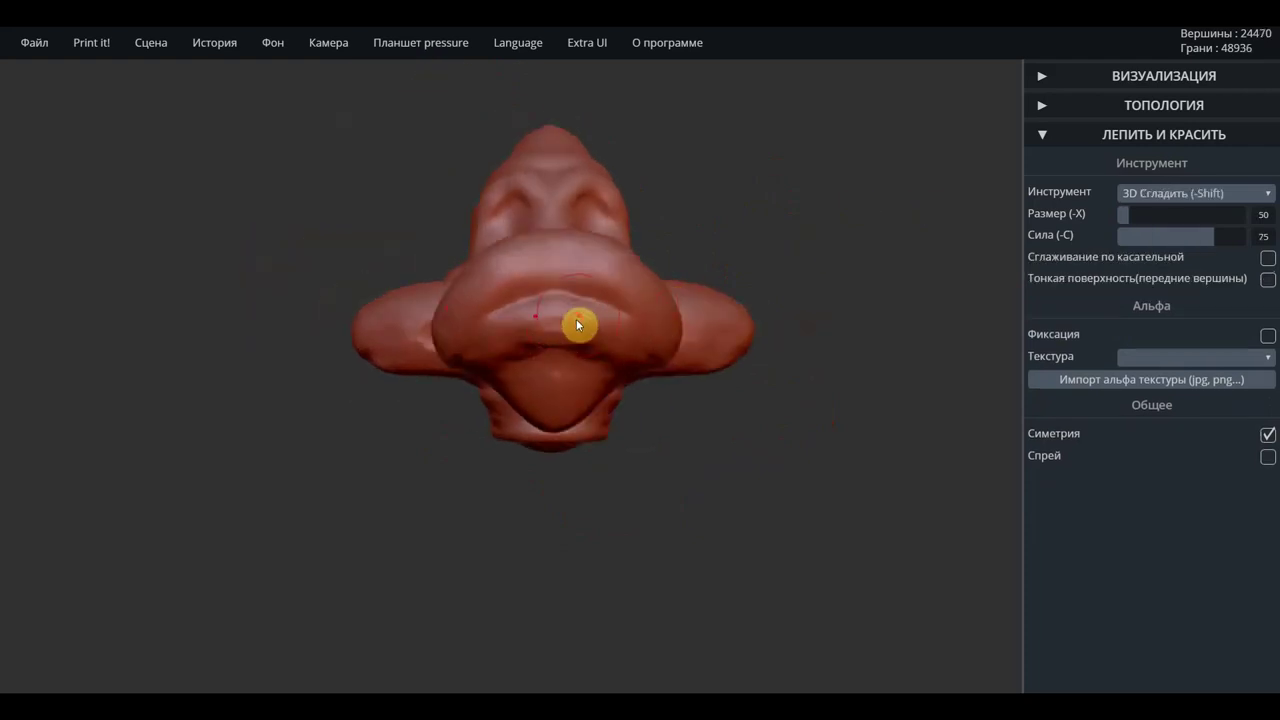
{"action": "mouse_move", "coordinate": [798, 232]}
{"action": "left_mouse_down"}
{"action": "mouse_move", "coordinate": [897, 289]}
{"action": "mouse_move", "coordinate": [814, 303]}
{"action": "left_mouse_up"}
{"action": "mouse_move", "coordinate": [720, 331]}
{"action": "left_mouse_down"}
{"action": "mouse_move", "coordinate": [511, 309]}
{"action": "mouse_move", "coordinate": [543, 289]}
{"action": "mouse_move", "coordinate": [763, 286]}
{"action": "left_mouse_up"}
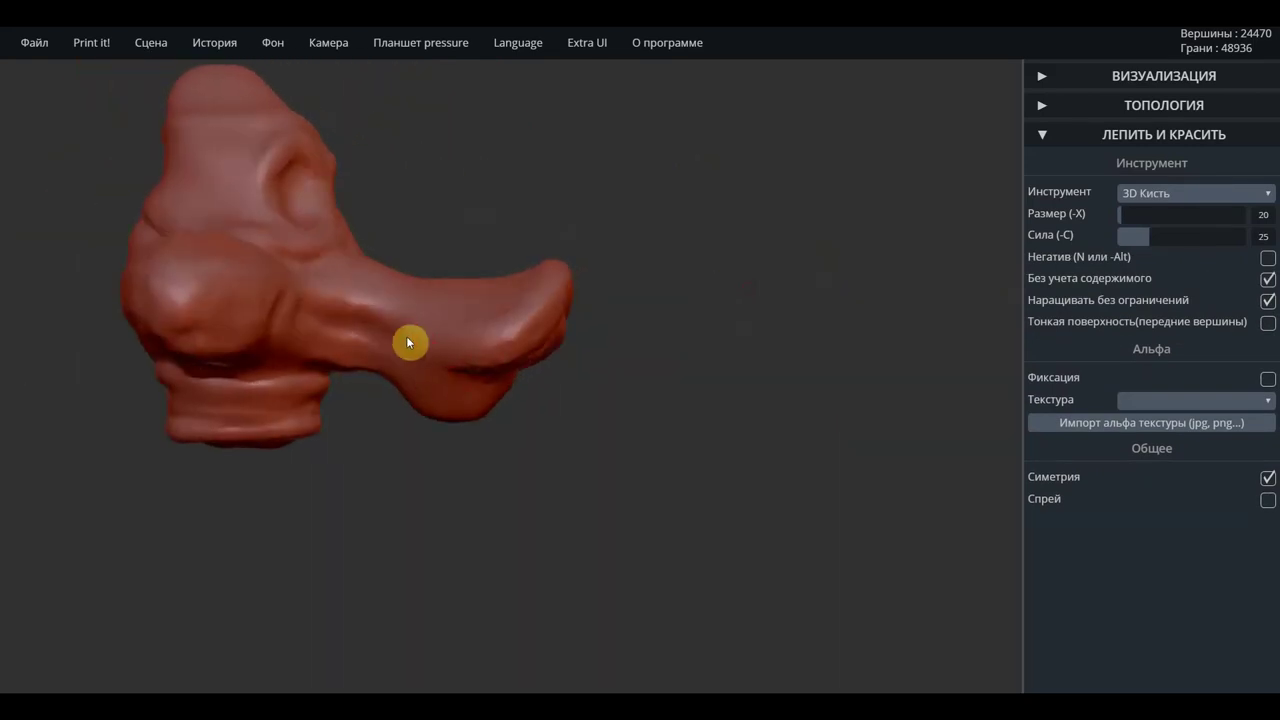
Build up the long wing's underside and the nearby bulge, with a Shift smoothing pass
{"action": "mouse_move", "coordinate": [330, 340]}
{"action": "left_mouse_down"}
{"action": "mouse_move", "coordinate": [463, 392]}
{"action": "mouse_move", "coordinate": [491, 363]}
{"action": "mouse_move", "coordinate": [429, 351]}
{"action": "mouse_move", "coordinate": [386, 323]}
{"action": "mouse_move", "coordinate": [318, 315]}
{"action": "mouse_move", "coordinate": [474, 357]}
{"action": "mouse_move", "coordinate": [561, 328]}
{"action": "mouse_move", "coordinate": [491, 347]}
{"action": "left_mouse_up"}
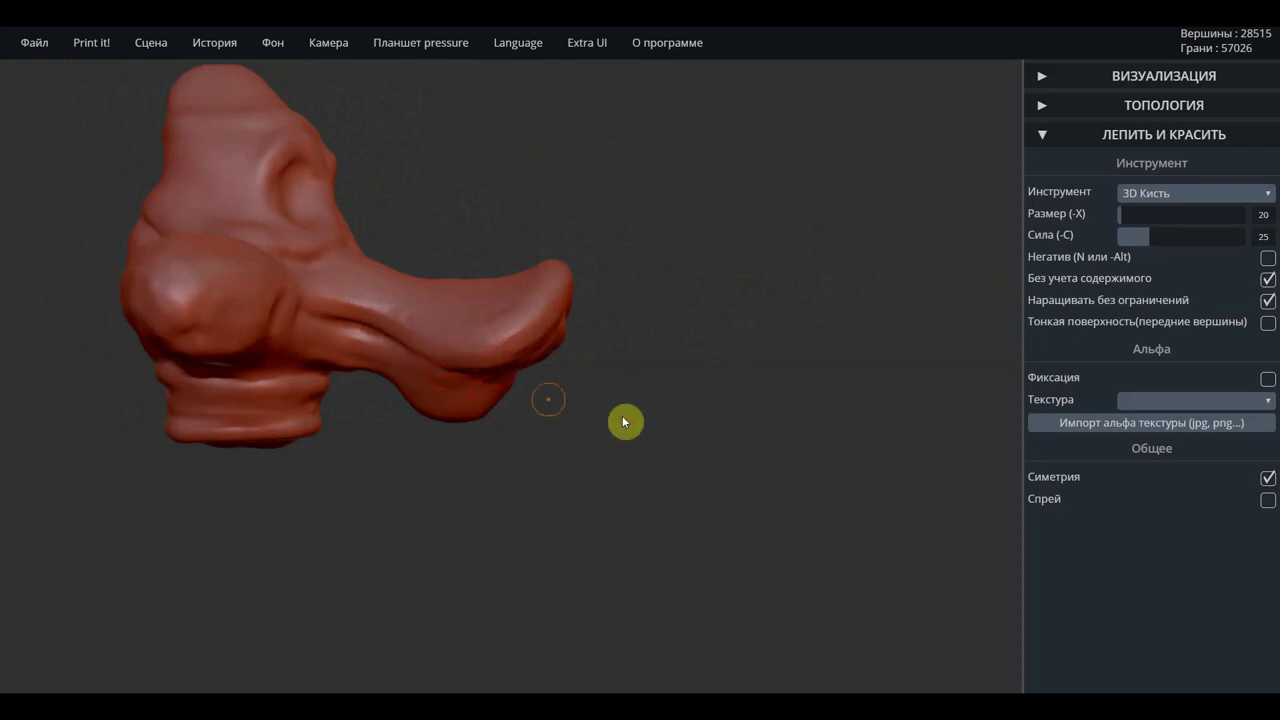
{"action": "left_click_drag", "start_coordinate": [548, 405], "coordinate": [500, 386]}
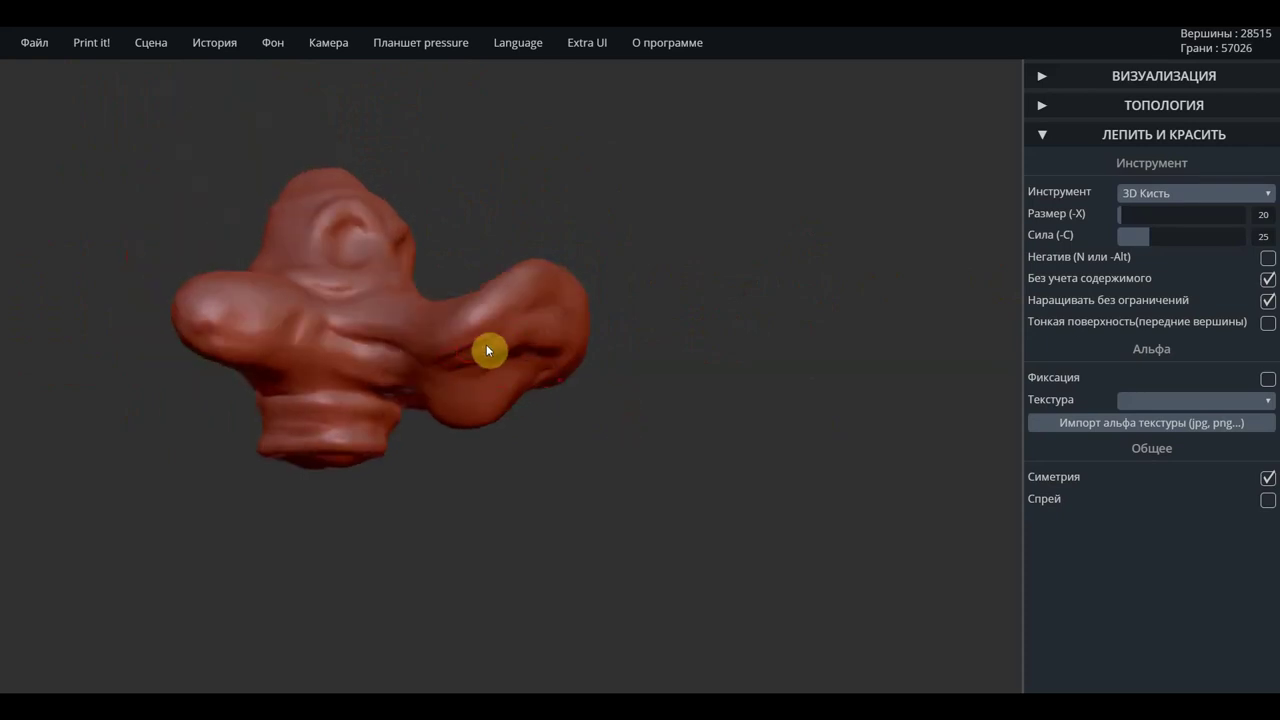
{"action": "left_click_drag", "start_coordinate": [643, 434], "coordinate": [514, 383]}
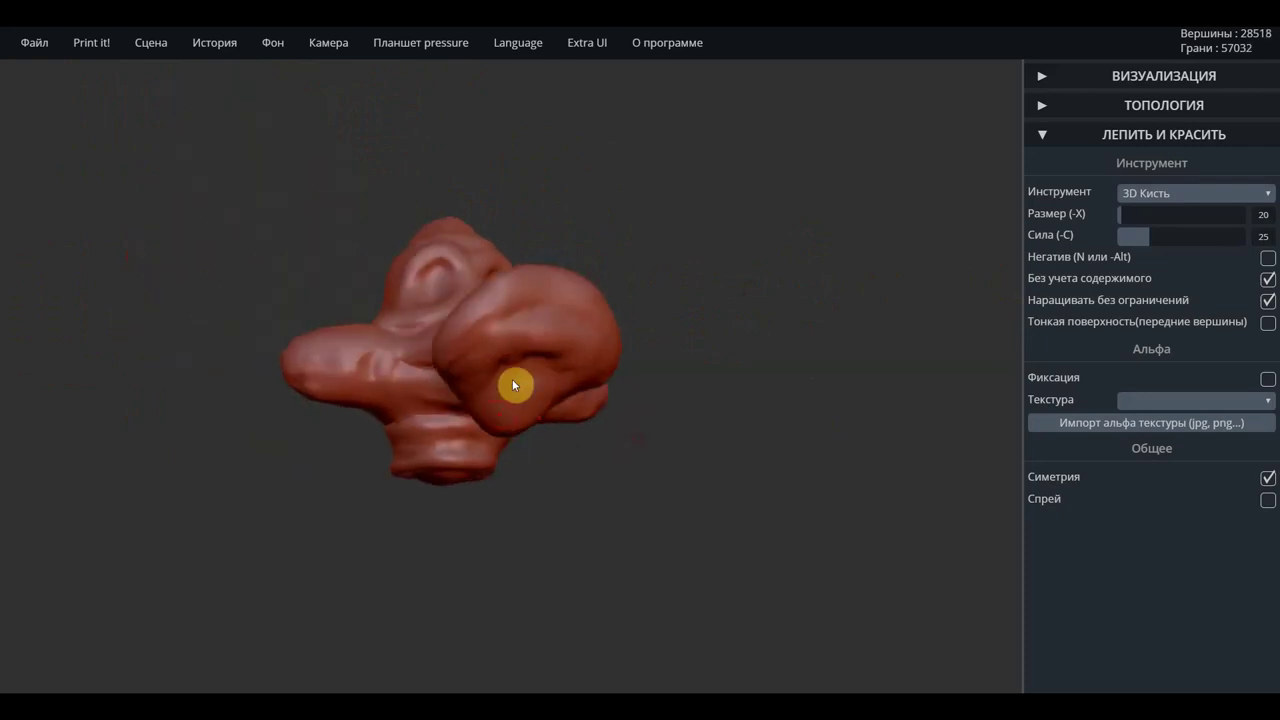
{"action": "key", "text": "shift"}
{"action": "mouse_move", "coordinate": [518, 380]}
{"action": "left_mouse_down"}
{"action": "mouse_move", "coordinate": [508, 443]}
{"action": "mouse_move", "coordinate": [543, 417]}
{"action": "mouse_move", "coordinate": [512, 390]}
{"action": "left_mouse_up"}
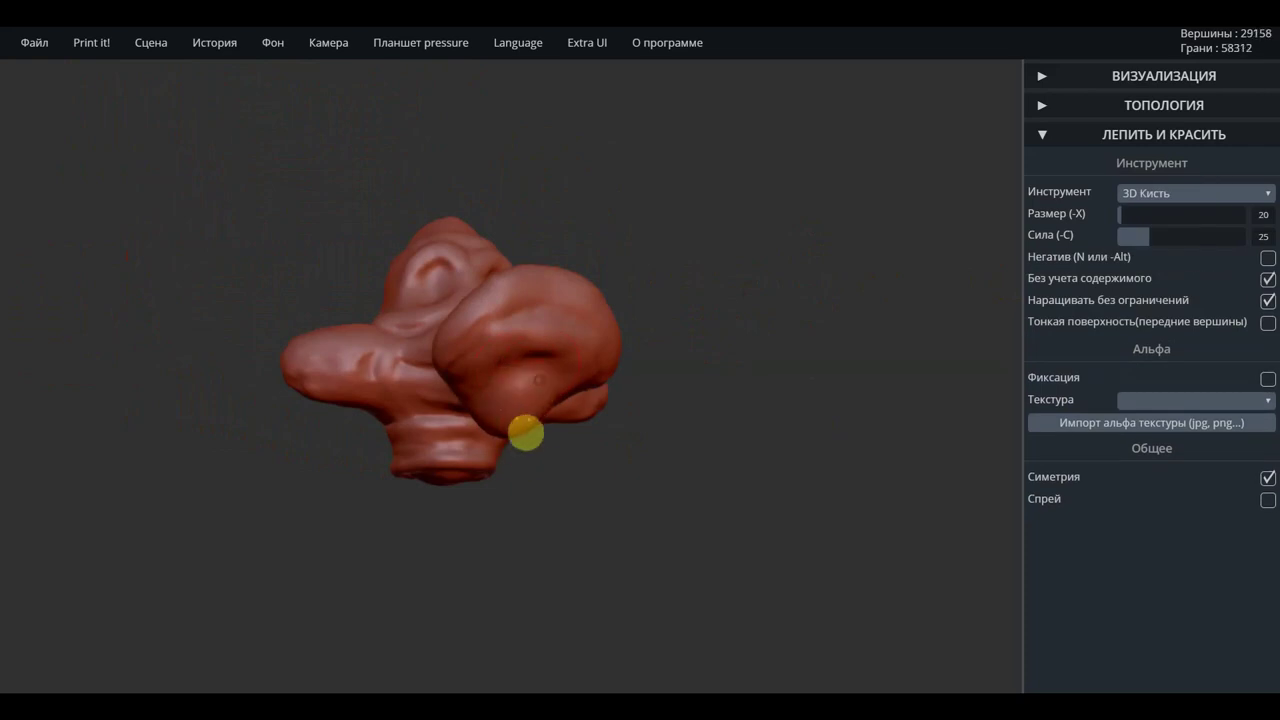
Orbit and zoom to check the wing, then select the 3D Тянучка stretching brush
{"action": "mouse_move", "coordinate": [680, 483]}
{"action": "left_mouse_down"}
{"action": "mouse_move", "coordinate": [423, 531]}
{"action": "mouse_move", "coordinate": [249, 517]}
{"action": "left_mouse_up"}
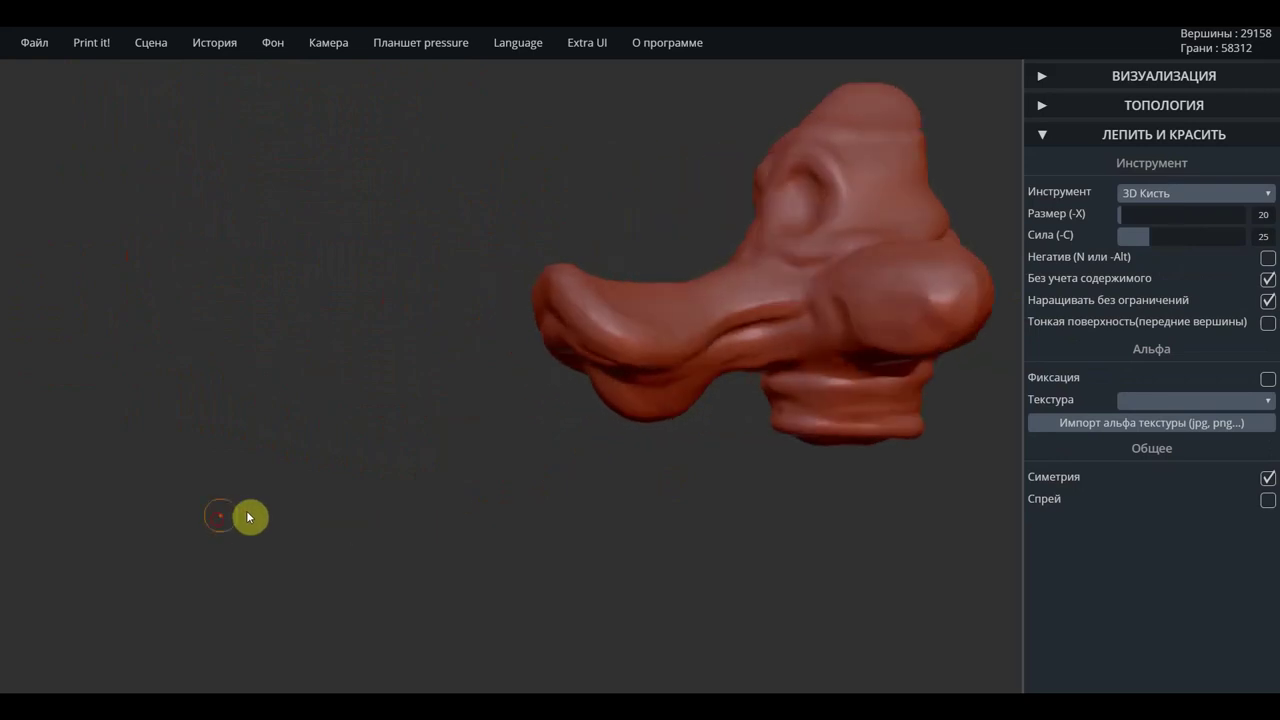
{"action": "scroll", "coordinate": [600, 420], "scroll_direction": "up", "scroll_amount": 3}
{"action": "scroll", "coordinate": [806, 374], "scroll_direction": "down", "scroll_amount": 2}
{"action": "right_click_drag", "start_coordinate": [794, 380], "coordinate": [829, 351]}
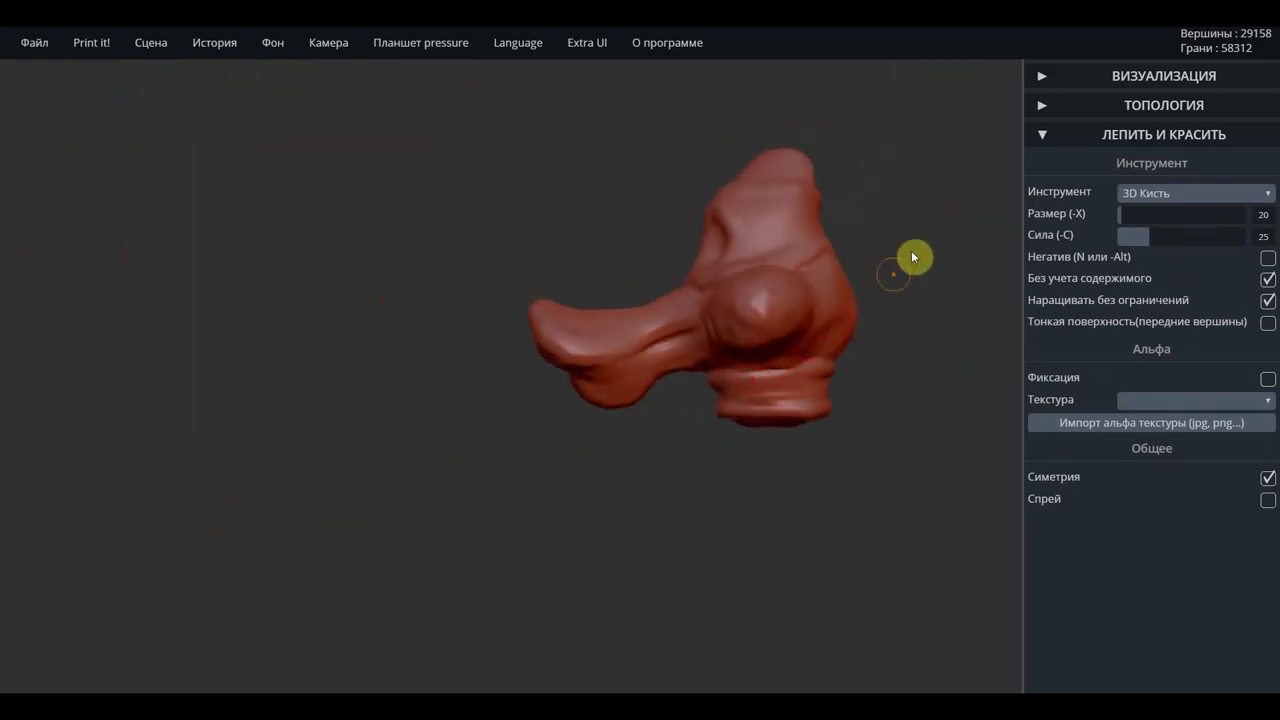
{"action": "left_click", "coordinate": [1178, 200]}
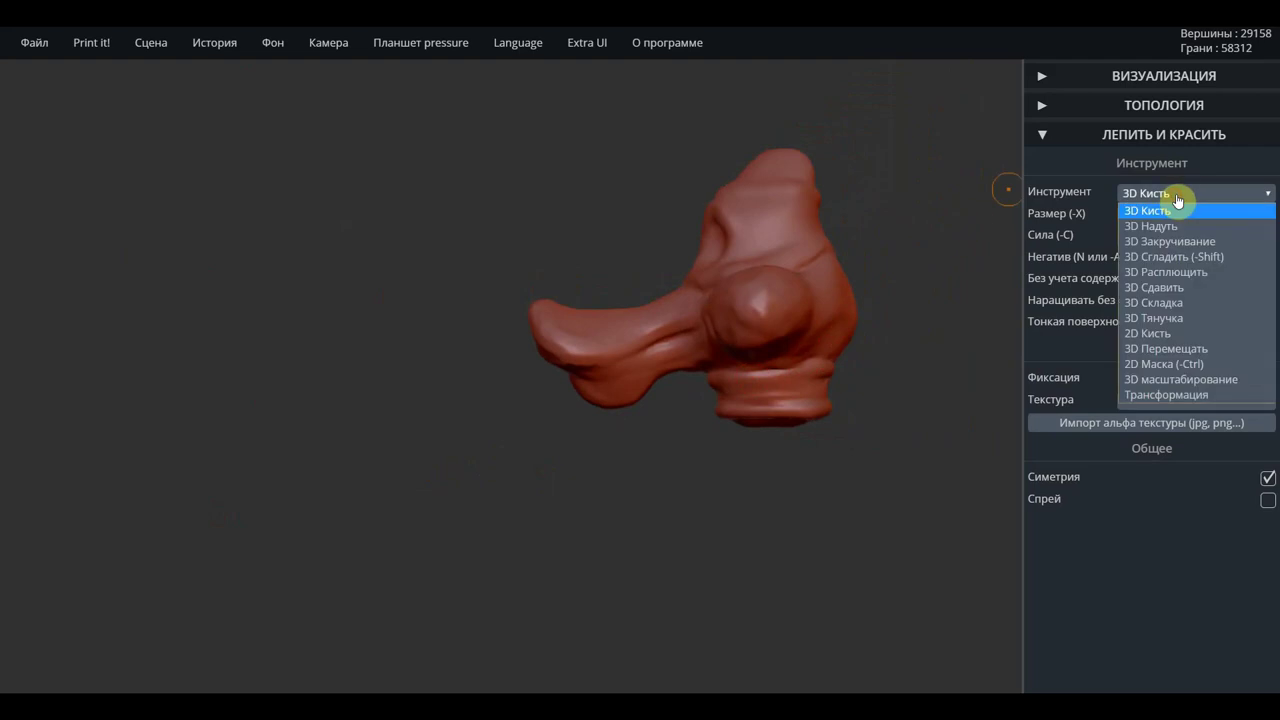
{"action": "left_click", "coordinate": [1182, 320]}
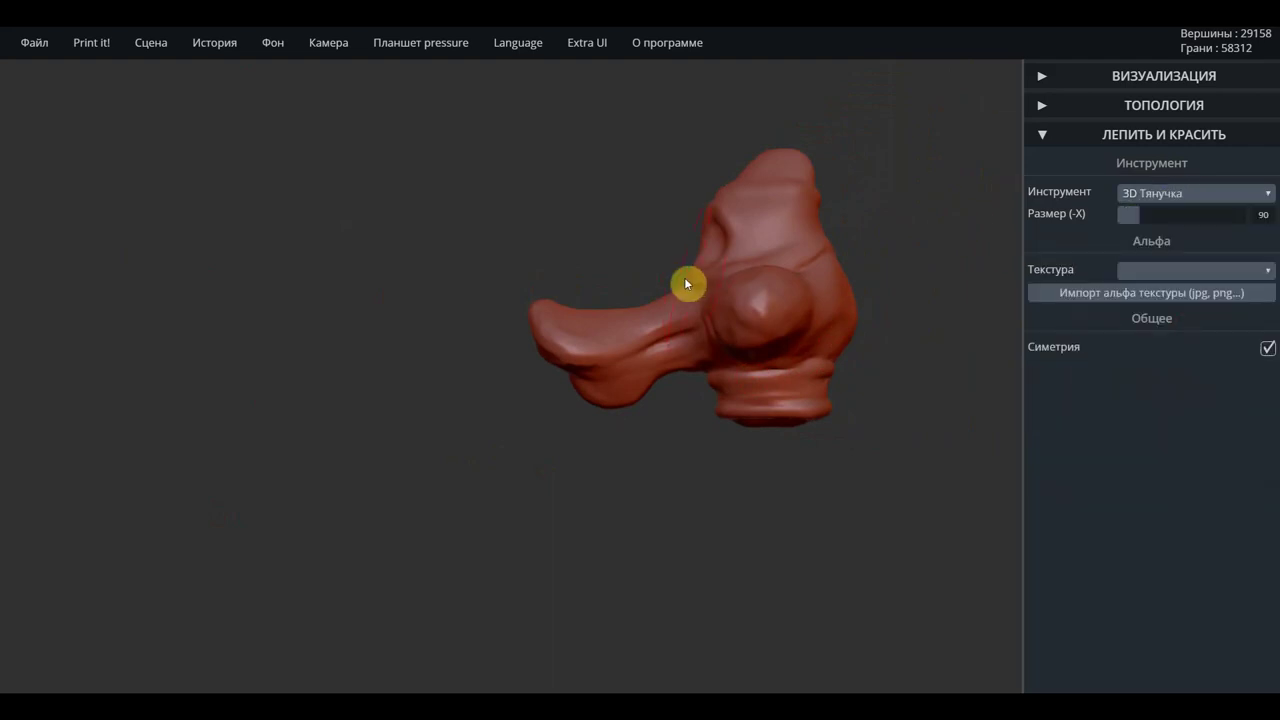
Pull the wing's tip, upper surface and underside into shape with 3D Тянучка
{"action": "scroll", "coordinate": [688, 283], "scroll_direction": "up", "scroll_amount": 3}
{"action": "left_click_drag", "start_coordinate": [684, 284], "coordinate": [692, 288]}
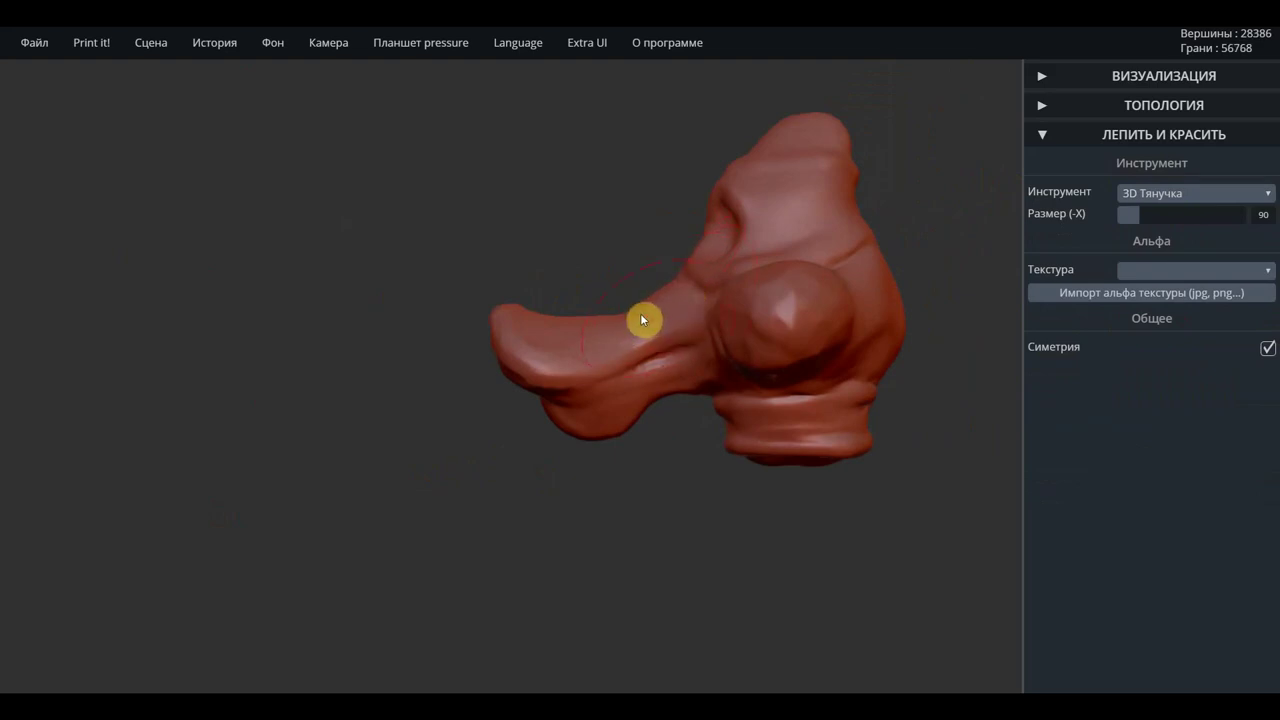
{"action": "left_click_drag", "start_coordinate": [646, 309], "coordinate": [652, 314]}
{"action": "left_click_drag", "start_coordinate": [547, 318], "coordinate": [557, 335]}
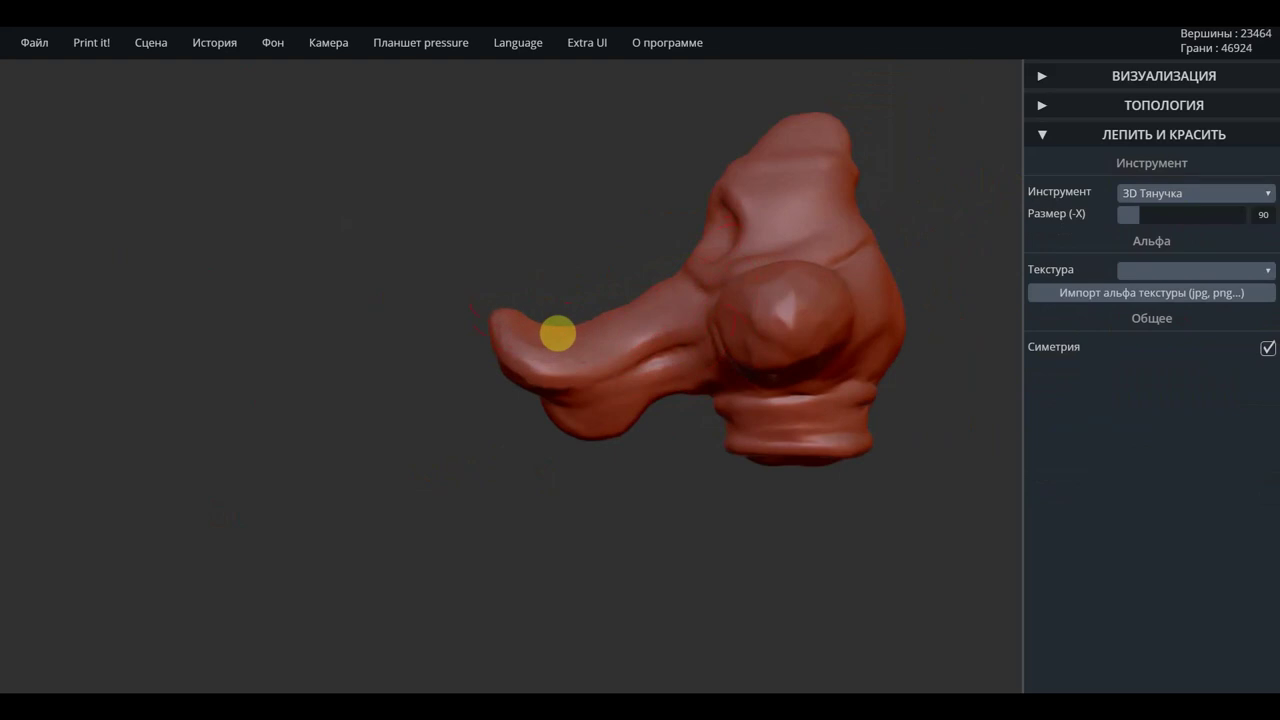
{"action": "mouse_move", "coordinate": [614, 316]}
{"action": "left_mouse_down"}
{"action": "mouse_move", "coordinate": [625, 325]}
{"action": "mouse_move", "coordinate": [679, 298]}
{"action": "left_mouse_up"}
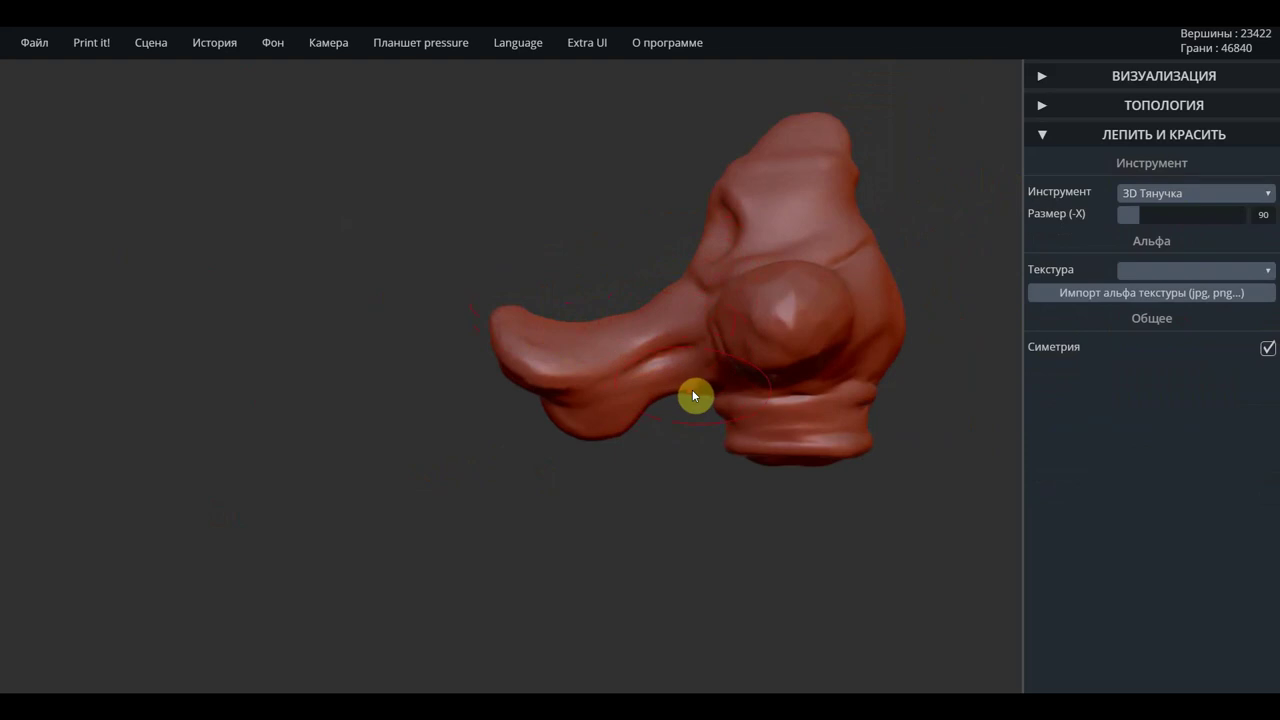
{"action": "left_click_drag", "start_coordinate": [696, 391], "coordinate": [708, 395]}
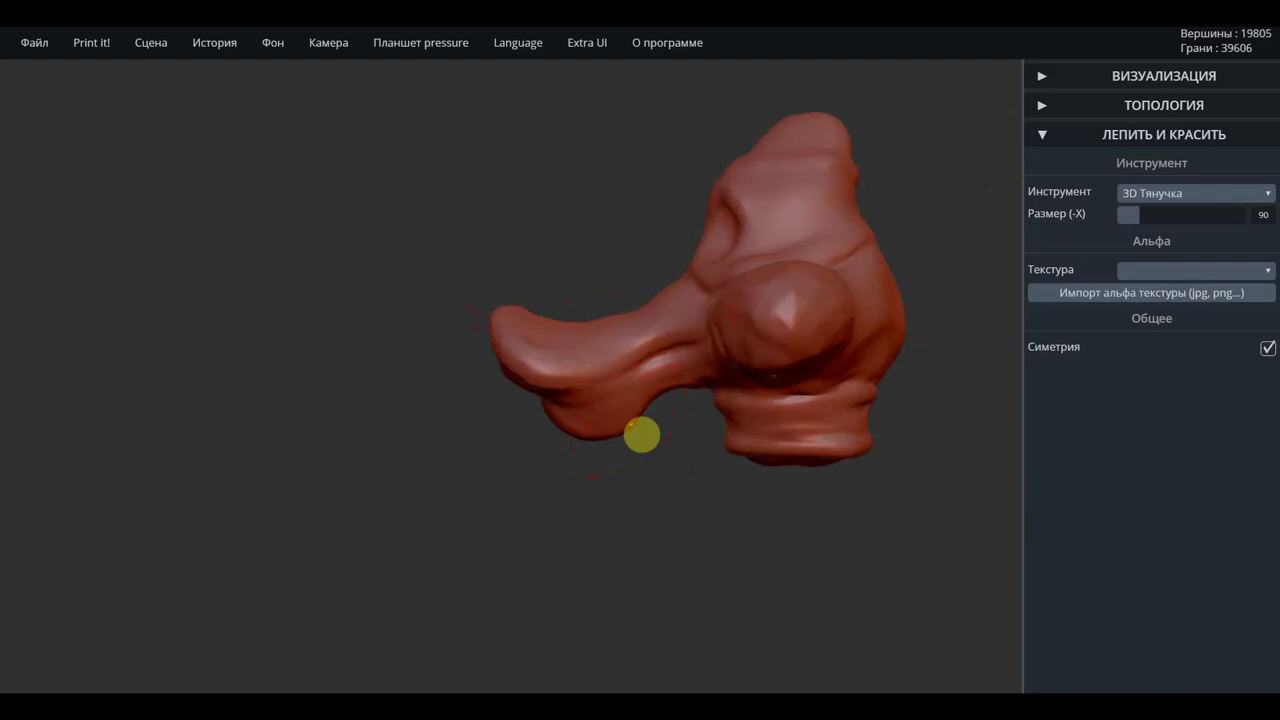
{"action": "left_click_drag", "start_coordinate": [632, 424], "coordinate": [581, 437]}
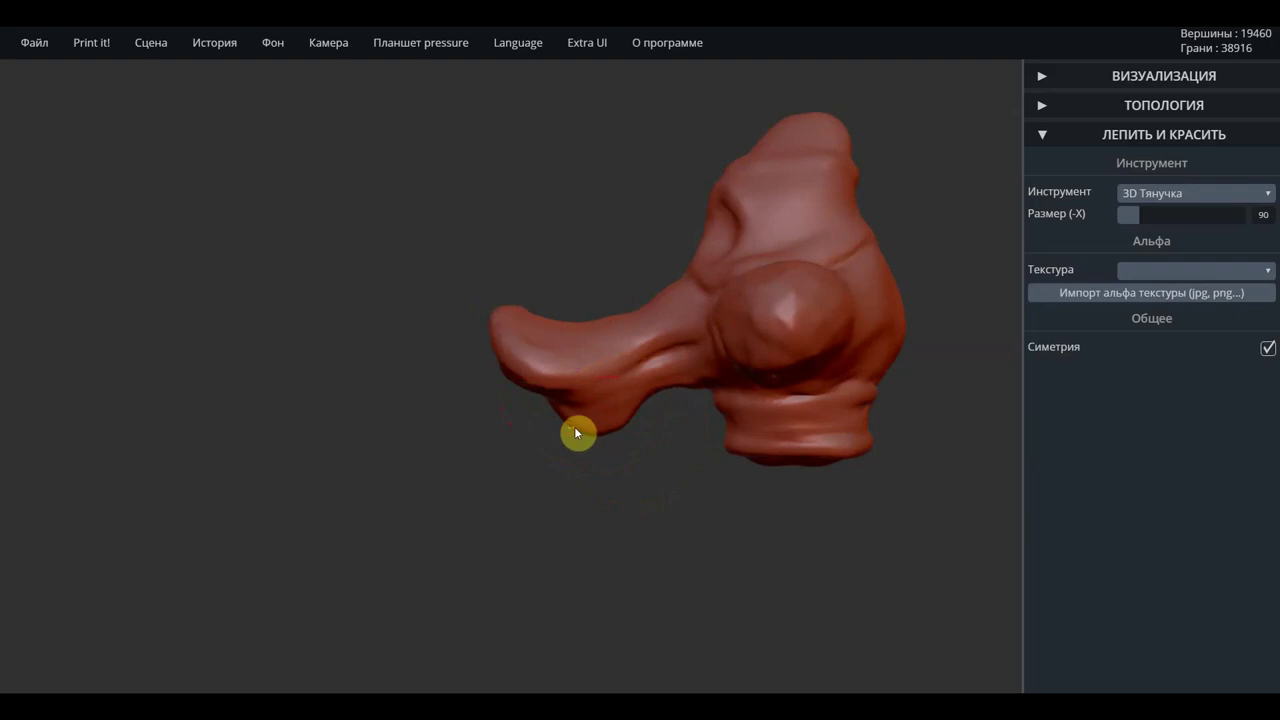
Reshape the round cheek bulge and the lower bulge, orbiting toward the front
{"action": "left_click_drag", "start_coordinate": [683, 451], "coordinate": [780, 491]}
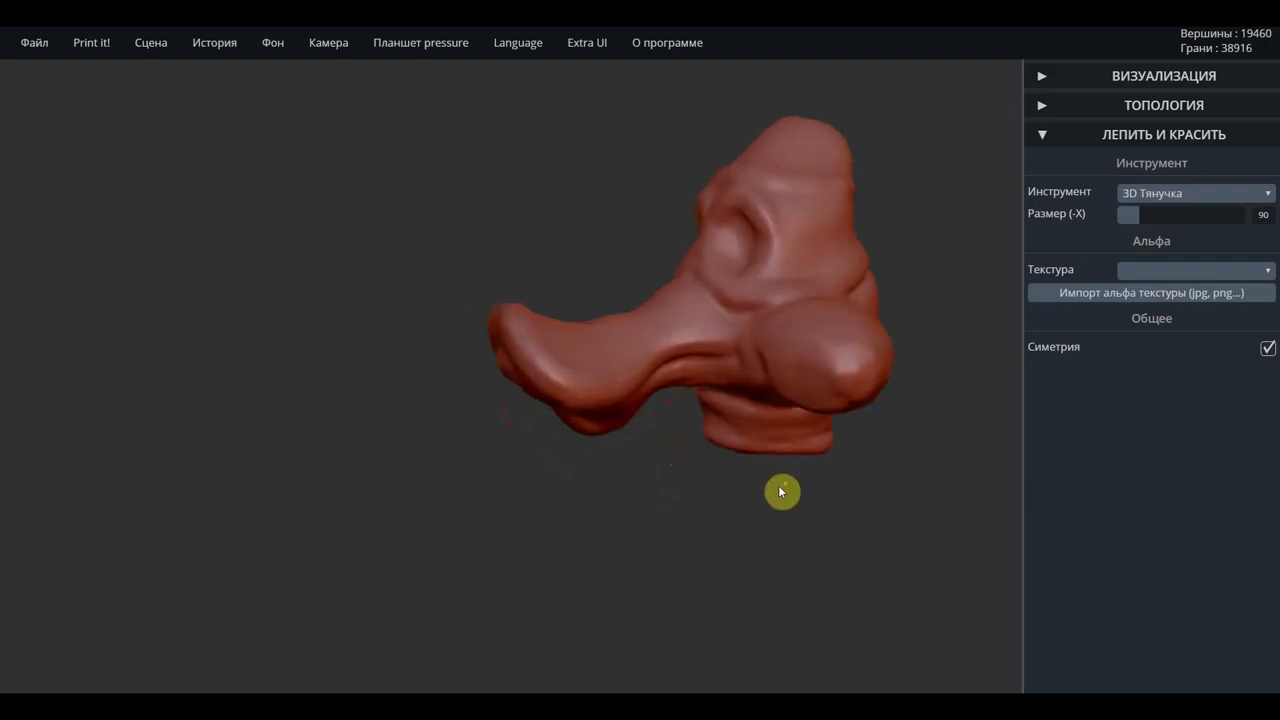
{"action": "left_click_drag", "start_coordinate": [771, 358], "coordinate": [781, 373]}
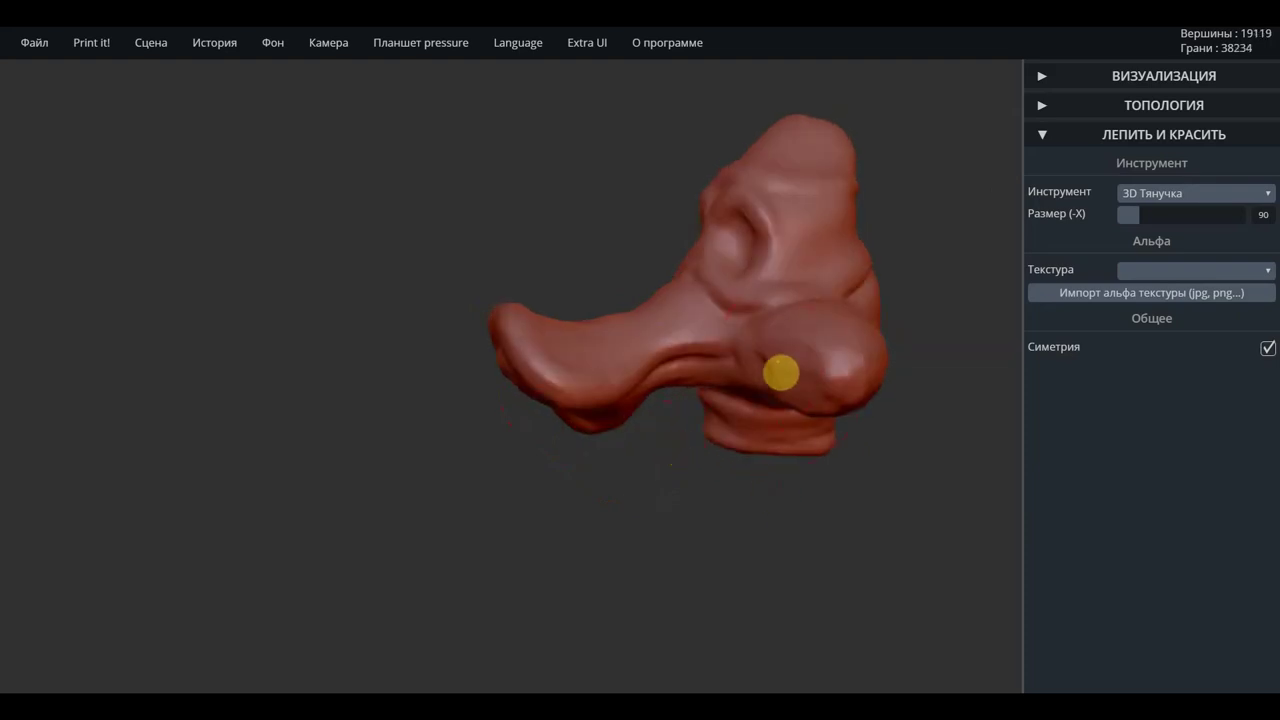
{"action": "left_click_drag", "start_coordinate": [852, 487], "coordinate": [836, 468]}
{"action": "left_click_drag", "start_coordinate": [815, 406], "coordinate": [812, 402]}
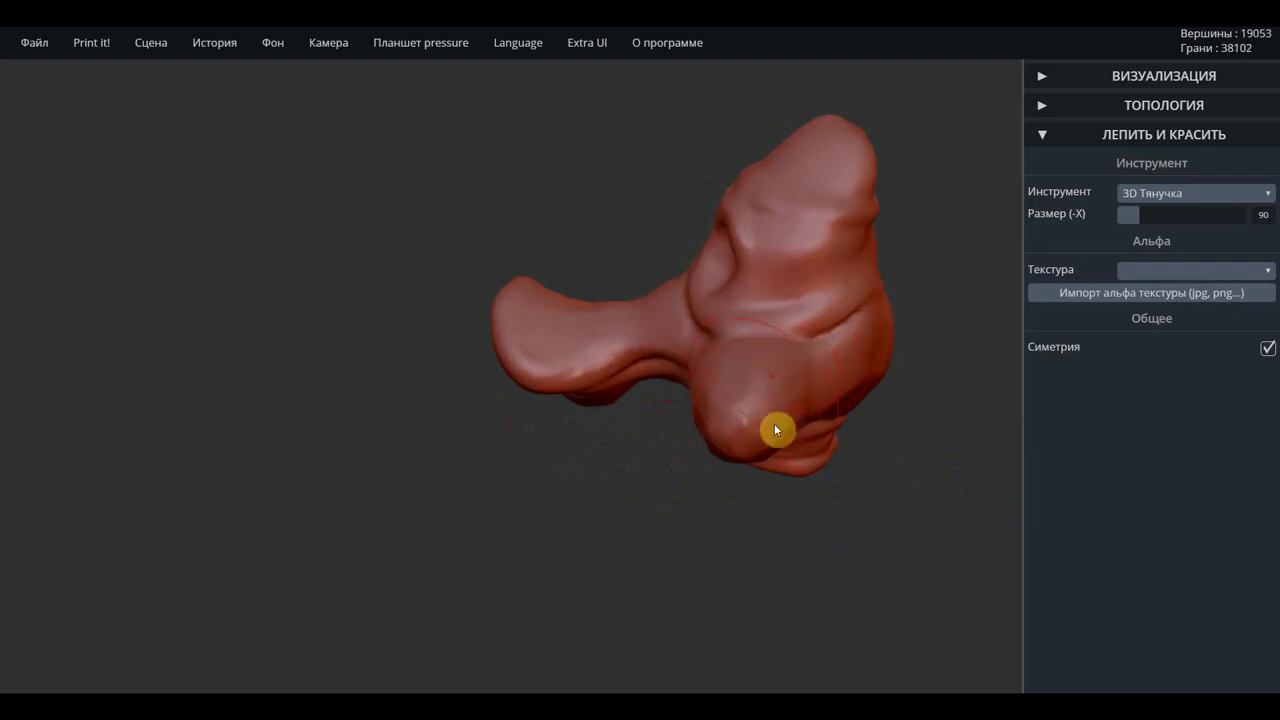
{"action": "left_click_drag", "start_coordinate": [729, 506], "coordinate": [1049, 446]}
{"action": "left_click_drag", "start_coordinate": [903, 471], "coordinate": [854, 388]}
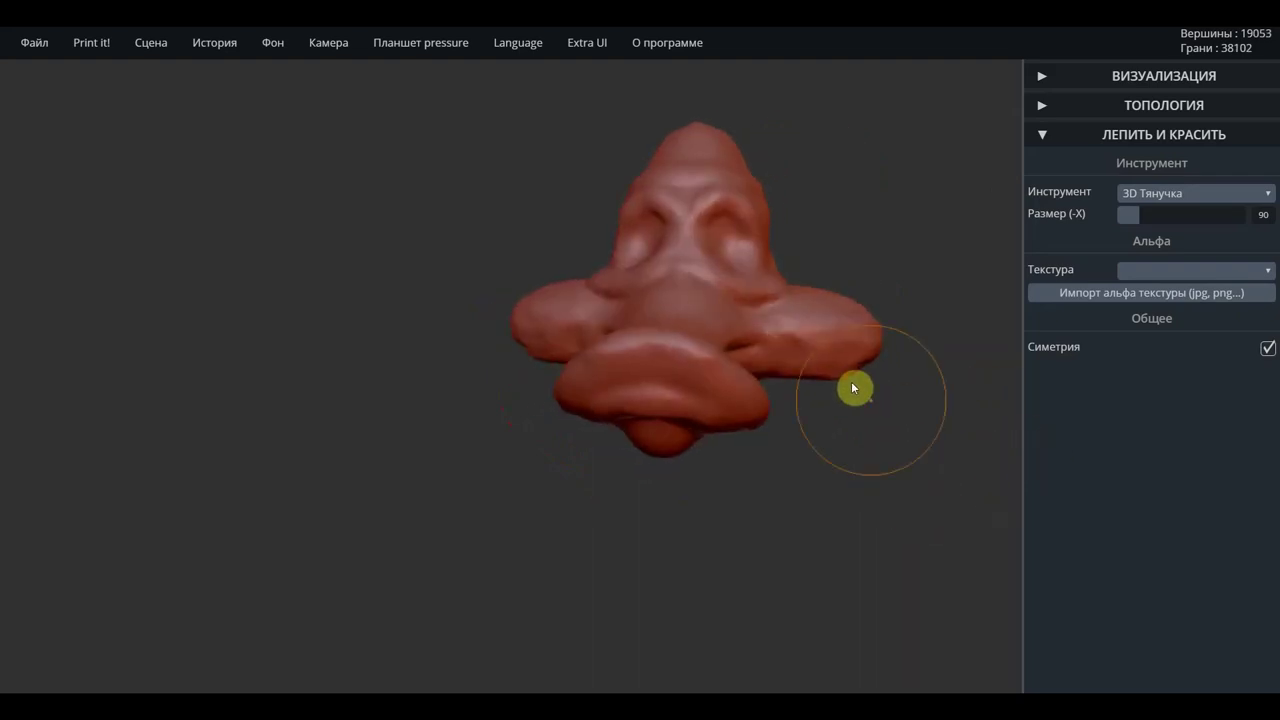
Pull the right side lobe around the nostril to shape its opening
{"action": "left_click_drag", "start_coordinate": [840, 309], "coordinate": [846, 306]}
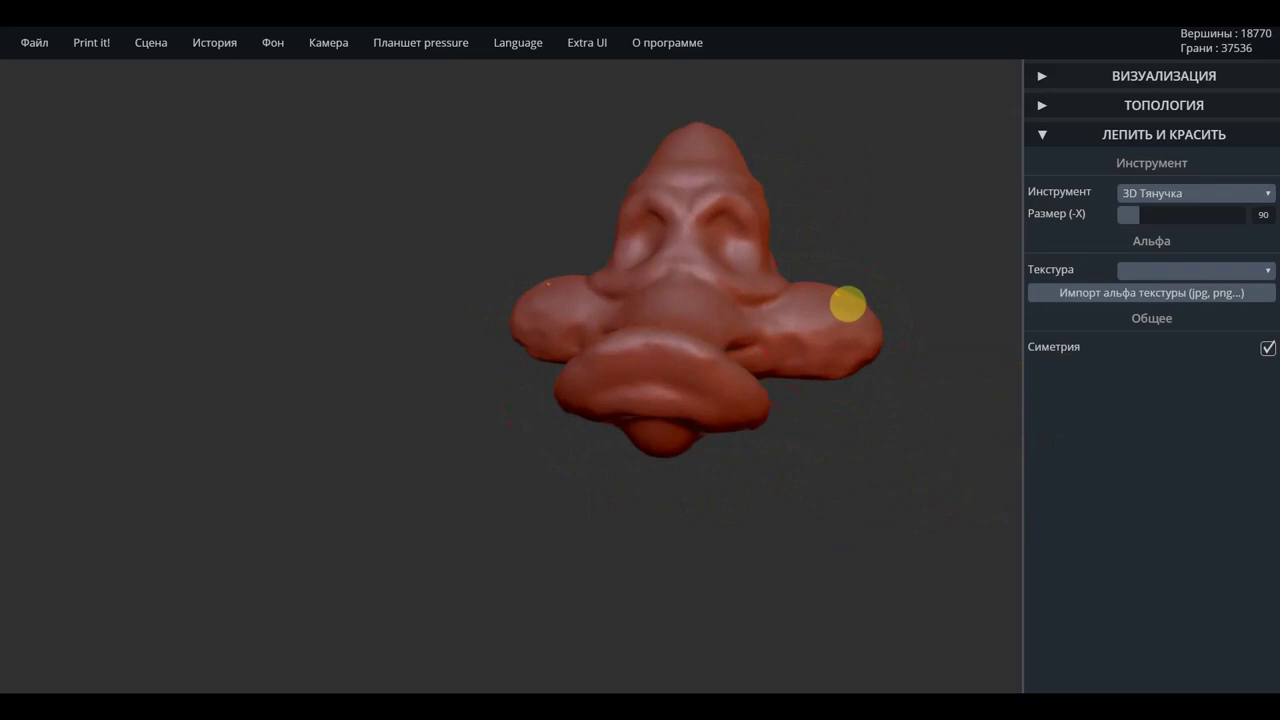
{"action": "left_click_drag", "start_coordinate": [830, 378], "coordinate": [807, 363]}
{"action": "mouse_move", "coordinate": [834, 429]}
{"action": "left_mouse_down"}
{"action": "mouse_move", "coordinate": [894, 431]}
{"action": "mouse_move", "coordinate": [420, 500]}
{"action": "mouse_move", "coordinate": [760, 503]}
{"action": "mouse_move", "coordinate": [677, 569]}
{"action": "left_mouse_up"}
{"action": "scroll", "coordinate": [543, 410], "scroll_direction": "up", "scroll_amount": 5}
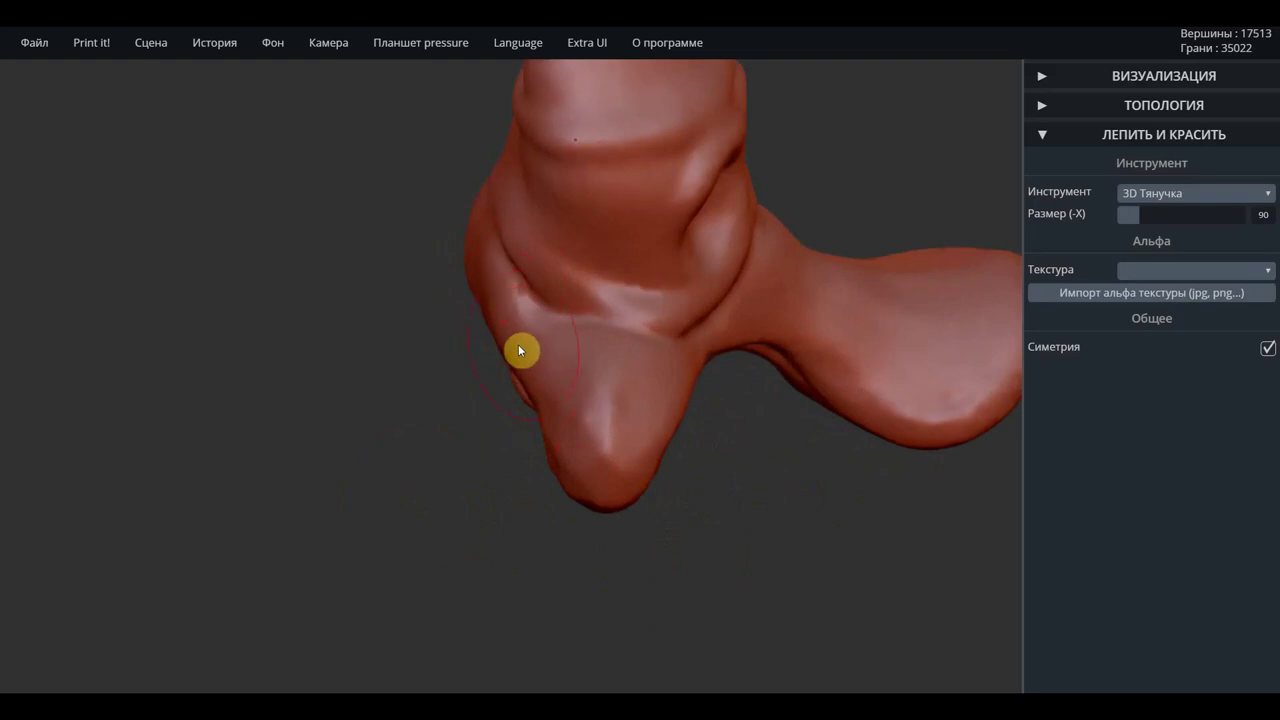
{"action": "left_click_drag", "start_coordinate": [549, 407], "coordinate": [667, 397]}
Orbit and zoom around the nose tip to inspect the nostril from several sides
{"action": "mouse_move", "coordinate": [751, 511]}
{"action": "left_mouse_down"}
{"action": "mouse_move", "coordinate": [397, 385]}
{"action": "mouse_move", "coordinate": [366, 394]}
{"action": "left_mouse_up"}
{"action": "scroll", "coordinate": [377, 397], "scroll_direction": "down", "scroll_amount": 3}
{"action": "scroll", "coordinate": [458, 400], "scroll_direction": "down", "scroll_amount": 2}
{"action": "scroll", "coordinate": [775, 440], "scroll_direction": "down", "scroll_amount": 2}
{"action": "left_click_drag", "start_coordinate": [763, 449], "coordinate": [803, 449]}
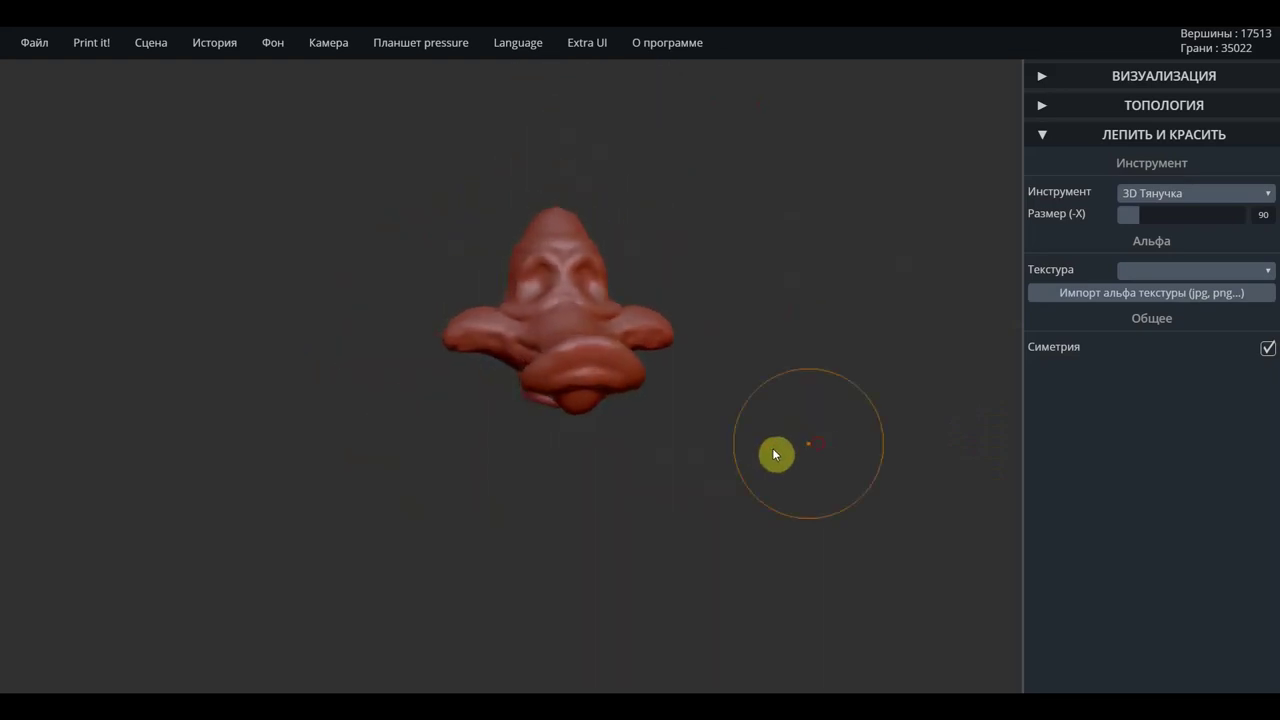
{"action": "scroll", "coordinate": [775, 430], "scroll_direction": "up", "scroll_amount": 1}
{"action": "scroll", "coordinate": [814, 400], "scroll_direction": "up", "scroll_amount": 2}
{"action": "mouse_move", "coordinate": [814, 400]}
{"action": "left_mouse_down"}
{"action": "mouse_move", "coordinate": [748, 383]}
{"action": "mouse_move", "coordinate": [743, 526]}
{"action": "mouse_move", "coordinate": [735, 512]}
{"action": "left_mouse_up"}
{"action": "scroll", "coordinate": [735, 512], "scroll_direction": "up", "scroll_amount": 1}
{"action": "left_click_drag", "start_coordinate": [800, 331], "coordinate": [831, 314]}
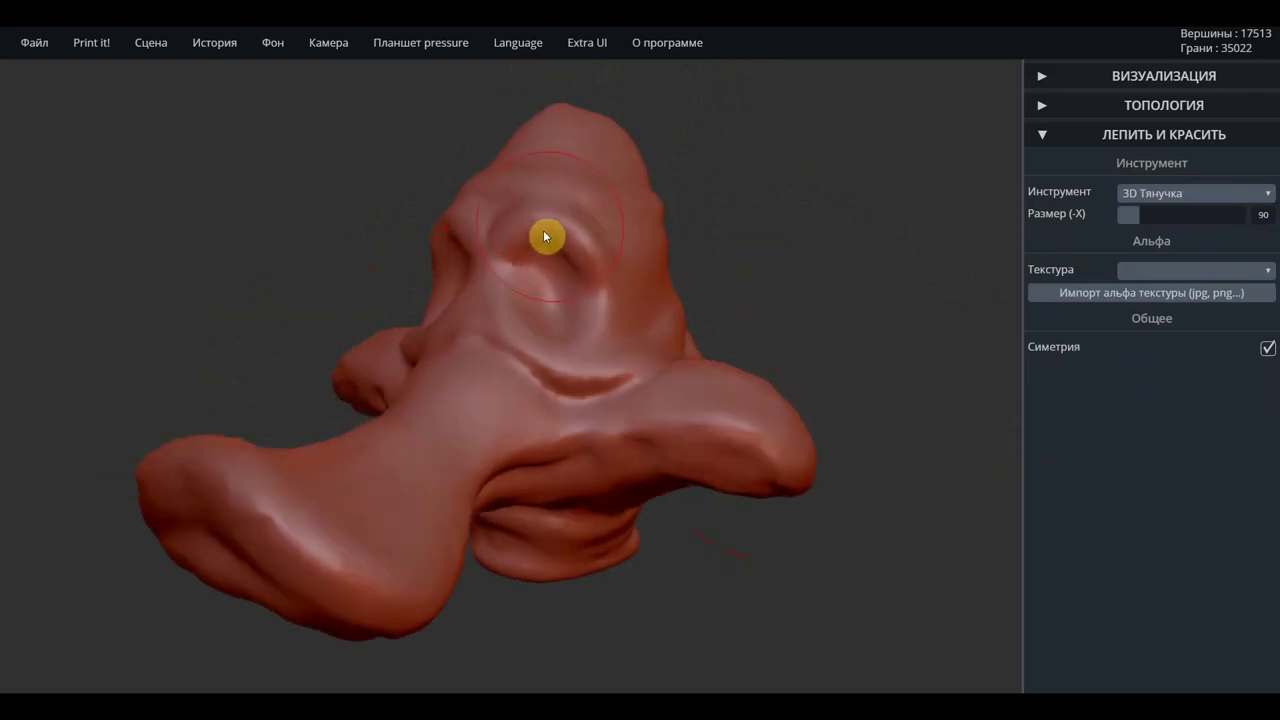
Switch to 3D Надуть at size 26 and inflate the rim around the nostril
{"action": "left_click", "coordinate": [1173, 196]}
{"action": "left_click", "coordinate": [1155, 227]}
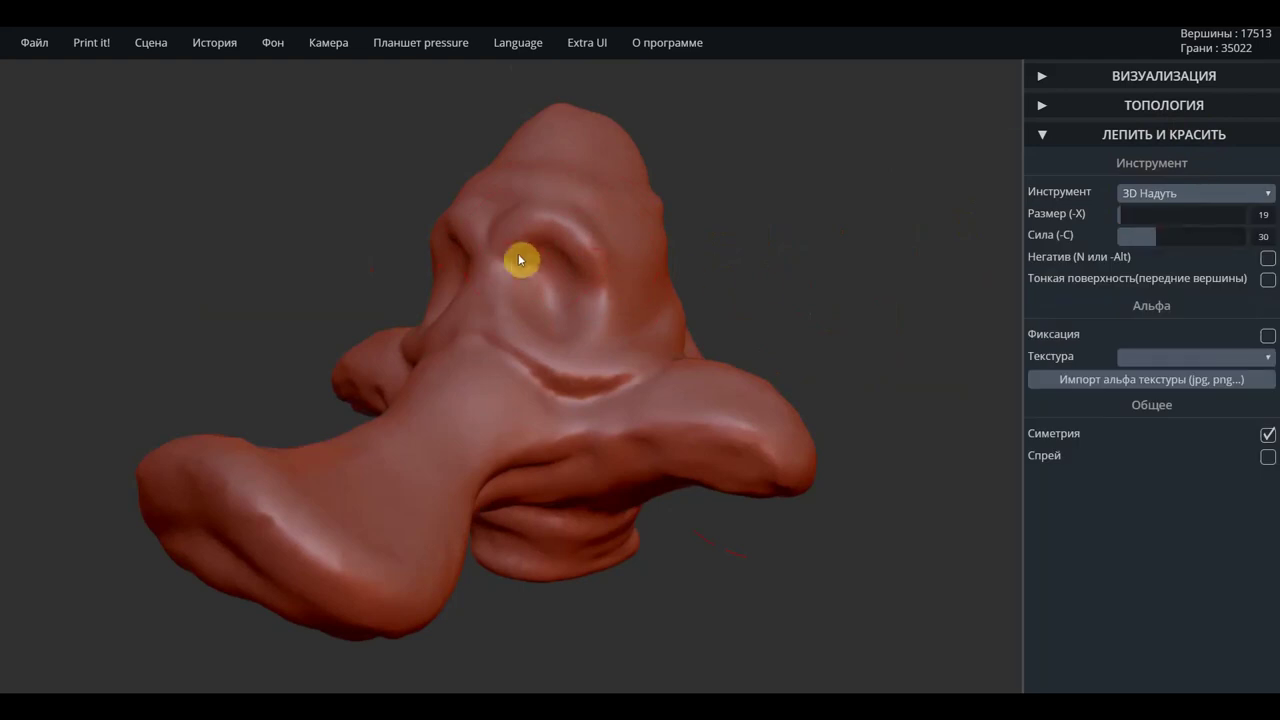
{"action": "left_click", "coordinate": [1124, 212]}
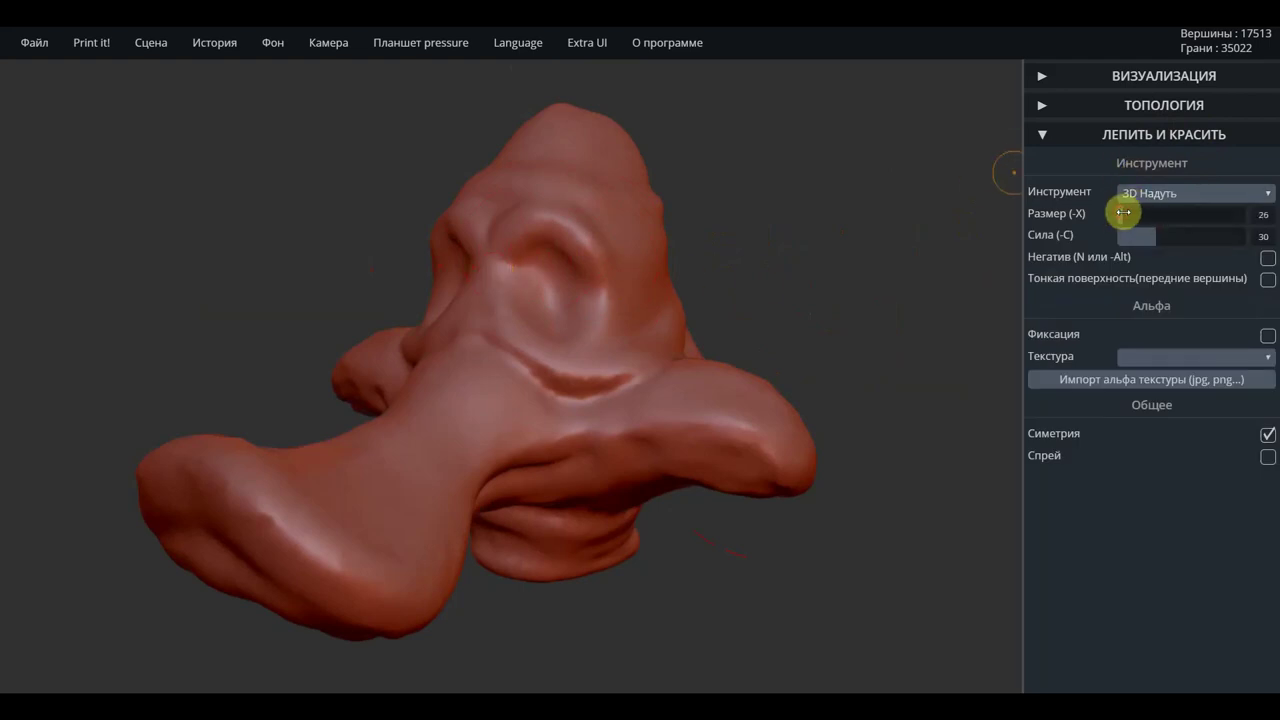
{"action": "mouse_move", "coordinate": [514, 257]}
{"action": "left_mouse_down"}
{"action": "mouse_move", "coordinate": [545, 239]}
{"action": "mouse_move", "coordinate": [508, 254]}
{"action": "mouse_move", "coordinate": [531, 226]}
{"action": "mouse_move", "coordinate": [580, 234]}
{"action": "mouse_move", "coordinate": [620, 277]}
{"action": "mouse_move", "coordinate": [500, 251]}
{"action": "mouse_move", "coordinate": [520, 265]}
{"action": "left_mouse_up"}
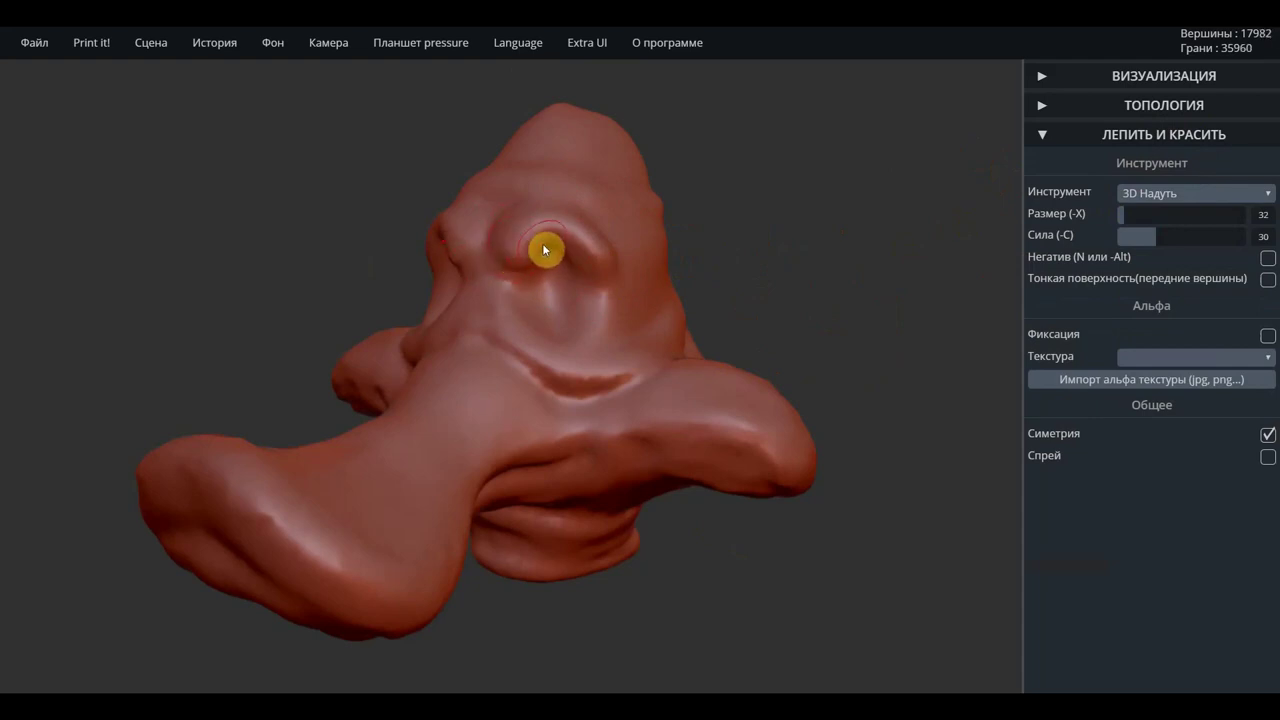
{"action": "mouse_move", "coordinate": [568, 260]}
{"action": "left_mouse_down"}
{"action": "mouse_move", "coordinate": [543, 257]}
{"action": "mouse_move", "coordinate": [566, 269]}
{"action": "left_mouse_up"}
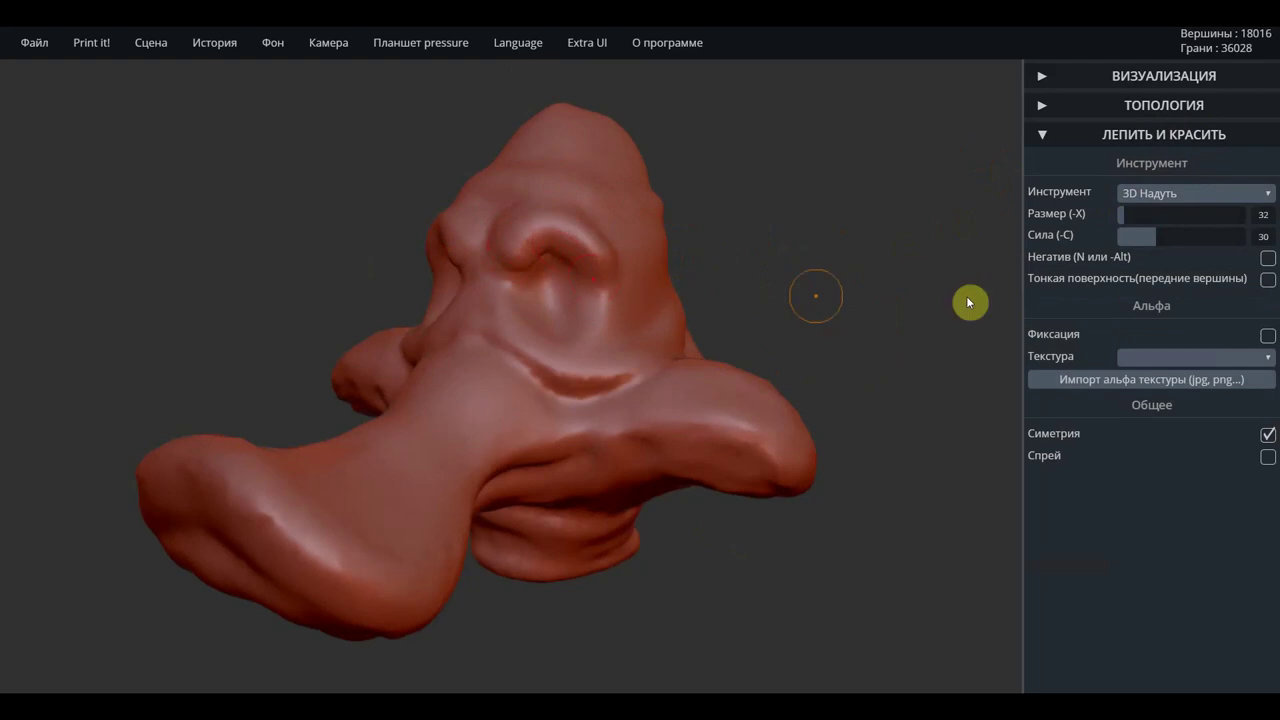
Orbit to check the inflated nostril rim from front, below and three-quarter views
{"action": "mouse_move", "coordinate": [806, 289]}
{"action": "left_mouse_down"}
{"action": "mouse_move", "coordinate": [986, 303]}
{"action": "mouse_move", "coordinate": [743, 297]}
{"action": "left_mouse_up"}
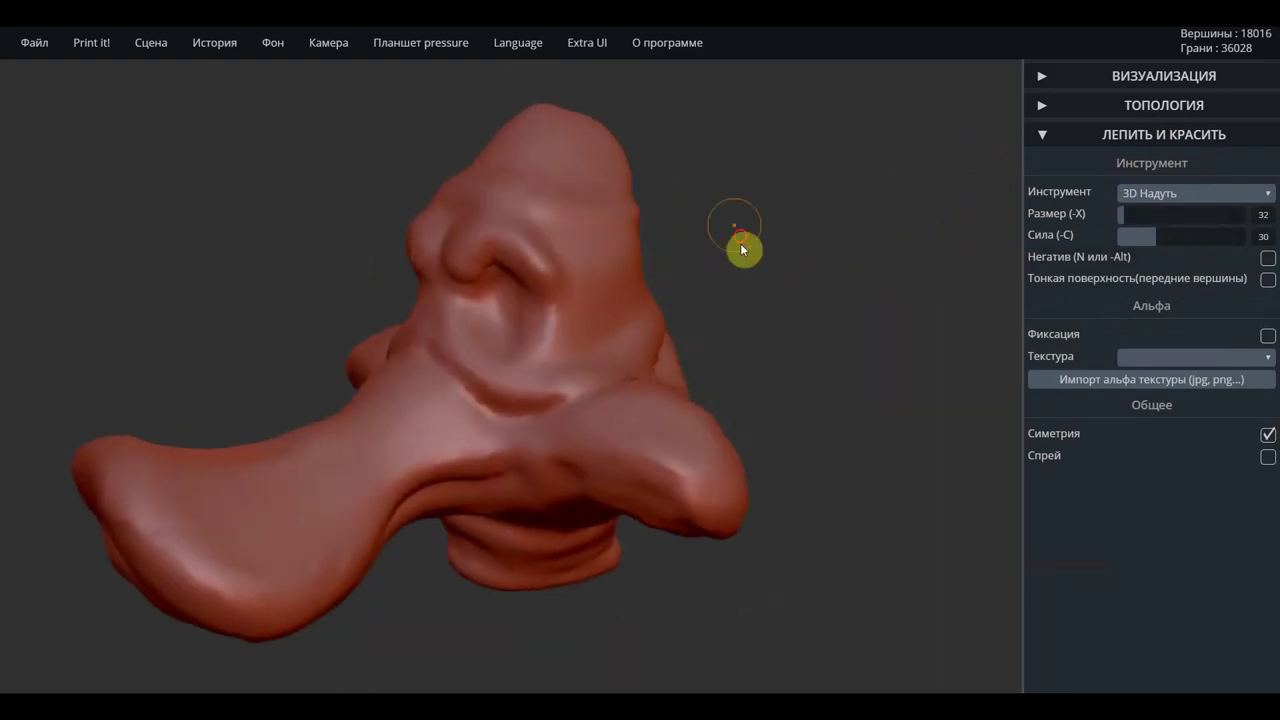
{"action": "left_click_drag", "start_coordinate": [725, 226], "coordinate": [741, 335]}
{"action": "left_click_drag", "start_coordinate": [650, 442], "coordinate": [827, 312]}
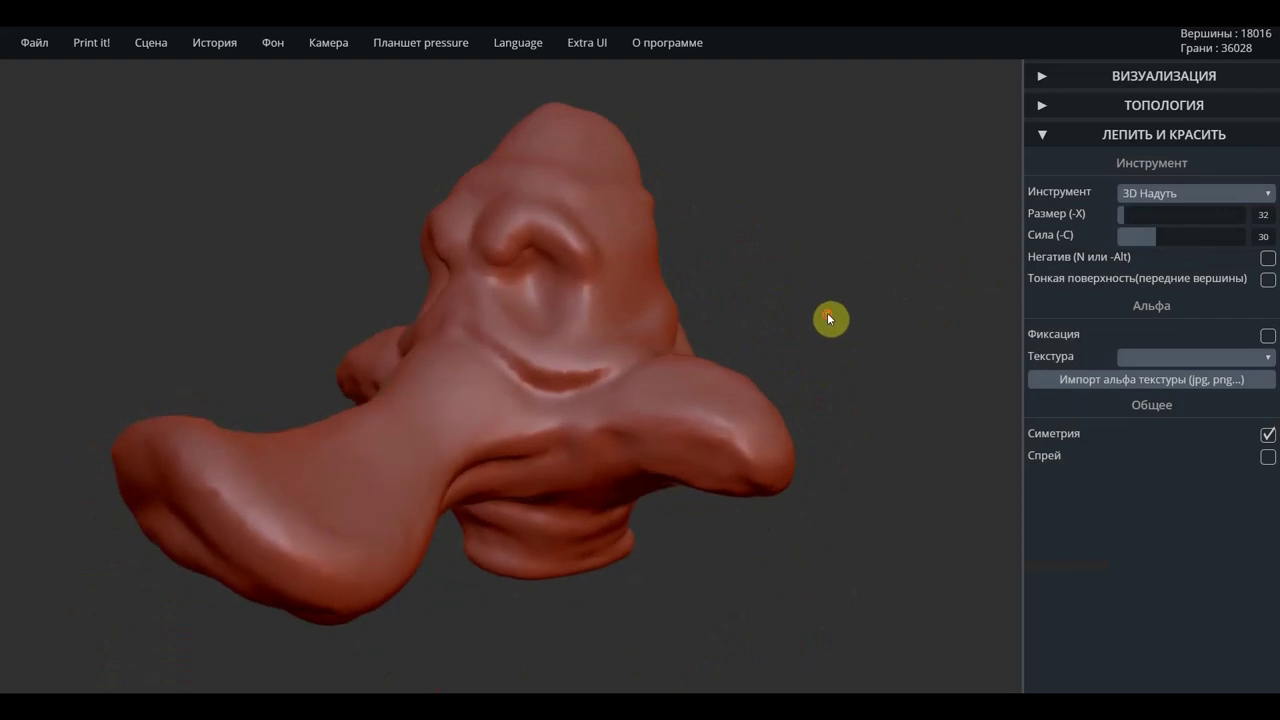
{"action": "left_click", "coordinate": [1173, 195]}
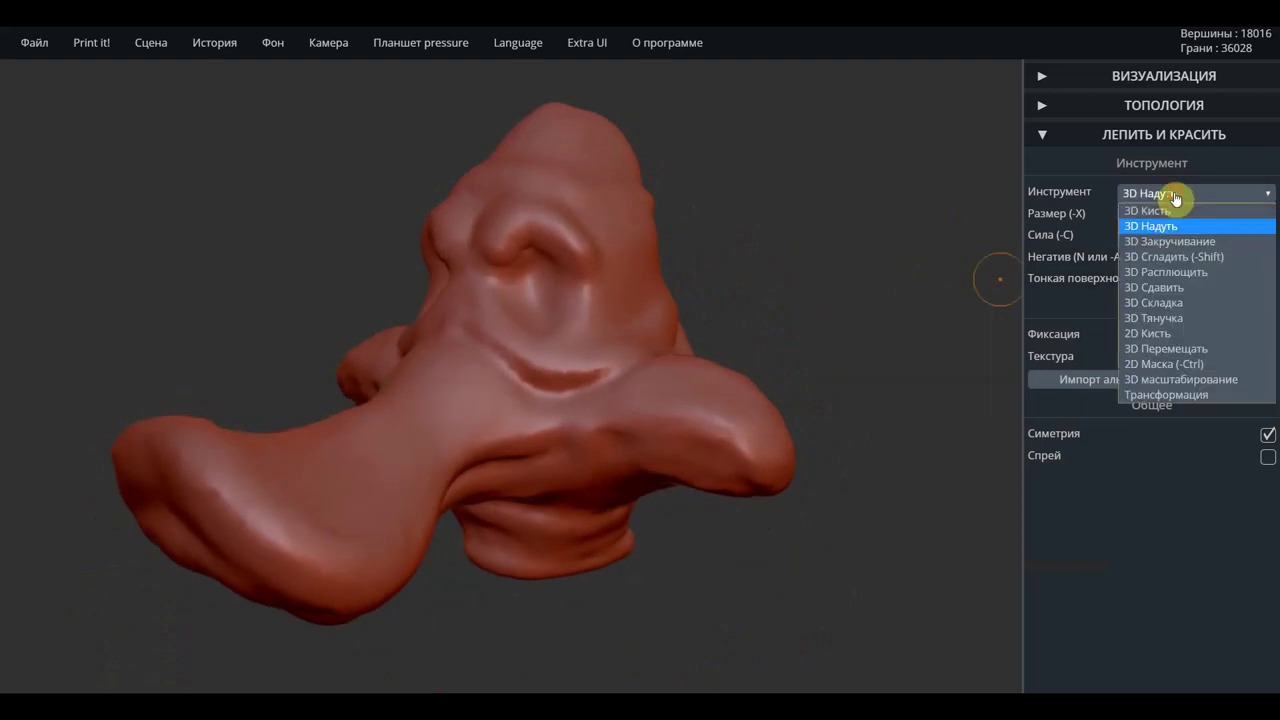
Flatten the side of the nose beside the nostril with 3D Расплющить
{"action": "left_click", "coordinate": [1175, 273]}
{"action": "scroll", "coordinate": [538, 248], "scroll_direction": "up", "scroll_amount": 3}
{"action": "scroll", "coordinate": [542, 240], "scroll_direction": "up", "scroll_amount": 2}
{"action": "scroll", "coordinate": [538, 225], "scroll_direction": "up", "scroll_amount": 2}
{"action": "mouse_move", "coordinate": [538, 221]}
{"action": "left_mouse_down"}
{"action": "mouse_move", "coordinate": [600, 251]}
{"action": "mouse_move", "coordinate": [529, 234]}
{"action": "mouse_move", "coordinate": [580, 249]}
{"action": "mouse_move", "coordinate": [614, 297]}
{"action": "mouse_move", "coordinate": [538, 243]}
{"action": "mouse_move", "coordinate": [498, 265]}
{"action": "left_mouse_up"}
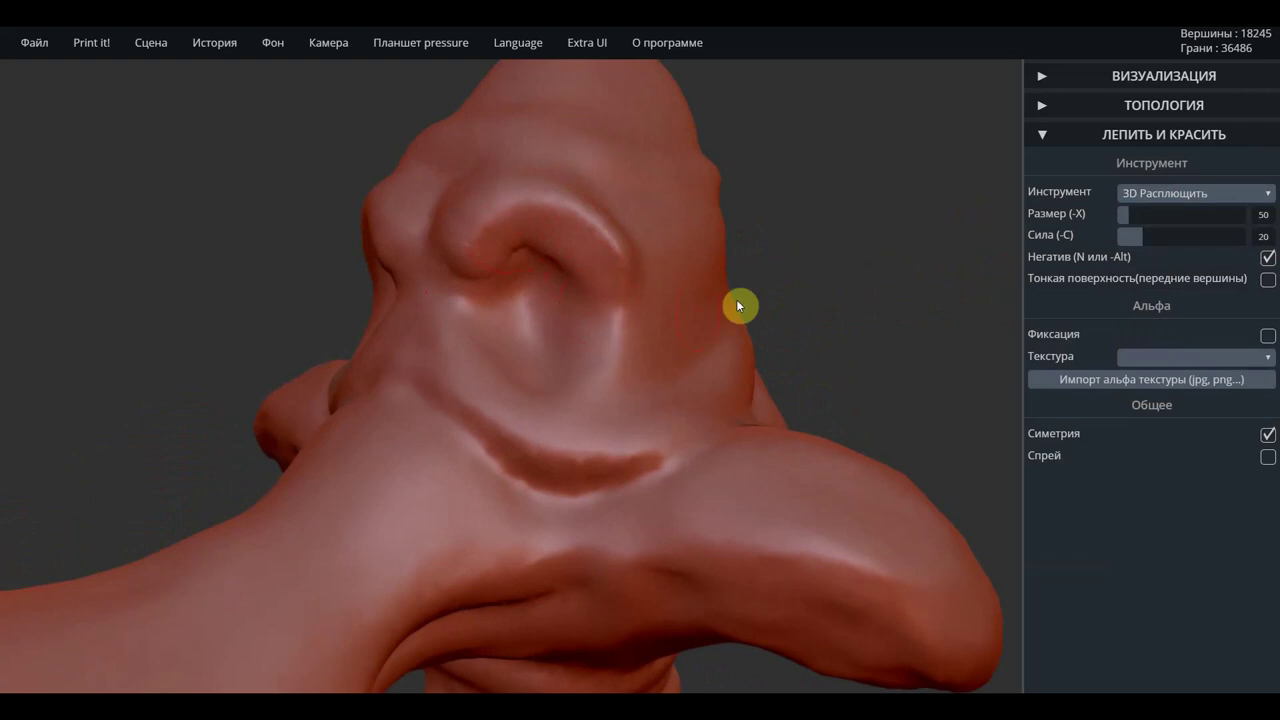
{"action": "left_click_drag", "start_coordinate": [834, 243], "coordinate": [929, 271]}
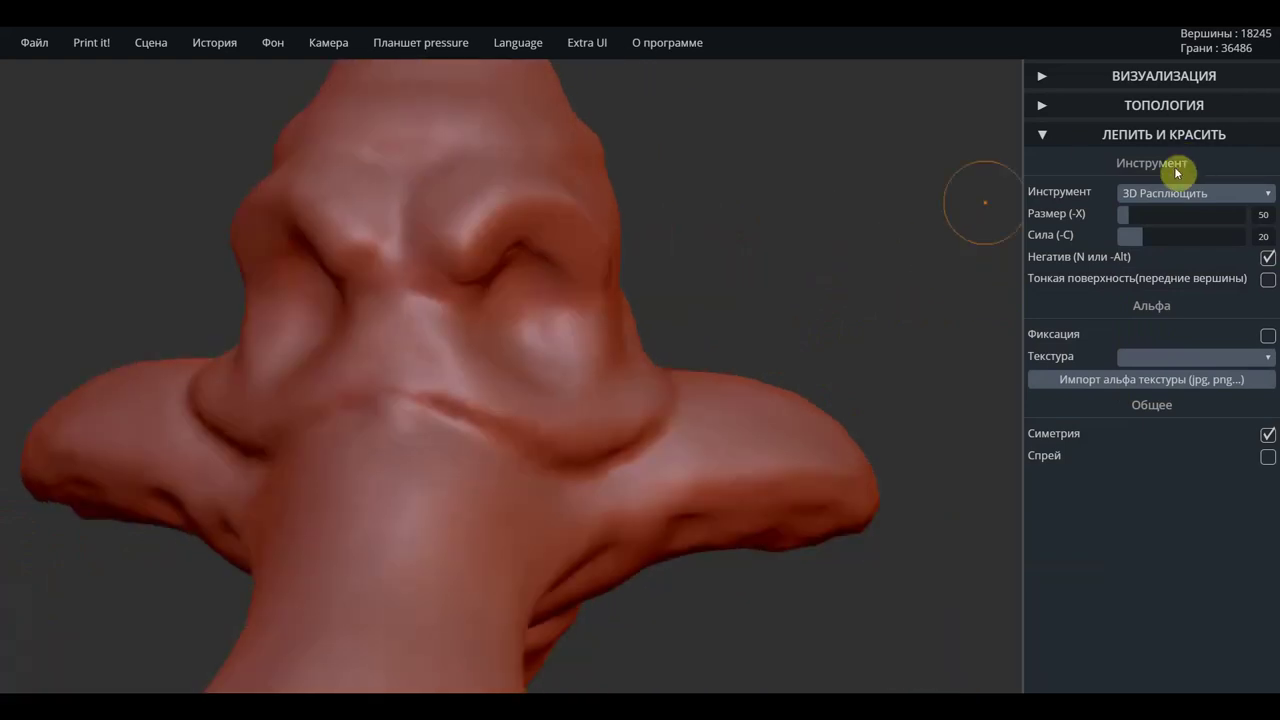
Switch to 3D Складка and carve creases above, beside and under the nostril wing
{"action": "left_click", "coordinate": [1171, 194]}
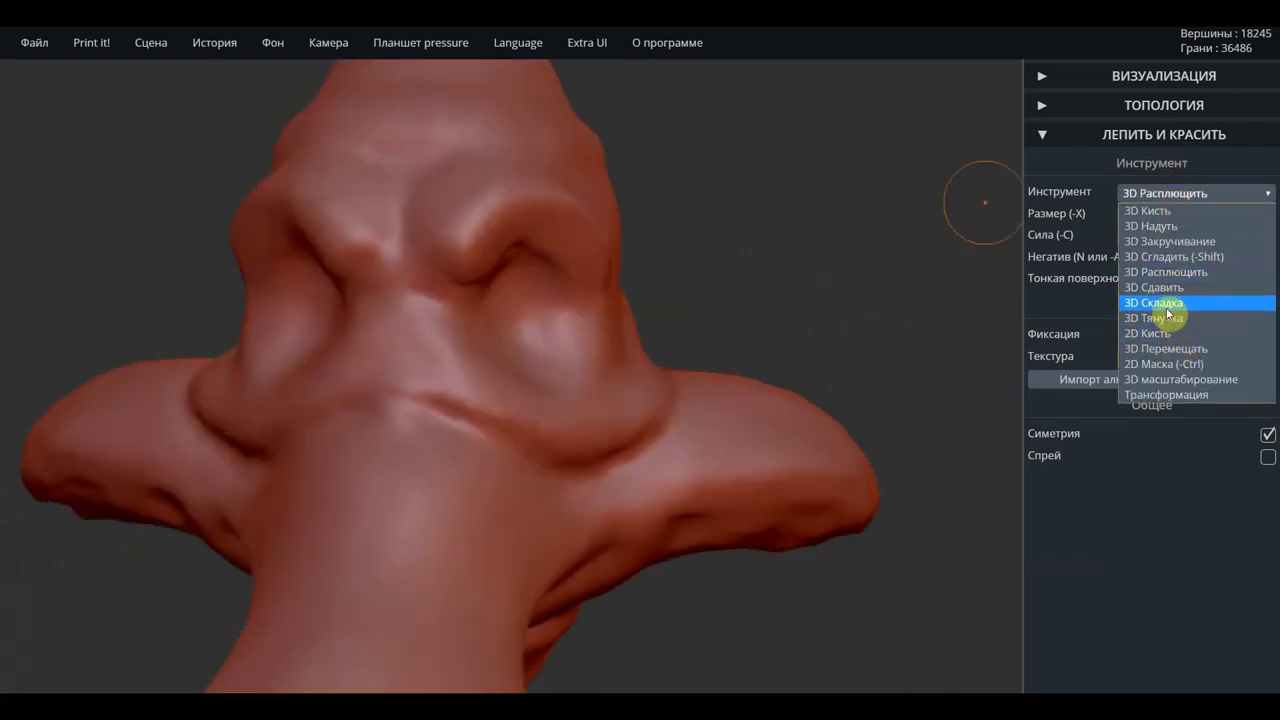
{"action": "left_click", "coordinate": [1155, 302]}
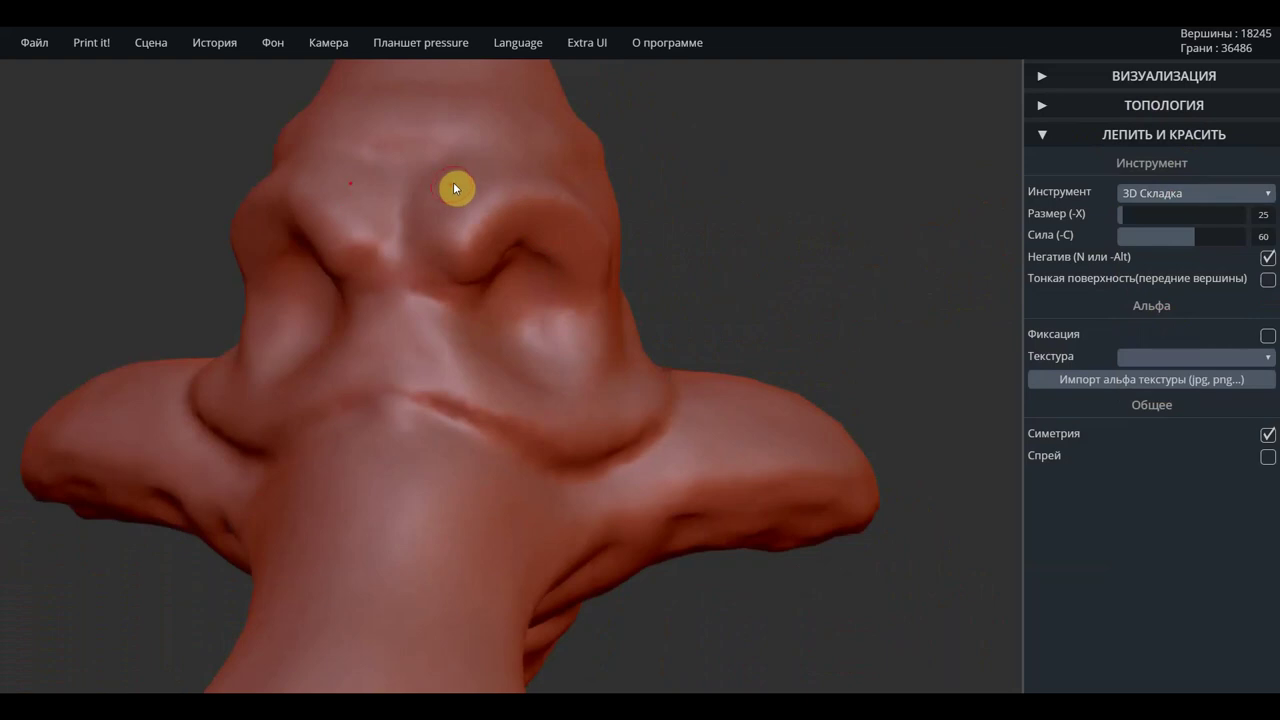
{"action": "mouse_move", "coordinate": [466, 175]}
{"action": "left_mouse_down"}
{"action": "mouse_move", "coordinate": [475, 228]}
{"action": "mouse_move", "coordinate": [469, 205]}
{"action": "left_mouse_up"}
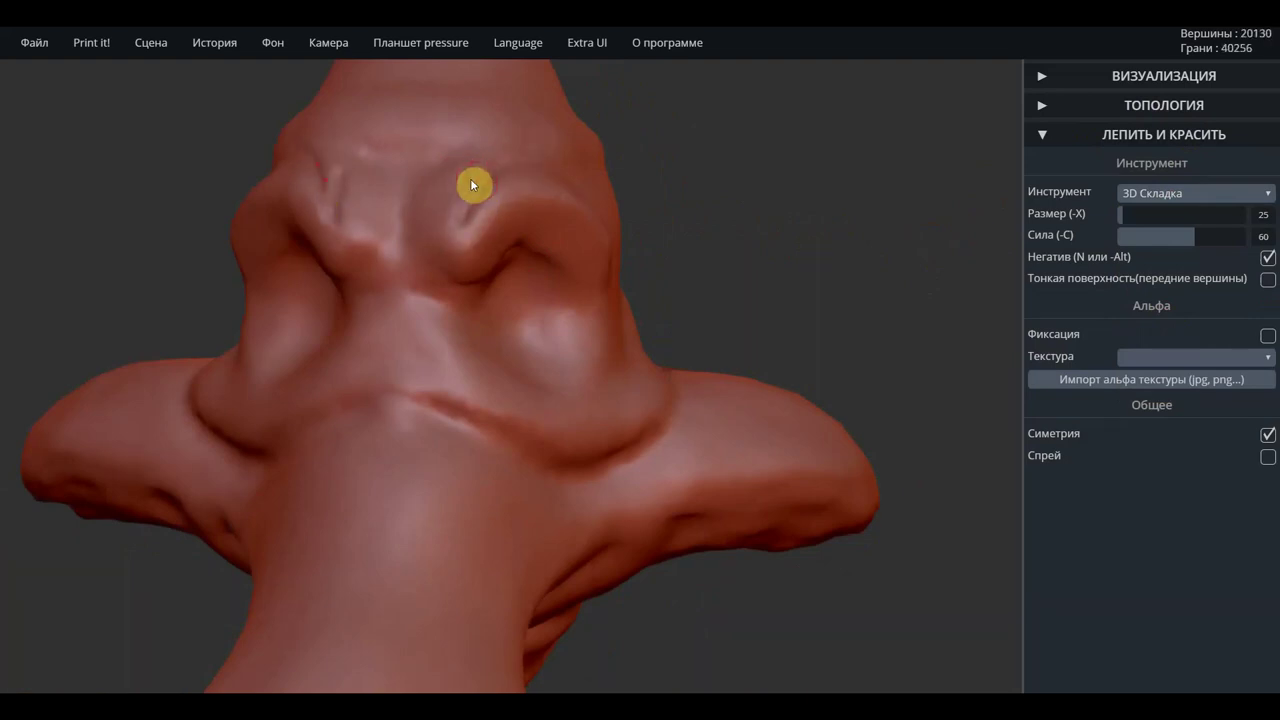
{"action": "mouse_move", "coordinate": [477, 186]}
{"action": "left_mouse_down"}
{"action": "mouse_move", "coordinate": [434, 186]}
{"action": "mouse_move", "coordinate": [430, 237]}
{"action": "mouse_move", "coordinate": [452, 283]}
{"action": "left_mouse_up"}
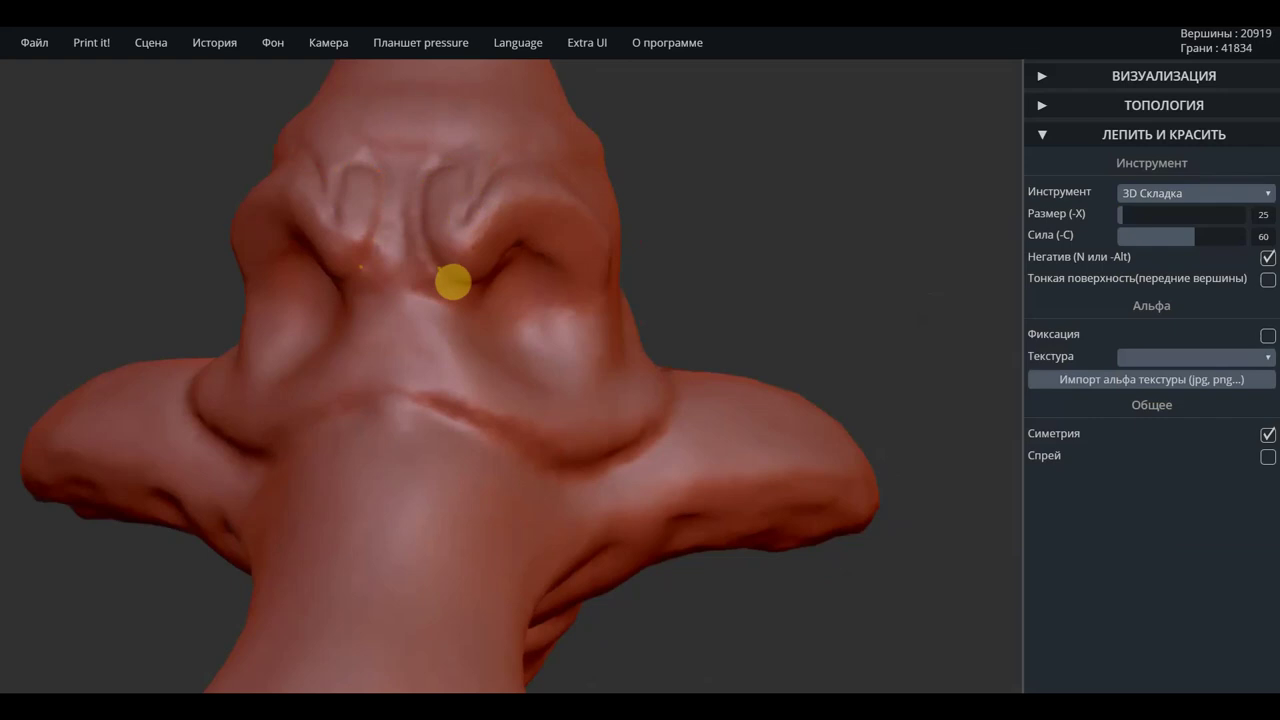
{"action": "mouse_move", "coordinate": [415, 199]}
{"action": "left_mouse_down"}
{"action": "mouse_move", "coordinate": [440, 266]}
{"action": "mouse_move", "coordinate": [435, 250]}
{"action": "left_mouse_up"}
{"action": "left_click_drag", "start_coordinate": [355, 318], "coordinate": [428, 310]}
Deepen the nostril-wing creases and extend them up the side of the nose
{"action": "left_click_drag", "start_coordinate": [380, 248], "coordinate": [374, 268]}
{"action": "mouse_move", "coordinate": [431, 176]}
{"action": "left_mouse_down"}
{"action": "mouse_move", "coordinate": [431, 257]}
{"action": "mouse_move", "coordinate": [466, 277]}
{"action": "left_mouse_up"}
{"action": "mouse_move", "coordinate": [498, 159]}
{"action": "left_mouse_down"}
{"action": "mouse_move", "coordinate": [483, 203]}
{"action": "mouse_move", "coordinate": [531, 160]}
{"action": "mouse_move", "coordinate": [510, 137]}
{"action": "mouse_move", "coordinate": [477, 206]}
{"action": "mouse_move", "coordinate": [486, 163]}
{"action": "mouse_move", "coordinate": [480, 200]}
{"action": "mouse_move", "coordinate": [543, 177]}
{"action": "mouse_move", "coordinate": [580, 191]}
{"action": "mouse_move", "coordinate": [614, 237]}
{"action": "mouse_move", "coordinate": [753, 250]}
{"action": "mouse_move", "coordinate": [497, 228]}
{"action": "mouse_move", "coordinate": [622, 202]}
{"action": "mouse_move", "coordinate": [651, 231]}
{"action": "mouse_move", "coordinate": [646, 271]}
{"action": "mouse_move", "coordinate": [628, 215]}
{"action": "mouse_move", "coordinate": [663, 286]}
{"action": "mouse_move", "coordinate": [649, 349]}
{"action": "mouse_move", "coordinate": [631, 363]}
{"action": "mouse_move", "coordinate": [644, 367]}
{"action": "mouse_move", "coordinate": [586, 303]}
{"action": "mouse_move", "coordinate": [509, 314]}
{"action": "mouse_move", "coordinate": [274, 283]}
{"action": "mouse_move", "coordinate": [527, 353]}
{"action": "left_mouse_up"}
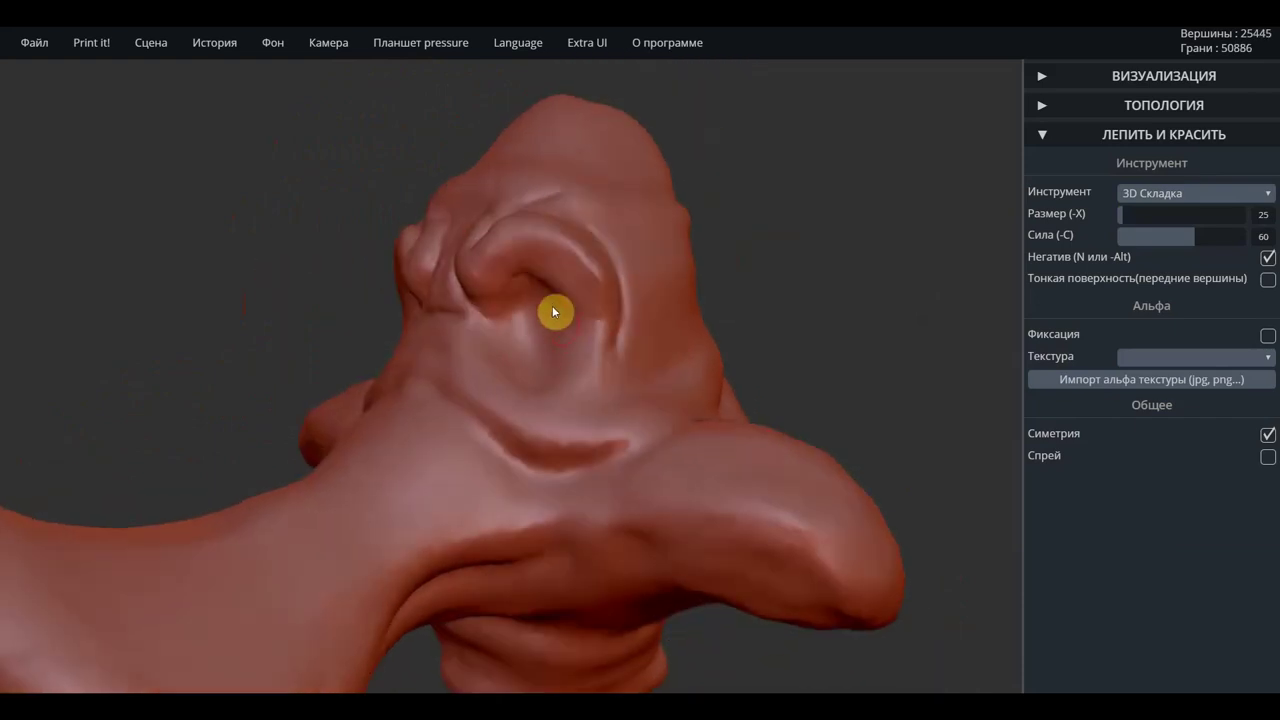
{"action": "mouse_move", "coordinate": [553, 304]}
{"action": "left_mouse_down"}
{"action": "mouse_move", "coordinate": [569, 318]}
{"action": "mouse_move", "coordinate": [554, 291]}
{"action": "mouse_move", "coordinate": [595, 315]}
{"action": "mouse_move", "coordinate": [617, 365]}
{"action": "left_mouse_up"}
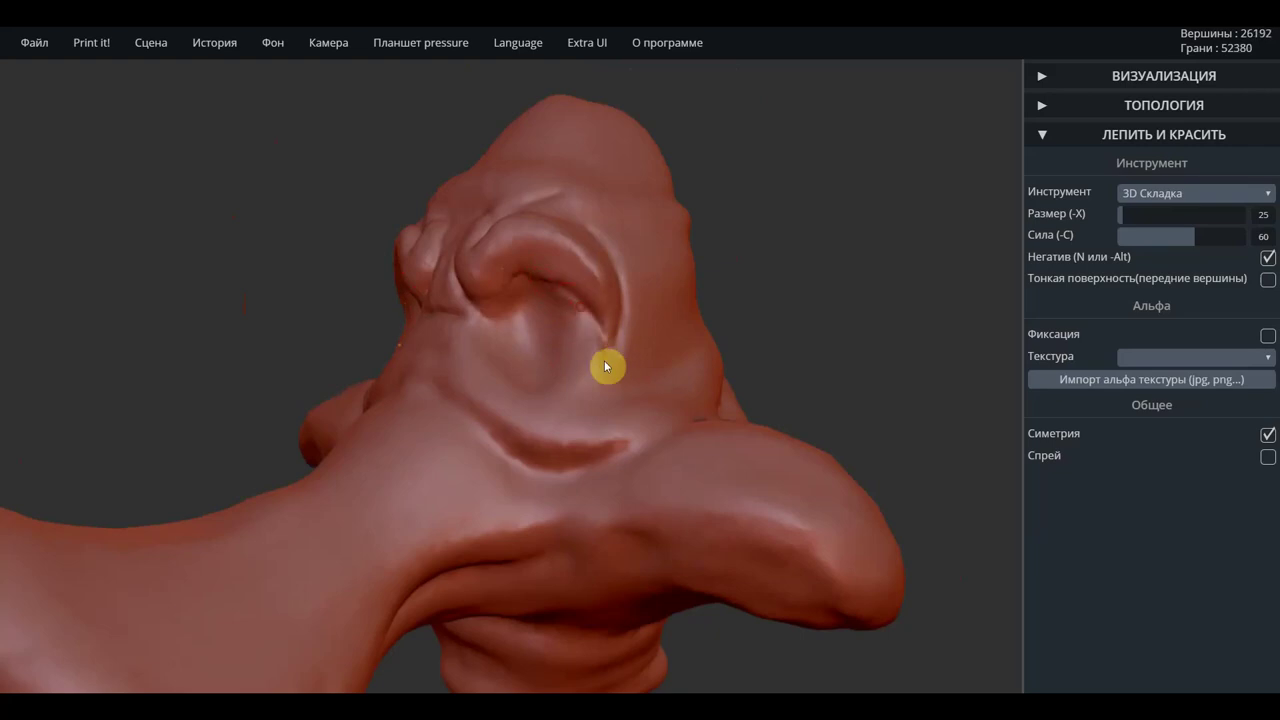
{"action": "left_click_drag", "start_coordinate": [755, 301], "coordinate": [889, 311]}
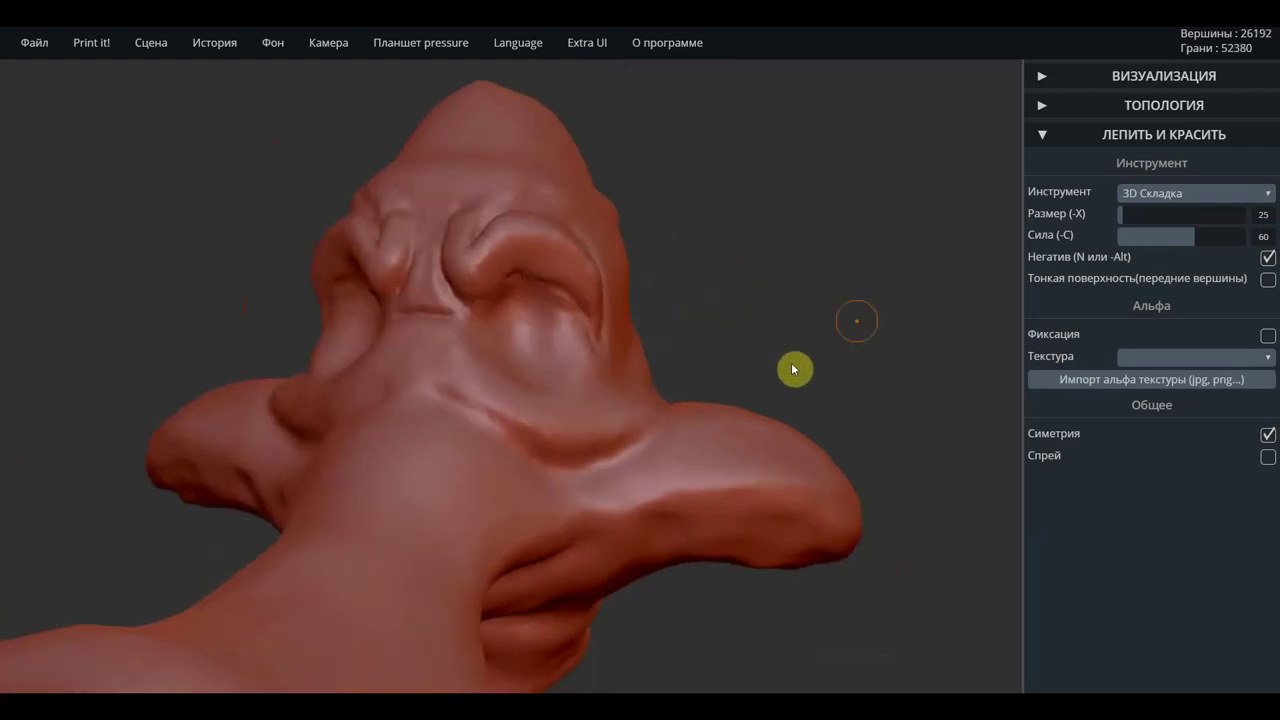
From a symmetric front view, crease the top of the nose above the nostrils
{"action": "mouse_move", "coordinate": [640, 451]}
{"action": "left_mouse_down"}
{"action": "mouse_move", "coordinate": [537, 463]}
{"action": "mouse_move", "coordinate": [474, 406]}
{"action": "mouse_move", "coordinate": [397, 394]}
{"action": "left_mouse_up"}
{"action": "right_click_drag", "start_coordinate": [479, 363], "coordinate": [508, 370]}
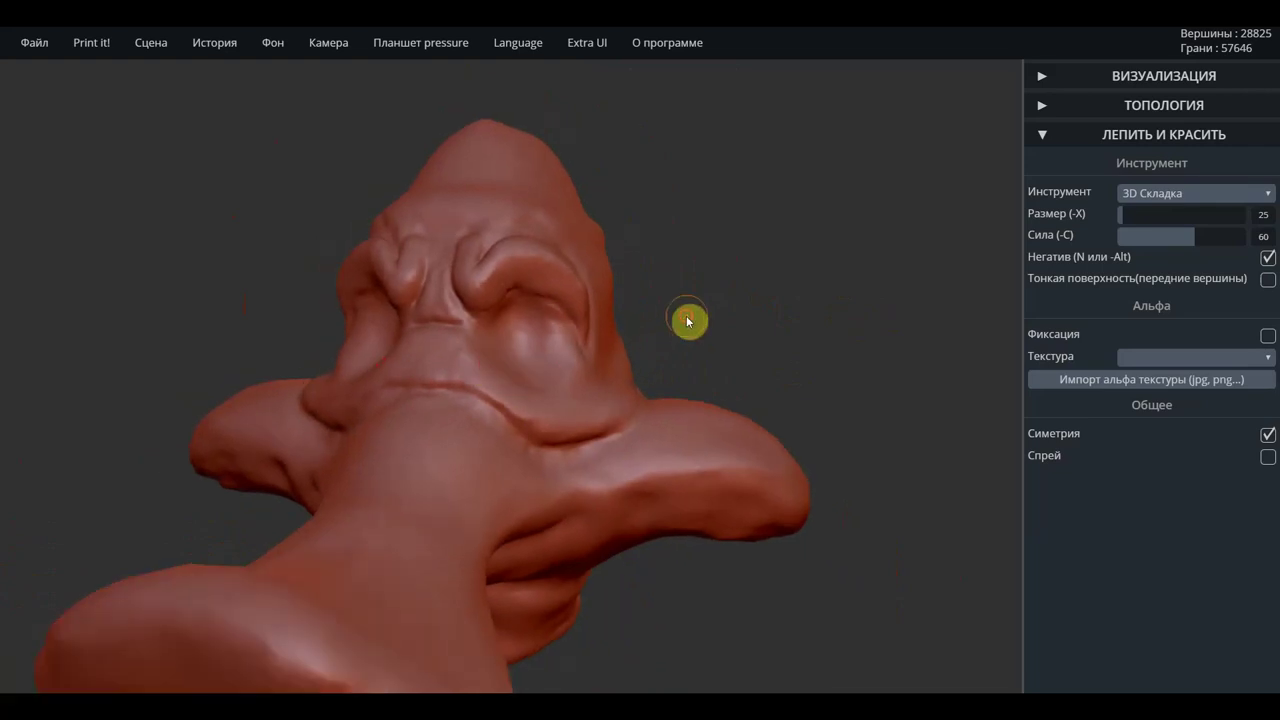
{"action": "left_click_drag", "start_coordinate": [671, 320], "coordinate": [772, 321]}
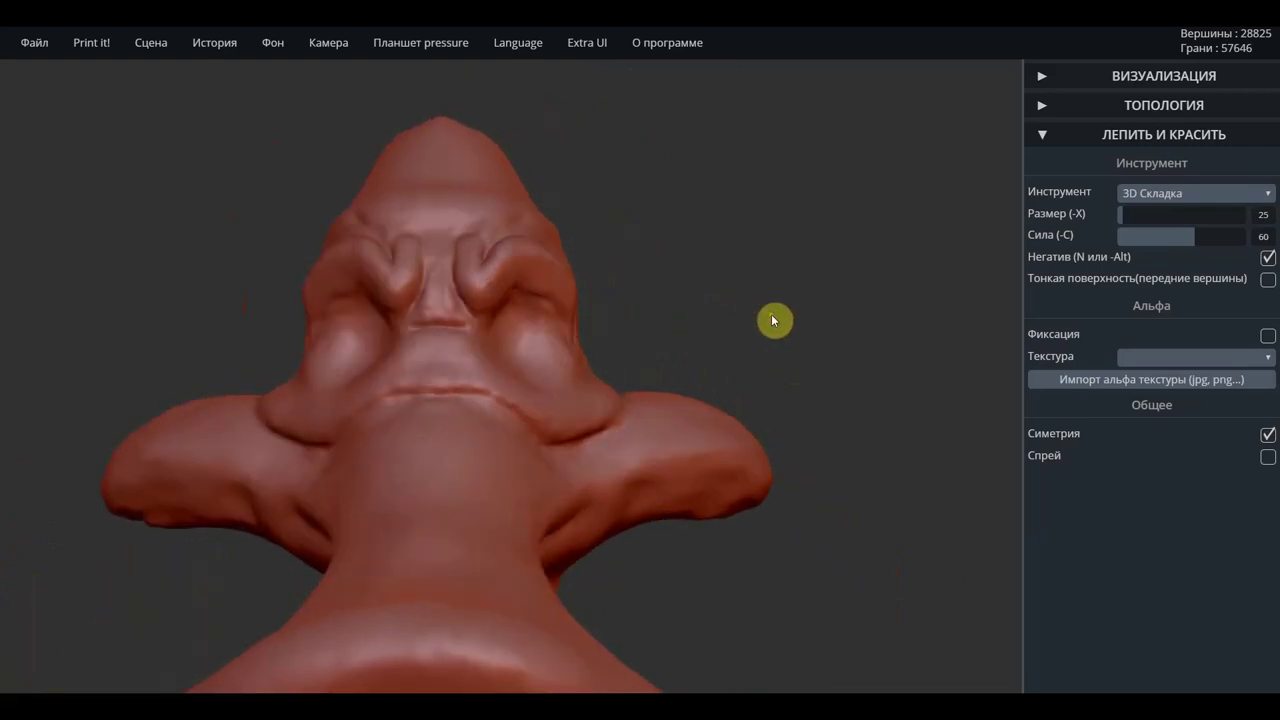
{"action": "left_click_drag", "start_coordinate": [726, 240], "coordinate": [700, 270]}
{"action": "left_click_drag", "start_coordinate": [429, 200], "coordinate": [618, 181]}
{"action": "mouse_move", "coordinate": [694, 291]}
{"action": "left_mouse_down"}
{"action": "mouse_move", "coordinate": [703, 271]}
{"action": "mouse_move", "coordinate": [731, 291]}
{"action": "mouse_move", "coordinate": [708, 277]}
{"action": "left_mouse_up"}
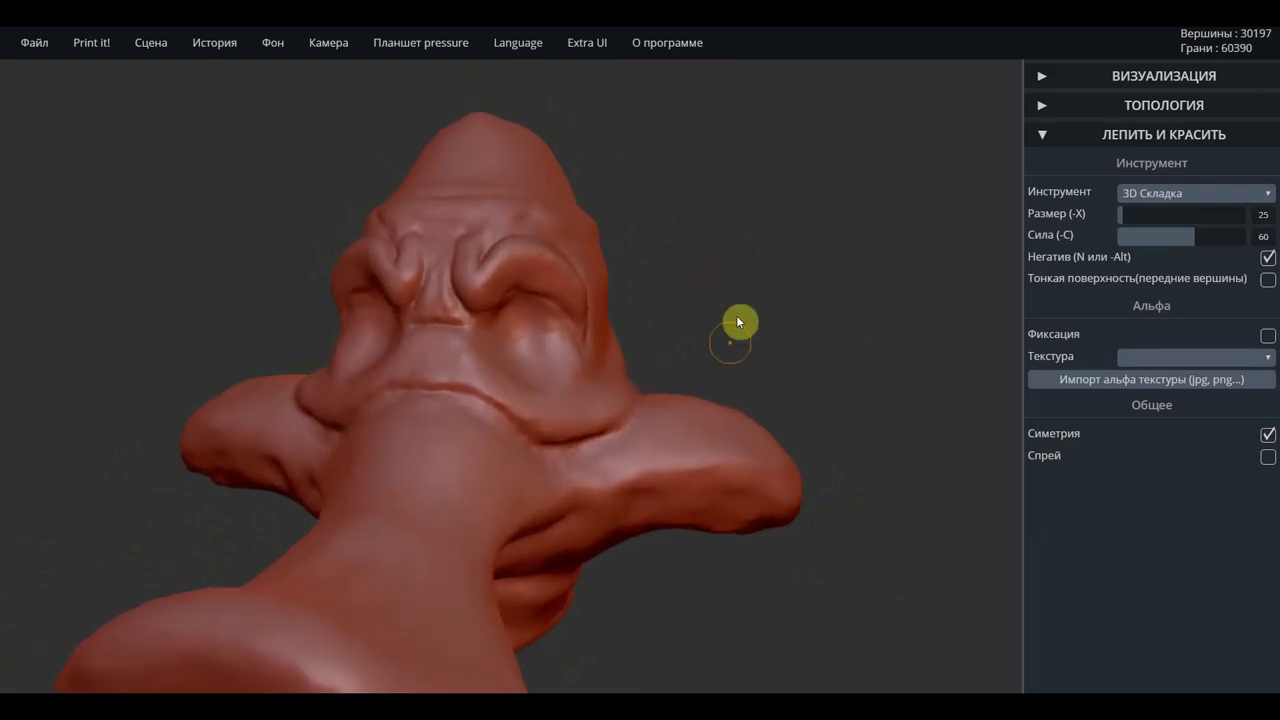
{"action": "left_click_drag", "start_coordinate": [800, 286], "coordinate": [586, 277]}
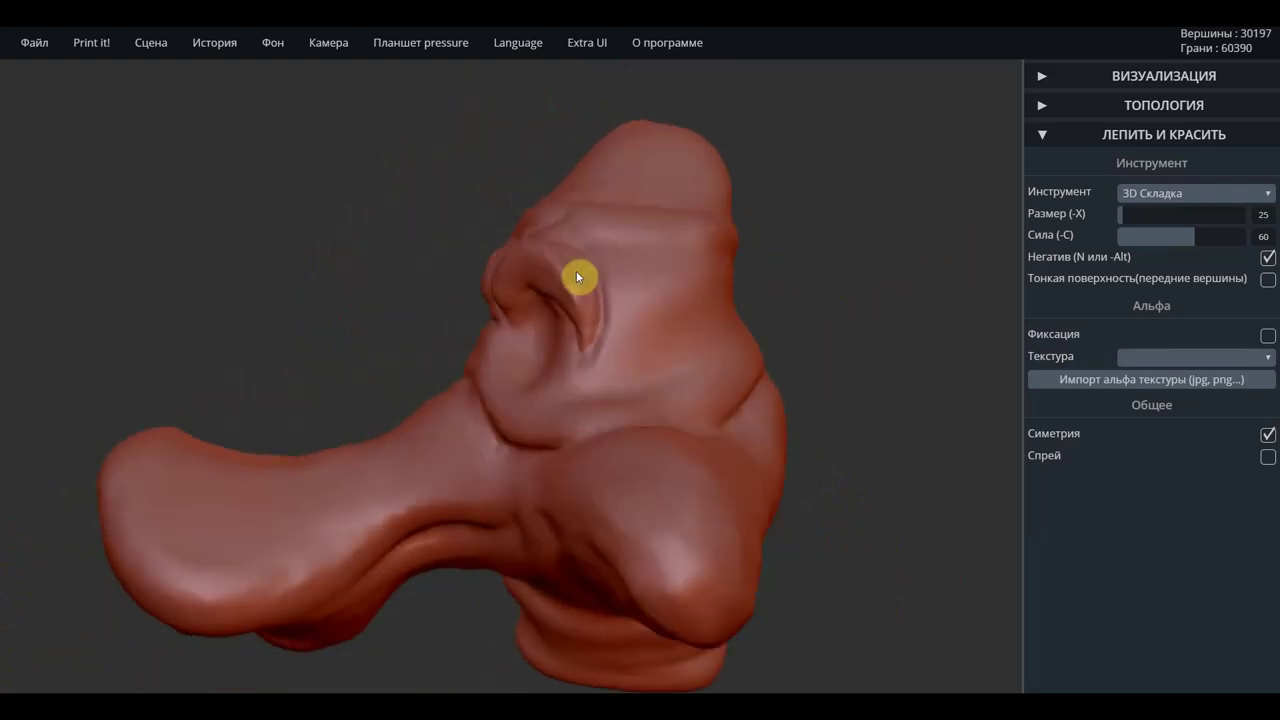
{"action": "left_click", "coordinate": [1157, 194]}
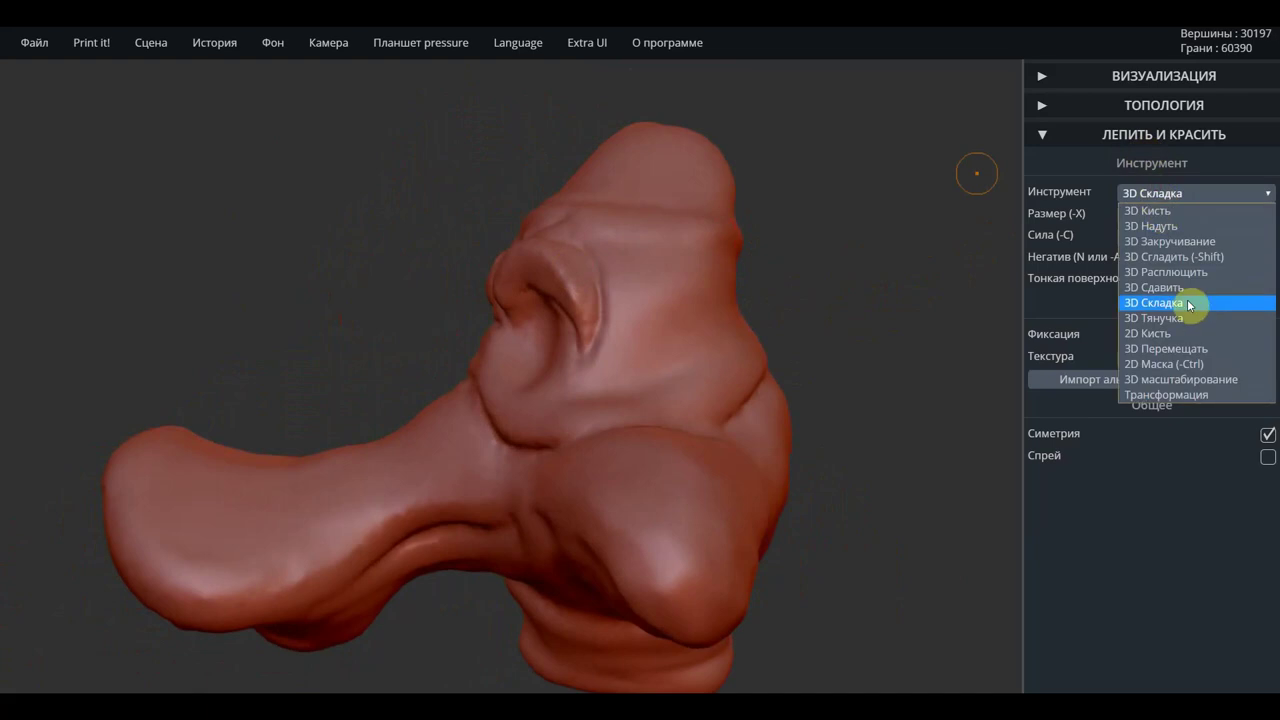
Use 3D Тянучка to pull the nose tip and the nostril wing edges outward
{"action": "left_click", "coordinate": [1174, 319]}
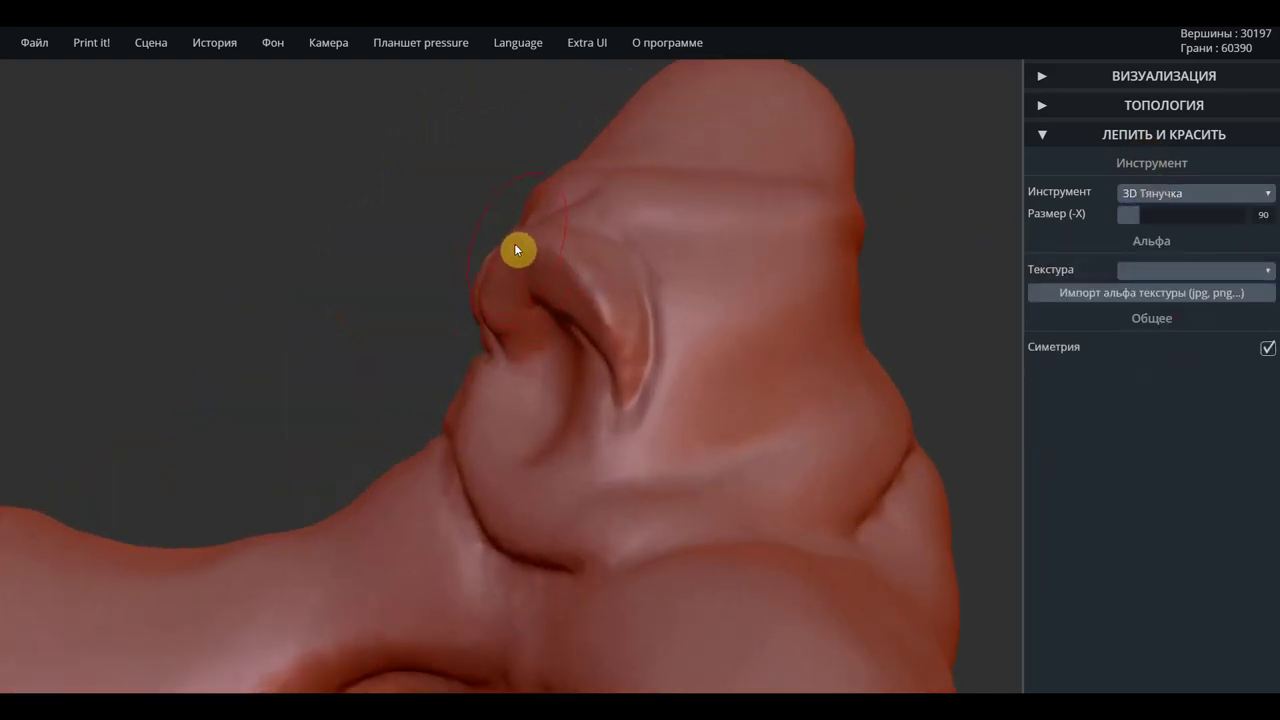
{"action": "mouse_move", "coordinate": [512, 252]}
{"action": "left_mouse_down"}
{"action": "mouse_move", "coordinate": [519, 270]}
{"action": "mouse_move", "coordinate": [599, 256]}
{"action": "left_mouse_up"}
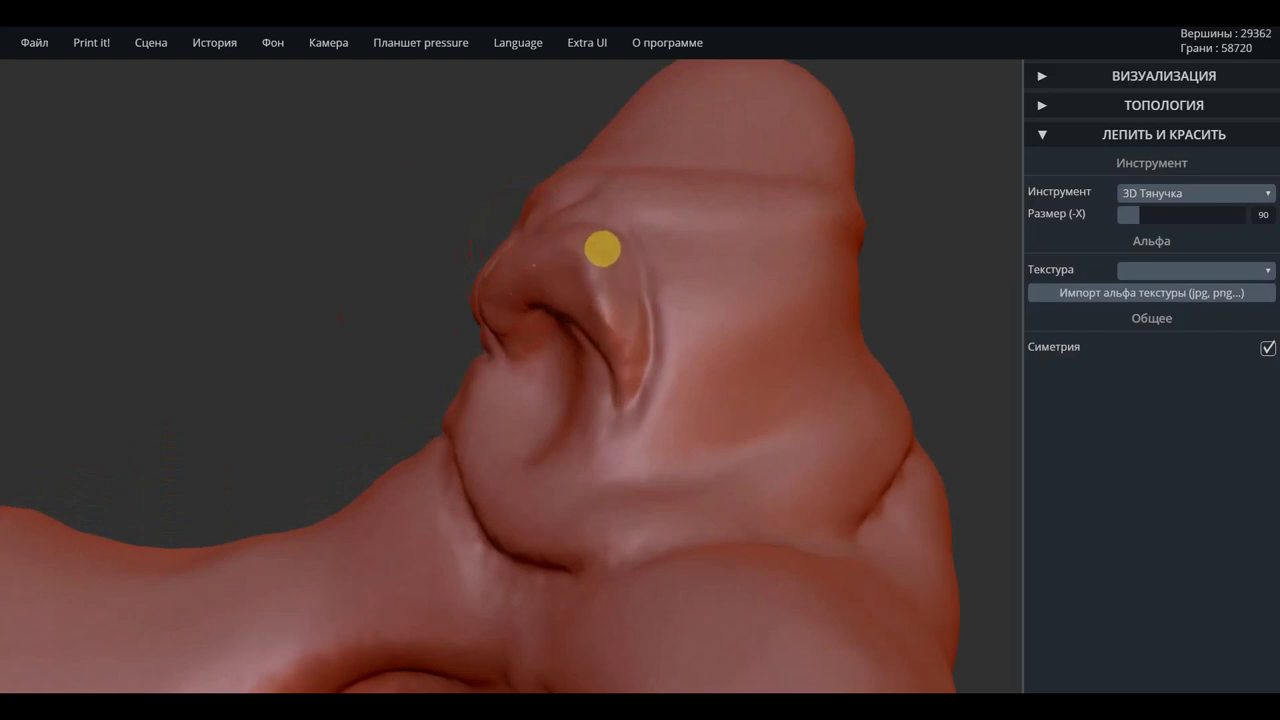
{"action": "mouse_move", "coordinate": [573, 313]}
{"action": "left_mouse_down"}
{"action": "mouse_move", "coordinate": [308, 263]}
{"action": "mouse_move", "coordinate": [608, 283]}
{"action": "mouse_move", "coordinate": [512, 279]}
{"action": "mouse_move", "coordinate": [484, 333]}
{"action": "left_mouse_up"}
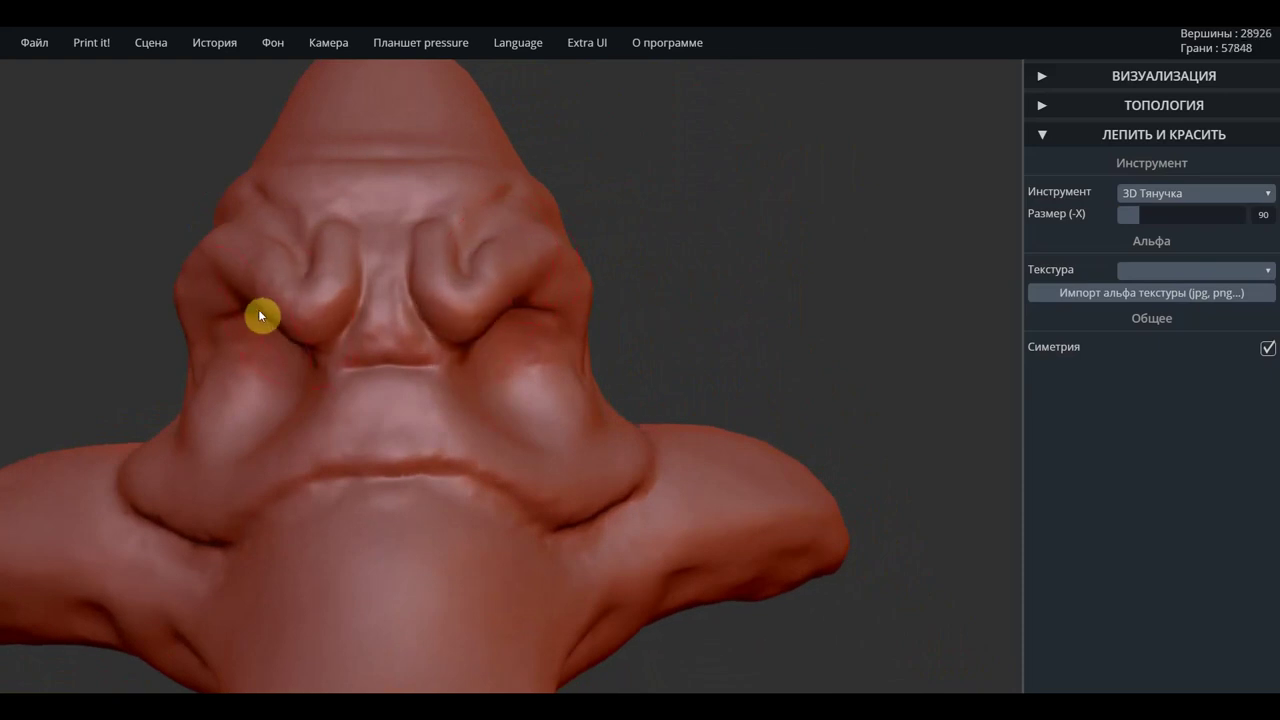
{"action": "left_click_drag", "start_coordinate": [258, 304], "coordinate": [276, 308]}
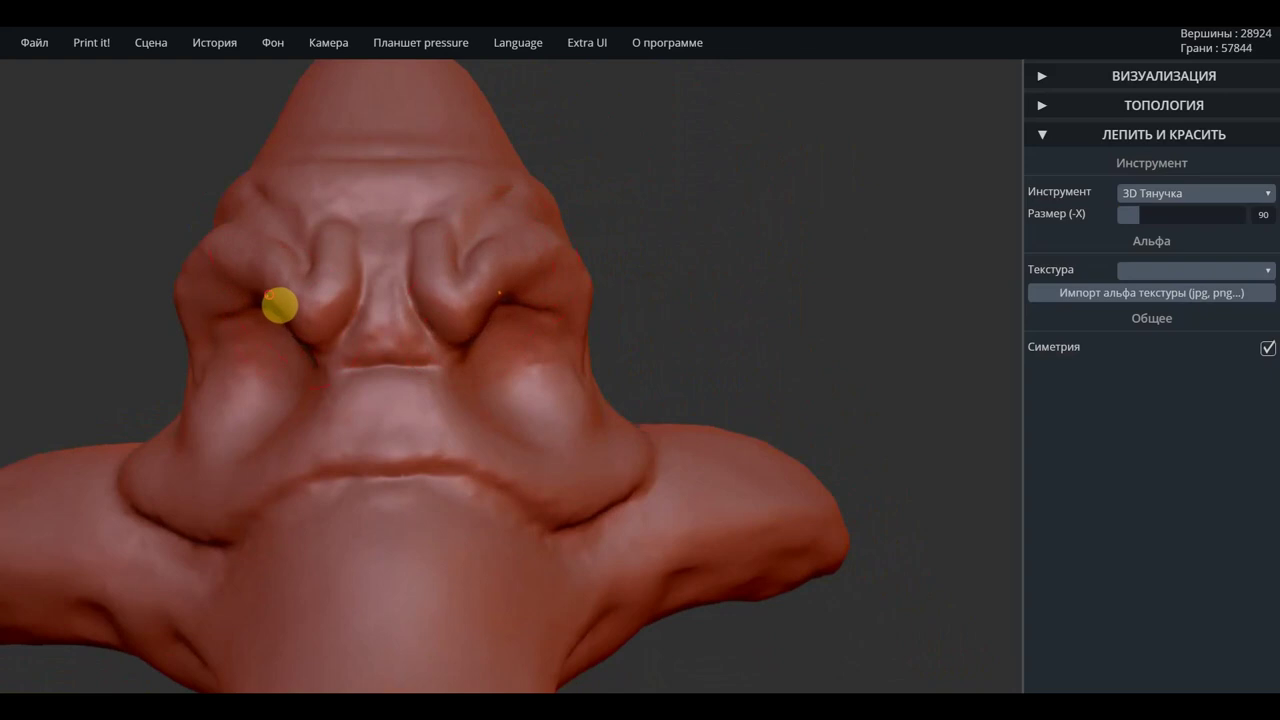
{"action": "left_click_drag", "start_coordinate": [175, 294], "coordinate": [192, 307]}
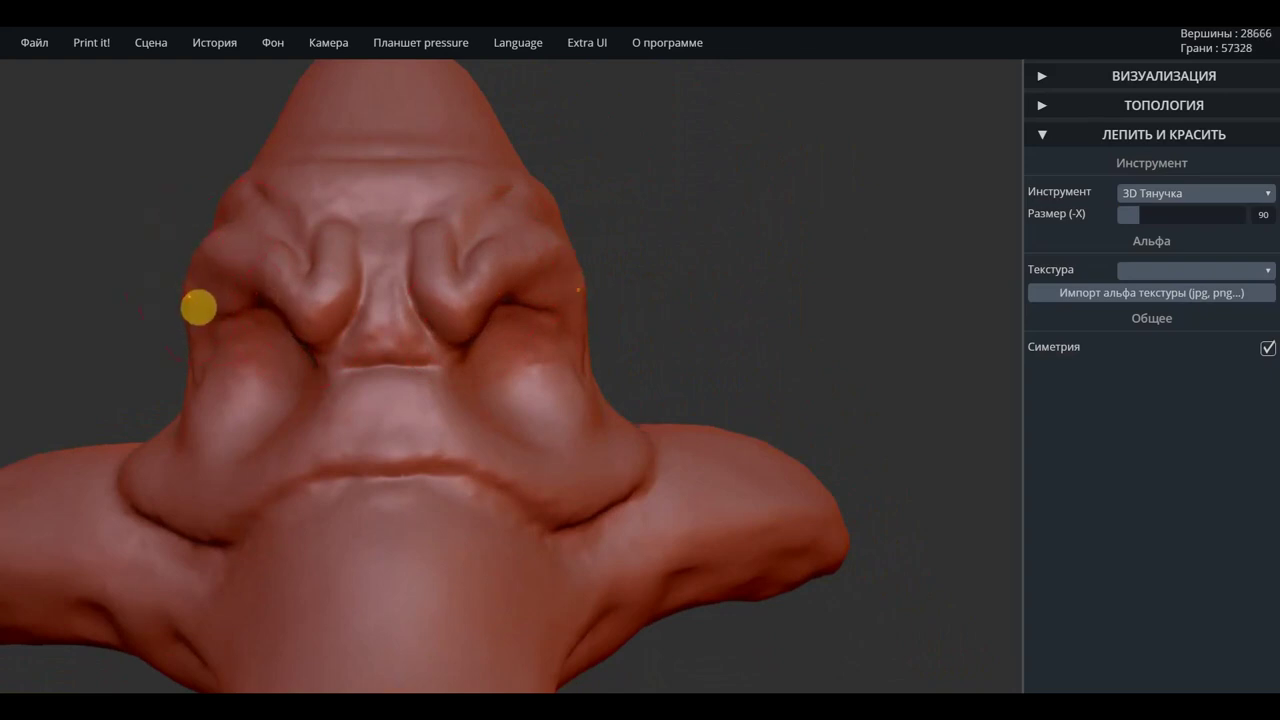
Smooth the nostril rim from below with Shift, then zoom out
{"action": "right_click_drag", "start_coordinate": [437, 266], "coordinate": [654, 449]}
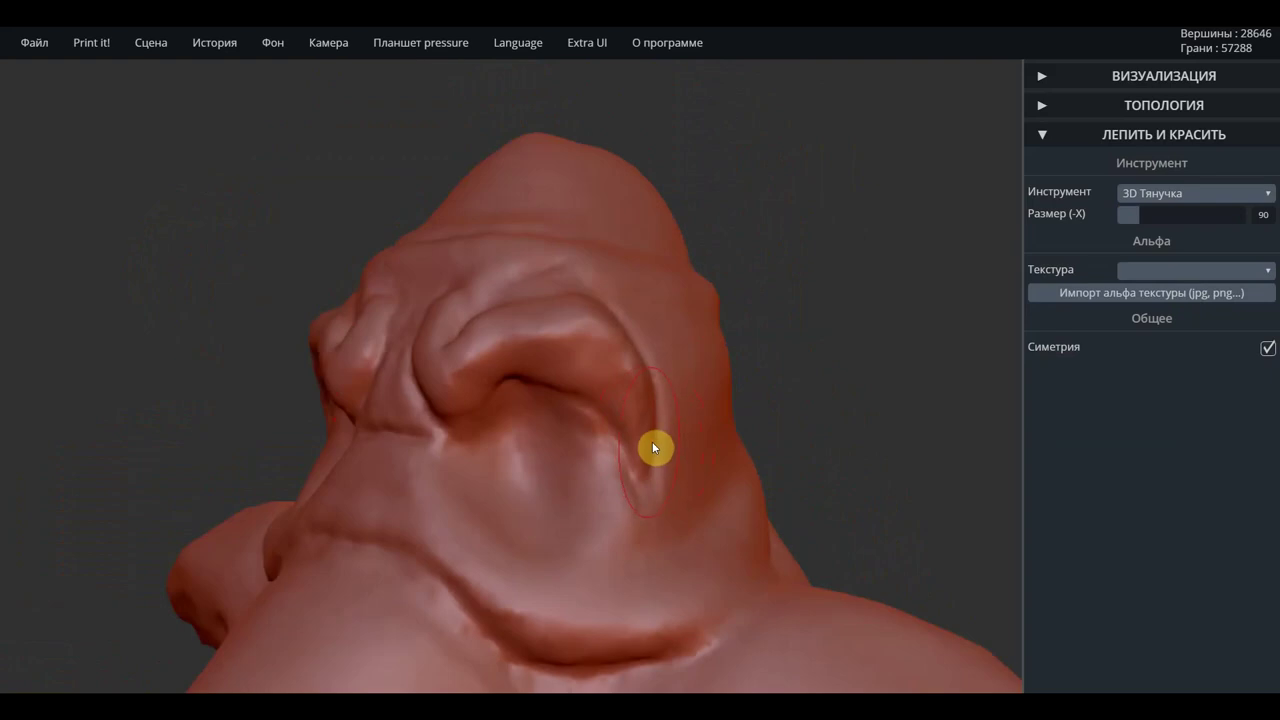
{"action": "key", "text": "shift"}
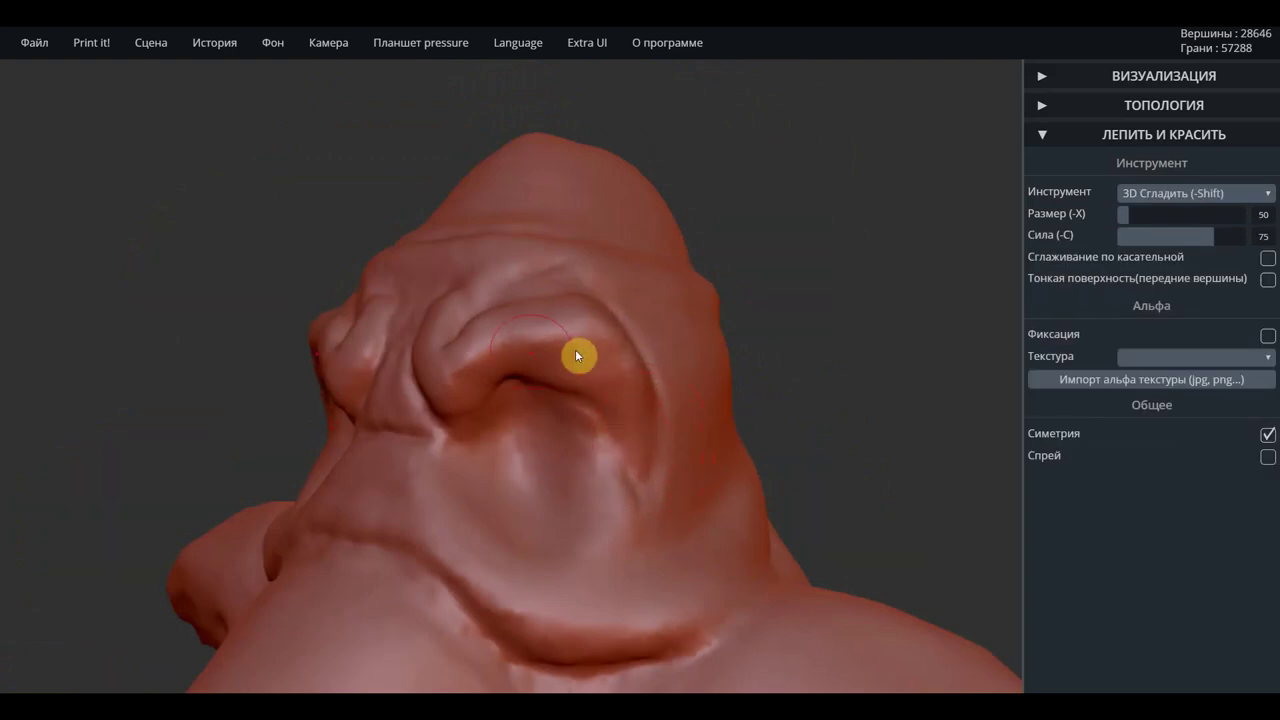
{"action": "mouse_move", "coordinate": [594, 446]}
{"action": "right_mouse_down"}
{"action": "mouse_move", "coordinate": [689, 334]}
{"action": "mouse_move", "coordinate": [869, 341]}
{"action": "right_mouse_up"}
{"action": "scroll", "coordinate": [723, 357], "scroll_direction": "down", "scroll_amount": 3}
{"action": "scroll", "coordinate": [711, 363], "scroll_direction": "down", "scroll_amount": 2}
{"action": "scroll", "coordinate": [703, 360], "scroll_direction": "down", "scroll_amount": 2}
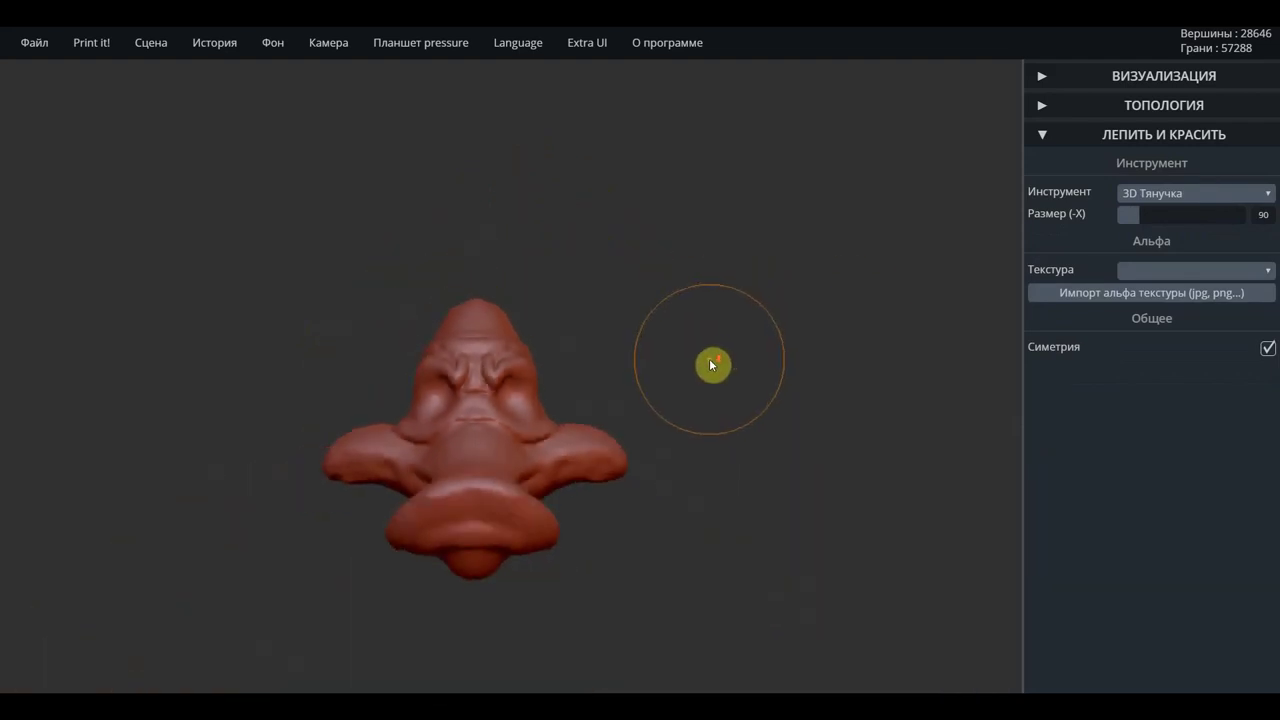
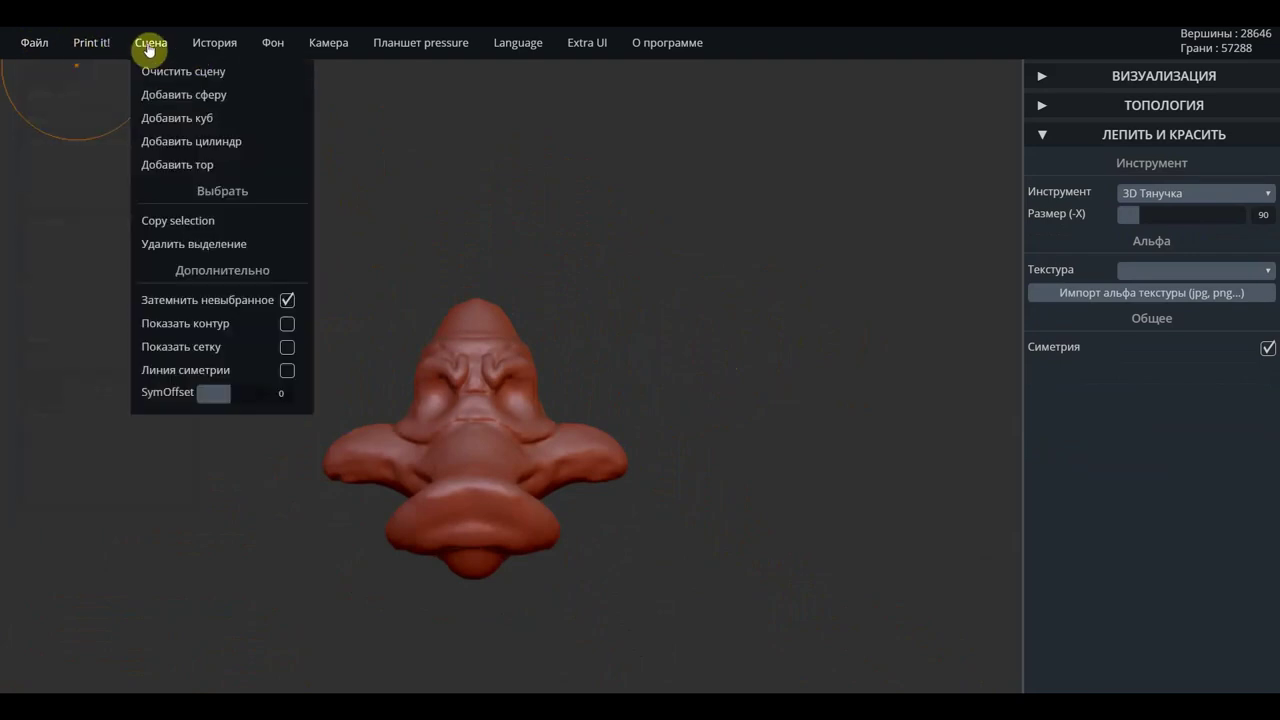
Add a sphere, then move and rotate it to the right of the duck head with Трансформация
{"action": "left_click", "coordinate": [206, 103]}
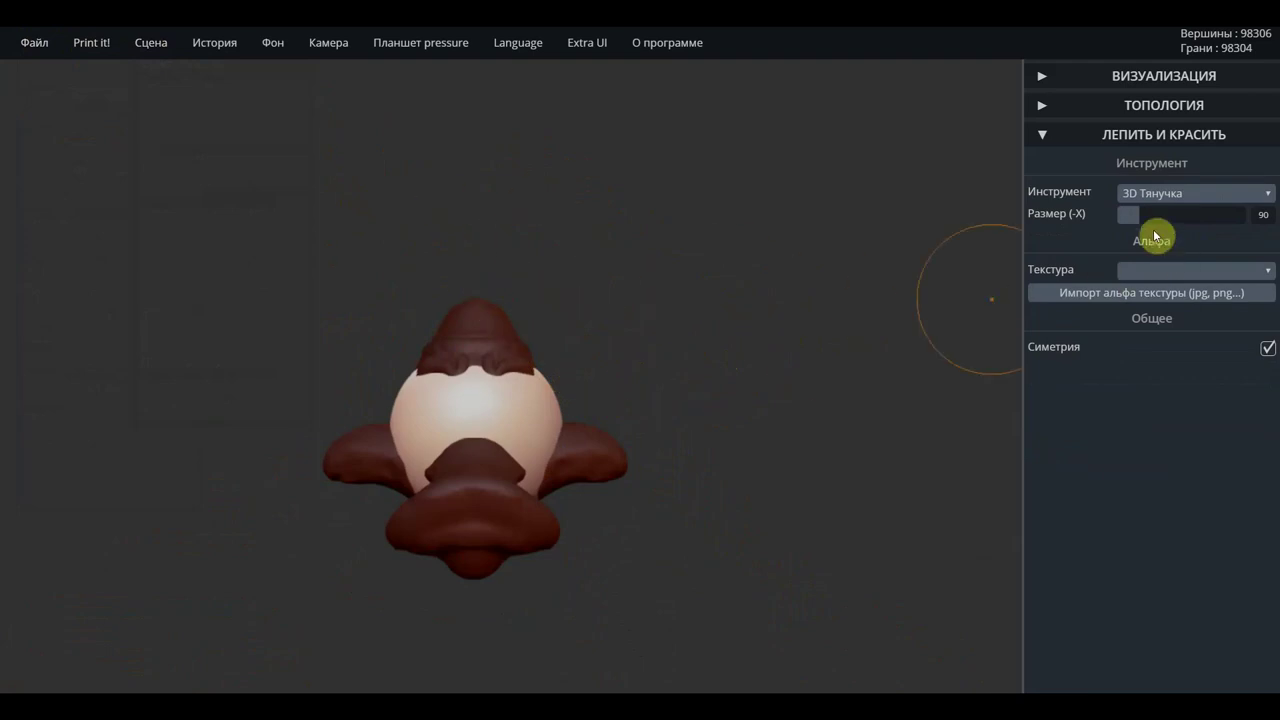
{"action": "left_click", "coordinate": [1158, 197]}
{"action": "left_click", "coordinate": [1178, 398]}
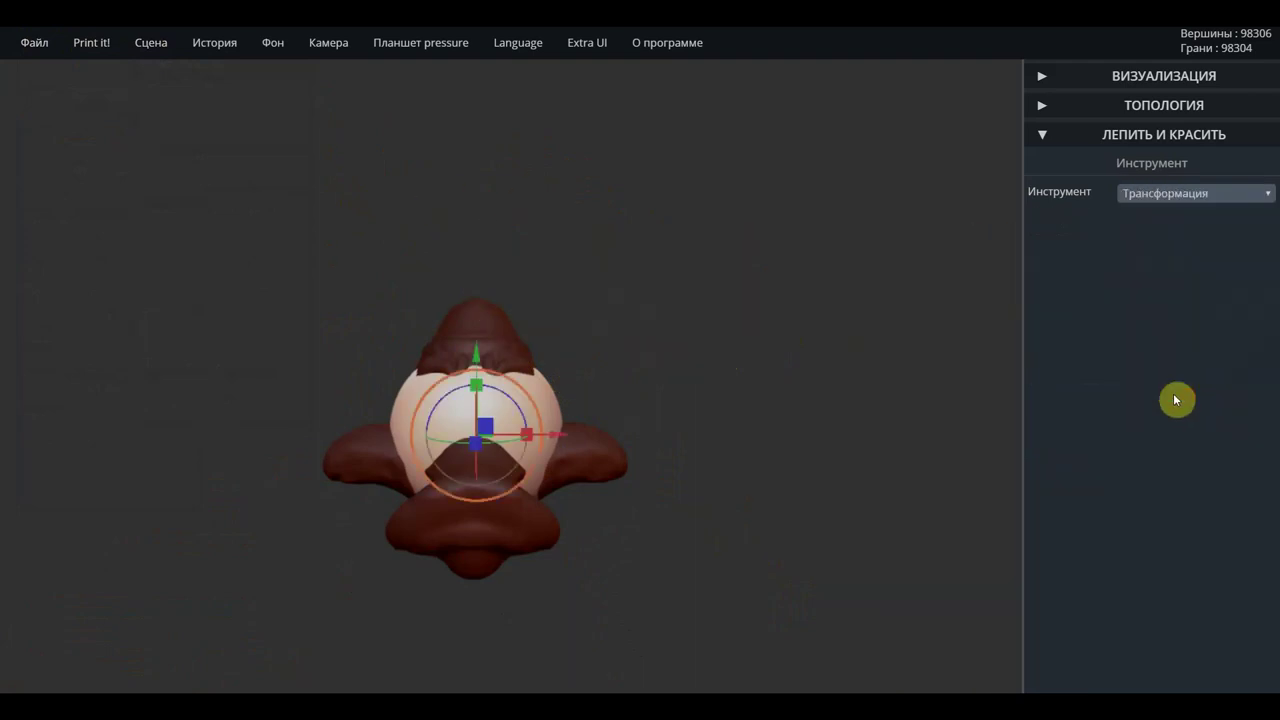
{"action": "left_click_drag", "start_coordinate": [560, 436], "coordinate": [767, 445]}
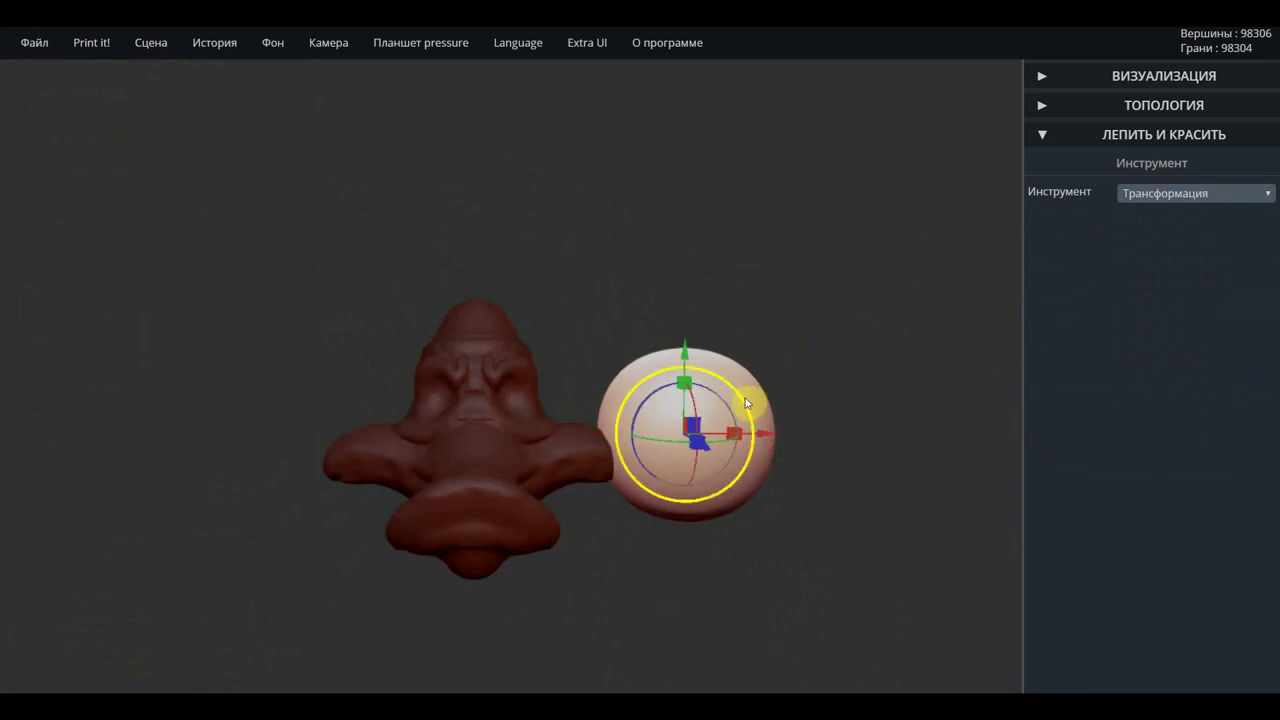
{"action": "mouse_move", "coordinate": [742, 403]}
{"action": "left_mouse_down"}
{"action": "mouse_move", "coordinate": [670, 373]}
{"action": "mouse_move", "coordinate": [757, 429]}
{"action": "mouse_move", "coordinate": [709, 371]}
{"action": "mouse_move", "coordinate": [609, 403]}
{"action": "mouse_move", "coordinate": [705, 368]}
{"action": "mouse_move", "coordinate": [763, 416]}
{"action": "left_mouse_up"}
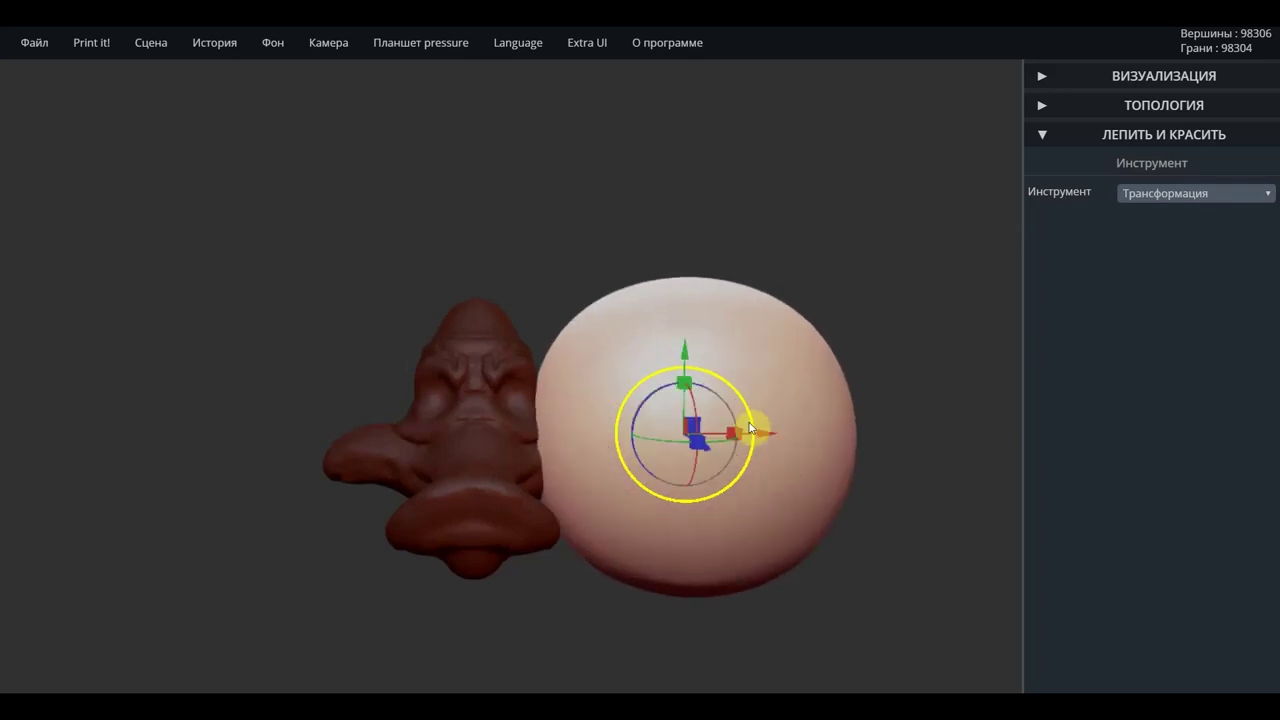
Scale the sphere up until it fills most of the view, far larger than the head
{"action": "scroll", "coordinate": [745, 432], "scroll_direction": "up", "scroll_amount": 3}
{"action": "scroll", "coordinate": [729, 443], "scroll_direction": "up", "scroll_amount": 3}
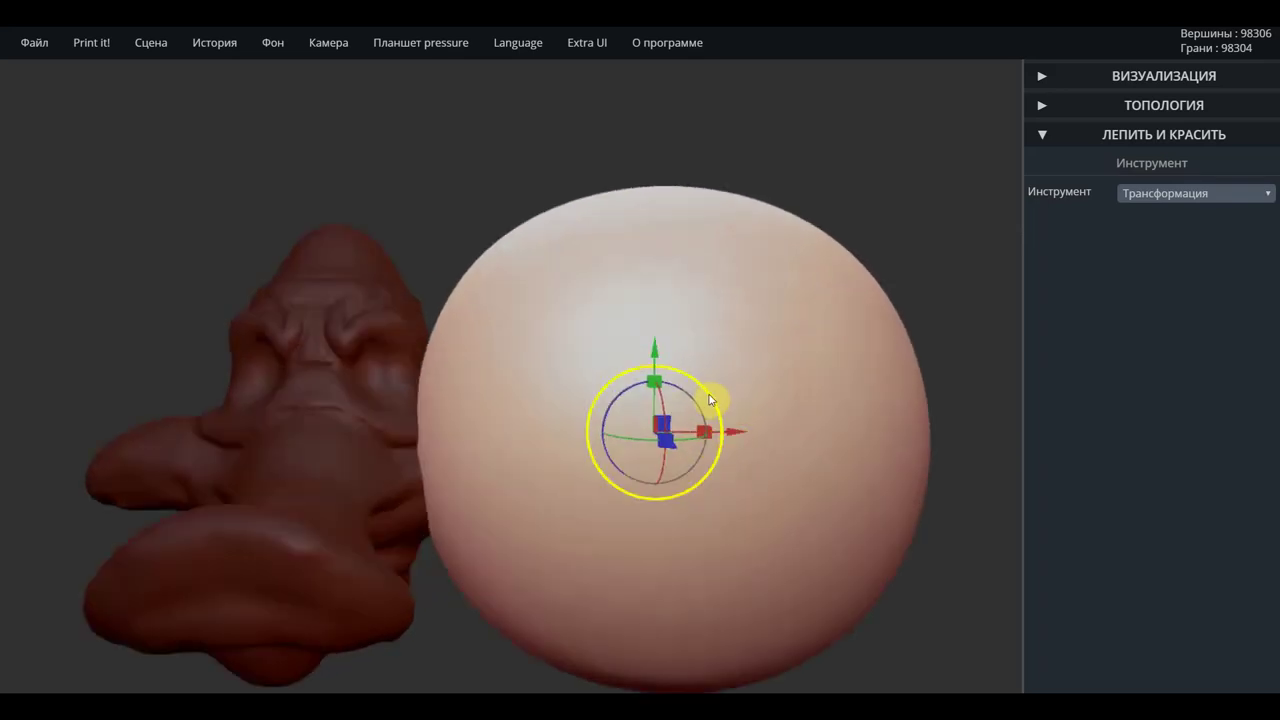
{"action": "left_click_drag", "start_coordinate": [709, 398], "coordinate": [720, 438]}
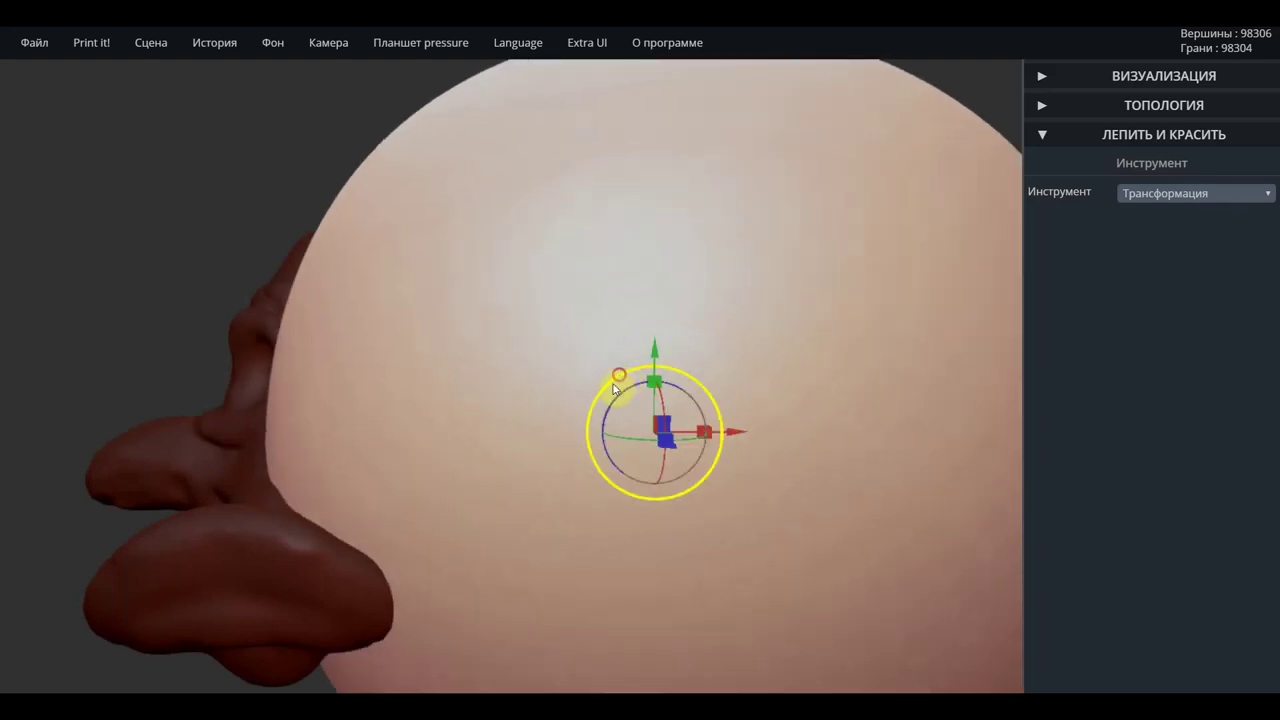
{"action": "left_click_drag", "start_coordinate": [619, 378], "coordinate": [614, 372]}
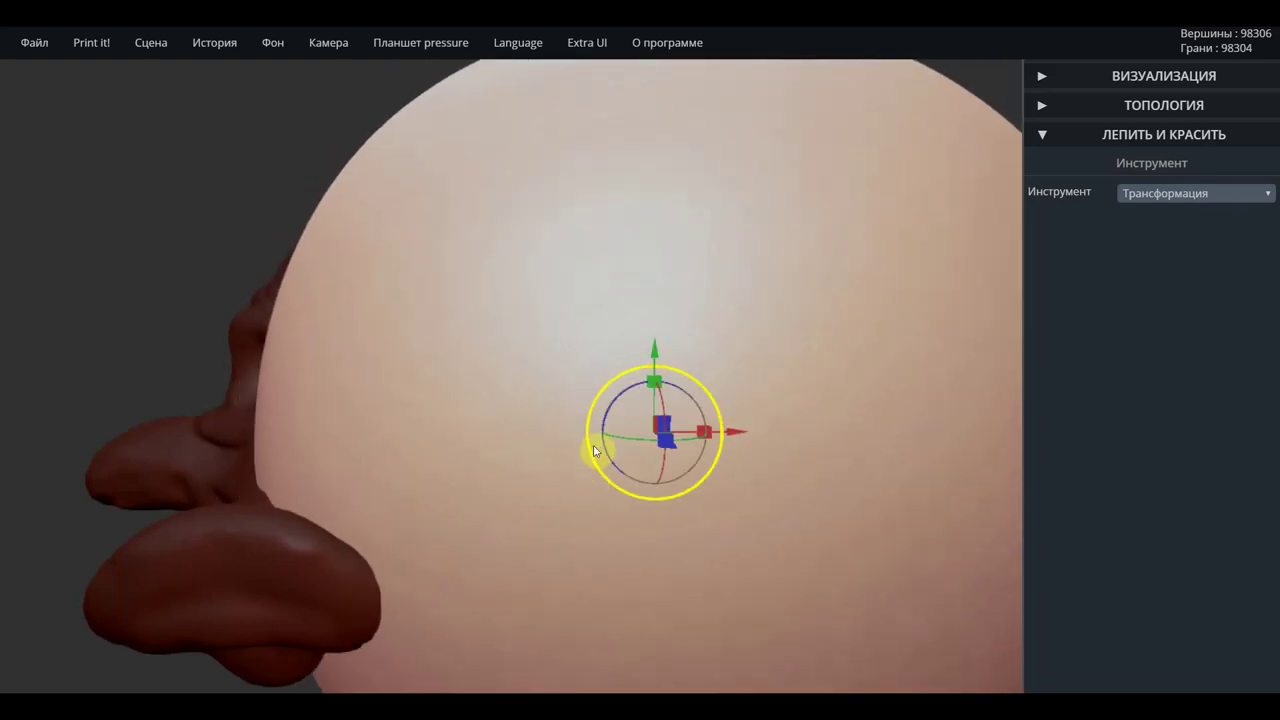
{"action": "left_click_drag", "start_coordinate": [591, 463], "coordinate": [614, 470]}
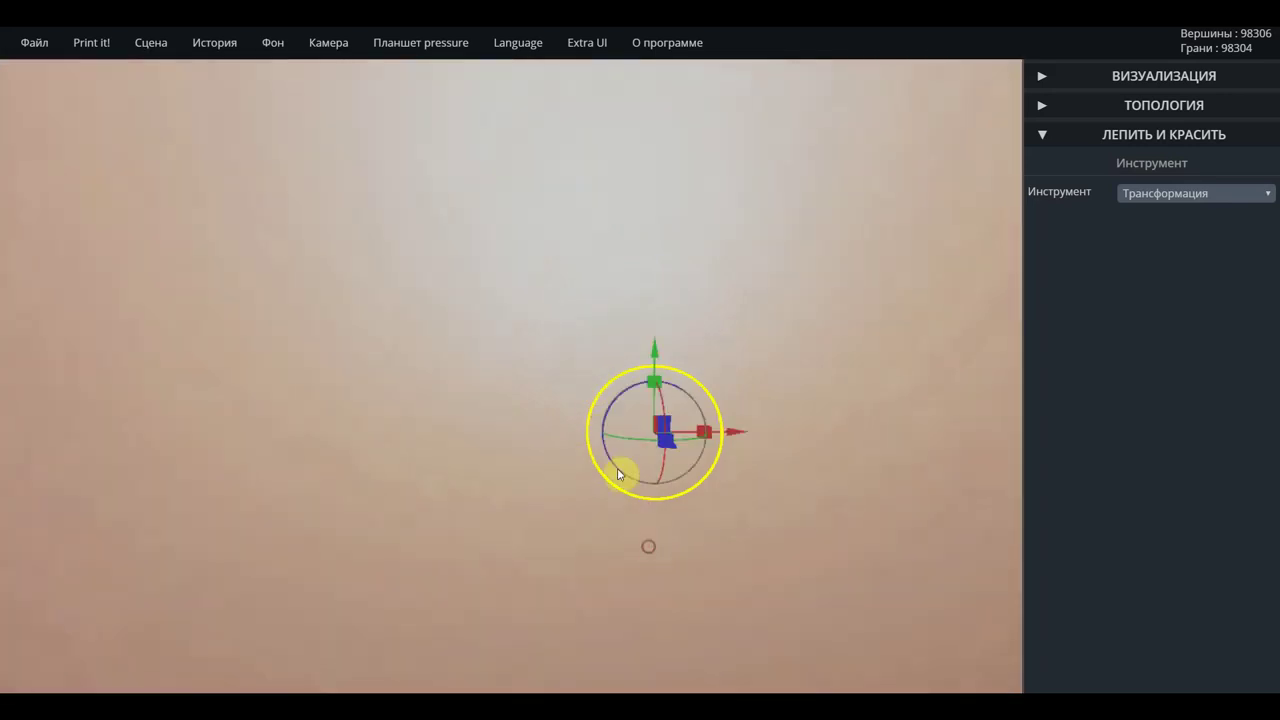
{"action": "scroll", "coordinate": [635, 459], "scroll_direction": "down", "scroll_amount": 3}
{"action": "scroll", "coordinate": [640, 457], "scroll_direction": "down", "scroll_amount": 3}
{"action": "scroll", "coordinate": [663, 451], "scroll_direction": "down", "scroll_amount": 2}
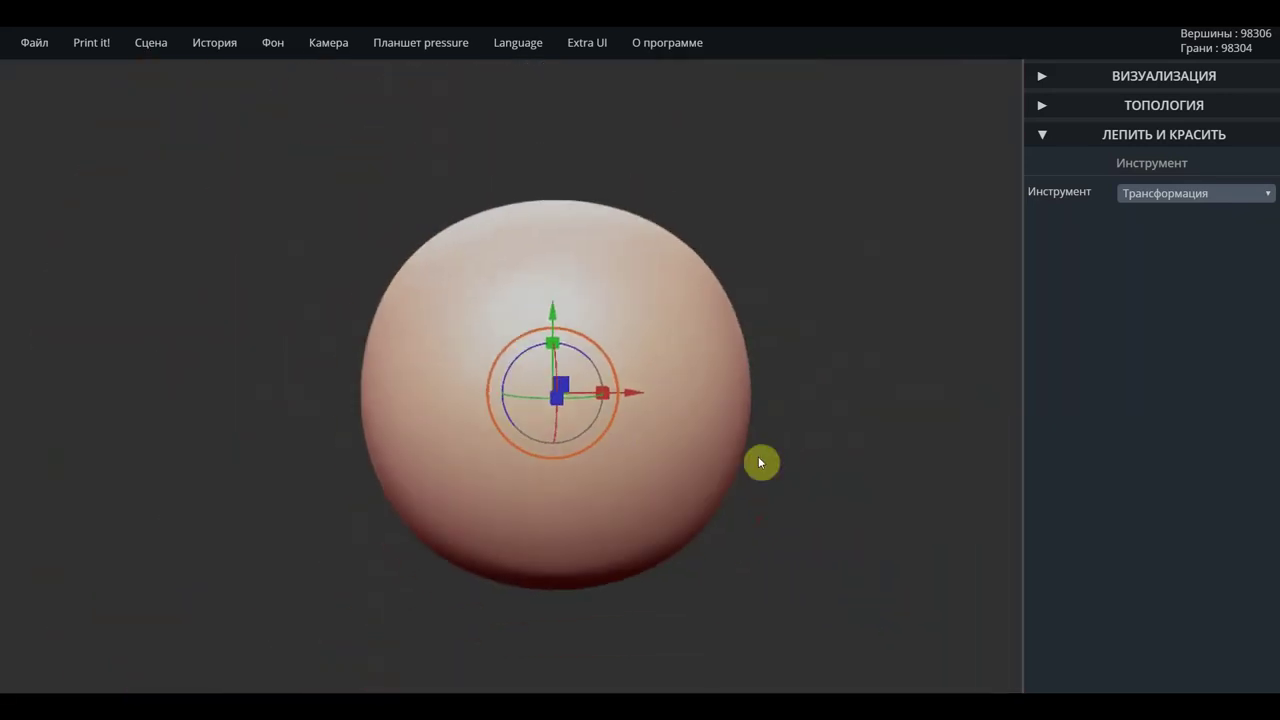
Undo the enlargement and shrink the sphere down to eye size
{"action": "key", "text": "ctrl+z"}
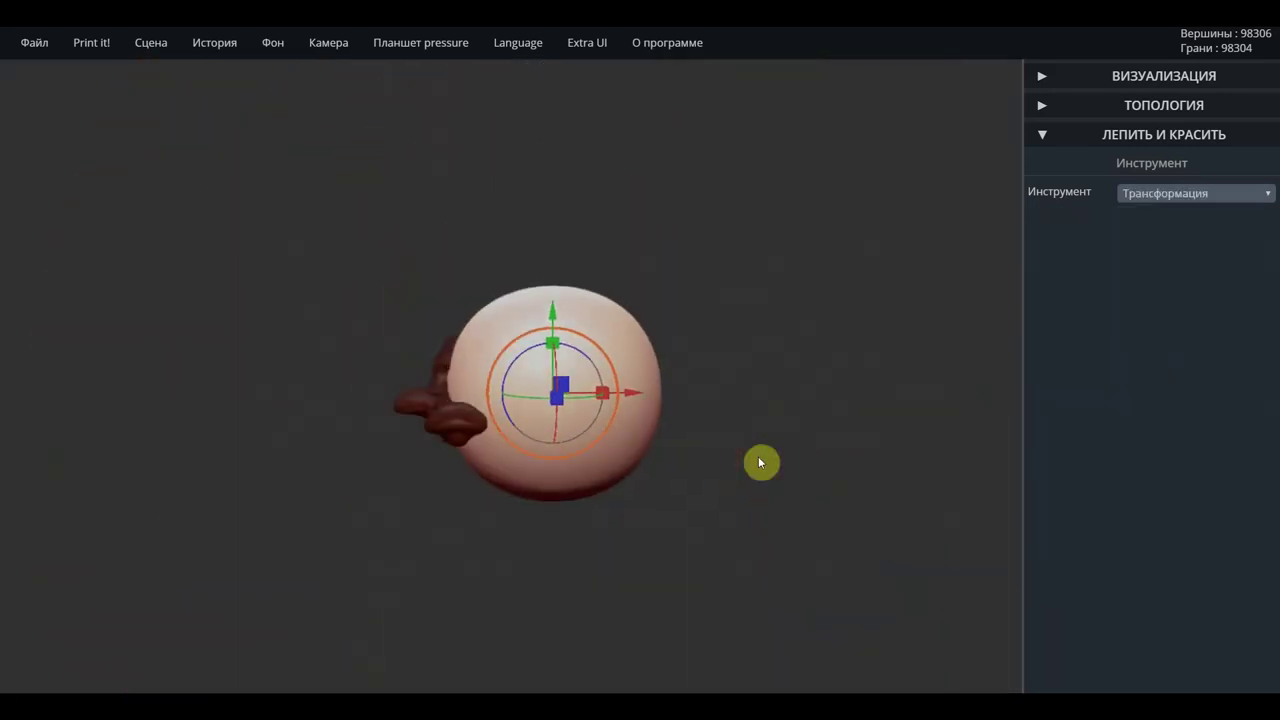
{"action": "key", "text": "ctrl+z"}
{"action": "key", "text": "ctrl+z"}
{"action": "key", "text": "ctrl+z"}
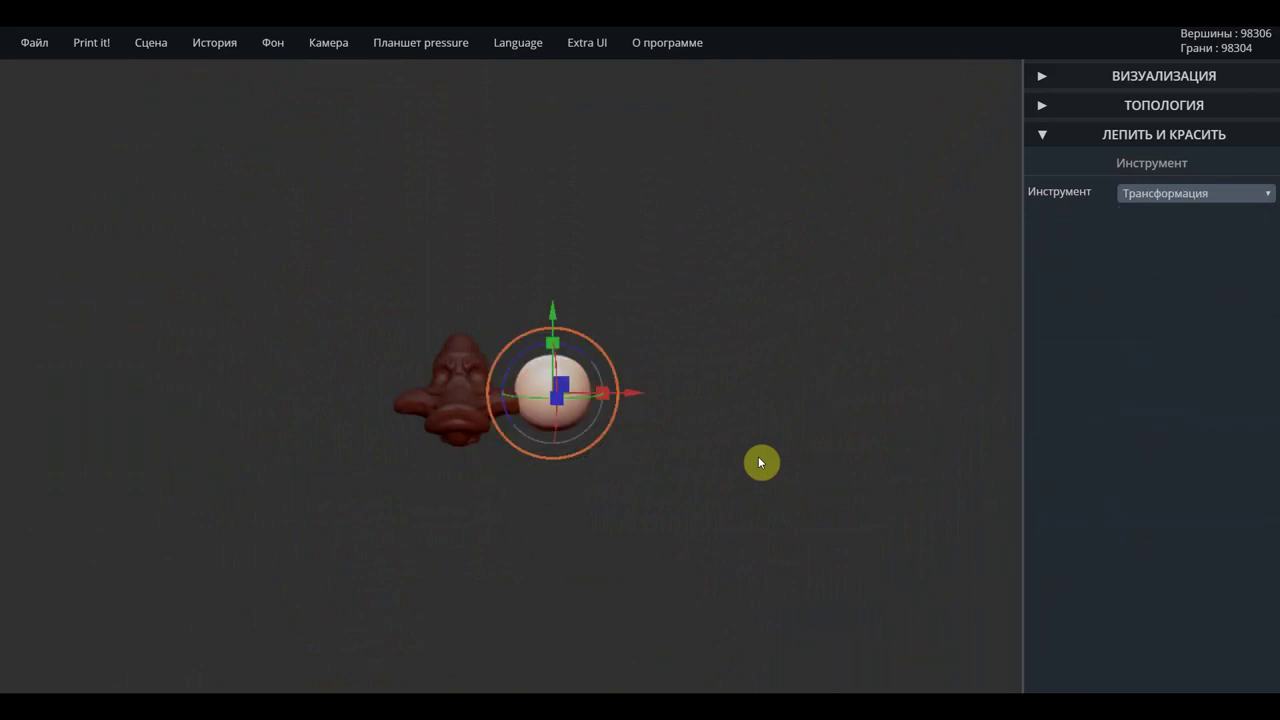
{"action": "scroll", "coordinate": [755, 440], "scroll_direction": "up", "scroll_amount": 1}
{"action": "scroll", "coordinate": [700, 430], "scroll_direction": "up", "scroll_amount": 2}
{"action": "scroll", "coordinate": [665, 420], "scroll_direction": "up", "scroll_amount": 2}
{"action": "scroll", "coordinate": [650, 412], "scroll_direction": "up", "scroll_amount": 2}
{"action": "scroll", "coordinate": [640, 406], "scroll_direction": "up", "scroll_amount": 3}
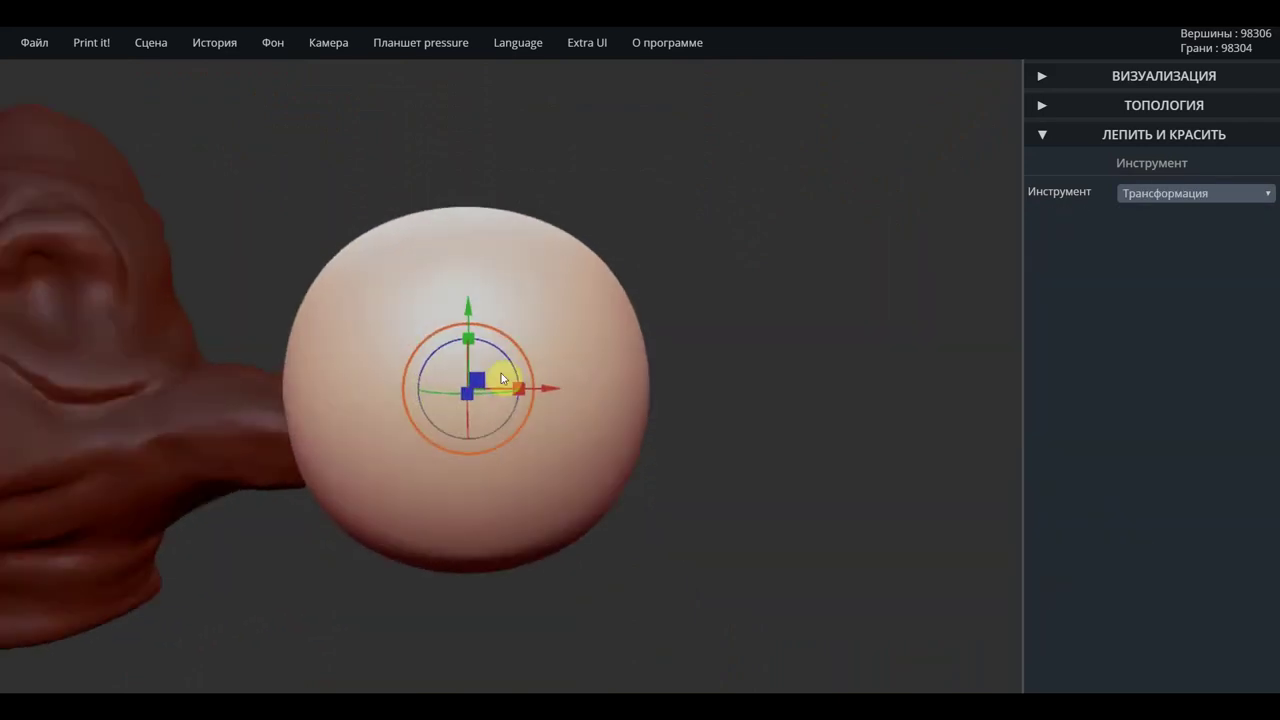
{"action": "mouse_move", "coordinate": [473, 395]}
{"action": "left_mouse_down"}
{"action": "mouse_move", "coordinate": [503, 397]}
{"action": "mouse_move", "coordinate": [473, 395]}
{"action": "mouse_move", "coordinate": [486, 382]}
{"action": "left_mouse_up"}
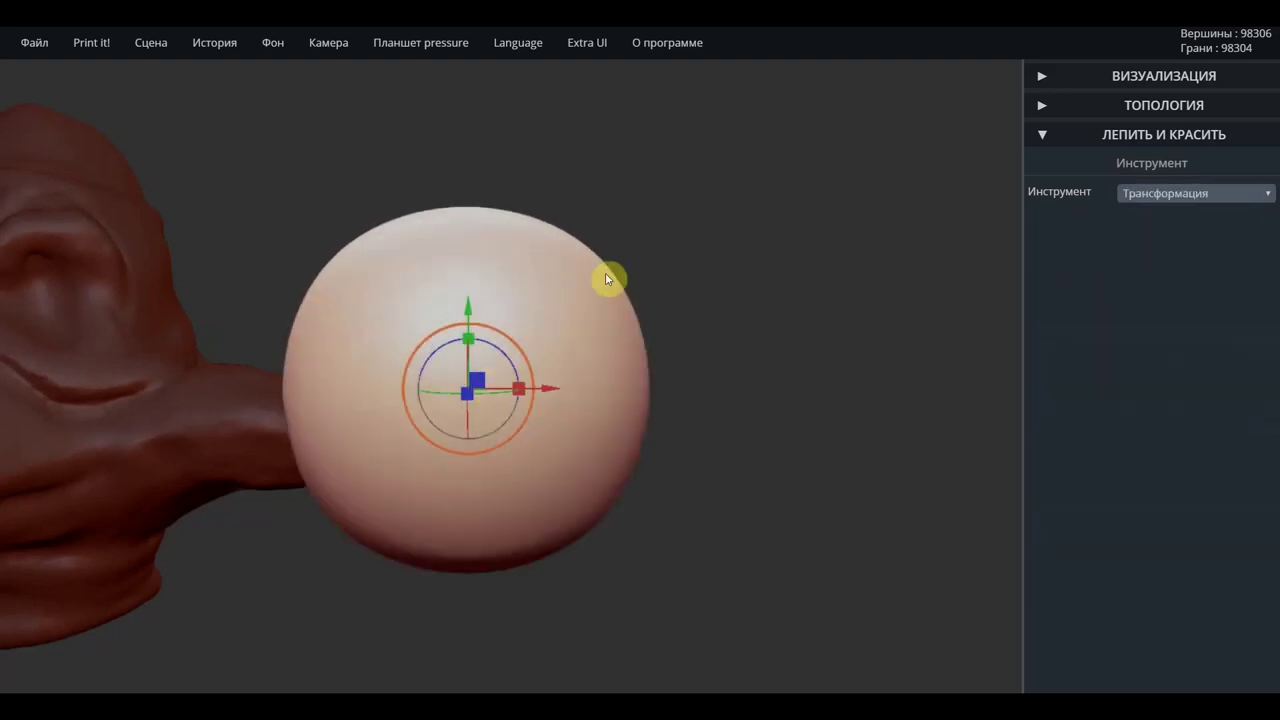
{"action": "key", "text": "f"}
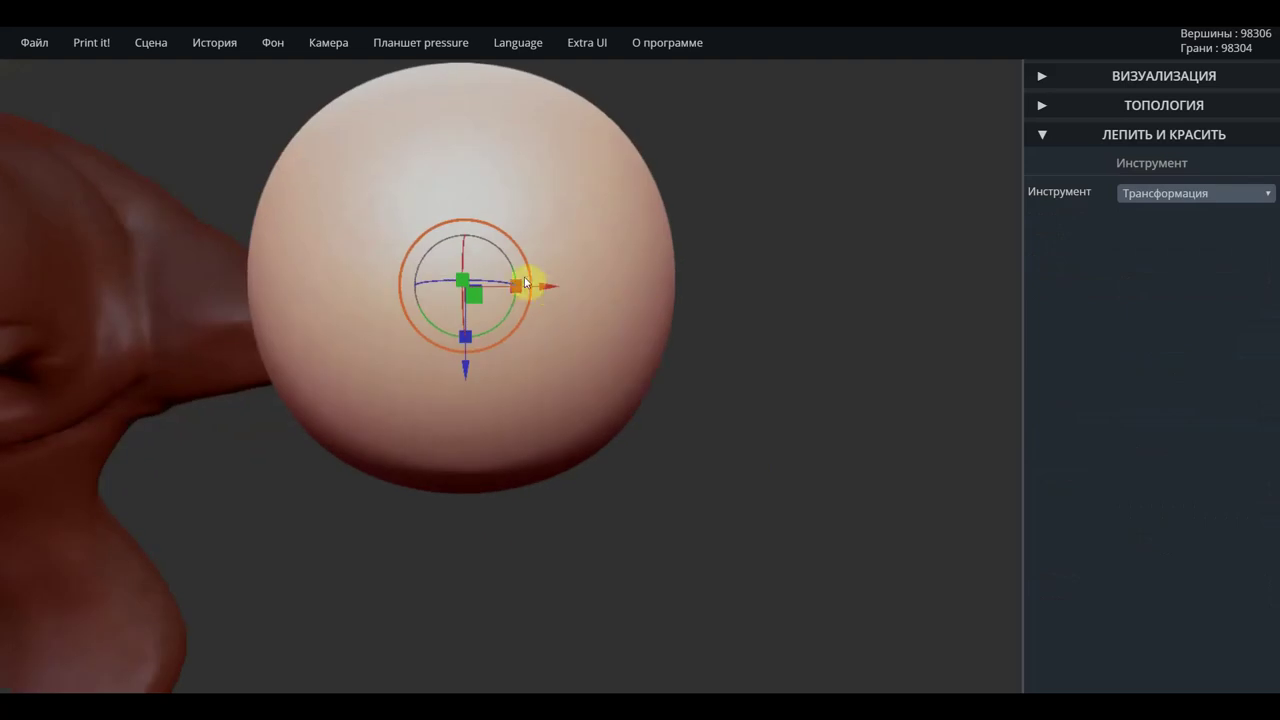
{"action": "mouse_move", "coordinate": [528, 270]}
{"action": "left_mouse_down"}
{"action": "mouse_move", "coordinate": [503, 314]}
{"action": "mouse_move", "coordinate": [452, 332]}
{"action": "left_mouse_up"}
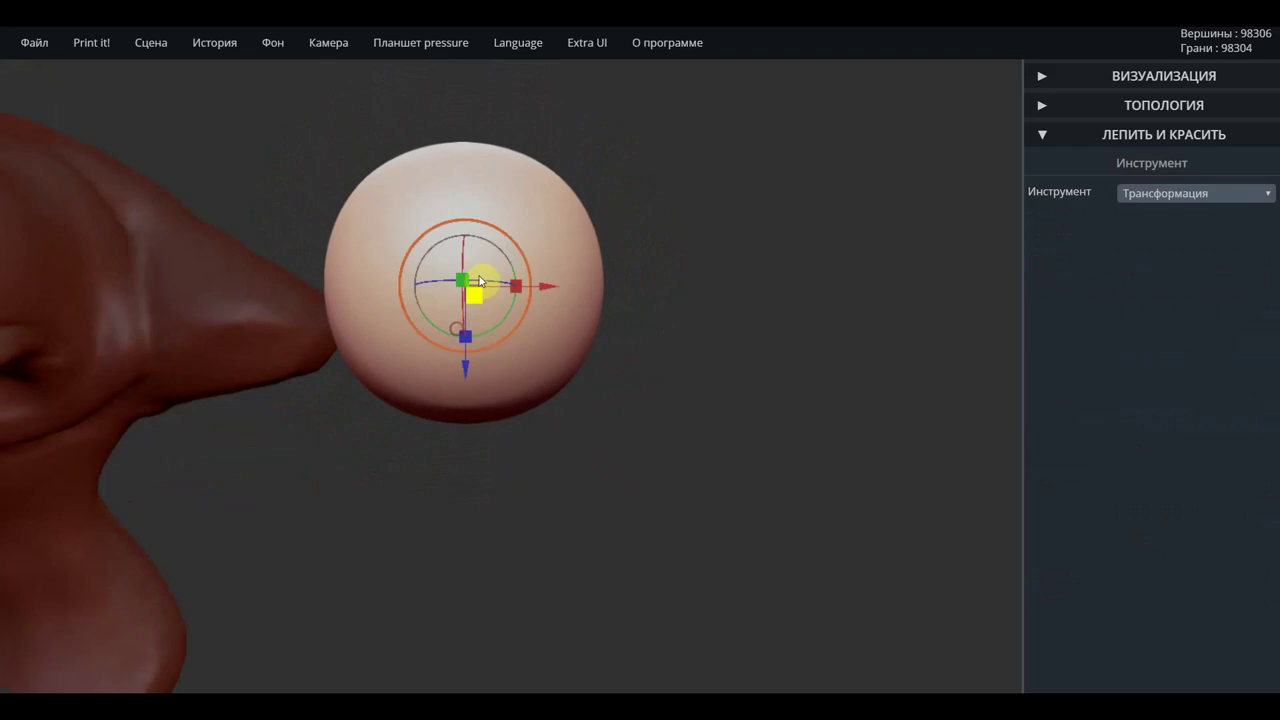
{"action": "mouse_move", "coordinate": [510, 242]}
{"action": "left_mouse_down"}
{"action": "mouse_move", "coordinate": [523, 263]}
{"action": "mouse_move", "coordinate": [513, 307]}
{"action": "mouse_move", "coordinate": [520, 246]}
{"action": "mouse_move", "coordinate": [531, 286]}
{"action": "mouse_move", "coordinate": [489, 340]}
{"action": "mouse_move", "coordinate": [520, 297]}
{"action": "mouse_move", "coordinate": [477, 346]}
{"action": "mouse_move", "coordinate": [433, 349]}
{"action": "mouse_move", "coordinate": [415, 334]}
{"action": "mouse_move", "coordinate": [463, 351]}
{"action": "mouse_move", "coordinate": [404, 316]}
{"action": "left_mouse_up"}
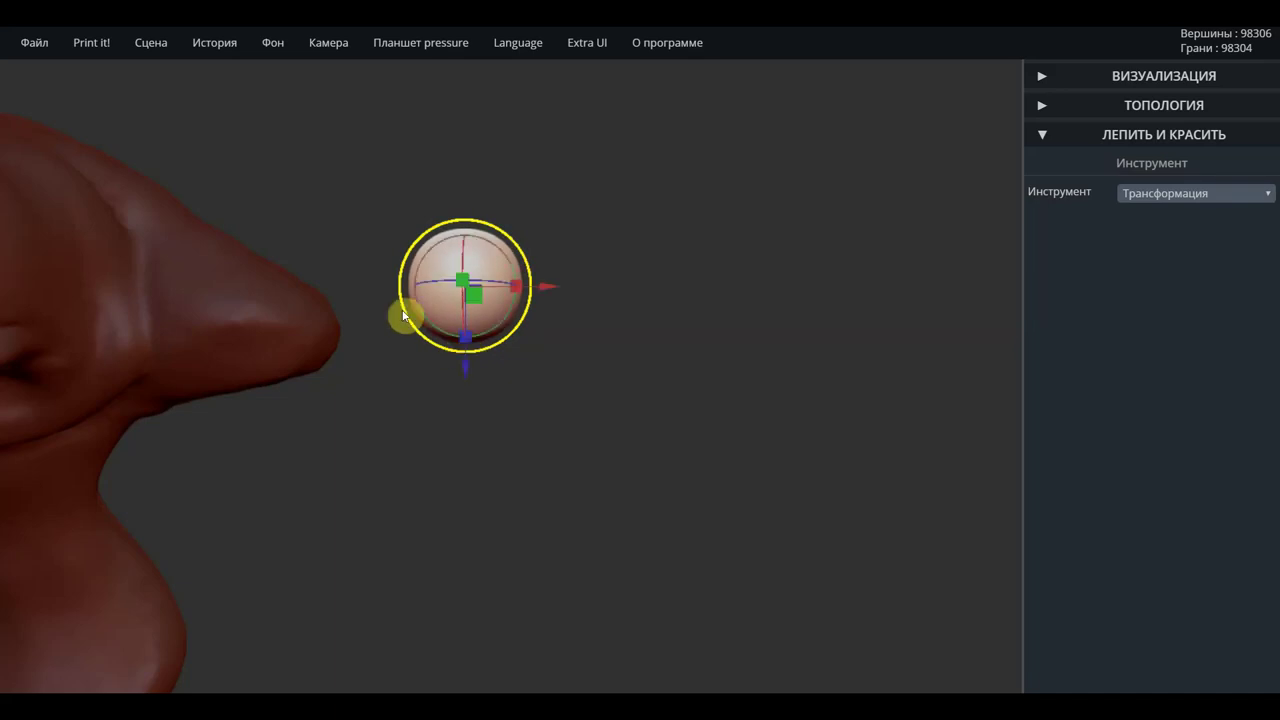
{"action": "left_click_drag", "start_coordinate": [412, 256], "coordinate": [428, 314]}
Slide the sphere left and upward into the head's eye socket
{"action": "mouse_move", "coordinate": [669, 426]}
{"action": "left_mouse_down"}
{"action": "mouse_move", "coordinate": [669, 254]}
{"action": "mouse_move", "coordinate": [653, 355]}
{"action": "left_mouse_up"}
{"action": "left_click_drag", "start_coordinate": [578, 372], "coordinate": [389, 356]}
{"action": "mouse_move", "coordinate": [586, 294]}
{"action": "left_mouse_down"}
{"action": "mouse_move", "coordinate": [380, 323]}
{"action": "mouse_move", "coordinate": [388, 294]}
{"action": "mouse_move", "coordinate": [440, 303]}
{"action": "left_mouse_up"}
{"action": "left_click_drag", "start_coordinate": [516, 216], "coordinate": [520, 180]}
{"action": "left_click_drag", "start_coordinate": [660, 286], "coordinate": [714, 326]}
{"action": "scroll", "coordinate": [913, 273], "scroll_direction": "up", "scroll_amount": 4}
{"action": "mouse_move", "coordinate": [913, 273]}
{"action": "left_mouse_down"}
{"action": "mouse_move", "coordinate": [514, 400]}
{"action": "mouse_move", "coordinate": [446, 437]}
{"action": "left_mouse_up"}
{"action": "scroll", "coordinate": [505, 410], "scroll_direction": "down", "scroll_amount": 2}
{"action": "left_click_drag", "start_coordinate": [405, 355], "coordinate": [382, 357]}
Nudge and rotate the eye sphere from several angles so it sits snugly in the socket
{"action": "mouse_move", "coordinate": [714, 314]}
{"action": "left_mouse_down"}
{"action": "mouse_move", "coordinate": [500, 317]}
{"action": "mouse_move", "coordinate": [289, 269]}
{"action": "mouse_move", "coordinate": [522, 343]}
{"action": "mouse_move", "coordinate": [480, 332]}
{"action": "left_mouse_up"}
{"action": "scroll", "coordinate": [522, 343], "scroll_direction": "up", "scroll_amount": 2}
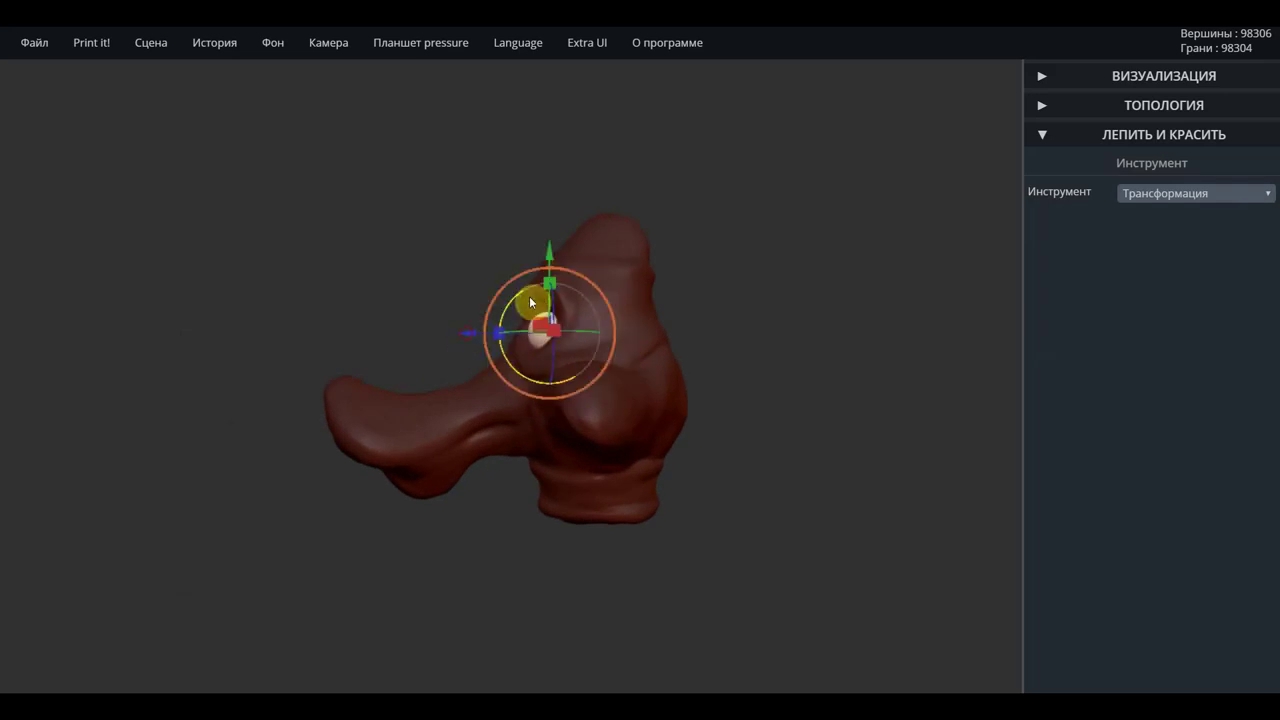
{"action": "left_click_drag", "start_coordinate": [555, 285], "coordinate": [556, 280]}
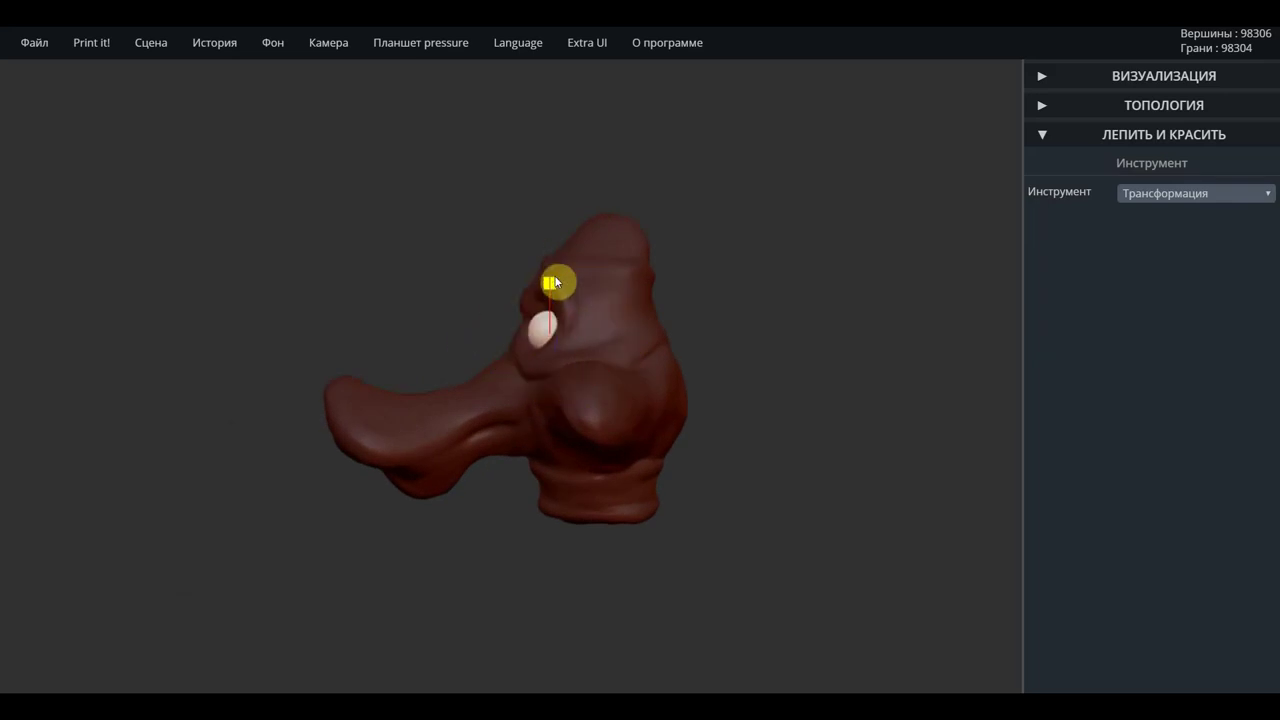
{"action": "mouse_move", "coordinate": [516, 285]}
{"action": "right_mouse_down"}
{"action": "mouse_move", "coordinate": [546, 306]}
{"action": "mouse_move", "coordinate": [820, 314]}
{"action": "mouse_move", "coordinate": [394, 363]}
{"action": "mouse_move", "coordinate": [483, 357]}
{"action": "mouse_move", "coordinate": [606, 343]}
{"action": "mouse_move", "coordinate": [283, 354]}
{"action": "mouse_move", "coordinate": [365, 307]}
{"action": "right_mouse_up"}
{"action": "scroll", "coordinate": [365, 307], "scroll_direction": "up", "scroll_amount": 2}
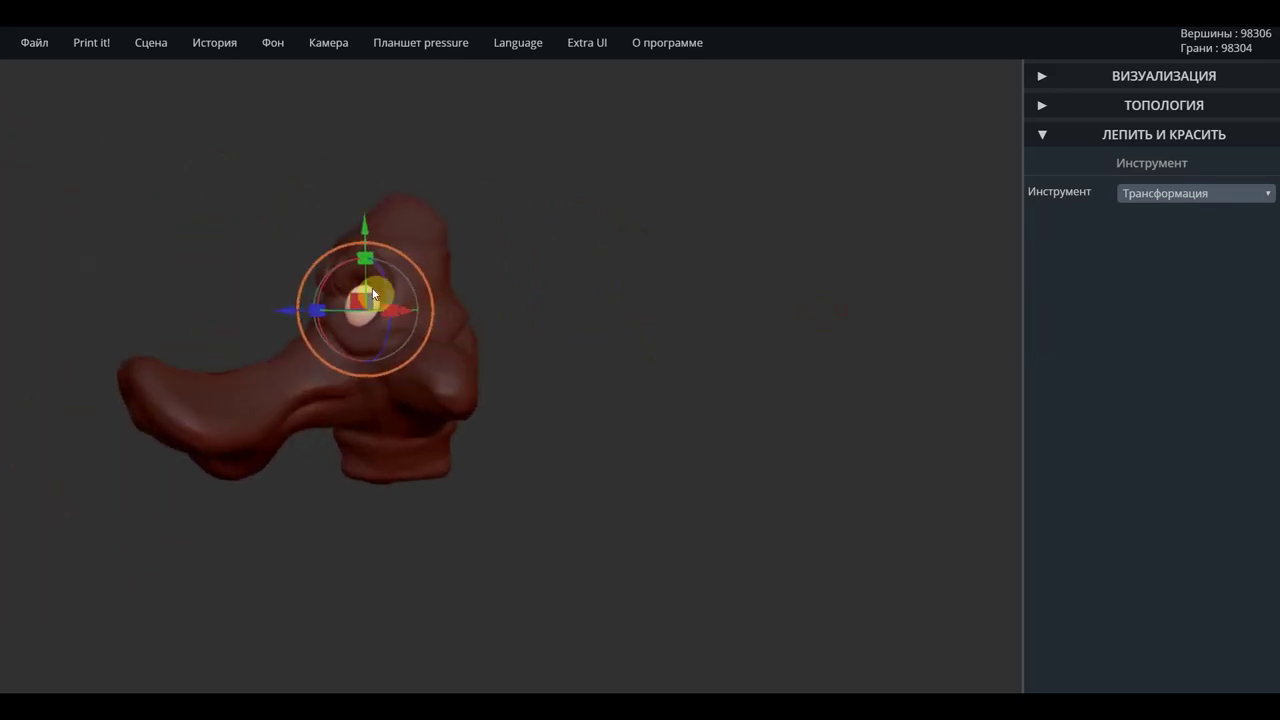
{"action": "scroll", "coordinate": [430, 297], "scroll_direction": "up", "scroll_amount": 2}
{"action": "mouse_move", "coordinate": [520, 332]}
{"action": "right_mouse_down"}
{"action": "mouse_move", "coordinate": [860, 366]}
{"action": "mouse_move", "coordinate": [634, 314]}
{"action": "mouse_move", "coordinate": [406, 300]}
{"action": "mouse_move", "coordinate": [382, 244]}
{"action": "right_mouse_up"}
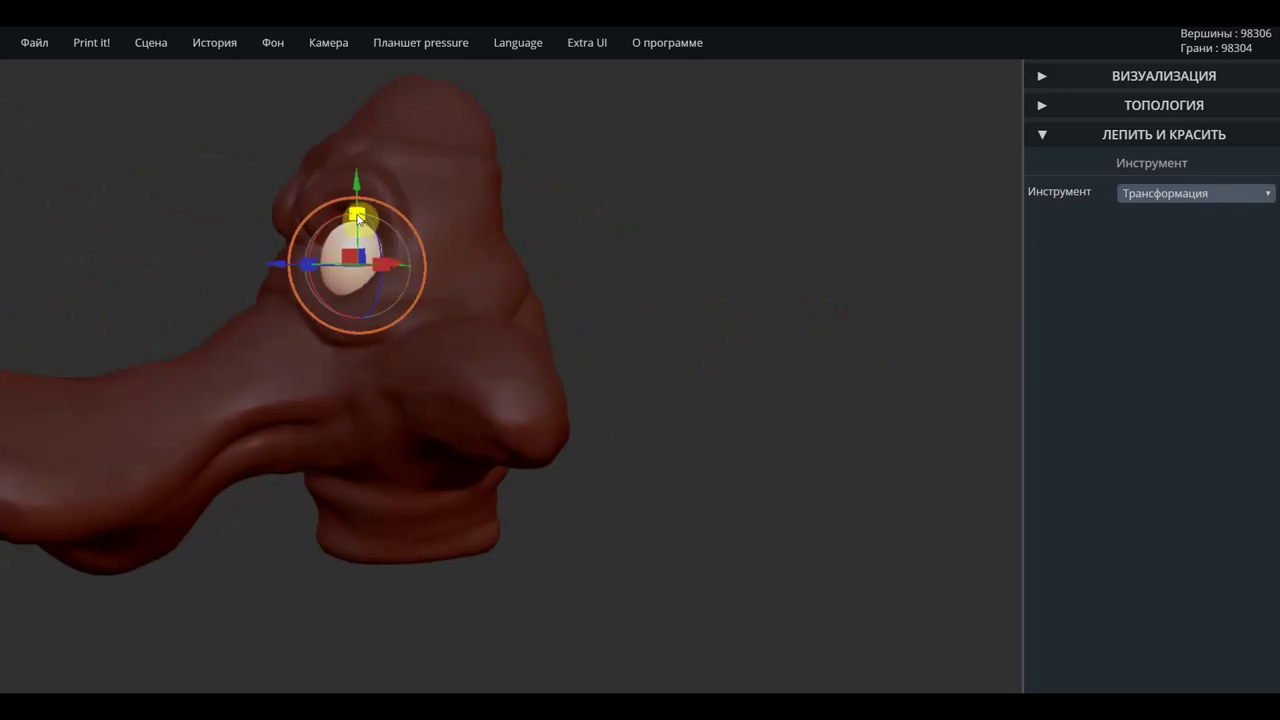
{"action": "left_click_drag", "start_coordinate": [359, 215], "coordinate": [368, 210]}
{"action": "right_click_drag", "start_coordinate": [680, 310], "coordinate": [528, 307]}
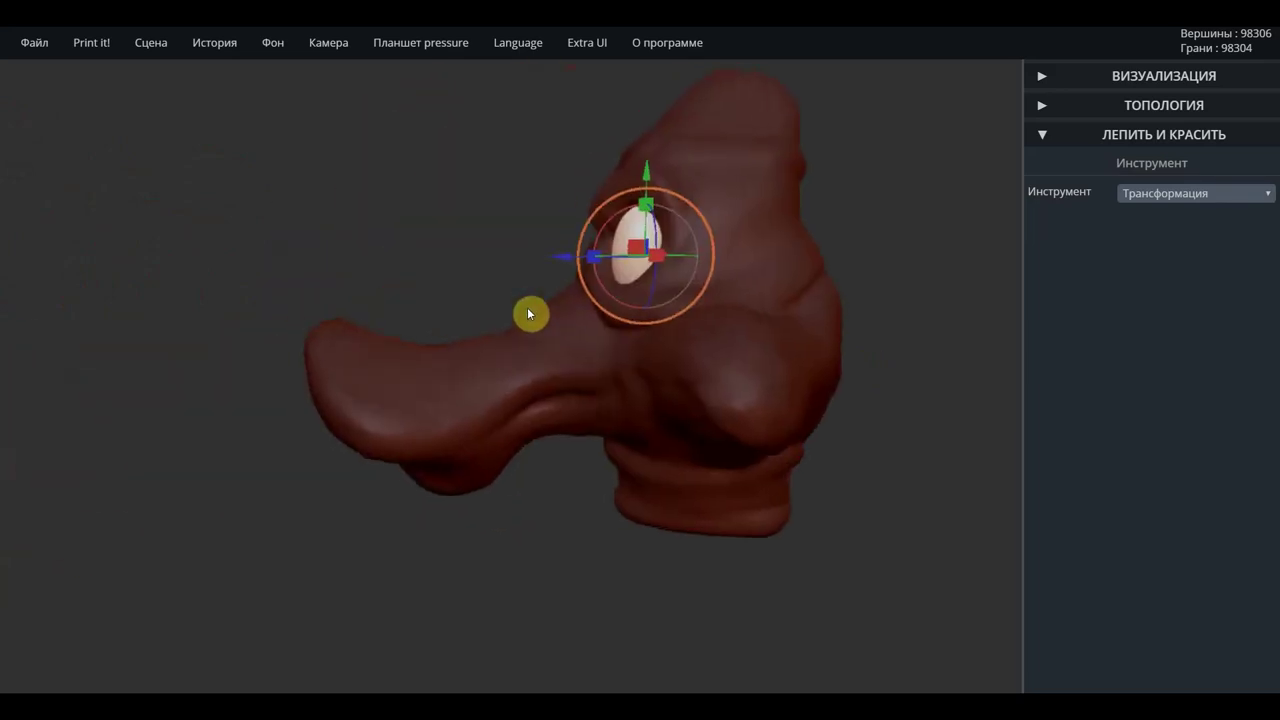
{"action": "left_click_drag", "start_coordinate": [704, 221], "coordinate": [702, 210]}
{"action": "scroll", "coordinate": [654, 259], "scroll_direction": "up", "scroll_amount": 5}
{"action": "scroll", "coordinate": [335, 265], "scroll_direction": "down", "scroll_amount": 3}
{"action": "scroll", "coordinate": [380, 275], "scroll_direction": "down", "scroll_amount": 2}
{"action": "scroll", "coordinate": [560, 268], "scroll_direction": "up", "scroll_amount": 3}
{"action": "scroll", "coordinate": [500, 300], "scroll_direction": "down", "scroll_amount": 2}
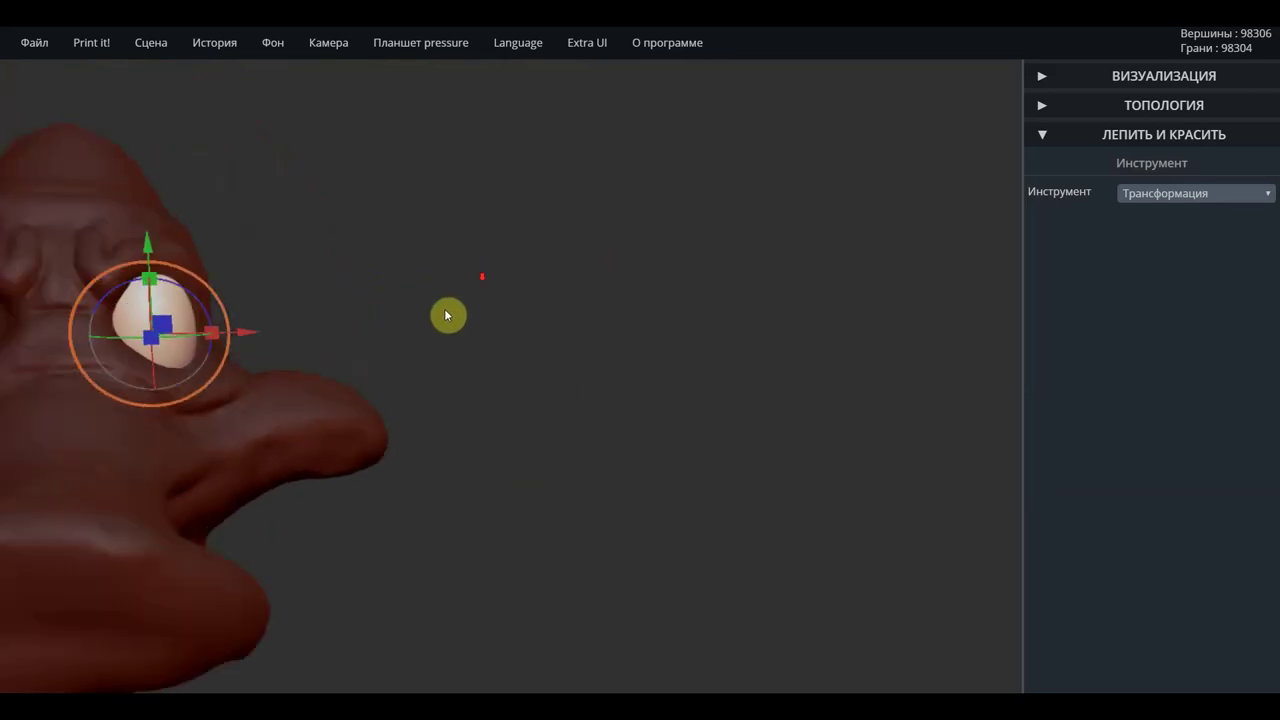
{"action": "scroll", "coordinate": [470, 335], "scroll_direction": "down", "scroll_amount": 2}
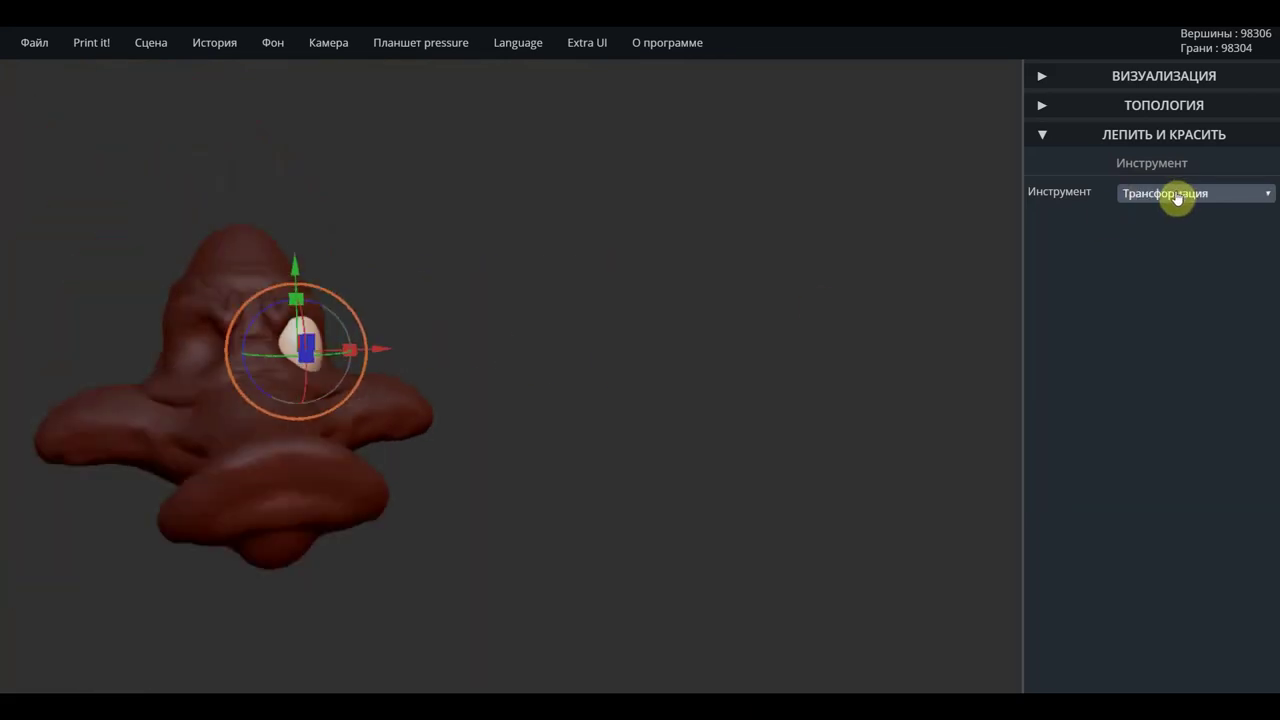
Browse and collapse the ТОПОЛОГИЯ and ВИЗУАЛИЗАЦИЯ panels before picking a sculpting tool
{"action": "left_click", "coordinate": [1040, 110]}
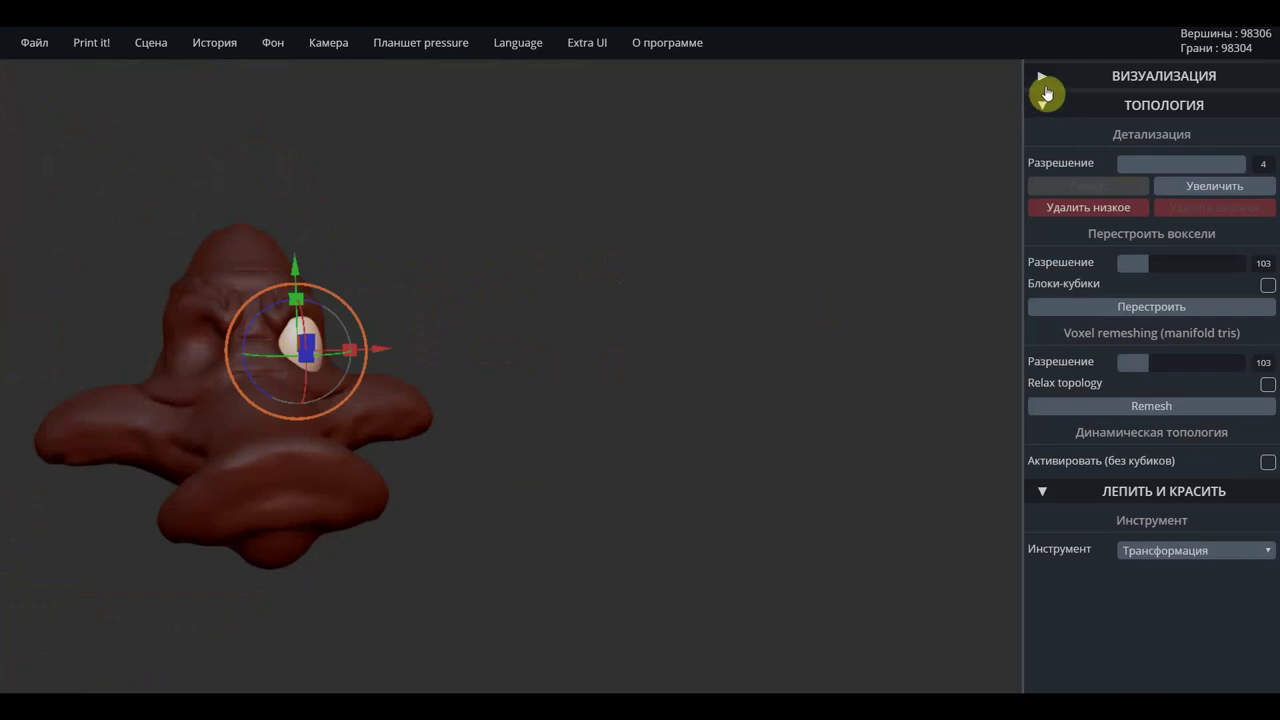
{"action": "left_click", "coordinate": [1046, 88]}
{"action": "scroll", "coordinate": [1250, 600], "scroll_direction": "down", "scroll_amount": 1}
{"action": "scroll", "coordinate": [1230, 605], "scroll_direction": "down", "scroll_amount": 4}
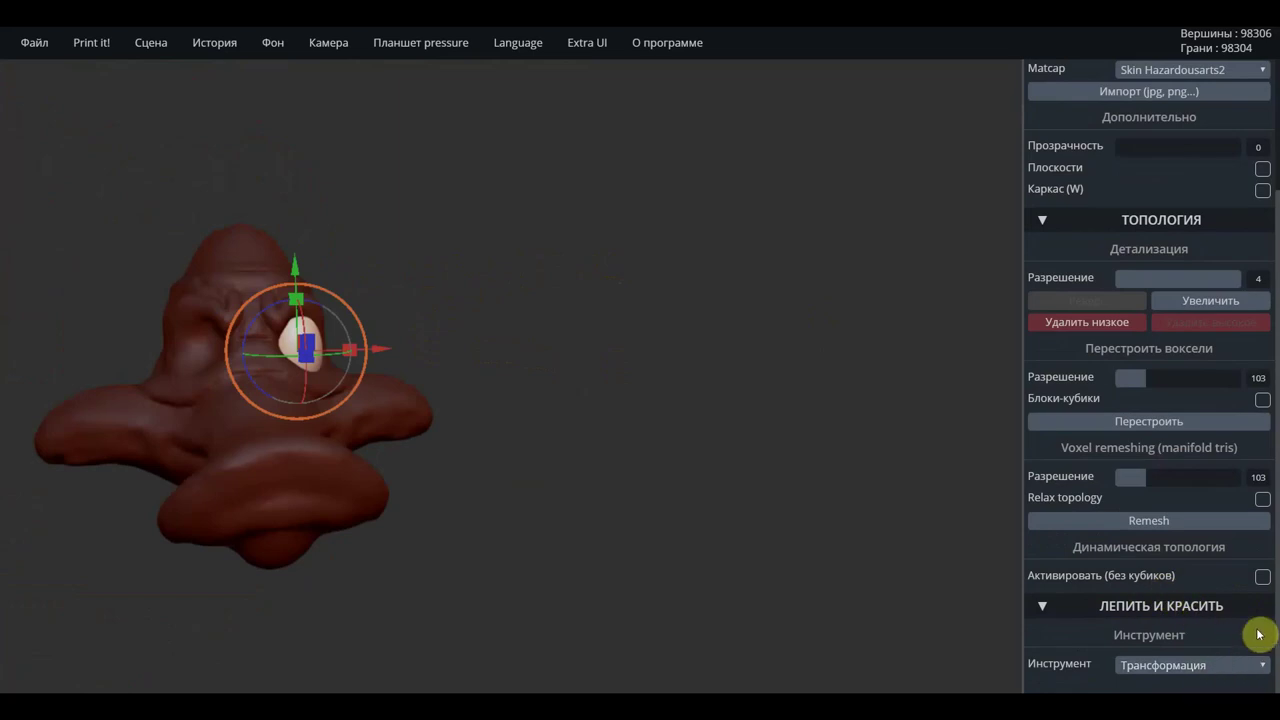
{"action": "scroll", "coordinate": [1085, 140], "scroll_direction": "up", "scroll_amount": 3}
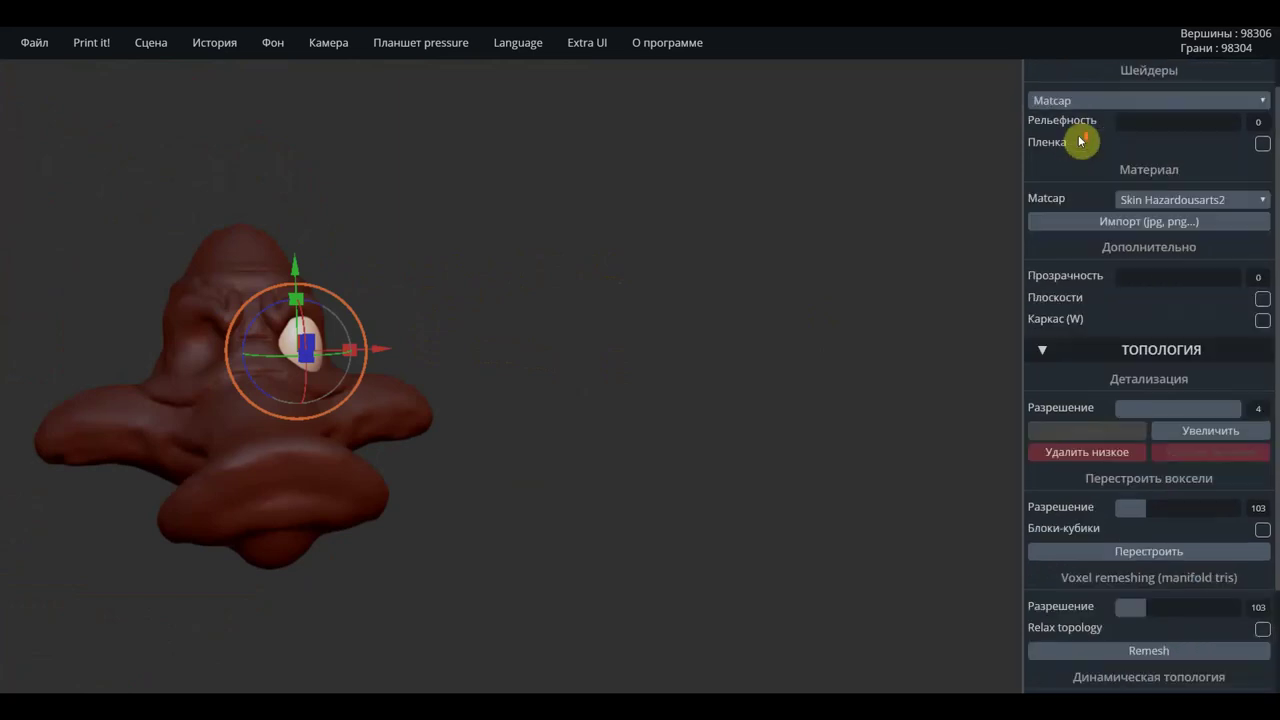
{"action": "left_click", "coordinate": [1043, 84]}
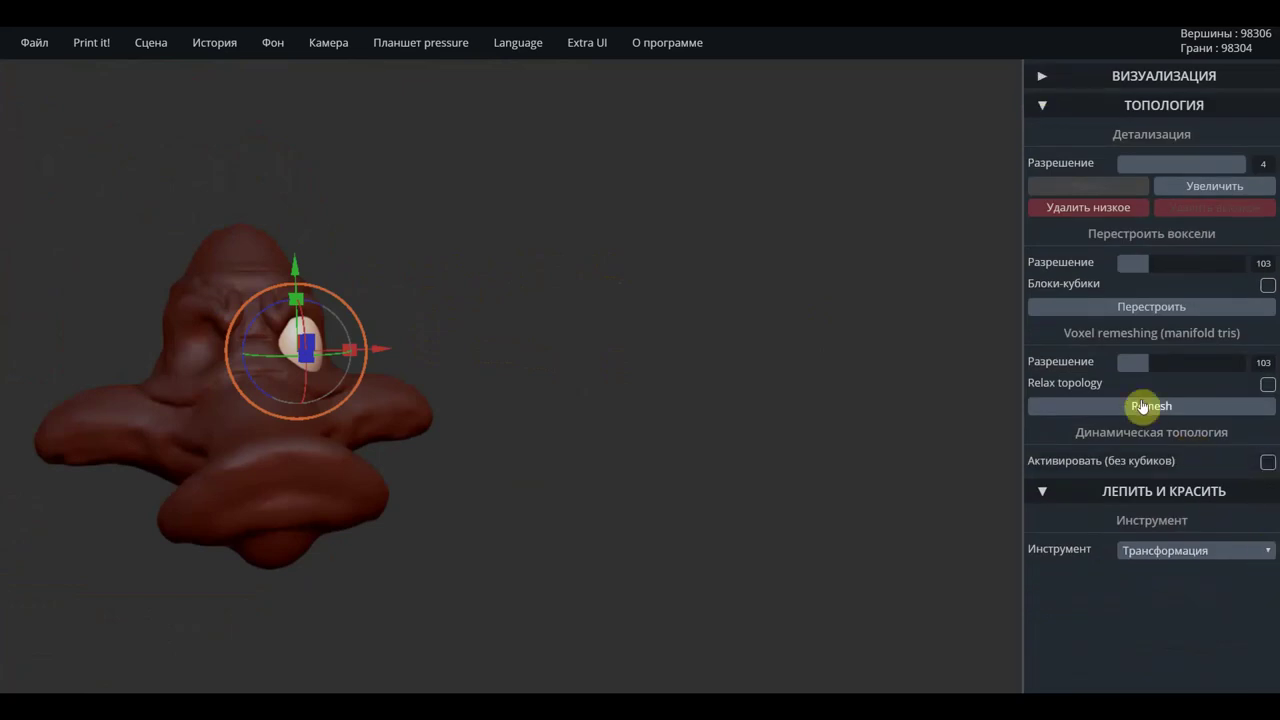
{"action": "left_click", "coordinate": [1054, 117]}
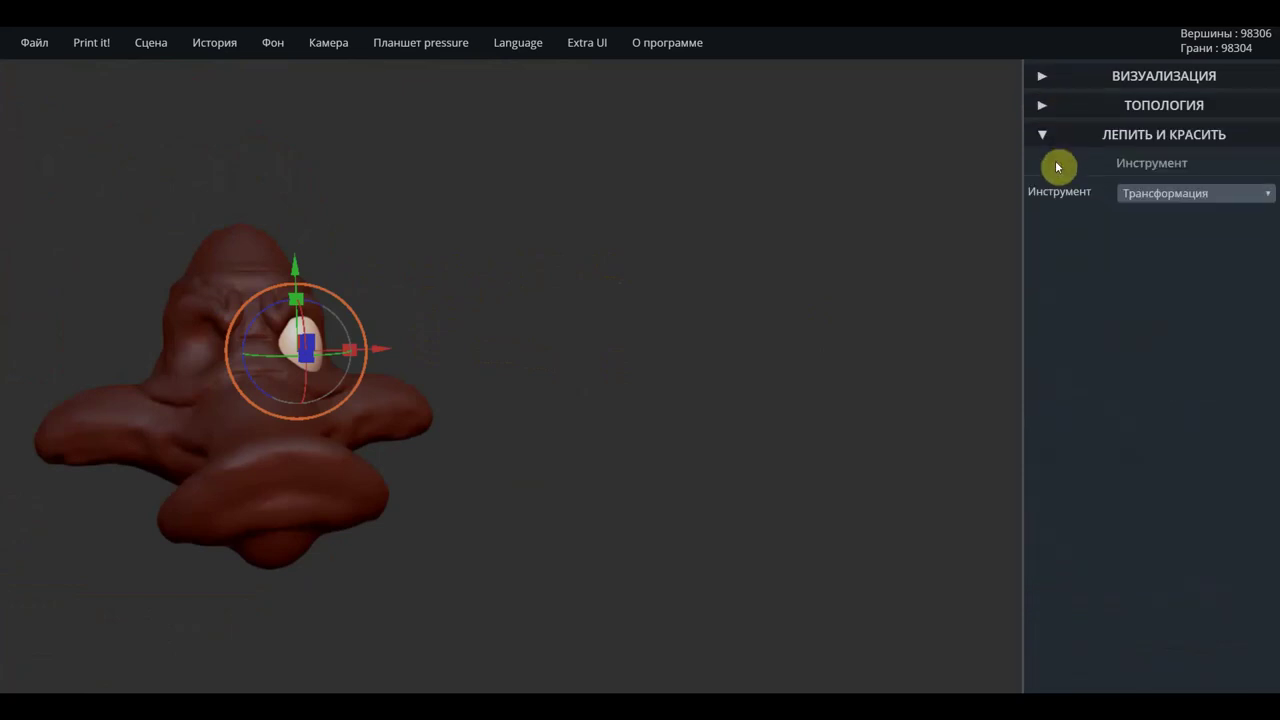
{"action": "left_click", "coordinate": [1195, 193]}
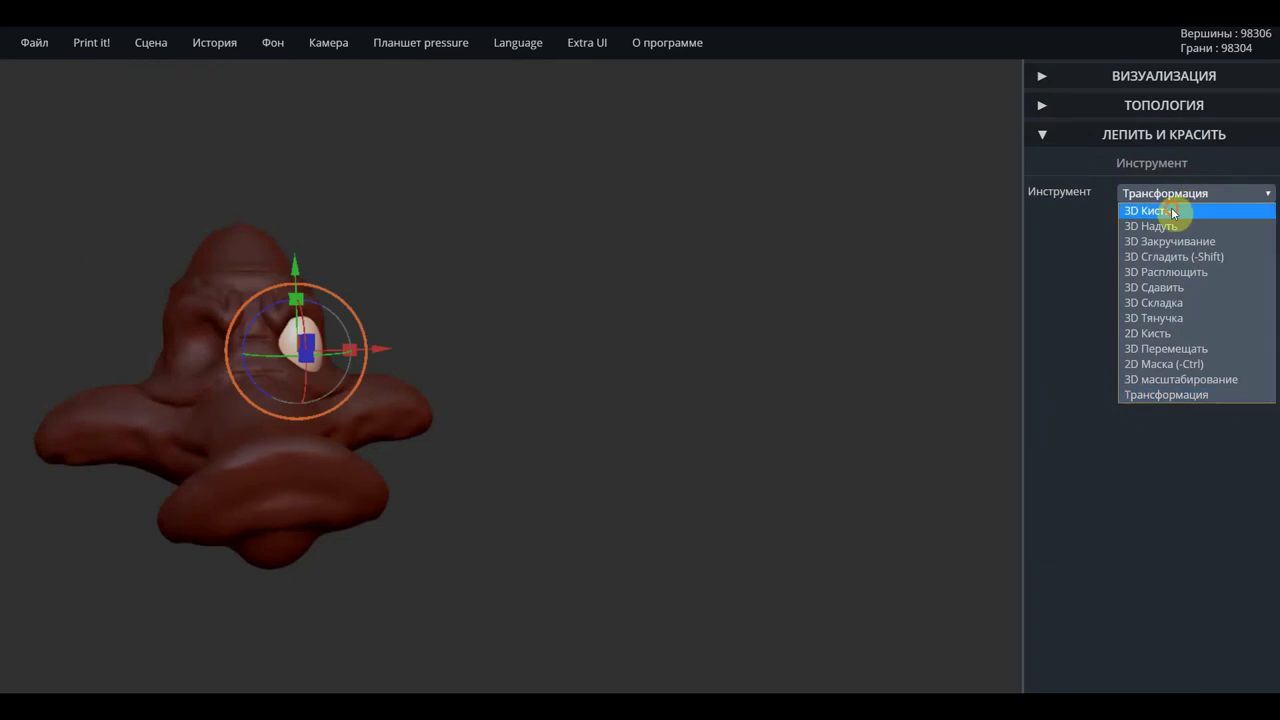
Select the 3D Кисть brush and orbit to look over the head
{"action": "left_click", "coordinate": [1168, 210]}
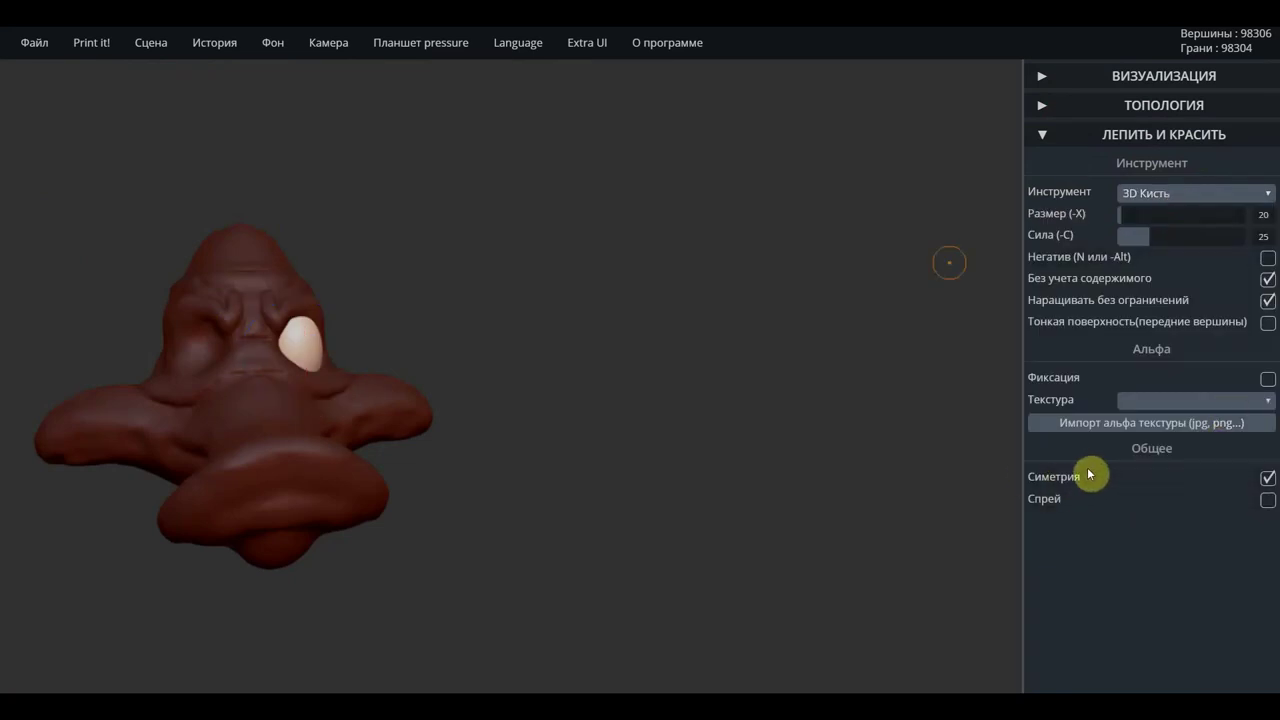
{"action": "left_click_drag", "start_coordinate": [660, 518], "coordinate": [636, 522]}
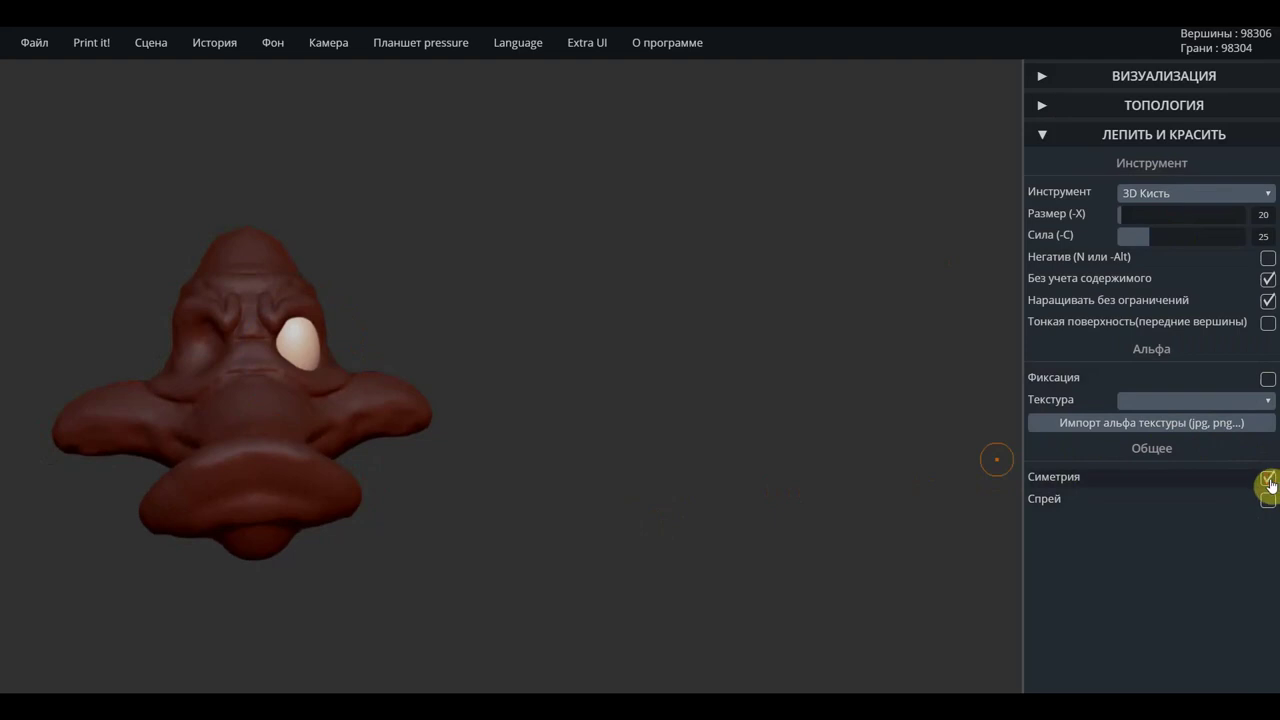
{"action": "mouse_move", "coordinate": [551, 451]}
{"action": "left_mouse_down"}
{"action": "mouse_move", "coordinate": [537, 456]}
{"action": "mouse_move", "coordinate": [838, 428]}
{"action": "mouse_move", "coordinate": [720, 460]}
{"action": "mouse_move", "coordinate": [749, 380]}
{"action": "mouse_move", "coordinate": [733, 389]}
{"action": "left_mouse_up"}
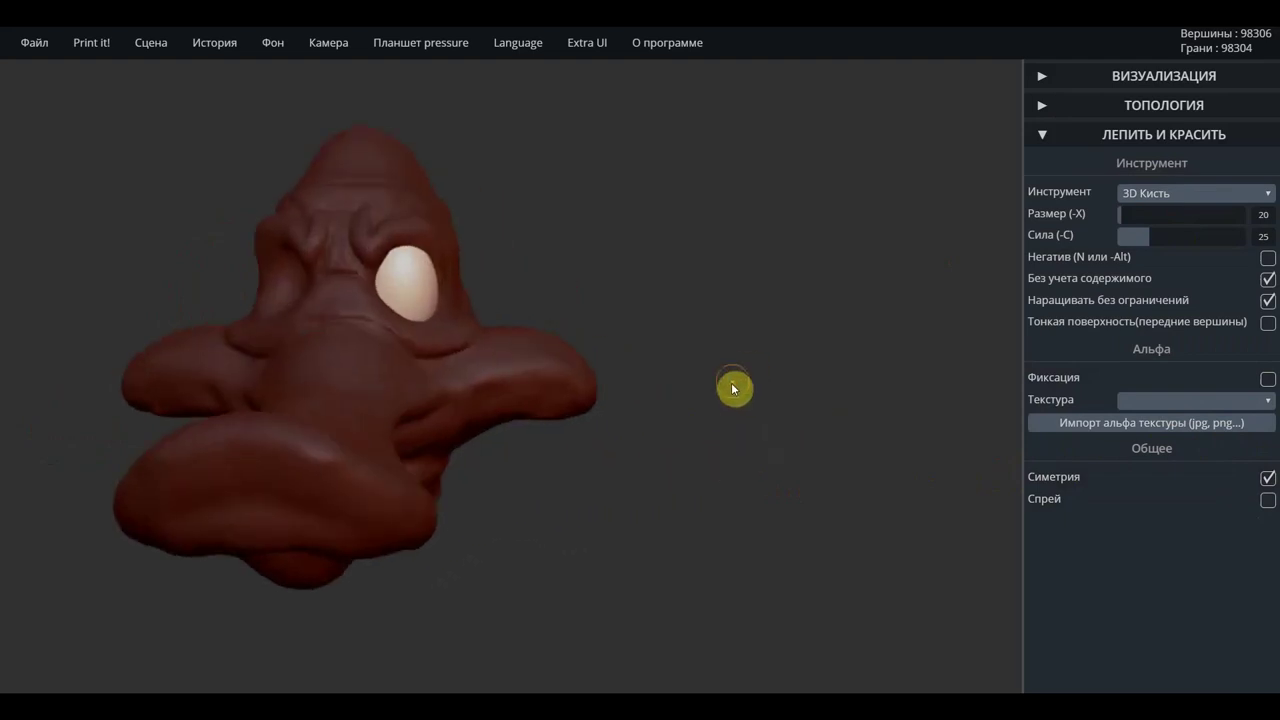
{"action": "mouse_move", "coordinate": [649, 463]}
{"action": "left_mouse_down"}
{"action": "mouse_move", "coordinate": [729, 466]}
{"action": "mouse_move", "coordinate": [697, 489]}
{"action": "mouse_move", "coordinate": [757, 480]}
{"action": "left_mouse_up"}
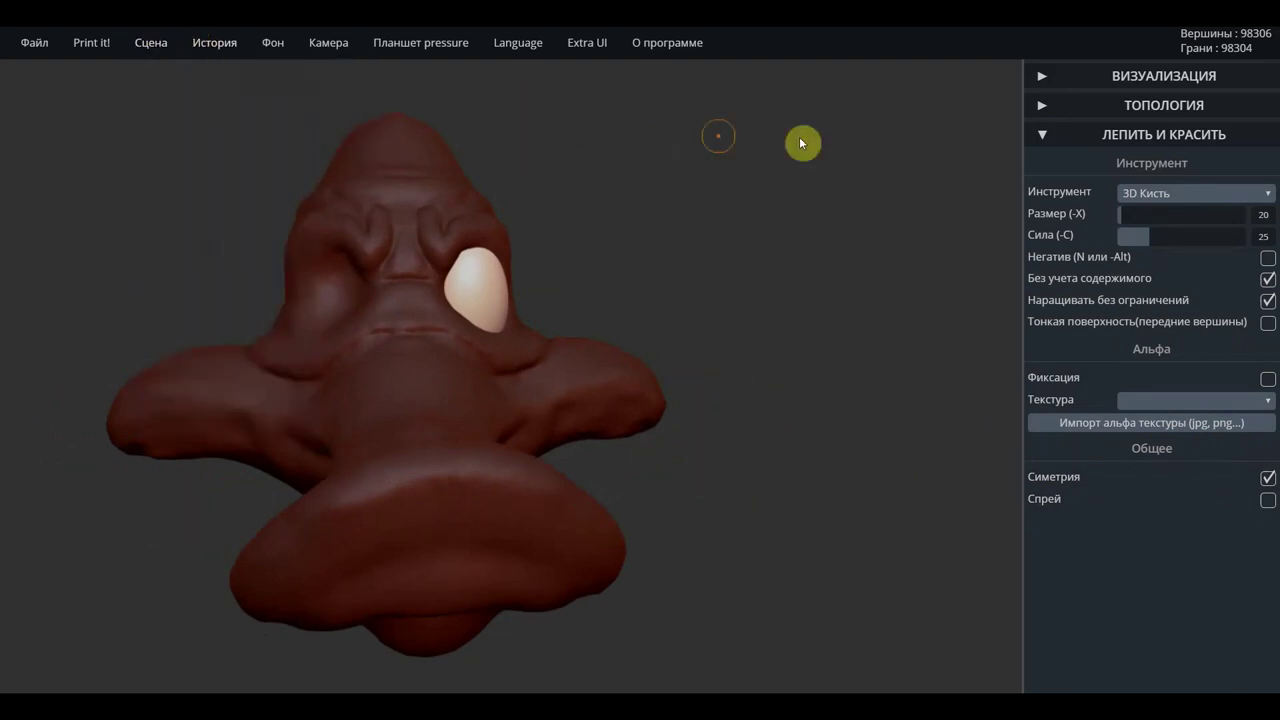
Nudge the pale eye with 3D Перемещать, then select the Трансформация tool
{"action": "left_click", "coordinate": [1214, 198]}
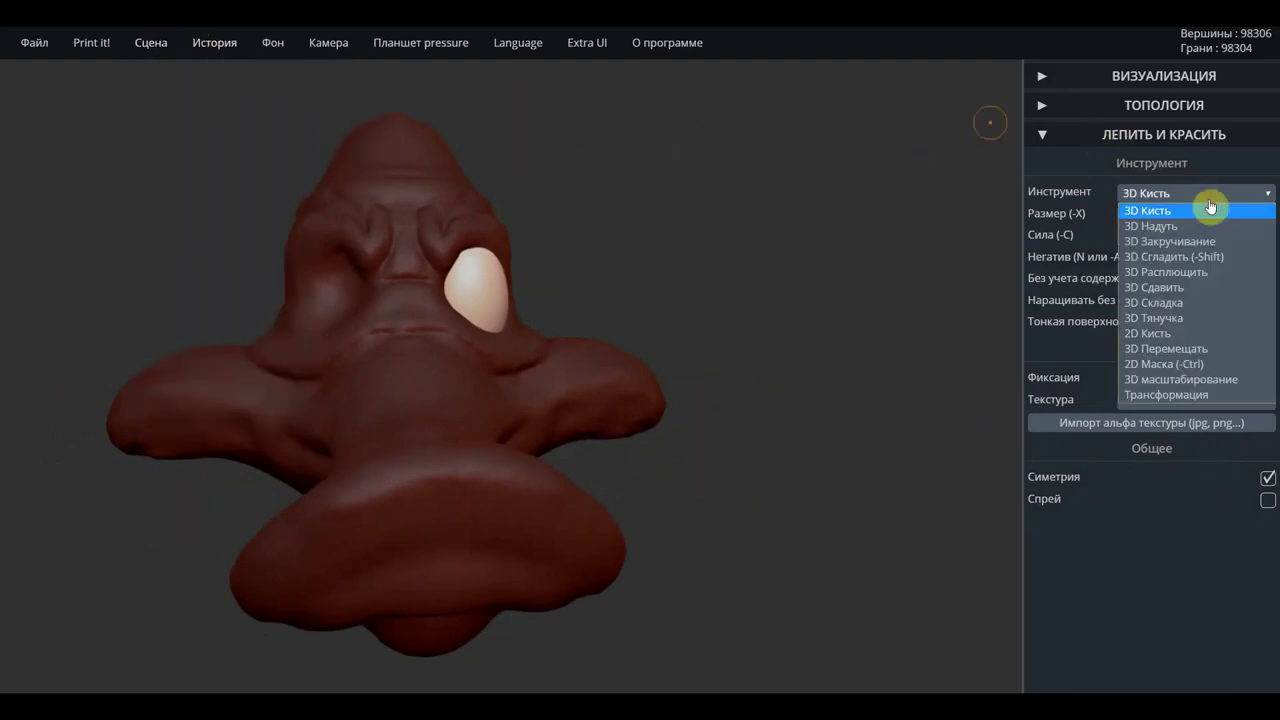
{"action": "left_click", "coordinate": [1180, 349]}
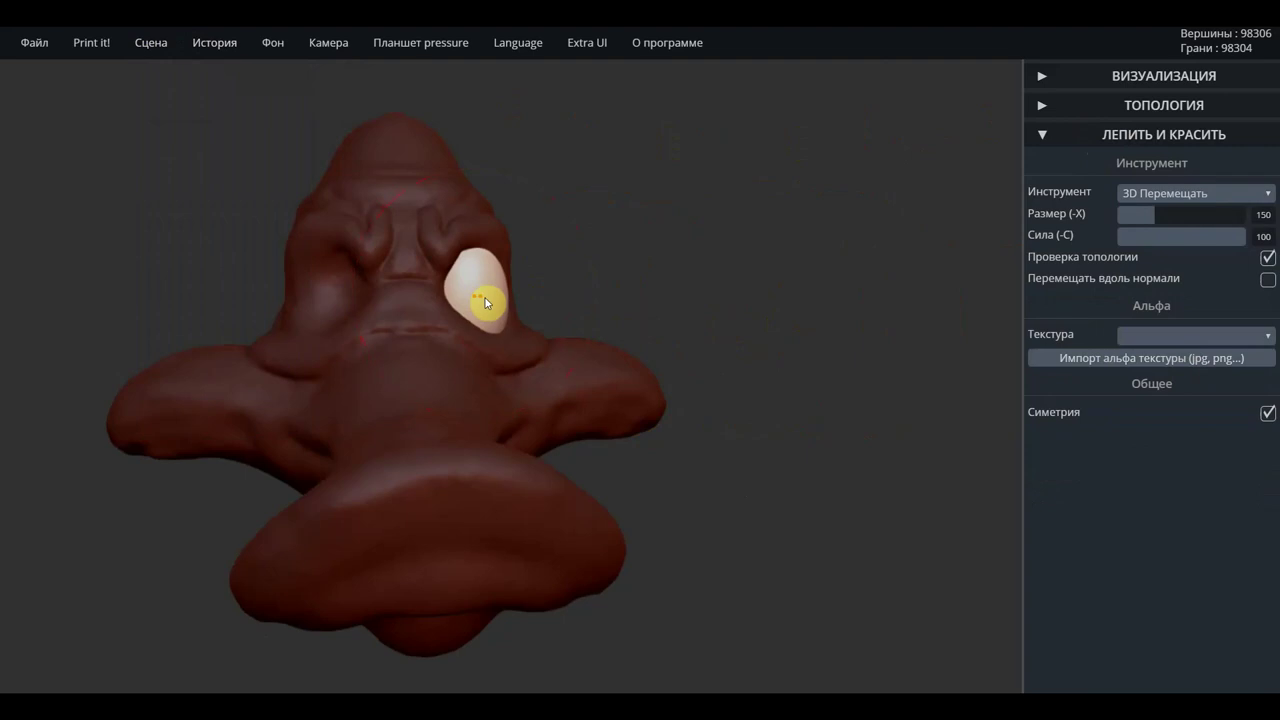
{"action": "left_click_drag", "start_coordinate": [488, 300], "coordinate": [500, 298]}
{"action": "left_click", "coordinate": [1192, 195]}
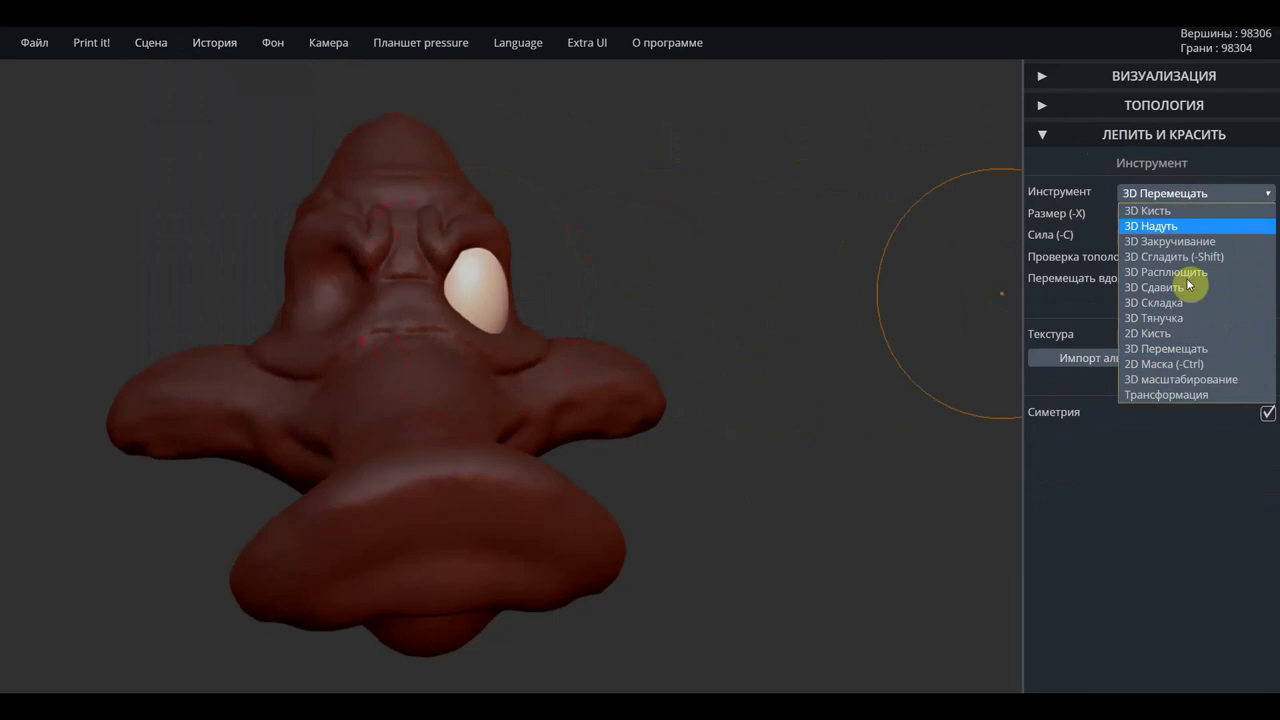
{"action": "left_click", "coordinate": [1190, 398]}
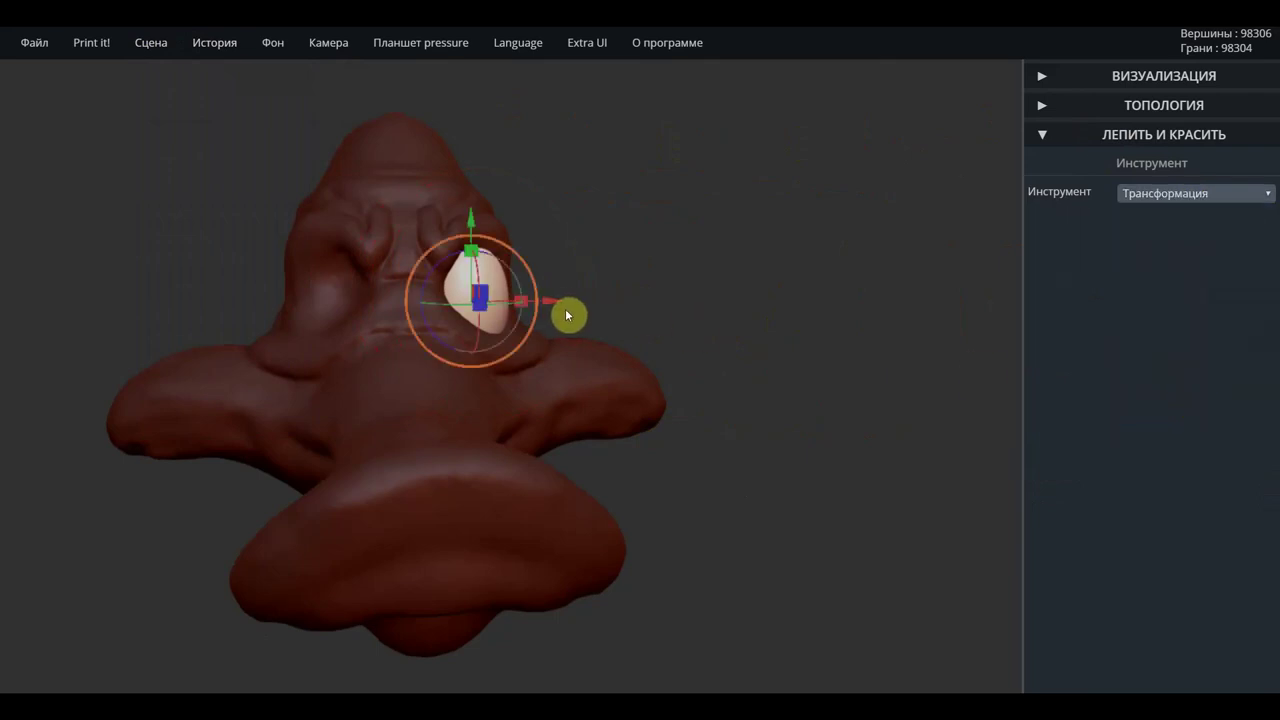
Slide the eye sideways along the red X arrow so mirrored eyes fill both sockets
{"action": "key", "text": "ctrl"}
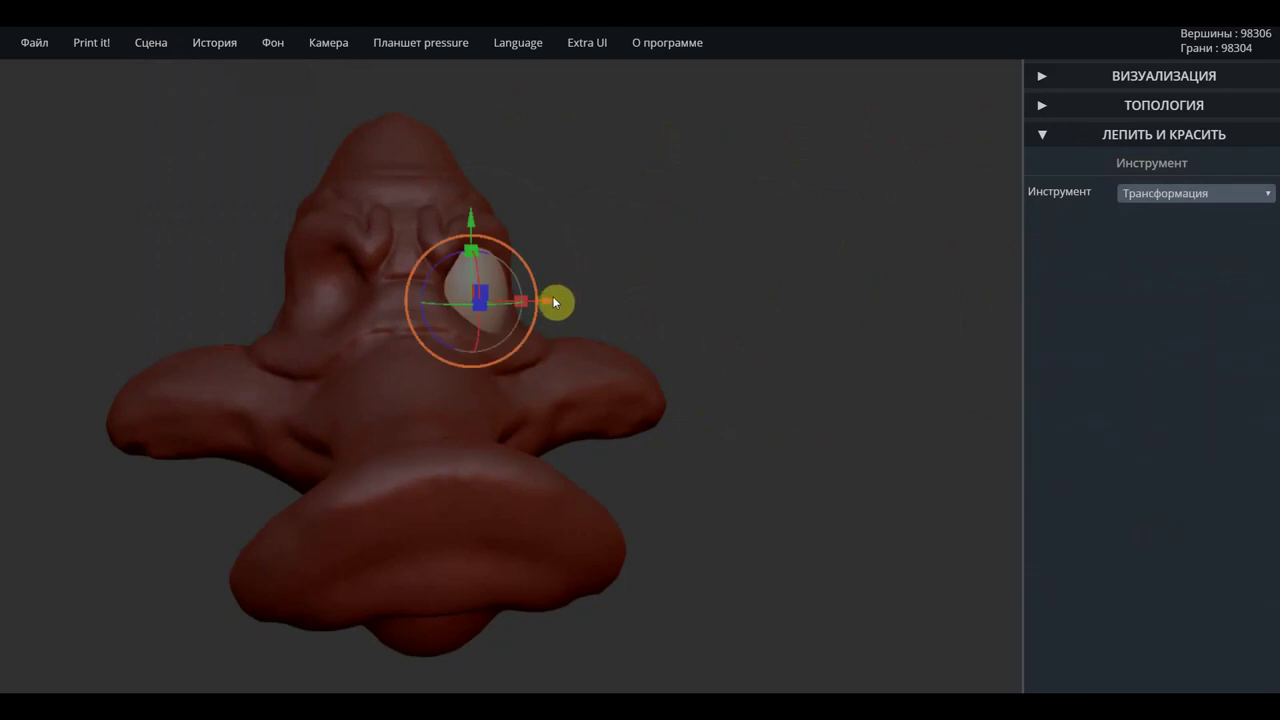
{"action": "left_click_drag", "start_coordinate": [553, 300], "coordinate": [428, 316]}
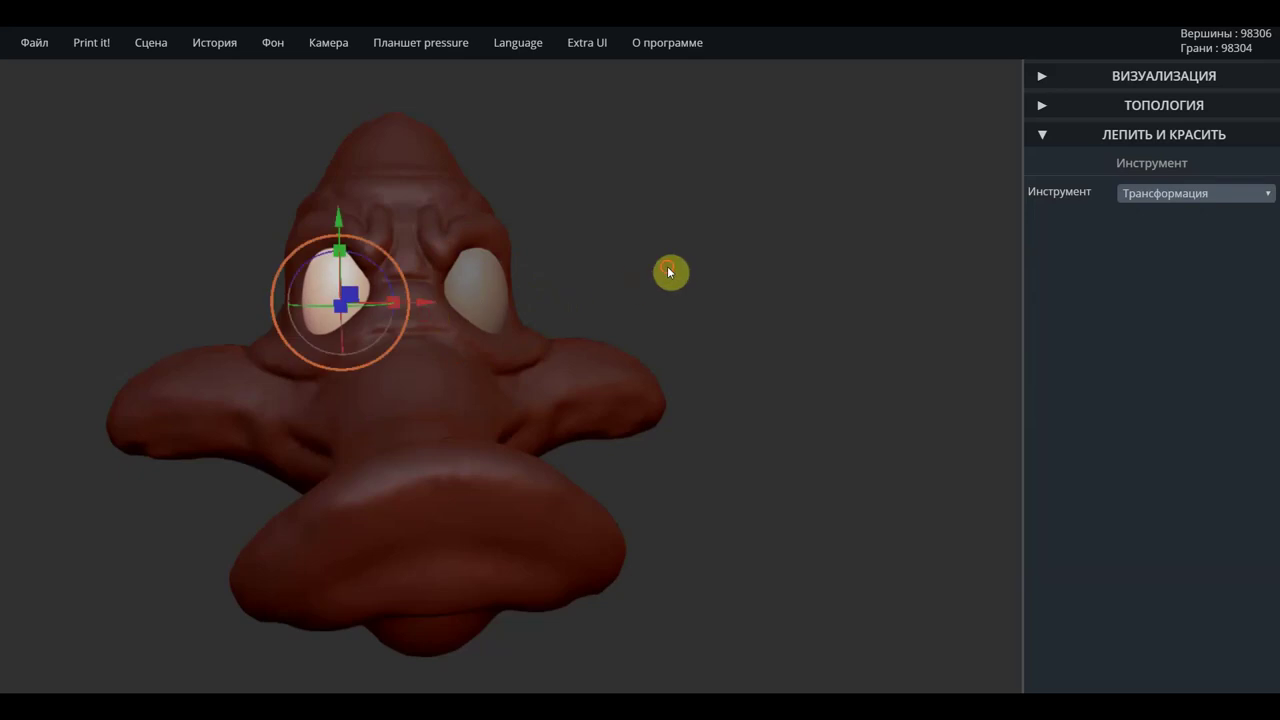
{"action": "left_click_drag", "start_coordinate": [636, 274], "coordinate": [655, 277]}
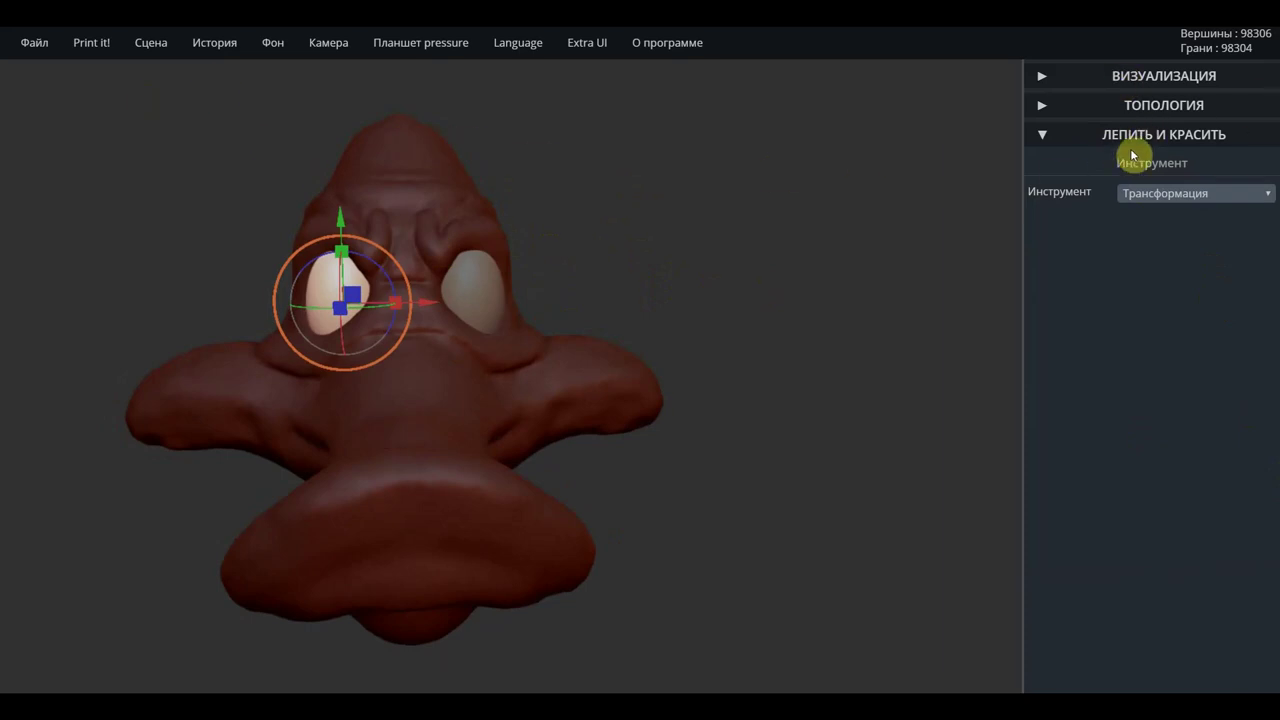
Select 3D Кисть, turn off Симметрия, and dismiss the accidental Открытие dialog
{"action": "left_click", "coordinate": [1157, 196]}
{"action": "left_click", "coordinate": [1157, 209]}
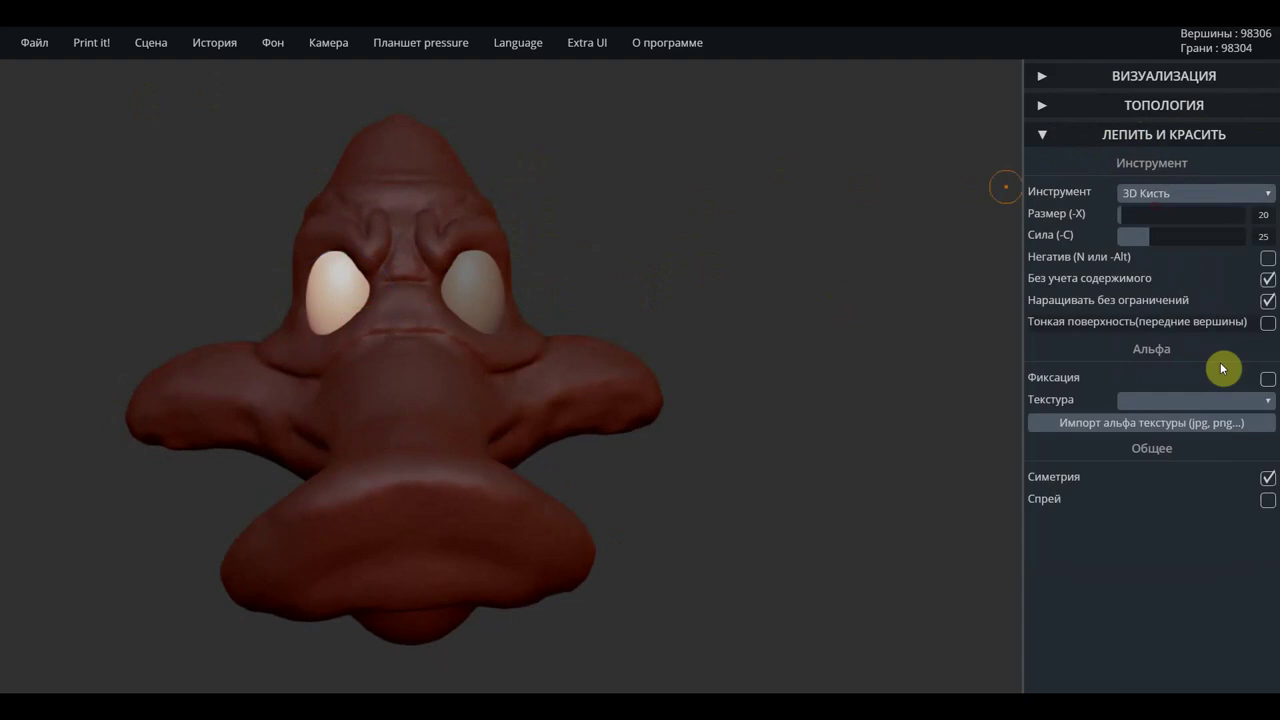
{"action": "left_click", "coordinate": [1267, 480]}
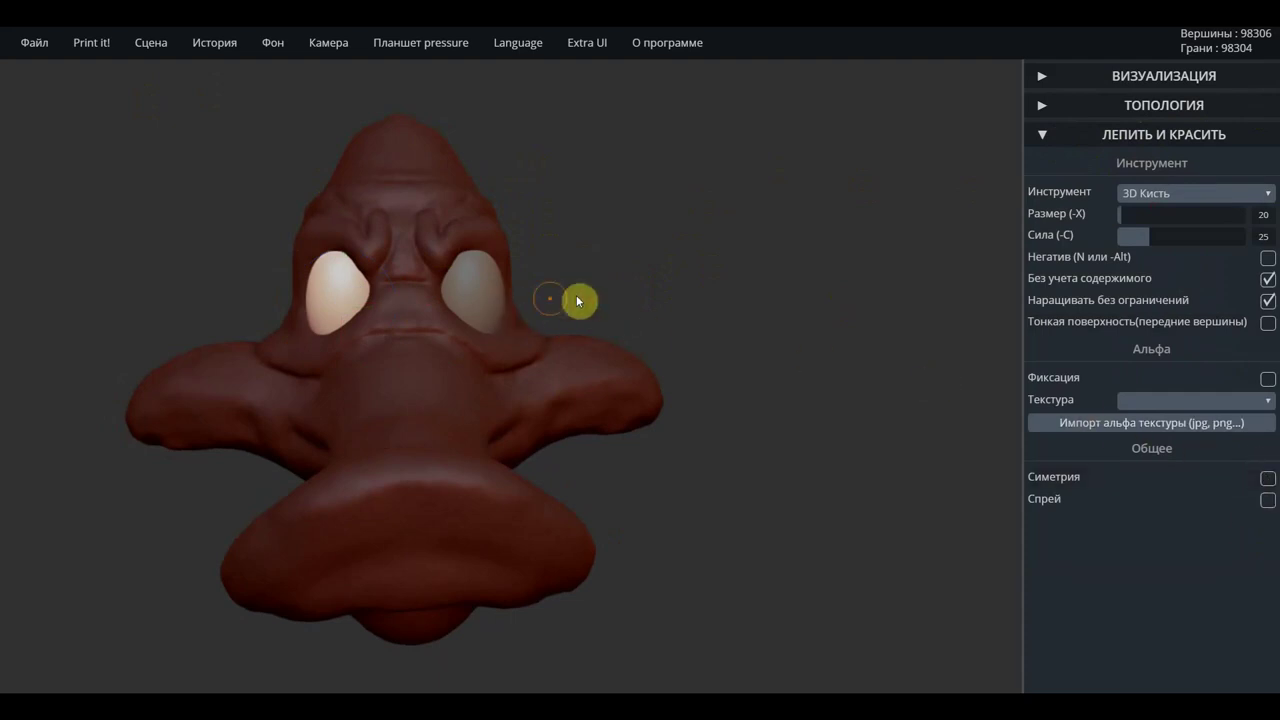
{"action": "key", "text": "ctrl"}
{"action": "key", "text": "ctrl+o"}
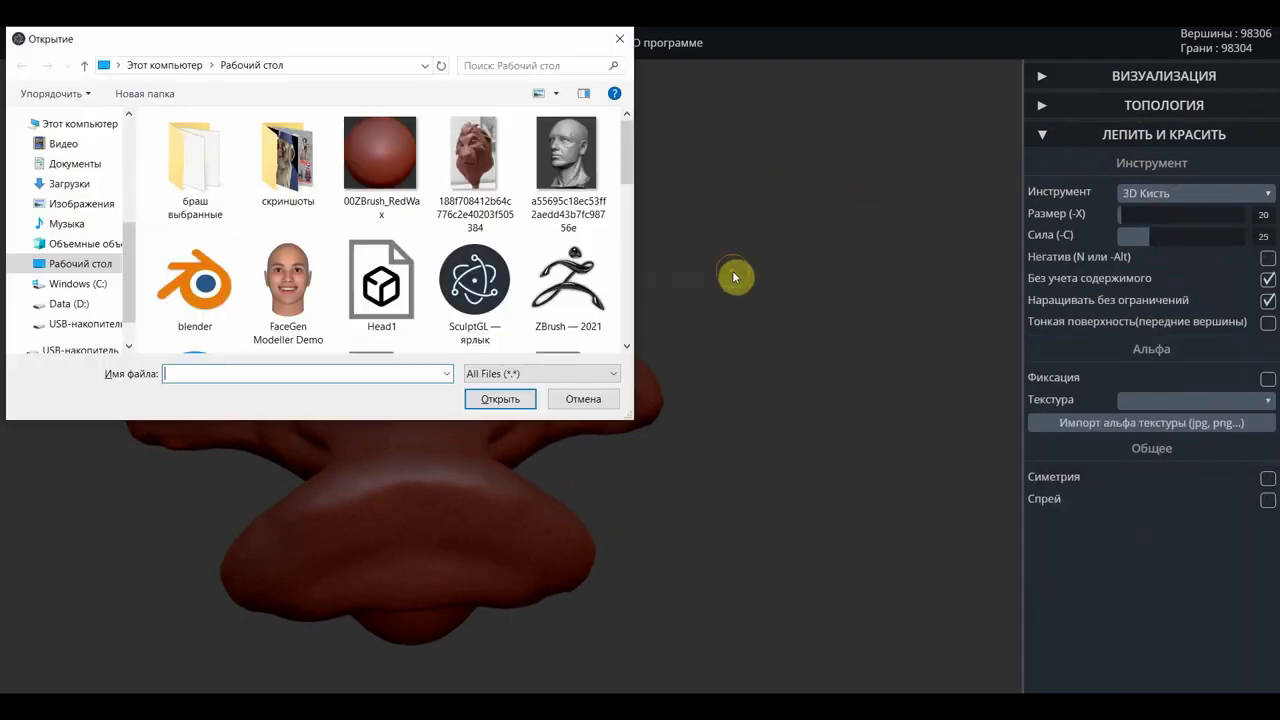
{"action": "left_click", "coordinate": [620, 39]}
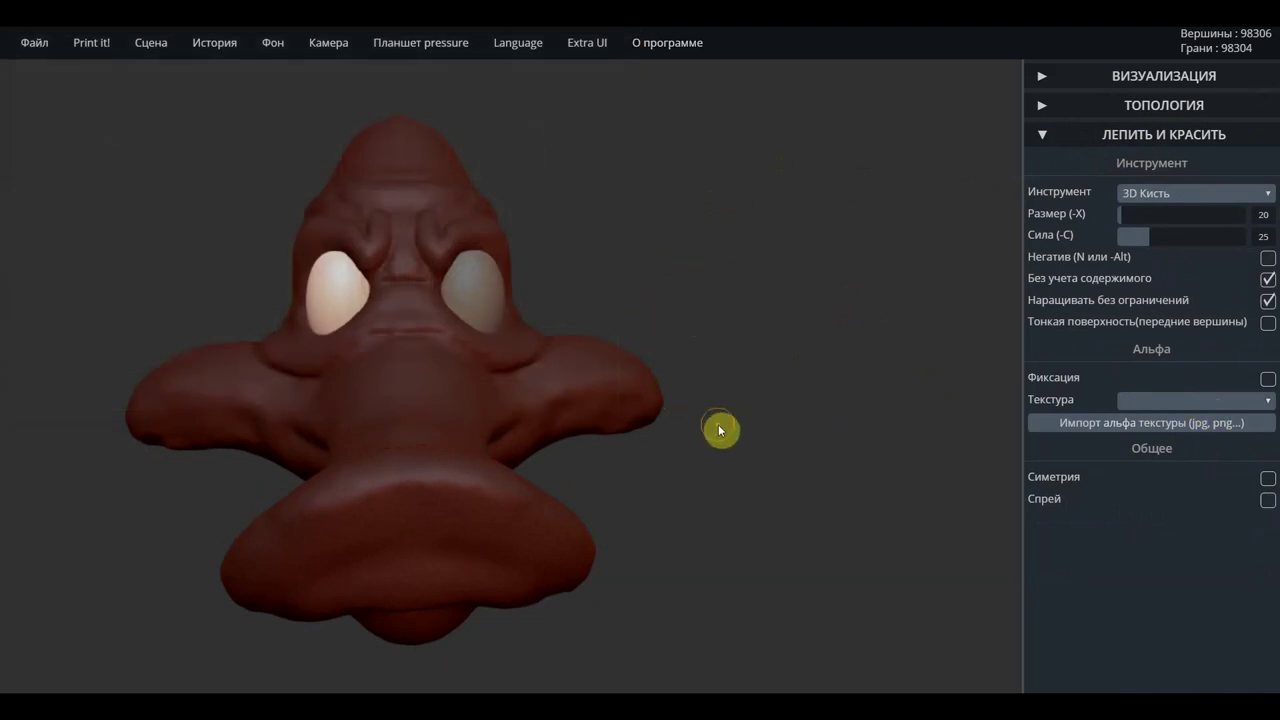
Inflate the right eye slightly on its own and orbit to review the head
{"action": "left_click_drag", "start_coordinate": [497, 309], "coordinate": [537, 311]}
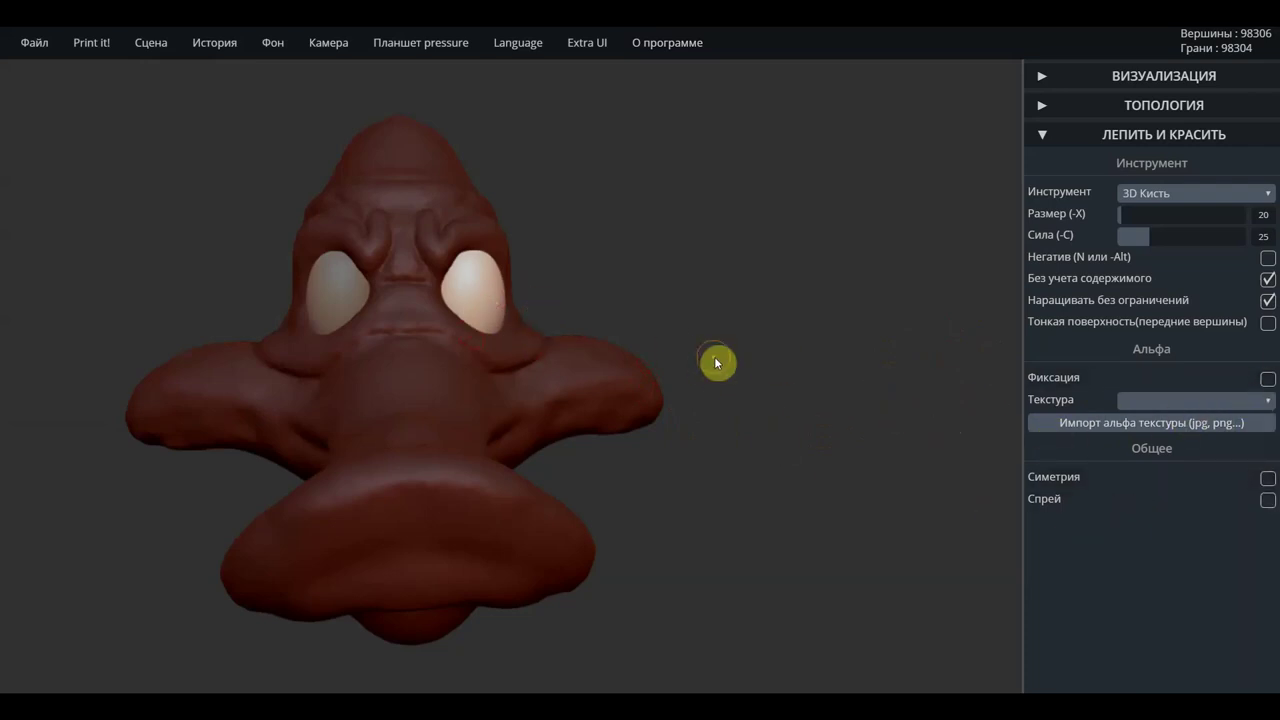
{"action": "scroll", "coordinate": [752, 420], "scroll_direction": "down", "scroll_amount": 5}
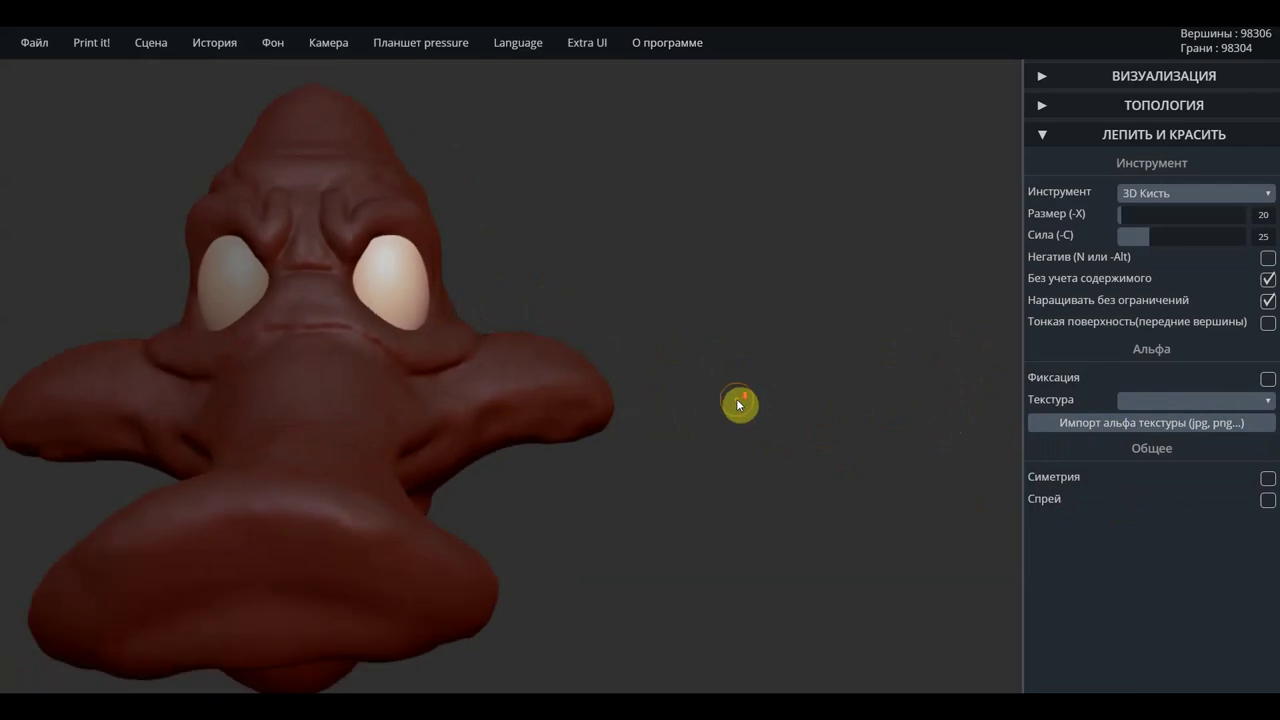
{"action": "mouse_move", "coordinate": [647, 430]}
{"action": "left_mouse_down"}
{"action": "mouse_move", "coordinate": [671, 383]}
{"action": "mouse_move", "coordinate": [597, 409]}
{"action": "mouse_move", "coordinate": [618, 391]}
{"action": "mouse_move", "coordinate": [784, 398]}
{"action": "mouse_move", "coordinate": [838, 414]}
{"action": "mouse_move", "coordinate": [783, 411]}
{"action": "mouse_move", "coordinate": [680, 300]}
{"action": "mouse_move", "coordinate": [871, 300]}
{"action": "mouse_move", "coordinate": [837, 294]}
{"action": "mouse_move", "coordinate": [743, 328]}
{"action": "left_mouse_up"}
{"action": "scroll", "coordinate": [743, 328], "scroll_direction": "down", "scroll_amount": 4}
{"action": "left_click_drag", "start_coordinate": [803, 363], "coordinate": [752, 369]}
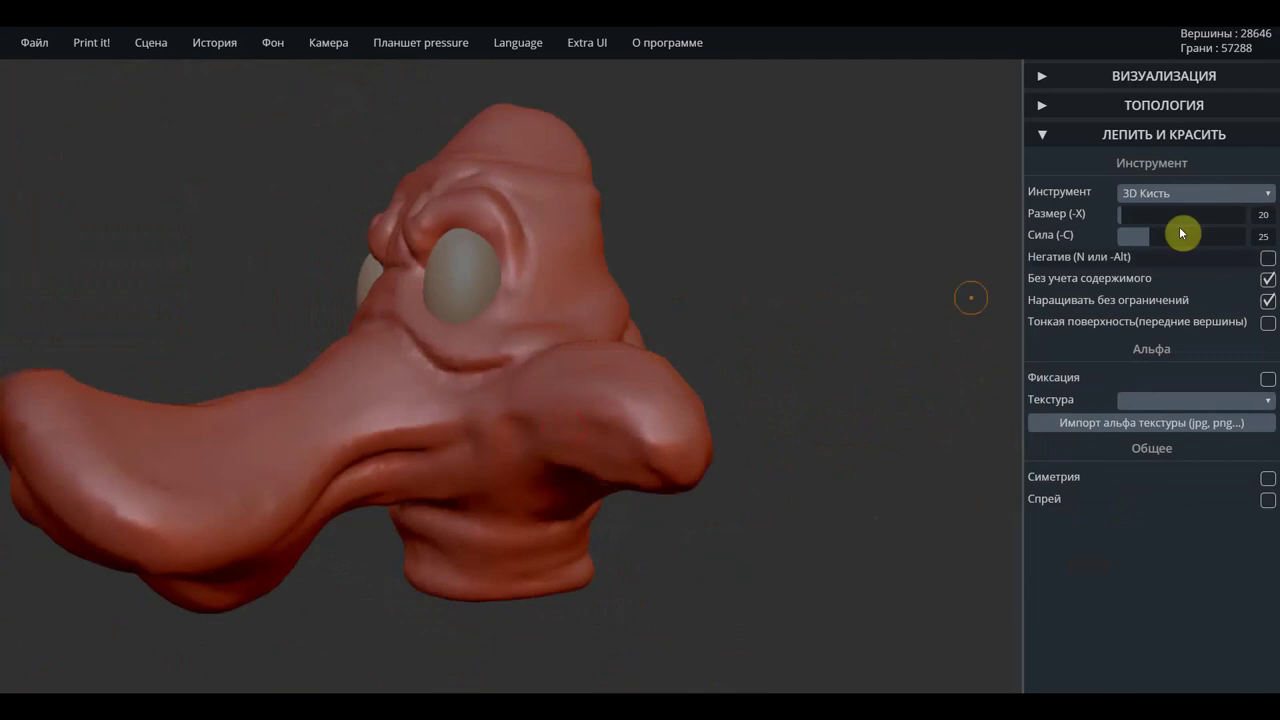
{"action": "left_click", "coordinate": [1168, 195]}
Puff part of the face with 3D Надуть at strength 54, size 16, then re-enable Симметрия
{"action": "left_click", "coordinate": [1160, 226]}
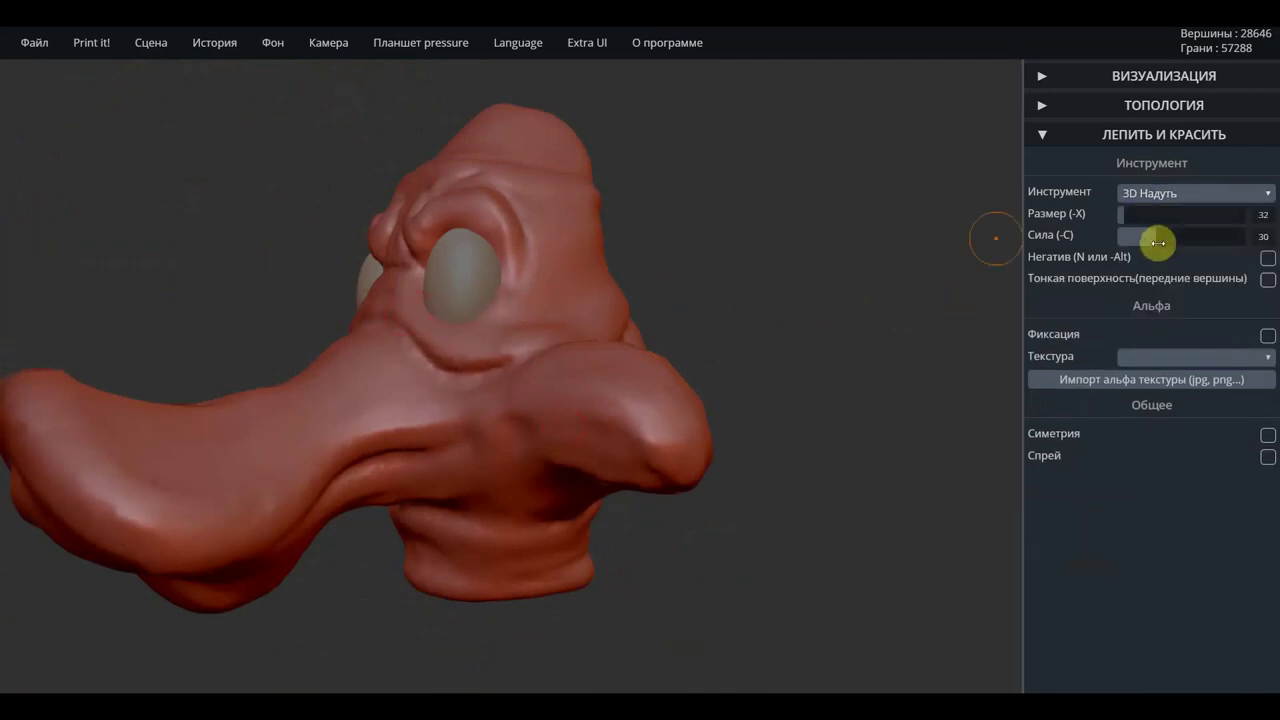
{"action": "left_click_drag", "start_coordinate": [1158, 238], "coordinate": [1186, 238]}
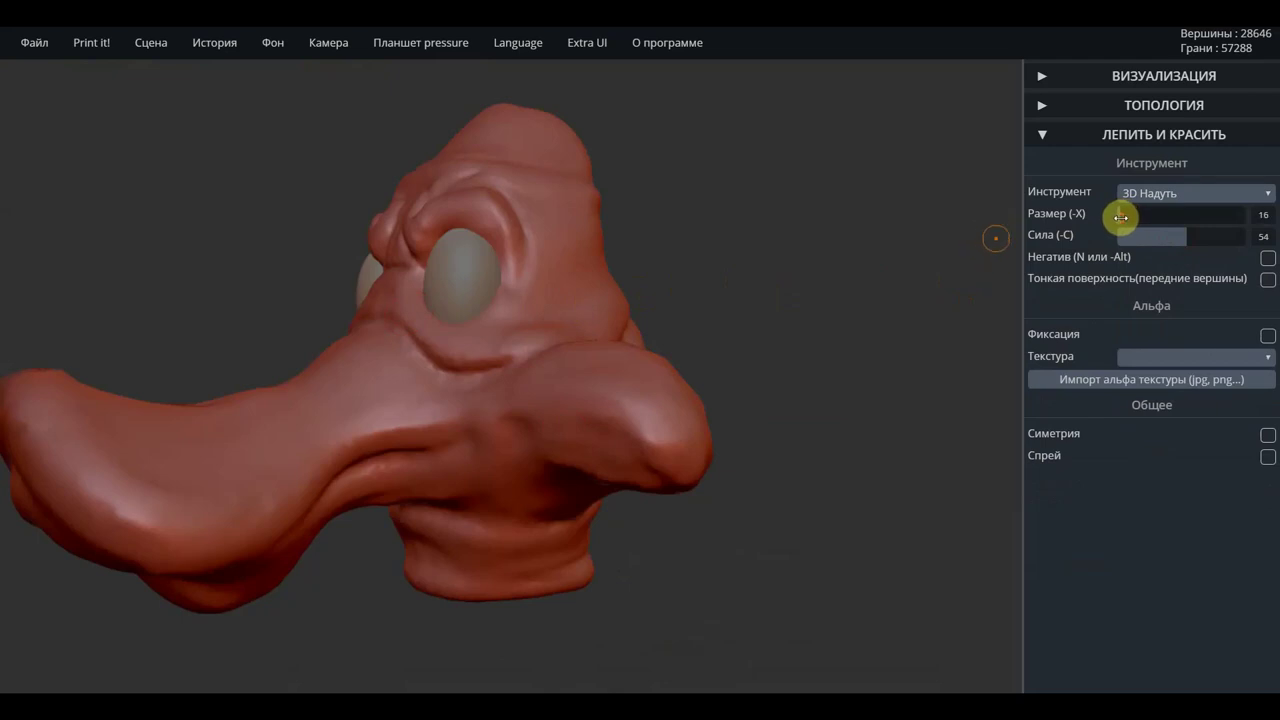
{"action": "mouse_move", "coordinate": [385, 307]}
{"action": "left_mouse_down"}
{"action": "mouse_move", "coordinate": [443, 353]}
{"action": "mouse_move", "coordinate": [426, 337]}
{"action": "mouse_move", "coordinate": [471, 363]}
{"action": "mouse_move", "coordinate": [517, 363]}
{"action": "mouse_move", "coordinate": [540, 337]}
{"action": "mouse_move", "coordinate": [513, 271]}
{"action": "mouse_move", "coordinate": [503, 314]}
{"action": "mouse_move", "coordinate": [501, 242]}
{"action": "left_mouse_up"}
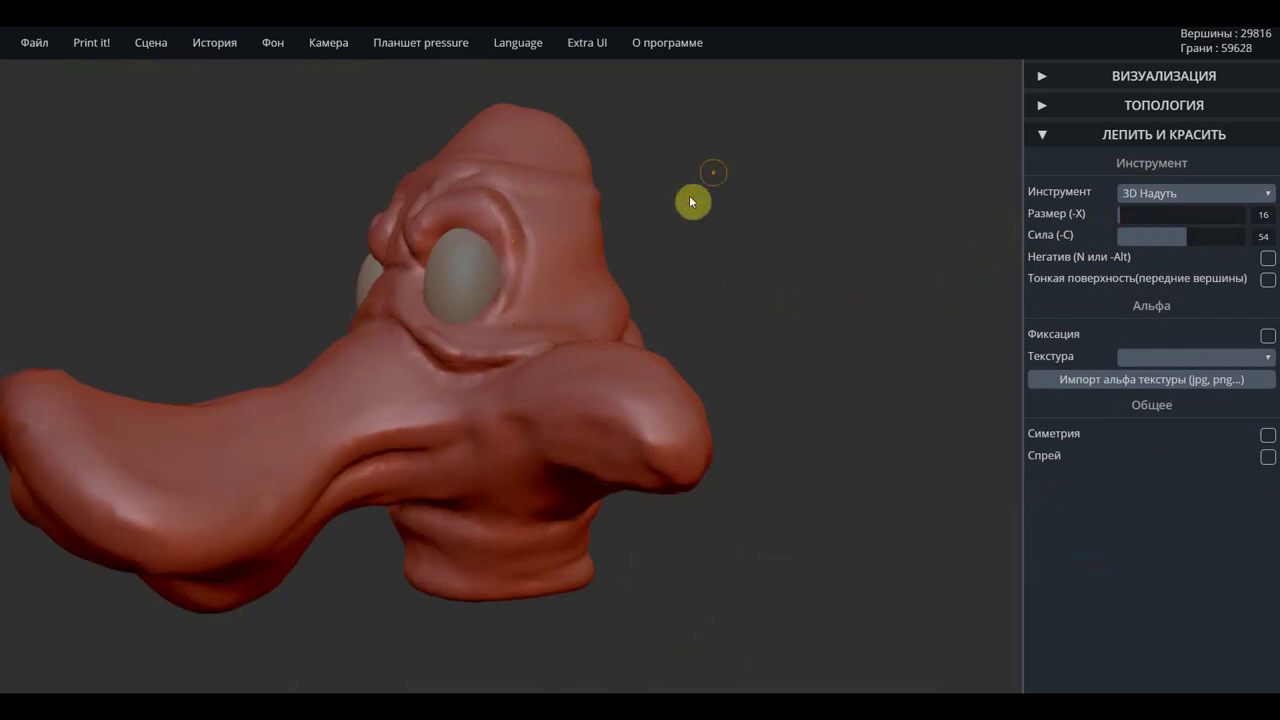
{"action": "mouse_move", "coordinate": [691, 271]}
{"action": "left_mouse_down"}
{"action": "mouse_move", "coordinate": [757, 280]}
{"action": "mouse_move", "coordinate": [406, 321]}
{"action": "mouse_move", "coordinate": [446, 351]}
{"action": "mouse_move", "coordinate": [134, 346]}
{"action": "mouse_move", "coordinate": [257, 394]}
{"action": "left_mouse_up"}
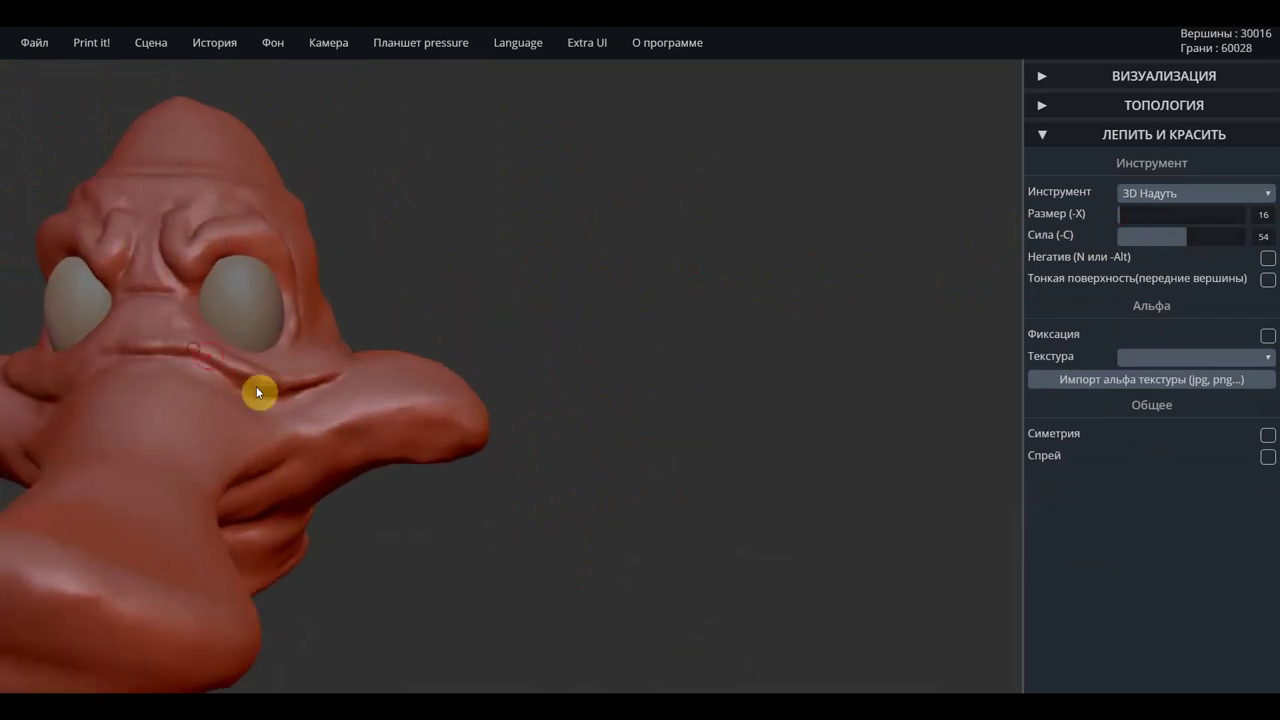
{"action": "left_click", "coordinate": [1267, 437]}
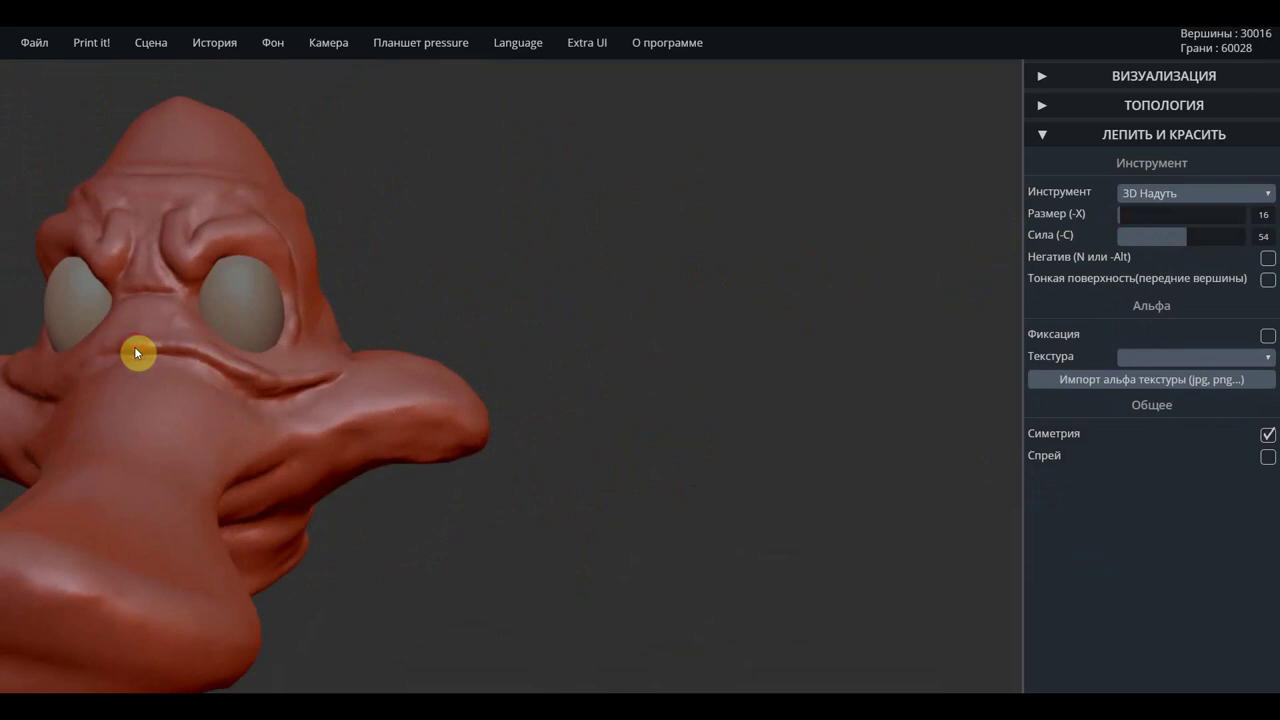
Puff out both mouth corners and raise a ridge on the cheek near the eye
{"action": "left_click_drag", "start_coordinate": [138, 352], "coordinate": [58, 396]}
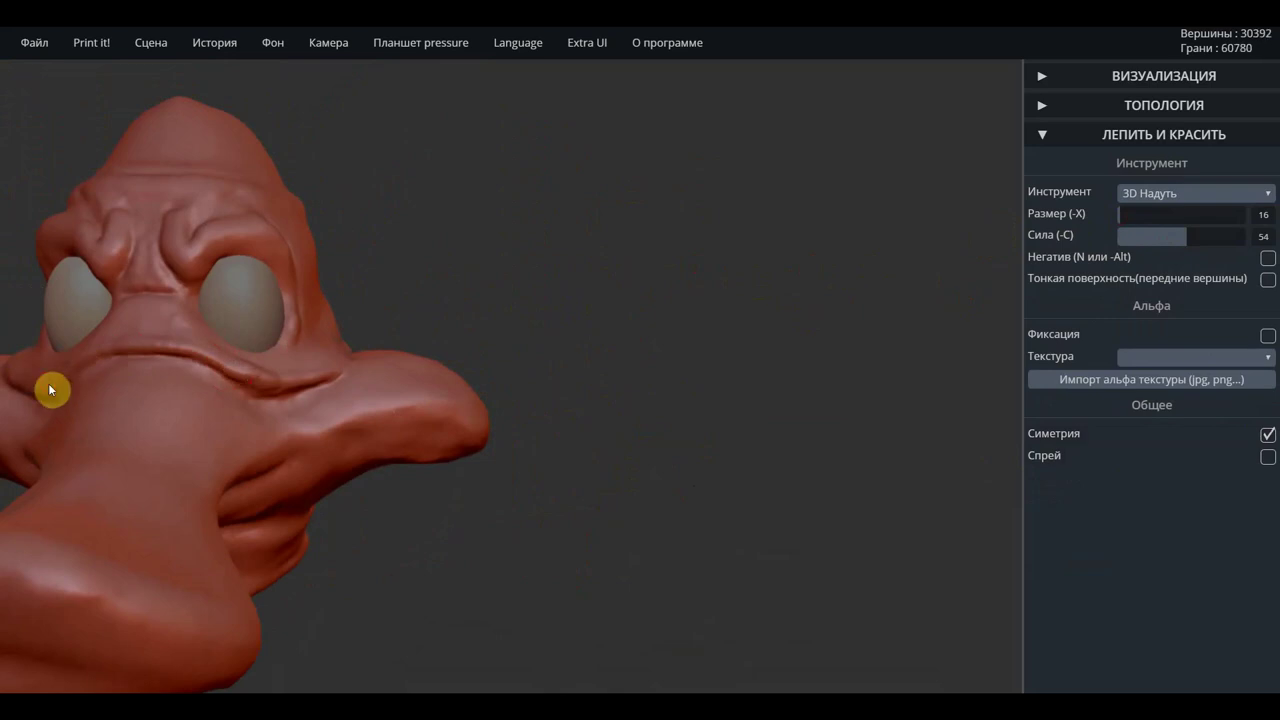
{"action": "scroll", "coordinate": [423, 303], "scroll_direction": "down", "scroll_amount": 3}
{"action": "mouse_move", "coordinate": [423, 303]}
{"action": "left_mouse_down"}
{"action": "mouse_move", "coordinate": [260, 300]}
{"action": "mouse_move", "coordinate": [528, 254]}
{"action": "left_mouse_up"}
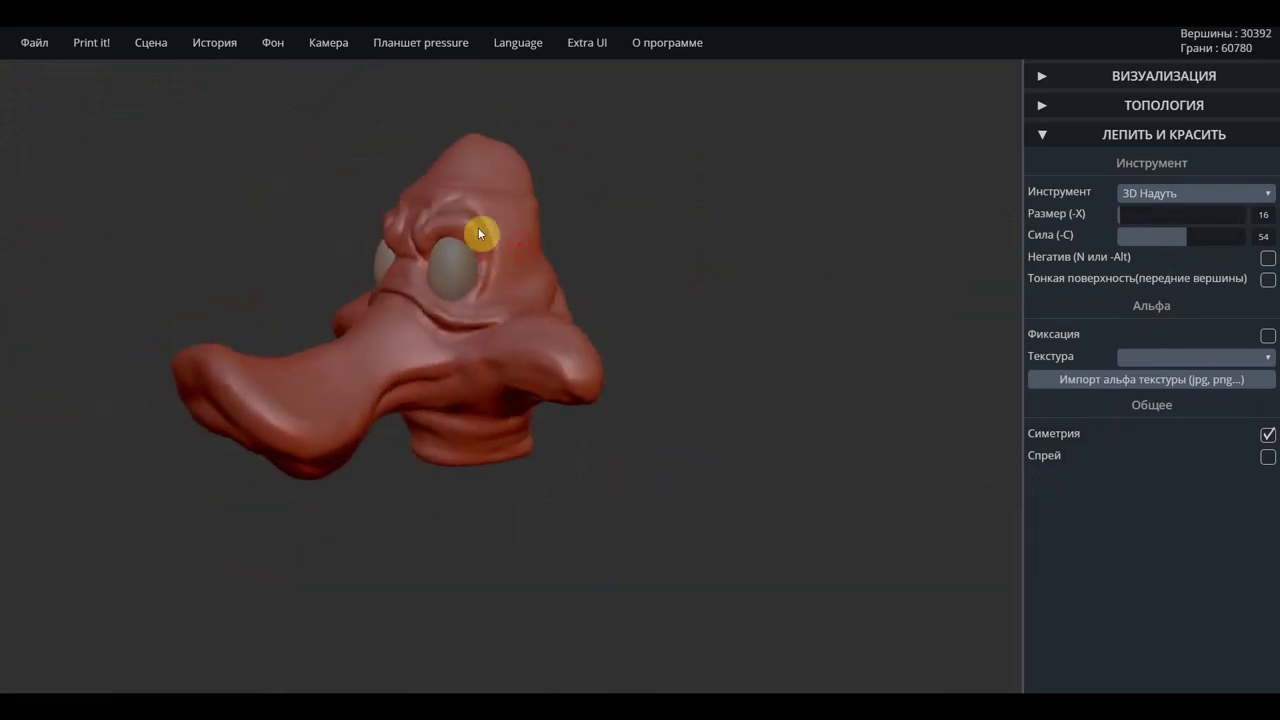
{"action": "scroll", "coordinate": [617, 227], "scroll_direction": "up", "scroll_amount": 2}
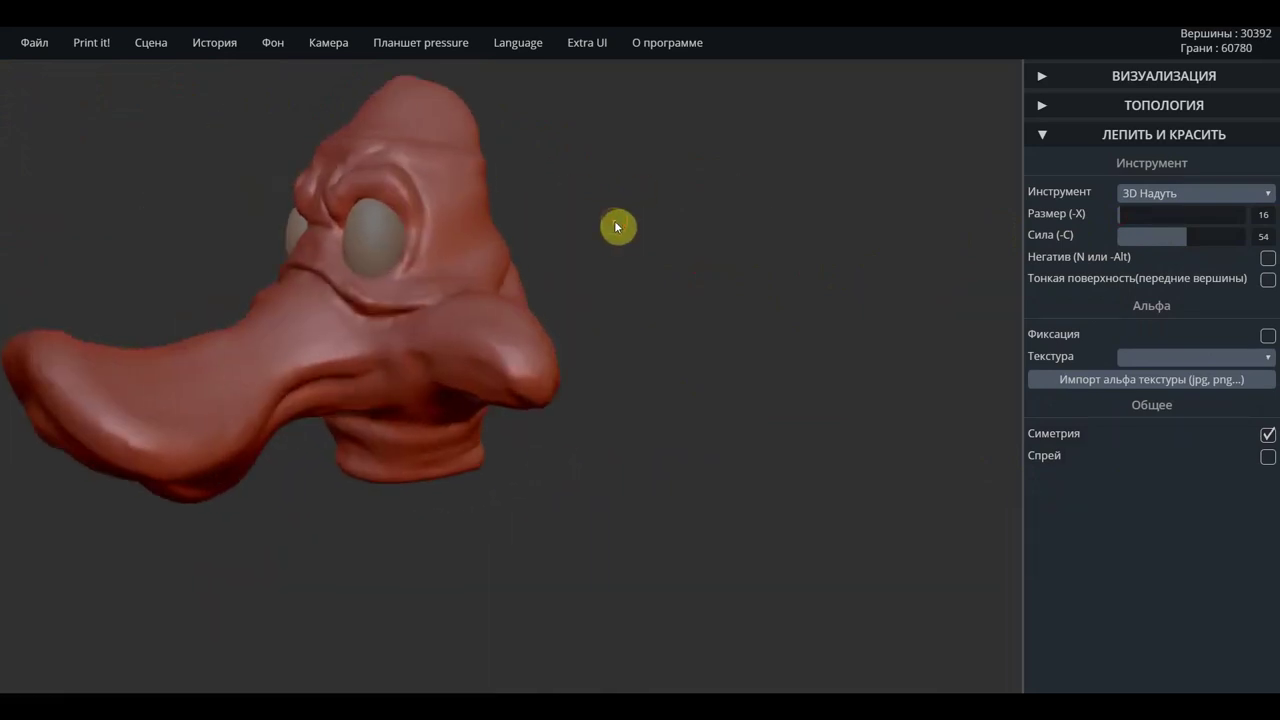
{"action": "mouse_move", "coordinate": [580, 254]}
{"action": "left_mouse_down", "text": "shift"}
{"action": "mouse_move", "coordinate": [797, 329]}
{"action": "mouse_move", "coordinate": [647, 266]}
{"action": "mouse_move", "coordinate": [558, 253]}
{"action": "mouse_move", "coordinate": [780, 478]}
{"action": "mouse_move", "coordinate": [545, 372]}
{"action": "mouse_move", "coordinate": [700, 357]}
{"action": "mouse_move", "coordinate": [651, 349]}
{"action": "mouse_move", "coordinate": [666, 346]}
{"action": "left_mouse_up", "text": "shift"}
{"action": "scroll", "coordinate": [647, 266], "scroll_direction": "up", "scroll_amount": 1}
{"action": "mouse_move", "coordinate": [657, 423]}
{"action": "left_mouse_down"}
{"action": "mouse_move", "coordinate": [631, 460]}
{"action": "mouse_move", "coordinate": [612, 456]}
{"action": "left_mouse_up"}
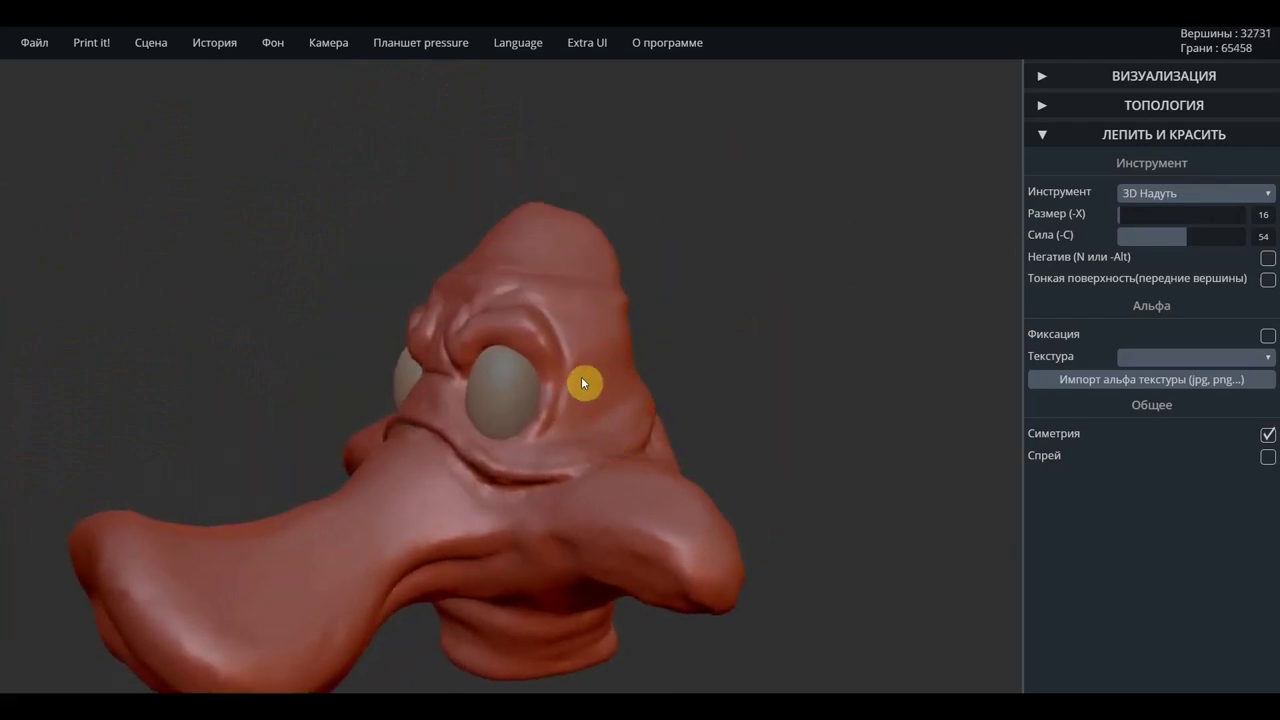
Resize the brush to 45 then 29, inflating beside the eye and deepening the cheek crease
{"action": "left_click_drag", "start_coordinate": [1146, 214], "coordinate": [1127, 217]}
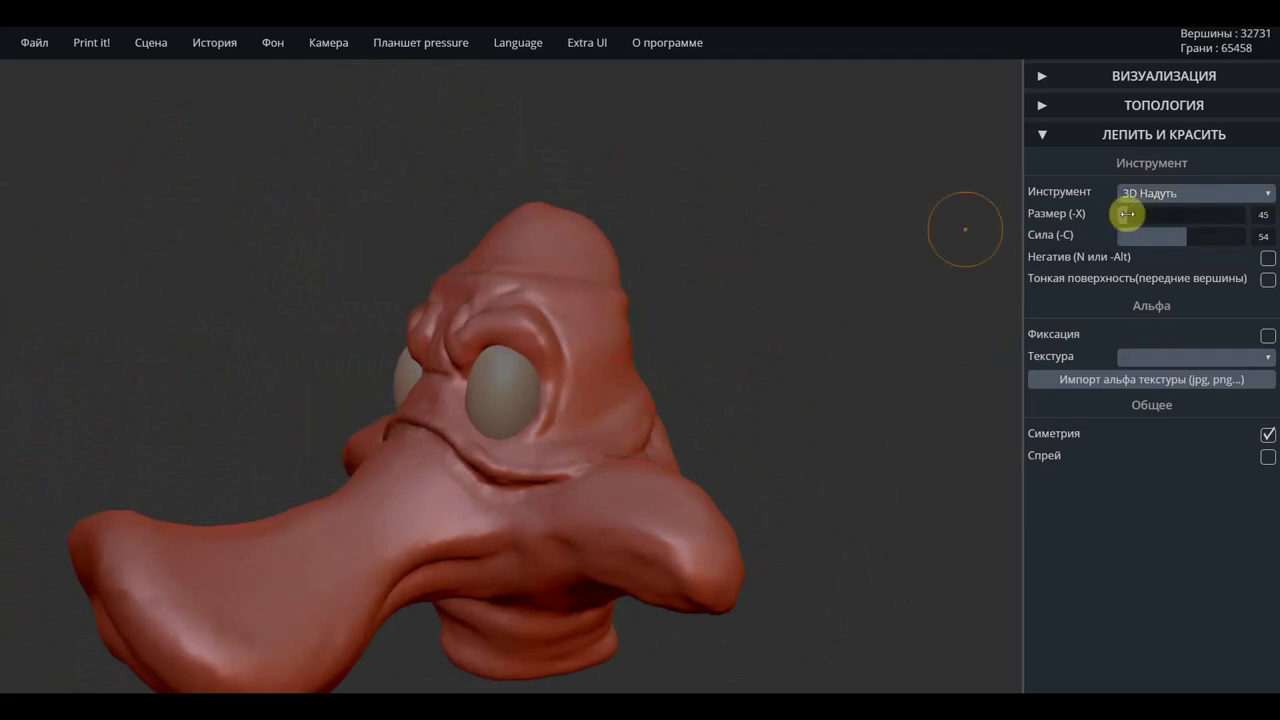
{"action": "left_click_drag", "start_coordinate": [1124, 212], "coordinate": [1086, 214]}
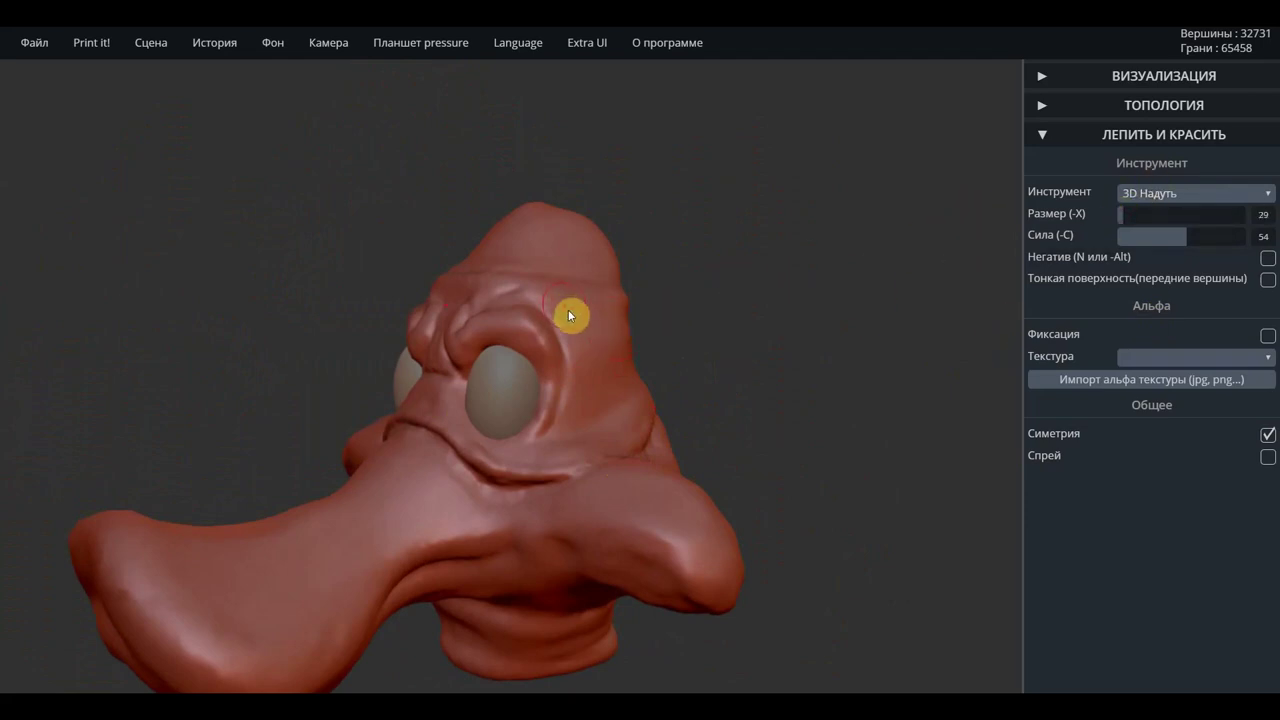
{"action": "left_click_drag", "start_coordinate": [574, 331], "coordinate": [688, 343]}
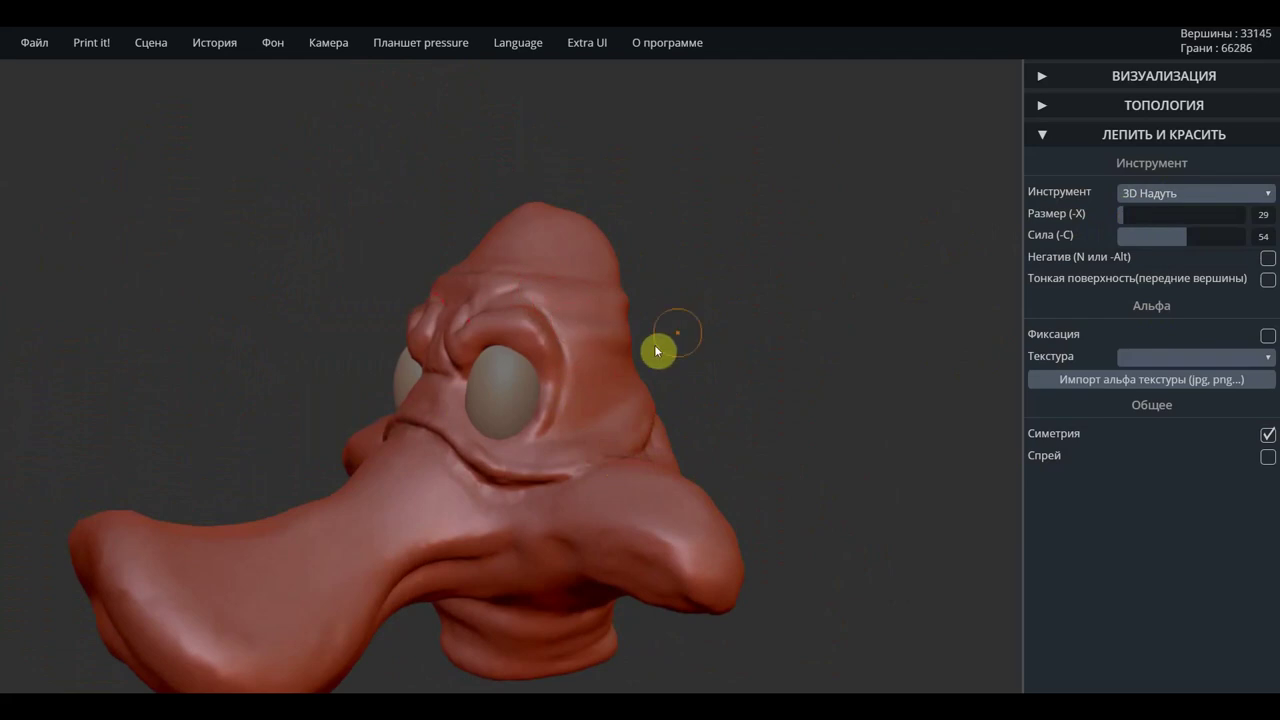
{"action": "left_click_drag", "start_coordinate": [576, 408], "coordinate": [703, 363]}
{"action": "mouse_move", "coordinate": [789, 354]}
{"action": "left_mouse_down"}
{"action": "mouse_move", "coordinate": [517, 351]}
{"action": "mouse_move", "coordinate": [680, 323]}
{"action": "mouse_move", "coordinate": [89, 234]}
{"action": "mouse_move", "coordinate": [661, 292]}
{"action": "left_mouse_up"}
{"action": "mouse_move", "coordinate": [795, 364]}
{"action": "left_mouse_down"}
{"action": "mouse_move", "coordinate": [697, 408]}
{"action": "mouse_move", "coordinate": [744, 374]}
{"action": "mouse_move", "coordinate": [743, 346]}
{"action": "mouse_move", "coordinate": [760, 332]}
{"action": "mouse_move", "coordinate": [790, 353]}
{"action": "left_mouse_up"}
{"action": "mouse_move", "coordinate": [306, 268]}
{"action": "left_mouse_down"}
{"action": "mouse_move", "coordinate": [629, 309]}
{"action": "mouse_move", "coordinate": [483, 286]}
{"action": "mouse_move", "coordinate": [422, 350]}
{"action": "mouse_move", "coordinate": [380, 280]}
{"action": "left_mouse_up"}
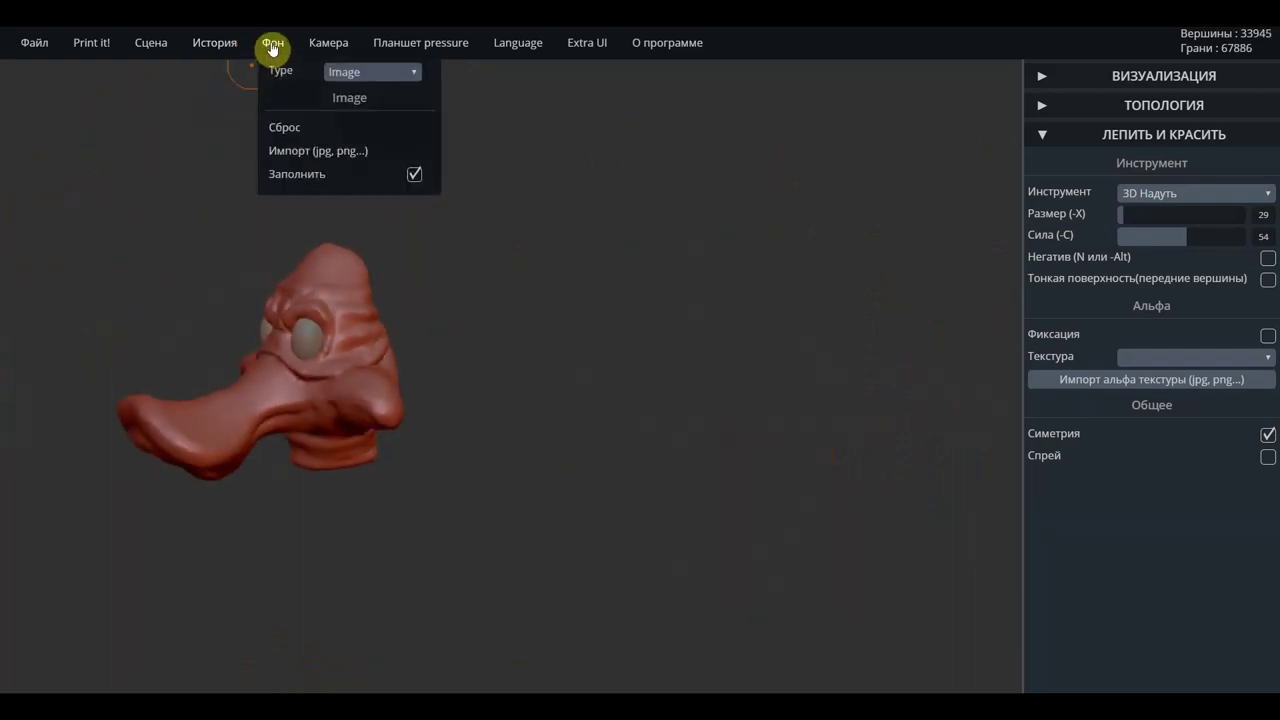
Switch camera rotation to Плоскость (трекбол) and orbit and zoom to recentre the head
{"action": "left_click", "coordinate": [440, 265]}
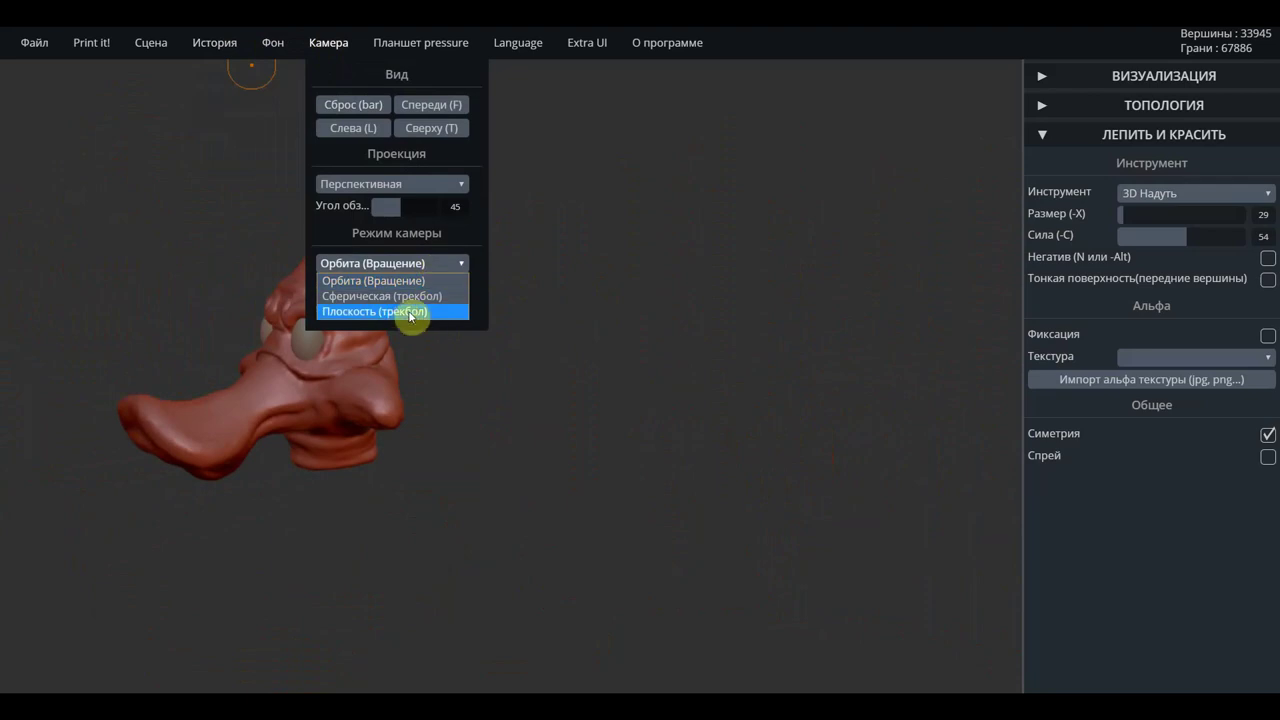
{"action": "left_click", "coordinate": [401, 311]}
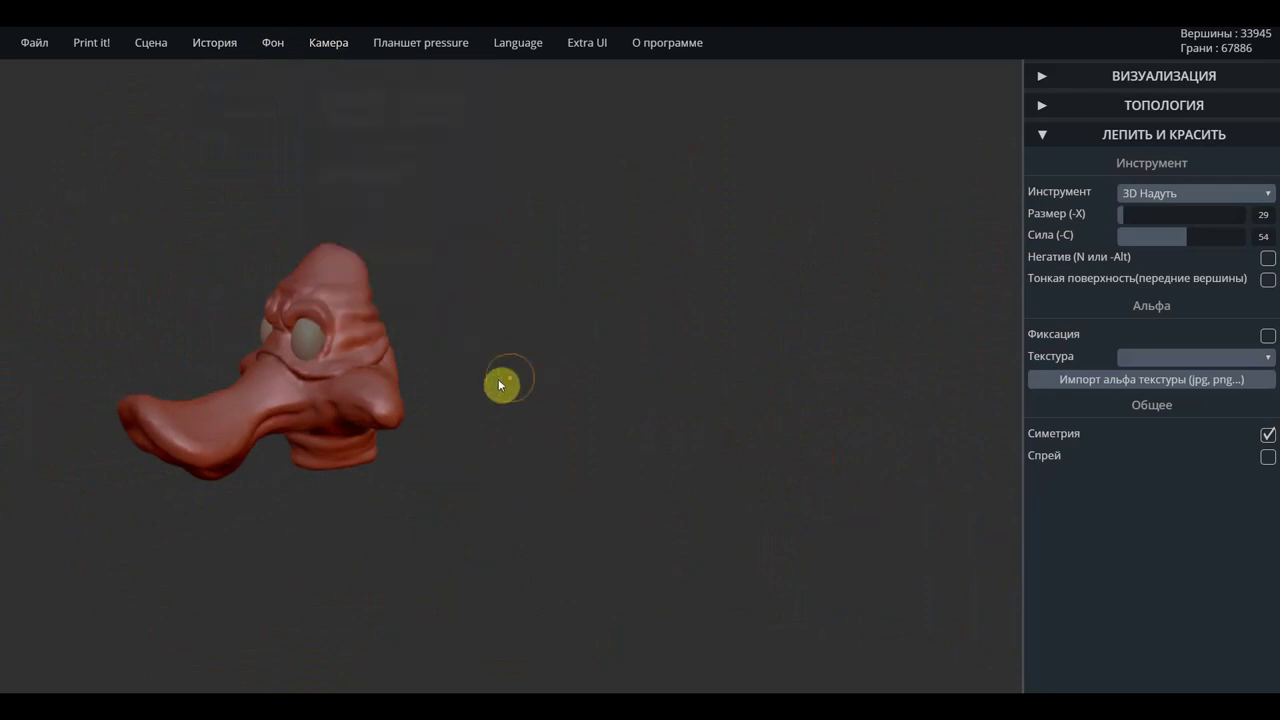
{"action": "mouse_move", "coordinate": [489, 386]}
{"action": "left_mouse_down"}
{"action": "mouse_move", "coordinate": [891, 386]}
{"action": "mouse_move", "coordinate": [911, 397]}
{"action": "mouse_move", "coordinate": [769, 357]}
{"action": "mouse_move", "coordinate": [831, 397]}
{"action": "mouse_move", "coordinate": [734, 417]}
{"action": "mouse_move", "coordinate": [700, 400]}
{"action": "mouse_move", "coordinate": [900, 436]}
{"action": "mouse_move", "coordinate": [650, 352]}
{"action": "mouse_move", "coordinate": [723, 334]}
{"action": "mouse_move", "coordinate": [791, 340]}
{"action": "left_mouse_up"}
{"action": "scroll", "coordinate": [689, 391], "scroll_direction": "up", "scroll_amount": 2}
{"action": "scroll", "coordinate": [642, 397], "scroll_direction": "up", "scroll_amount": 2}
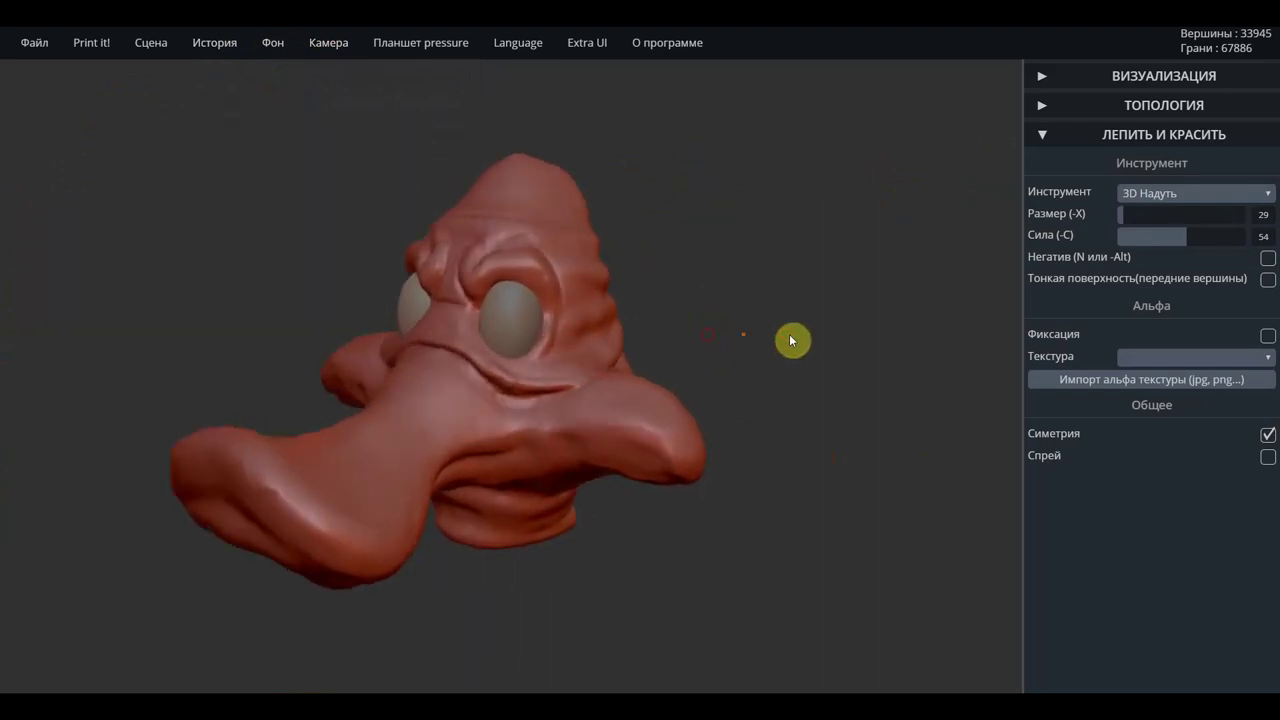
{"action": "scroll", "coordinate": [850, 325], "scroll_direction": "up", "scroll_amount": 3}
{"action": "left_click_drag", "start_coordinate": [917, 311], "coordinate": [846, 320]}
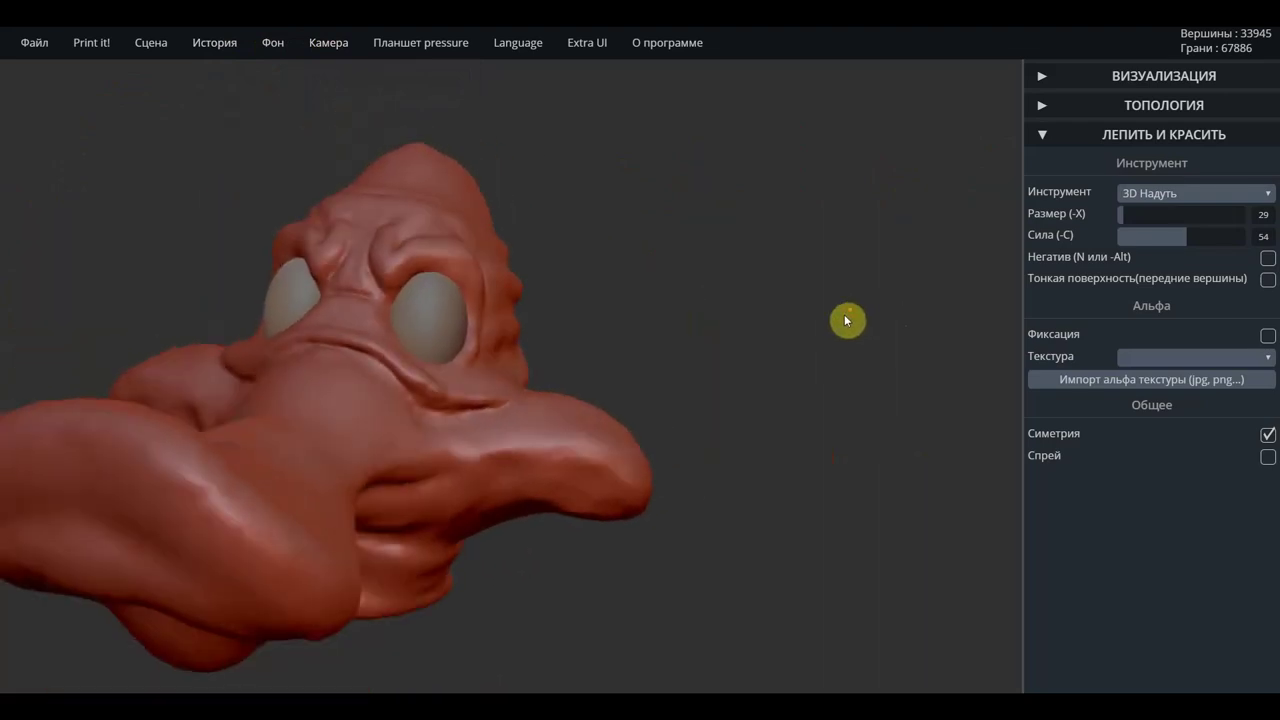
{"action": "scroll", "coordinate": [790, 340], "scroll_direction": "down", "scroll_amount": 3}
{"action": "scroll", "coordinate": [700, 365], "scroll_direction": "down", "scroll_amount": 2}
{"action": "mouse_move", "coordinate": [654, 380]}
{"action": "left_mouse_down"}
{"action": "mouse_move", "coordinate": [723, 411]}
{"action": "mouse_move", "coordinate": [753, 378]}
{"action": "mouse_move", "coordinate": [871, 431]}
{"action": "mouse_move", "coordinate": [811, 354]}
{"action": "mouse_move", "coordinate": [777, 414]}
{"action": "mouse_move", "coordinate": [797, 414]}
{"action": "mouse_move", "coordinate": [760, 255]}
{"action": "mouse_move", "coordinate": [722, 332]}
{"action": "left_mouse_up"}
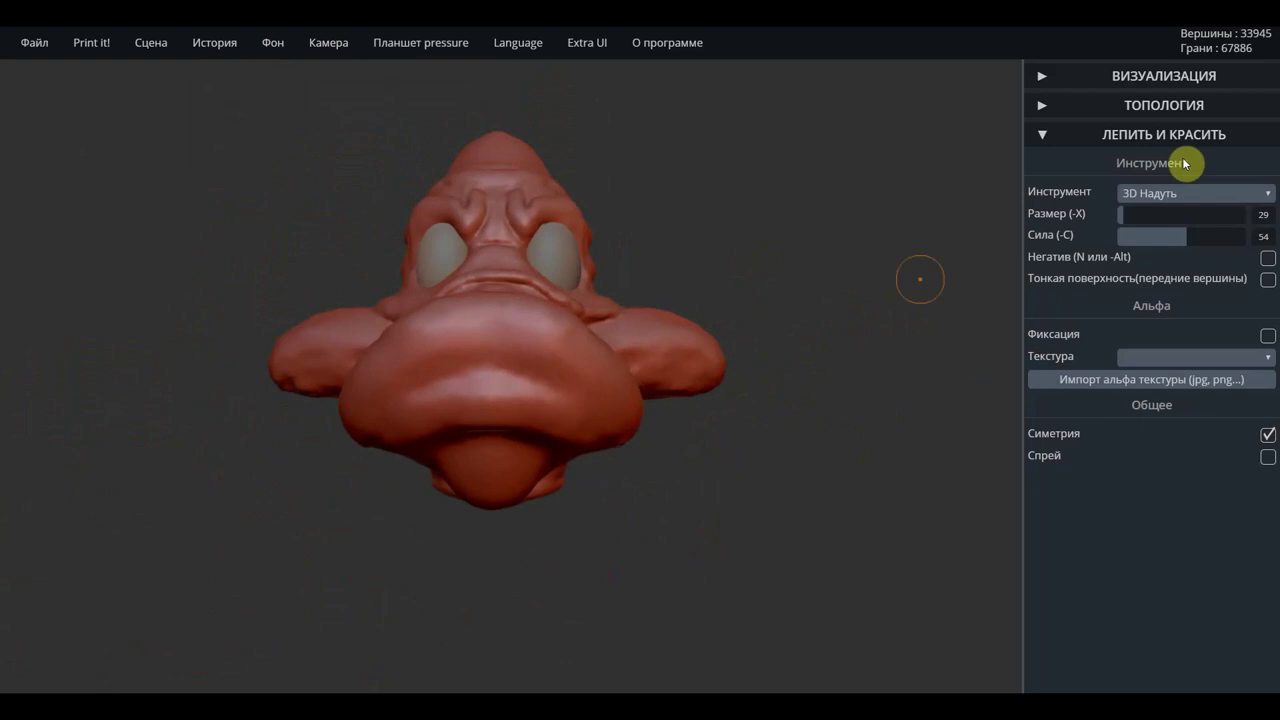
Carve a crease along the duck's lip with 3D Складка at size 16
{"action": "left_click", "coordinate": [1172, 200]}
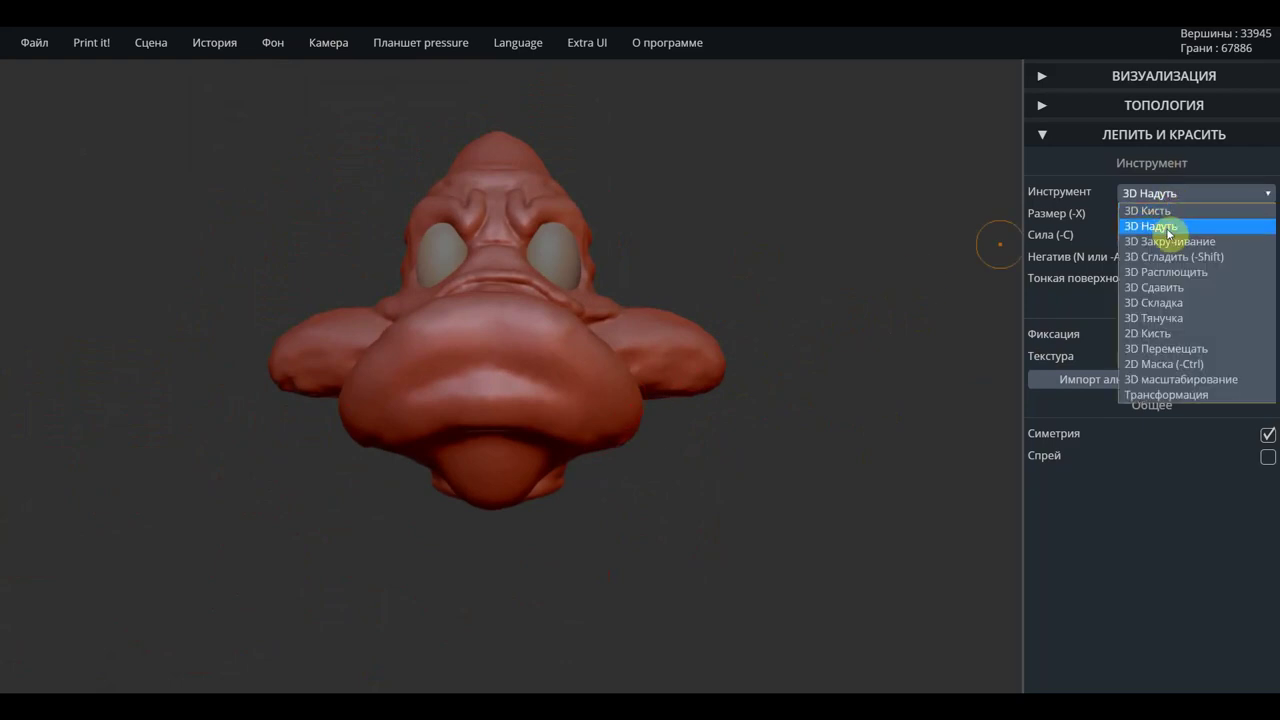
{"action": "left_click", "coordinate": [1170, 303]}
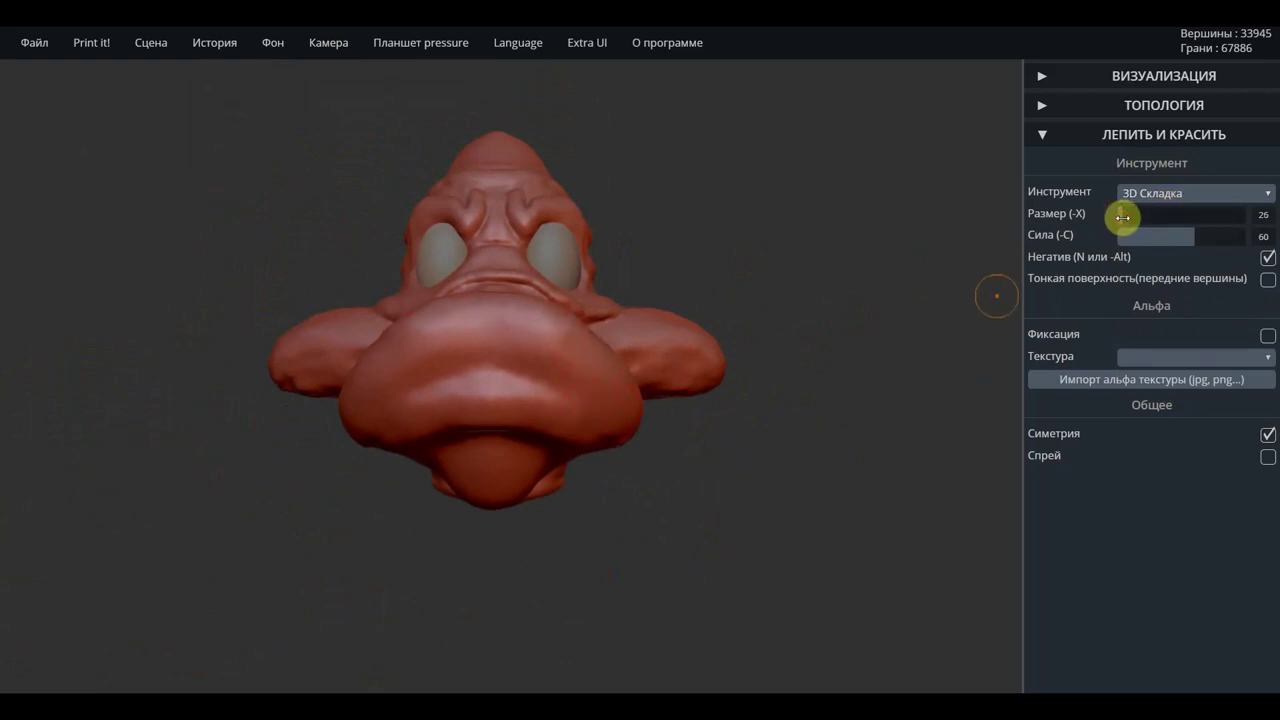
{"action": "left_click_drag", "start_coordinate": [1122, 218], "coordinate": [1118, 216]}
{"action": "left_click_drag", "start_coordinate": [540, 380], "coordinate": [580, 412]}
{"action": "mouse_move", "coordinate": [514, 371]}
{"action": "left_mouse_down"}
{"action": "mouse_move", "coordinate": [586, 409]}
{"action": "mouse_move", "coordinate": [630, 456]}
{"action": "mouse_move", "coordinate": [737, 449]}
{"action": "mouse_move", "coordinate": [571, 420]}
{"action": "mouse_move", "coordinate": [494, 397]}
{"action": "mouse_move", "coordinate": [482, 380]}
{"action": "mouse_move", "coordinate": [547, 469]}
{"action": "mouse_move", "coordinate": [610, 492]}
{"action": "left_mouse_up"}
Carve creases along the beak lobe, Shift-smooth them, and orbit to a front view
{"action": "mouse_move", "coordinate": [532, 390]}
{"action": "left_mouse_down"}
{"action": "mouse_move", "coordinate": [783, 460]}
{"action": "mouse_move", "coordinate": [714, 389]}
{"action": "mouse_move", "coordinate": [532, 426]}
{"action": "mouse_move", "coordinate": [511, 371]}
{"action": "mouse_move", "coordinate": [421, 398]}
{"action": "left_mouse_up"}
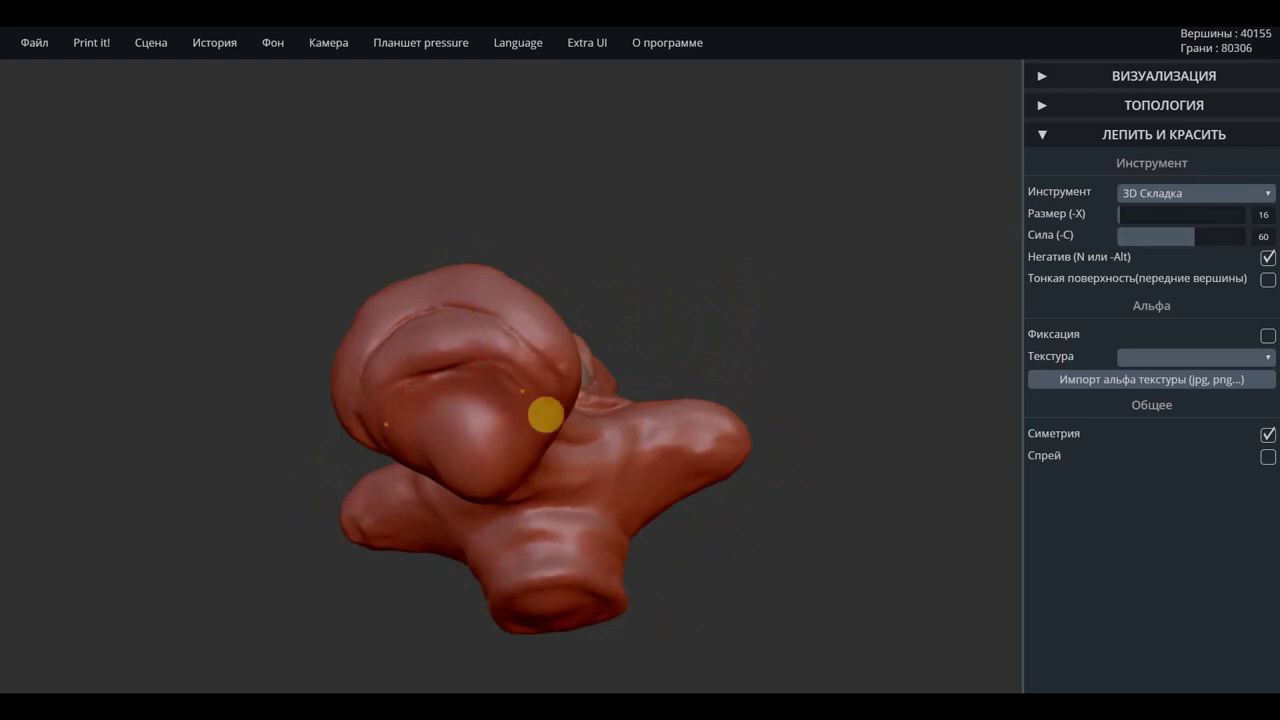
{"action": "left_click_drag", "start_coordinate": [503, 366], "coordinate": [554, 429]}
{"action": "mouse_move", "coordinate": [450, 406]}
{"action": "left_mouse_down"}
{"action": "mouse_move", "coordinate": [514, 418]}
{"action": "mouse_move", "coordinate": [538, 476]}
{"action": "mouse_move", "coordinate": [497, 403]}
{"action": "mouse_move", "coordinate": [464, 407]}
{"action": "mouse_move", "coordinate": [443, 389]}
{"action": "mouse_move", "coordinate": [430, 448]}
{"action": "mouse_move", "coordinate": [475, 370]}
{"action": "left_mouse_up"}
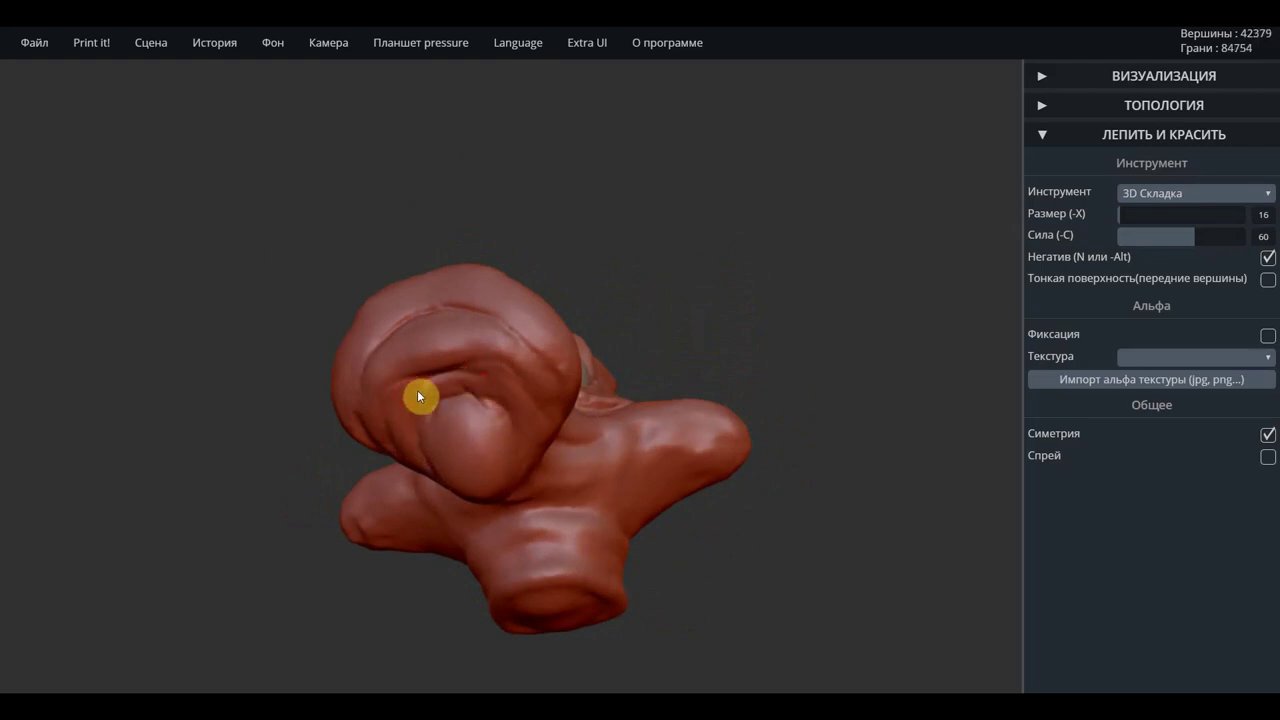
{"action": "left_click_drag", "start_coordinate": [407, 409], "coordinate": [408, 397]}
{"action": "key", "text": "shift"}
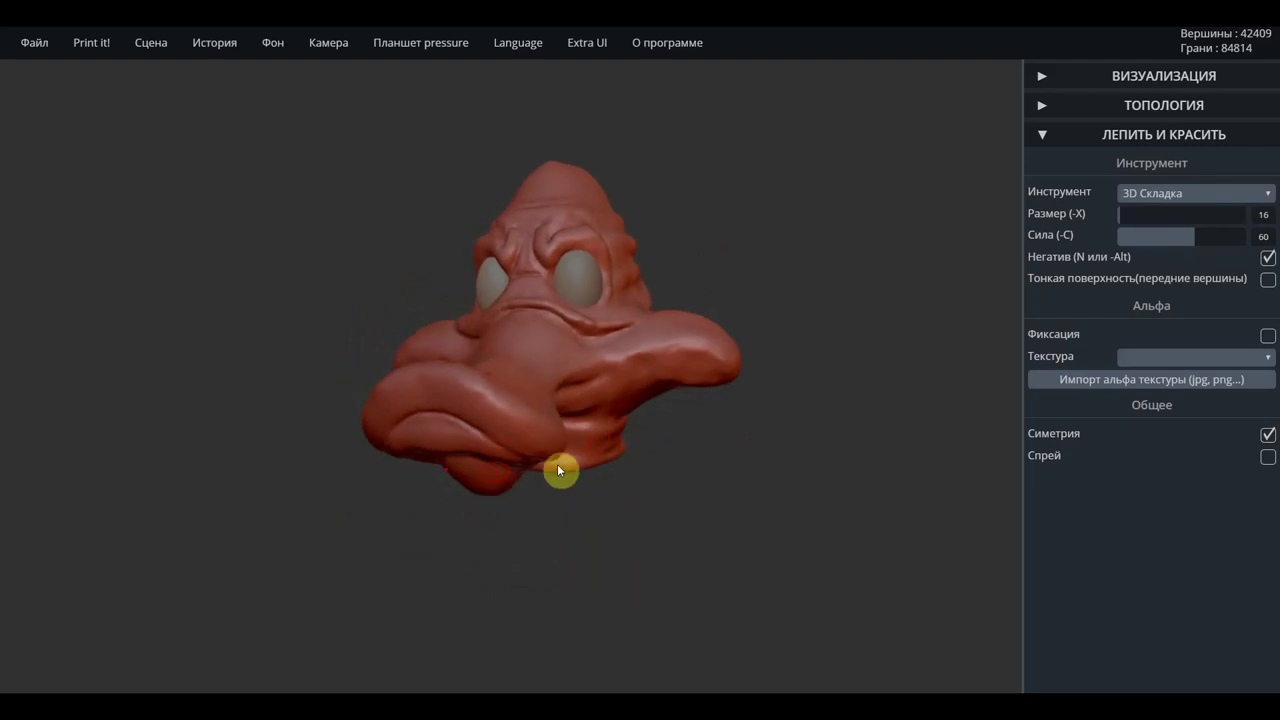
{"action": "mouse_move", "coordinate": [686, 497]}
{"action": "left_mouse_down"}
{"action": "mouse_move", "coordinate": [749, 480]}
{"action": "mouse_move", "coordinate": [603, 358]}
{"action": "mouse_move", "coordinate": [448, 408]}
{"action": "mouse_move", "coordinate": [428, 428]}
{"action": "mouse_move", "coordinate": [428, 362]}
{"action": "mouse_move", "coordinate": [428, 406]}
{"action": "left_mouse_up"}
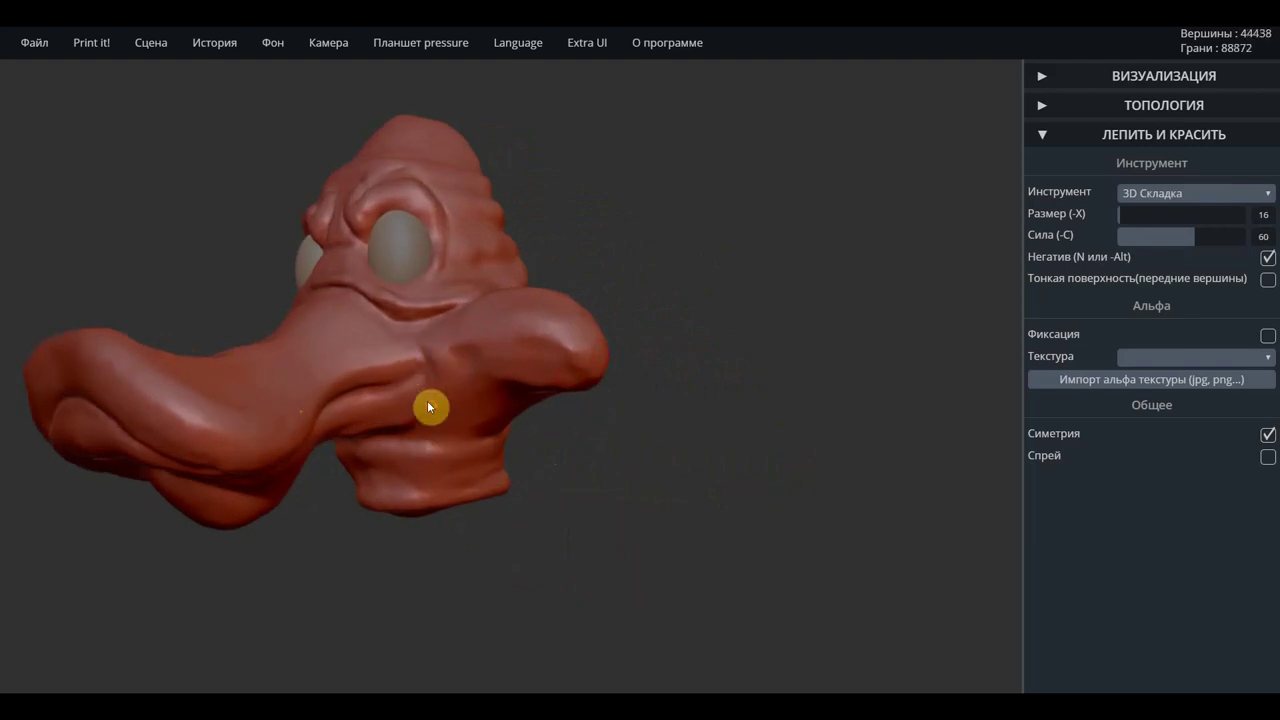
Crease the side of the beak and across the upper lip with 3D Складка
{"action": "left_click_drag", "start_coordinate": [424, 354], "coordinate": [423, 437]}
{"action": "left_click_drag", "start_coordinate": [620, 312], "coordinate": [704, 311]}
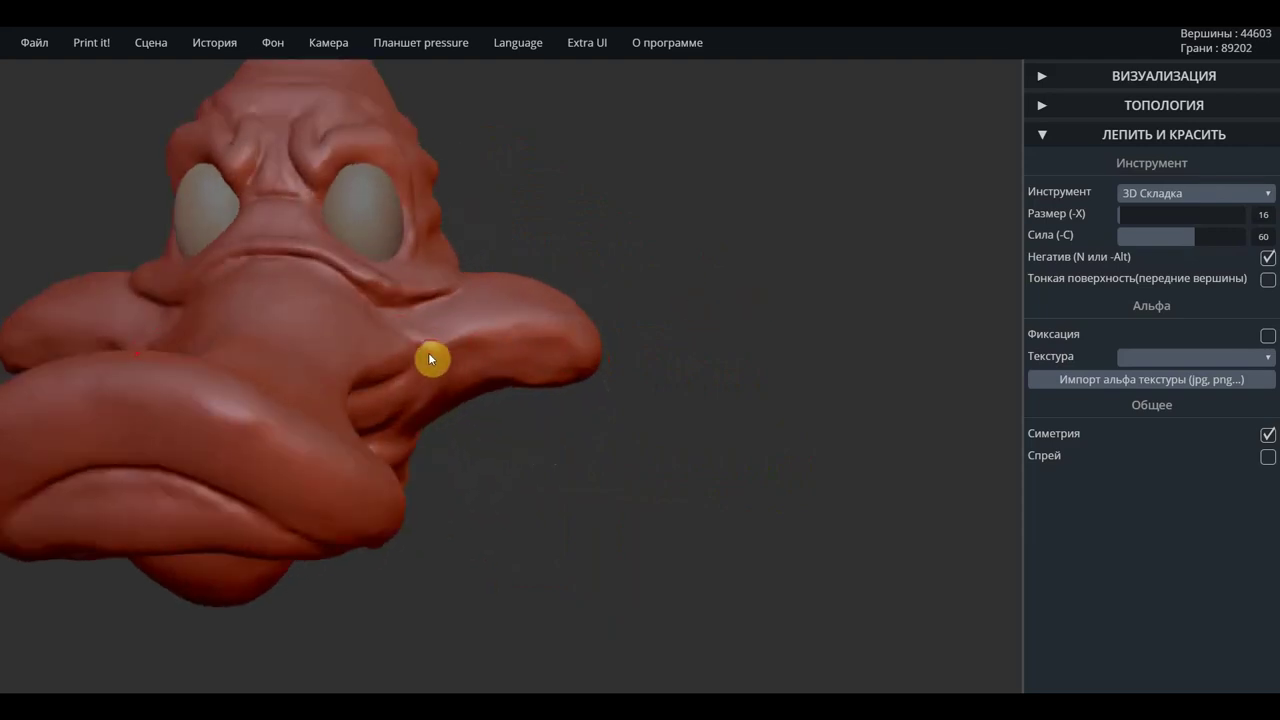
{"action": "mouse_move", "coordinate": [486, 352]}
{"action": "right_mouse_down"}
{"action": "mouse_move", "coordinate": [381, 196]}
{"action": "mouse_move", "coordinate": [638, 222]}
{"action": "mouse_move", "coordinate": [737, 380]}
{"action": "right_mouse_up"}
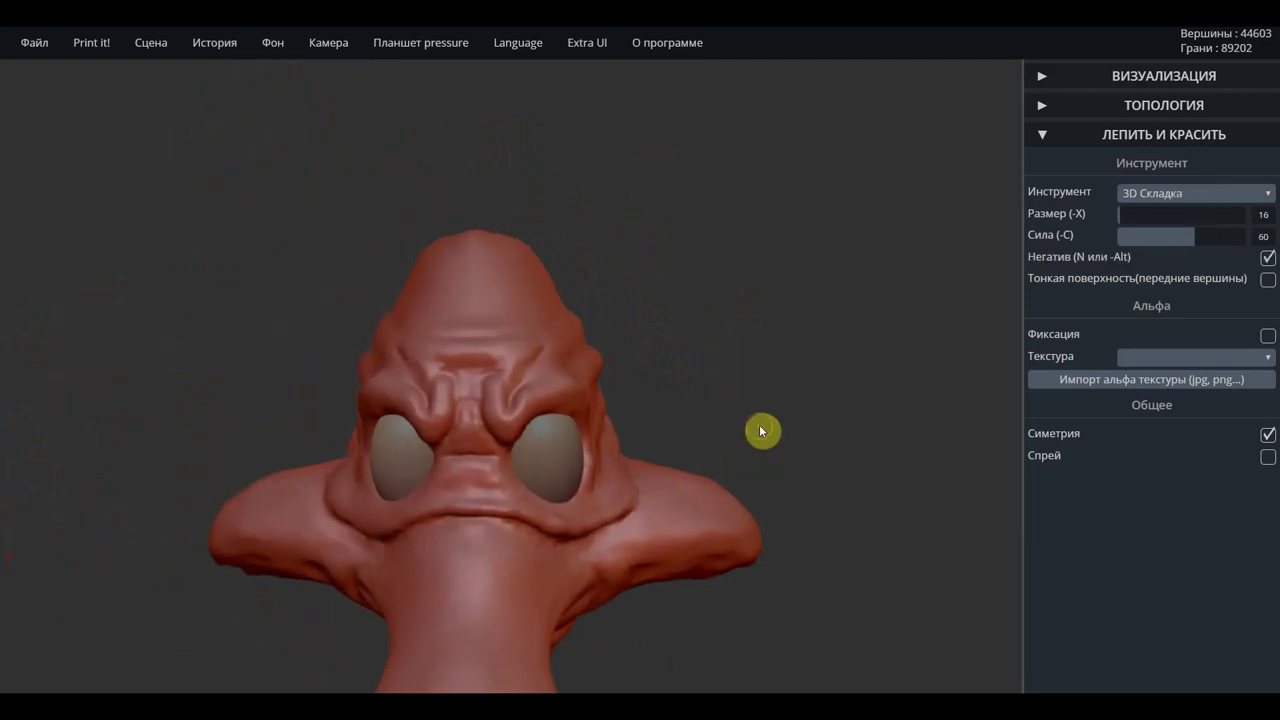
{"action": "scroll", "coordinate": [783, 349], "scroll_direction": "up", "scroll_amount": 3}
{"action": "scroll", "coordinate": [757, 363], "scroll_direction": "up", "scroll_amount": 1}
{"action": "mouse_move", "coordinate": [745, 303]}
{"action": "right_mouse_down"}
{"action": "mouse_move", "coordinate": [774, 263]}
{"action": "mouse_move", "coordinate": [660, 323]}
{"action": "right_mouse_up"}
{"action": "right_click_drag", "start_coordinate": [740, 263], "coordinate": [713, 328]}
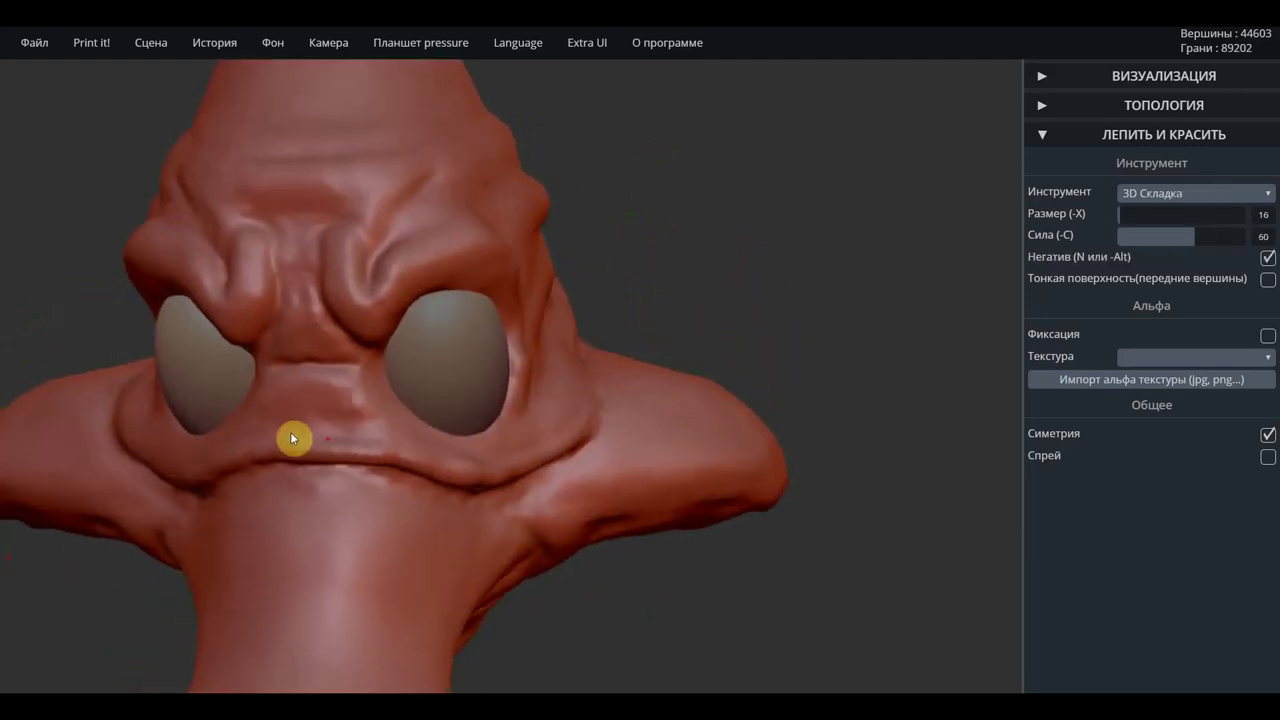
{"action": "mouse_move", "coordinate": [284, 433]}
{"action": "left_mouse_down"}
{"action": "mouse_move", "coordinate": [416, 456]}
{"action": "mouse_move", "coordinate": [366, 406]}
{"action": "mouse_move", "coordinate": [374, 363]}
{"action": "mouse_move", "coordinate": [418, 432]}
{"action": "mouse_move", "coordinate": [377, 369]}
{"action": "mouse_move", "coordinate": [394, 371]}
{"action": "mouse_move", "coordinate": [429, 440]}
{"action": "mouse_move", "coordinate": [488, 407]}
{"action": "left_mouse_up"}
Carve a wrinkle fold above the eye from a three-quarter view
{"action": "mouse_move", "coordinate": [666, 329]}
{"action": "left_mouse_down"}
{"action": "mouse_move", "coordinate": [537, 294]}
{"action": "mouse_move", "coordinate": [486, 420]}
{"action": "mouse_move", "coordinate": [517, 301]}
{"action": "left_mouse_up"}
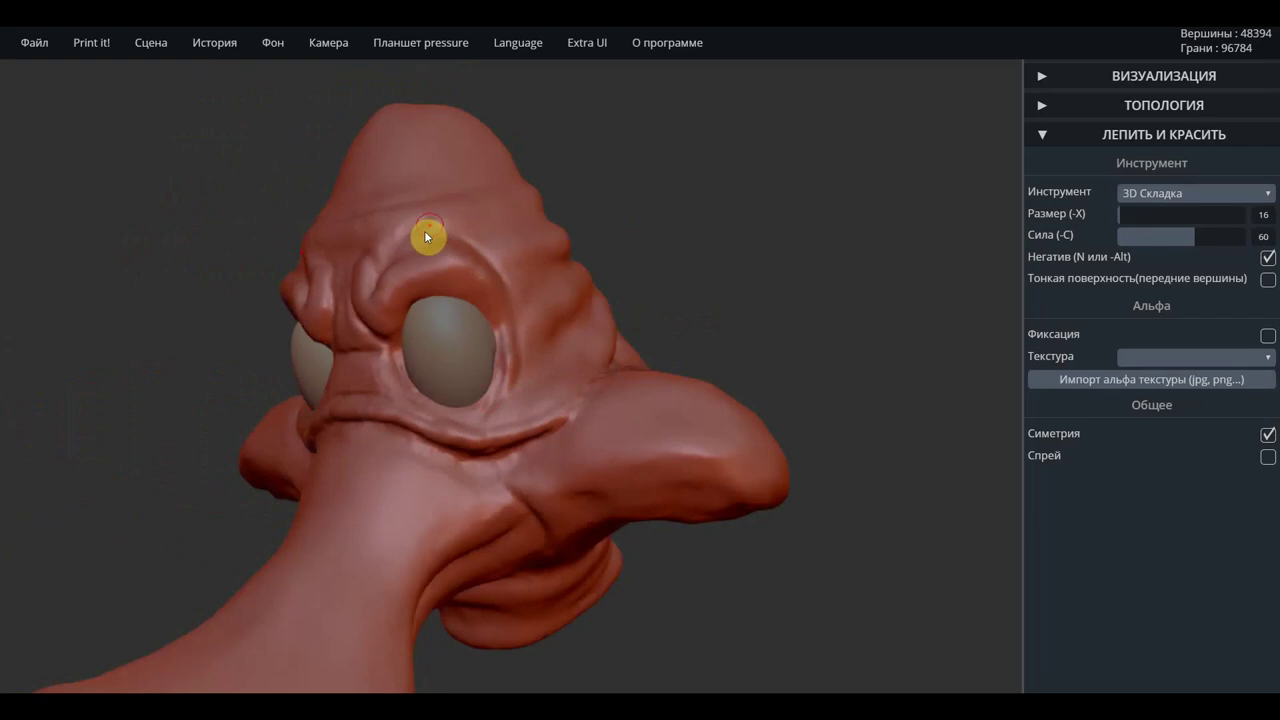
{"action": "mouse_move", "coordinate": [400, 257]}
{"action": "left_mouse_down"}
{"action": "mouse_move", "coordinate": [501, 276]}
{"action": "mouse_move", "coordinate": [489, 306]}
{"action": "left_mouse_up"}
{"action": "mouse_move", "coordinate": [621, 200]}
{"action": "left_mouse_down"}
{"action": "mouse_move", "coordinate": [729, 183]}
{"action": "mouse_move", "coordinate": [398, 299]}
{"action": "left_mouse_up"}
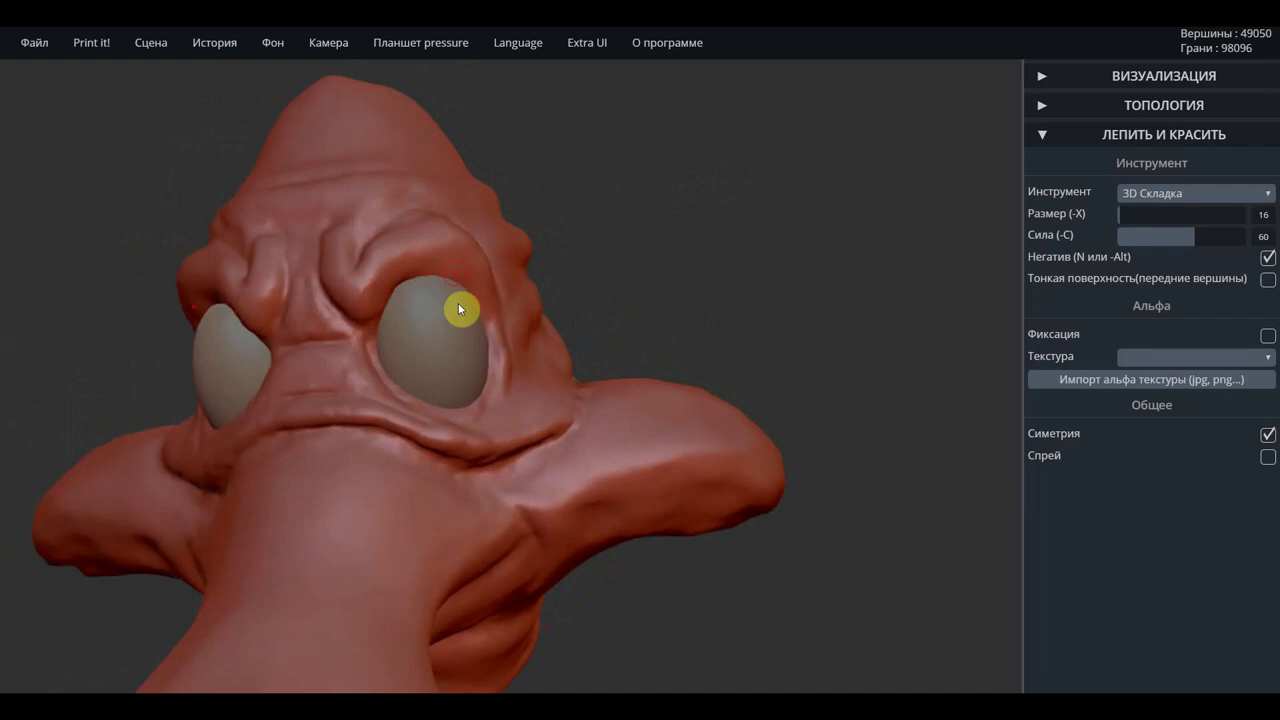
Switch to 3D Кисть and build up the rim around the right eye
{"action": "left_click_drag", "start_coordinate": [612, 687], "coordinate": [720, 600]}
{"action": "left_click", "coordinate": [1154, 193]}
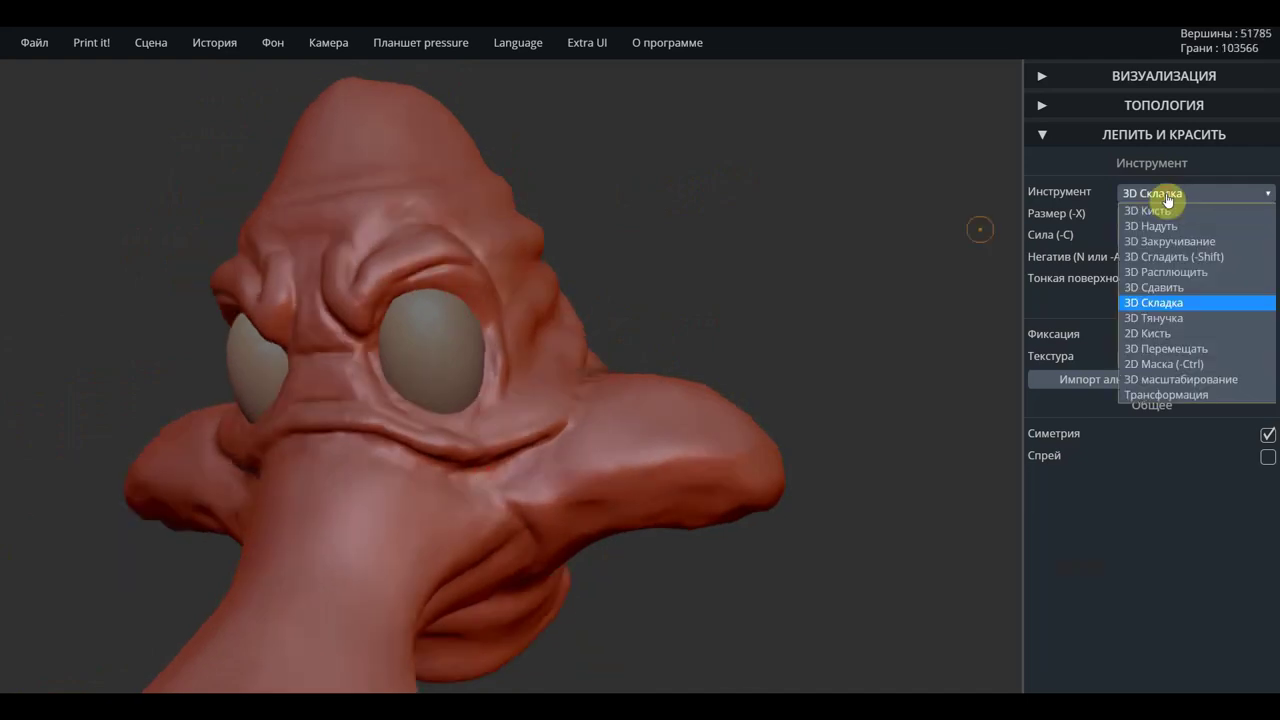
{"action": "left_click", "coordinate": [1154, 208]}
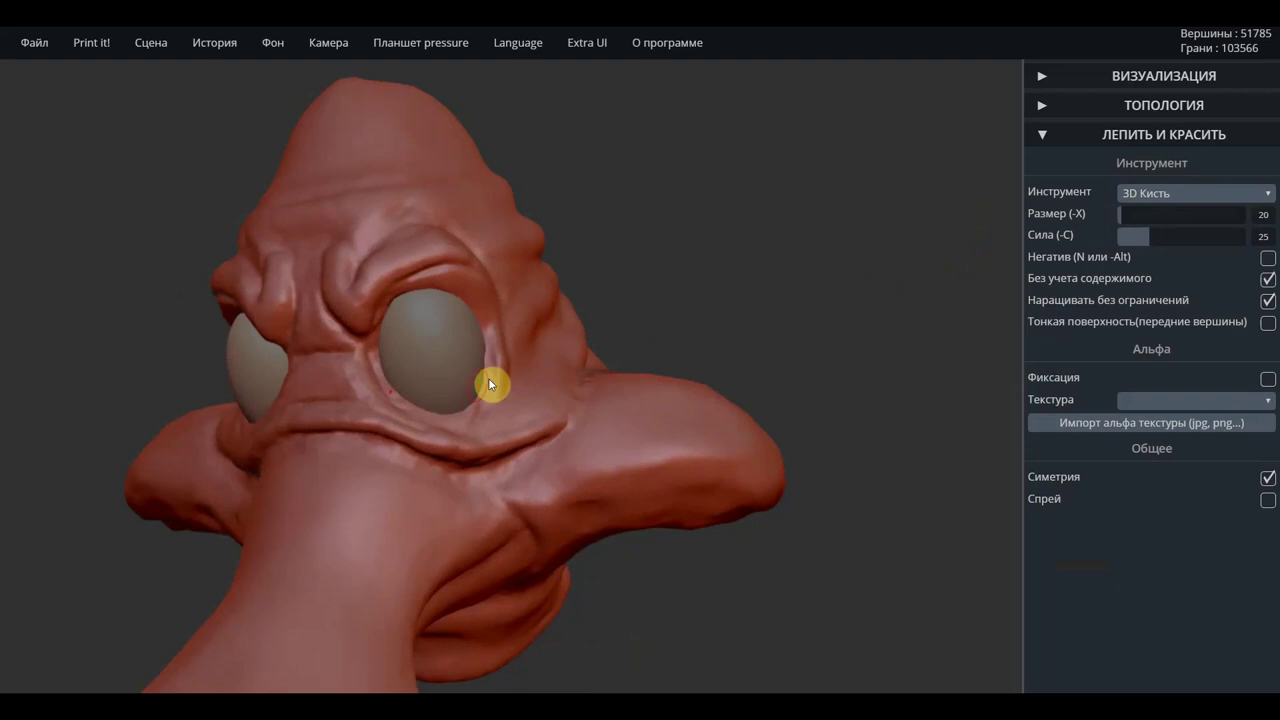
{"action": "left_click_drag", "start_coordinate": [454, 288], "coordinate": [491, 329]}
{"action": "mouse_move", "coordinate": [449, 286]}
{"action": "left_mouse_down"}
{"action": "mouse_move", "coordinate": [466, 328]}
{"action": "mouse_move", "coordinate": [491, 306]}
{"action": "mouse_move", "coordinate": [460, 265]}
{"action": "mouse_move", "coordinate": [371, 291]}
{"action": "left_mouse_up"}
Raise the brow, nose-bridge ridge, lower eye edge and cheek, and define the mouth line
{"action": "mouse_move", "coordinate": [420, 251]}
{"action": "left_mouse_down"}
{"action": "mouse_move", "coordinate": [370, 302]}
{"action": "mouse_move", "coordinate": [370, 338]}
{"action": "mouse_move", "coordinate": [322, 299]}
{"action": "mouse_move", "coordinate": [343, 363]}
{"action": "left_mouse_up"}
{"action": "mouse_move", "coordinate": [323, 309]}
{"action": "left_mouse_down"}
{"action": "mouse_move", "coordinate": [308, 334]}
{"action": "mouse_move", "coordinate": [351, 371]}
{"action": "left_mouse_up"}
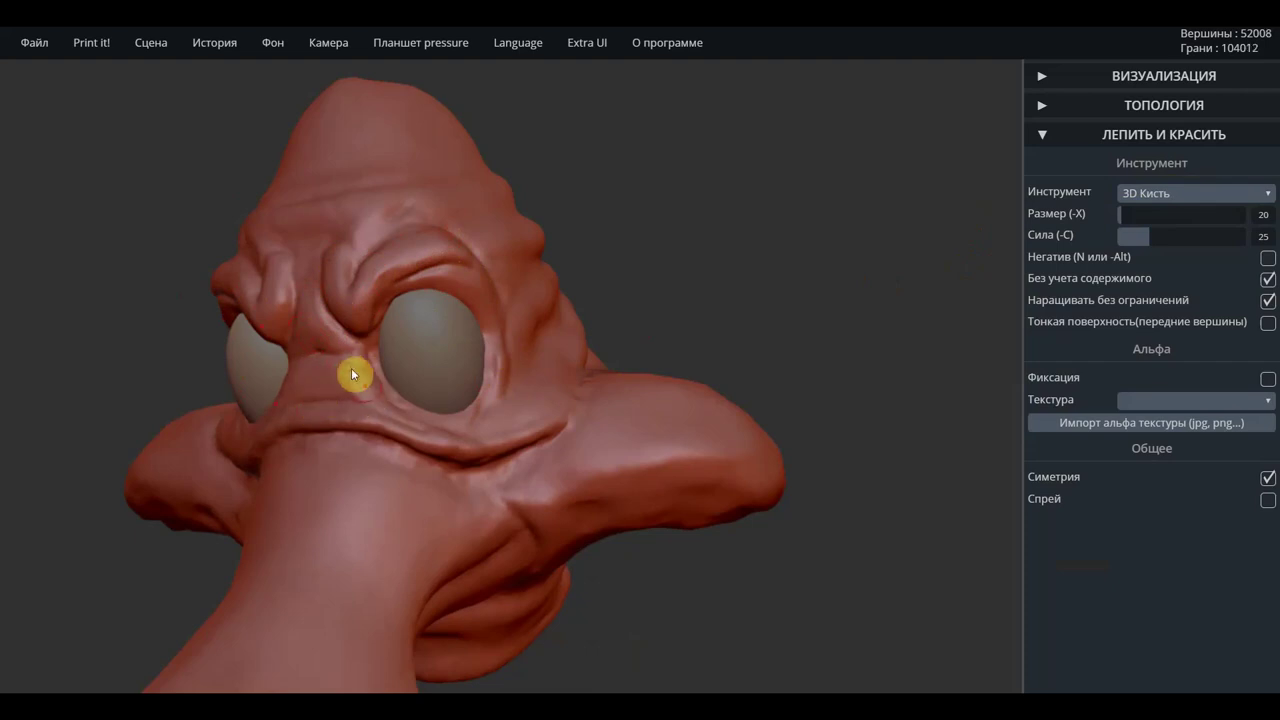
{"action": "mouse_move", "coordinate": [476, 316]}
{"action": "left_mouse_down"}
{"action": "mouse_move", "coordinate": [503, 403]}
{"action": "mouse_move", "coordinate": [486, 329]}
{"action": "mouse_move", "coordinate": [467, 438]}
{"action": "mouse_move", "coordinate": [491, 420]}
{"action": "mouse_move", "coordinate": [491, 391]}
{"action": "mouse_move", "coordinate": [460, 426]}
{"action": "mouse_move", "coordinate": [391, 402]}
{"action": "mouse_move", "coordinate": [493, 433]}
{"action": "mouse_move", "coordinate": [516, 385]}
{"action": "mouse_move", "coordinate": [491, 426]}
{"action": "mouse_move", "coordinate": [491, 386]}
{"action": "mouse_move", "coordinate": [449, 423]}
{"action": "mouse_move", "coordinate": [469, 397]}
{"action": "left_mouse_up"}
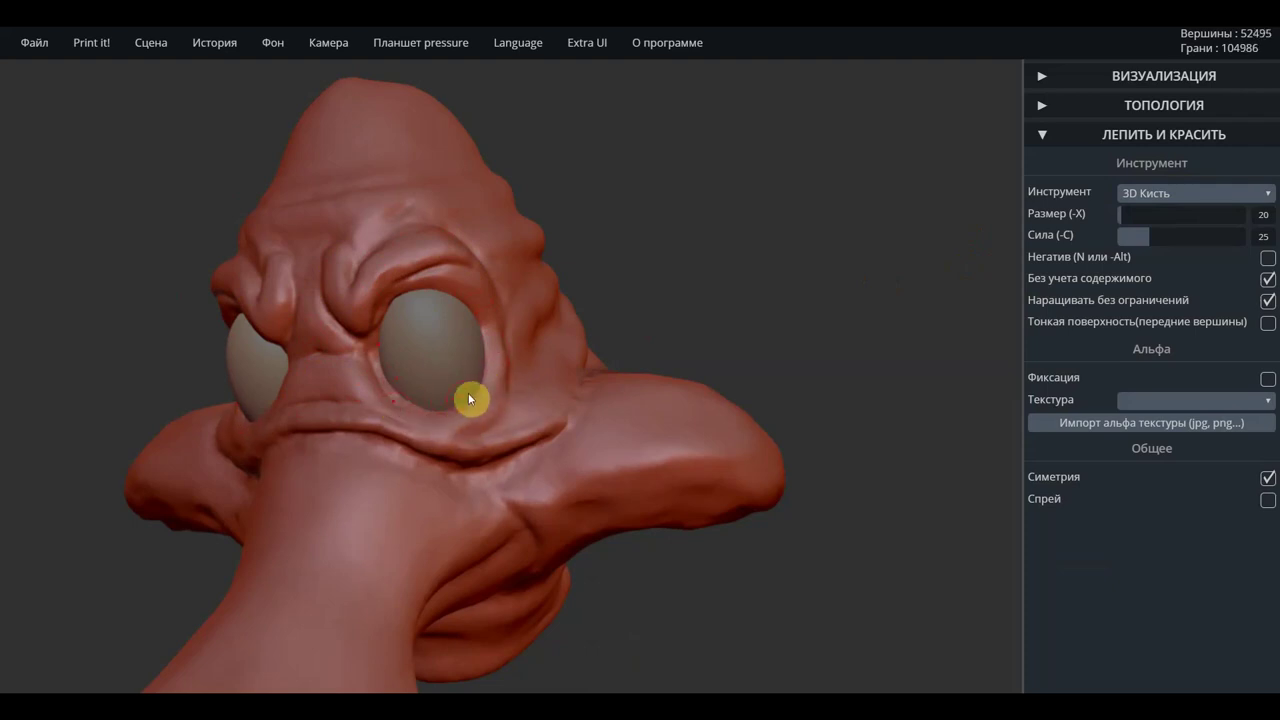
{"action": "mouse_move", "coordinate": [575, 366]}
{"action": "left_mouse_down"}
{"action": "mouse_move", "coordinate": [563, 429]}
{"action": "mouse_move", "coordinate": [583, 360]}
{"action": "mouse_move", "coordinate": [575, 378]}
{"action": "left_mouse_up"}
{"action": "mouse_move", "coordinate": [563, 423]}
{"action": "left_mouse_down"}
{"action": "mouse_move", "coordinate": [571, 391]}
{"action": "mouse_move", "coordinate": [523, 434]}
{"action": "left_mouse_up"}
{"action": "mouse_move", "coordinate": [414, 440]}
{"action": "left_mouse_down"}
{"action": "mouse_move", "coordinate": [314, 443]}
{"action": "mouse_move", "coordinate": [417, 484]}
{"action": "mouse_move", "coordinate": [398, 461]}
{"action": "mouse_move", "coordinate": [434, 493]}
{"action": "mouse_move", "coordinate": [514, 523]}
{"action": "mouse_move", "coordinate": [503, 521]}
{"action": "left_mouse_up"}
{"action": "scroll", "coordinate": [608, 514], "scroll_direction": "down", "scroll_amount": 3}
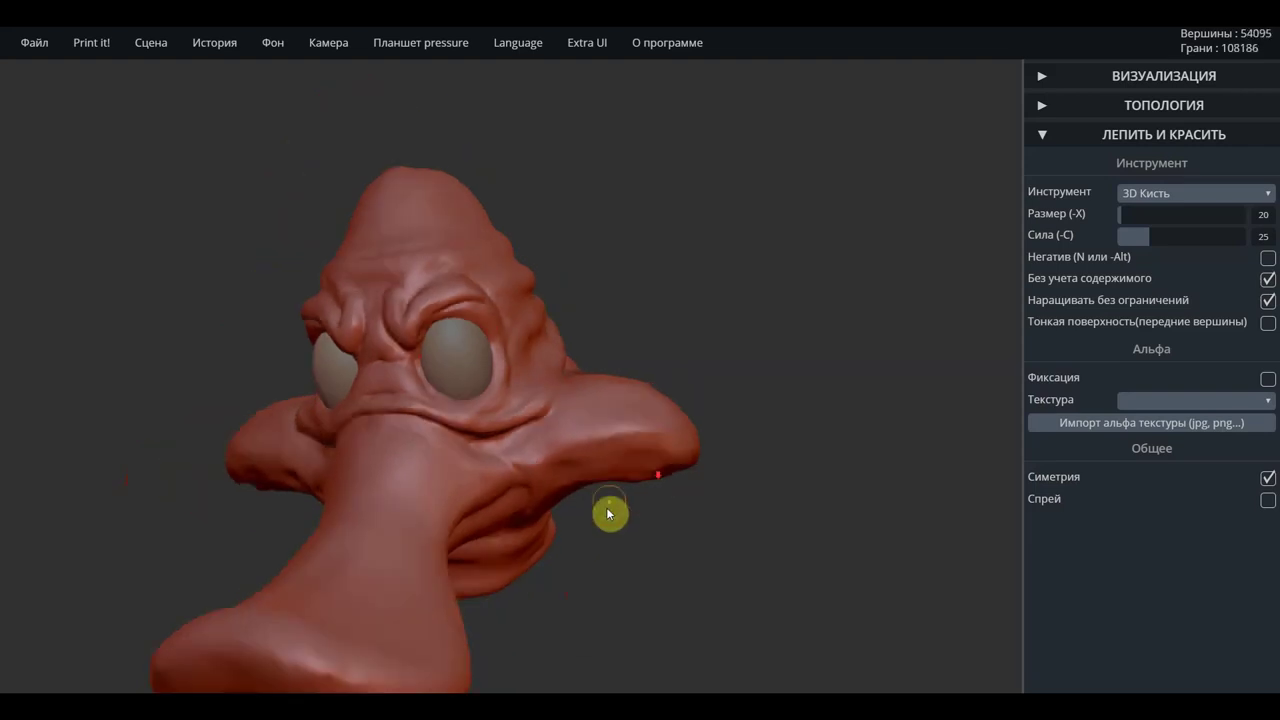
Shift-smooth the head's pointed top to round it off
{"action": "scroll", "coordinate": [594, 534], "scroll_direction": "down", "scroll_amount": 2}
{"action": "right_click_drag", "start_coordinate": [594, 534], "coordinate": [723, 471]}
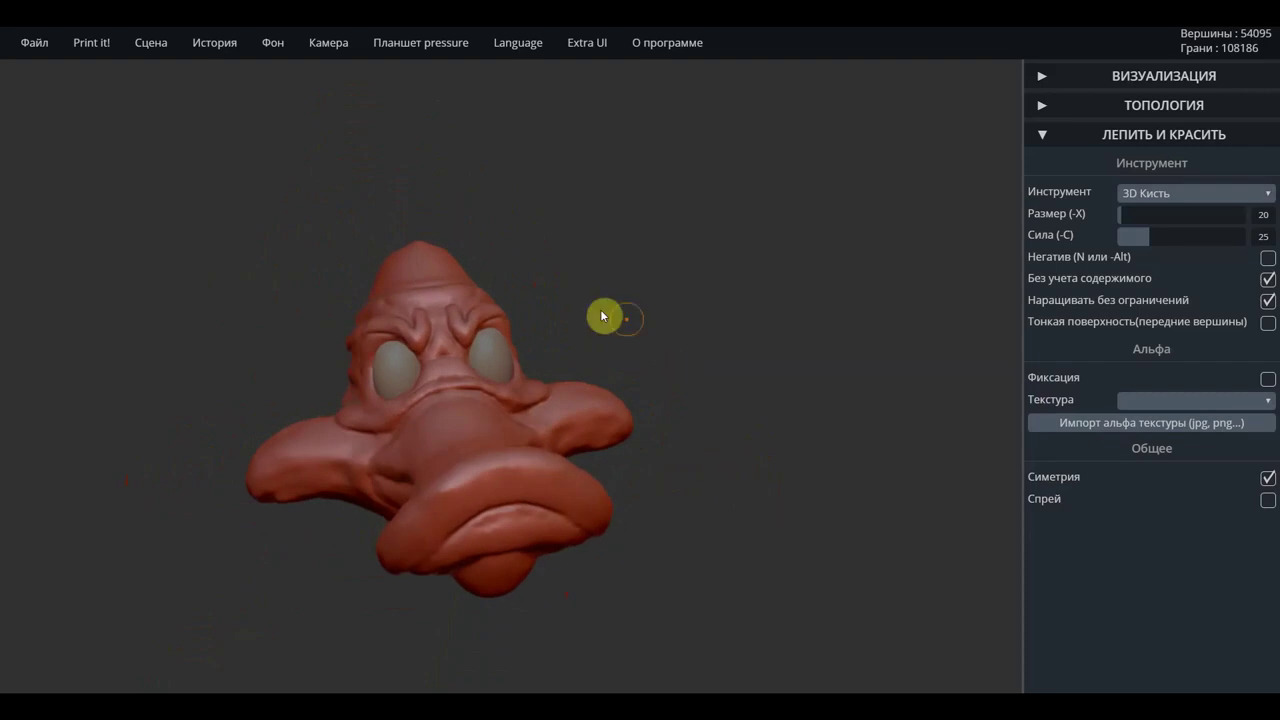
{"action": "scroll", "coordinate": [591, 309], "scroll_direction": "up", "scroll_amount": 3}
{"action": "scroll", "coordinate": [623, 260], "scroll_direction": "down", "scroll_amount": 3}
{"action": "mouse_move", "coordinate": [711, 306]}
{"action": "right_mouse_down"}
{"action": "mouse_move", "coordinate": [549, 420]}
{"action": "mouse_move", "coordinate": [333, 444]}
{"action": "right_mouse_up"}
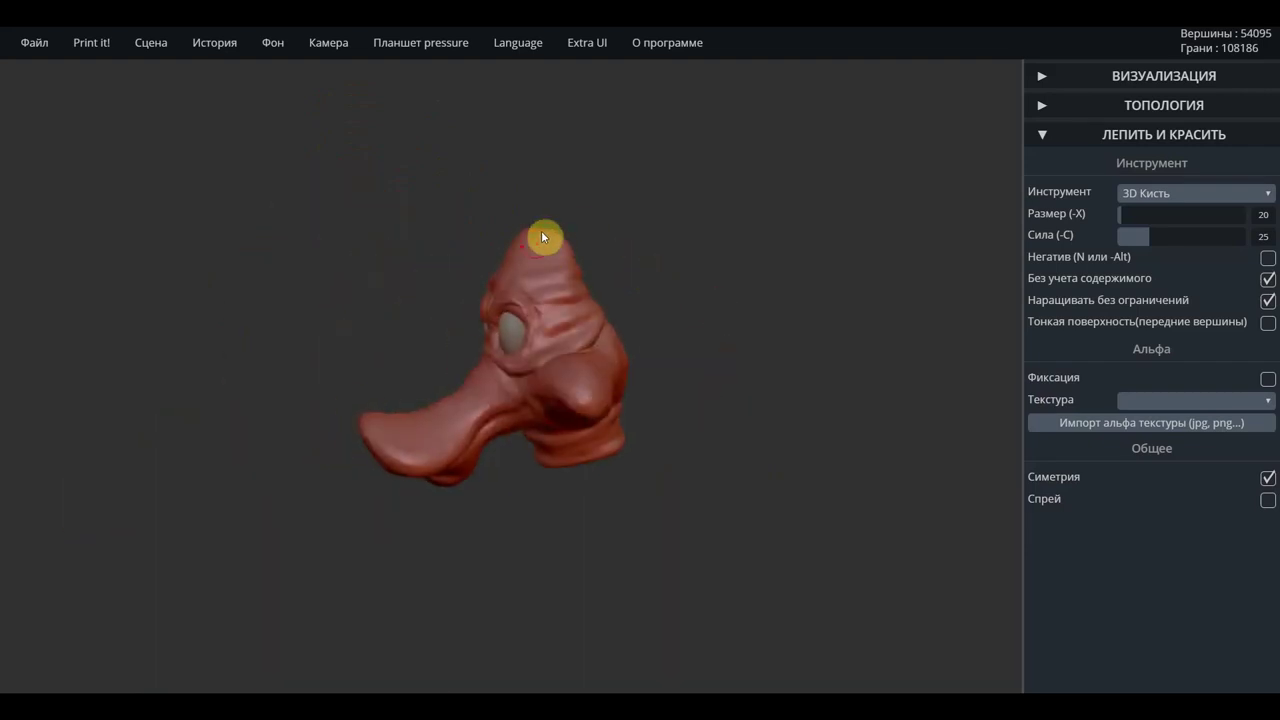
{"action": "key", "text": "shift"}
{"action": "left_click_drag", "start_coordinate": [534, 236], "coordinate": [574, 240], "text": "shift"}
Orbit beneath the head and build up the neck from below
{"action": "middle_click_drag", "start_coordinate": [631, 283], "coordinate": [644, 284]}
{"action": "left_click_drag", "start_coordinate": [658, 428], "coordinate": [894, 409]}
{"action": "scroll", "coordinate": [674, 391], "scroll_direction": "up", "scroll_amount": 3}
{"action": "scroll", "coordinate": [676, 420], "scroll_direction": "up", "scroll_amount": 3}
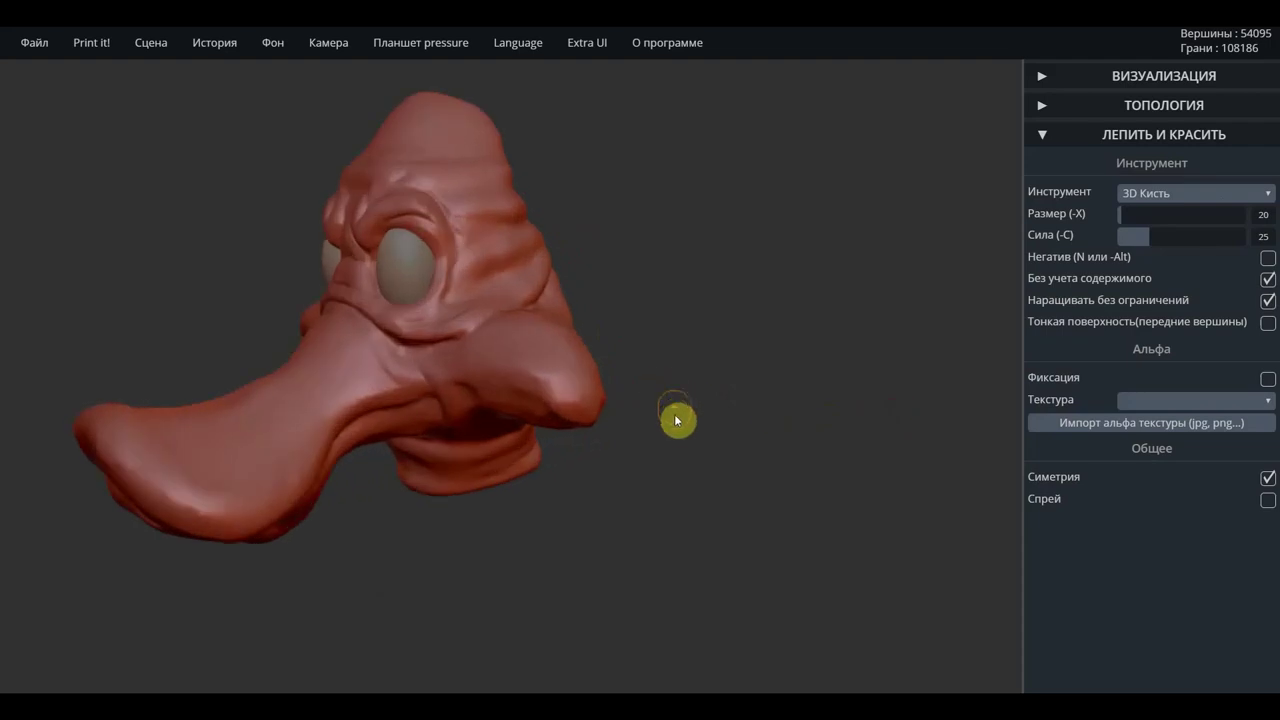
{"action": "mouse_move", "coordinate": [683, 434]}
{"action": "left_mouse_down"}
{"action": "mouse_move", "coordinate": [674, 531]}
{"action": "mouse_move", "coordinate": [666, 522]}
{"action": "left_mouse_up"}
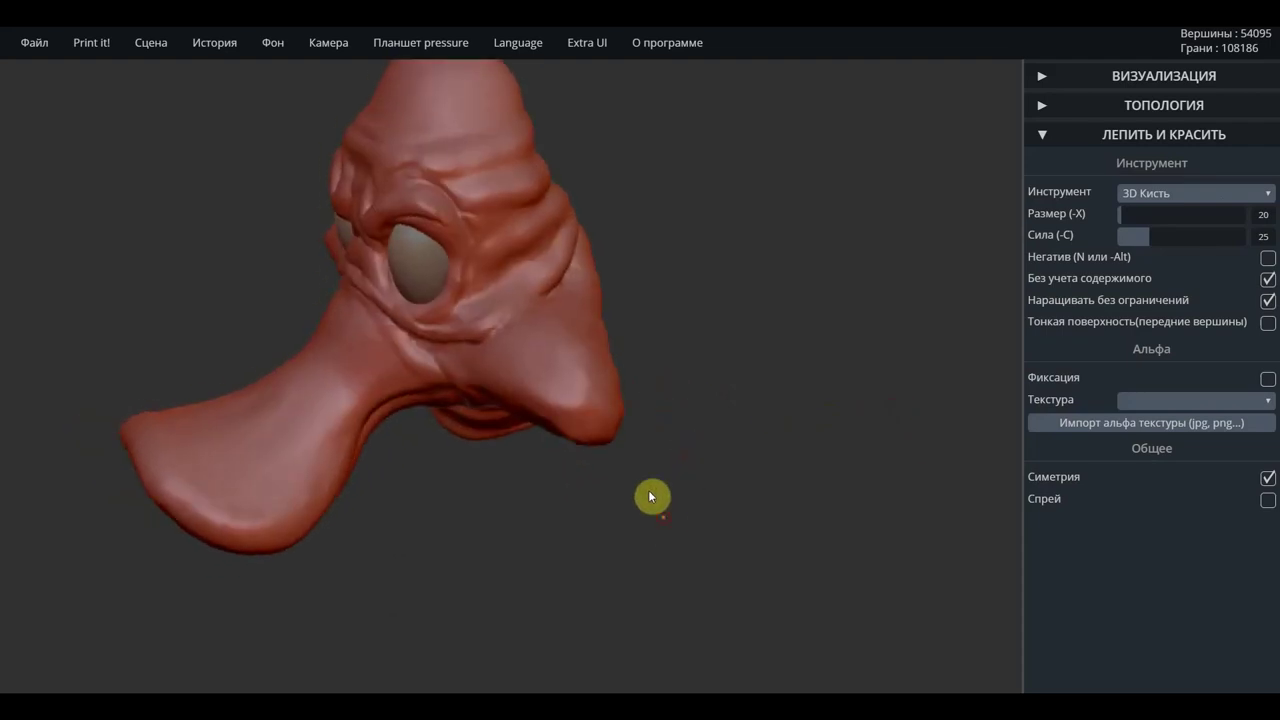
{"action": "mouse_move", "coordinate": [706, 400]}
{"action": "left_mouse_down"}
{"action": "mouse_move", "coordinate": [837, 480]}
{"action": "mouse_move", "coordinate": [788, 516]}
{"action": "left_mouse_up"}
{"action": "scroll", "coordinate": [786, 512], "scroll_direction": "down", "scroll_amount": 2}
{"action": "scroll", "coordinate": [752, 476], "scroll_direction": "down", "scroll_amount": 3}
{"action": "scroll", "coordinate": [737, 460], "scroll_direction": "down", "scroll_amount": 2}
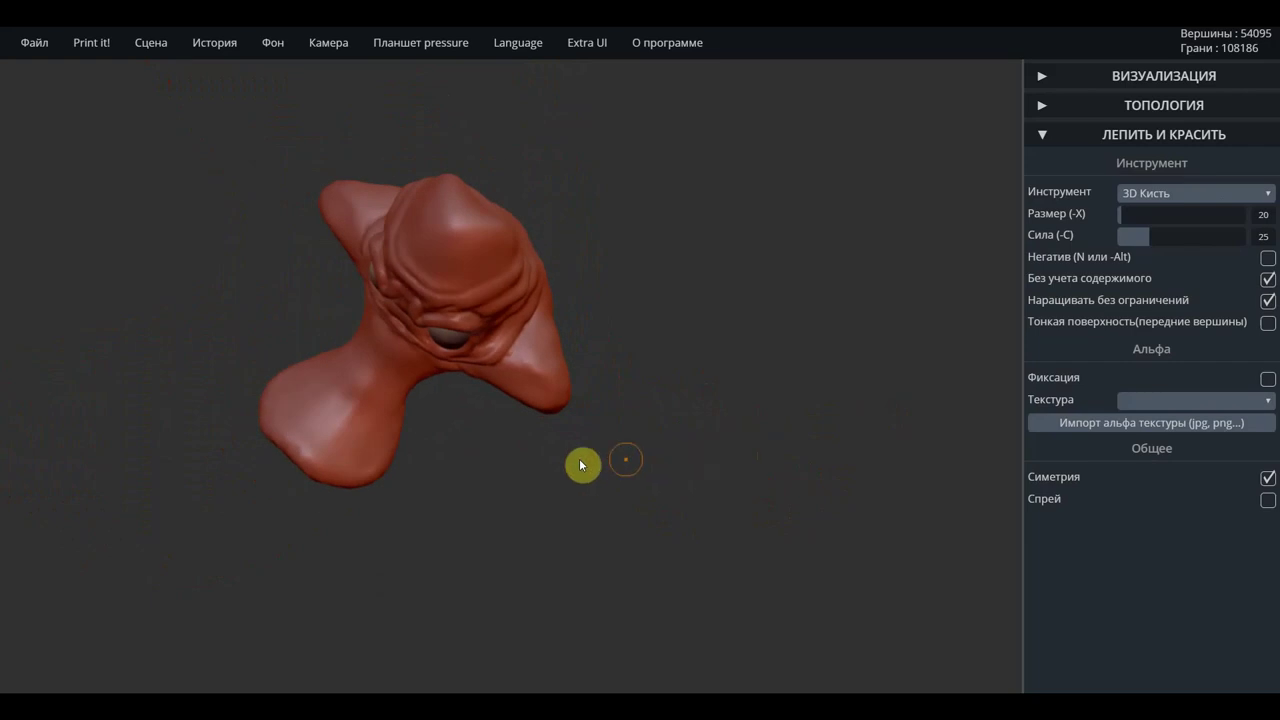
{"action": "scroll", "coordinate": [272, 426], "scroll_direction": "up", "scroll_amount": 3}
{"action": "mouse_move", "coordinate": [278, 426]}
{"action": "left_mouse_down"}
{"action": "mouse_move", "coordinate": [331, 466]}
{"action": "mouse_move", "coordinate": [292, 448]}
{"action": "mouse_move", "coordinate": [297, 457]}
{"action": "mouse_move", "coordinate": [451, 531]}
{"action": "mouse_move", "coordinate": [366, 516]}
{"action": "mouse_move", "coordinate": [516, 506]}
{"action": "left_mouse_up"}
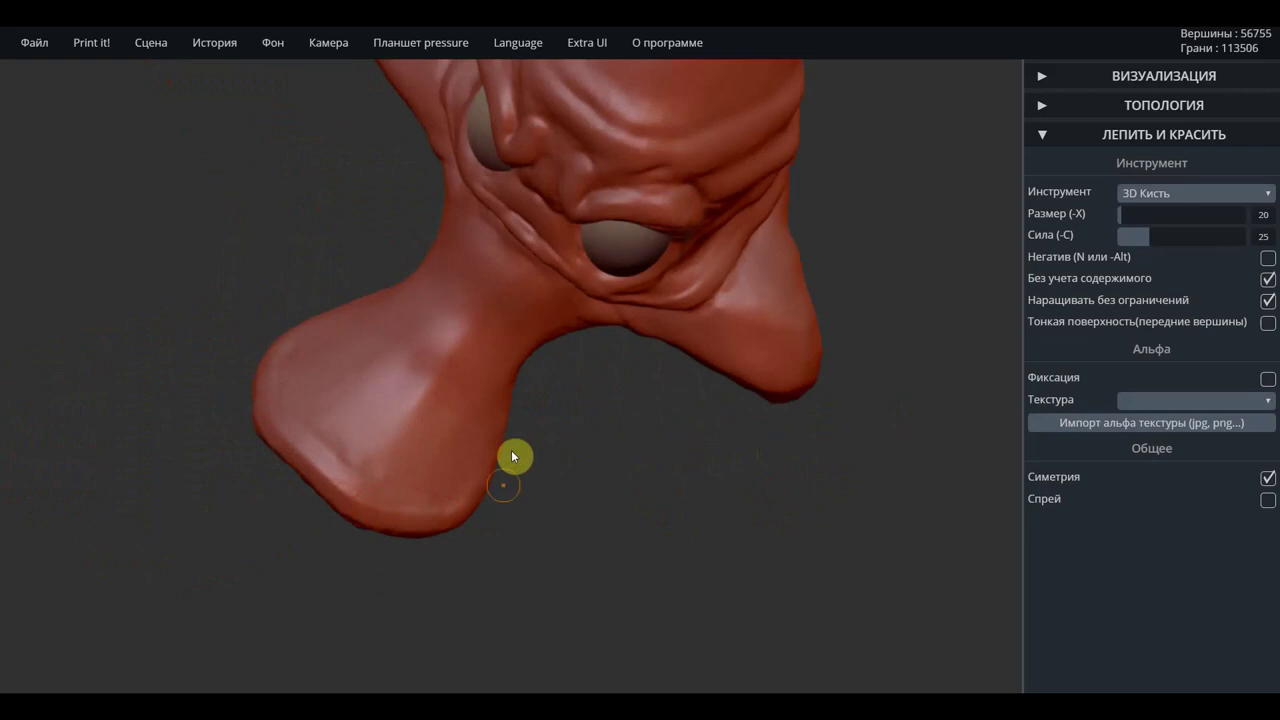
Add small bumps to the neck and build up the mouth corner
{"action": "left_click", "coordinate": [487, 241]}
{"action": "left_click", "coordinate": [483, 236]}
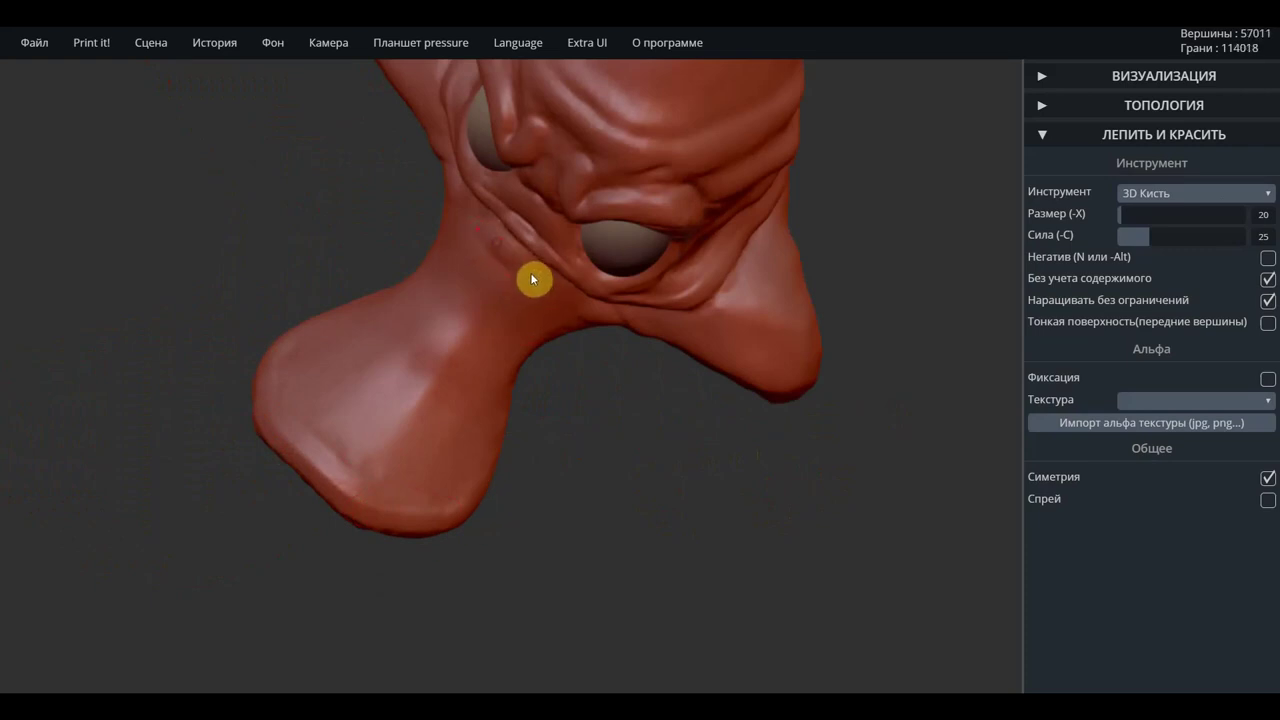
{"action": "mouse_move", "coordinate": [476, 252]}
{"action": "left_mouse_down"}
{"action": "mouse_move", "coordinate": [506, 280]}
{"action": "mouse_move", "coordinate": [451, 303]}
{"action": "mouse_move", "coordinate": [444, 325]}
{"action": "mouse_move", "coordinate": [456, 331]}
{"action": "mouse_move", "coordinate": [430, 340]}
{"action": "left_mouse_up"}
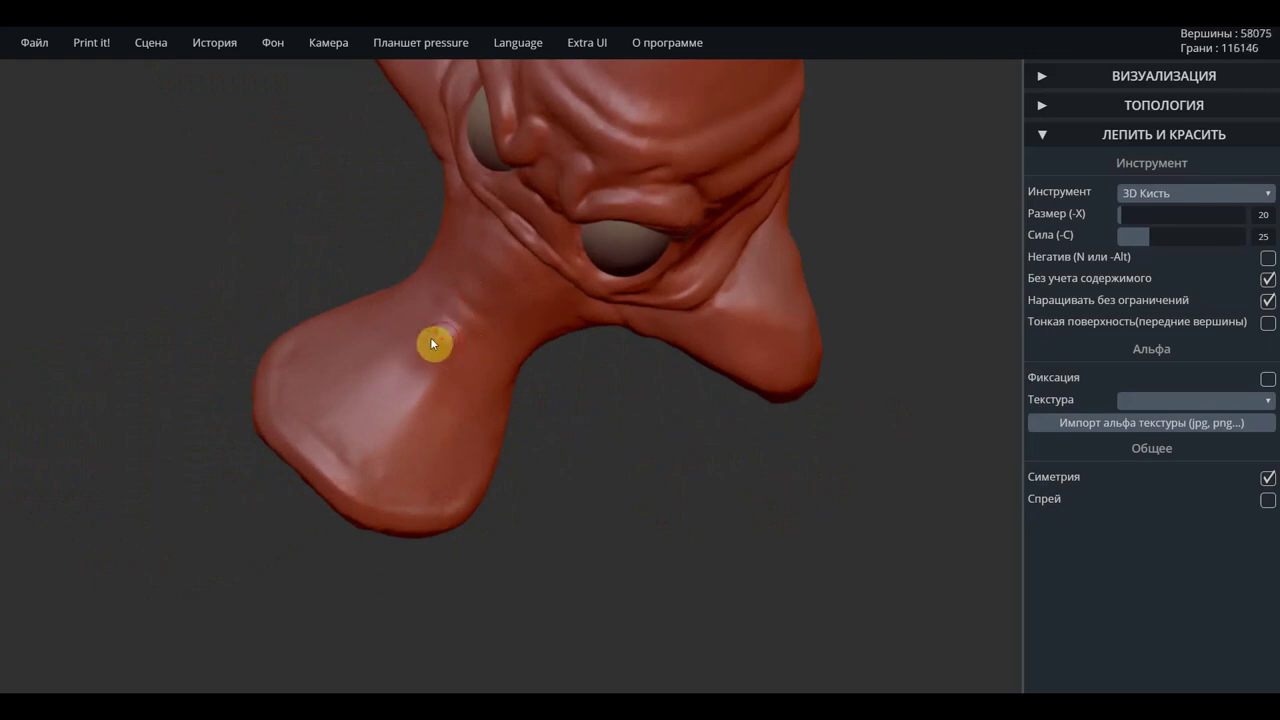
{"action": "mouse_move", "coordinate": [651, 431]}
{"action": "left_mouse_down"}
{"action": "mouse_move", "coordinate": [623, 357]}
{"action": "mouse_move", "coordinate": [644, 357]}
{"action": "left_mouse_up"}
{"action": "right_click_drag", "start_coordinate": [643, 357], "coordinate": [637, 363]}
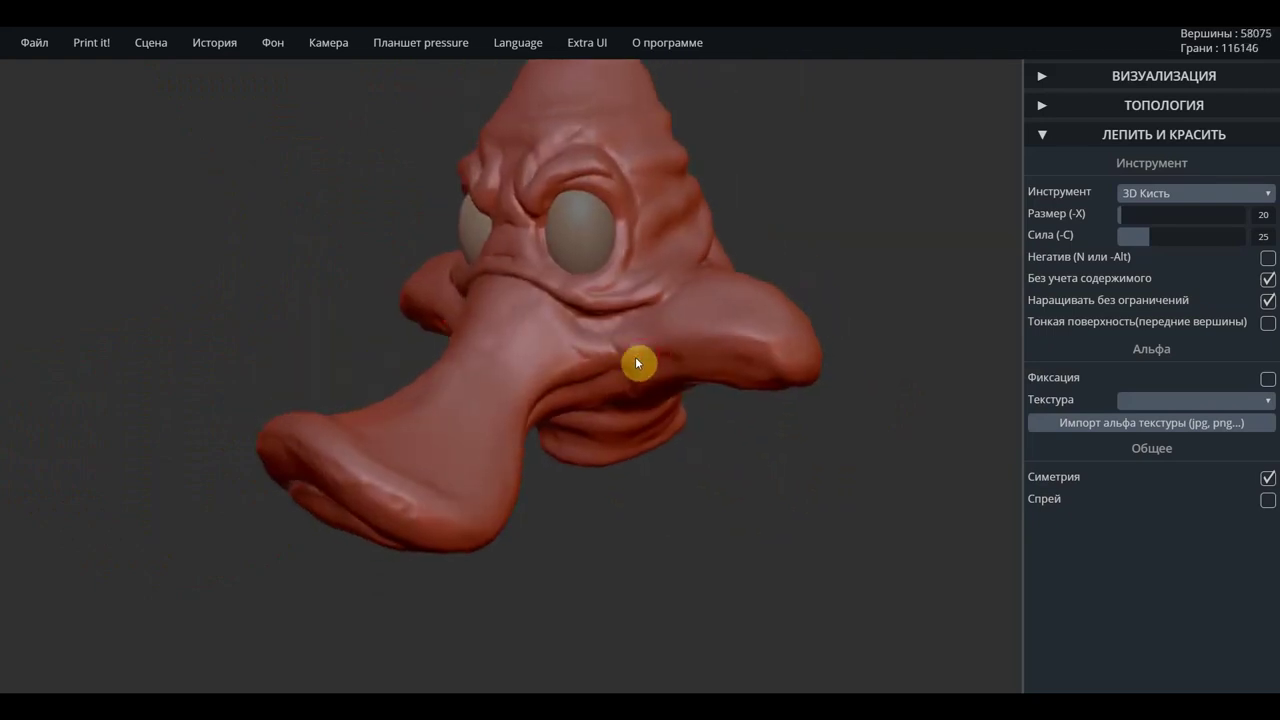
{"action": "mouse_move", "coordinate": [597, 357]}
{"action": "left_mouse_down"}
{"action": "mouse_move", "coordinate": [543, 394]}
{"action": "mouse_move", "coordinate": [605, 360]}
{"action": "mouse_move", "coordinate": [623, 391]}
{"action": "mouse_move", "coordinate": [634, 375]}
{"action": "mouse_move", "coordinate": [597, 360]}
{"action": "left_mouse_up"}
{"action": "left_click_drag", "start_coordinate": [640, 371], "coordinate": [622, 333]}
Touch up the cheek below the eye and Shift-smooth the cheek flap tip
{"action": "mouse_move", "coordinate": [571, 343]}
{"action": "left_mouse_down"}
{"action": "mouse_move", "coordinate": [563, 367]}
{"action": "mouse_move", "coordinate": [607, 353]}
{"action": "mouse_move", "coordinate": [552, 386]}
{"action": "left_mouse_up"}
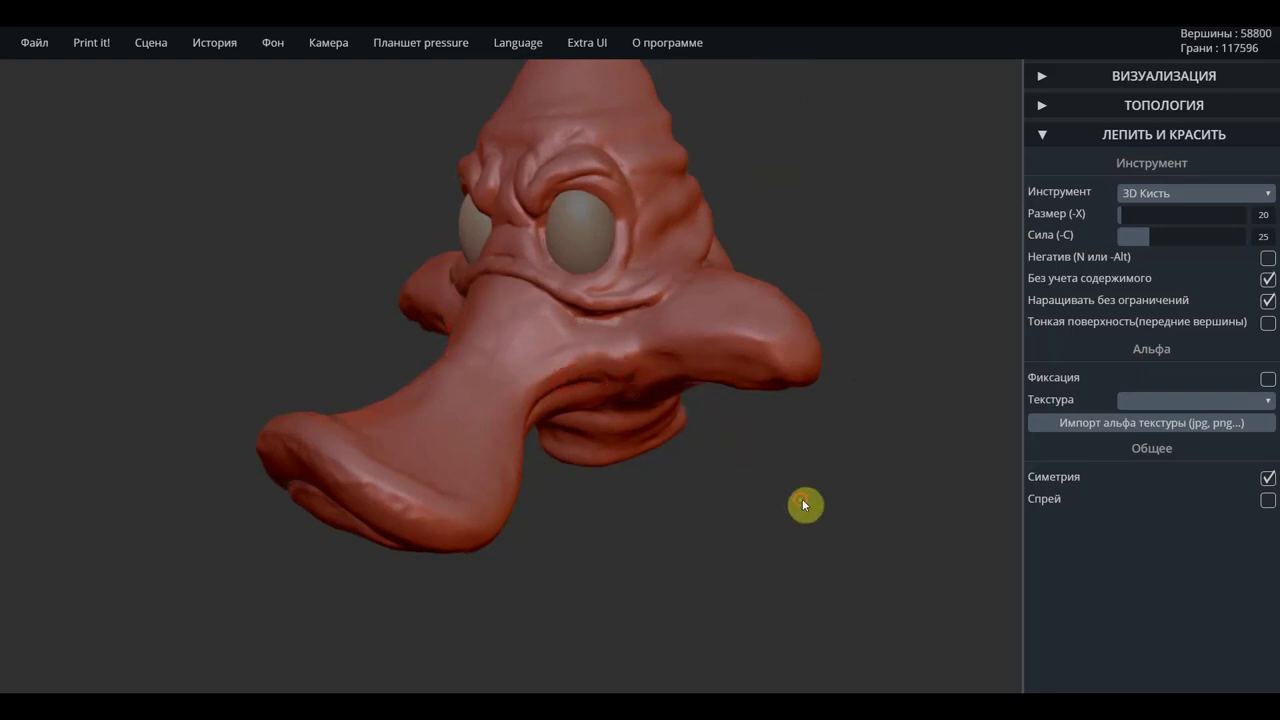
{"action": "left_click_drag", "start_coordinate": [806, 506], "coordinate": [1020, 471]}
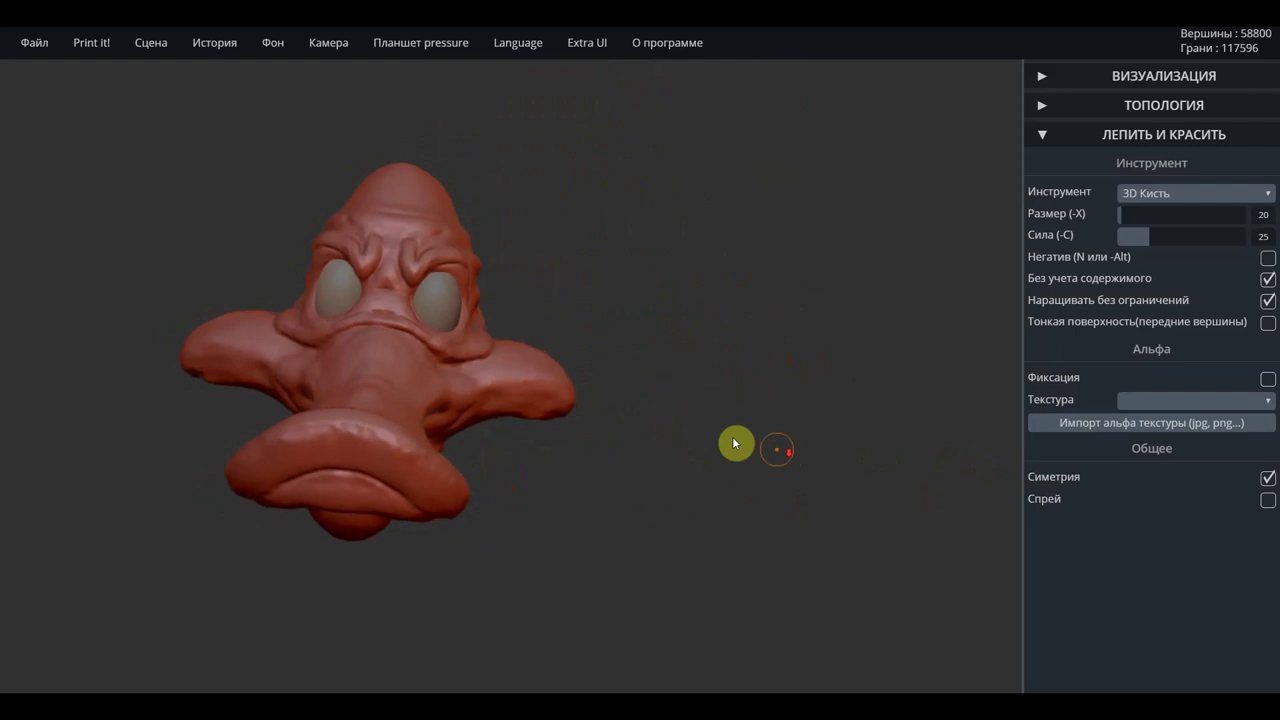
{"action": "scroll", "coordinate": [566, 366], "scroll_direction": "up", "scroll_amount": 3}
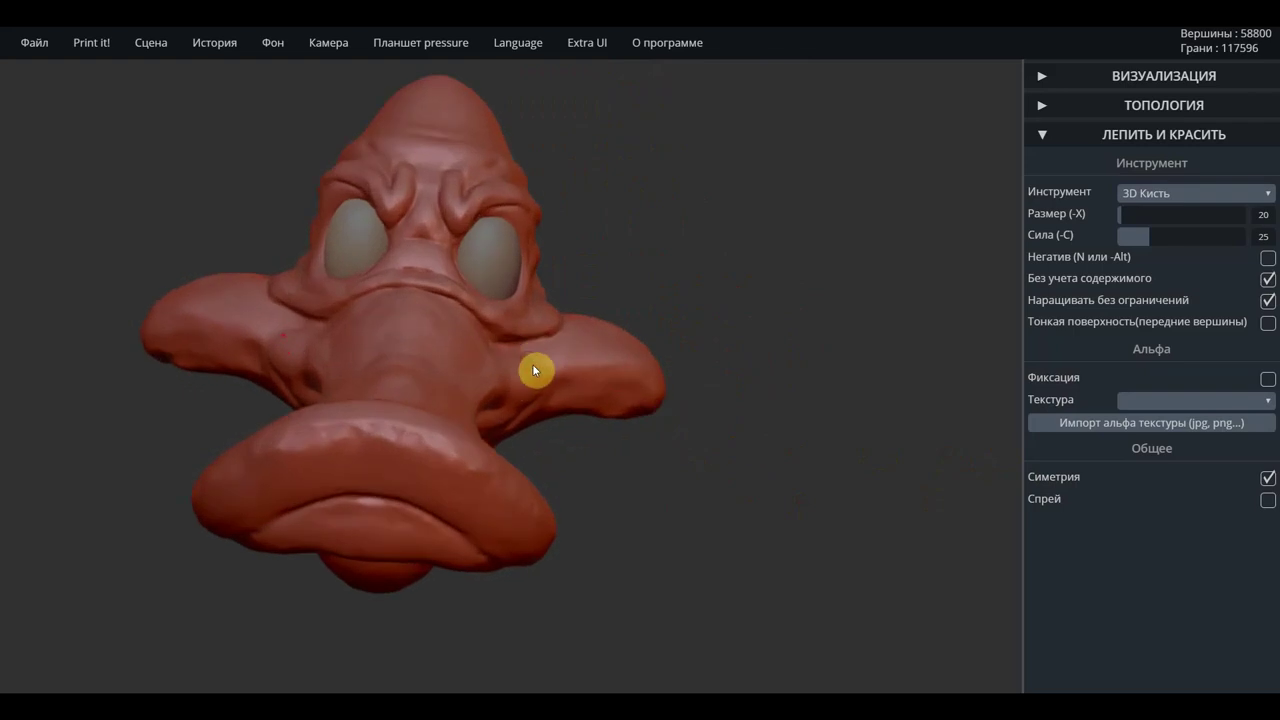
{"action": "key", "text": "shift"}
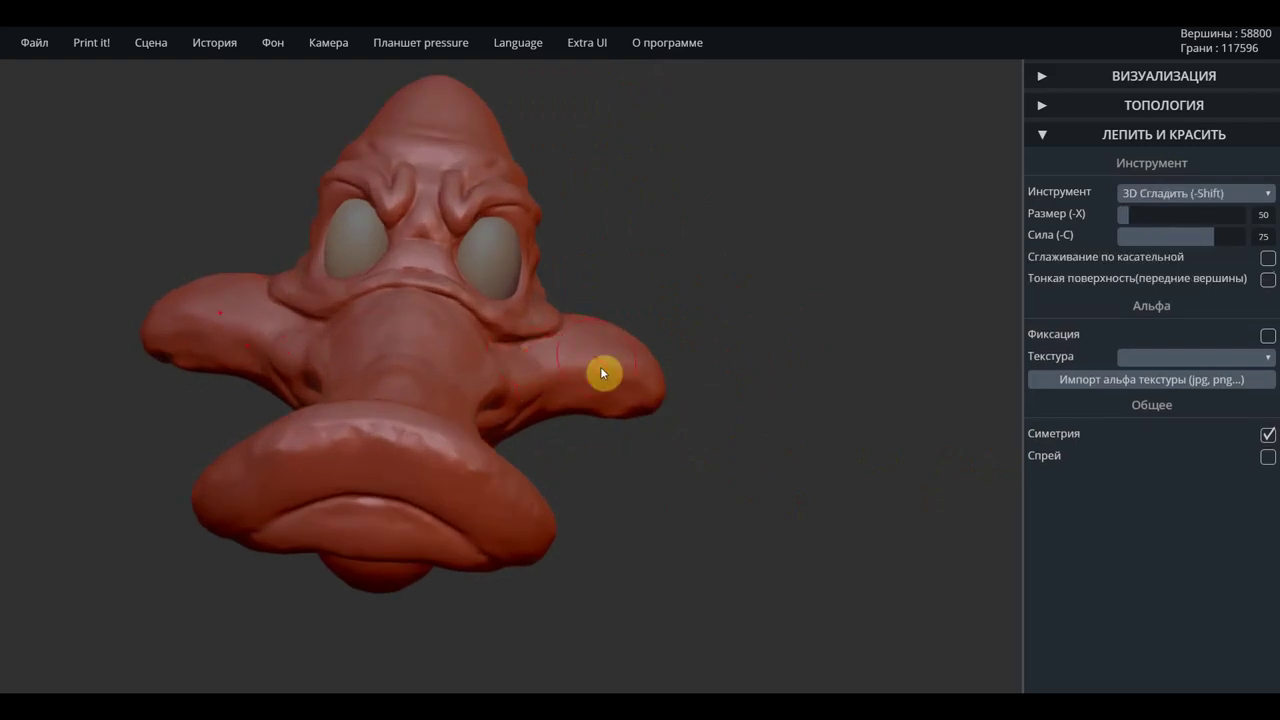
{"action": "left_click_drag", "start_coordinate": [629, 366], "coordinate": [656, 377]}
Build up the nose surface and add volume to the nose tip
{"action": "mouse_move", "coordinate": [746, 457]}
{"action": "left_mouse_down"}
{"action": "mouse_move", "coordinate": [546, 451]}
{"action": "mouse_move", "coordinate": [620, 460]}
{"action": "mouse_move", "coordinate": [812, 395]}
{"action": "left_mouse_up"}
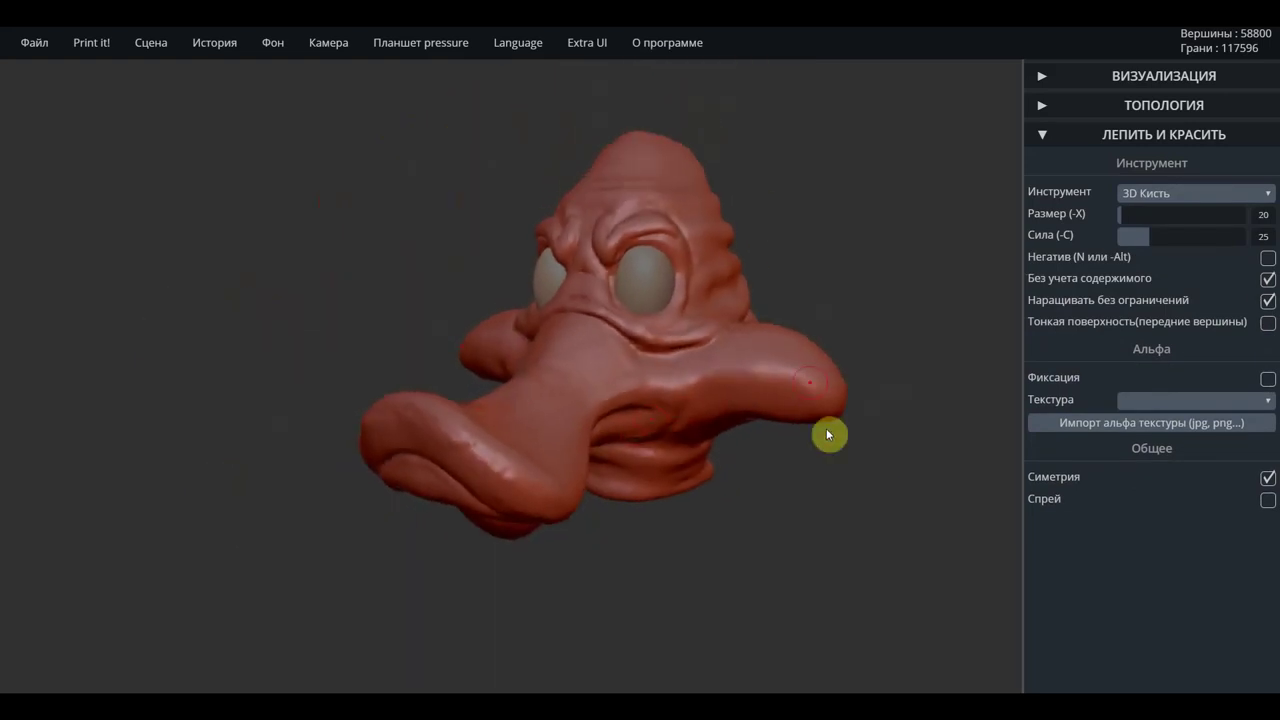
{"action": "mouse_move", "coordinate": [817, 452]}
{"action": "left_mouse_down"}
{"action": "mouse_move", "coordinate": [586, 470]}
{"action": "mouse_move", "coordinate": [563, 343]}
{"action": "left_mouse_up"}
{"action": "scroll", "coordinate": [571, 350], "scroll_direction": "up", "scroll_amount": 2}
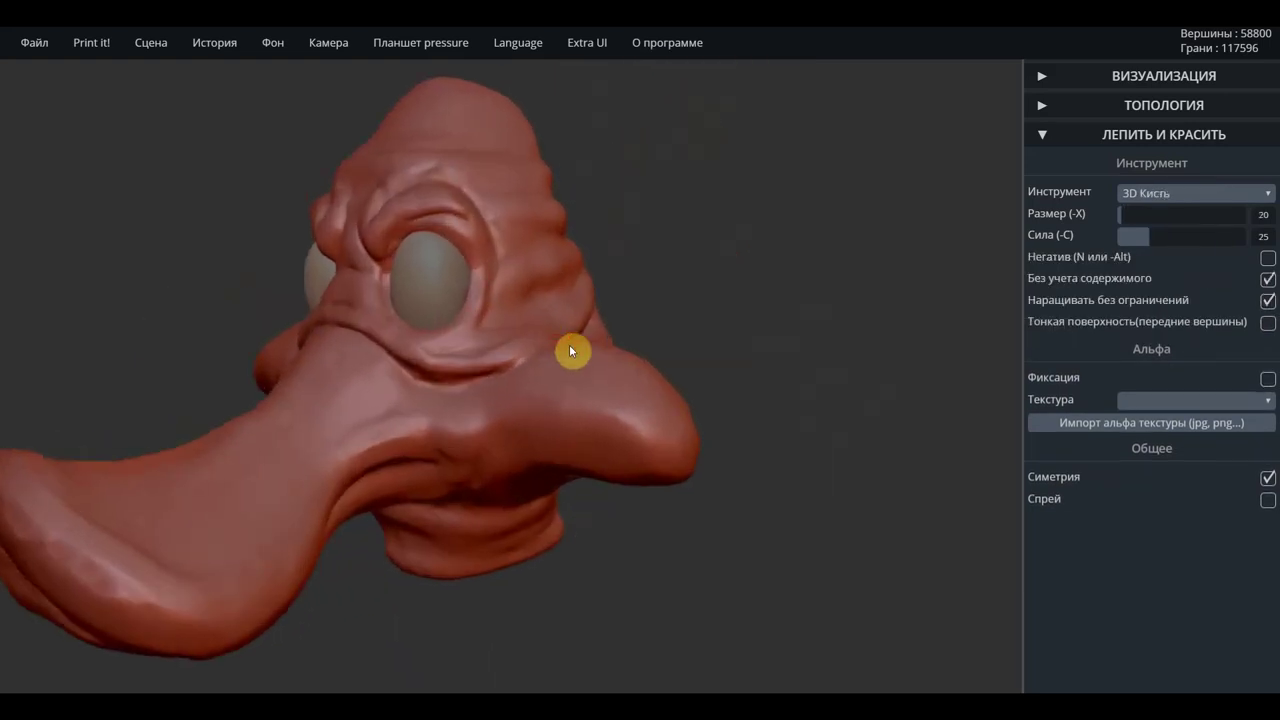
{"action": "mouse_move", "coordinate": [533, 417]}
{"action": "left_mouse_down"}
{"action": "mouse_move", "coordinate": [629, 377]}
{"action": "mouse_move", "coordinate": [569, 409]}
{"action": "left_mouse_up"}
{"action": "left_click_drag", "start_coordinate": [627, 378], "coordinate": [538, 416]}
{"action": "left_click_drag", "start_coordinate": [780, 340], "coordinate": [870, 338]}
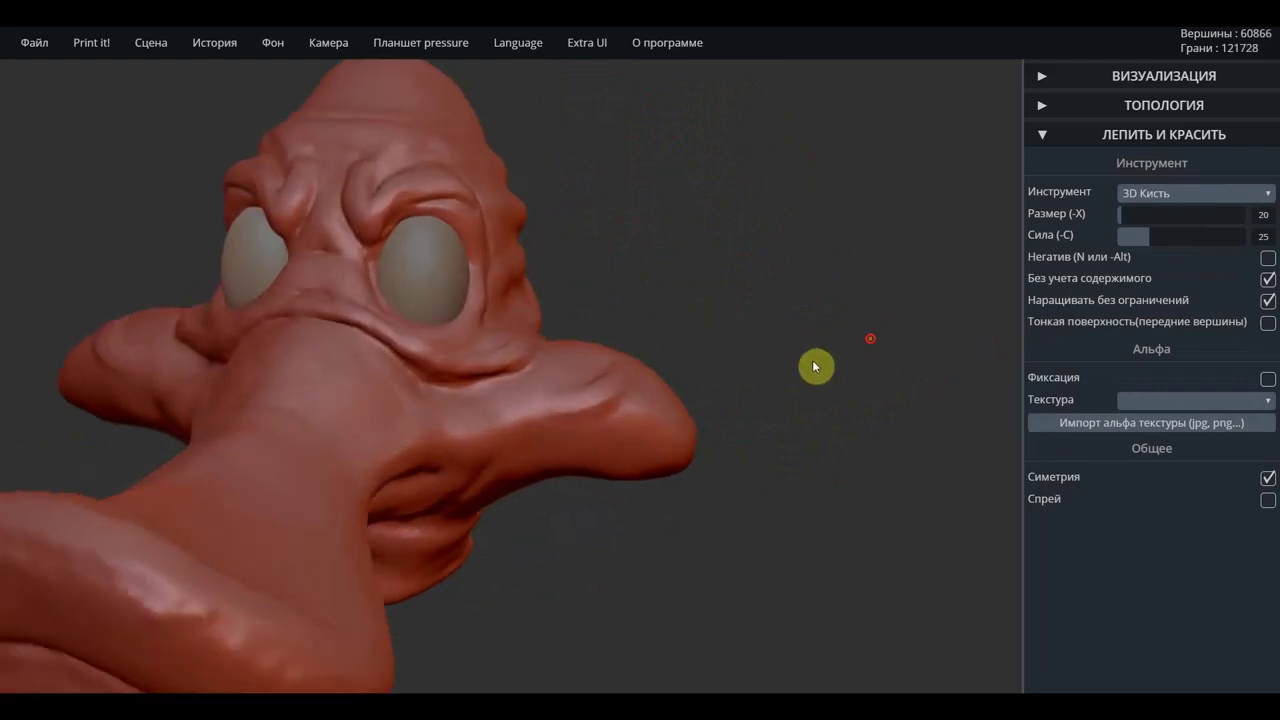
{"action": "mouse_move", "coordinate": [649, 383]}
{"action": "left_mouse_down"}
{"action": "mouse_move", "coordinate": [671, 430]}
{"action": "mouse_move", "coordinate": [718, 446]}
{"action": "left_mouse_up"}
{"action": "left_click_drag", "start_coordinate": [648, 420], "coordinate": [620, 419]}
{"action": "mouse_move", "coordinate": [833, 415]}
{"action": "left_mouse_down"}
{"action": "mouse_move", "coordinate": [576, 403]}
{"action": "mouse_move", "coordinate": [627, 421]}
{"action": "mouse_move", "coordinate": [575, 425]}
{"action": "mouse_move", "coordinate": [678, 440]}
{"action": "left_mouse_up"}
{"action": "mouse_move", "coordinate": [574, 417]}
{"action": "left_mouse_down"}
{"action": "mouse_move", "coordinate": [669, 426]}
{"action": "mouse_move", "coordinate": [587, 415]}
{"action": "mouse_move", "coordinate": [640, 421]}
{"action": "left_mouse_up"}
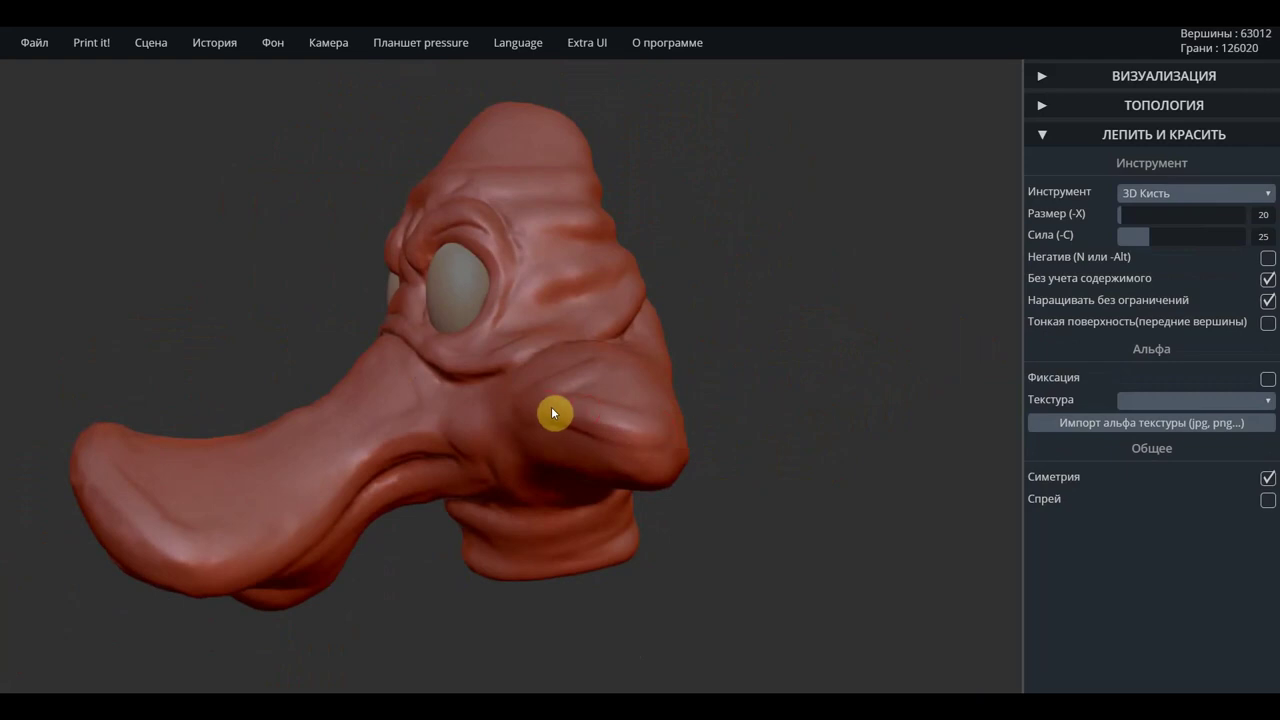
{"action": "mouse_move", "coordinate": [788, 380]}
{"action": "left_mouse_down"}
{"action": "mouse_move", "coordinate": [621, 441]}
{"action": "mouse_move", "coordinate": [603, 431]}
{"action": "mouse_move", "coordinate": [697, 449]}
{"action": "mouse_move", "coordinate": [571, 437]}
{"action": "mouse_move", "coordinate": [611, 452]}
{"action": "mouse_move", "coordinate": [586, 440]}
{"action": "mouse_move", "coordinate": [714, 431]}
{"action": "mouse_move", "coordinate": [586, 455]}
{"action": "mouse_move", "coordinate": [651, 478]}
{"action": "left_mouse_up"}
Fill out the underside of the snout and the side flap
{"action": "mouse_move", "coordinate": [557, 456]}
{"action": "left_mouse_down"}
{"action": "mouse_move", "coordinate": [726, 471]}
{"action": "mouse_move", "coordinate": [557, 457]}
{"action": "mouse_move", "coordinate": [648, 484]}
{"action": "left_mouse_up"}
{"action": "mouse_move", "coordinate": [647, 485]}
{"action": "right_mouse_down"}
{"action": "mouse_move", "coordinate": [908, 537]}
{"action": "mouse_move", "coordinate": [703, 451]}
{"action": "right_mouse_up"}
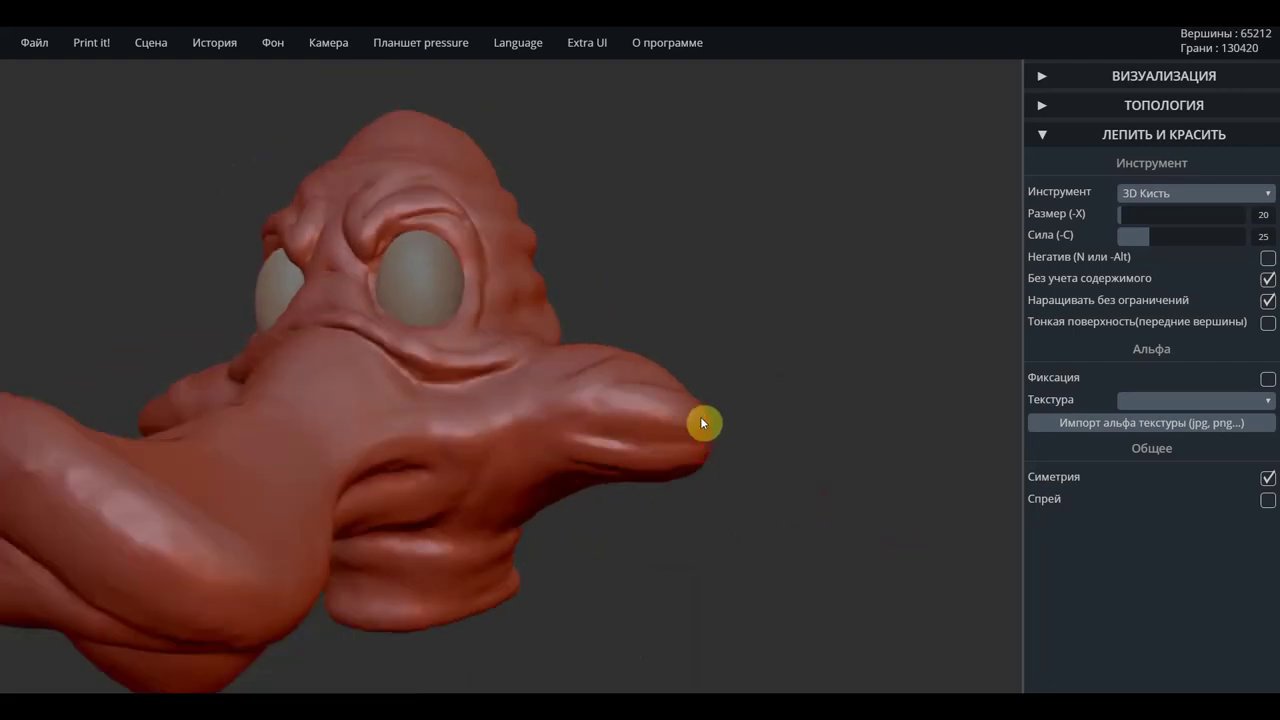
{"action": "right_click_drag", "start_coordinate": [866, 408], "coordinate": [643, 408]}
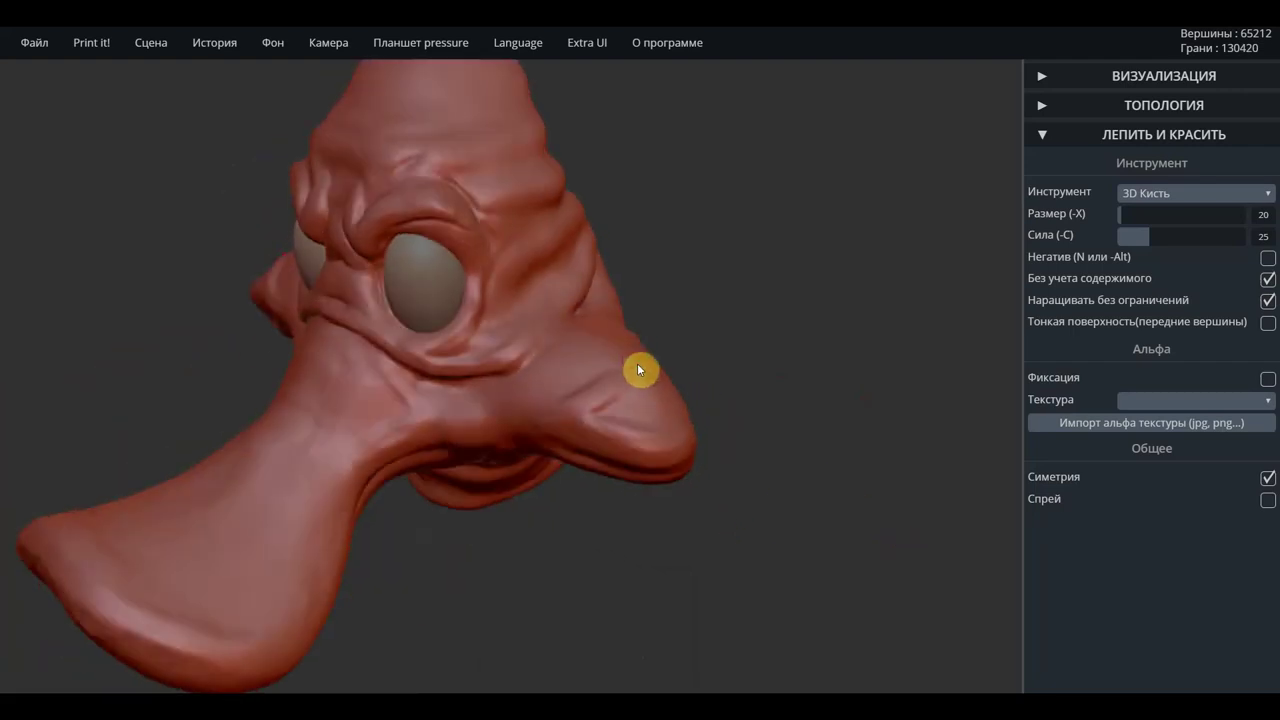
{"action": "mouse_move", "coordinate": [617, 400]}
{"action": "left_mouse_down"}
{"action": "mouse_move", "coordinate": [603, 411]}
{"action": "mouse_move", "coordinate": [628, 400]}
{"action": "mouse_move", "coordinate": [536, 416]}
{"action": "left_mouse_up"}
{"action": "mouse_move", "coordinate": [654, 409]}
{"action": "left_mouse_down"}
{"action": "mouse_move", "coordinate": [530, 385]}
{"action": "mouse_move", "coordinate": [586, 394]}
{"action": "mouse_move", "coordinate": [550, 370]}
{"action": "mouse_move", "coordinate": [649, 391]}
{"action": "mouse_move", "coordinate": [572, 418]}
{"action": "mouse_move", "coordinate": [638, 423]}
{"action": "left_mouse_up"}
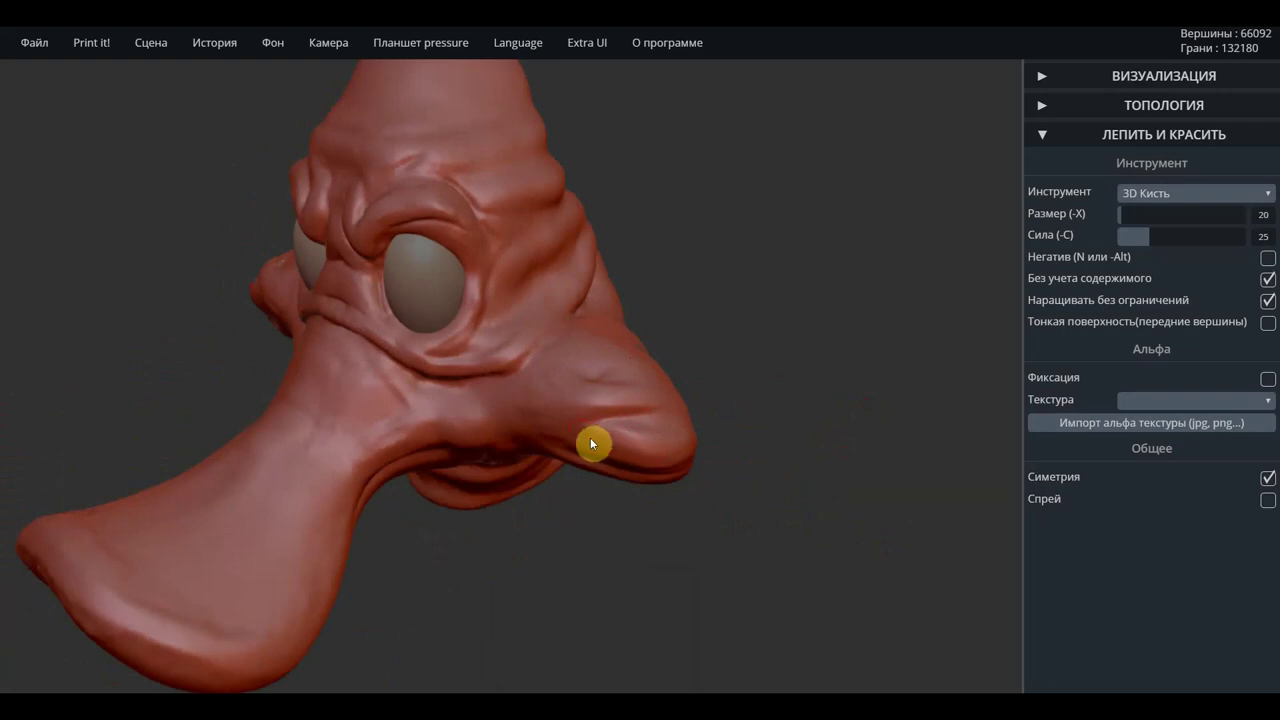
{"action": "mouse_move", "coordinate": [691, 457]}
{"action": "left_mouse_down"}
{"action": "mouse_move", "coordinate": [814, 374]}
{"action": "mouse_move", "coordinate": [893, 378]}
{"action": "mouse_move", "coordinate": [803, 391]}
{"action": "mouse_move", "coordinate": [811, 417]}
{"action": "mouse_move", "coordinate": [709, 477]}
{"action": "mouse_move", "coordinate": [673, 449]}
{"action": "mouse_move", "coordinate": [549, 457]}
{"action": "left_mouse_up"}
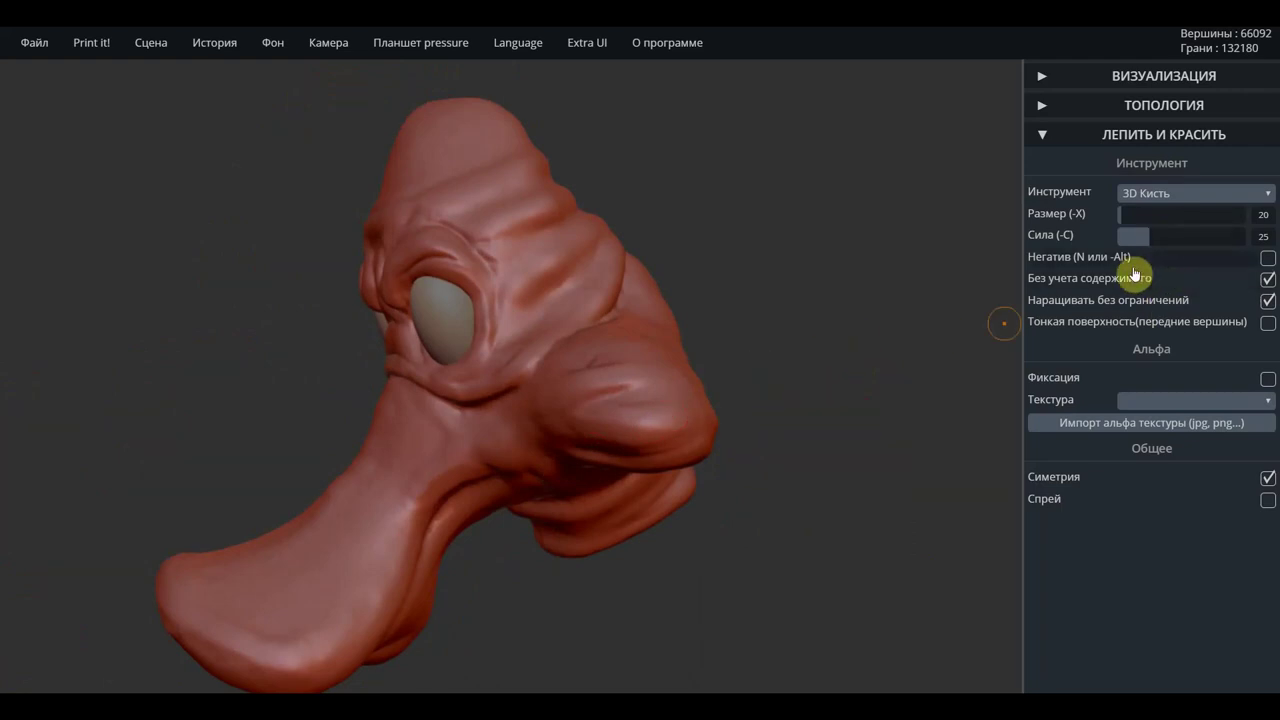
Select 3D Тянучка and set Размер to 67
{"action": "left_click", "coordinate": [1177, 195]}
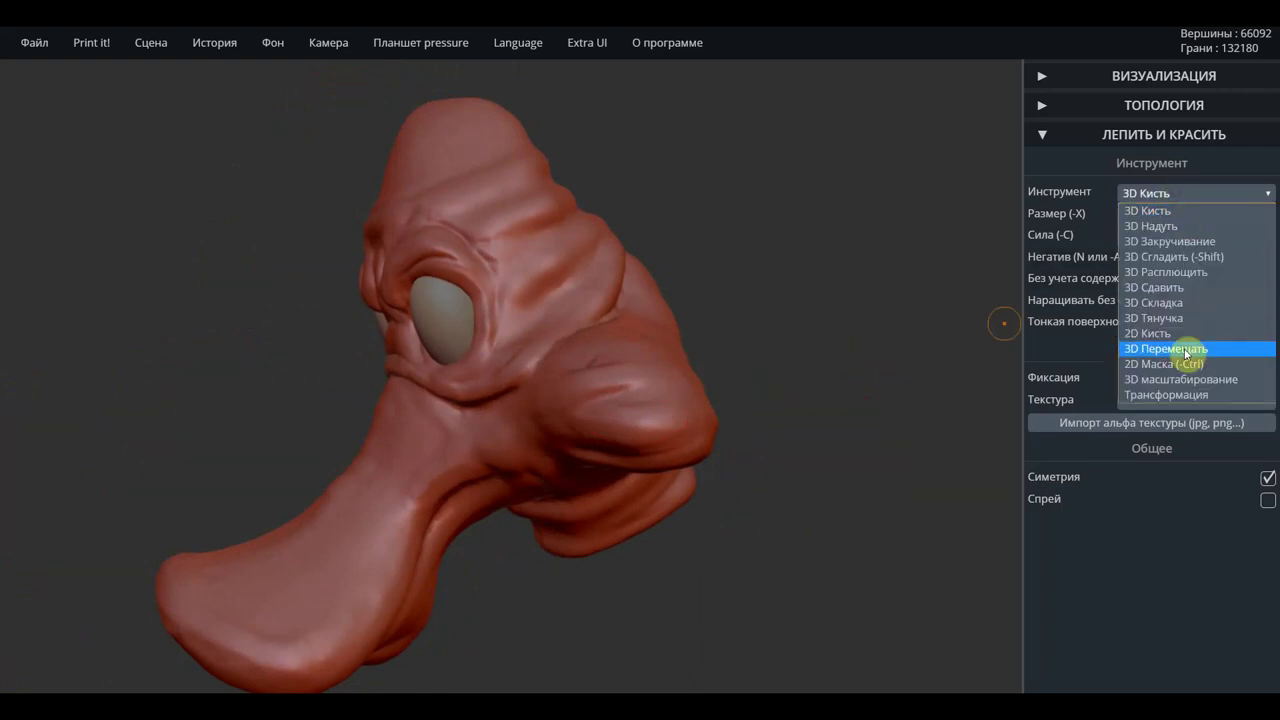
{"action": "left_click", "coordinate": [1167, 321]}
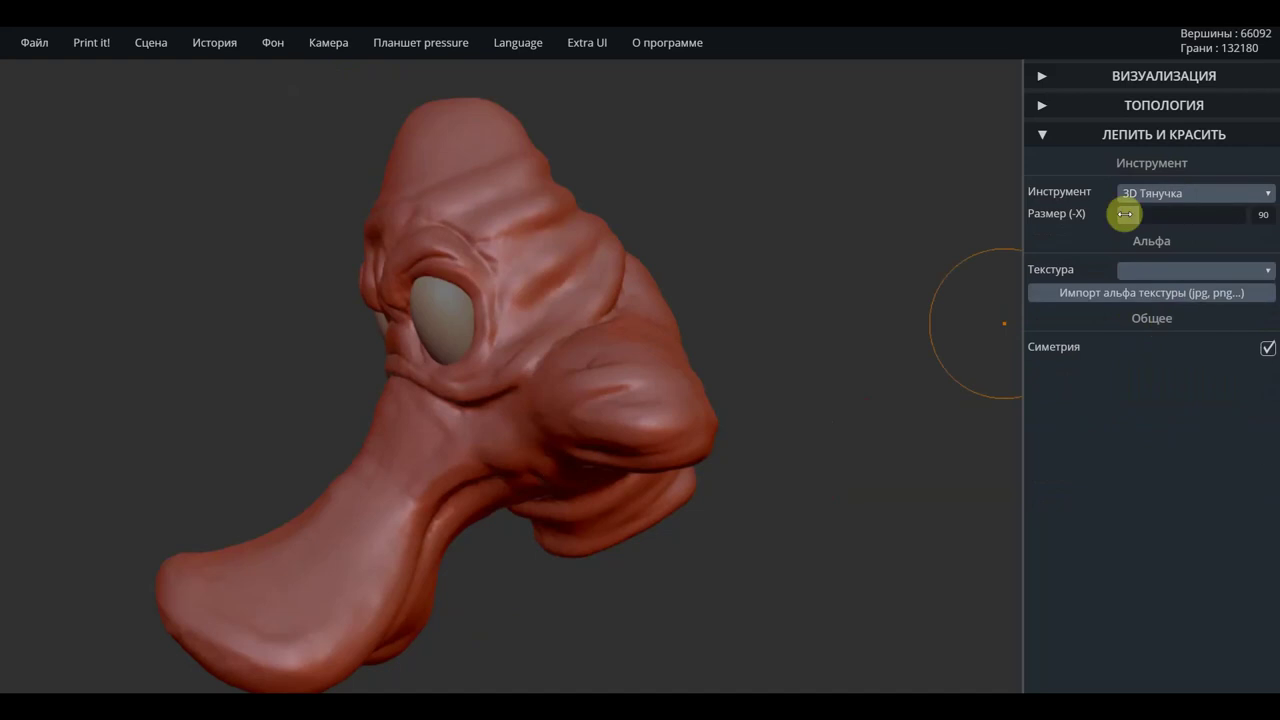
{"action": "left_click_drag", "start_coordinate": [1137, 217], "coordinate": [1126, 217]}
{"action": "scroll", "coordinate": [626, 372], "scroll_direction": "up", "scroll_amount": 2}
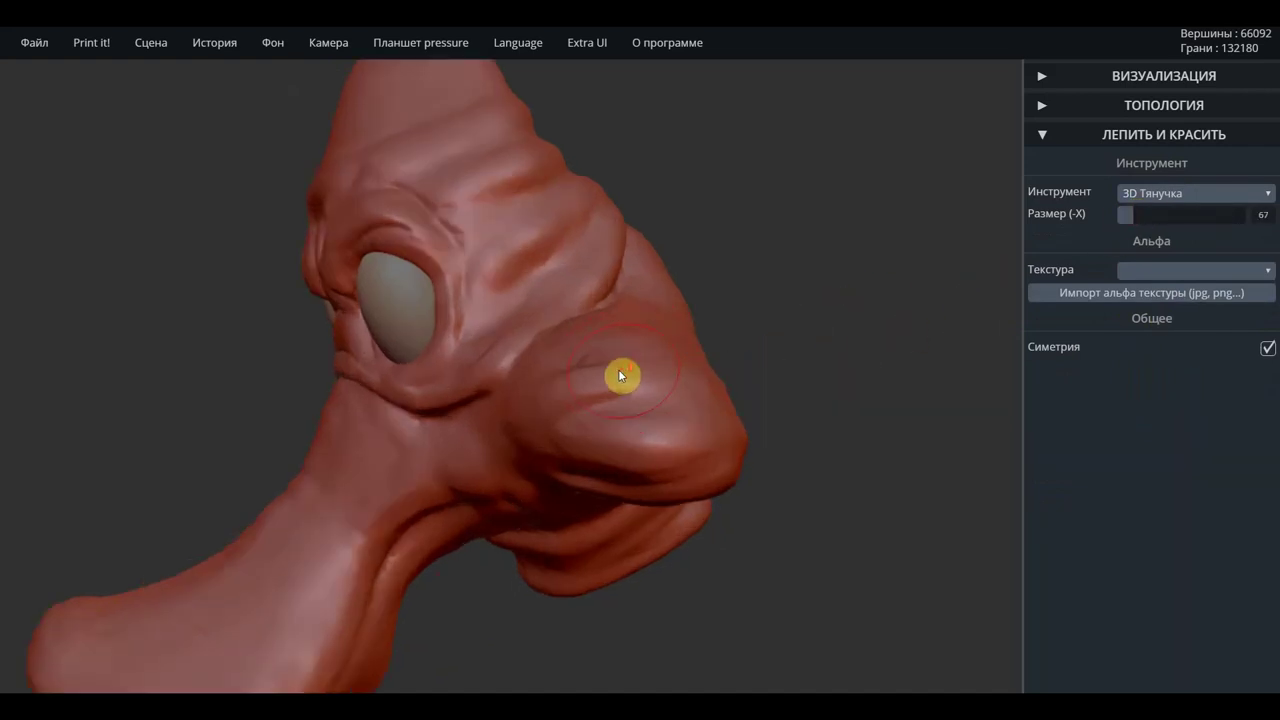
{"action": "scroll", "coordinate": [624, 380], "scroll_direction": "up", "scroll_amount": 2}
{"action": "scroll", "coordinate": [630, 385], "scroll_direction": "up", "scroll_amount": 2}
Pull a bump, a ridge and a lower bulge out of the side flap
{"action": "left_click_drag", "start_coordinate": [620, 383], "coordinate": [657, 368]}
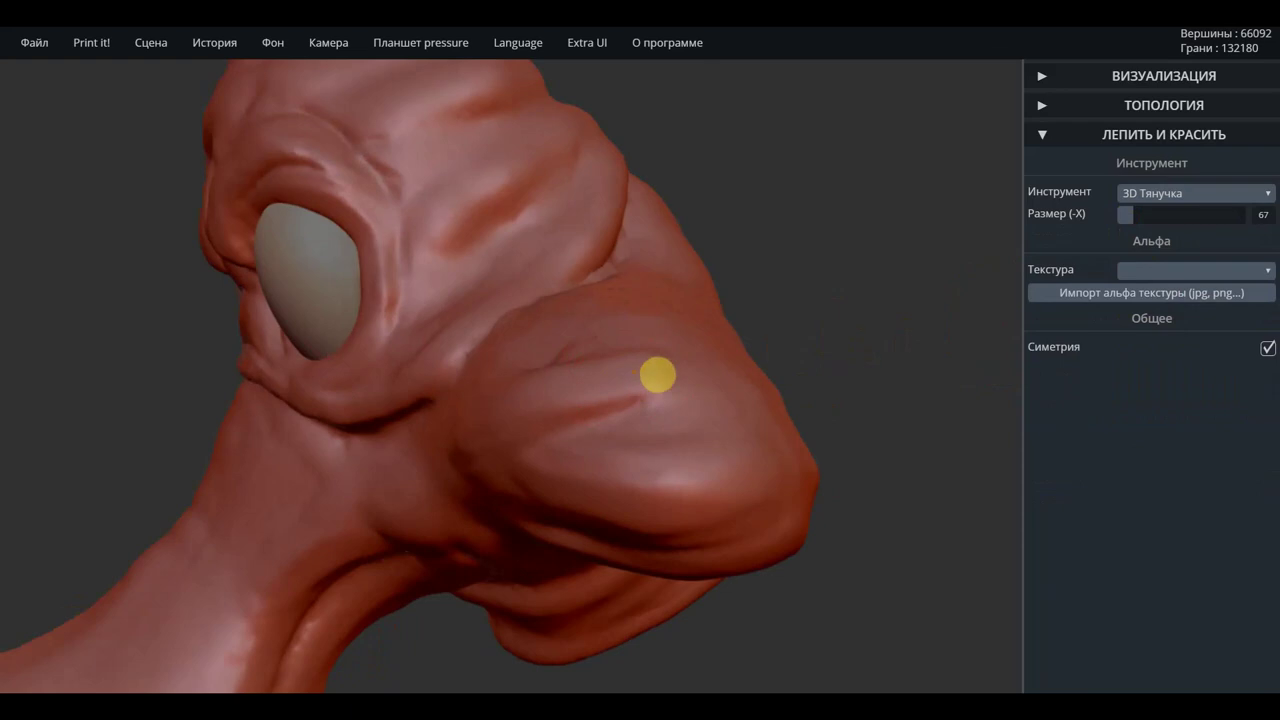
{"action": "mouse_move", "coordinate": [630, 381]}
{"action": "left_mouse_down"}
{"action": "mouse_move", "coordinate": [651, 366]}
{"action": "mouse_move", "coordinate": [677, 371]}
{"action": "left_mouse_up"}
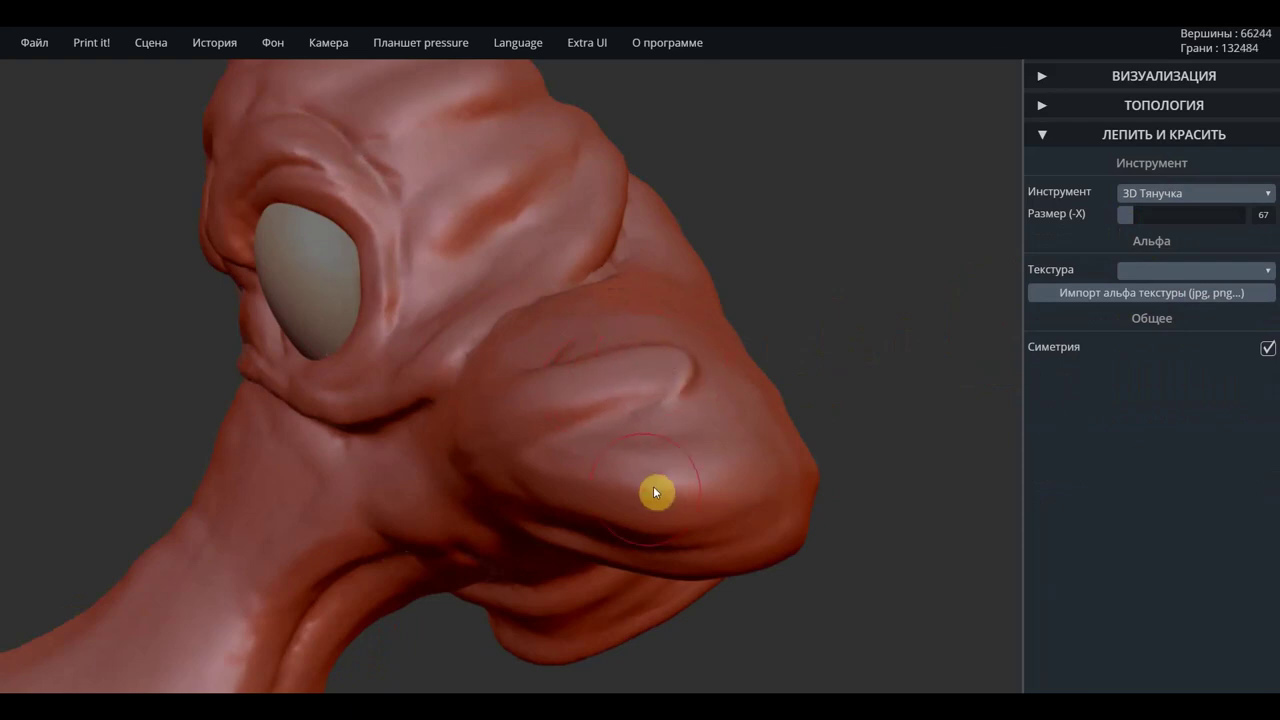
{"action": "left_click_drag", "start_coordinate": [680, 506], "coordinate": [745, 488]}
{"action": "mouse_move", "coordinate": [680, 520]}
{"action": "left_mouse_down"}
{"action": "mouse_move", "coordinate": [717, 517]}
{"action": "mouse_move", "coordinate": [686, 517]}
{"action": "left_mouse_up"}
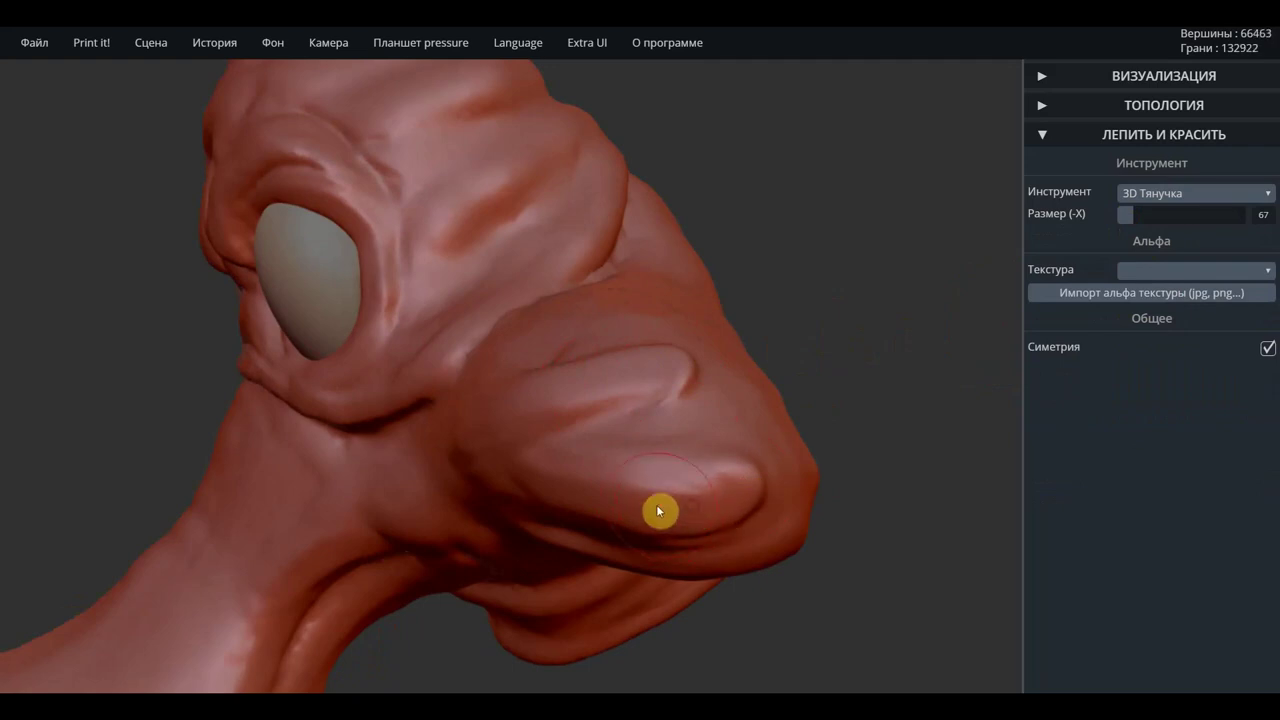
{"action": "mouse_move", "coordinate": [752, 467]}
{"action": "right_mouse_down"}
{"action": "mouse_move", "coordinate": [834, 392]}
{"action": "mouse_move", "coordinate": [851, 428]}
{"action": "mouse_move", "coordinate": [757, 432]}
{"action": "mouse_move", "coordinate": [651, 501]}
{"action": "right_mouse_up"}
{"action": "scroll", "coordinate": [650, 497], "scroll_direction": "up", "scroll_amount": 2}
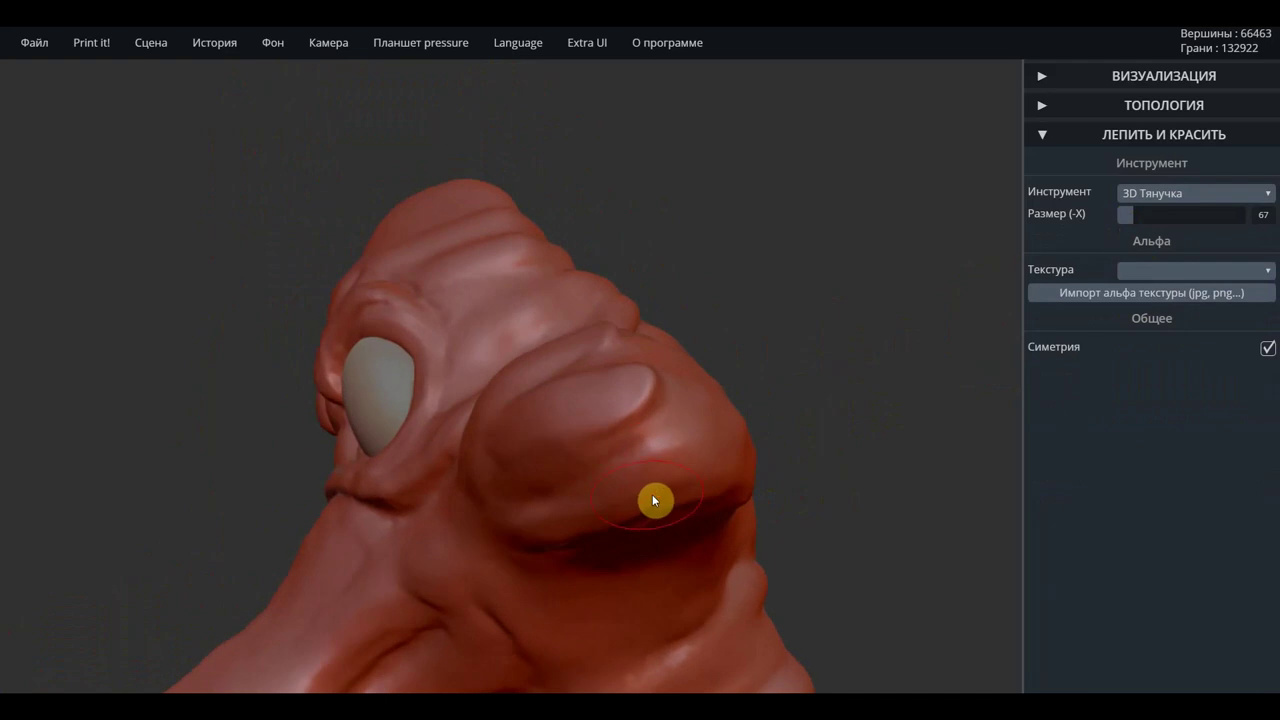
{"action": "left_click_drag", "start_coordinate": [664, 493], "coordinate": [671, 491]}
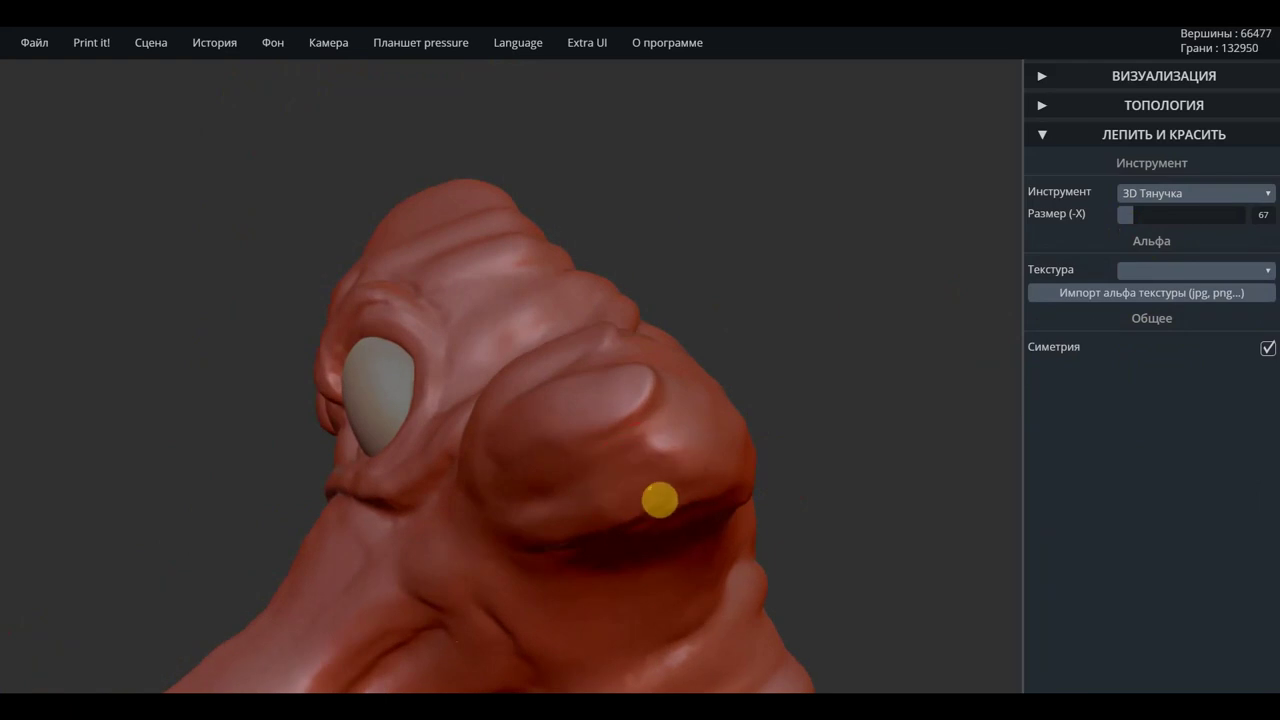
Pull the flap tip out into small points, viewed from below
{"action": "mouse_move", "coordinate": [837, 483]}
{"action": "right_mouse_down"}
{"action": "mouse_move", "coordinate": [772, 351]}
{"action": "mouse_move", "coordinate": [692, 459]}
{"action": "right_mouse_up"}
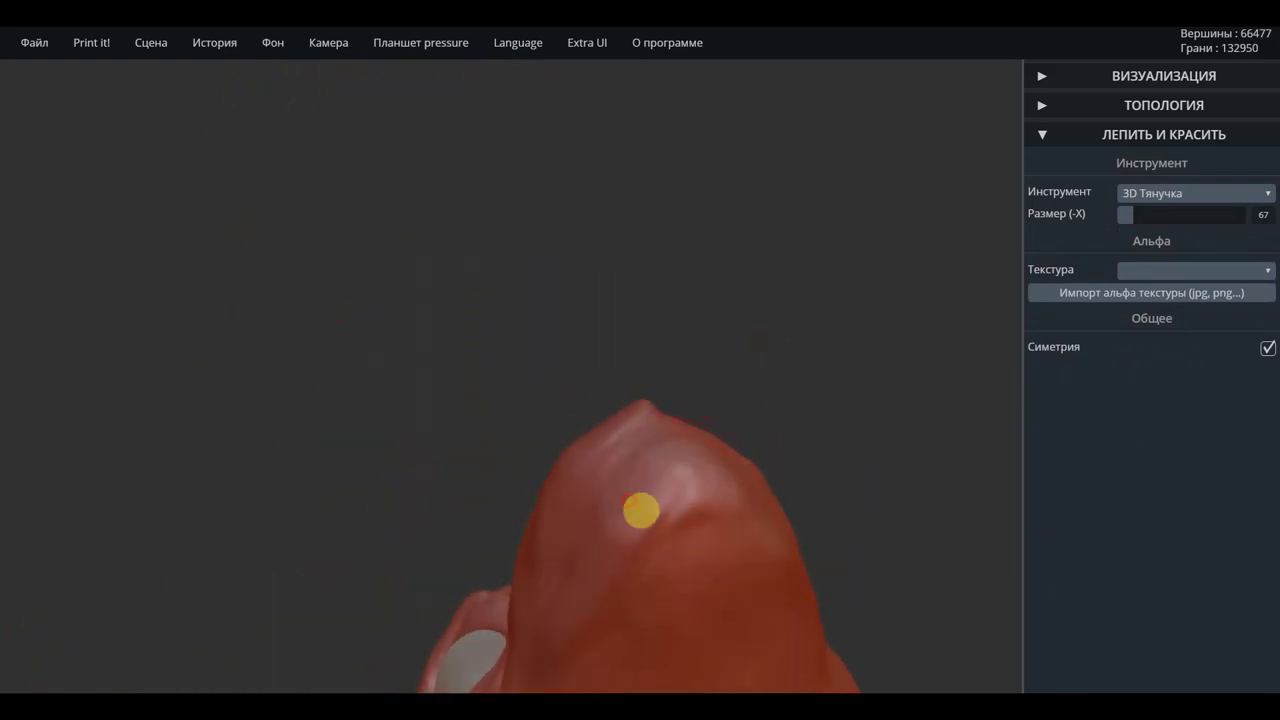
{"action": "left_click_drag", "start_coordinate": [634, 491], "coordinate": [657, 471]}
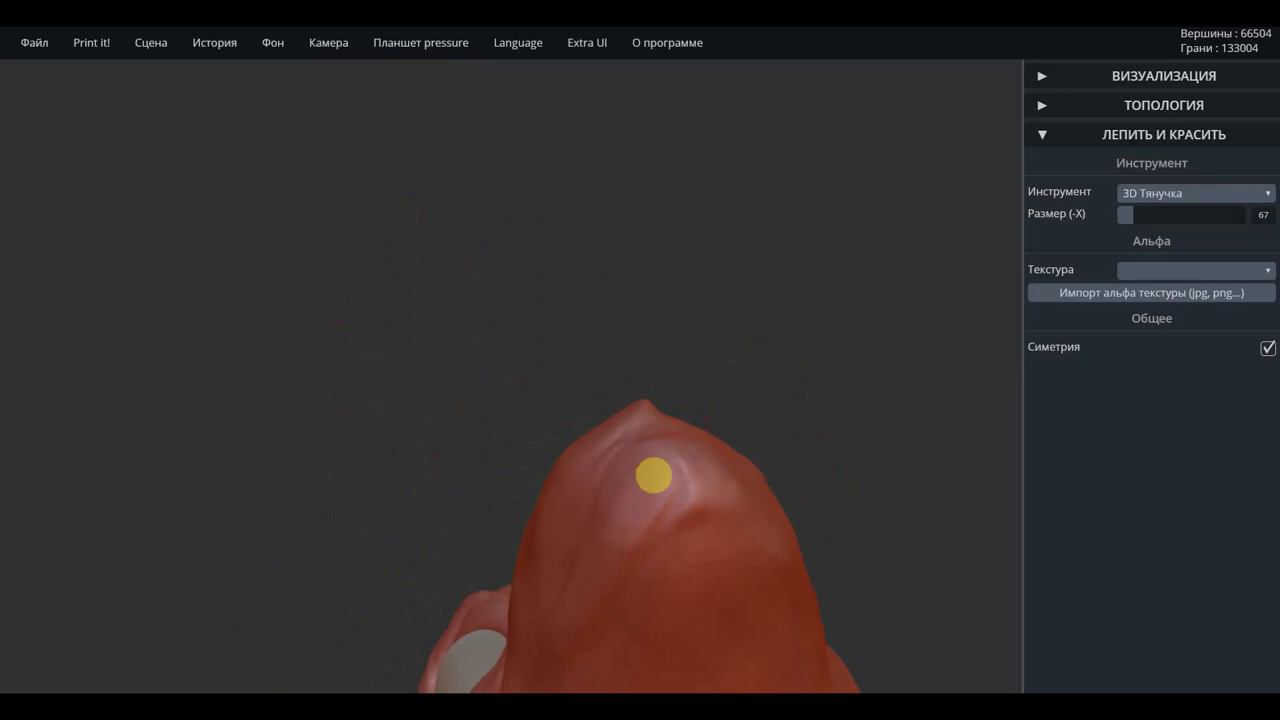
{"action": "left_click_drag", "start_coordinate": [628, 532], "coordinate": [647, 494]}
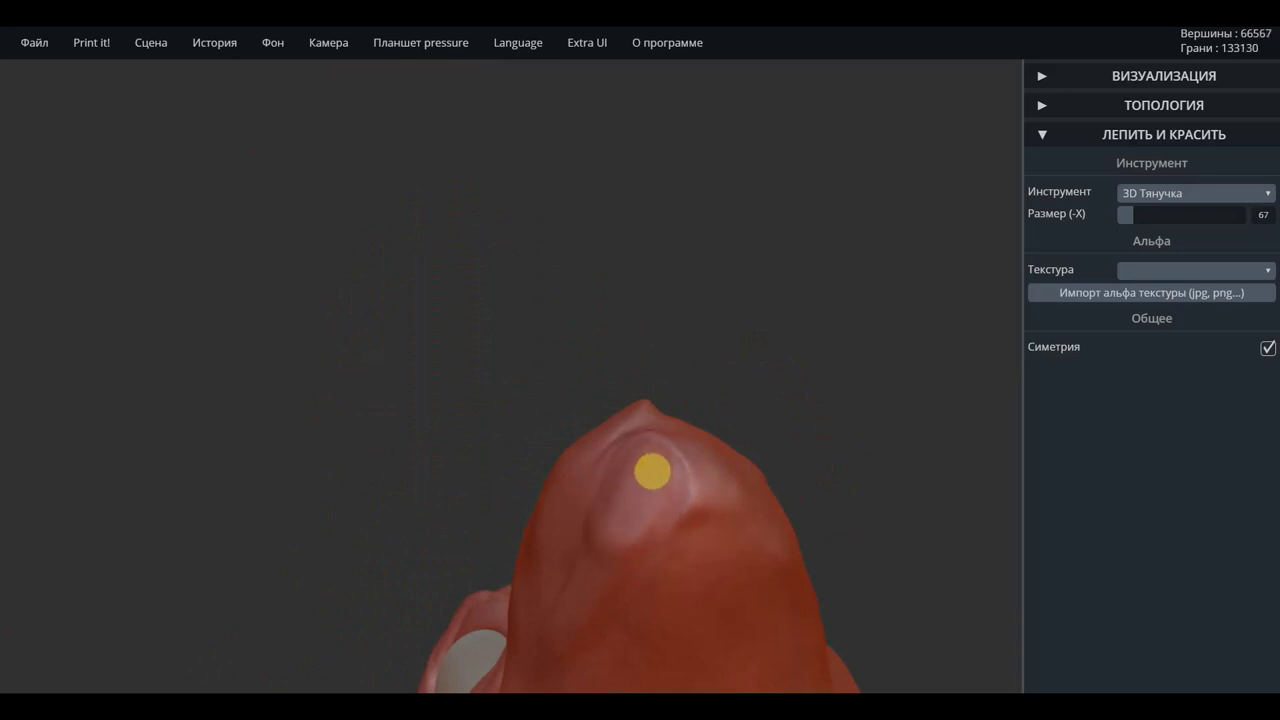
{"action": "left_click_drag", "start_coordinate": [652, 471], "coordinate": [674, 463]}
{"action": "mouse_move", "coordinate": [754, 372]}
{"action": "left_mouse_down"}
{"action": "mouse_move", "coordinate": [842, 416]}
{"action": "mouse_move", "coordinate": [729, 449]}
{"action": "left_mouse_up"}
{"action": "left_click_drag", "start_coordinate": [594, 469], "coordinate": [619, 485]}
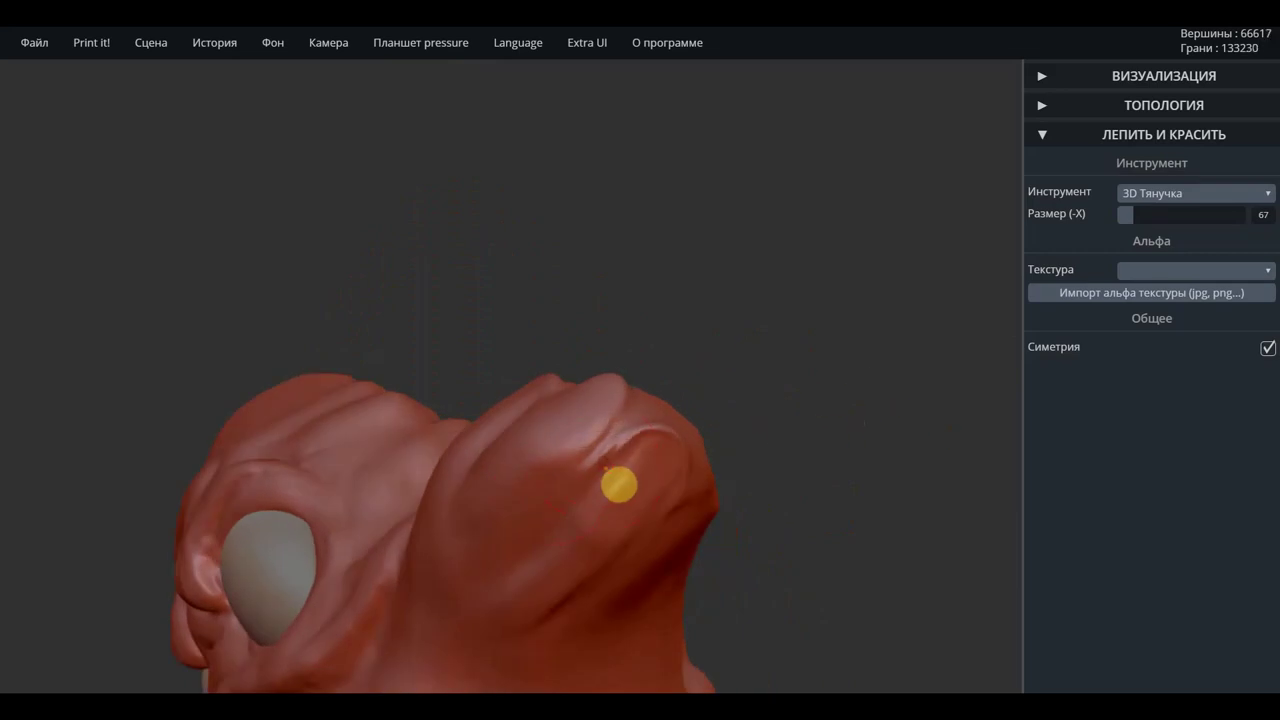
{"action": "left_click_drag", "start_coordinate": [594, 527], "coordinate": [530, 509]}
Pull the flap tip slightly further from above
{"action": "mouse_move", "coordinate": [756, 522]}
{"action": "left_mouse_down"}
{"action": "mouse_move", "coordinate": [670, 444]}
{"action": "mouse_move", "coordinate": [691, 416]}
{"action": "left_mouse_up"}
{"action": "left_click_drag", "start_coordinate": [820, 460], "coordinate": [883, 320]}
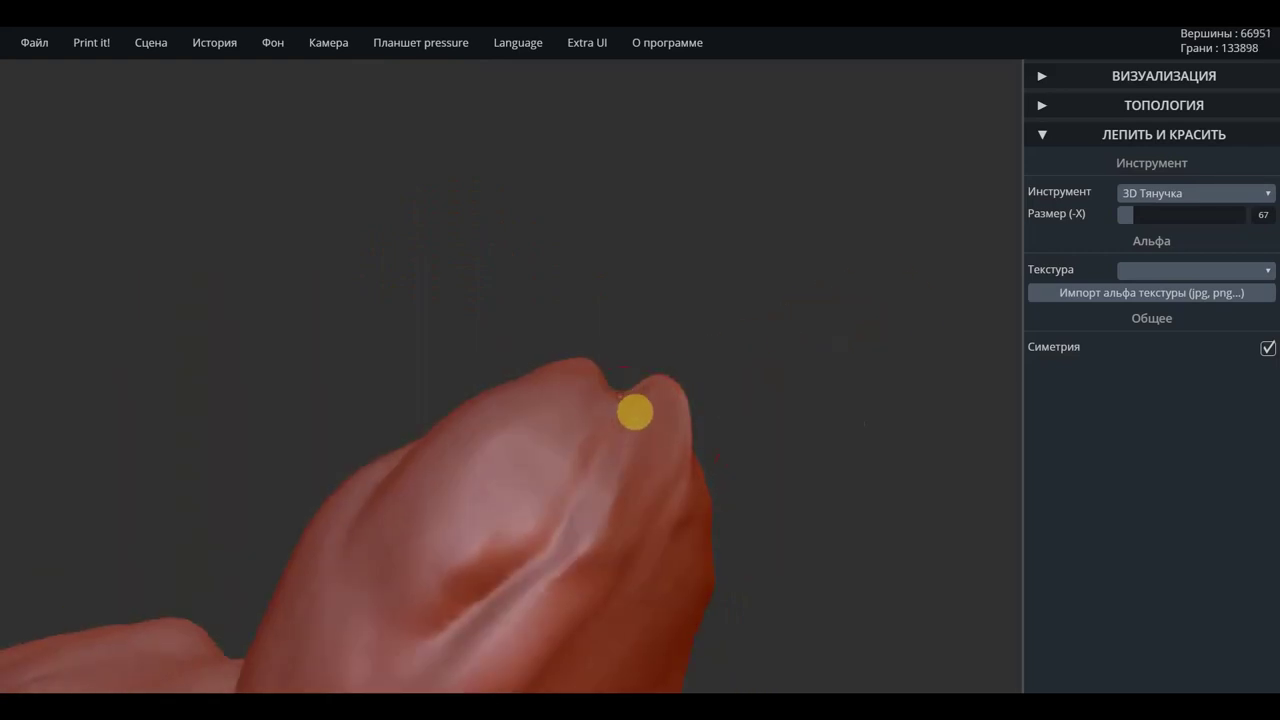
{"action": "left_click_drag", "start_coordinate": [637, 417], "coordinate": [551, 406]}
{"action": "mouse_move", "coordinate": [686, 334]}
{"action": "left_mouse_down"}
{"action": "mouse_move", "coordinate": [708, 383]}
{"action": "mouse_move", "coordinate": [648, 488]}
{"action": "left_mouse_up"}
{"action": "mouse_move", "coordinate": [783, 500]}
{"action": "left_mouse_down"}
{"action": "mouse_move", "coordinate": [769, 523]}
{"action": "mouse_move", "coordinate": [822, 372]}
{"action": "mouse_move", "coordinate": [700, 420]}
{"action": "mouse_move", "coordinate": [617, 511]}
{"action": "mouse_move", "coordinate": [600, 432]}
{"action": "mouse_move", "coordinate": [506, 500]}
{"action": "mouse_move", "coordinate": [408, 443]}
{"action": "left_mouse_up"}
{"action": "left_click", "coordinate": [224, 46]}
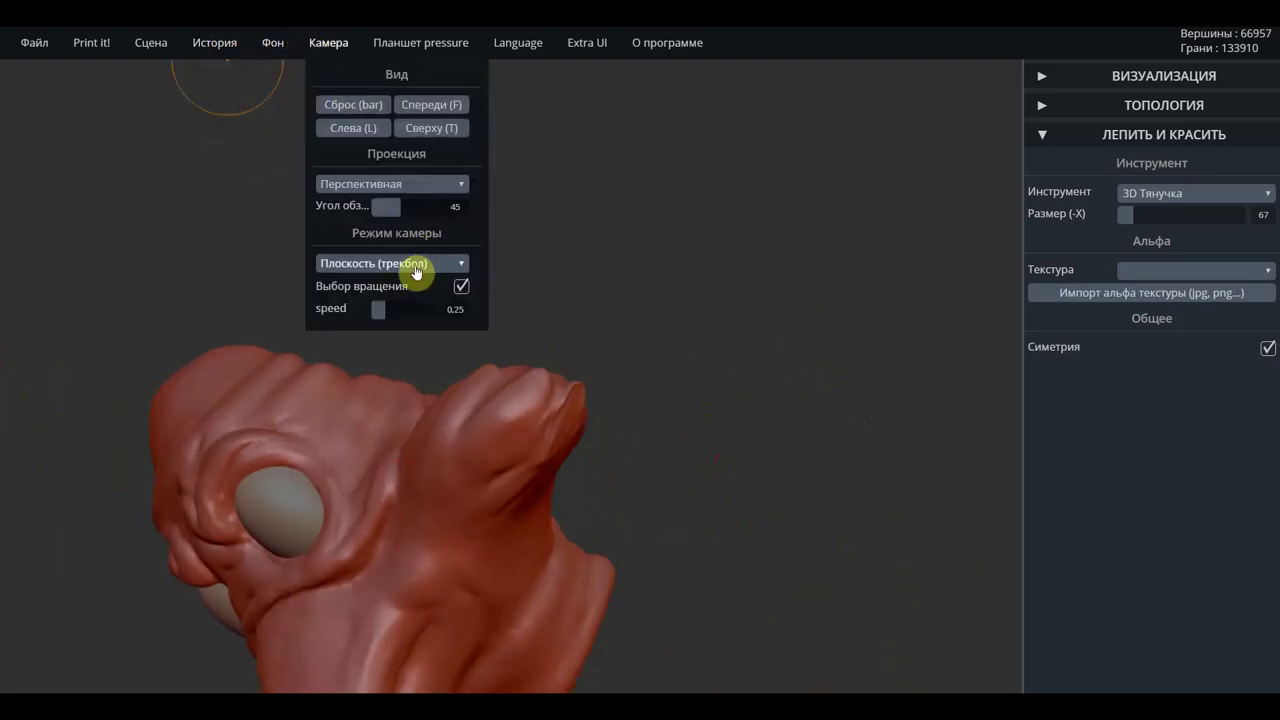
Set Режим камеры to Сферическая (трекбол) and reselect the 3D Кисть brush
{"action": "left_click", "coordinate": [416, 266]}
{"action": "left_click", "coordinate": [383, 302]}
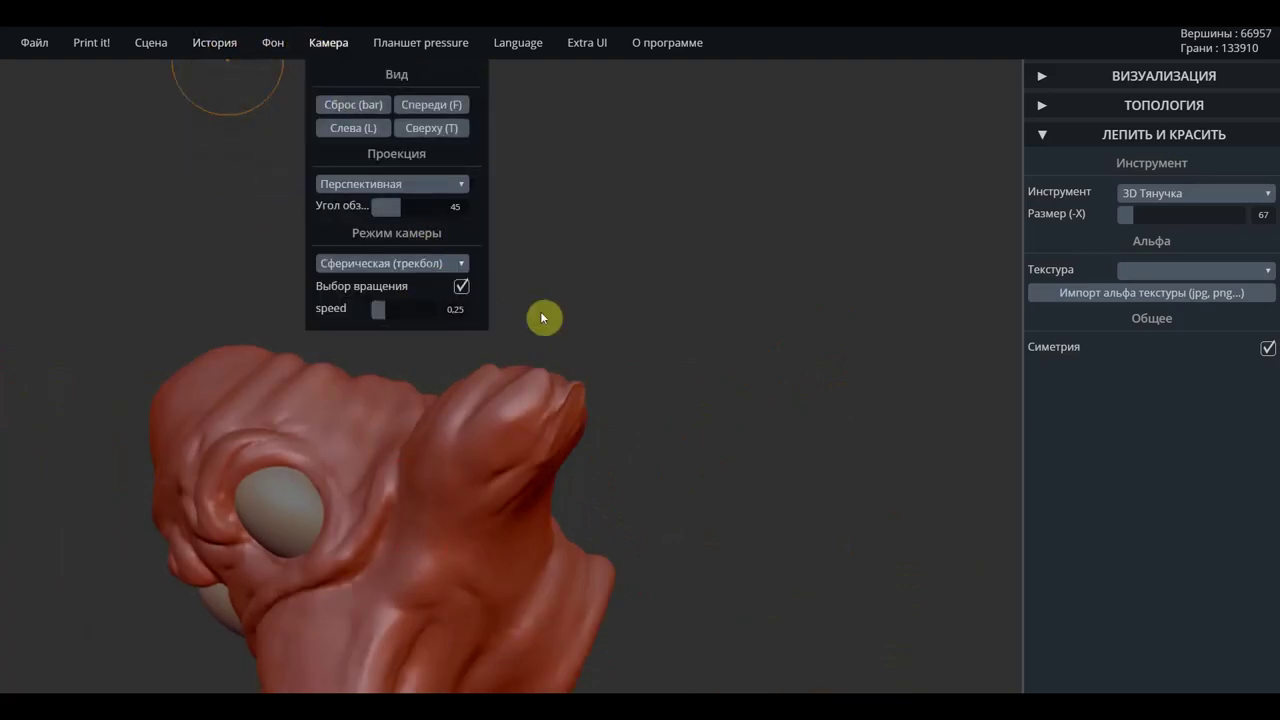
{"action": "mouse_move", "coordinate": [594, 315]}
{"action": "left_mouse_down"}
{"action": "mouse_move", "coordinate": [607, 317]}
{"action": "mouse_move", "coordinate": [586, 365]}
{"action": "mouse_move", "coordinate": [526, 400]}
{"action": "mouse_move", "coordinate": [513, 469]}
{"action": "mouse_move", "coordinate": [660, 492]}
{"action": "mouse_move", "coordinate": [600, 489]}
{"action": "mouse_move", "coordinate": [522, 525]}
{"action": "mouse_move", "coordinate": [480, 486]}
{"action": "mouse_move", "coordinate": [686, 414]}
{"action": "left_mouse_up"}
{"action": "scroll", "coordinate": [609, 477], "scroll_direction": "up", "scroll_amount": 3}
{"action": "left_click", "coordinate": [1157, 194]}
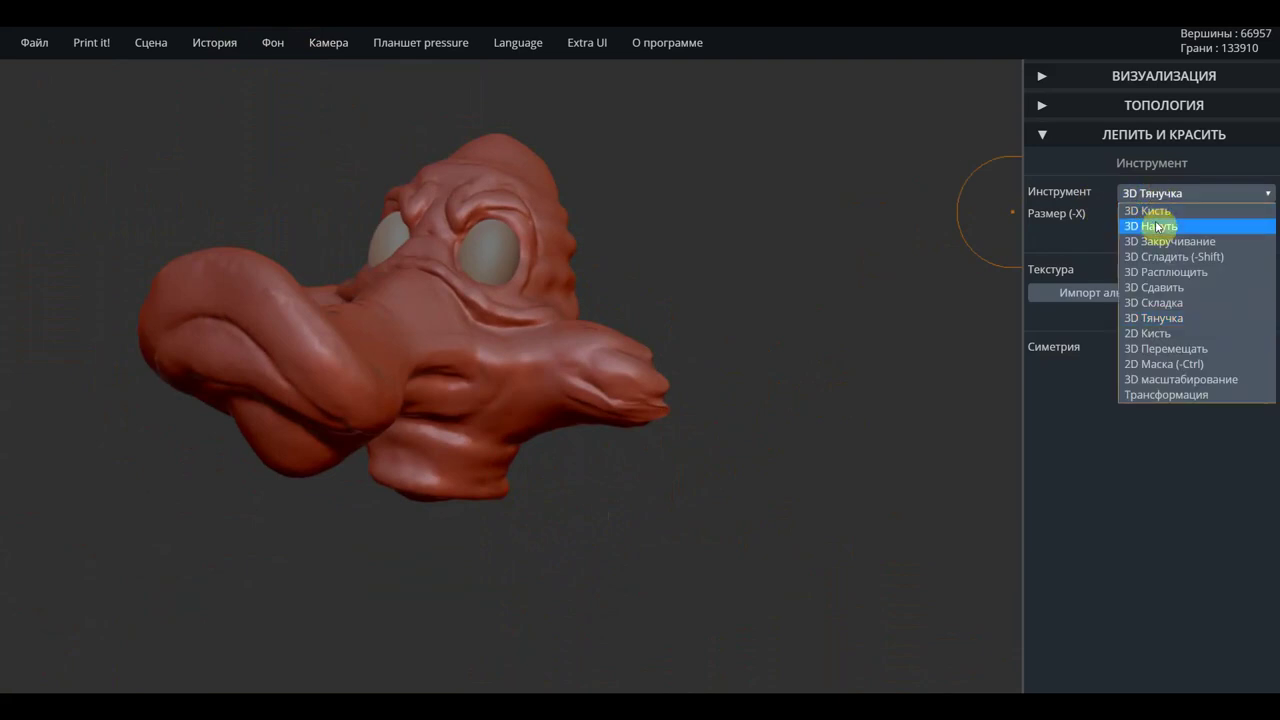
{"action": "left_click", "coordinate": [1157, 212]}
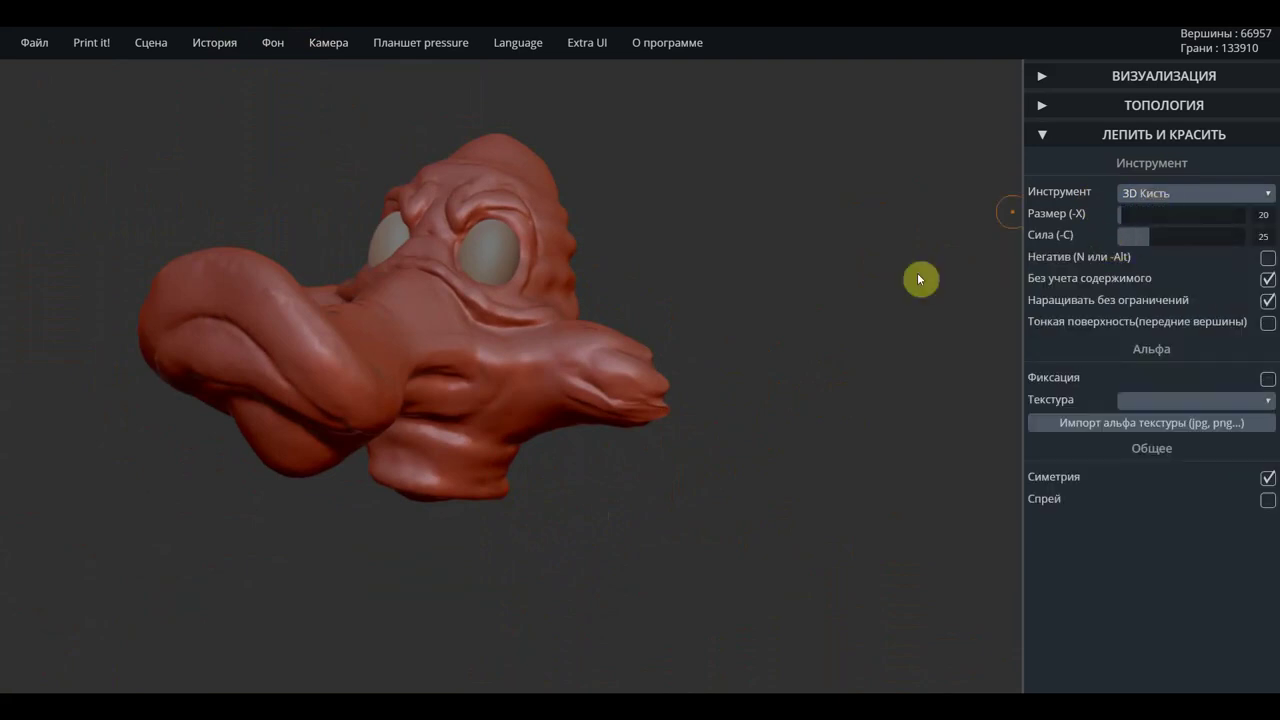
Build up and refine the snout toward its tip with 3D Кисть
{"action": "scroll", "coordinate": [577, 311], "scroll_direction": "up", "scroll_amount": 3}
{"action": "scroll", "coordinate": [608, 401], "scroll_direction": "up", "scroll_amount": 3}
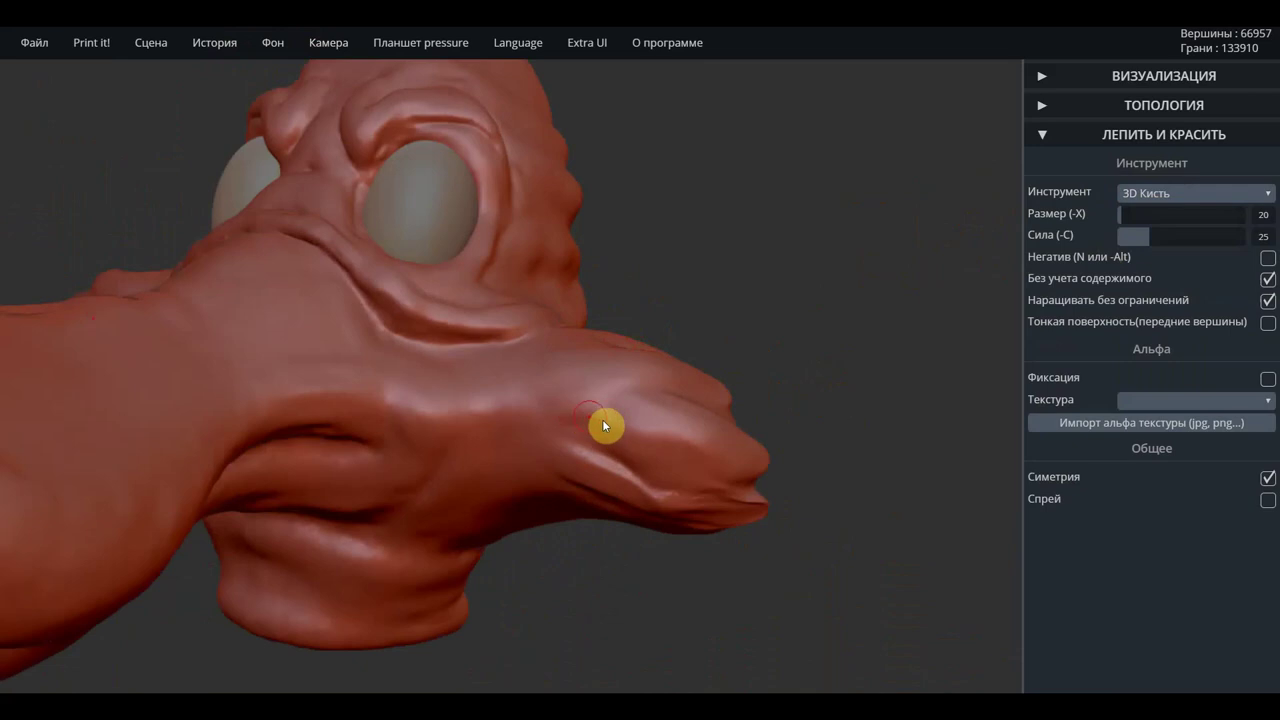
{"action": "left_click_drag", "start_coordinate": [587, 421], "coordinate": [794, 464]}
{"action": "left_click_drag", "start_coordinate": [685, 438], "coordinate": [800, 464]}
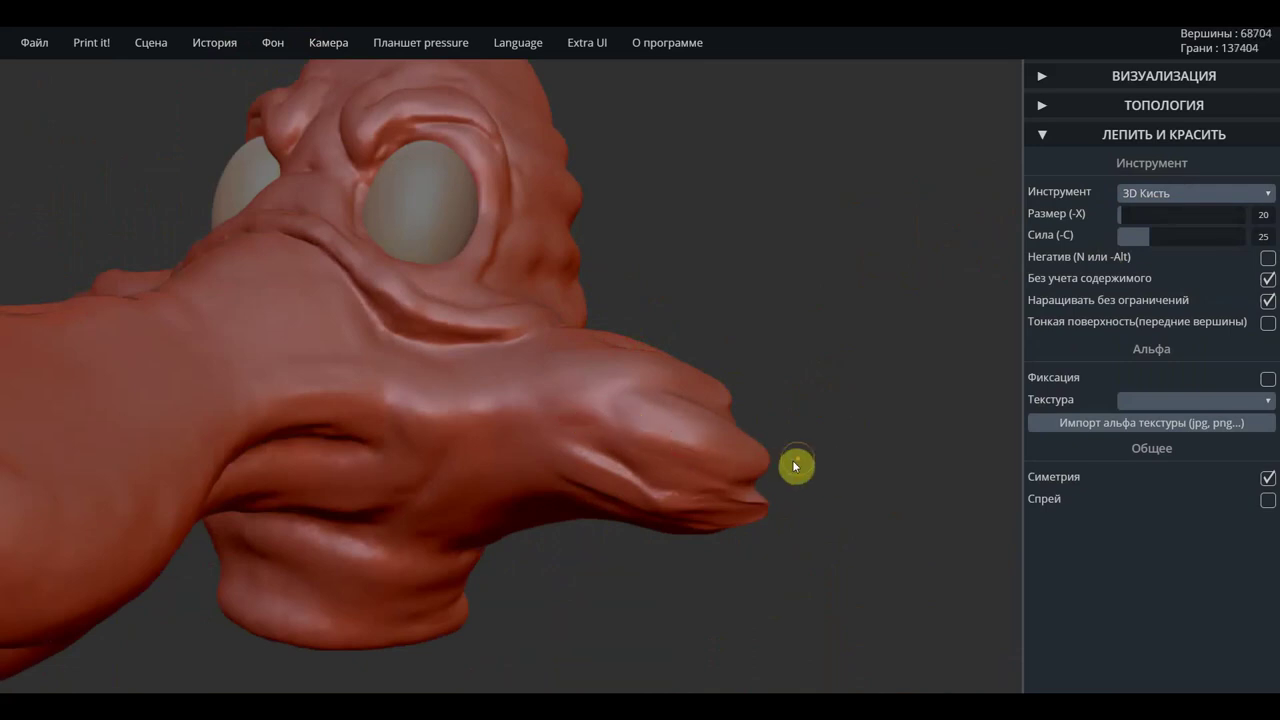
{"action": "mouse_move", "coordinate": [662, 500]}
{"action": "left_mouse_down"}
{"action": "mouse_move", "coordinate": [690, 525]}
{"action": "mouse_move", "coordinate": [536, 437]}
{"action": "mouse_move", "coordinate": [597, 475]}
{"action": "left_mouse_up"}
{"action": "left_click_drag", "start_coordinate": [543, 432], "coordinate": [608, 457]}
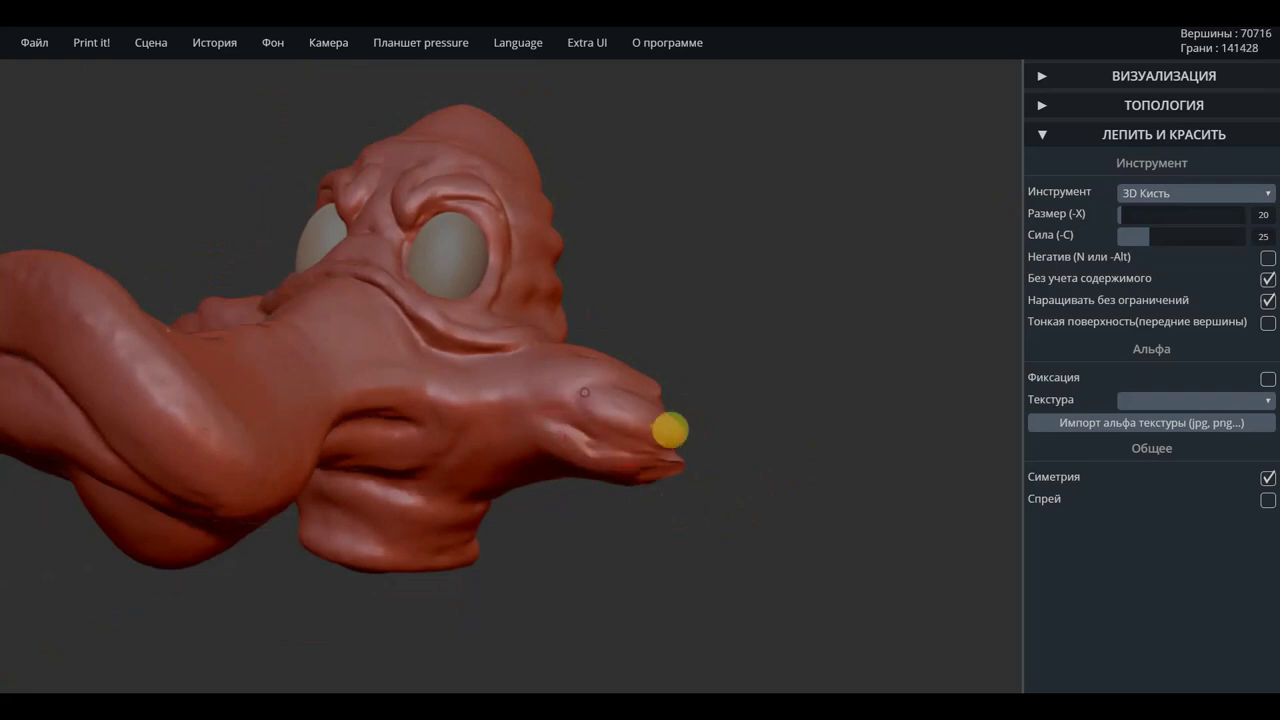
{"action": "left_click_drag", "start_coordinate": [612, 398], "coordinate": [703, 423]}
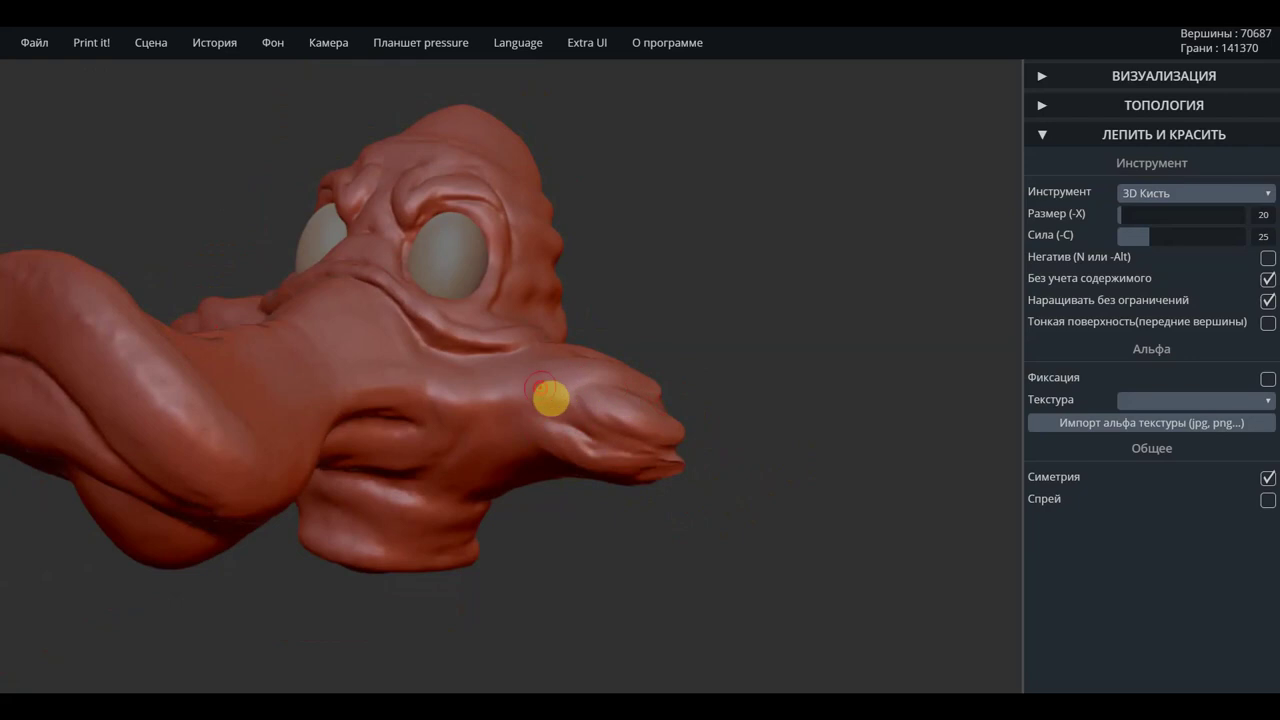
{"action": "mouse_move", "coordinate": [655, 358]}
{"action": "left_mouse_down"}
{"action": "mouse_move", "coordinate": [507, 376]}
{"action": "mouse_move", "coordinate": [686, 371]}
{"action": "mouse_move", "coordinate": [640, 402]}
{"action": "left_mouse_up"}
{"action": "mouse_move", "coordinate": [557, 412]}
{"action": "left_mouse_down"}
{"action": "mouse_move", "coordinate": [700, 428]}
{"action": "mouse_move", "coordinate": [517, 424]}
{"action": "mouse_move", "coordinate": [571, 503]}
{"action": "left_mouse_up"}
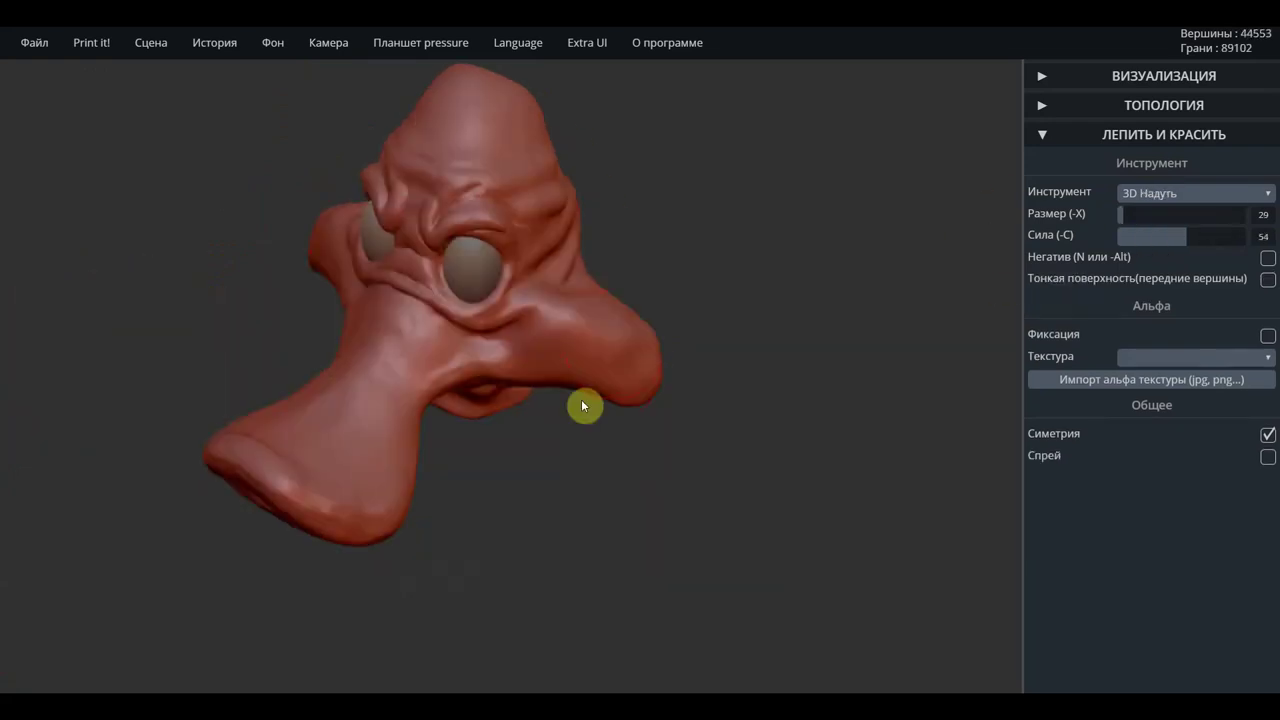
Inflate the nose, cheek and side flap with 3D Надуть (size 29, strength 54)
{"action": "left_click_drag", "start_coordinate": [593, 372], "coordinate": [666, 394]}
{"action": "mouse_move", "coordinate": [666, 394]}
{"action": "right_mouse_down"}
{"action": "mouse_move", "coordinate": [883, 363]}
{"action": "mouse_move", "coordinate": [609, 340]}
{"action": "right_mouse_up"}
{"action": "left_click_drag", "start_coordinate": [609, 340], "coordinate": [646, 440]}
{"action": "mouse_move", "coordinate": [646, 440]}
{"action": "right_mouse_down"}
{"action": "mouse_move", "coordinate": [543, 331]}
{"action": "mouse_move", "coordinate": [534, 288]}
{"action": "right_mouse_up"}
{"action": "left_click_drag", "start_coordinate": [534, 288], "coordinate": [522, 300]}
{"action": "right_click_drag", "start_coordinate": [522, 300], "coordinate": [516, 268]}
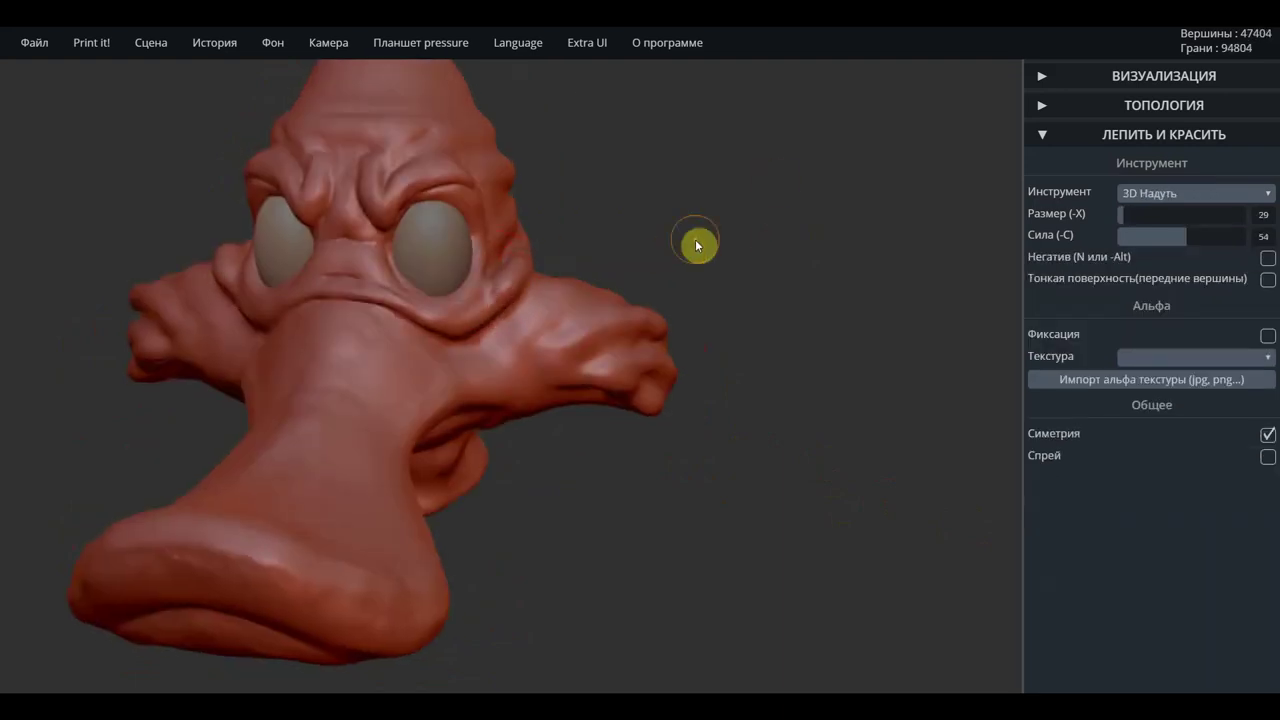
{"action": "scroll", "coordinate": [763, 363], "scroll_direction": "down", "scroll_amount": 2}
{"action": "scroll", "coordinate": [680, 363], "scroll_direction": "up", "scroll_amount": 3}
{"action": "left_click", "coordinate": [1195, 193]}
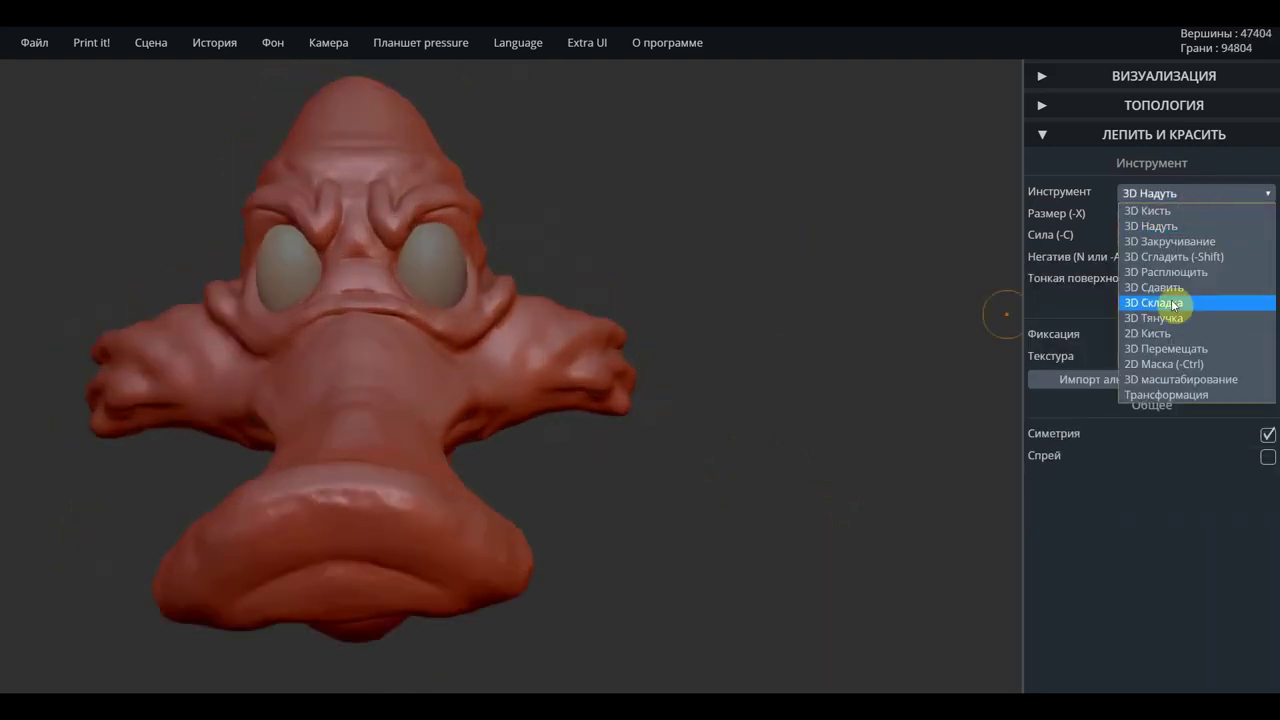
With 3D Тянучка, pull the flap tip into a long point and drag out two finger-like claws
{"action": "left_click", "coordinate": [1157, 297]}
{"action": "scroll", "coordinate": [653, 325], "scroll_direction": "up", "scroll_amount": 4}
{"action": "left_click_drag", "start_coordinate": [652, 326], "coordinate": [714, 366]}
{"action": "scroll", "coordinate": [606, 306], "scroll_direction": "down", "scroll_amount": 2}
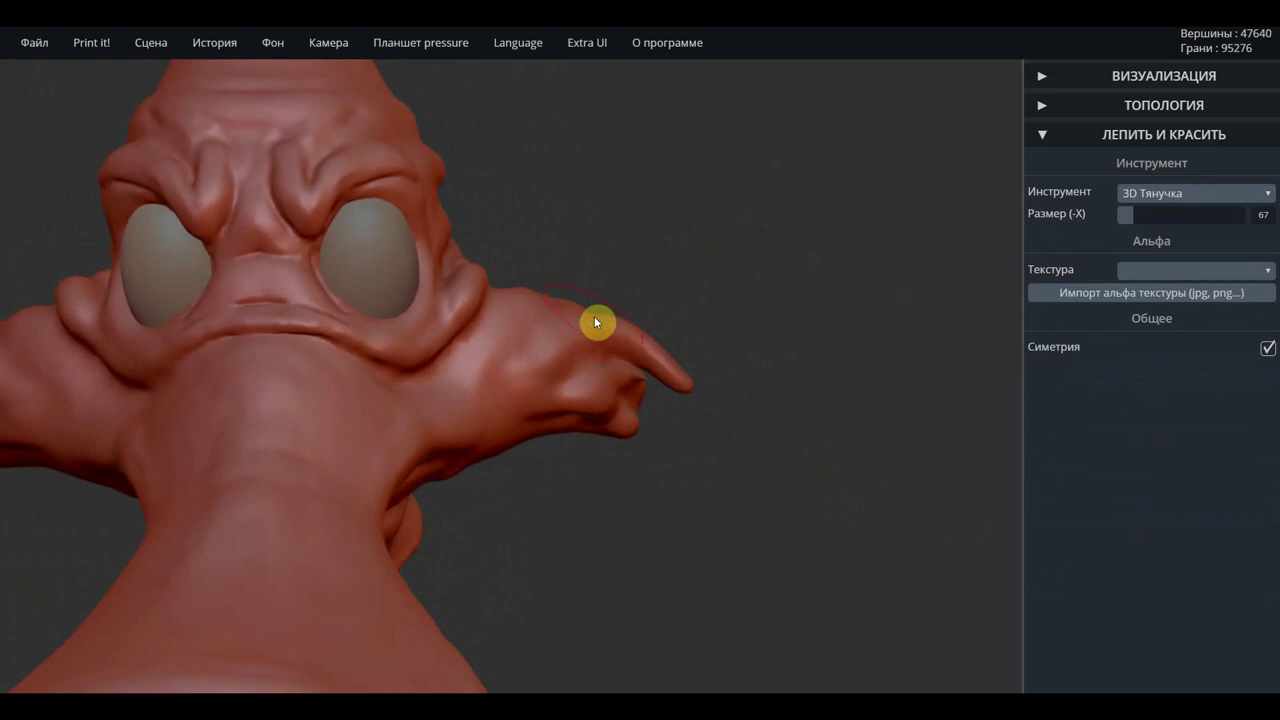
{"action": "scroll", "coordinate": [572, 307], "scroll_direction": "up", "scroll_amount": 3}
{"action": "left_click_drag", "start_coordinate": [1125, 214], "coordinate": [1134, 212]}
{"action": "left_click_drag", "start_coordinate": [650, 305], "coordinate": [694, 320]}
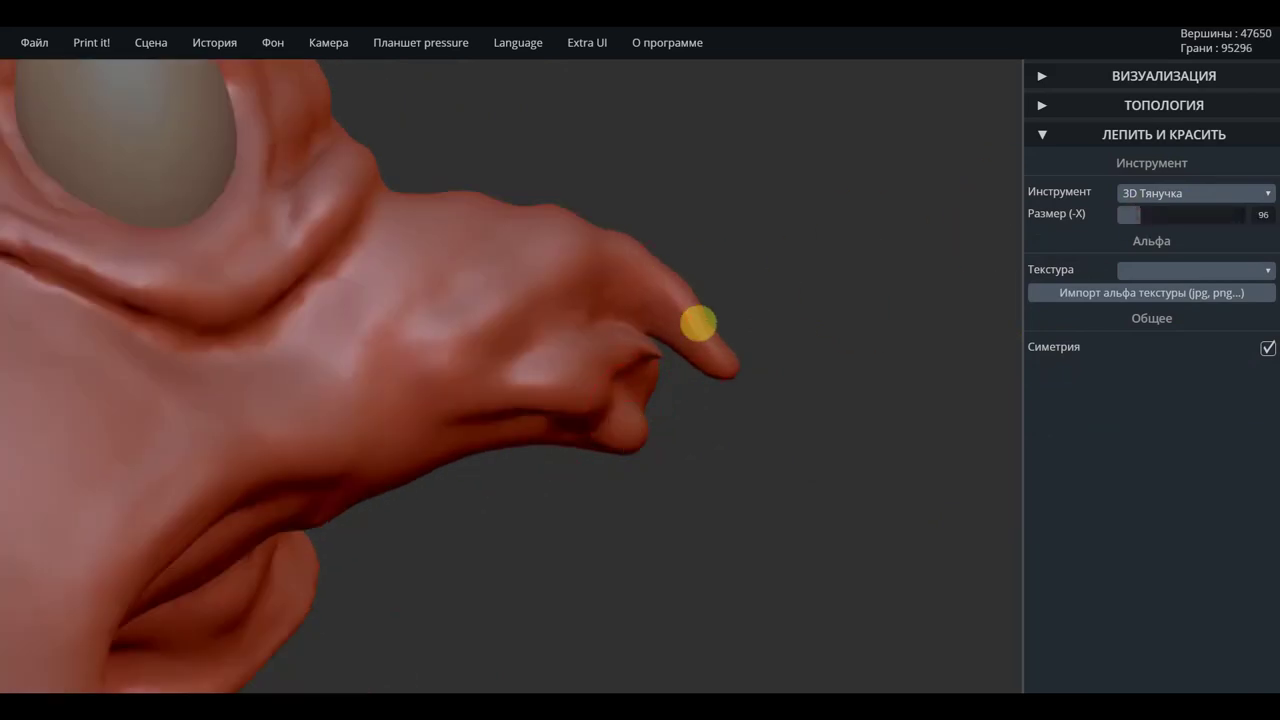
{"action": "left_click_drag", "start_coordinate": [1137, 214], "coordinate": [1122, 214]}
{"action": "left_click_drag", "start_coordinate": [663, 377], "coordinate": [703, 491]}
{"action": "mouse_move", "coordinate": [629, 440]}
{"action": "left_mouse_down"}
{"action": "mouse_move", "coordinate": [646, 498]}
{"action": "mouse_move", "coordinate": [520, 400]}
{"action": "left_mouse_up"}
Pull the right claw flap outward with symmetry, mirrored on the left side
{"action": "scroll", "coordinate": [646, 498], "scroll_direction": "down", "scroll_amount": 4}
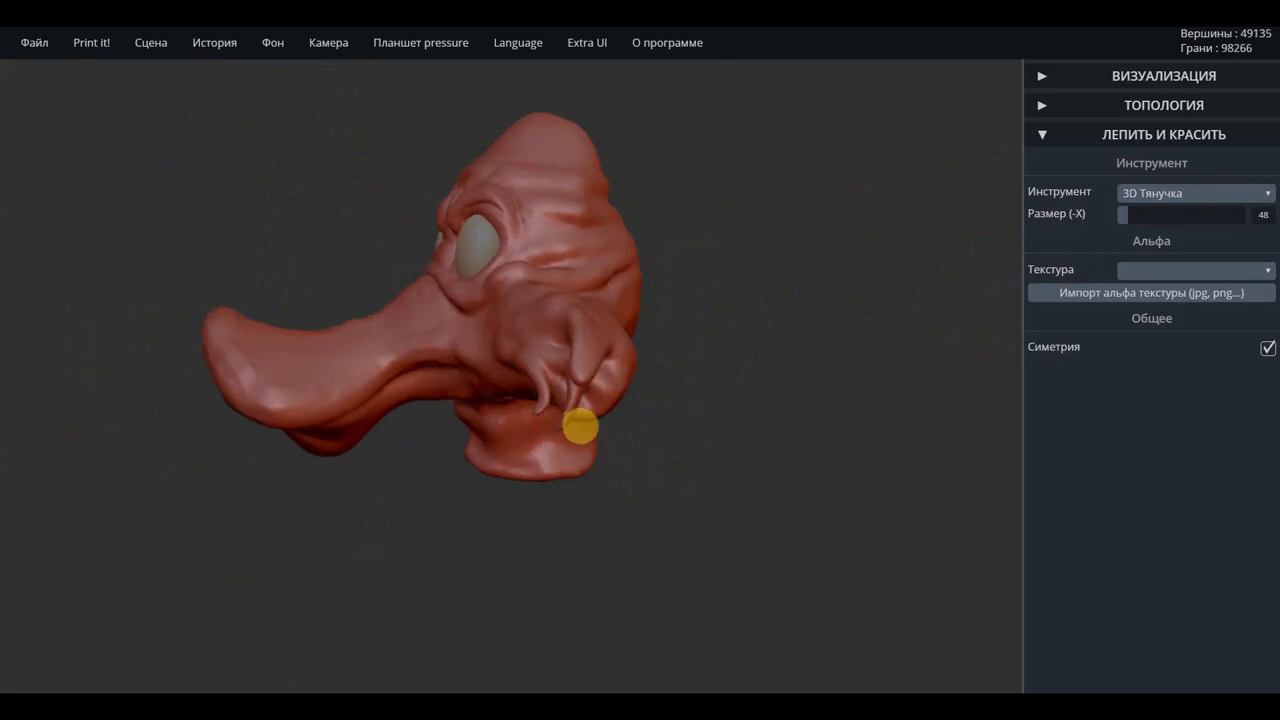
{"action": "right_click_drag", "start_coordinate": [566, 340], "coordinate": [514, 397]}
{"action": "scroll", "coordinate": [520, 405], "scroll_direction": "up", "scroll_amount": 3}
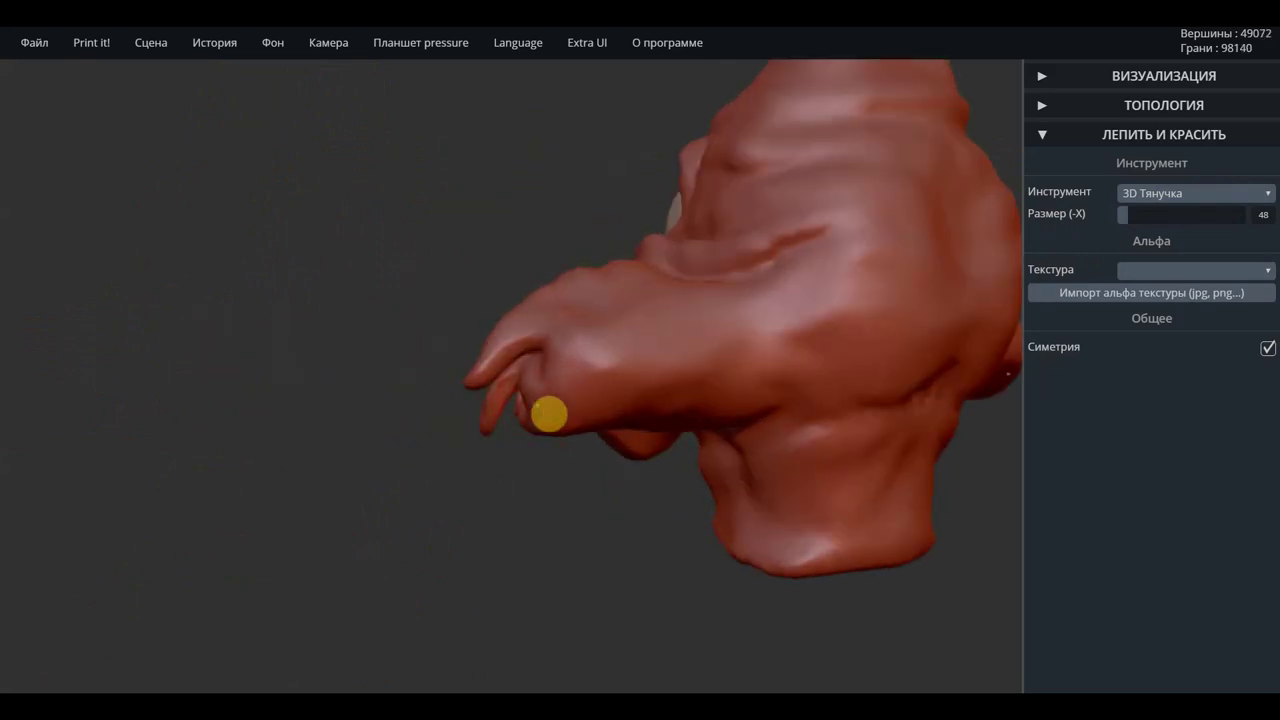
{"action": "mouse_move", "coordinate": [543, 440]}
{"action": "right_mouse_down"}
{"action": "mouse_move", "coordinate": [648, 462]}
{"action": "mouse_move", "coordinate": [469, 344]}
{"action": "right_mouse_up"}
{"action": "scroll", "coordinate": [470, 343], "scroll_direction": "up", "scroll_amount": 2}
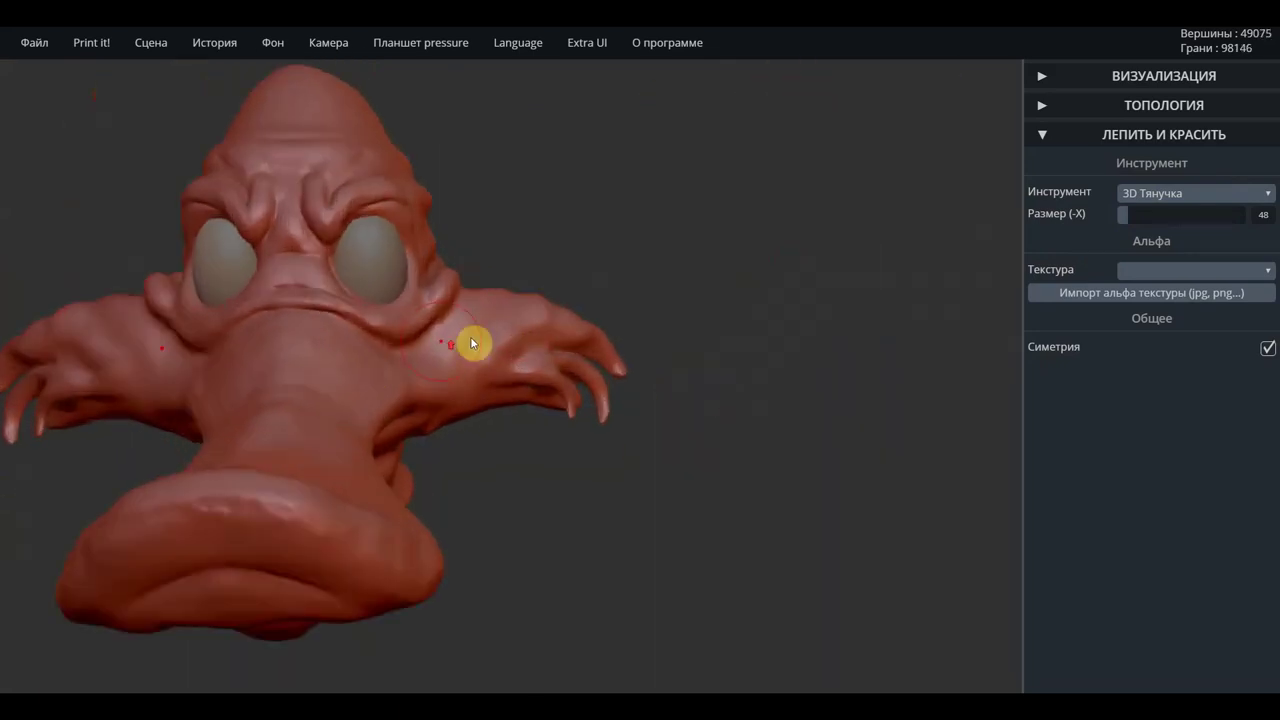
{"action": "scroll", "coordinate": [470, 340], "scroll_direction": "up", "scroll_amount": 2}
{"action": "key", "text": "shift"}
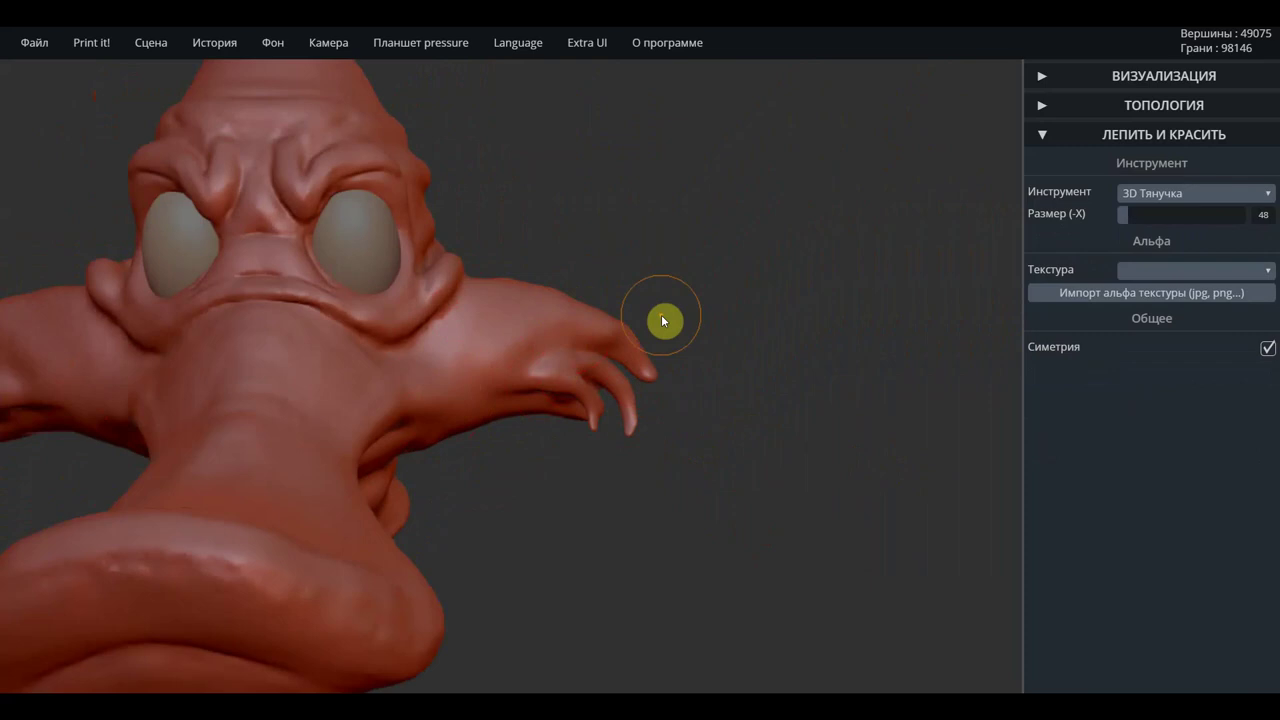
{"action": "scroll", "coordinate": [600, 322], "scroll_direction": "down", "scroll_amount": 5}
{"action": "mouse_move", "coordinate": [545, 341]}
{"action": "left_mouse_down"}
{"action": "mouse_move", "coordinate": [586, 371]}
{"action": "mouse_move", "coordinate": [586, 360]}
{"action": "mouse_move", "coordinate": [542, 405]}
{"action": "mouse_move", "coordinate": [572, 355]}
{"action": "left_mouse_up"}
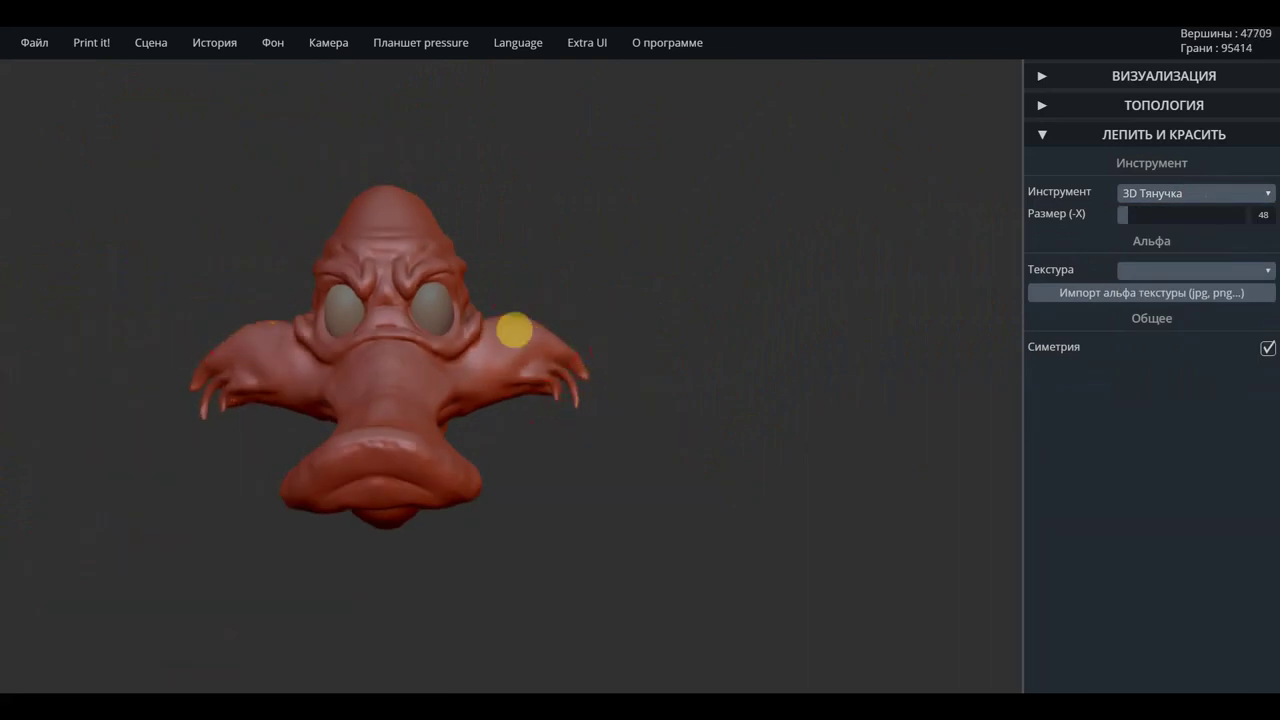
{"action": "mouse_move", "coordinate": [514, 419]}
{"action": "left_mouse_down"}
{"action": "mouse_move", "coordinate": [516, 462]}
{"action": "mouse_move", "coordinate": [512, 428]}
{"action": "mouse_move", "coordinate": [376, 452]}
{"action": "left_mouse_up"}
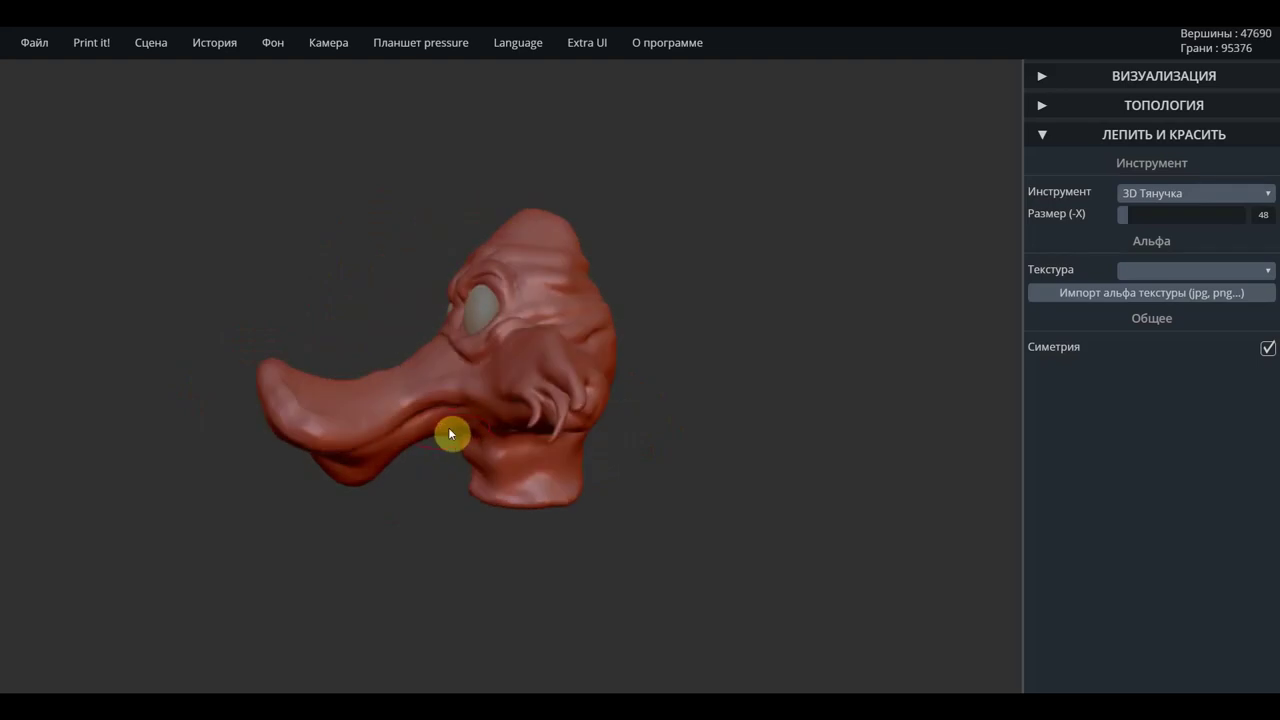
Enlarge the brush to size 77 and inspect the beak, flap and eyes from several angles
{"action": "left_click_drag", "start_coordinate": [1122, 214], "coordinate": [1131, 214]}
{"action": "scroll", "coordinate": [455, 369], "scroll_direction": "up", "scroll_amount": 3}
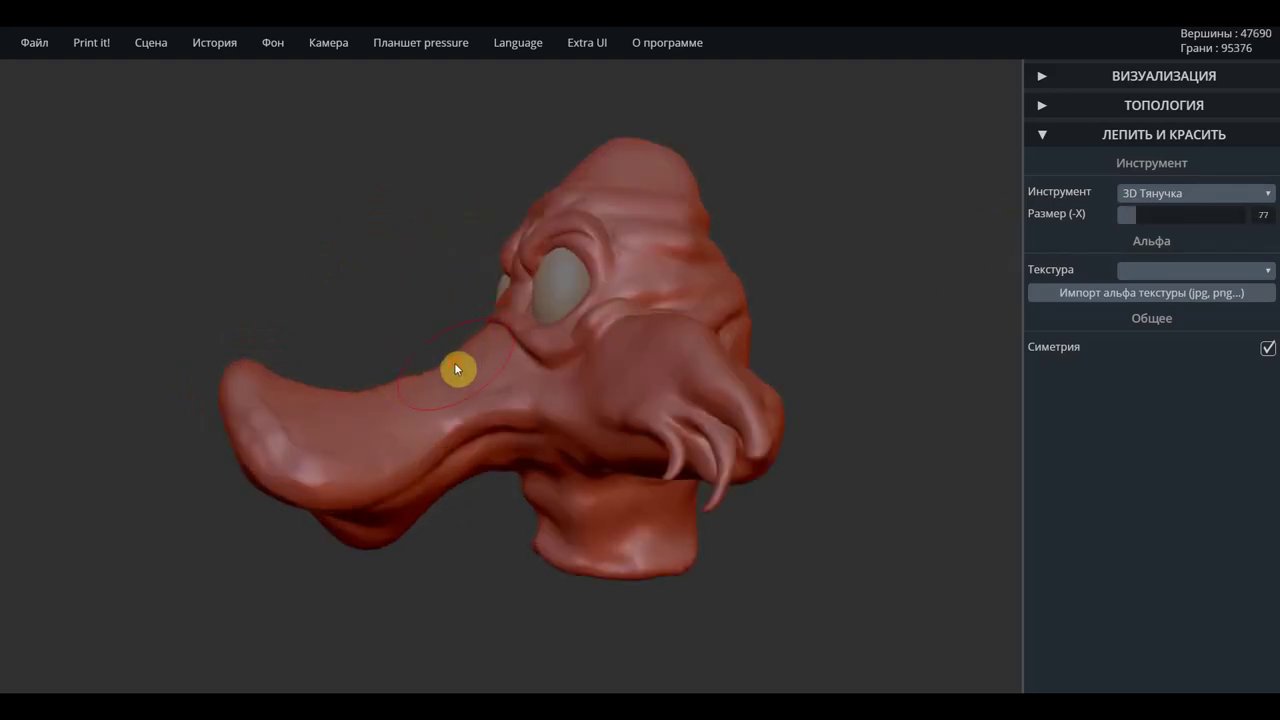
{"action": "mouse_move", "coordinate": [914, 194]}
{"action": "left_mouse_down"}
{"action": "mouse_move", "coordinate": [547, 381]}
{"action": "mouse_move", "coordinate": [599, 434]}
{"action": "mouse_move", "coordinate": [600, 363]}
{"action": "mouse_move", "coordinate": [720, 449]}
{"action": "left_mouse_up"}
{"action": "mouse_move", "coordinate": [897, 447]}
{"action": "left_mouse_down"}
{"action": "mouse_move", "coordinate": [837, 194]}
{"action": "mouse_move", "coordinate": [822, 409]}
{"action": "left_mouse_up"}
{"action": "scroll", "coordinate": [640, 560], "scroll_direction": "down", "scroll_amount": 5}
{"action": "mouse_move", "coordinate": [640, 560]}
{"action": "left_mouse_down"}
{"action": "mouse_move", "coordinate": [206, 383]}
{"action": "mouse_move", "coordinate": [623, 529]}
{"action": "left_mouse_up"}
{"action": "scroll", "coordinate": [588, 358], "scroll_direction": "up", "scroll_amount": 5}
{"action": "left_click_drag", "start_coordinate": [588, 358], "coordinate": [557, 346]}
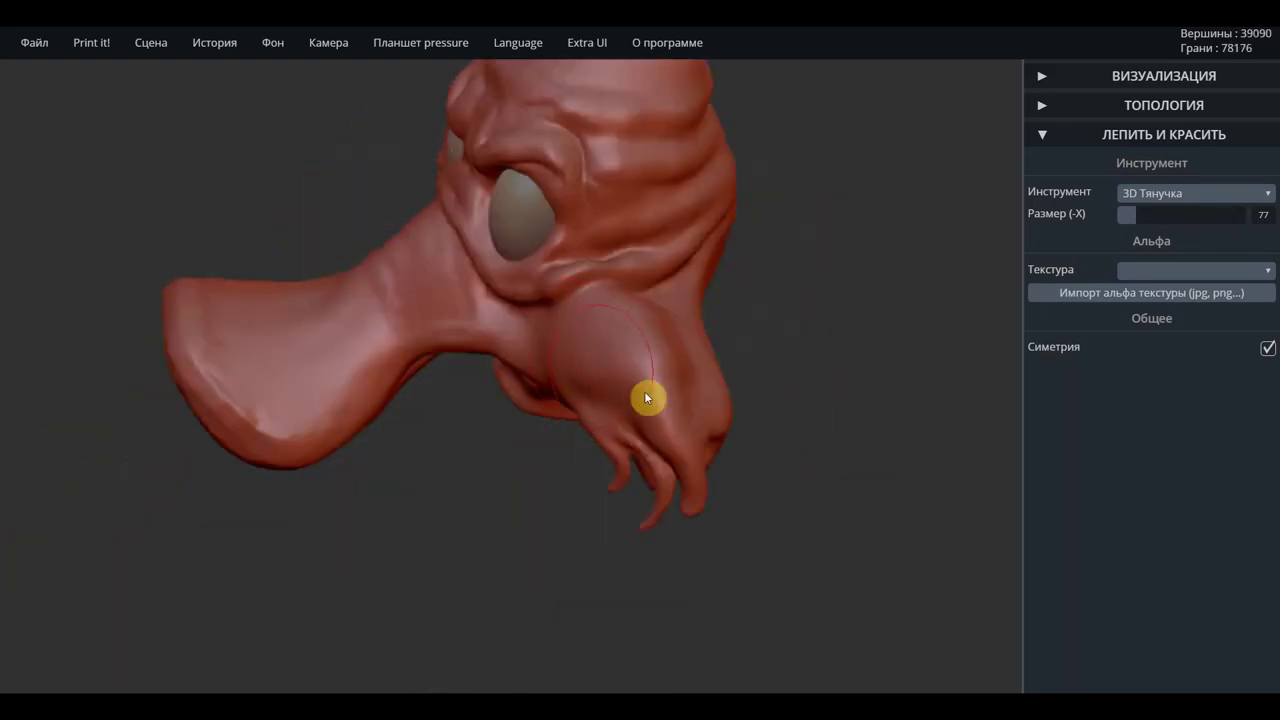
{"action": "mouse_move", "coordinate": [726, 411]}
{"action": "left_mouse_down"}
{"action": "mouse_move", "coordinate": [743, 437]}
{"action": "mouse_move", "coordinate": [723, 489]}
{"action": "left_mouse_up"}
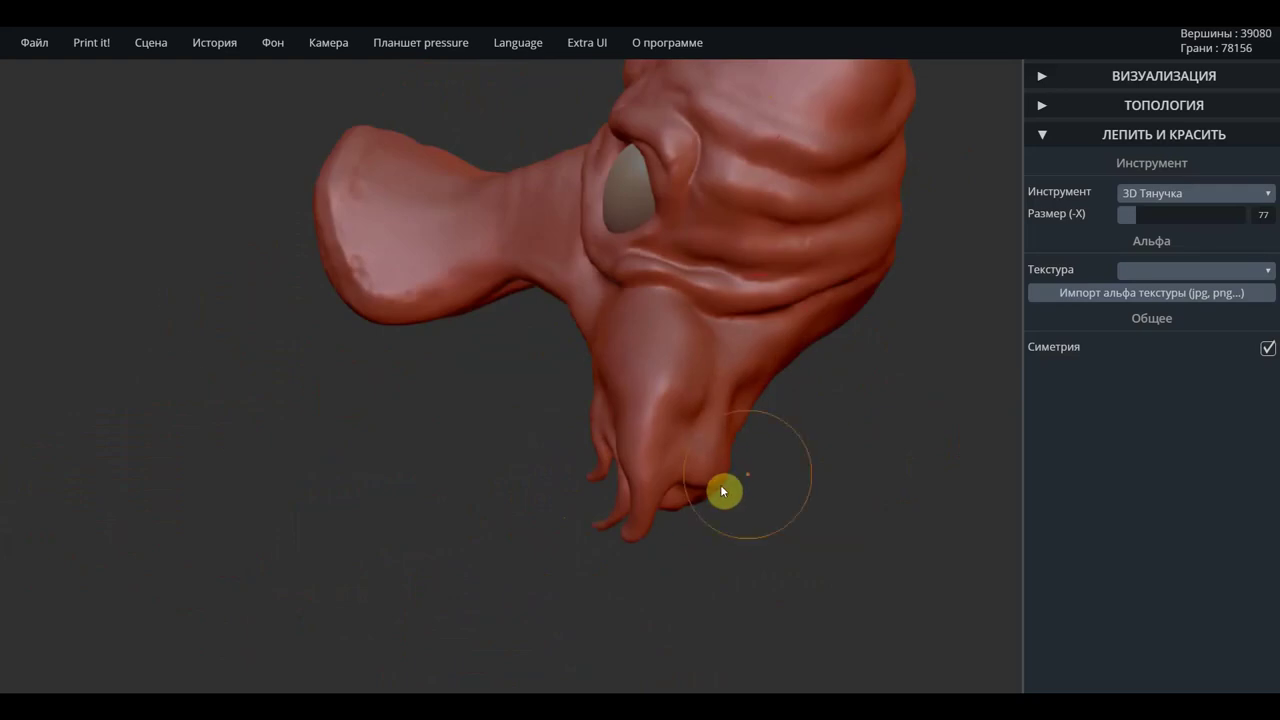
{"action": "mouse_move", "coordinate": [780, 450]}
{"action": "left_mouse_down"}
{"action": "mouse_move", "coordinate": [802, 595]}
{"action": "mouse_move", "coordinate": [903, 533]}
{"action": "left_mouse_up"}
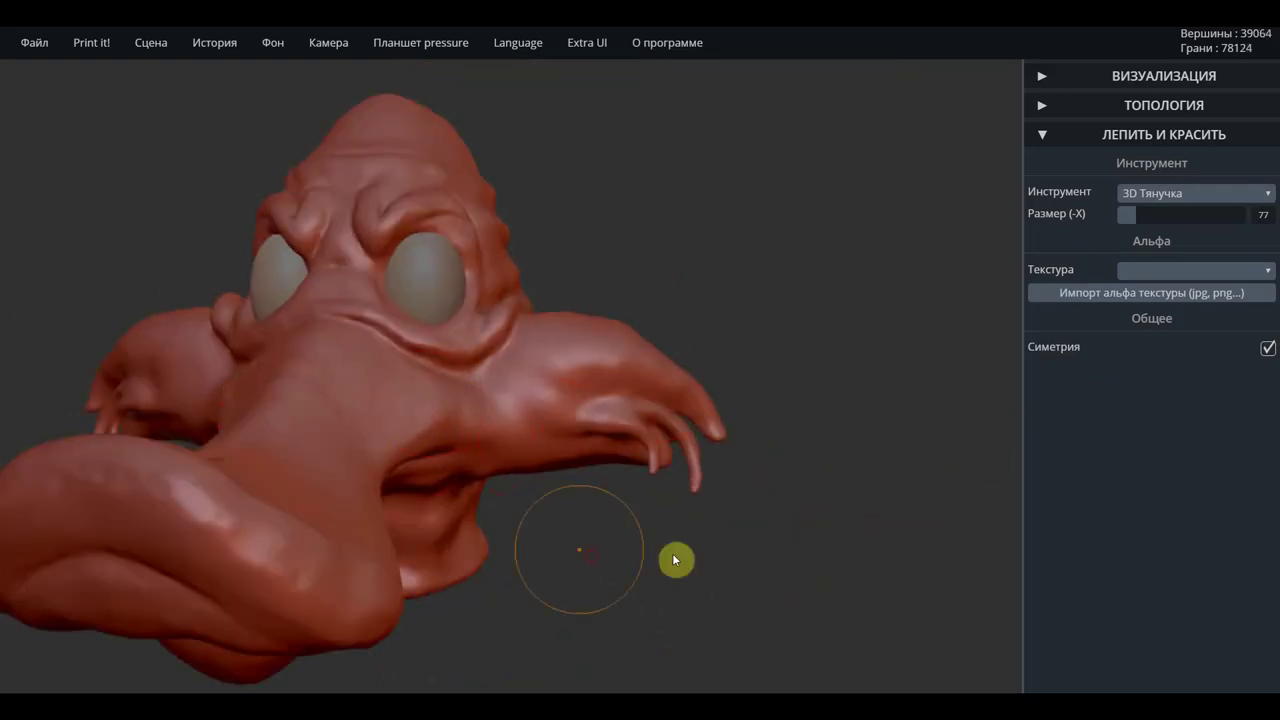
{"action": "left_click_drag", "start_coordinate": [674, 558], "coordinate": [760, 480]}
Switch to 3D Складка and crease the right cheek flap, mirrored on the left
{"action": "left_click", "coordinate": [1157, 196]}
{"action": "left_click", "coordinate": [1189, 218]}
{"action": "mouse_move", "coordinate": [594, 452]}
{"action": "left_mouse_down"}
{"action": "mouse_move", "coordinate": [454, 499]}
{"action": "mouse_move", "coordinate": [579, 339]}
{"action": "mouse_move", "coordinate": [536, 383]}
{"action": "mouse_move", "coordinate": [600, 357]}
{"action": "left_mouse_up"}
{"action": "scroll", "coordinate": [700, 395], "scroll_direction": "down", "scroll_amount": 3}
{"action": "scroll", "coordinate": [712, 500], "scroll_direction": "down", "scroll_amount": 2}
{"action": "mouse_move", "coordinate": [714, 514]}
{"action": "left_mouse_down"}
{"action": "mouse_move", "coordinate": [494, 530]}
{"action": "mouse_move", "coordinate": [686, 509]}
{"action": "mouse_move", "coordinate": [794, 517]}
{"action": "mouse_move", "coordinate": [728, 500]}
{"action": "left_mouse_up"}
{"action": "scroll", "coordinate": [660, 505], "scroll_direction": "down", "scroll_amount": 2}
{"action": "left_click_drag", "start_coordinate": [673, 540], "coordinate": [654, 357]}
{"action": "scroll", "coordinate": [620, 335], "scroll_direction": "up", "scroll_amount": 3}
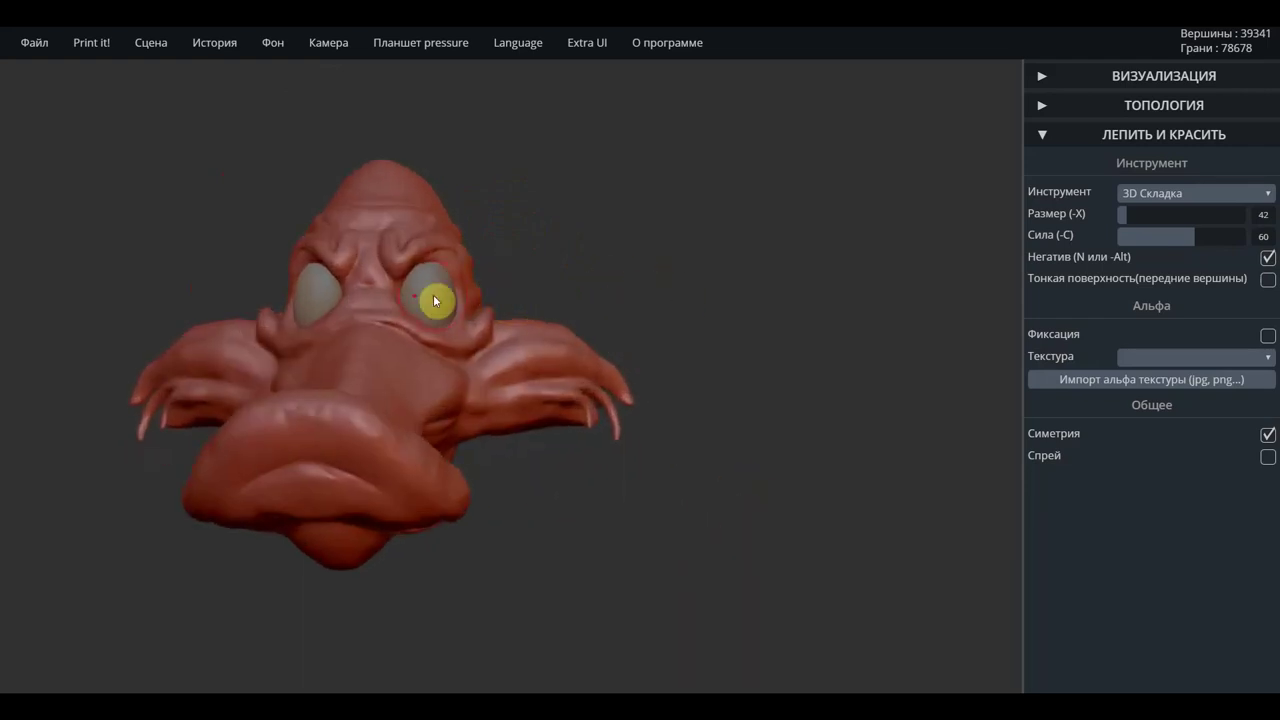
{"action": "left_click_drag", "start_coordinate": [613, 285], "coordinate": [777, 360]}
{"action": "scroll", "coordinate": [731, 346], "scroll_direction": "up", "scroll_amount": 3}
{"action": "scroll", "coordinate": [754, 307], "scroll_direction": "up", "scroll_amount": 2}
{"action": "mouse_move", "coordinate": [755, 307]}
{"action": "left_mouse_down"}
{"action": "mouse_move", "coordinate": [711, 320]}
{"action": "mouse_move", "coordinate": [751, 354]}
{"action": "mouse_move", "coordinate": [677, 355]}
{"action": "left_mouse_up"}
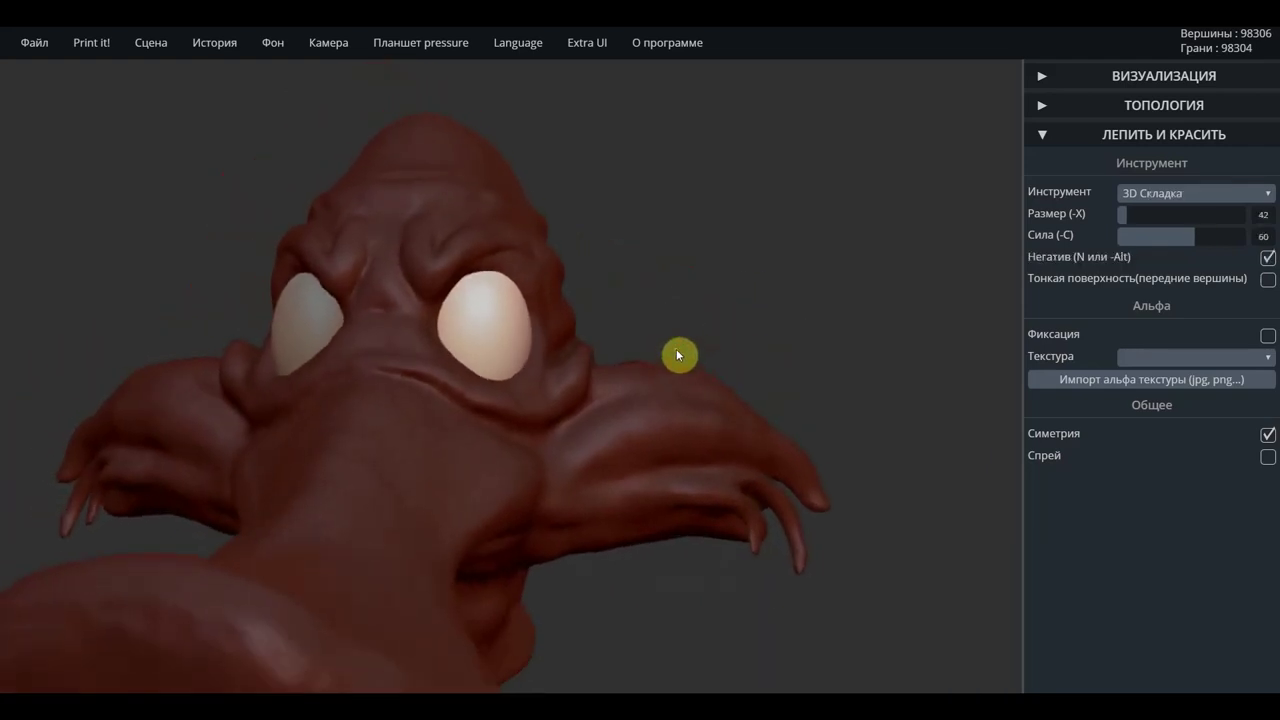
With 3D Кисть in negative mode, carve a deep sunken ring into each eye
{"action": "left_click", "coordinate": [1155, 198]}
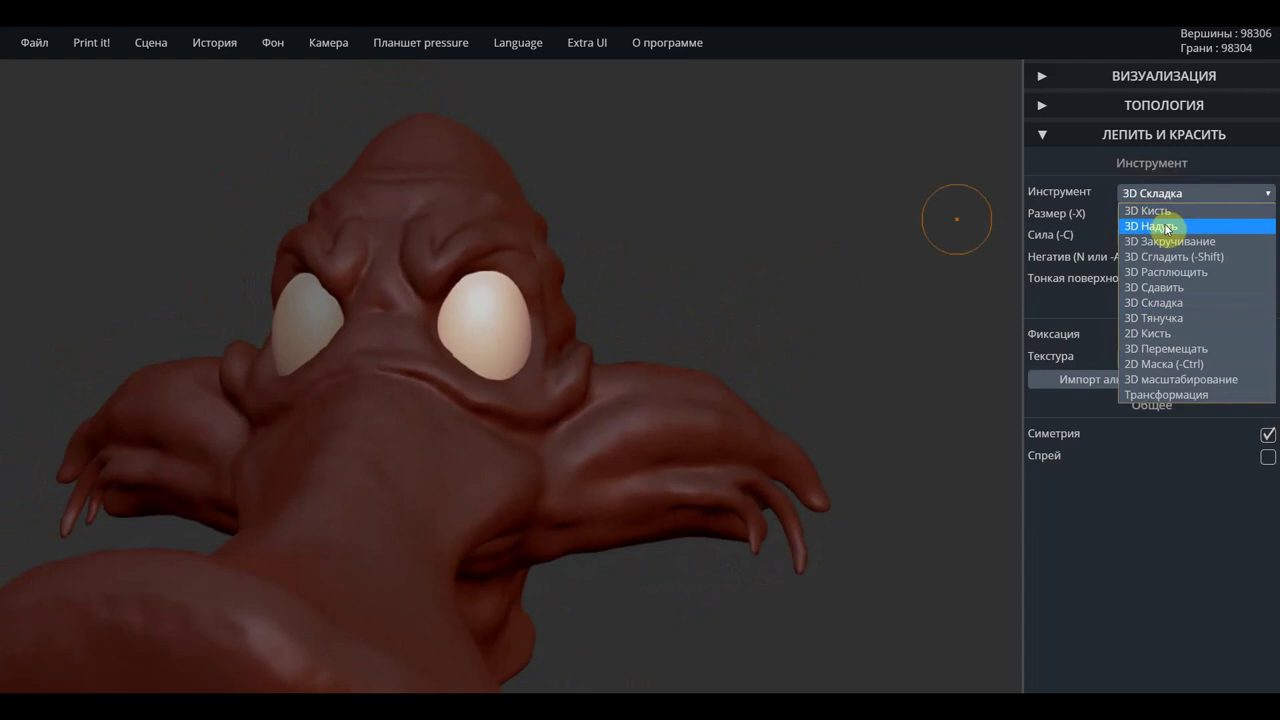
{"action": "left_click", "coordinate": [1157, 213]}
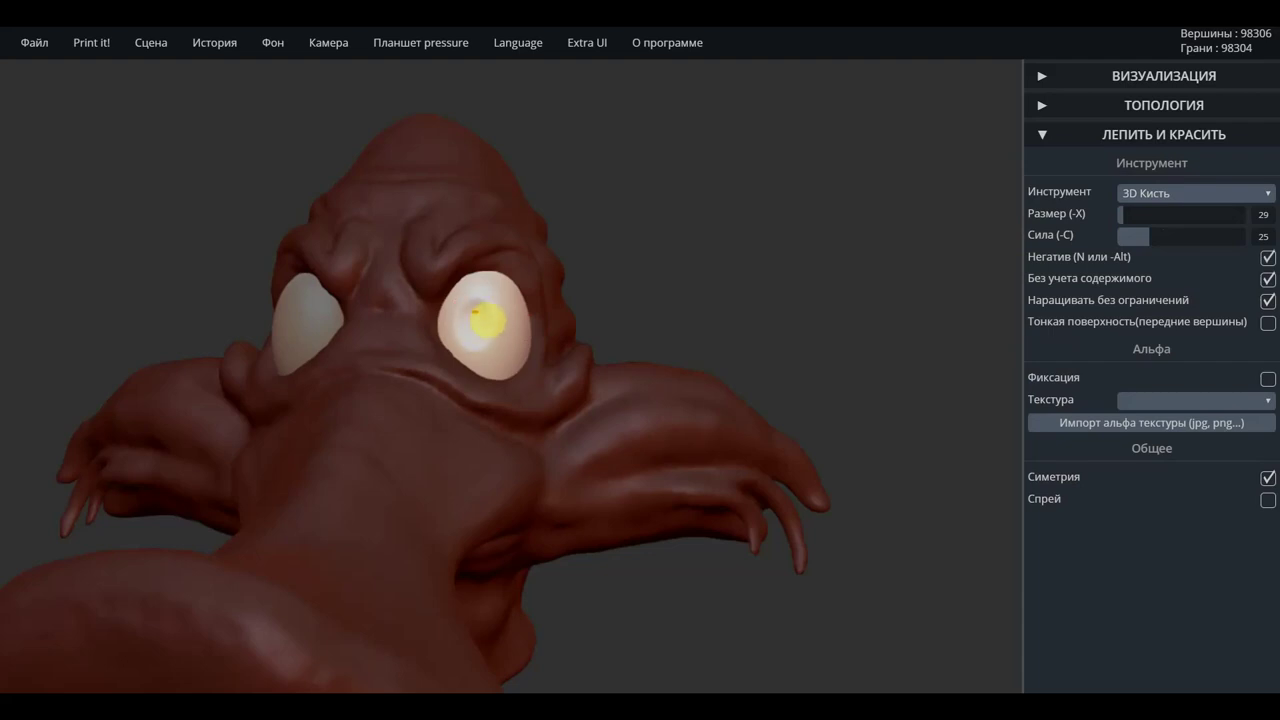
{"action": "mouse_move", "coordinate": [479, 314]}
{"action": "left_mouse_down"}
{"action": "mouse_move", "coordinate": [479, 340]}
{"action": "mouse_move", "coordinate": [476, 311]}
{"action": "left_mouse_up"}
{"action": "mouse_move", "coordinate": [634, 283]}
{"action": "left_mouse_down"}
{"action": "mouse_move", "coordinate": [738, 297]}
{"action": "mouse_move", "coordinate": [391, 320]}
{"action": "left_mouse_up"}
{"action": "left_click_drag", "start_coordinate": [285, 327], "coordinate": [294, 322]}
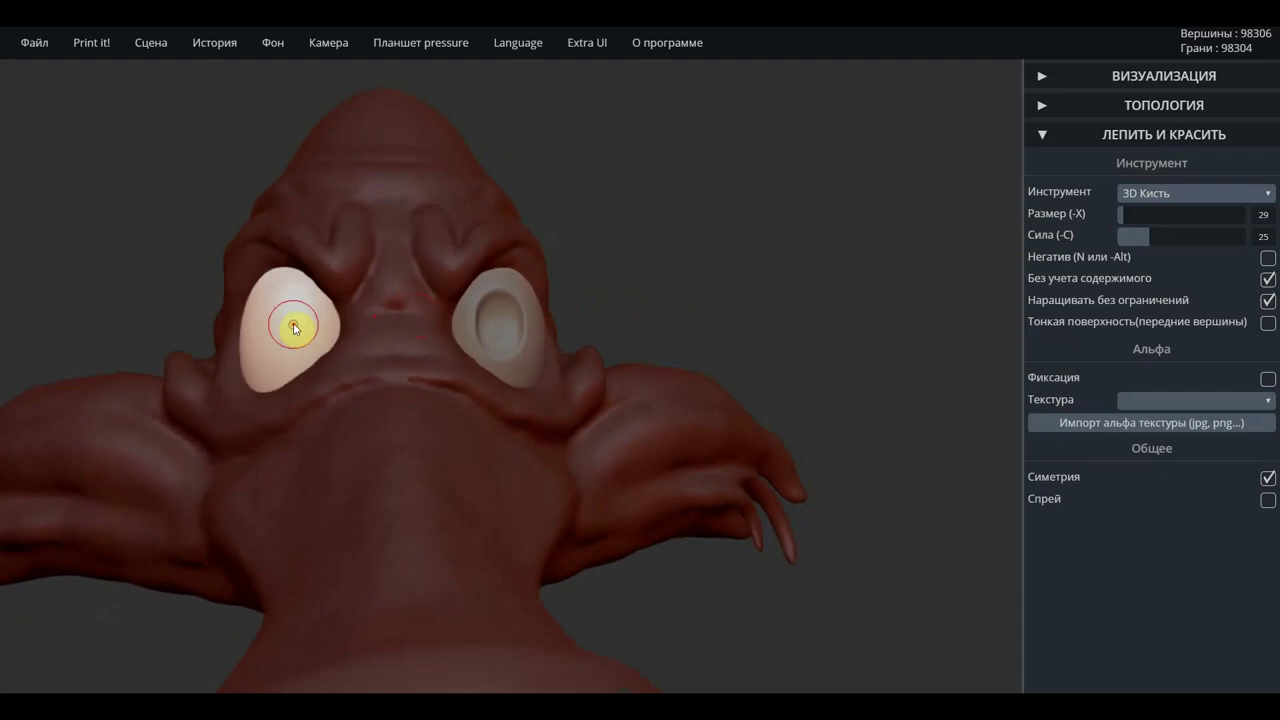
{"action": "mouse_move", "coordinate": [292, 330]}
{"action": "left_mouse_down"}
{"action": "mouse_move", "coordinate": [287, 305]}
{"action": "mouse_move", "coordinate": [305, 348]}
{"action": "left_mouse_up"}
Turn Негатив off, lower the brush to size 13, and dent a small pupil in each eye
{"action": "key", "text": "n"}
{"action": "left_click", "coordinate": [1136, 205]}
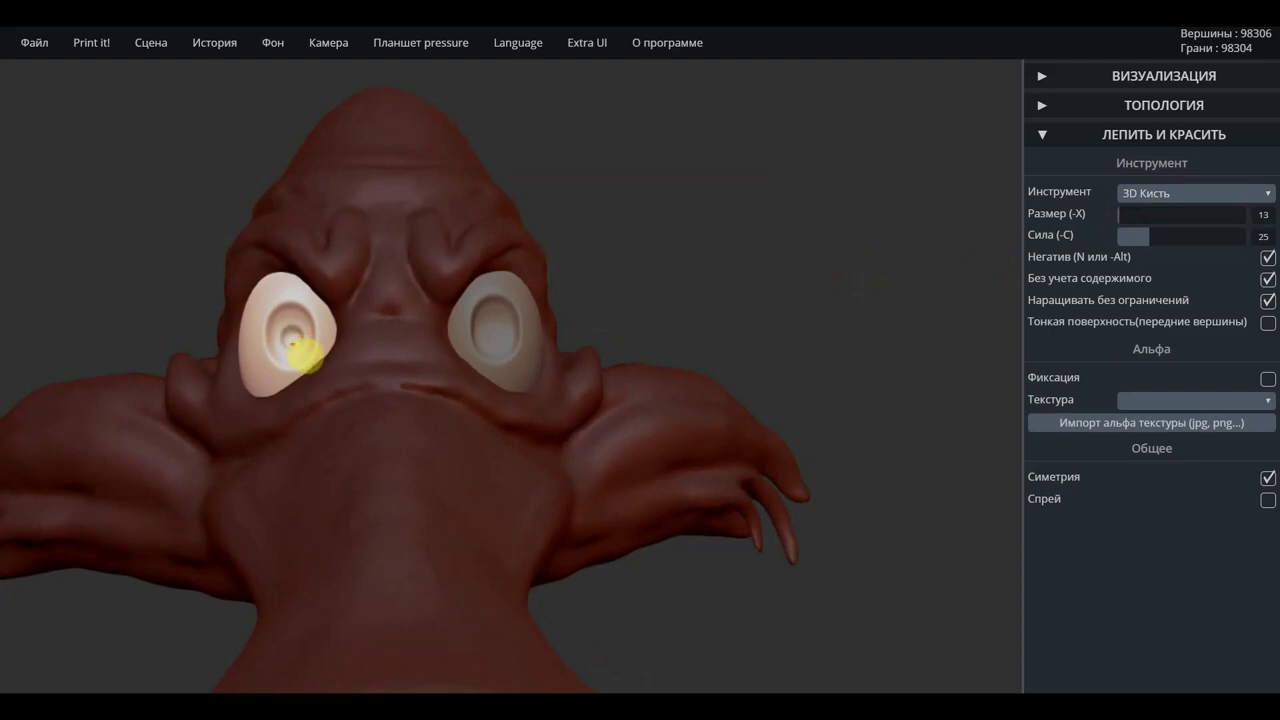
{"action": "left_click_drag", "start_coordinate": [503, 342], "coordinate": [495, 340], "text": "alt"}
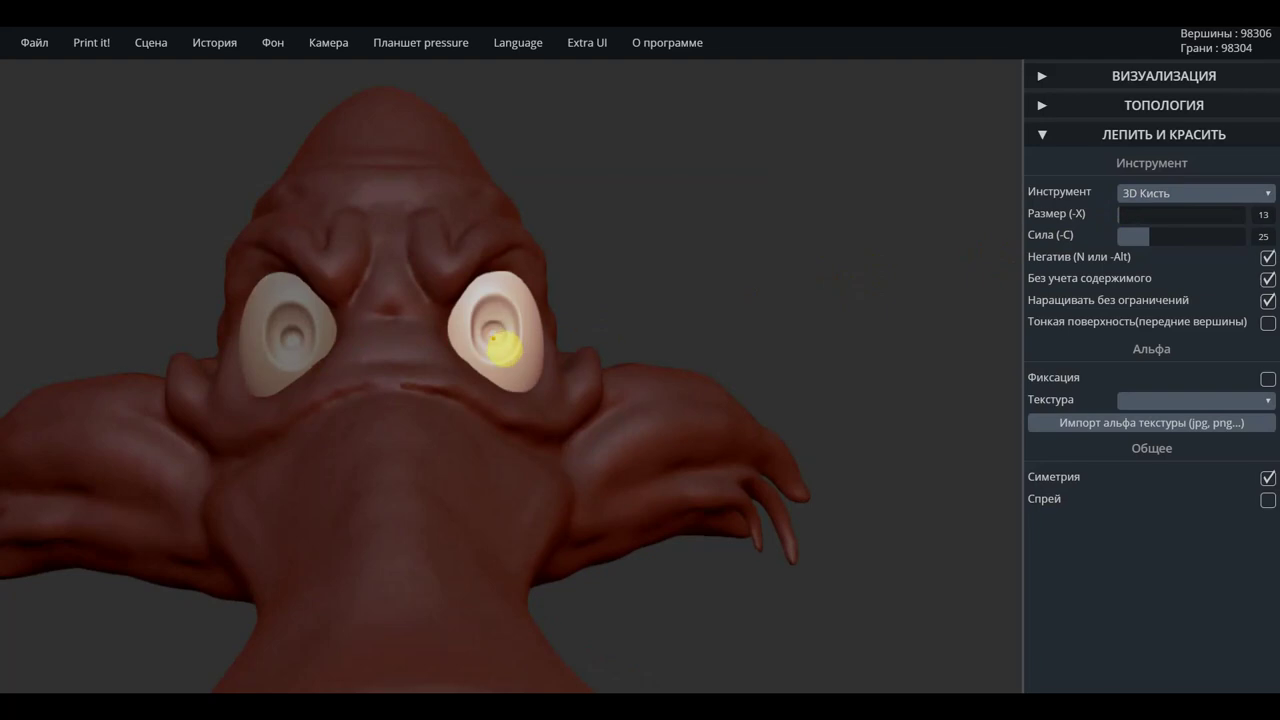
{"action": "scroll", "coordinate": [652, 304], "scroll_direction": "down", "scroll_amount": 5}
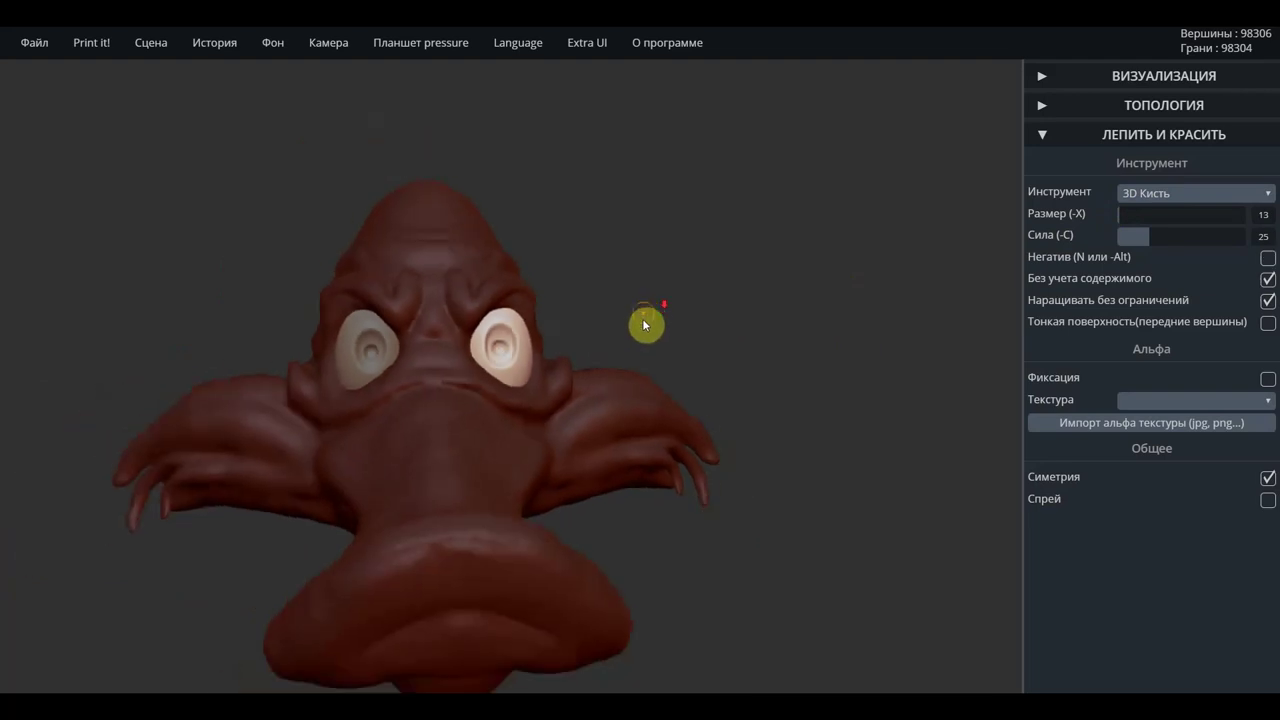
{"action": "scroll", "coordinate": [642, 318], "scroll_direction": "down", "scroll_amount": 2}
{"action": "mouse_move", "coordinate": [649, 329]}
{"action": "left_mouse_down"}
{"action": "mouse_move", "coordinate": [560, 334]}
{"action": "mouse_move", "coordinate": [586, 320]}
{"action": "left_mouse_up"}
{"action": "mouse_move", "coordinate": [536, 433]}
{"action": "left_mouse_down"}
{"action": "mouse_move", "coordinate": [618, 545]}
{"action": "mouse_move", "coordinate": [706, 550]}
{"action": "mouse_move", "coordinate": [697, 535]}
{"action": "mouse_move", "coordinate": [648, 528]}
{"action": "left_mouse_up"}
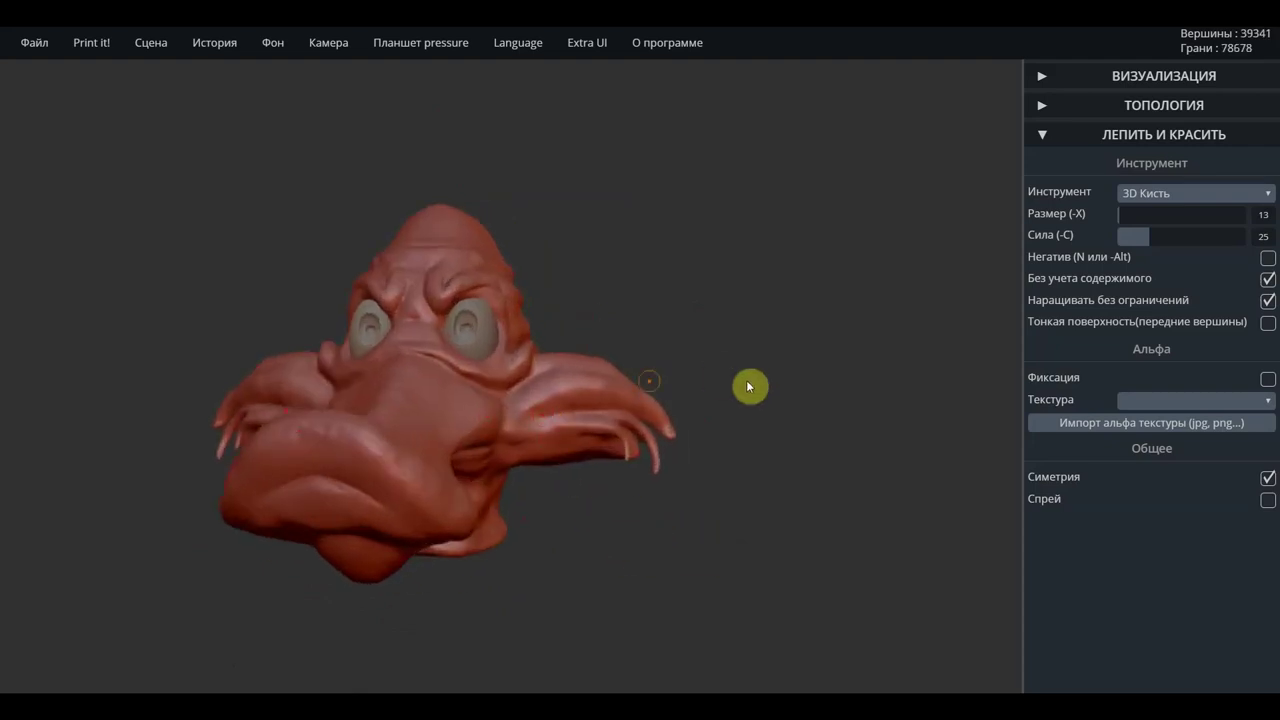
With 3D Расплющить, flatten the upper side flap toward its tip and reshape the lower flap near the claws
{"action": "left_click", "coordinate": [1181, 197]}
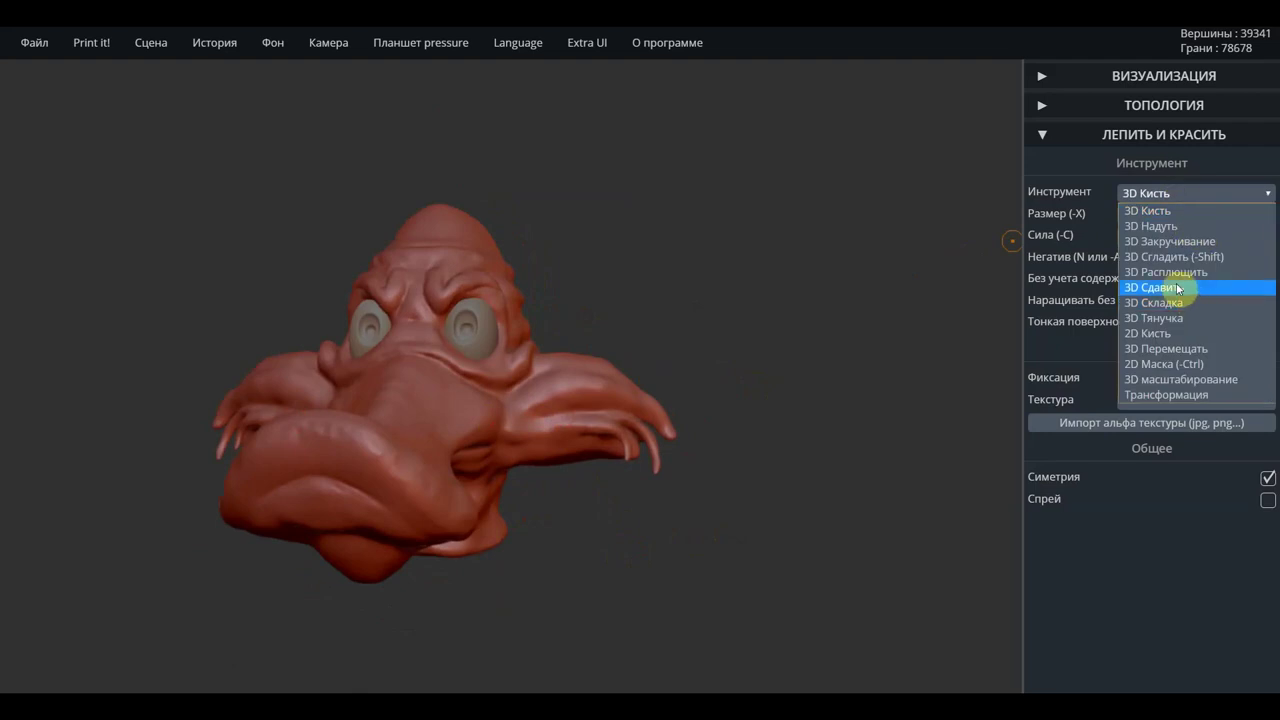
{"action": "left_click", "coordinate": [1170, 272]}
{"action": "scroll", "coordinate": [412, 452], "scroll_direction": "up", "scroll_amount": 3}
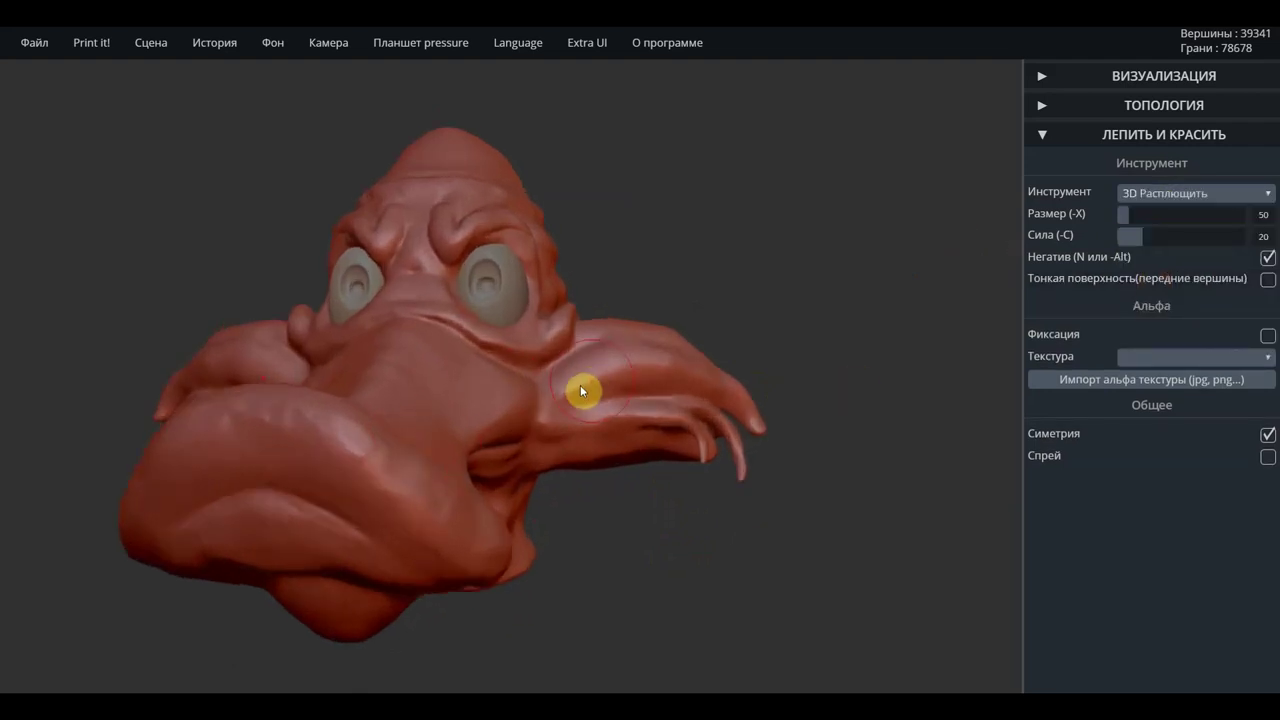
{"action": "scroll", "coordinate": [583, 389], "scroll_direction": "up", "scroll_amount": 2}
{"action": "scroll", "coordinate": [713, 371], "scroll_direction": "up", "scroll_amount": 2}
{"action": "scroll", "coordinate": [625, 402], "scroll_direction": "up", "scroll_amount": 2}
{"action": "scroll", "coordinate": [611, 538], "scroll_direction": "down", "scroll_amount": 1}
{"action": "mouse_move", "coordinate": [610, 538]}
{"action": "left_mouse_down"}
{"action": "mouse_move", "coordinate": [516, 500]}
{"action": "mouse_move", "coordinate": [584, 438]}
{"action": "mouse_move", "coordinate": [757, 383]}
{"action": "left_mouse_up"}
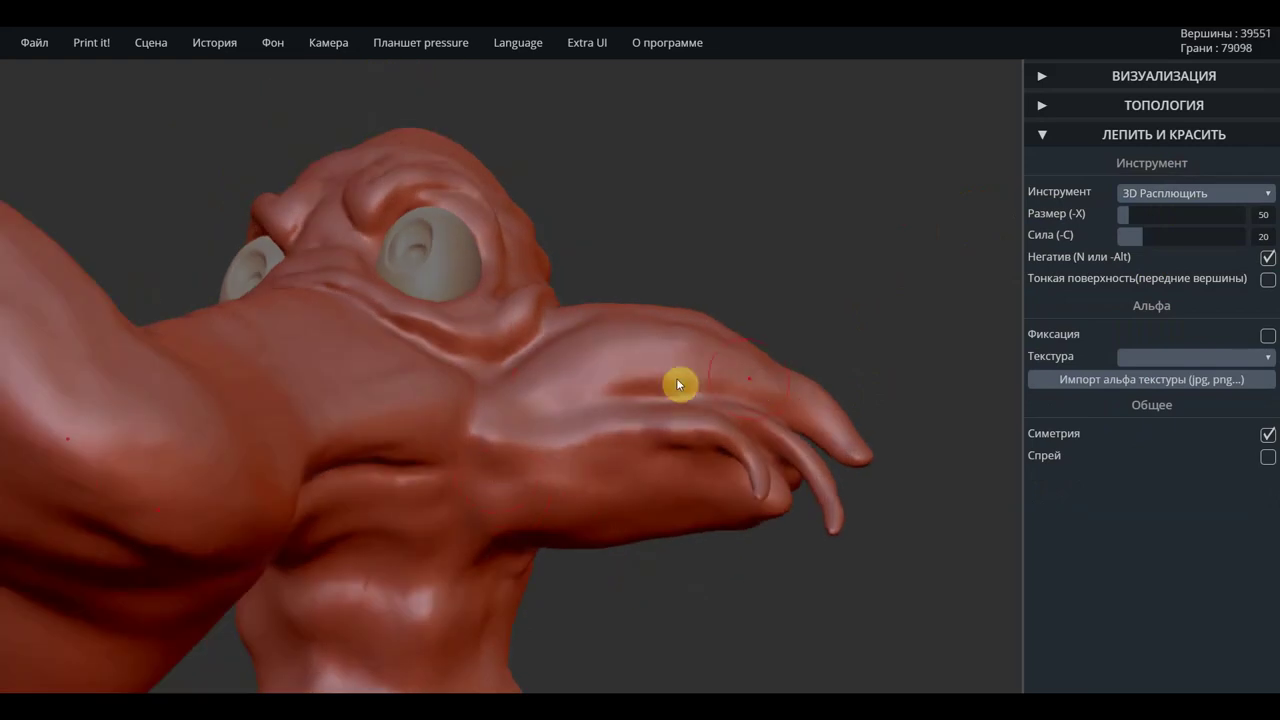
{"action": "mouse_move", "coordinate": [623, 380]}
{"action": "left_mouse_down"}
{"action": "mouse_move", "coordinate": [829, 423]}
{"action": "mouse_move", "coordinate": [805, 447]}
{"action": "left_mouse_up"}
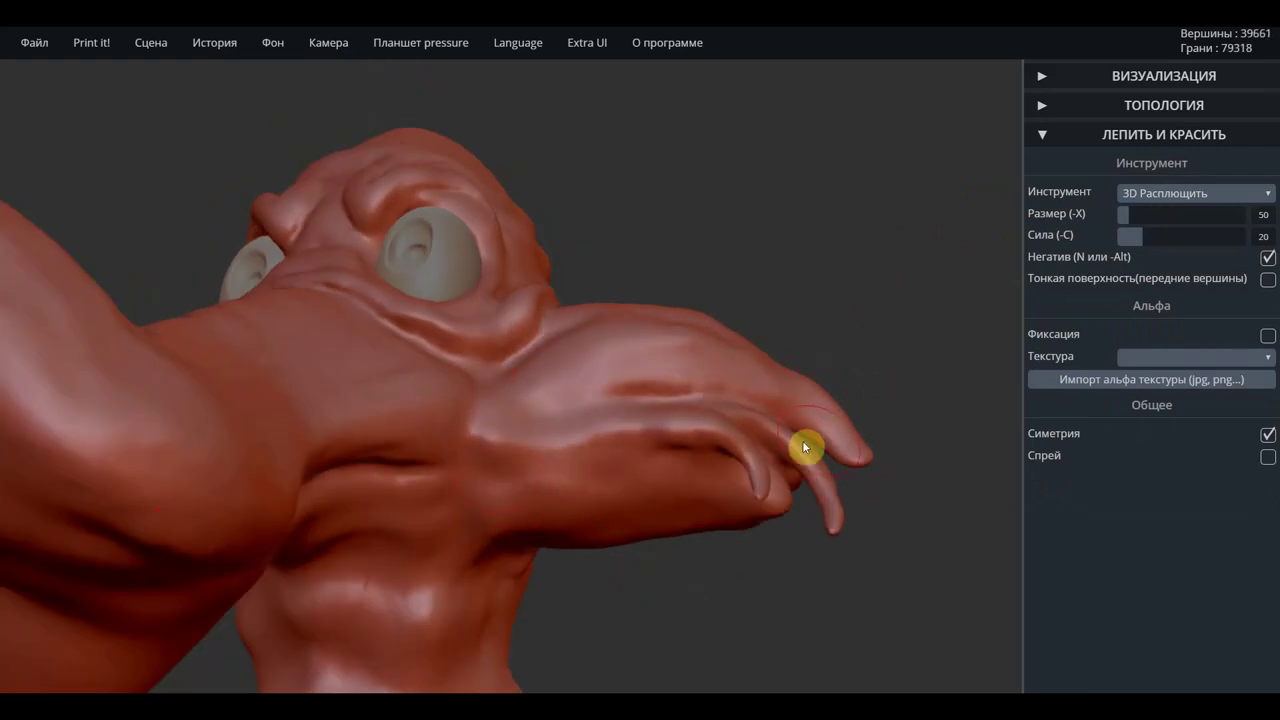
{"action": "left_click_drag", "start_coordinate": [690, 421], "coordinate": [741, 451]}
{"action": "mouse_move", "coordinate": [546, 510]}
{"action": "left_mouse_down"}
{"action": "mouse_move", "coordinate": [671, 506]}
{"action": "mouse_move", "coordinate": [470, 500]}
{"action": "mouse_move", "coordinate": [662, 446]}
{"action": "left_mouse_up"}
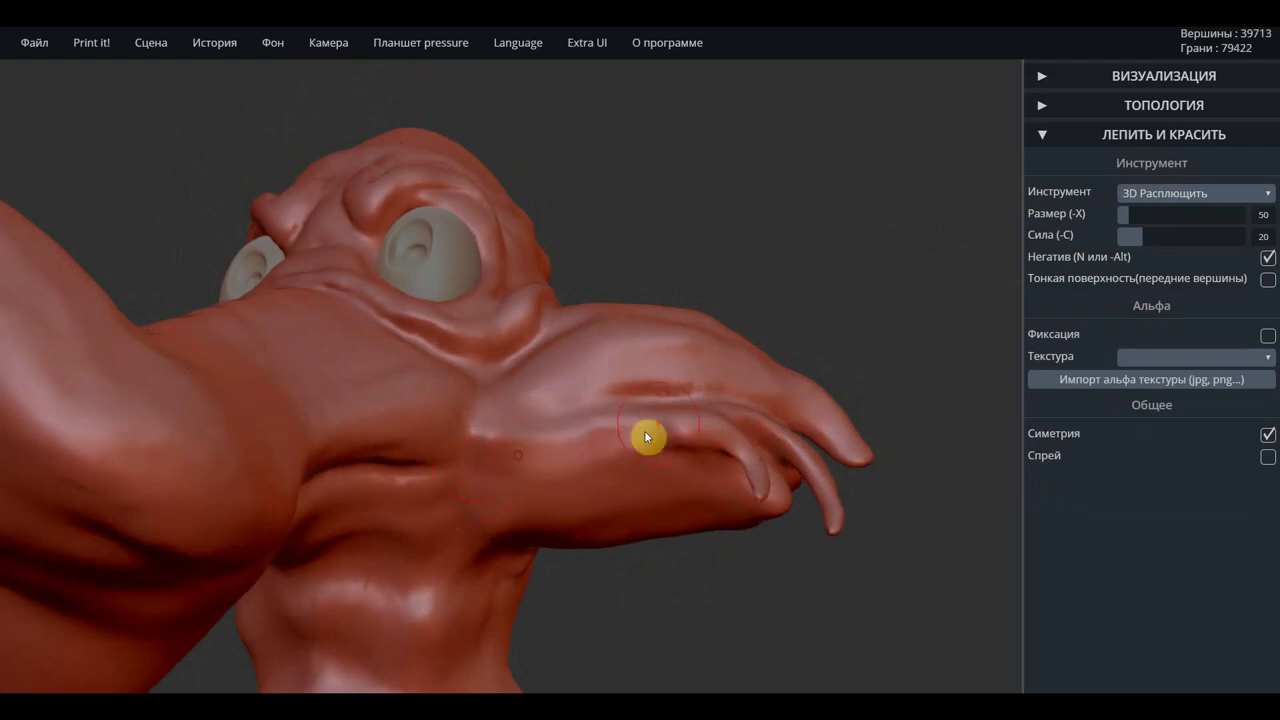
Flatten the side flap from the side toward the claws, smoothing it with Shift
{"action": "mouse_move", "coordinate": [849, 306]}
{"action": "left_mouse_down"}
{"action": "mouse_move", "coordinate": [797, 491]}
{"action": "mouse_move", "coordinate": [650, 358]}
{"action": "mouse_move", "coordinate": [629, 374]}
{"action": "mouse_move", "coordinate": [617, 289]}
{"action": "mouse_move", "coordinate": [731, 360]}
{"action": "mouse_move", "coordinate": [626, 251]}
{"action": "mouse_move", "coordinate": [699, 279]}
{"action": "left_mouse_up"}
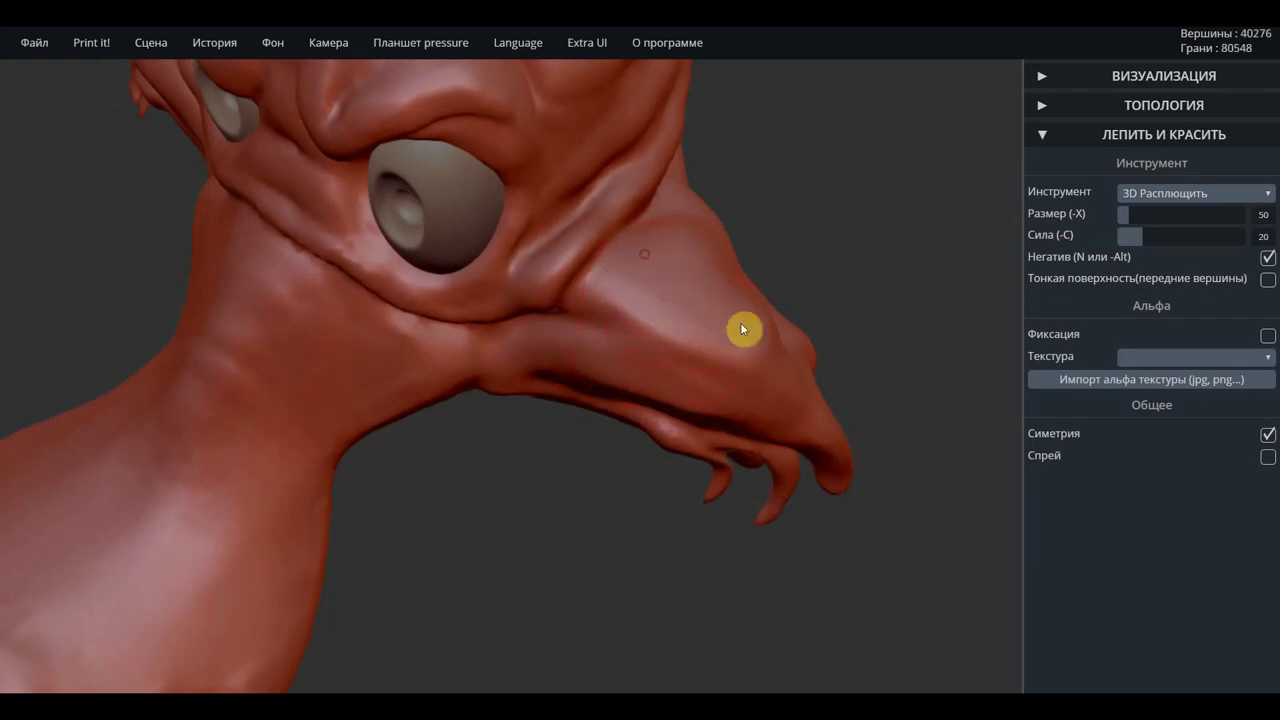
{"action": "mouse_move", "coordinate": [926, 435]}
{"action": "left_mouse_down"}
{"action": "mouse_move", "coordinate": [837, 277]}
{"action": "mouse_move", "coordinate": [751, 343]}
{"action": "mouse_move", "coordinate": [817, 457]}
{"action": "left_mouse_up"}
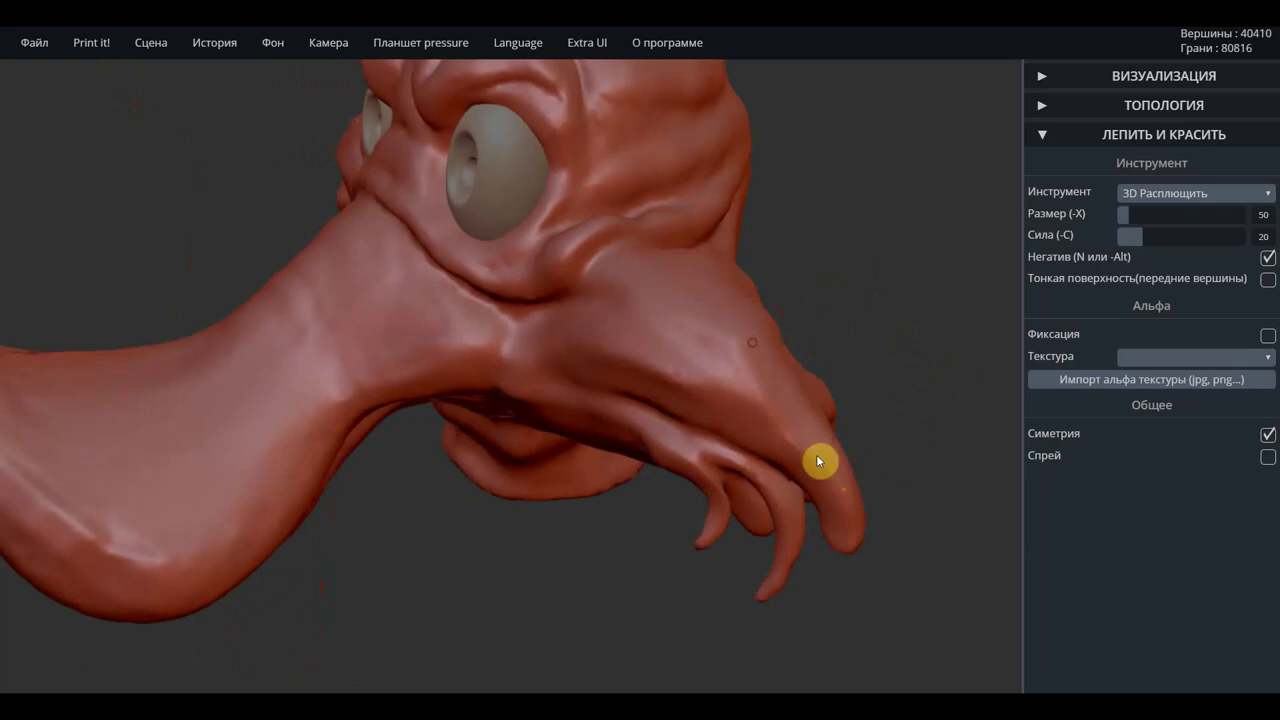
{"action": "mouse_move", "coordinate": [745, 362]}
{"action": "left_mouse_down"}
{"action": "mouse_move", "coordinate": [857, 540]}
{"action": "mouse_move", "coordinate": [940, 451]}
{"action": "mouse_move", "coordinate": [866, 451]}
{"action": "mouse_move", "coordinate": [839, 413]}
{"action": "left_mouse_up"}
{"action": "key", "text": "shift"}
{"action": "mouse_move", "coordinate": [903, 477]}
{"action": "left_mouse_down"}
{"action": "mouse_move", "coordinate": [923, 577]}
{"action": "mouse_move", "coordinate": [894, 530]}
{"action": "mouse_move", "coordinate": [894, 486]}
{"action": "mouse_move", "coordinate": [851, 506]}
{"action": "mouse_move", "coordinate": [889, 503]}
{"action": "mouse_move", "coordinate": [783, 520]}
{"action": "mouse_move", "coordinate": [737, 551]}
{"action": "mouse_move", "coordinate": [740, 533]}
{"action": "mouse_move", "coordinate": [803, 534]}
{"action": "mouse_move", "coordinate": [551, 534]}
{"action": "mouse_move", "coordinate": [585, 541]}
{"action": "left_mouse_up"}
{"action": "scroll", "coordinate": [885, 497], "scroll_direction": "down", "scroll_amount": 3}
{"action": "scroll", "coordinate": [740, 534], "scroll_direction": "down", "scroll_amount": 2}
{"action": "scroll", "coordinate": [744, 528], "scroll_direction": "up", "scroll_amount": 2}
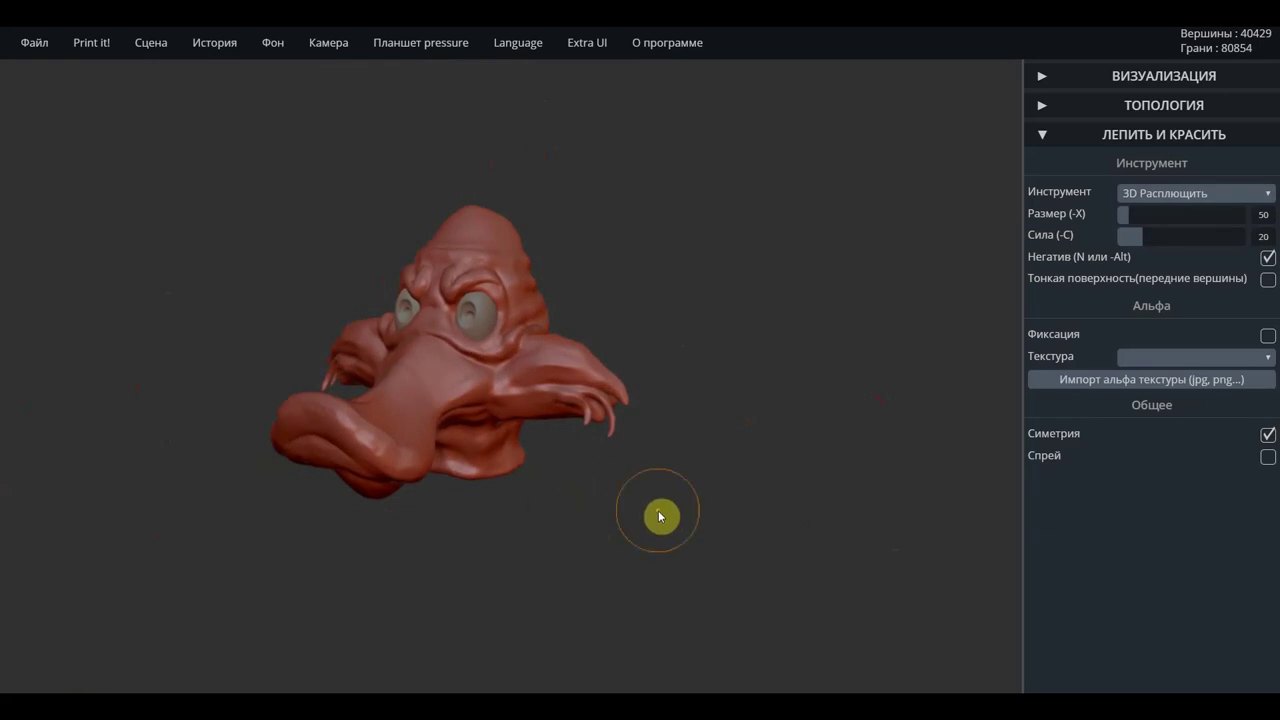
Try adding the шляпа model from disk through the Файл options
{"action": "left_click", "coordinate": [35, 43]}
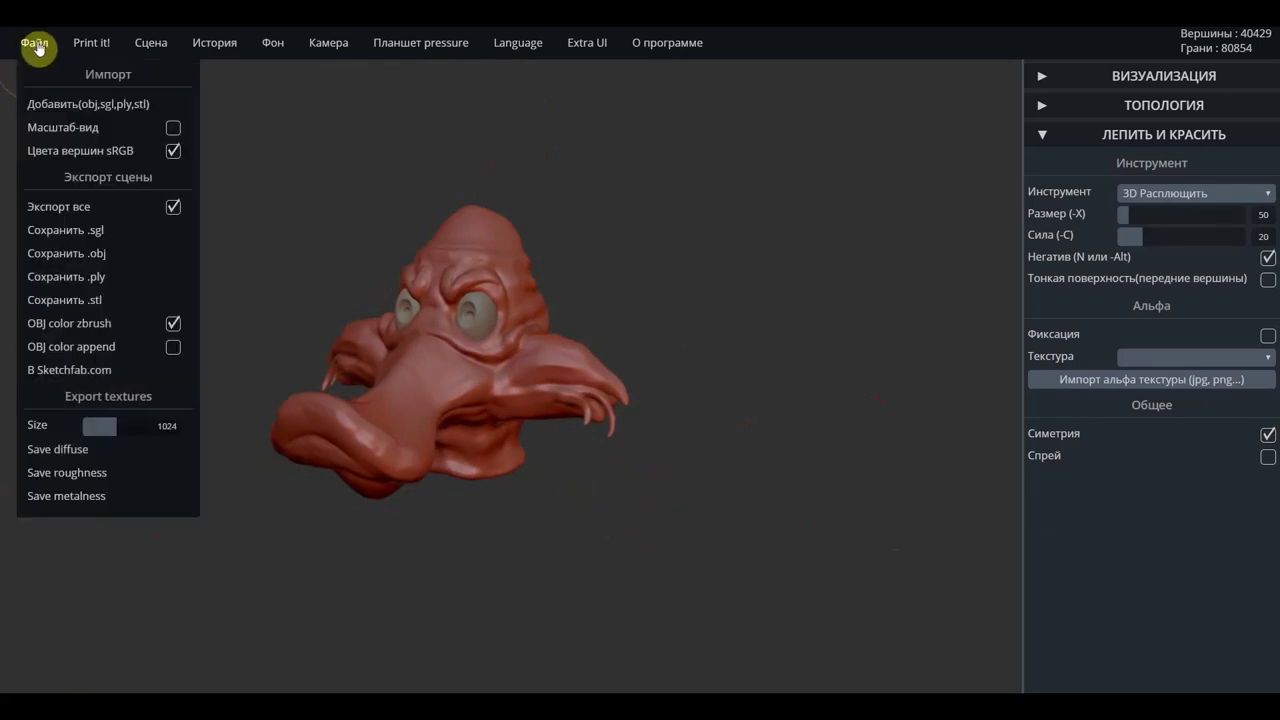
{"action": "left_click", "coordinate": [61, 108]}
{"action": "scroll", "coordinate": [385, 285], "scroll_direction": "down", "scroll_amount": 2}
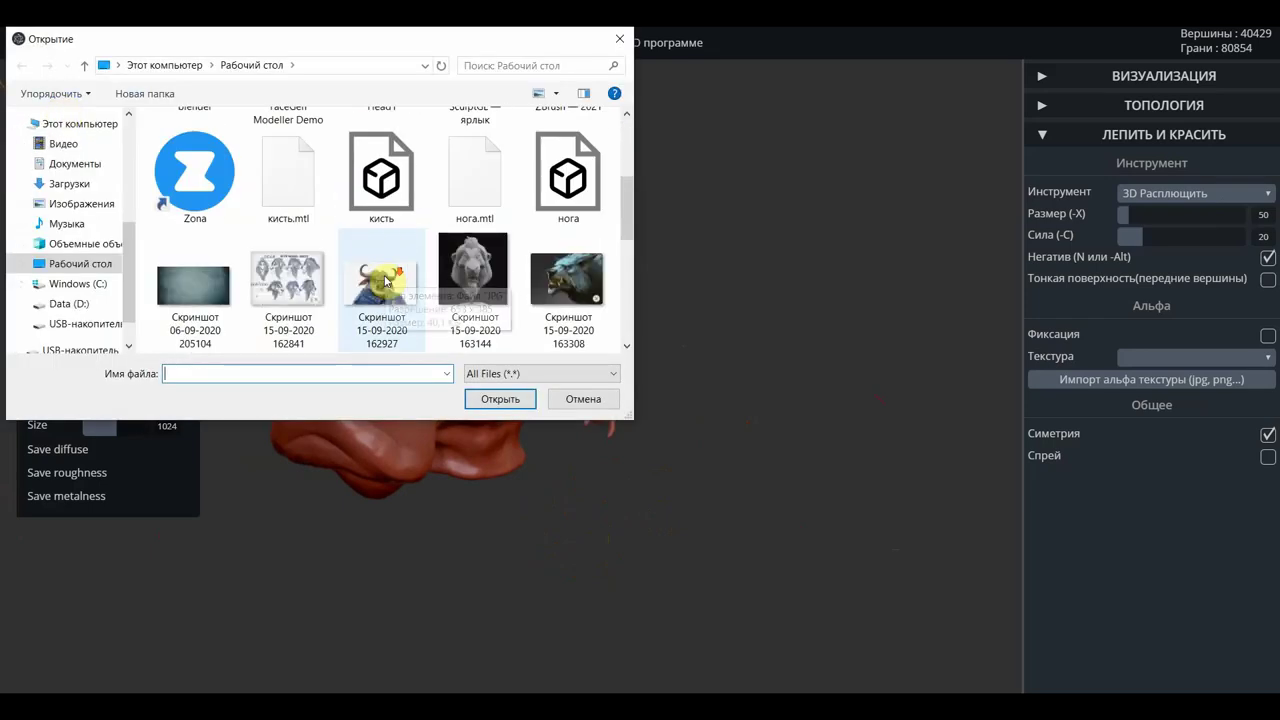
{"action": "scroll", "coordinate": [490, 240], "scroll_direction": "down", "scroll_amount": 2}
{"action": "scroll", "coordinate": [440, 255], "scroll_direction": "down", "scroll_amount": 2}
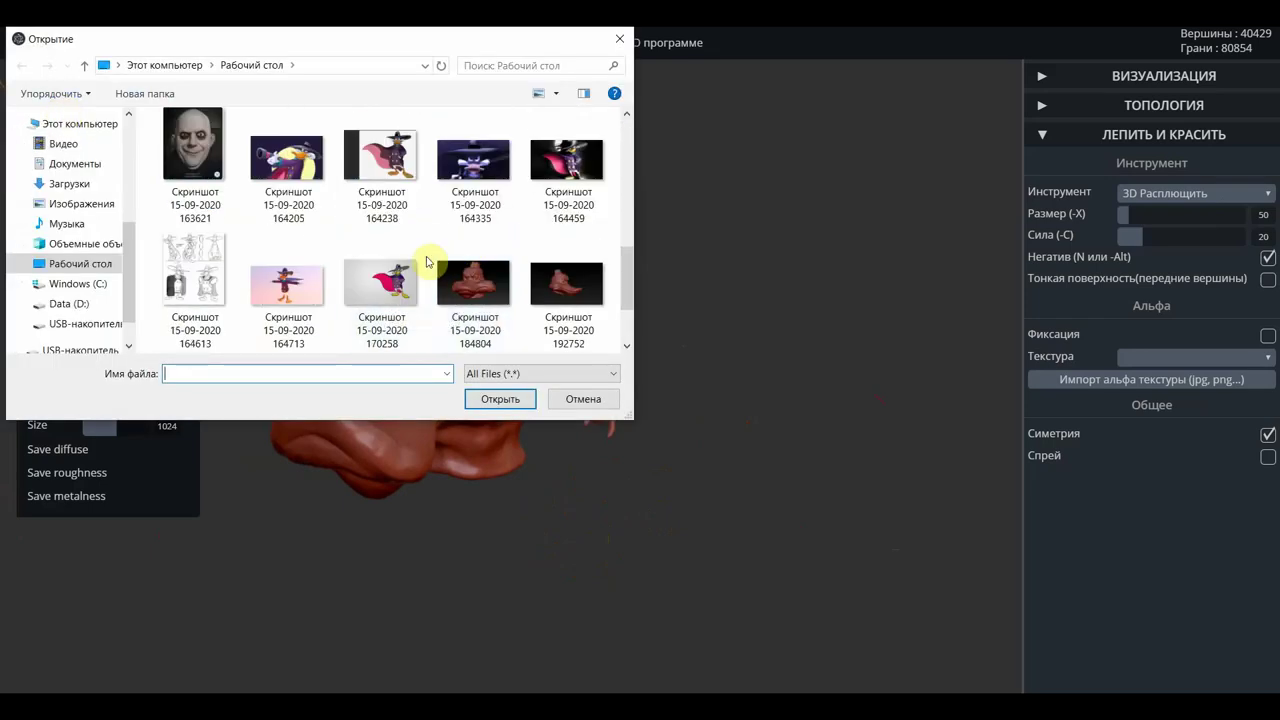
{"action": "scroll", "coordinate": [429, 262], "scroll_direction": "down", "scroll_amount": 1}
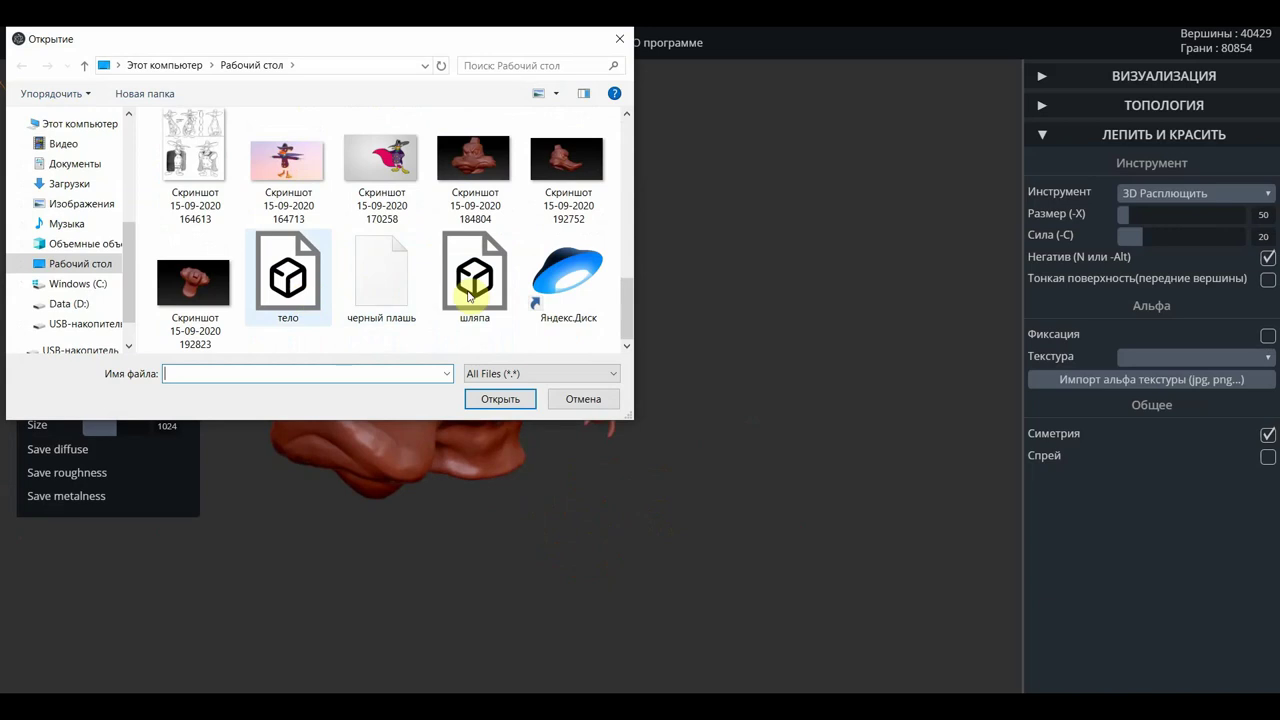
{"action": "left_click", "coordinate": [458, 290]}
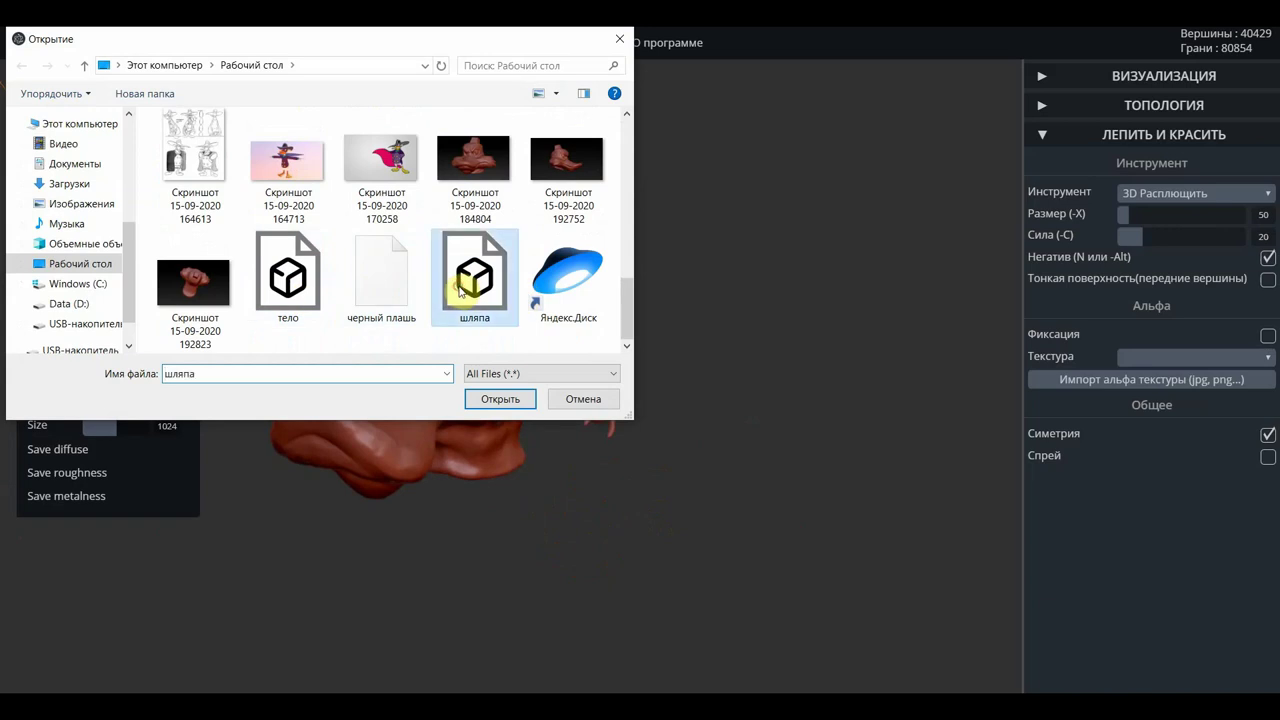
{"action": "left_click", "coordinate": [498, 401]}
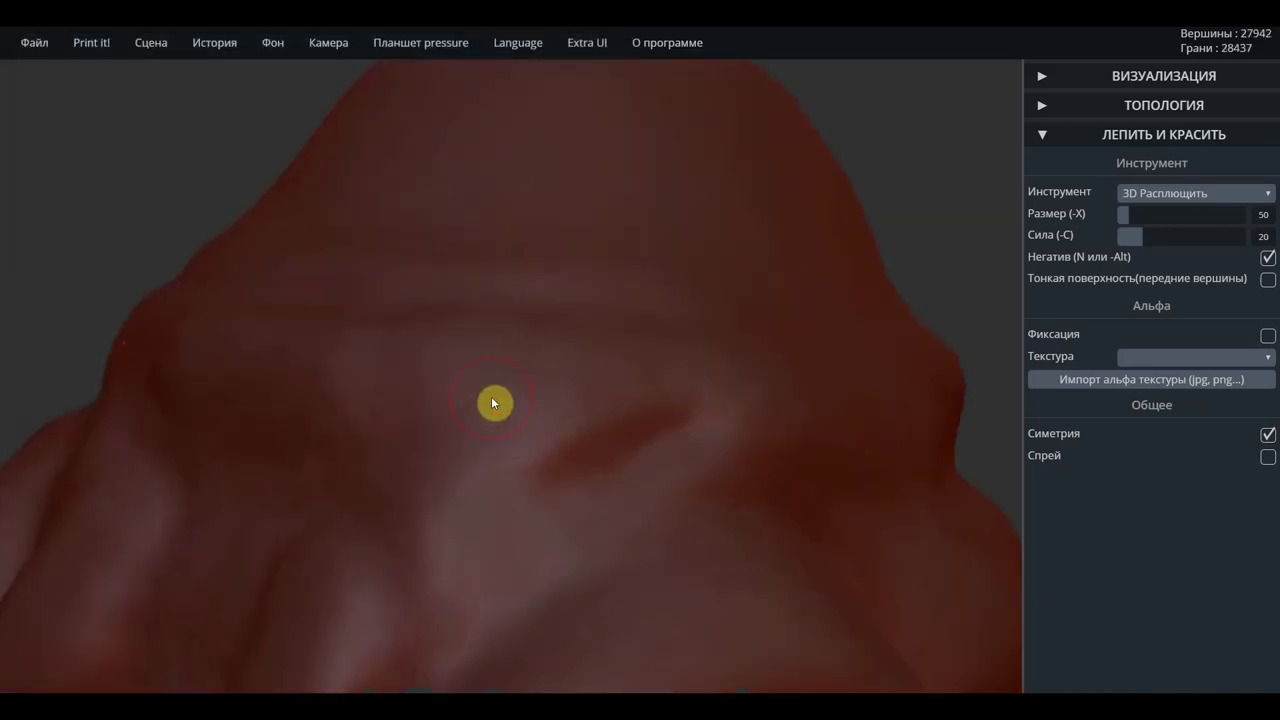
Zoom out to the whole head and reopen the Файл menu
{"action": "scroll", "coordinate": [493, 393], "scroll_direction": "down", "scroll_amount": 3}
{"action": "scroll", "coordinate": [496, 391], "scroll_direction": "down", "scroll_amount": 2}
{"action": "scroll", "coordinate": [508, 387], "scroll_direction": "down", "scroll_amount": 2}
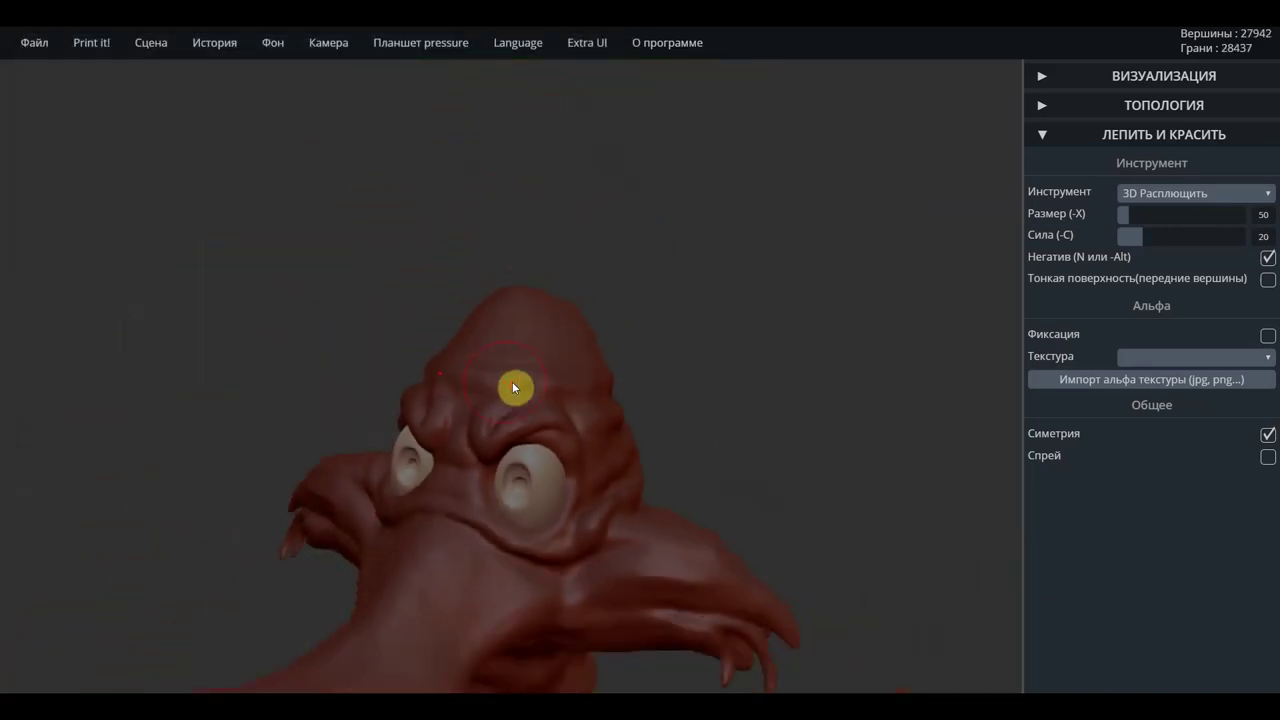
{"action": "scroll", "coordinate": [540, 380], "scroll_direction": "down", "scroll_amount": 1}
{"action": "scroll", "coordinate": [560, 377], "scroll_direction": "down", "scroll_amount": 1}
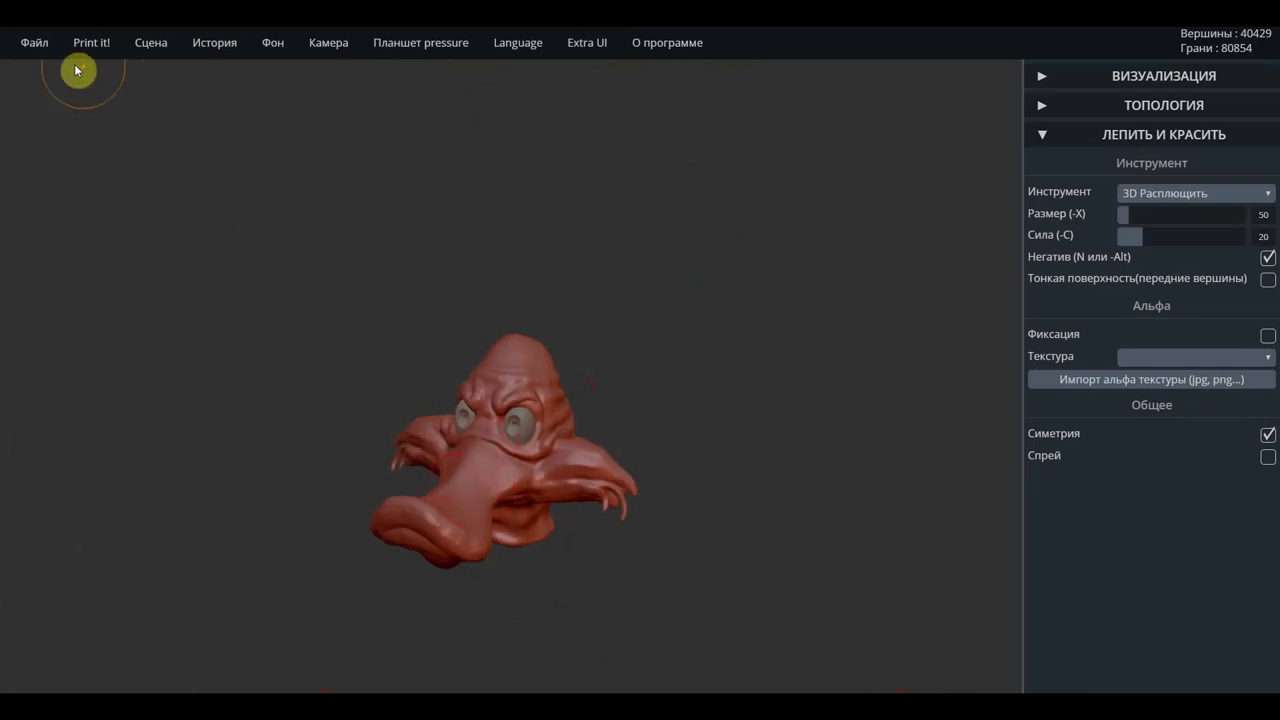
{"action": "left_click", "coordinate": [31, 46]}
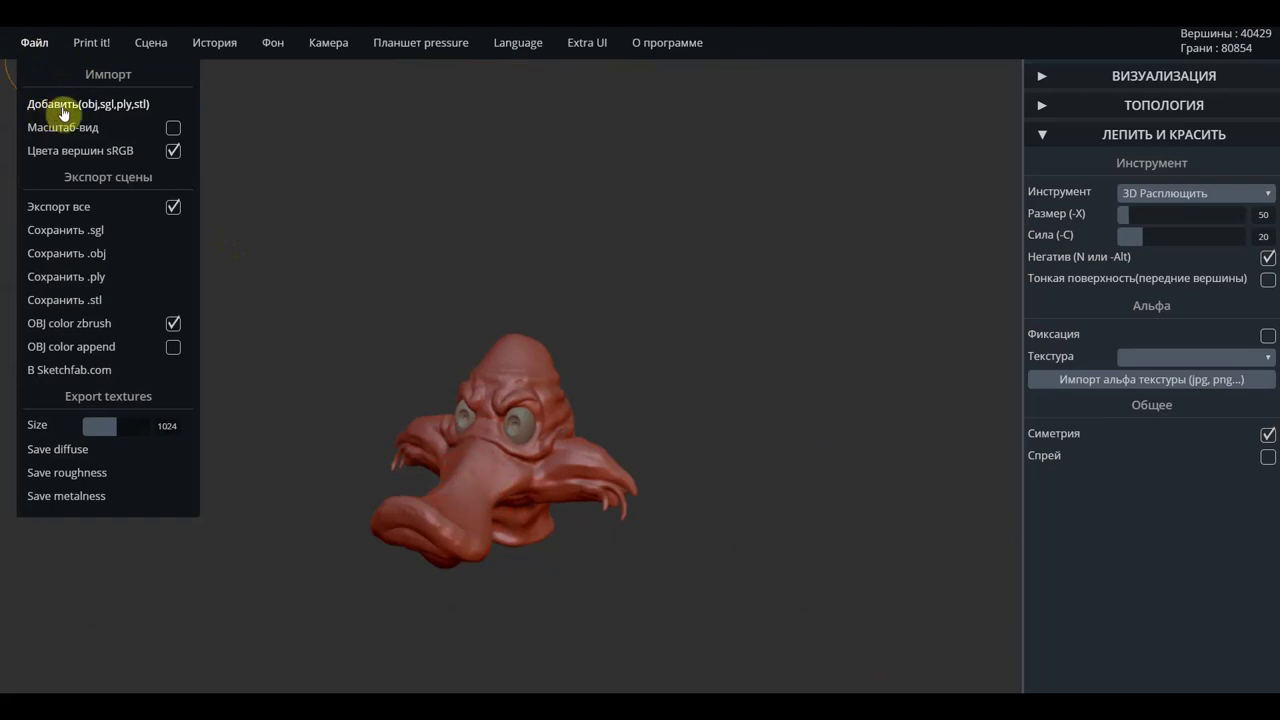
Enable Масштаб-вид, add the шляпа model file to the scene, and zoom out
{"action": "left_click", "coordinate": [174, 129]}
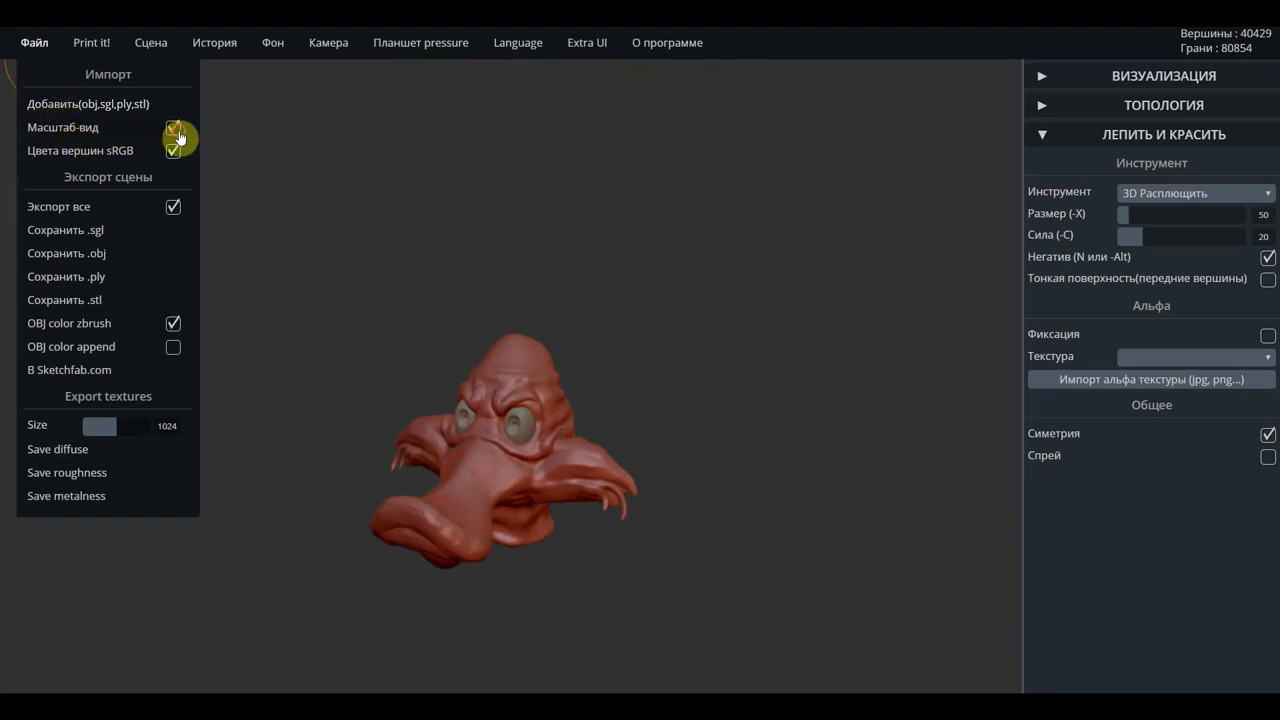
{"action": "left_click", "coordinate": [75, 103]}
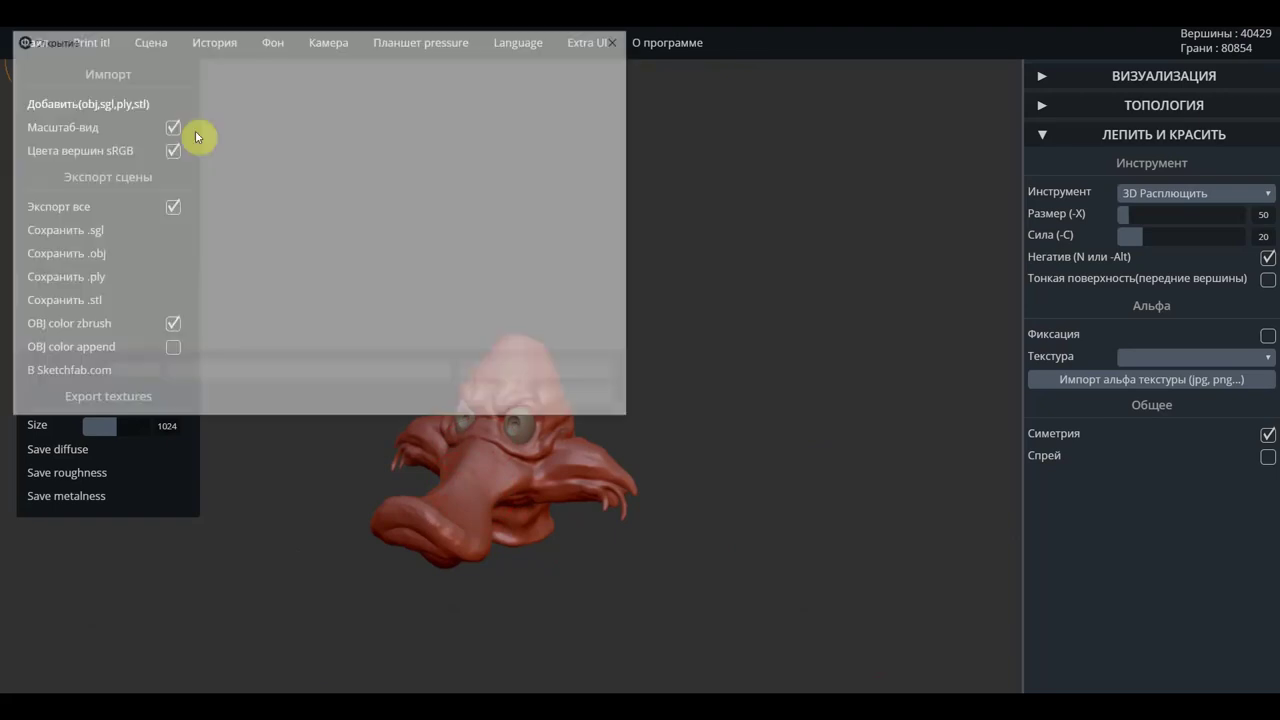
{"action": "scroll", "coordinate": [492, 329], "scroll_direction": "down", "scroll_amount": 3}
{"action": "scroll", "coordinate": [546, 295], "scroll_direction": "down", "scroll_amount": 3}
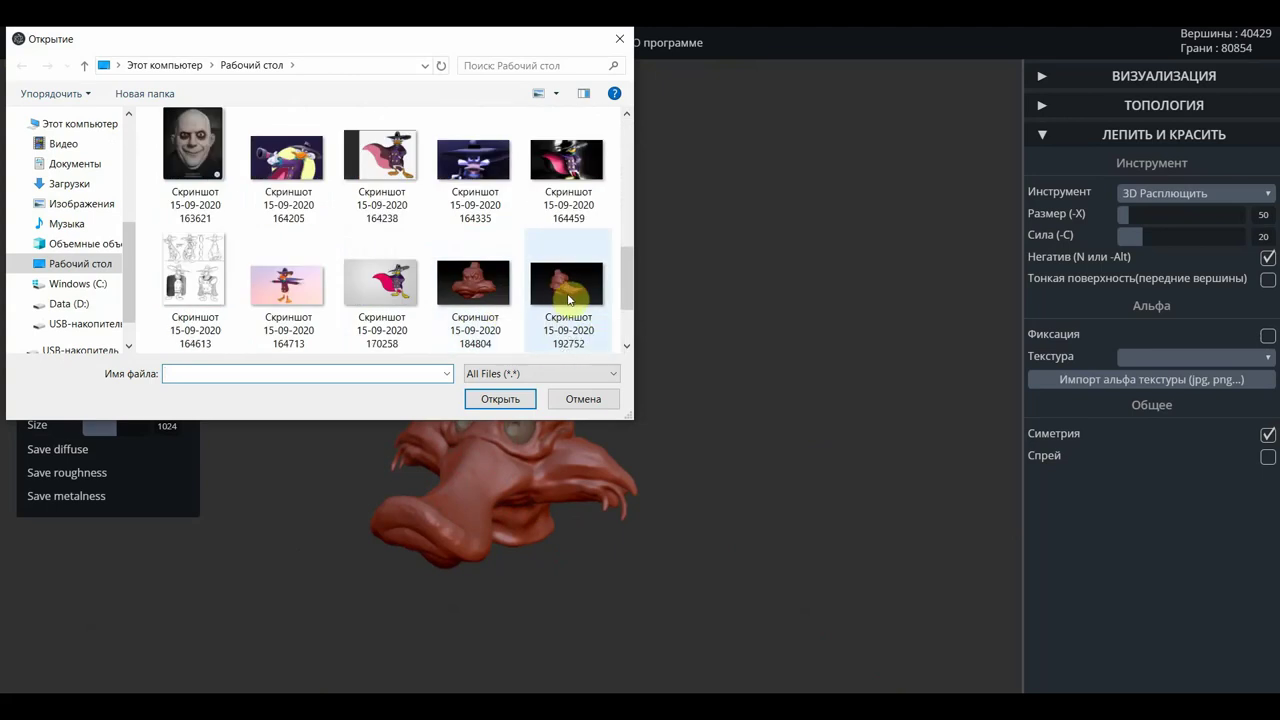
{"action": "scroll", "coordinate": [568, 300], "scroll_direction": "down", "scroll_amount": 1}
{"action": "left_click", "coordinate": [474, 280]}
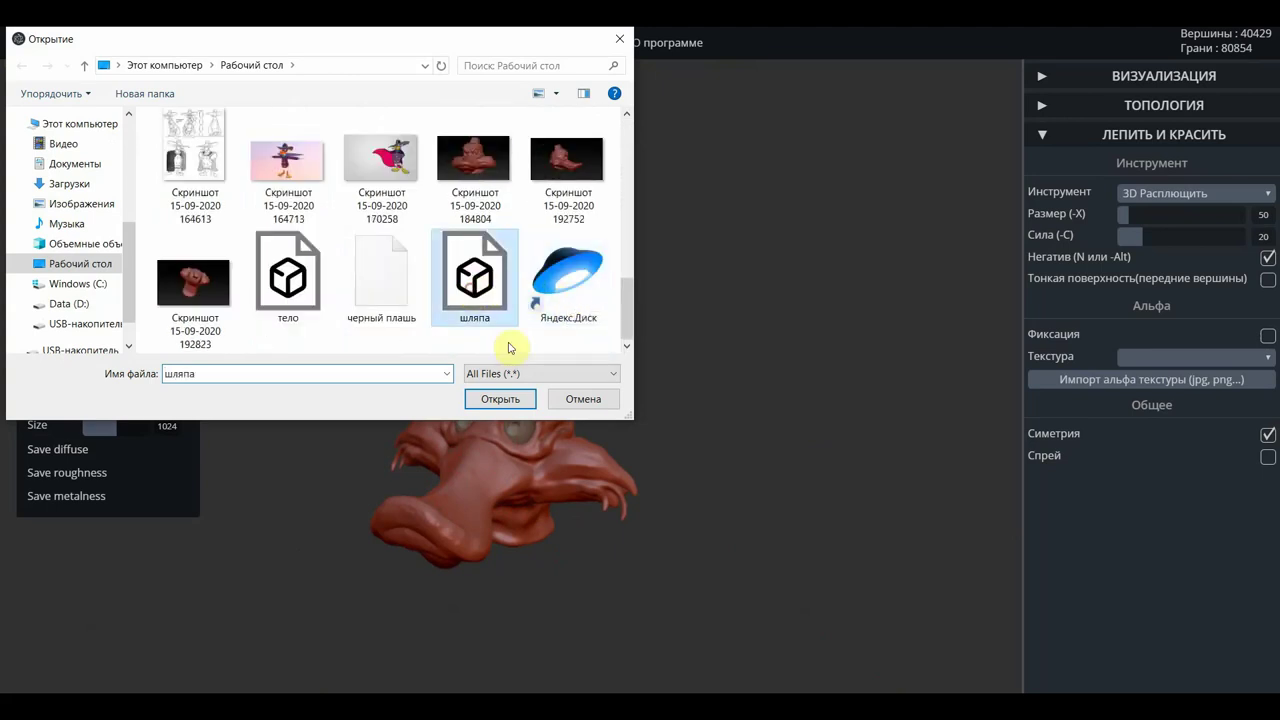
{"action": "left_click", "coordinate": [500, 399]}
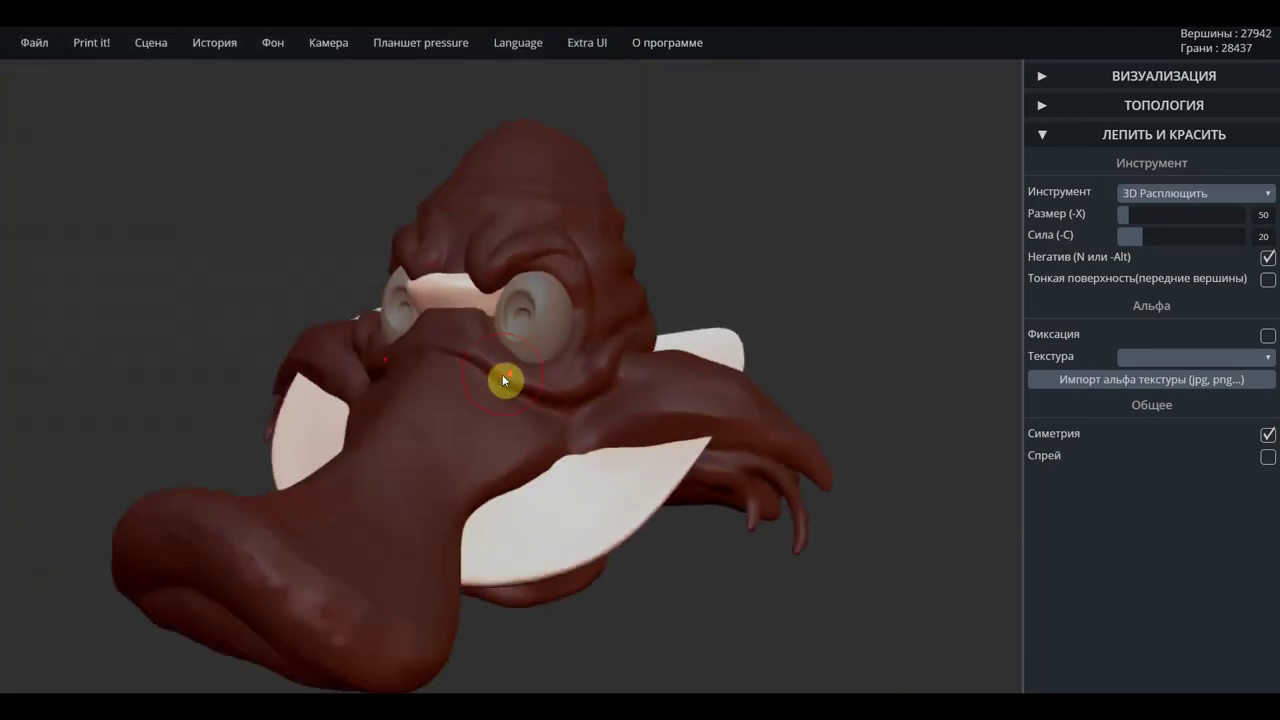
{"action": "scroll", "coordinate": [502, 380], "scroll_direction": "down", "scroll_amount": 3}
{"action": "scroll", "coordinate": [503, 380], "scroll_direction": "down", "scroll_amount": 3}
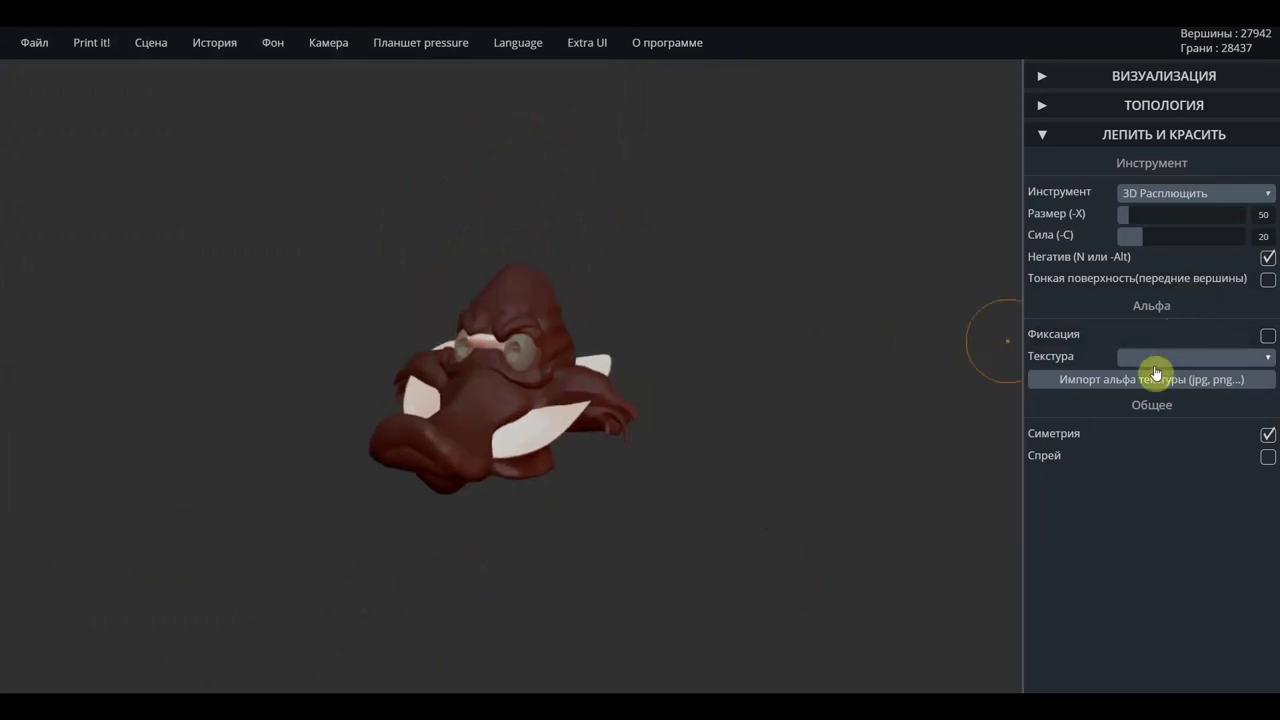
{"action": "left_click", "coordinate": [1162, 194]}
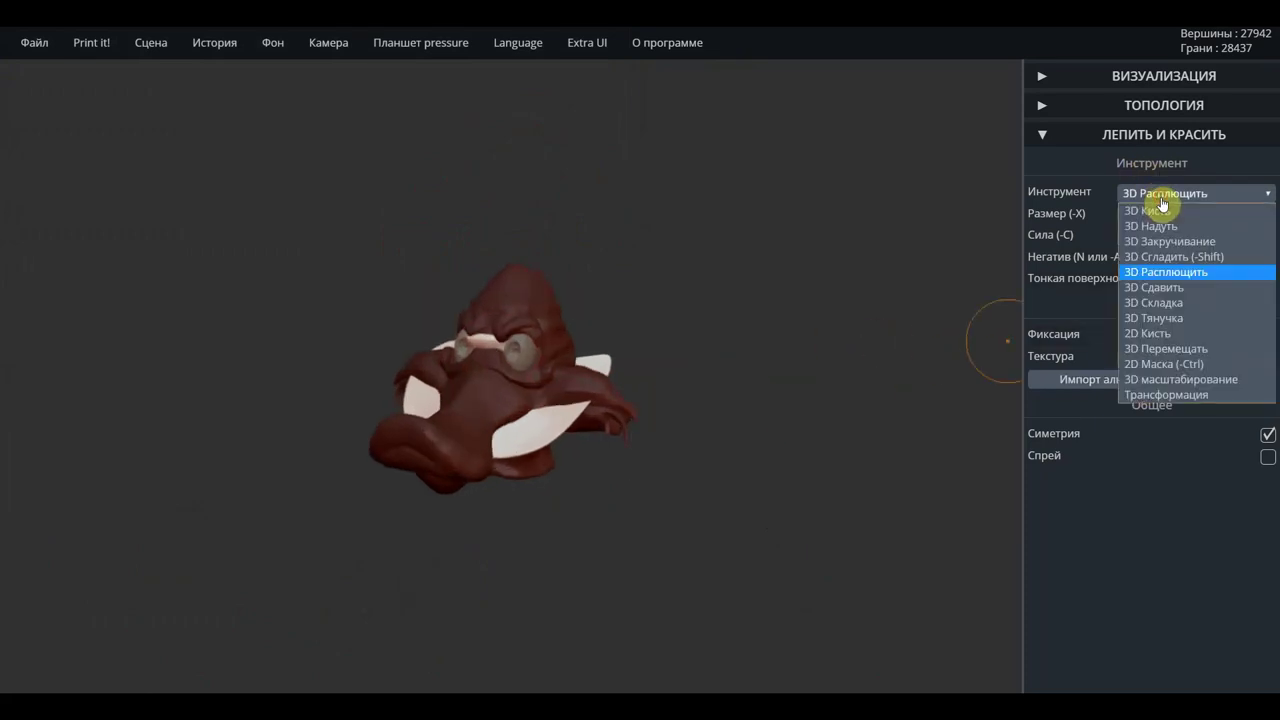
With Трансформация, raise and enlarge the hat, then lower it onto the head
{"action": "left_click", "coordinate": [1174, 396]}
{"action": "left_click_drag", "start_coordinate": [519, 305], "coordinate": [519, 205]}
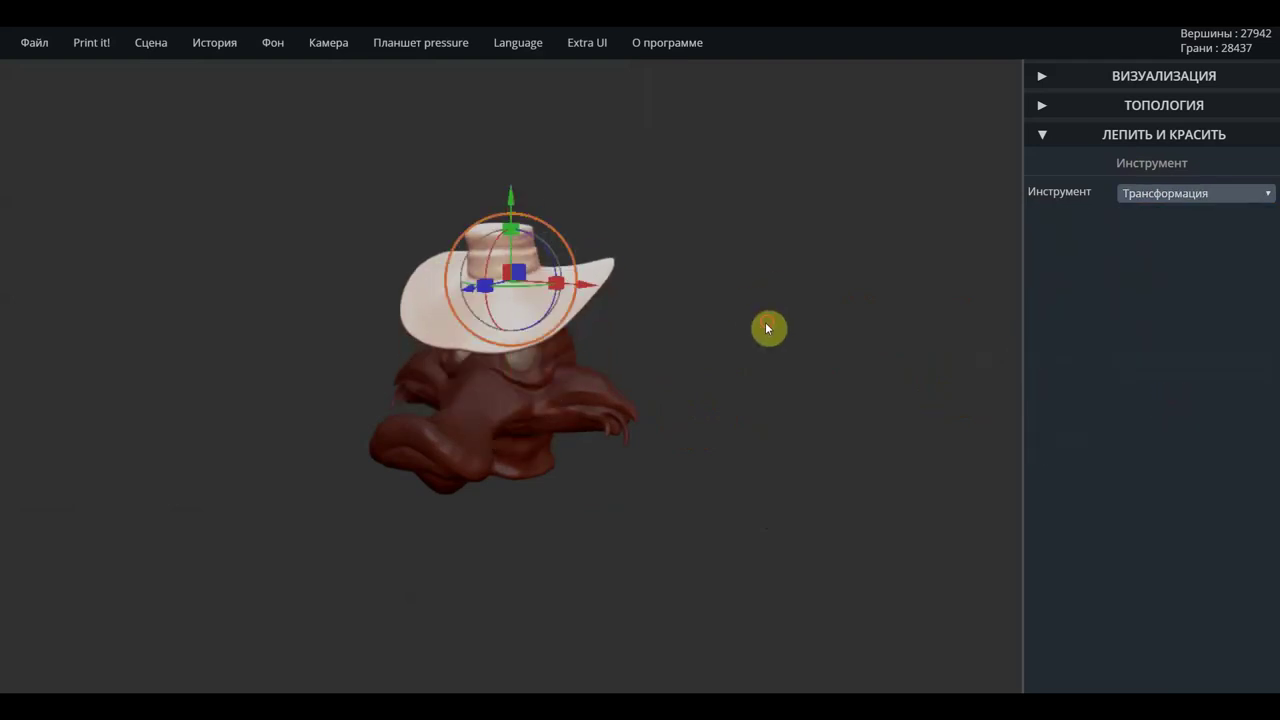
{"action": "left_click_drag", "start_coordinate": [766, 329], "coordinate": [523, 320]}
{"action": "mouse_move", "coordinate": [566, 252]}
{"action": "left_mouse_down"}
{"action": "mouse_move", "coordinate": [563, 203]}
{"action": "mouse_move", "coordinate": [552, 278]}
{"action": "left_mouse_up"}
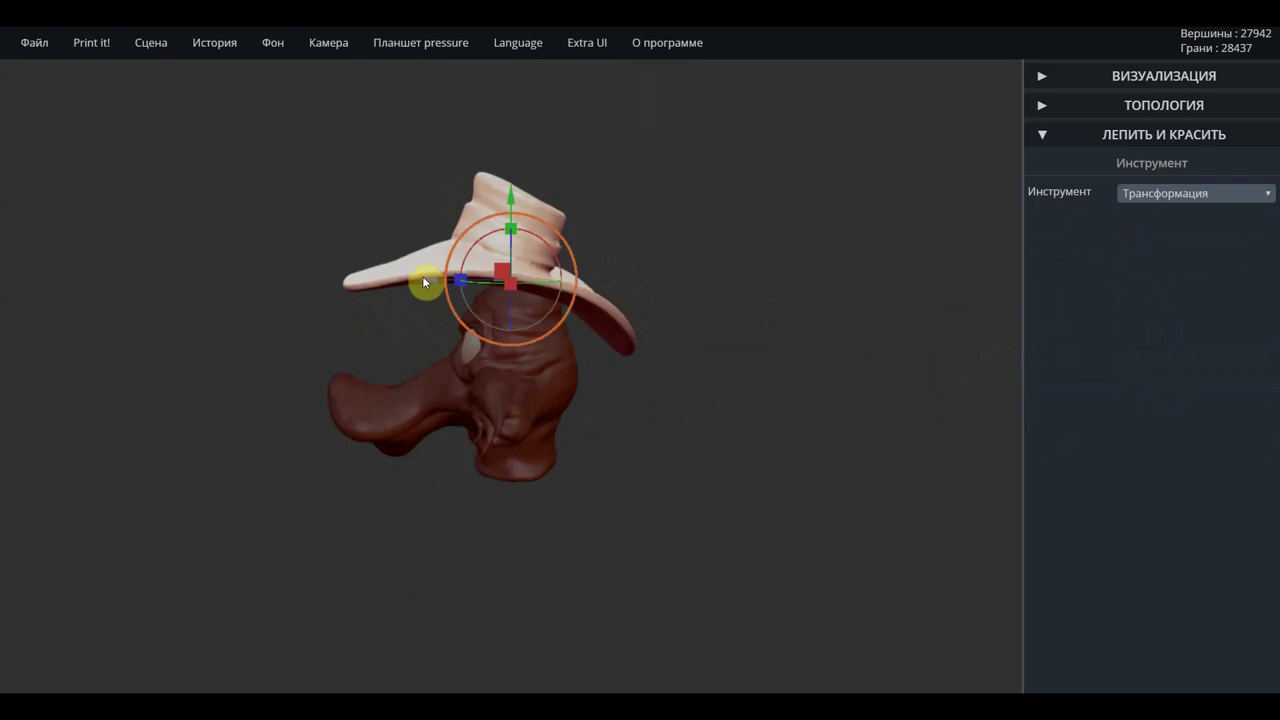
{"action": "mouse_move", "coordinate": [429, 286]}
{"action": "left_mouse_down"}
{"action": "mouse_move", "coordinate": [469, 307]}
{"action": "mouse_move", "coordinate": [552, 203]}
{"action": "mouse_move", "coordinate": [566, 251]}
{"action": "left_mouse_up"}
{"action": "mouse_move", "coordinate": [749, 337]}
{"action": "left_mouse_down"}
{"action": "mouse_move", "coordinate": [805, 307]}
{"action": "mouse_move", "coordinate": [794, 286]}
{"action": "left_mouse_up"}
{"action": "left_click_drag", "start_coordinate": [463, 326], "coordinate": [453, 327]}
Tilt the hat slightly and adjust its size so the brim sits above the eyes
{"action": "left_click_drag", "start_coordinate": [242, 230], "coordinate": [608, 237]}
{"action": "mouse_move", "coordinate": [768, 390]}
{"action": "left_mouse_down"}
{"action": "mouse_move", "coordinate": [434, 397]}
{"action": "mouse_move", "coordinate": [391, 411]}
{"action": "mouse_move", "coordinate": [595, 507]}
{"action": "mouse_move", "coordinate": [420, 405]}
{"action": "mouse_move", "coordinate": [297, 397]}
{"action": "mouse_move", "coordinate": [312, 390]}
{"action": "left_mouse_up"}
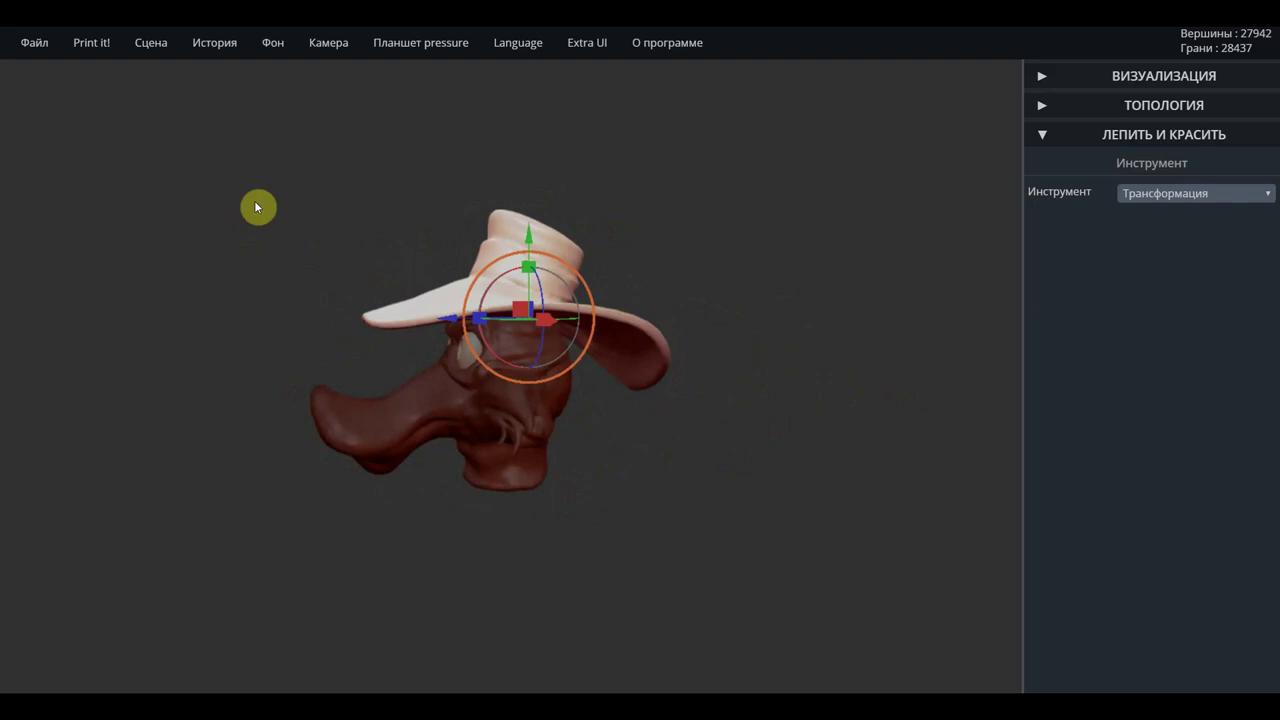
{"action": "left_click_drag", "start_coordinate": [797, 347], "coordinate": [946, 335]}
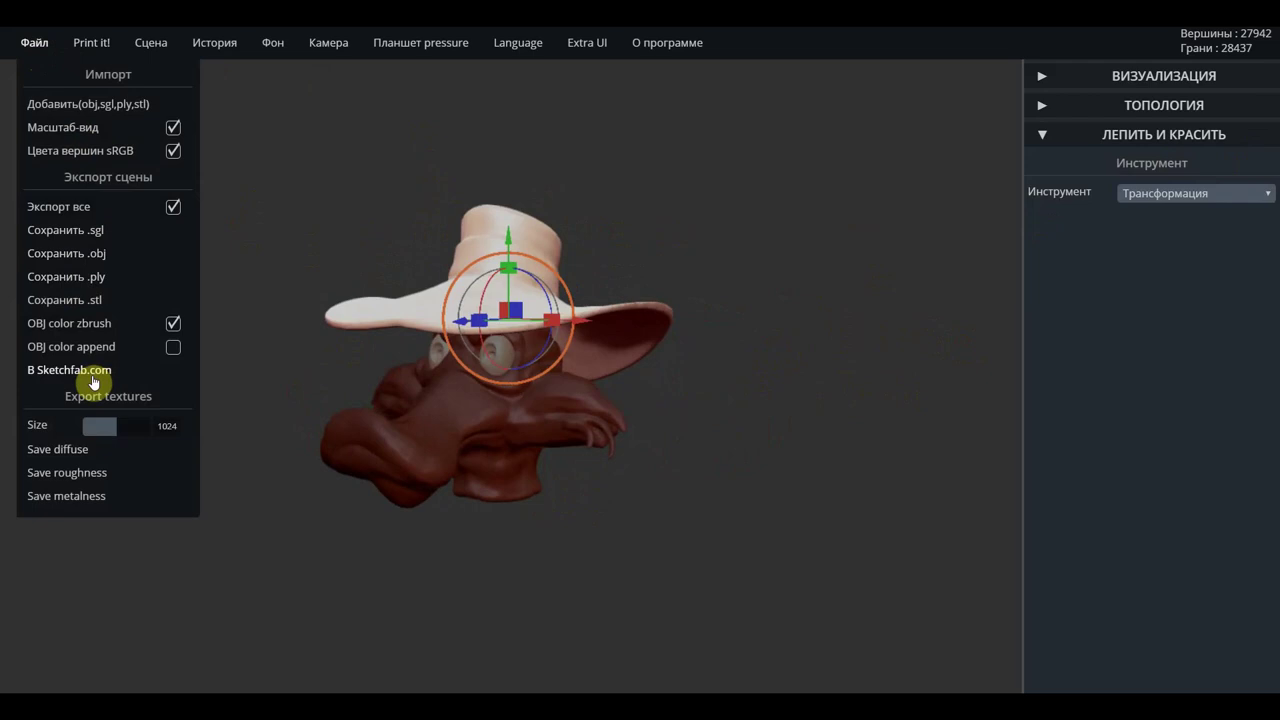
{"action": "left_click", "coordinate": [125, 450]}
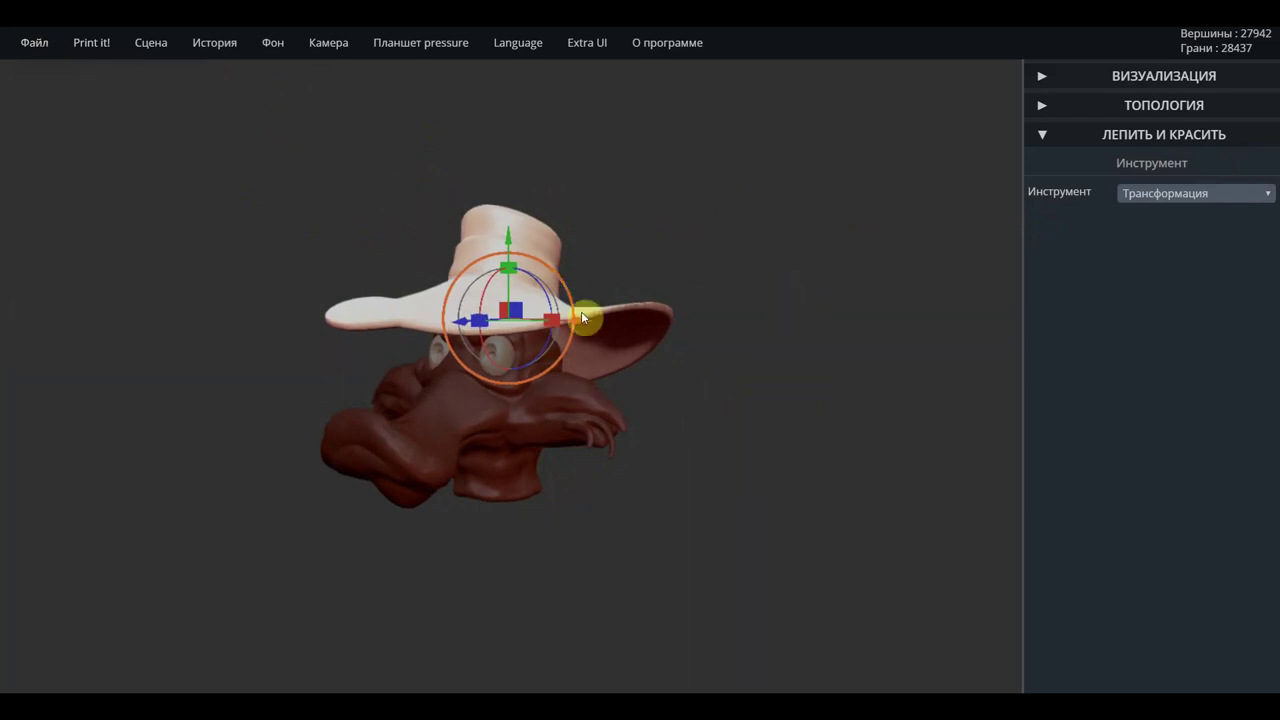
{"action": "left_click_drag", "start_coordinate": [562, 332], "coordinate": [551, 323]}
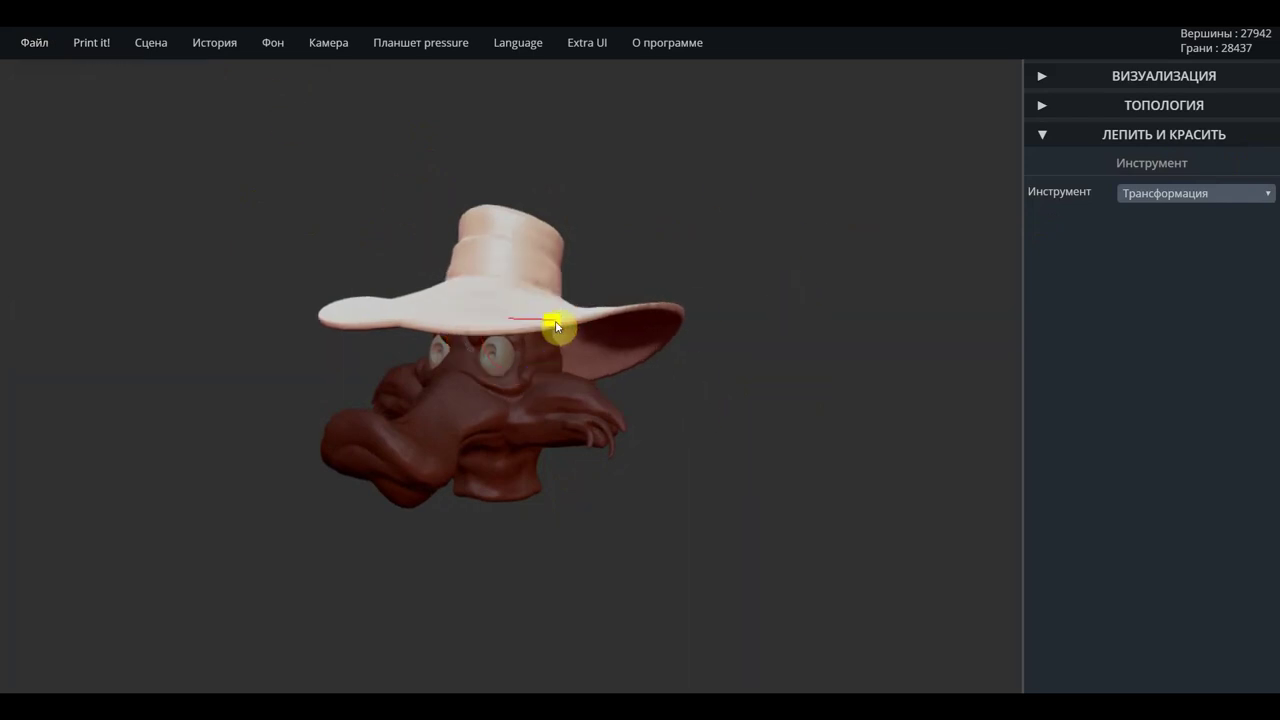
{"action": "mouse_move", "coordinate": [680, 374]}
{"action": "left_mouse_down"}
{"action": "mouse_move", "coordinate": [862, 359]}
{"action": "mouse_move", "coordinate": [844, 360]}
{"action": "left_mouse_up"}
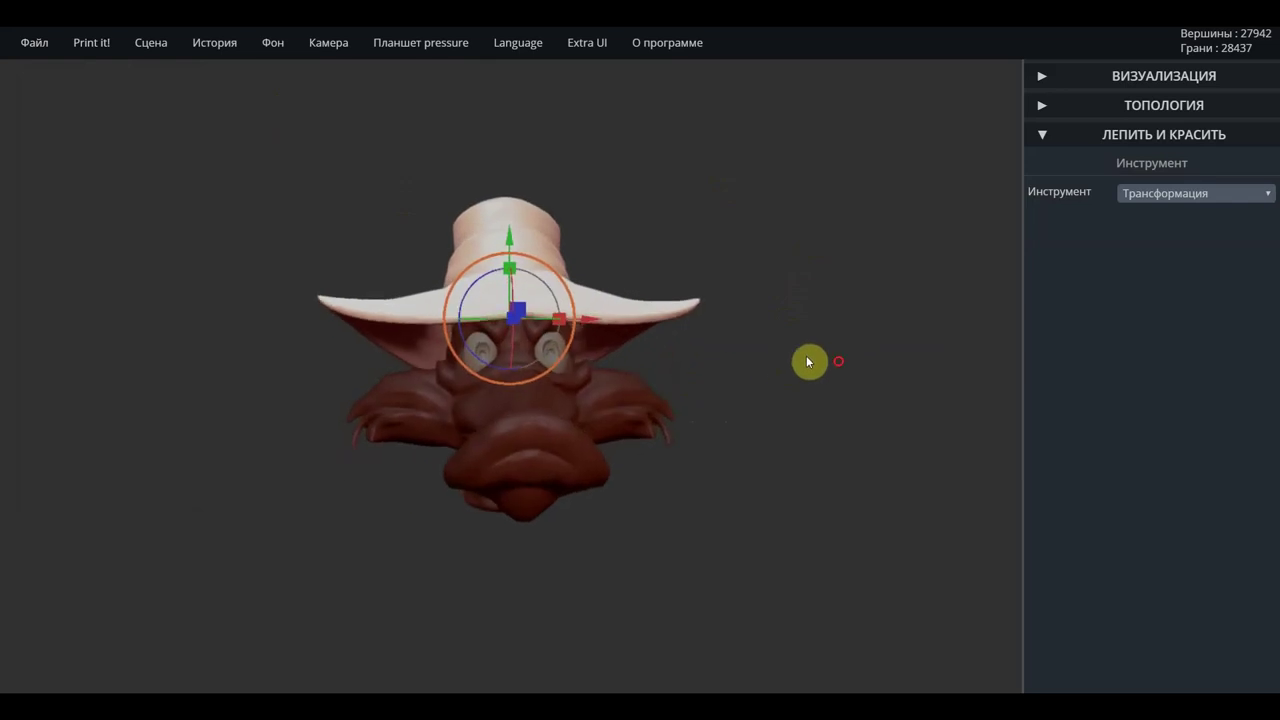
{"action": "left_click_drag", "start_coordinate": [559, 320], "coordinate": [561, 317]}
{"action": "left_click", "coordinate": [54, 48]}
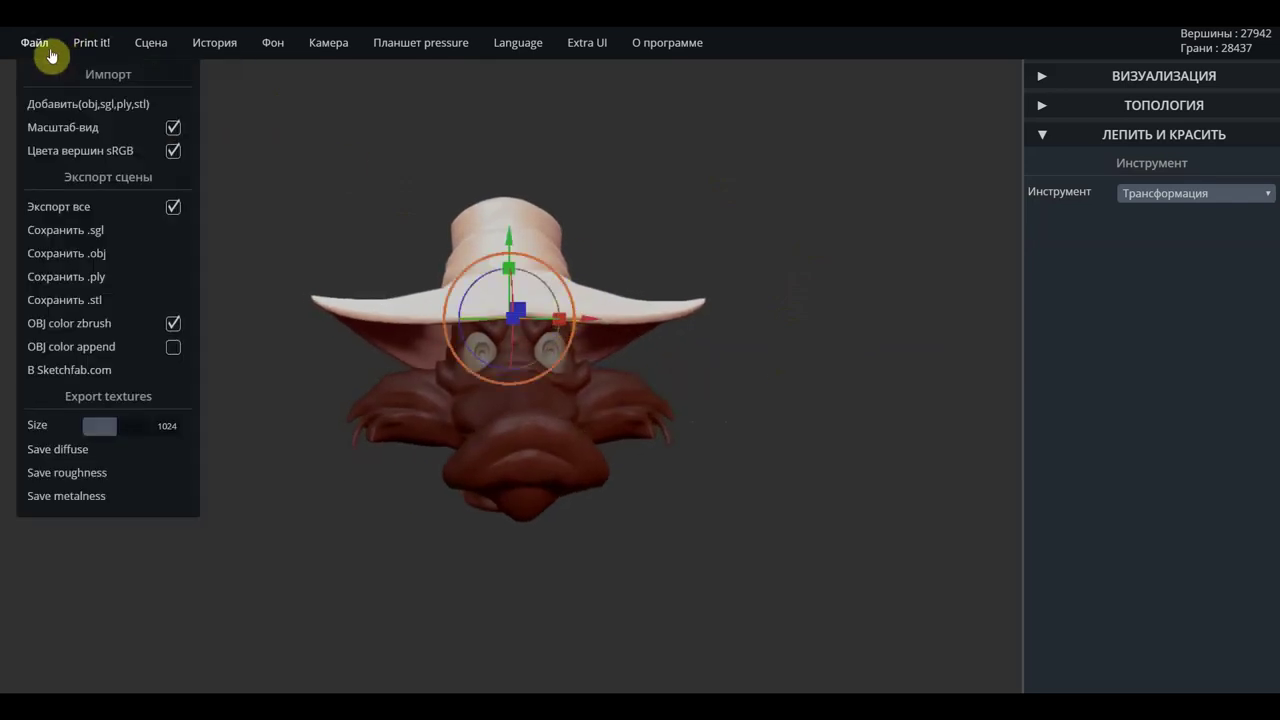
Switch to the 3D Тянучка brush and pinch in the lower sides of the hat crown
{"action": "left_click", "coordinate": [1166, 196]}
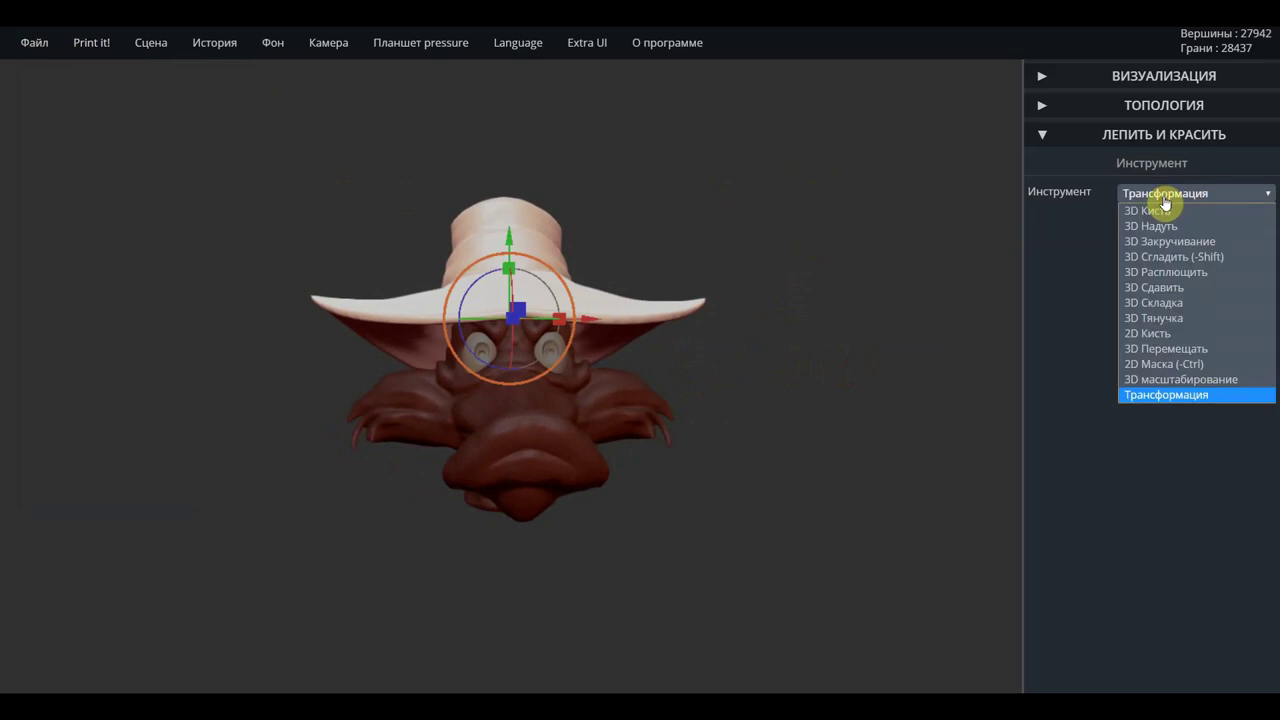
{"action": "left_click", "coordinate": [1165, 318]}
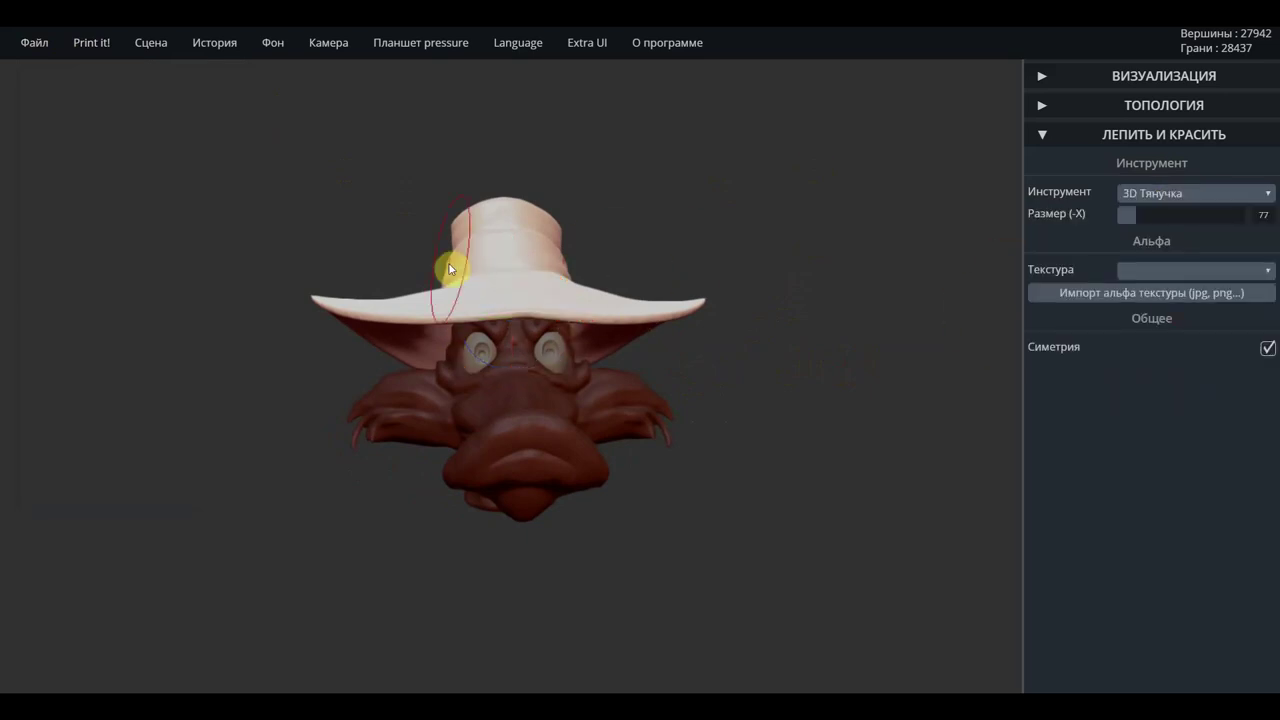
{"action": "left_click_drag", "start_coordinate": [451, 277], "coordinate": [463, 286]}
{"action": "mouse_move", "coordinate": [705, 220]}
{"action": "left_mouse_down"}
{"action": "mouse_move", "coordinate": [409, 240]}
{"action": "mouse_move", "coordinate": [594, 309]}
{"action": "mouse_move", "coordinate": [568, 308]}
{"action": "left_mouse_up"}
{"action": "left_click_drag", "start_coordinate": [503, 214], "coordinate": [507, 228]}
{"action": "mouse_move", "coordinate": [582, 244]}
{"action": "left_mouse_down"}
{"action": "mouse_move", "coordinate": [597, 239]}
{"action": "mouse_move", "coordinate": [567, 238]}
{"action": "mouse_move", "coordinate": [489, 289]}
{"action": "left_mouse_up"}
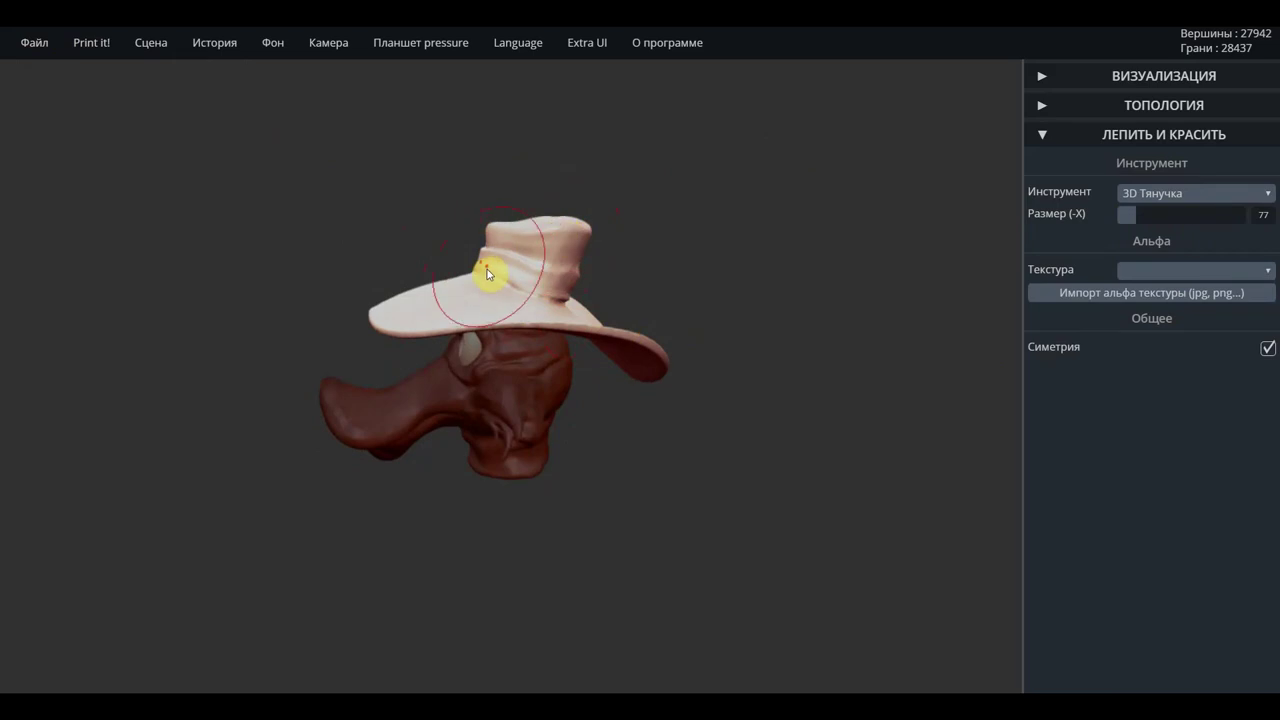
Fold and crease the hat crown from front and top views
{"action": "mouse_move", "coordinate": [663, 237]}
{"action": "left_mouse_down"}
{"action": "mouse_move", "coordinate": [837, 200]}
{"action": "mouse_move", "coordinate": [614, 149]}
{"action": "left_mouse_up"}
{"action": "left_click_drag", "start_coordinate": [657, 286], "coordinate": [663, 300]}
{"action": "left_click_drag", "start_coordinate": [565, 261], "coordinate": [565, 266]}
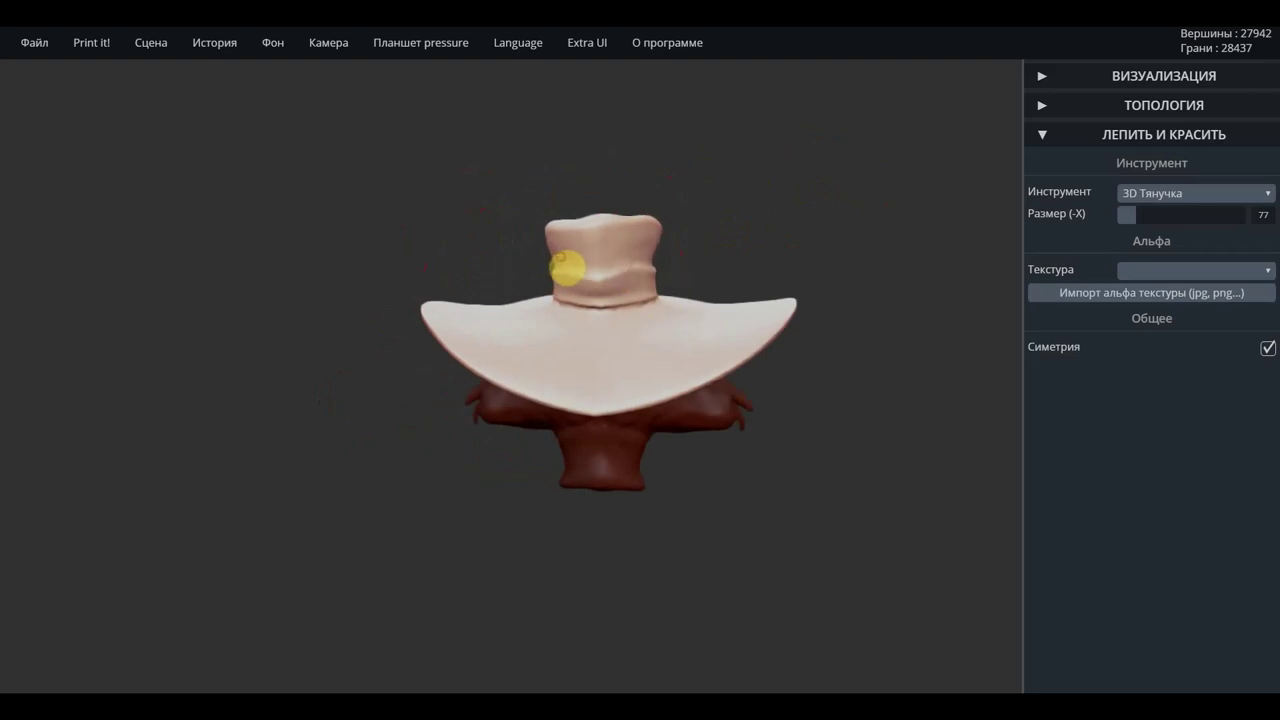
{"action": "right_click_drag", "start_coordinate": [594, 283], "coordinate": [621, 267]}
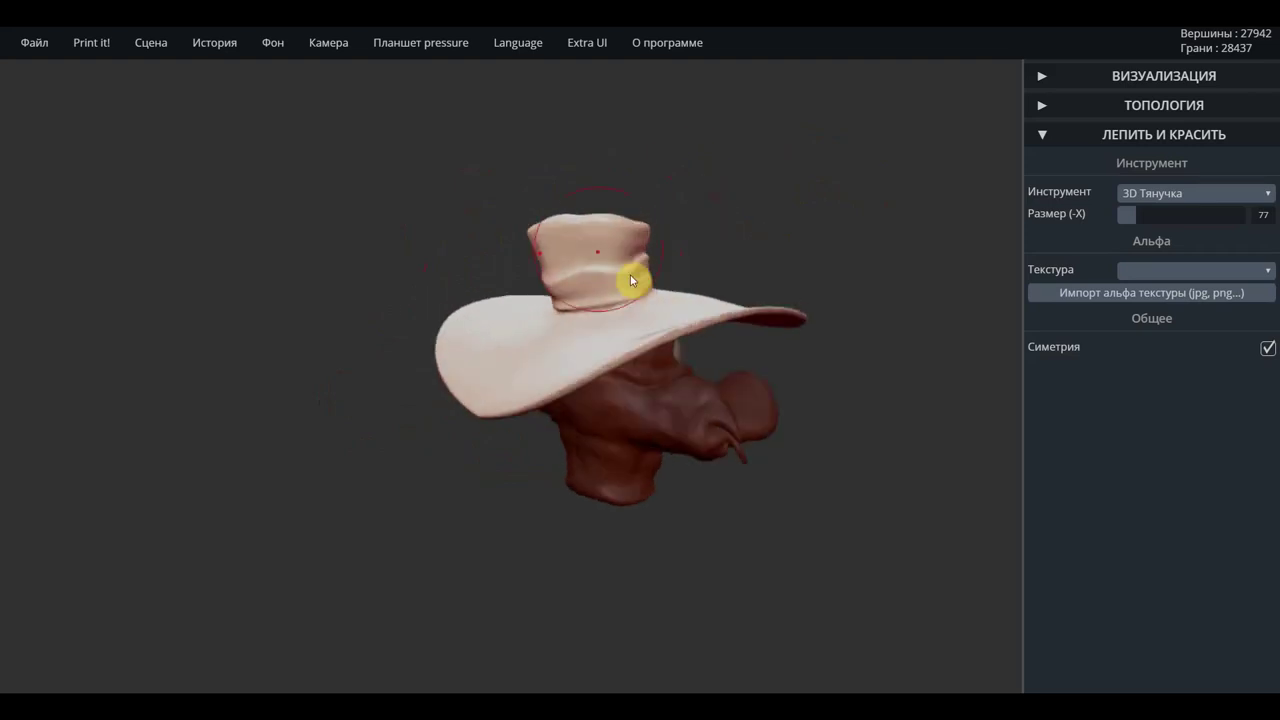
{"action": "right_click_drag", "start_coordinate": [693, 205], "coordinate": [691, 306]}
{"action": "mouse_move", "coordinate": [594, 309]}
{"action": "left_mouse_down"}
{"action": "mouse_move", "coordinate": [531, 311]}
{"action": "mouse_move", "coordinate": [610, 320]}
{"action": "left_mouse_up"}
{"action": "right_click_drag", "start_coordinate": [809, 200], "coordinate": [749, 286]}
{"action": "mouse_move", "coordinate": [634, 266]}
{"action": "left_mouse_down"}
{"action": "mouse_move", "coordinate": [611, 286]}
{"action": "mouse_move", "coordinate": [663, 240]}
{"action": "left_mouse_up"}
{"action": "mouse_move", "coordinate": [826, 194]}
{"action": "right_mouse_down"}
{"action": "mouse_move", "coordinate": [623, 76]}
{"action": "mouse_move", "coordinate": [774, 260]}
{"action": "mouse_move", "coordinate": [776, 177]}
{"action": "mouse_move", "coordinate": [622, 294]}
{"action": "mouse_move", "coordinate": [646, 334]}
{"action": "right_mouse_up"}
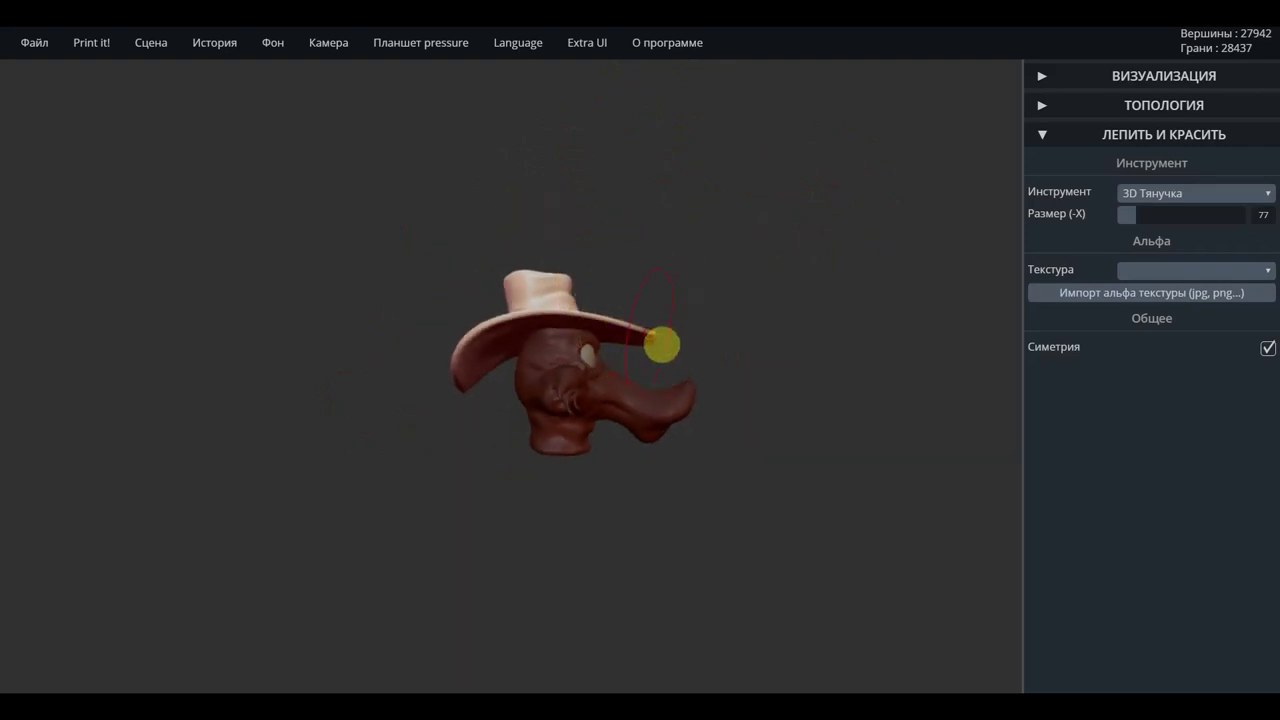
Check the hat from above and below, then pull the crown taller and reshape its left side
{"action": "mouse_move", "coordinate": [679, 354]}
{"action": "right_mouse_down"}
{"action": "mouse_move", "coordinate": [723, 380]}
{"action": "mouse_move", "coordinate": [639, 388]}
{"action": "mouse_move", "coordinate": [631, 406]}
{"action": "mouse_move", "coordinate": [684, 374]}
{"action": "right_mouse_up"}
{"action": "scroll", "coordinate": [682, 378], "scroll_direction": "up", "scroll_amount": 2}
{"action": "scroll", "coordinate": [700, 420], "scroll_direction": "up", "scroll_amount": 3}
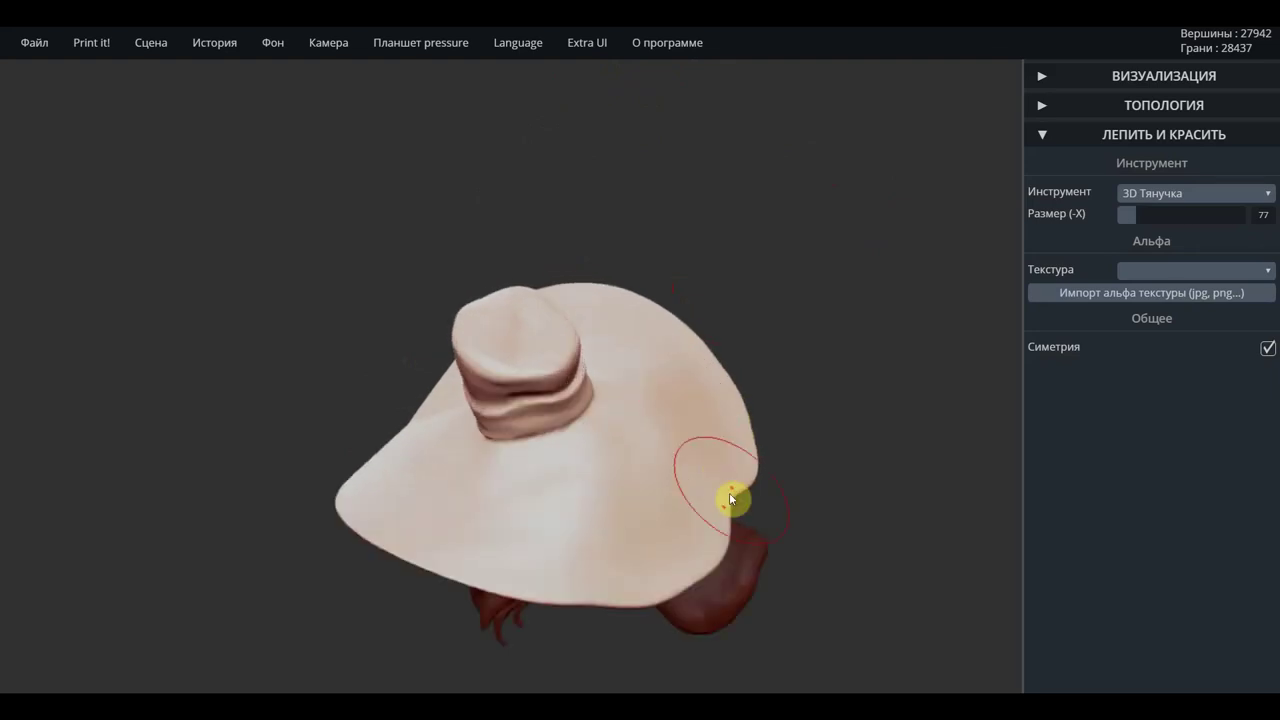
{"action": "right_click_drag", "start_coordinate": [749, 512], "coordinate": [586, 451]}
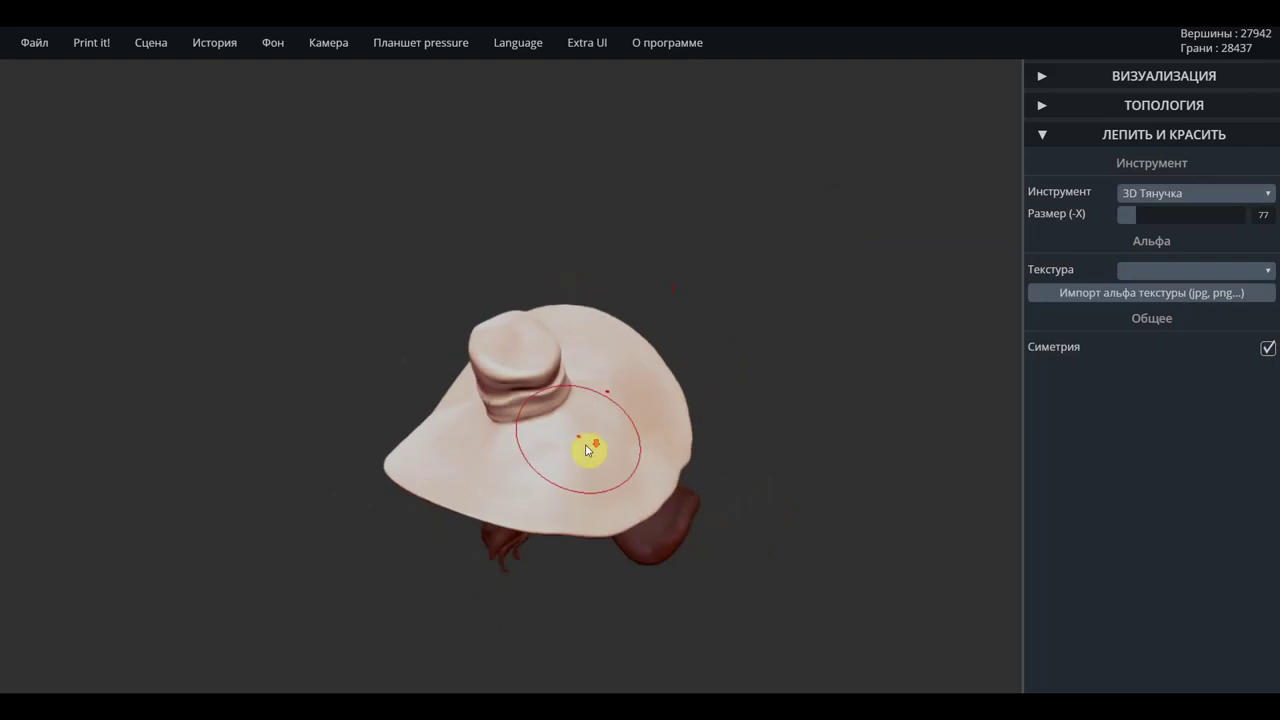
{"action": "right_click_drag", "start_coordinate": [746, 291], "coordinate": [472, 182]}
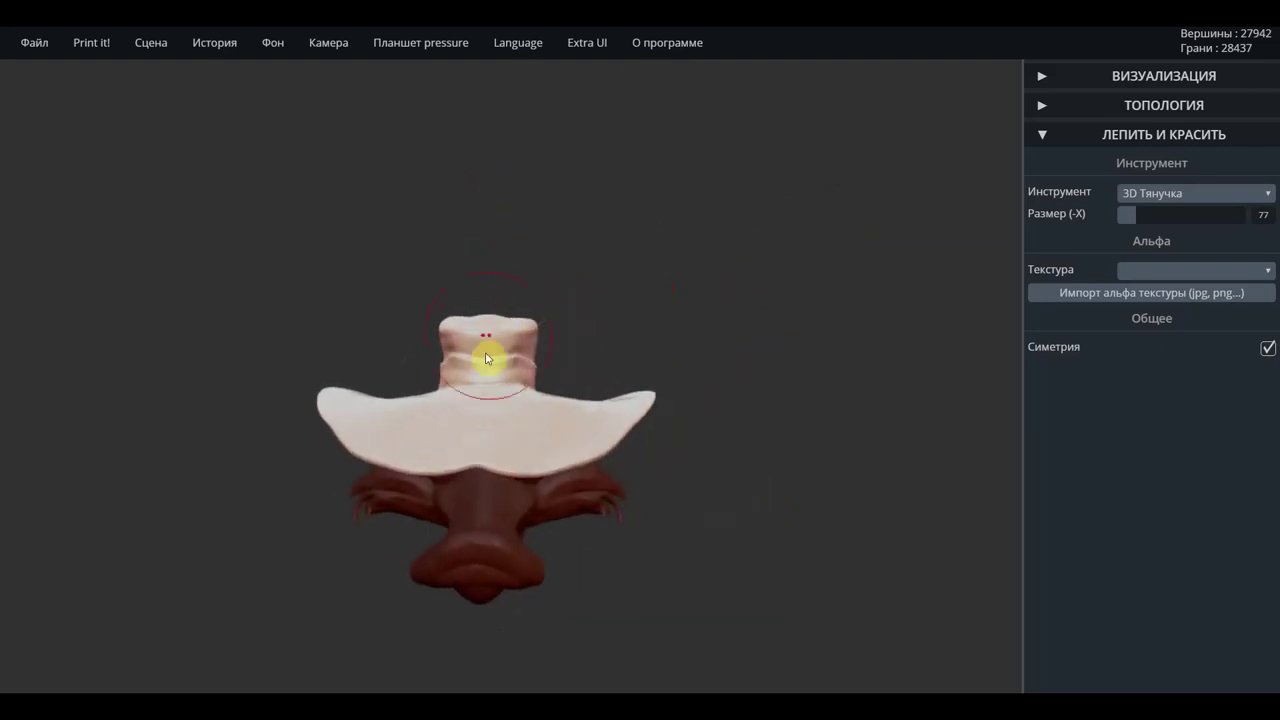
{"action": "mouse_move", "coordinate": [497, 366]}
{"action": "right_mouse_down"}
{"action": "mouse_move", "coordinate": [574, 360]}
{"action": "mouse_move", "coordinate": [619, 297]}
{"action": "mouse_move", "coordinate": [640, 300]}
{"action": "mouse_move", "coordinate": [508, 337]}
{"action": "right_mouse_up"}
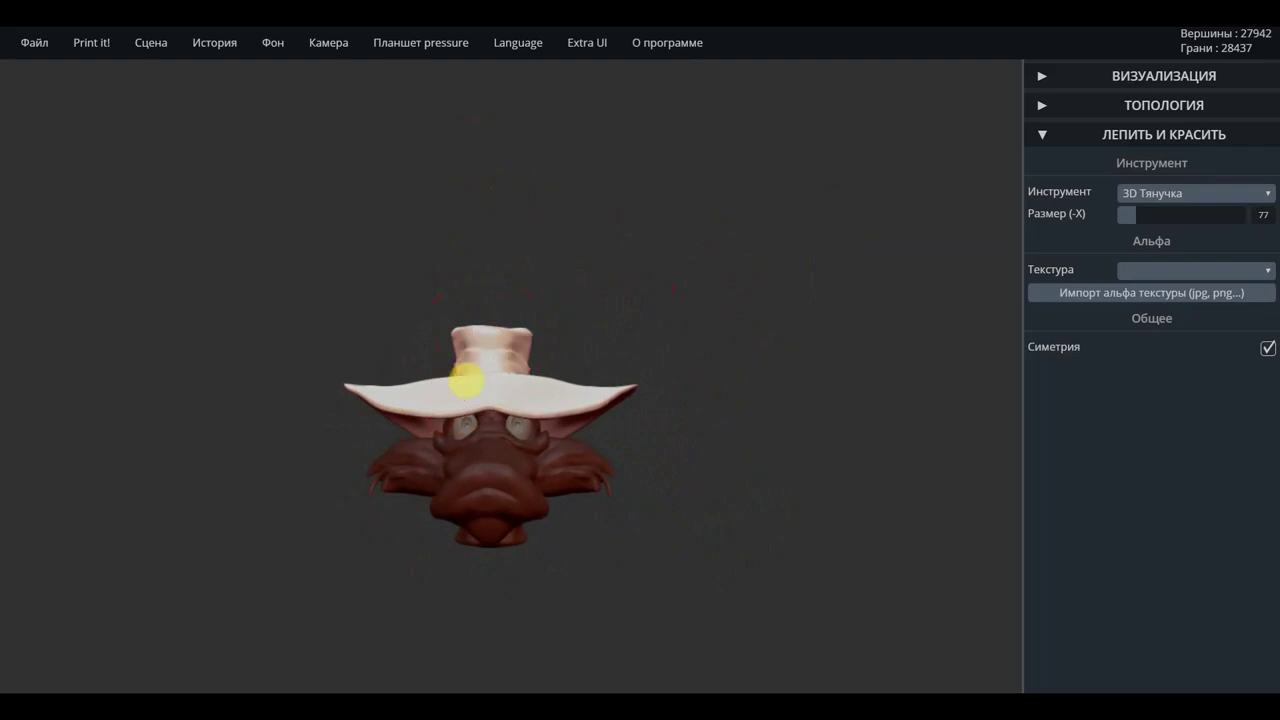
{"action": "mouse_move", "coordinate": [697, 283]}
{"action": "right_mouse_down"}
{"action": "mouse_move", "coordinate": [300, 286]}
{"action": "mouse_move", "coordinate": [486, 329]}
{"action": "right_mouse_up"}
{"action": "left_click_drag", "start_coordinate": [507, 342], "coordinate": [514, 344]}
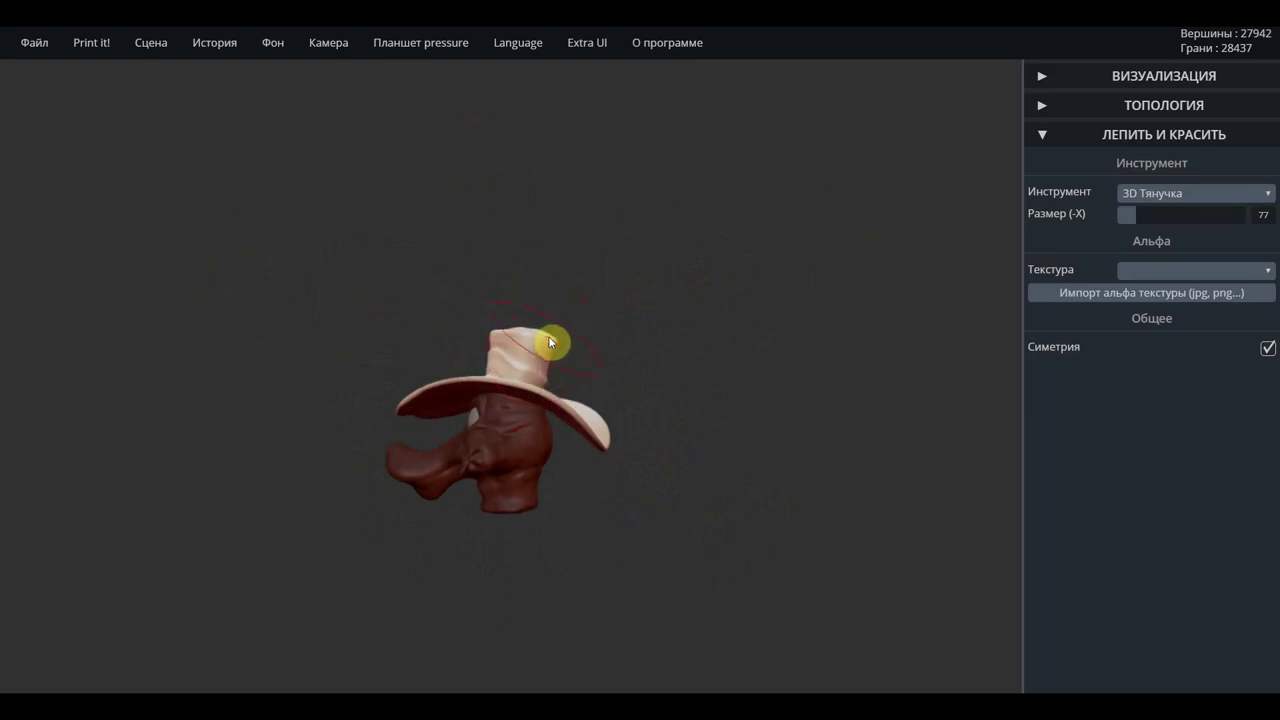
{"action": "left_click_drag", "start_coordinate": [562, 352], "coordinate": [562, 353]}
{"action": "mouse_move", "coordinate": [558, 344]}
{"action": "right_mouse_down"}
{"action": "mouse_move", "coordinate": [843, 400]}
{"action": "mouse_move", "coordinate": [654, 389]}
{"action": "mouse_move", "coordinate": [927, 378]}
{"action": "mouse_move", "coordinate": [734, 369]}
{"action": "right_mouse_up"}
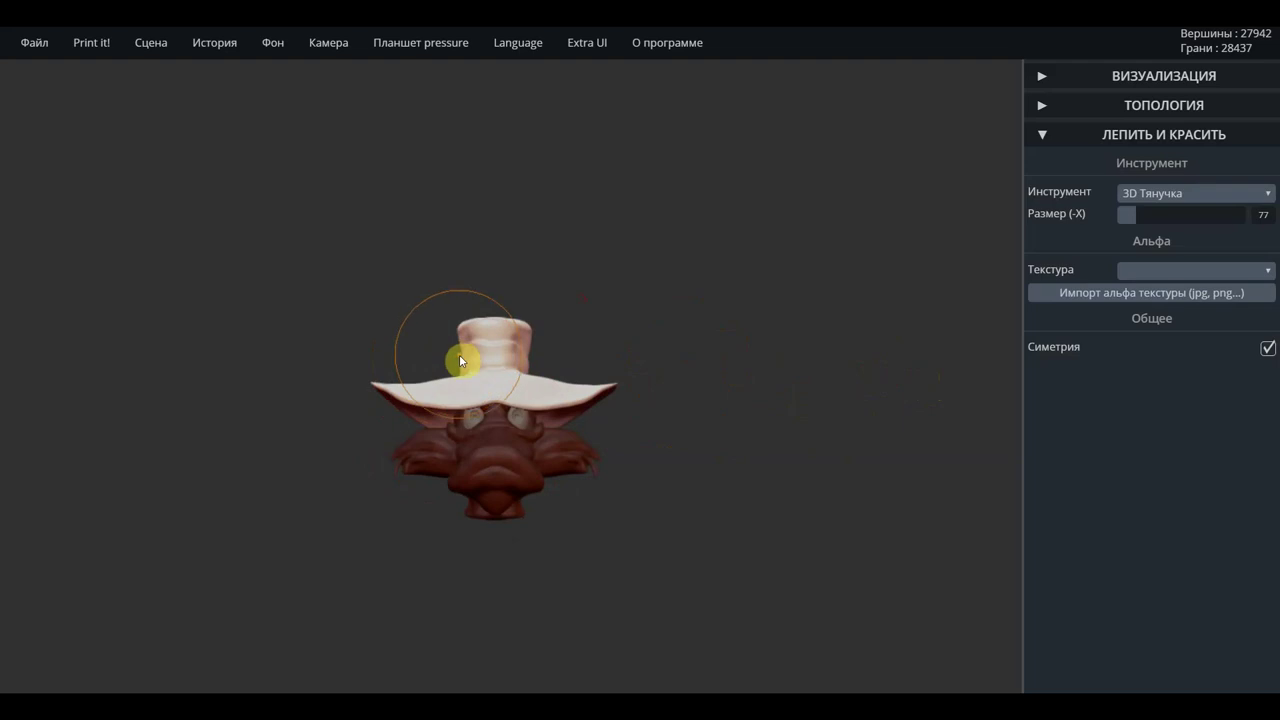
{"action": "left_click_drag", "start_coordinate": [474, 373], "coordinate": [466, 380]}
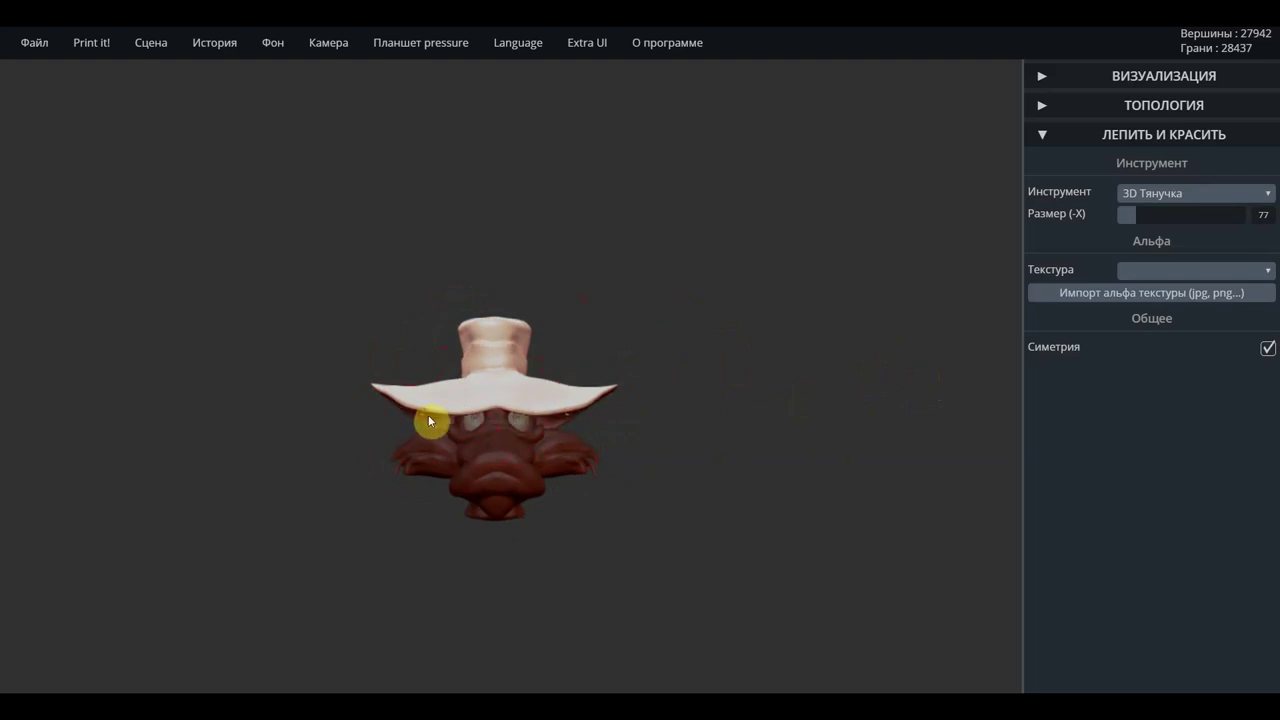
Pull the brim edges symmetrically and draw the crown sides inward
{"action": "left_click_drag", "start_coordinate": [435, 410], "coordinate": [447, 414]}
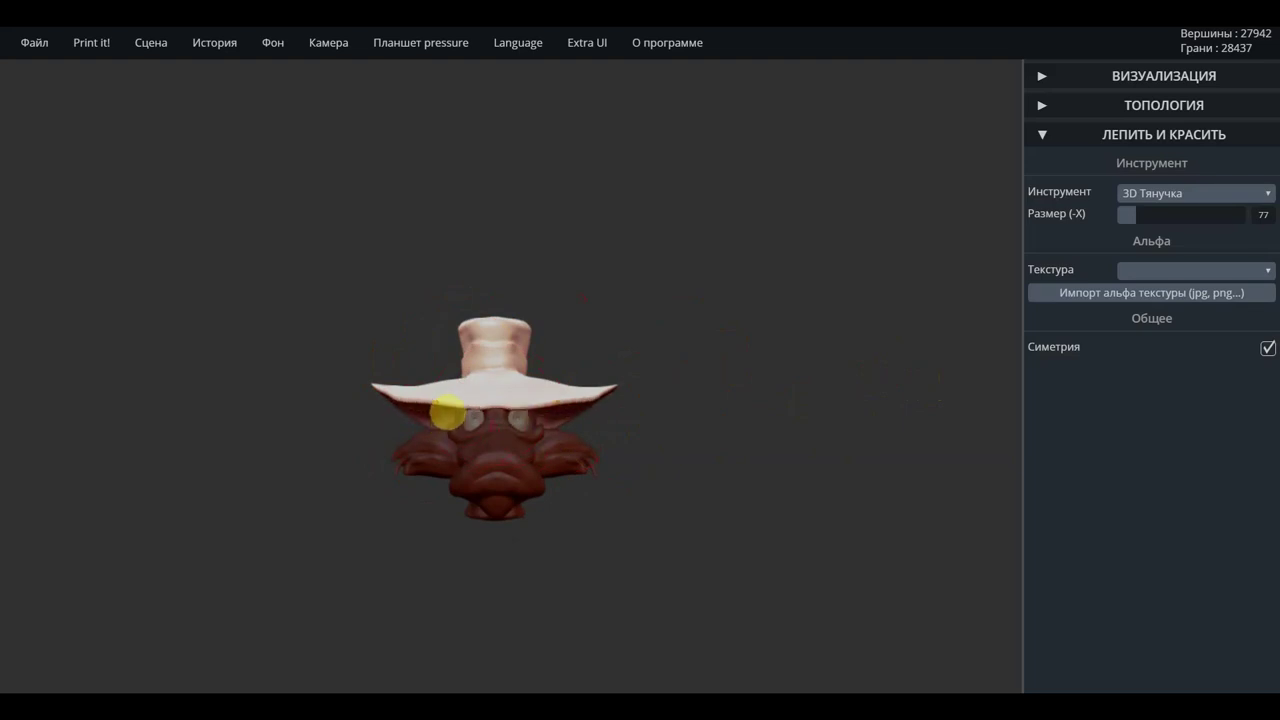
{"action": "left_click_drag", "start_coordinate": [404, 400], "coordinate": [416, 408]}
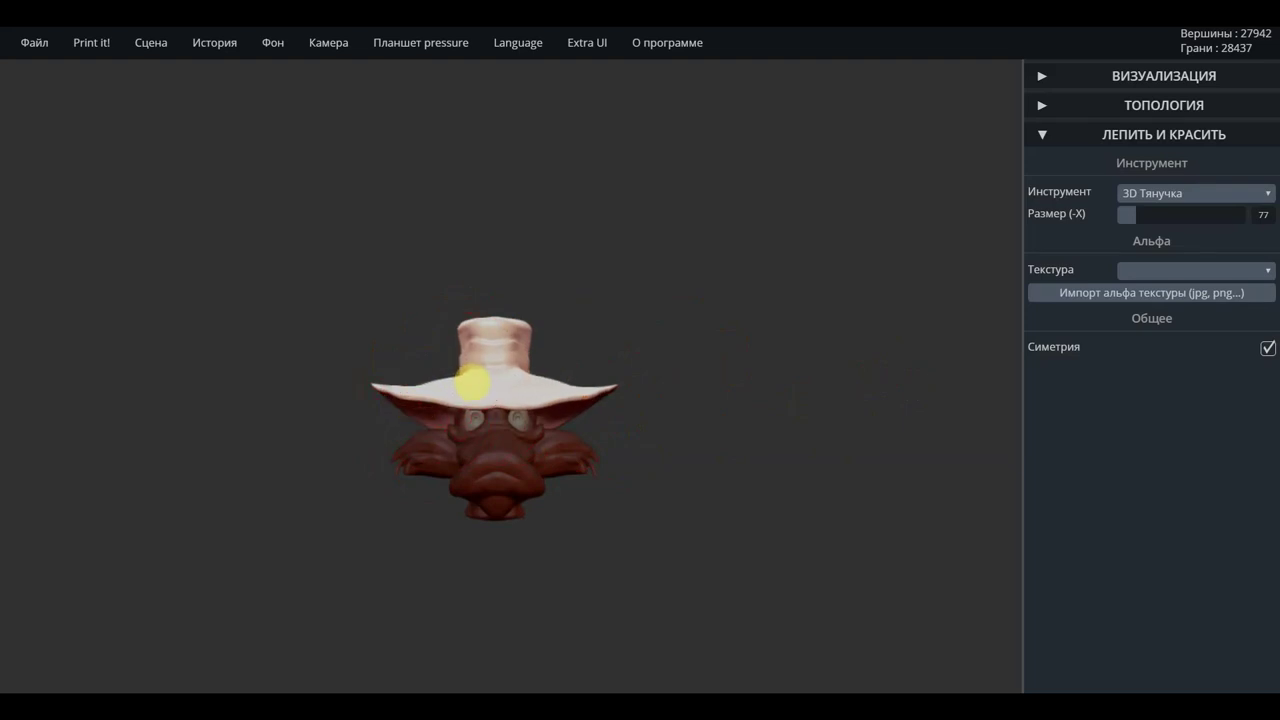
{"action": "left_click_drag", "start_coordinate": [475, 380], "coordinate": [480, 383]}
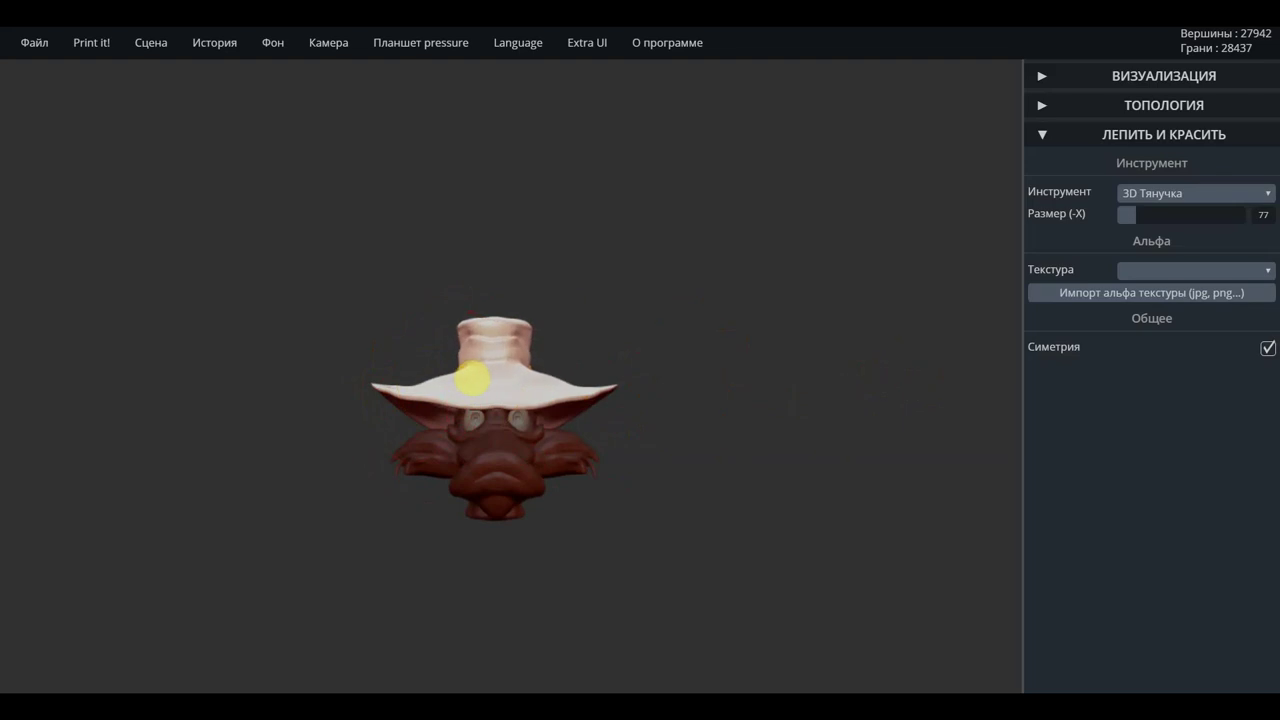
{"action": "mouse_move", "coordinate": [325, 517]}
{"action": "left_mouse_down"}
{"action": "mouse_move", "coordinate": [812, 316]}
{"action": "mouse_move", "coordinate": [586, 531]}
{"action": "left_mouse_up"}
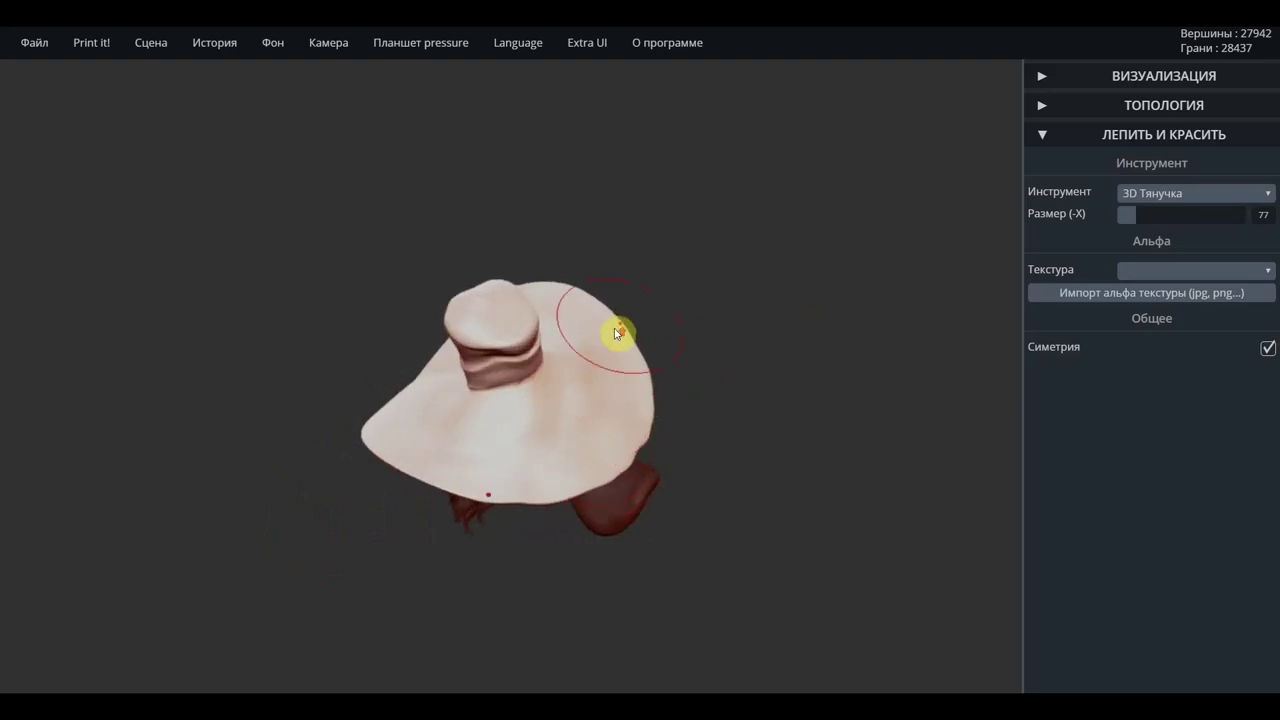
Try pulling the band beneath the crown, then undo the bad stroke
{"action": "scroll", "coordinate": [560, 365], "scroll_direction": "up", "scroll_amount": 3}
{"action": "left_click_drag", "start_coordinate": [411, 406], "coordinate": [424, 428]}
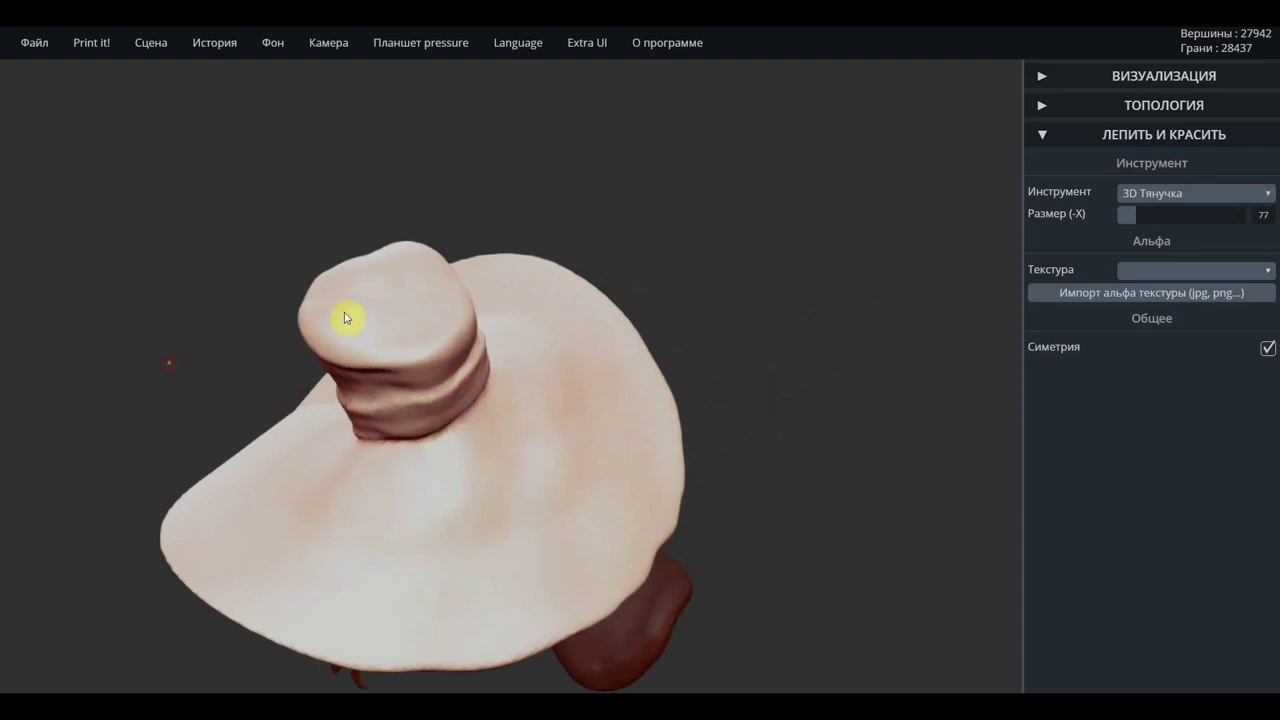
{"action": "left_click_drag", "start_coordinate": [346, 317], "coordinate": [503, 326]}
{"action": "left_click_drag", "start_coordinate": [620, 342], "coordinate": [611, 402]}
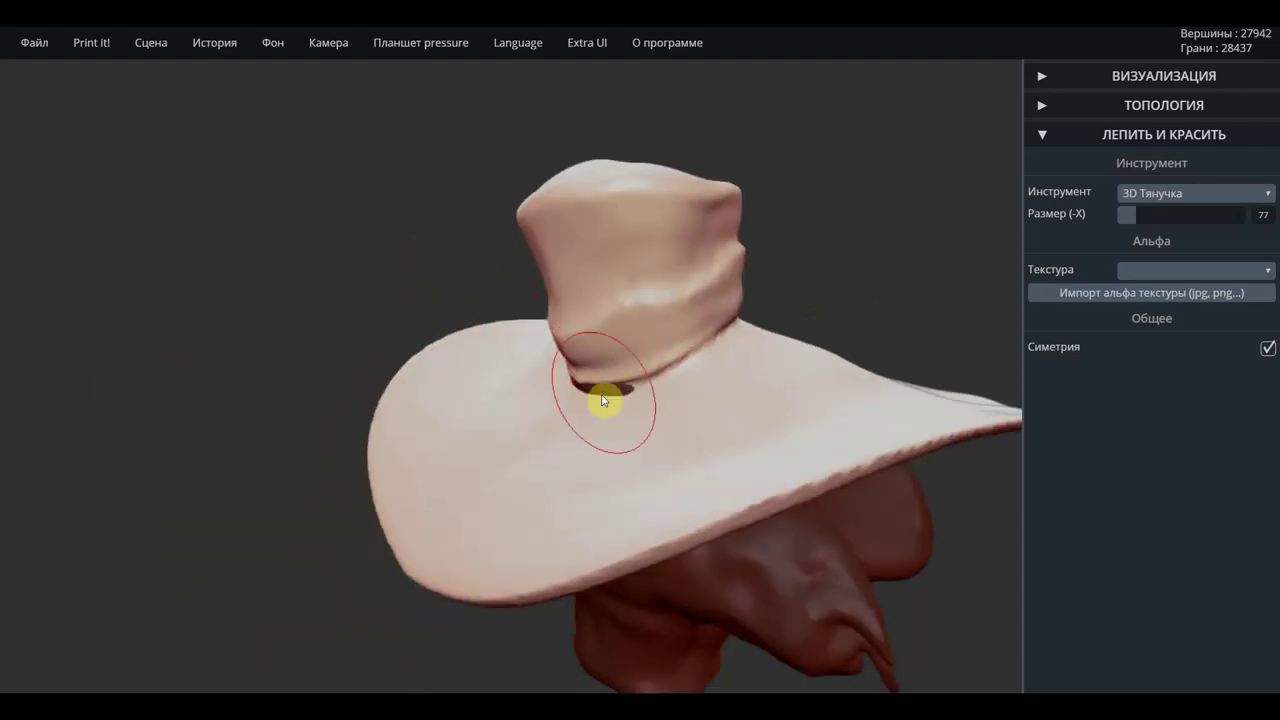
{"action": "key", "text": "ctrl+z"}
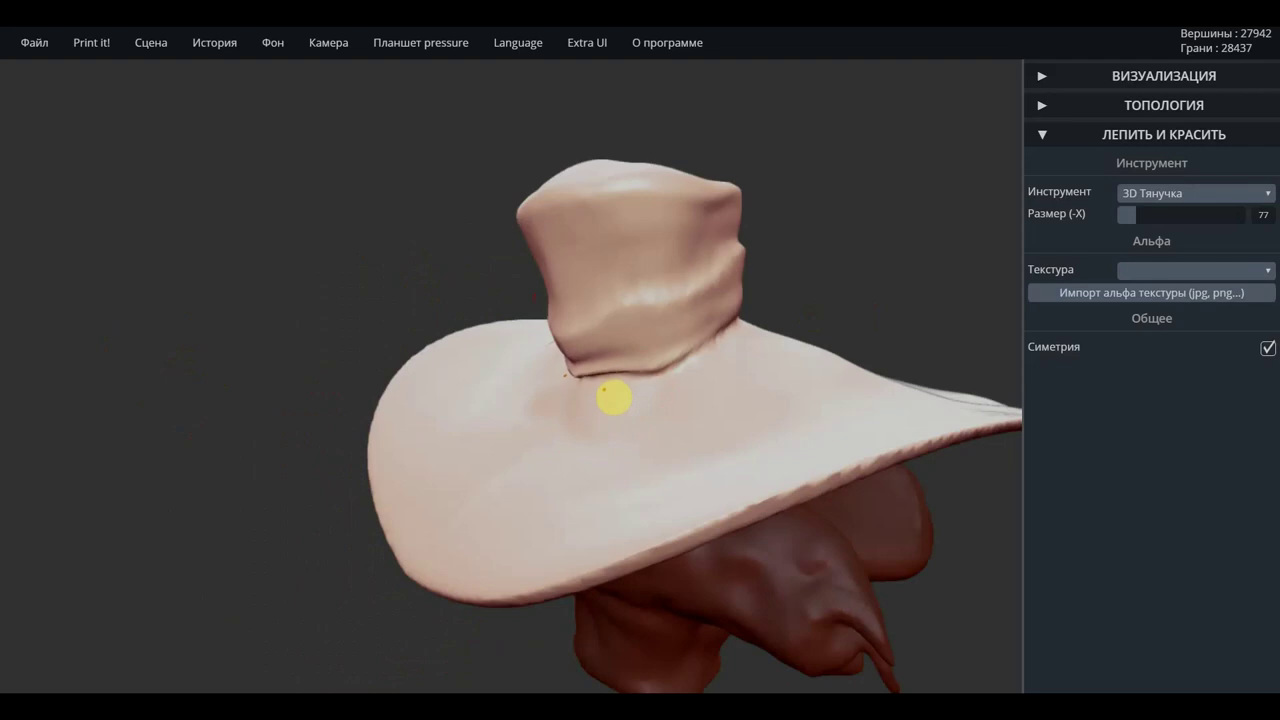
Smooth the hat brim from upper right to lower left with Shift-drag strokes
{"action": "scroll", "coordinate": [612, 402], "scroll_direction": "down", "scroll_amount": 3}
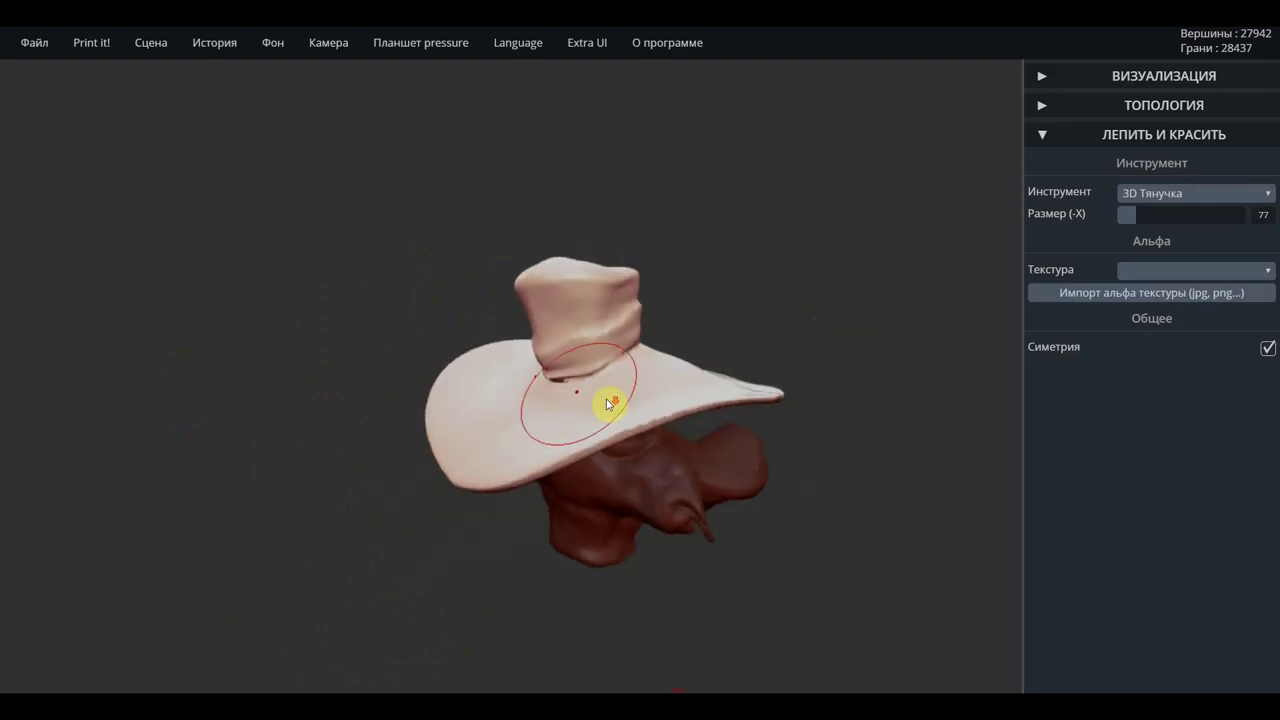
{"action": "right_click_drag", "start_coordinate": [608, 403], "coordinate": [527, 401]}
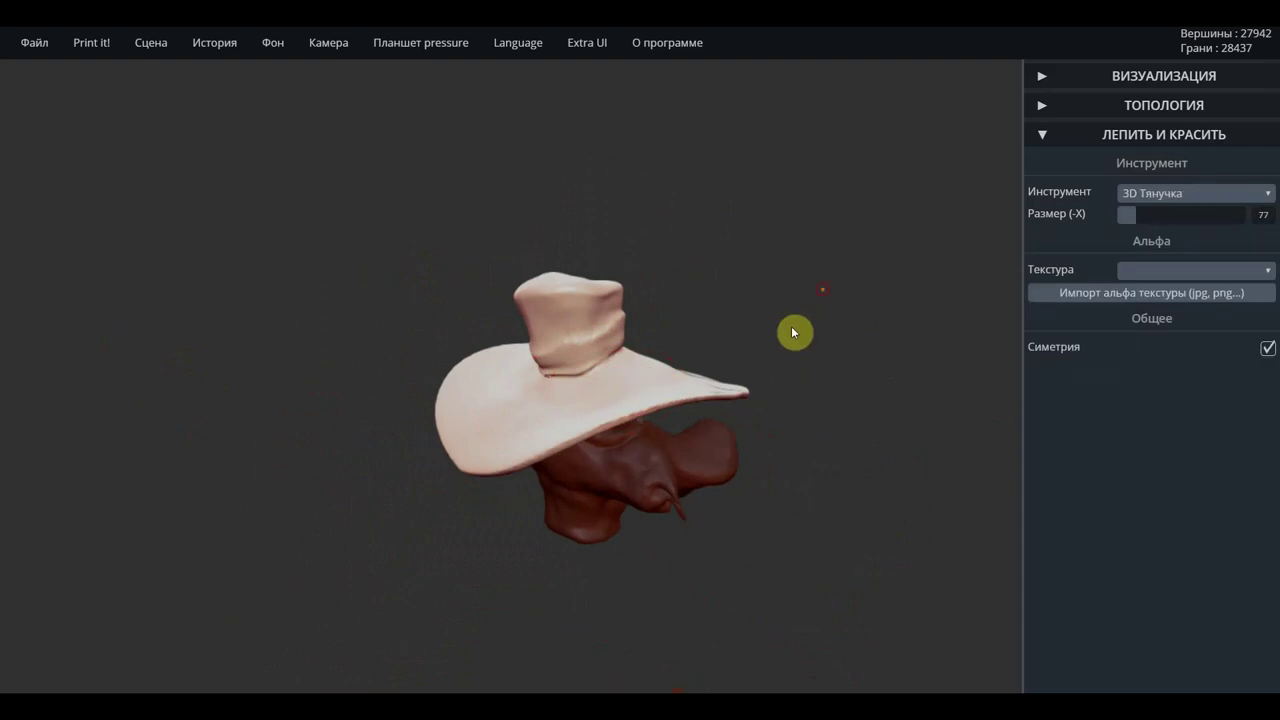
{"action": "right_click_drag", "start_coordinate": [794, 331], "coordinate": [606, 451]}
{"action": "left_click_drag", "start_coordinate": [573, 490], "coordinate": [579, 416]}
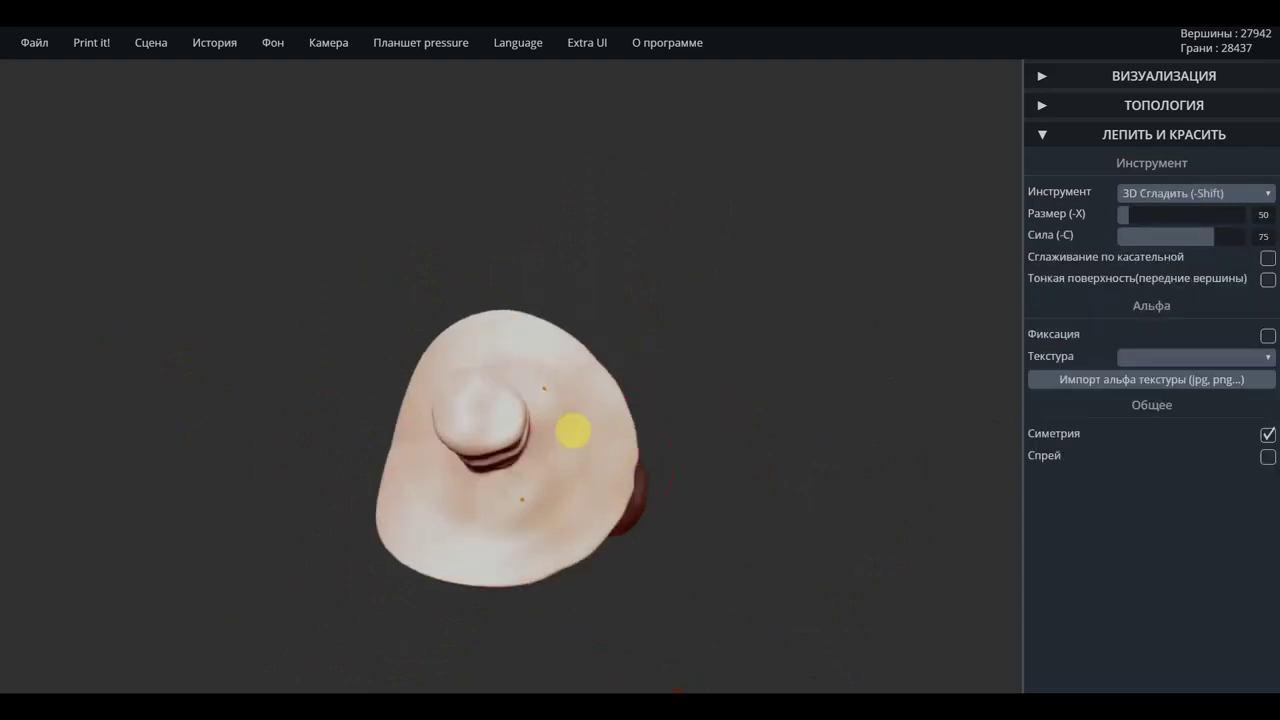
{"action": "left_click_drag", "start_coordinate": [579, 416], "coordinate": [440, 521]}
Zoom in from the front and drag a horizontal groove across the crown to form the band
{"action": "right_click_drag", "start_coordinate": [743, 363], "coordinate": [428, 191]}
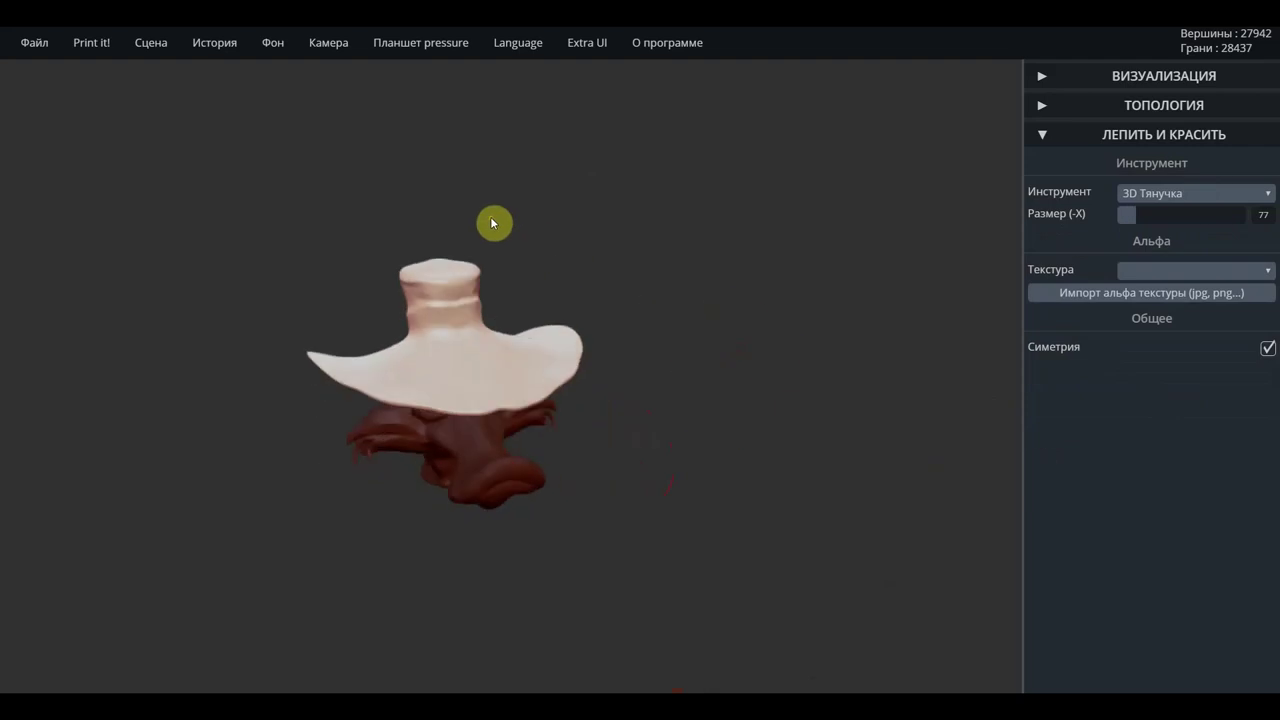
{"action": "scroll", "coordinate": [435, 200], "scroll_direction": "up", "scroll_amount": 1}
{"action": "scroll", "coordinate": [420, 225], "scroll_direction": "up", "scroll_amount": 1}
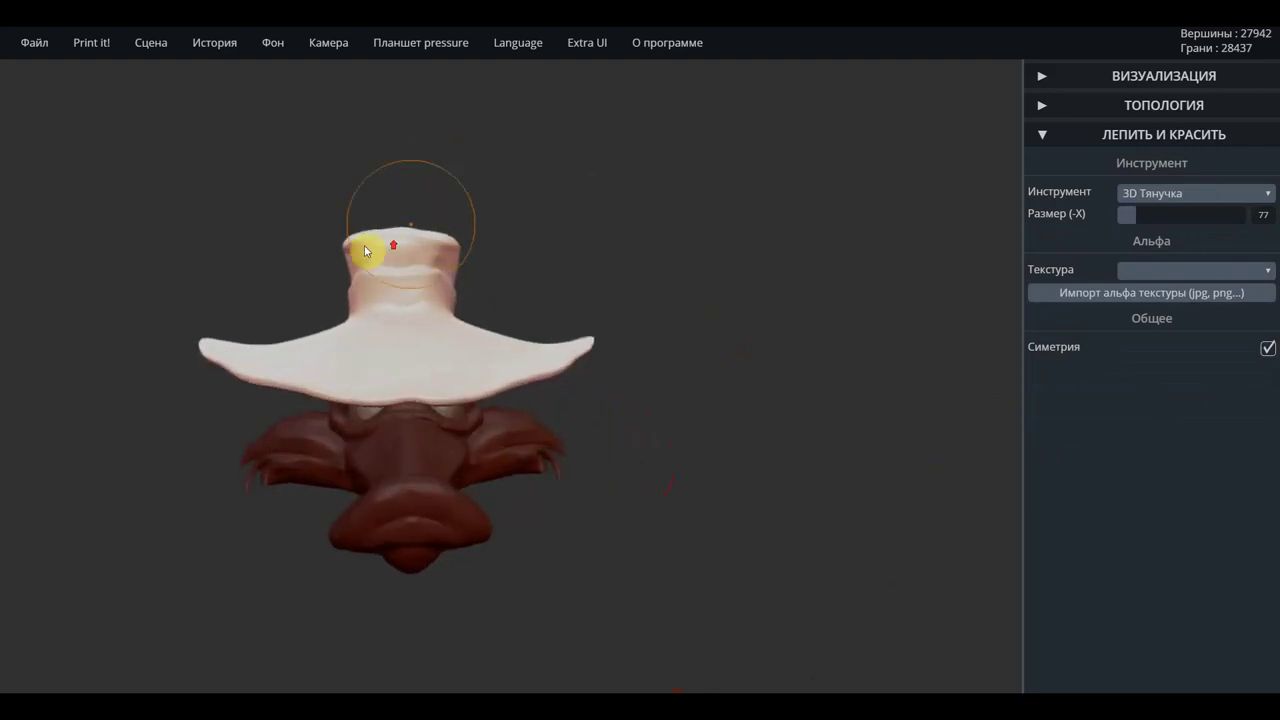
{"action": "scroll", "coordinate": [362, 275], "scroll_direction": "up", "scroll_amount": 2}
{"action": "scroll", "coordinate": [358, 298], "scroll_direction": "up", "scroll_amount": 2}
{"action": "left_click_drag", "start_coordinate": [358, 289], "coordinate": [586, 311]}
{"action": "right_click_drag", "start_coordinate": [585, 311], "coordinate": [577, 340]}
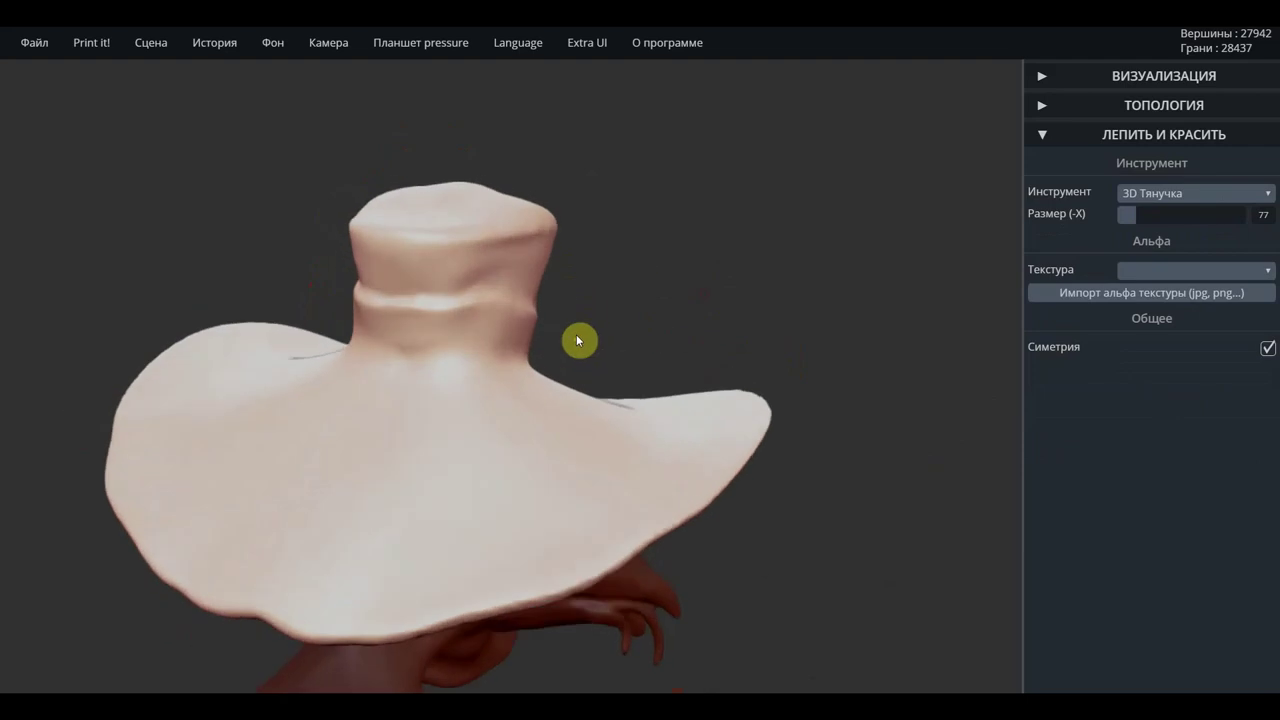
Switch to 3D Кисть at size 42 and deepen the crease at the crown's base
{"action": "left_click", "coordinate": [1176, 194]}
{"action": "left_click", "coordinate": [1160, 211]}
{"action": "left_click_drag", "start_coordinate": [1127, 217], "coordinate": [1131, 217]}
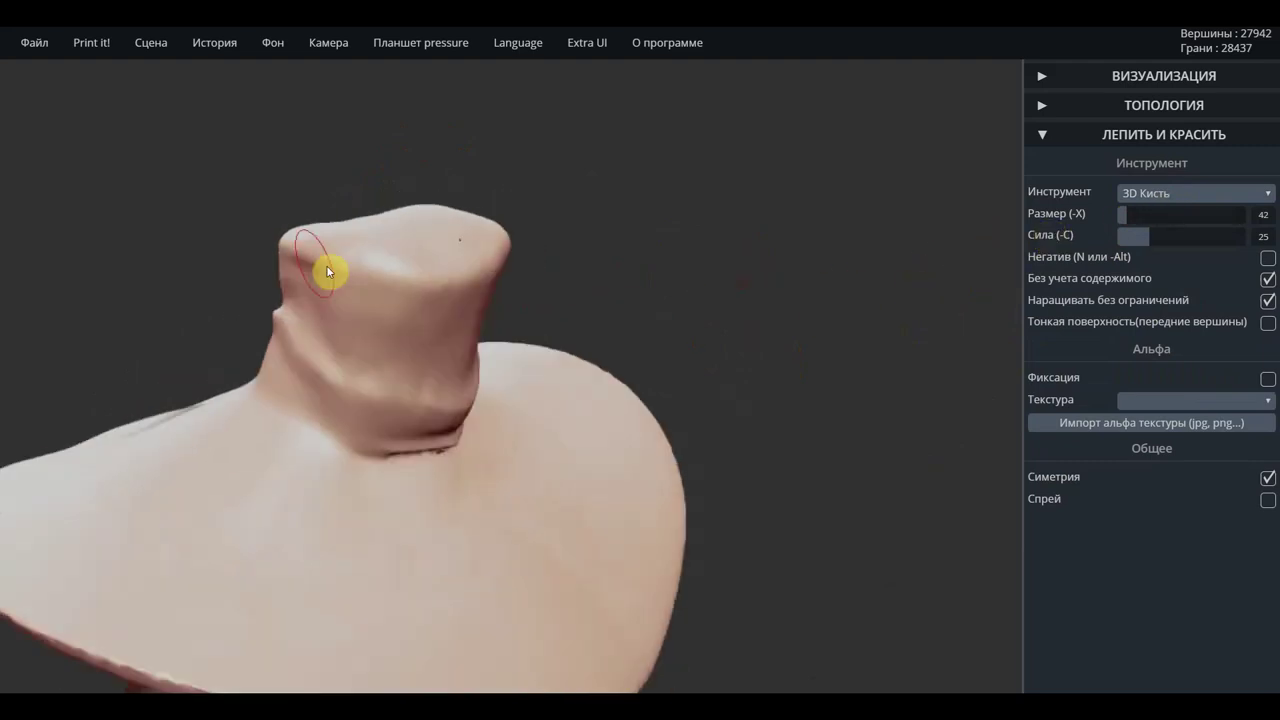
{"action": "mouse_move", "coordinate": [286, 403]}
{"action": "left_mouse_down"}
{"action": "mouse_move", "coordinate": [470, 460]}
{"action": "mouse_move", "coordinate": [411, 451]}
{"action": "mouse_move", "coordinate": [519, 357]}
{"action": "left_mouse_up"}
Carve dents and grooves along the crown's lower band
{"action": "mouse_move", "coordinate": [737, 286]}
{"action": "left_mouse_down"}
{"action": "mouse_move", "coordinate": [697, 294]}
{"action": "mouse_move", "coordinate": [522, 392]}
{"action": "left_mouse_up"}
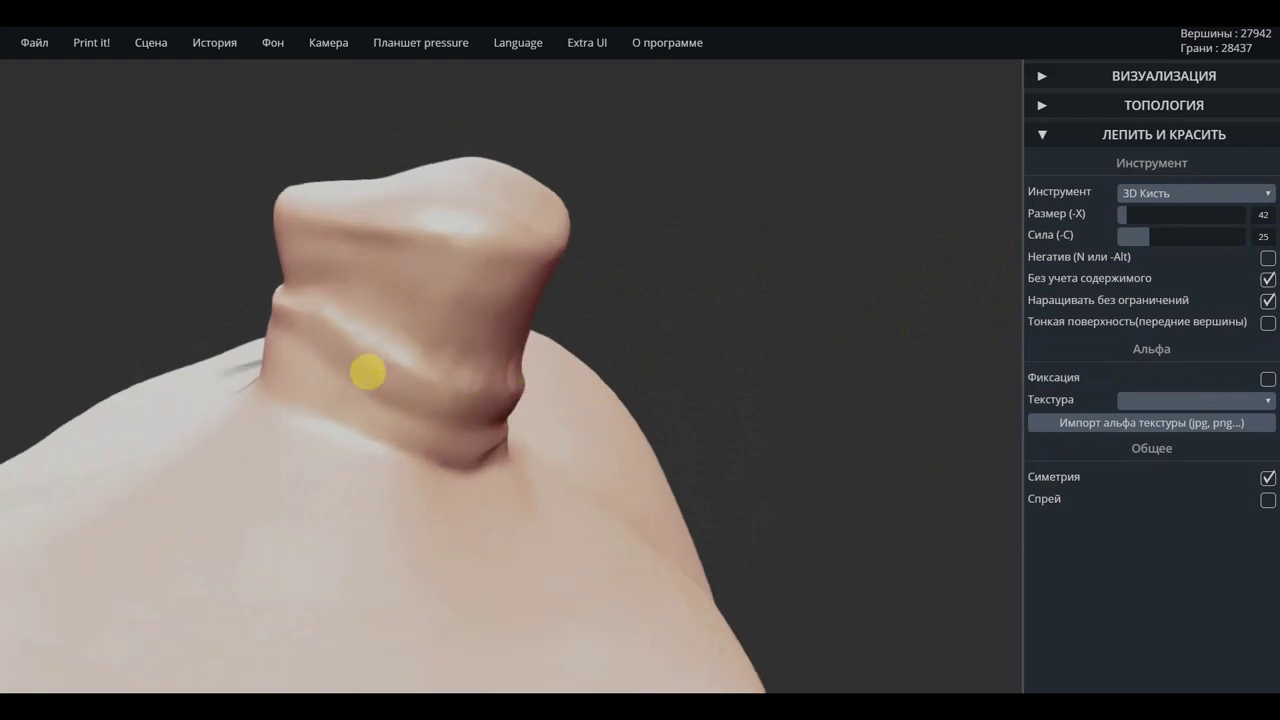
{"action": "left_click_drag", "start_coordinate": [266, 222], "coordinate": [586, 243]}
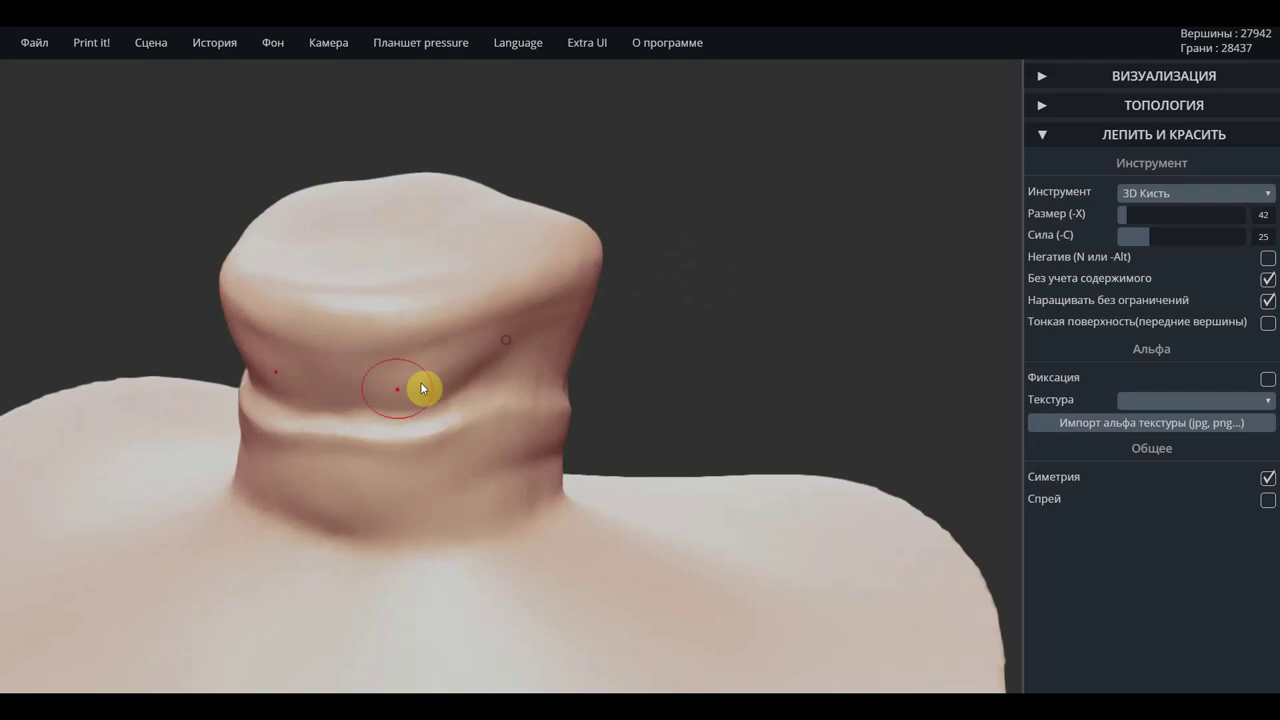
{"action": "mouse_move", "coordinate": [611, 368]}
{"action": "left_mouse_down"}
{"action": "mouse_move", "coordinate": [528, 420]}
{"action": "mouse_move", "coordinate": [656, 327]}
{"action": "mouse_move", "coordinate": [481, 463]}
{"action": "left_mouse_up"}
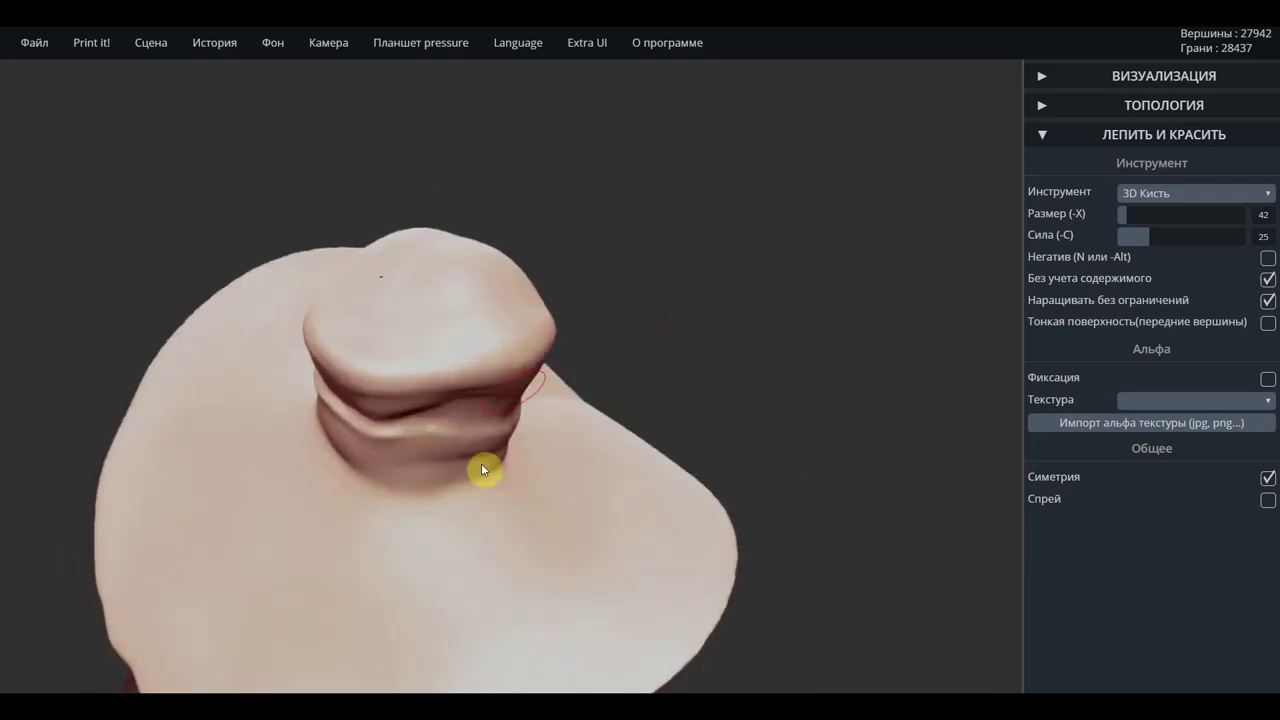
{"action": "scroll", "coordinate": [462, 488], "scroll_direction": "up", "scroll_amount": 3}
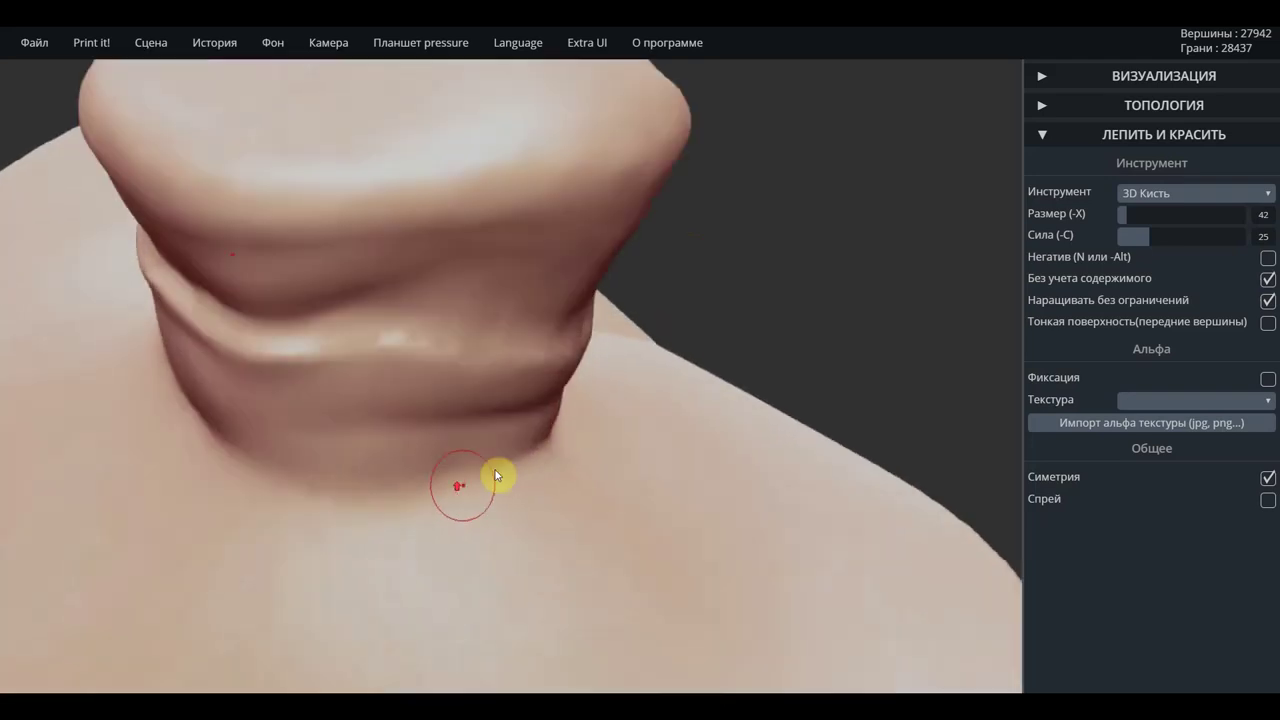
{"action": "left_click_drag", "start_coordinate": [642, 345], "coordinate": [963, 91]}
{"action": "left_click_drag", "start_coordinate": [400, 417], "coordinate": [540, 391]}
{"action": "left_click_drag", "start_coordinate": [363, 528], "coordinate": [100, 530]}
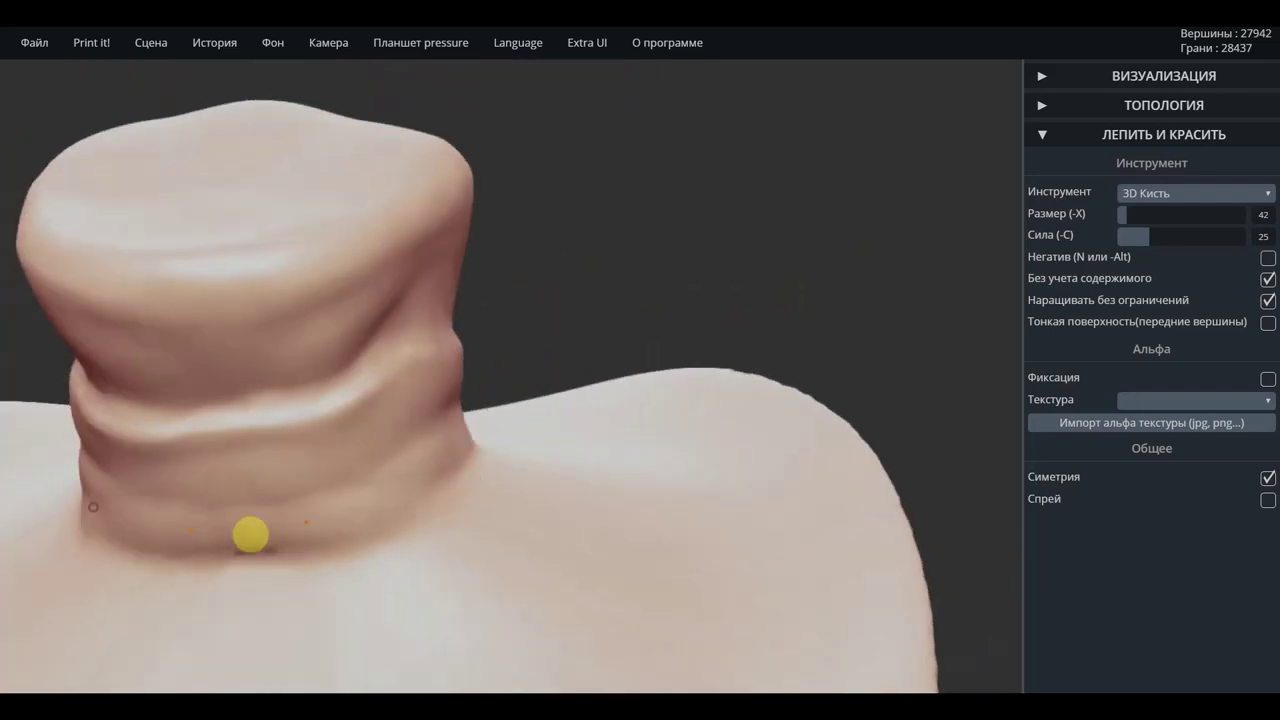
{"action": "left_click_drag", "start_coordinate": [243, 551], "coordinate": [303, 548]}
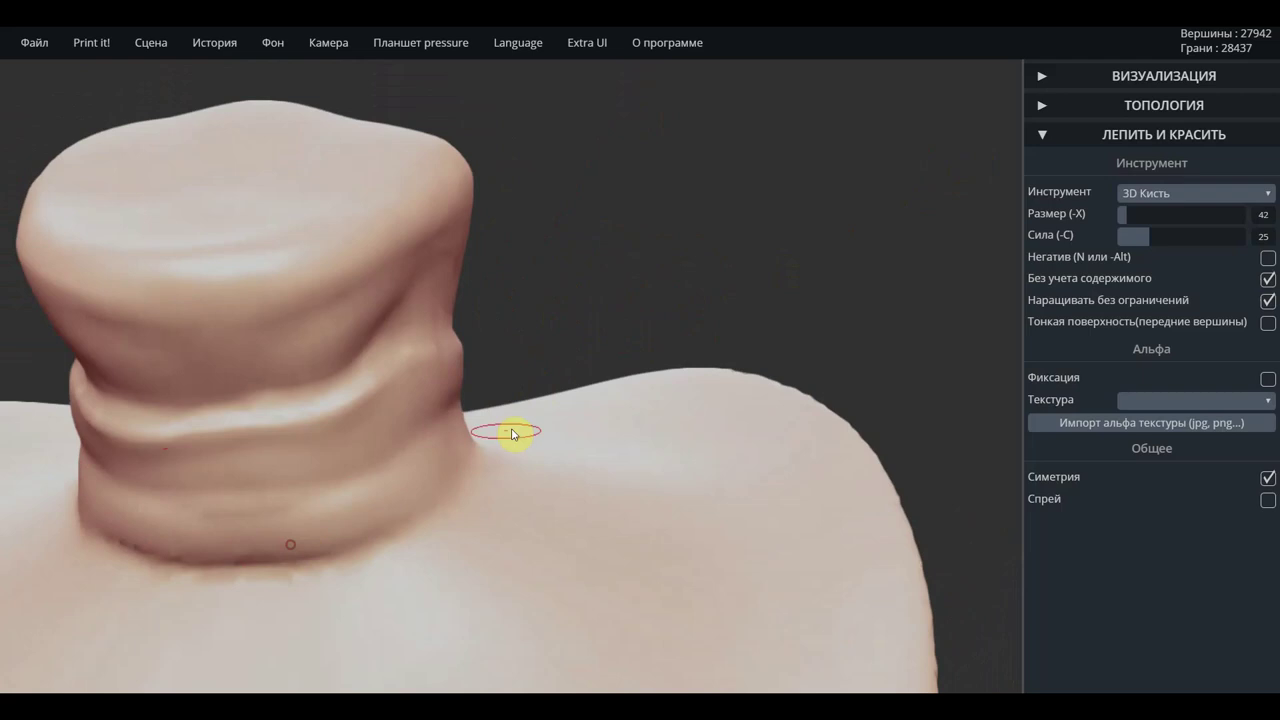
{"action": "left_click_drag", "start_coordinate": [297, 491], "coordinate": [383, 451]}
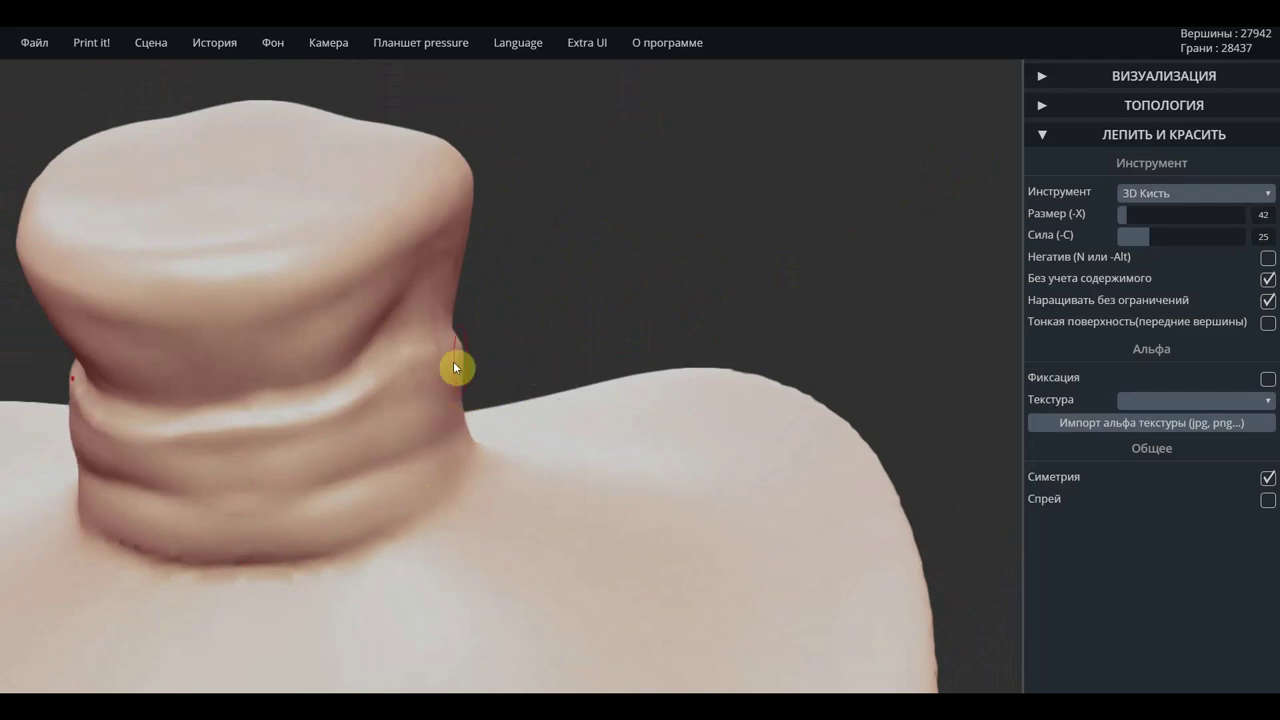
{"action": "left_click_drag", "start_coordinate": [451, 366], "coordinate": [214, 466]}
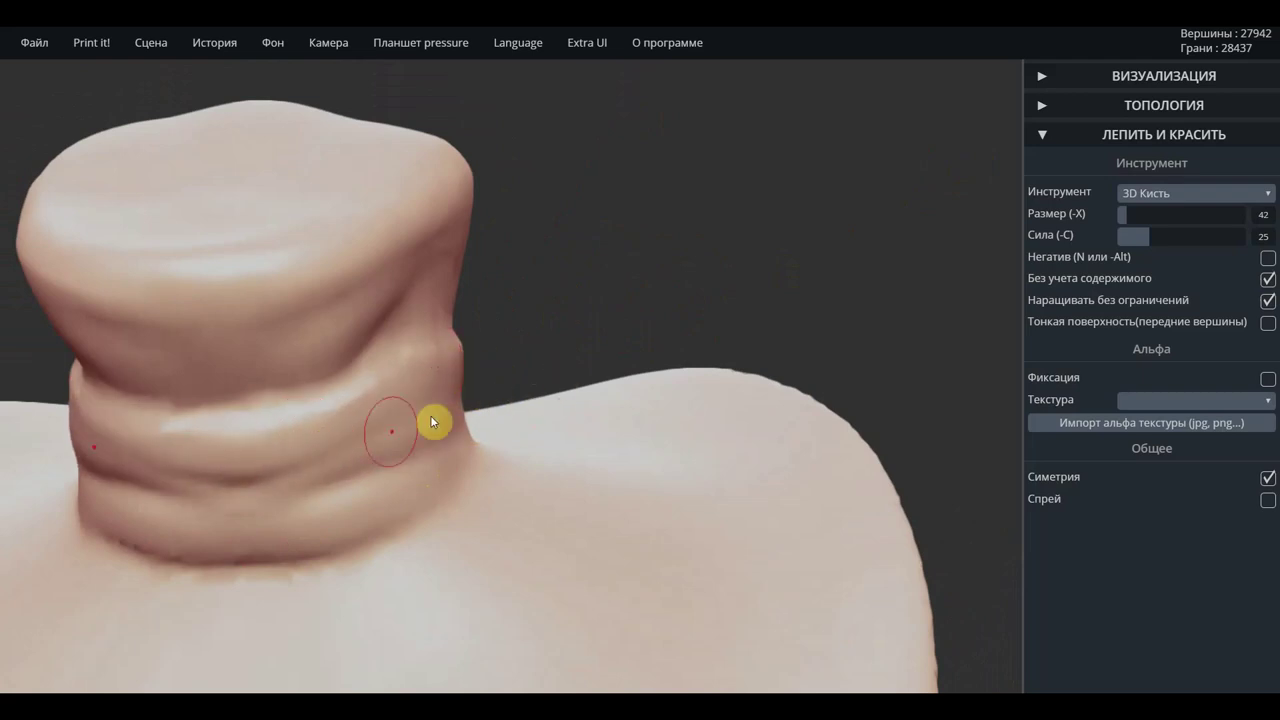
Zoom out and orbit back to a front view of the hat
{"action": "scroll", "coordinate": [450, 370], "scroll_direction": "down", "scroll_amount": 3}
{"action": "scroll", "coordinate": [520, 330], "scroll_direction": "down", "scroll_amount": 3}
{"action": "scroll", "coordinate": [650, 420], "scroll_direction": "down", "scroll_amount": 2}
{"action": "mouse_move", "coordinate": [797, 524]}
{"action": "left_mouse_down"}
{"action": "mouse_move", "coordinate": [760, 431]}
{"action": "mouse_move", "coordinate": [723, 403]}
{"action": "mouse_move", "coordinate": [737, 411]}
{"action": "mouse_move", "coordinate": [758, 502]}
{"action": "mouse_move", "coordinate": [519, 547]}
{"action": "left_mouse_up"}
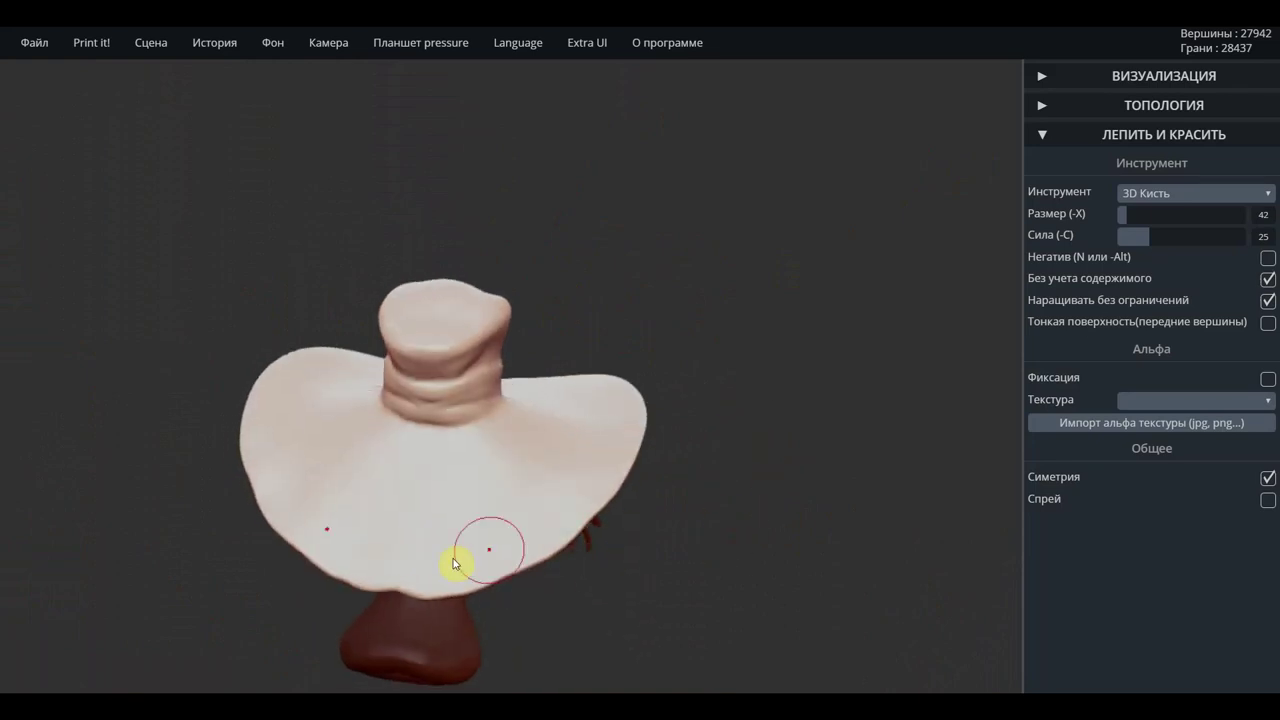
{"action": "left_click", "coordinate": [1163, 197]}
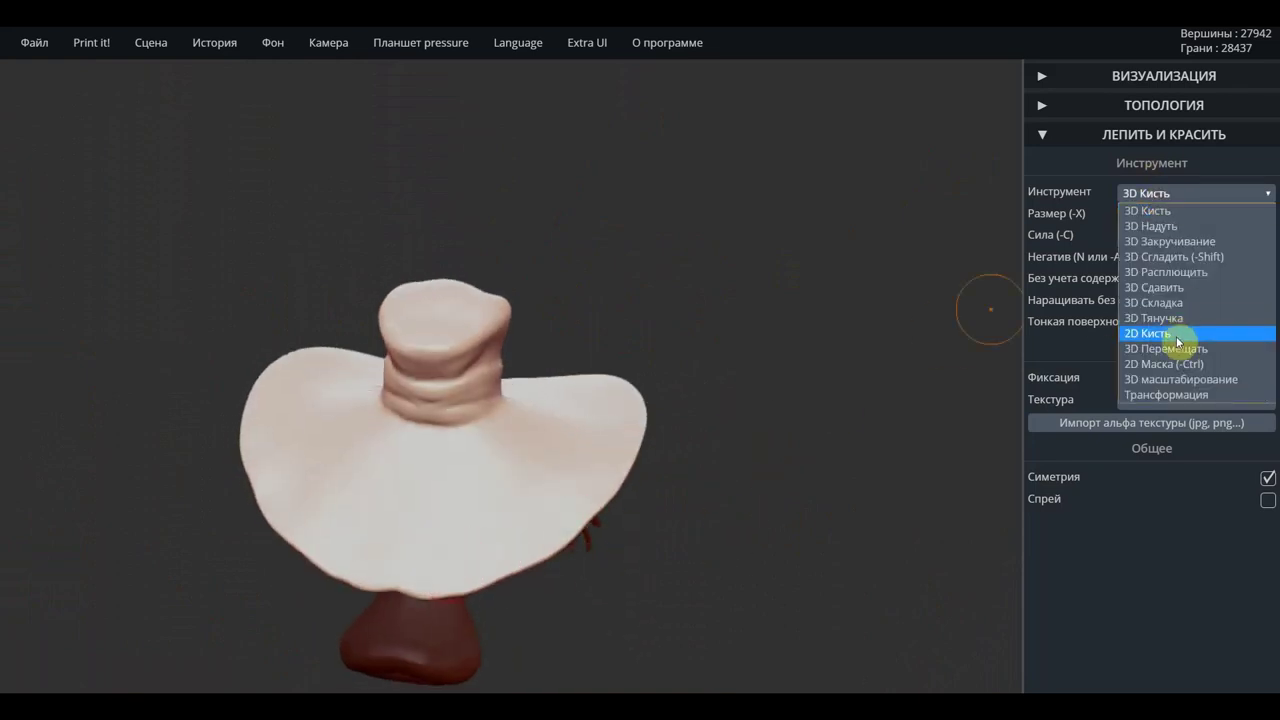
Return to 3D Тянучка and pull the brim edge down over the nose
{"action": "left_click", "coordinate": [1169, 272]}
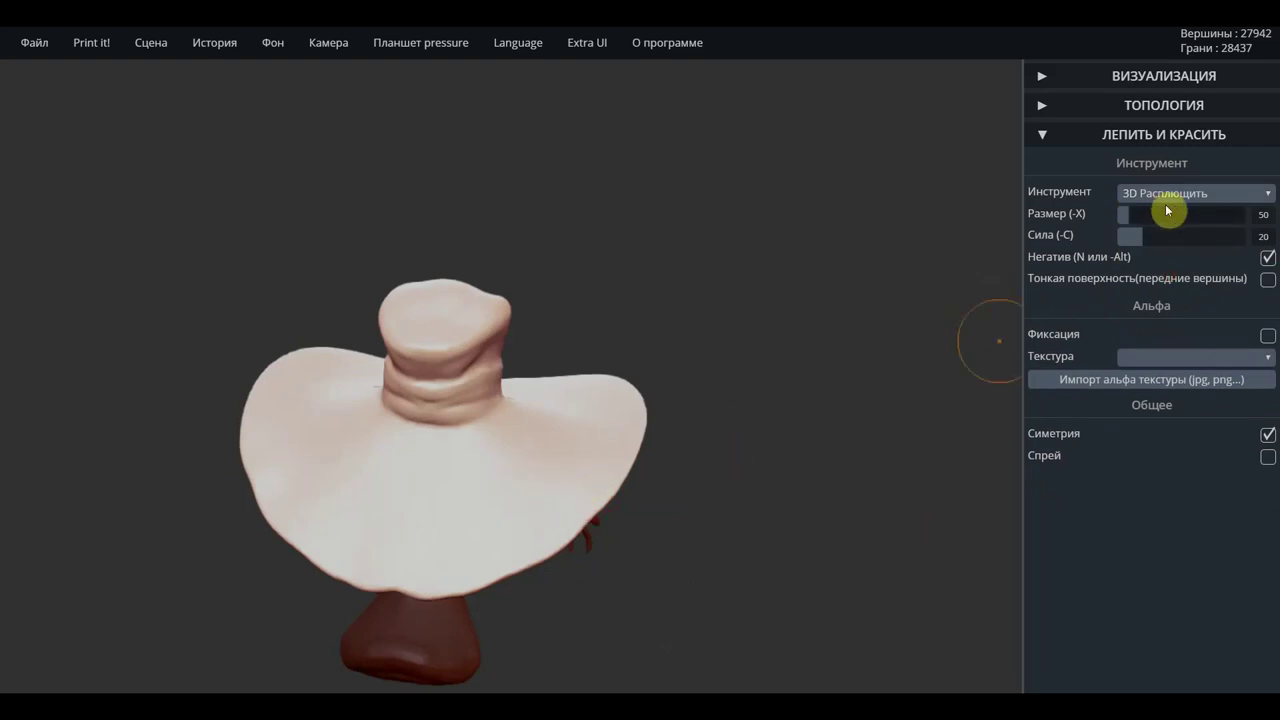
{"action": "left_click", "coordinate": [1164, 203]}
{"action": "left_click", "coordinate": [1172, 318]}
{"action": "left_click_drag", "start_coordinate": [400, 586], "coordinate": [397, 590]}
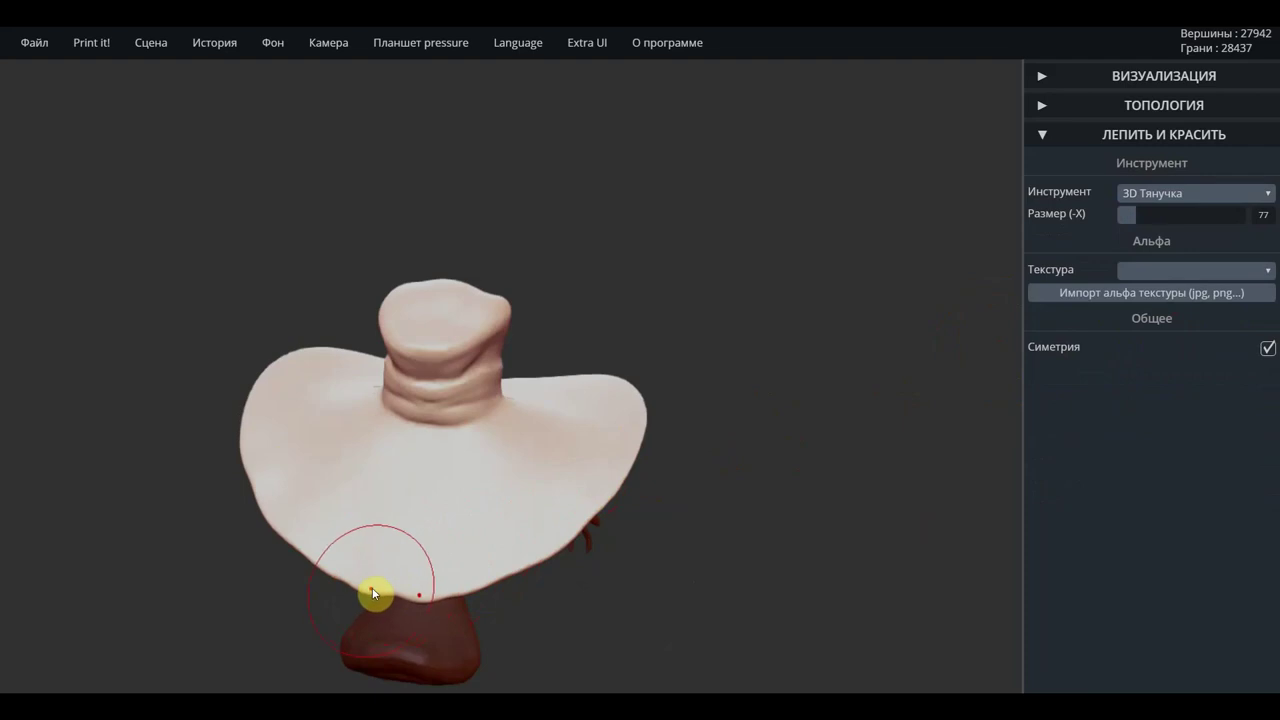
Smooth the bump on the brim's lower front edge
{"action": "key", "text": "shift"}
{"action": "left_click_drag", "start_coordinate": [376, 588], "coordinate": [470, 574], "text": "shift"}
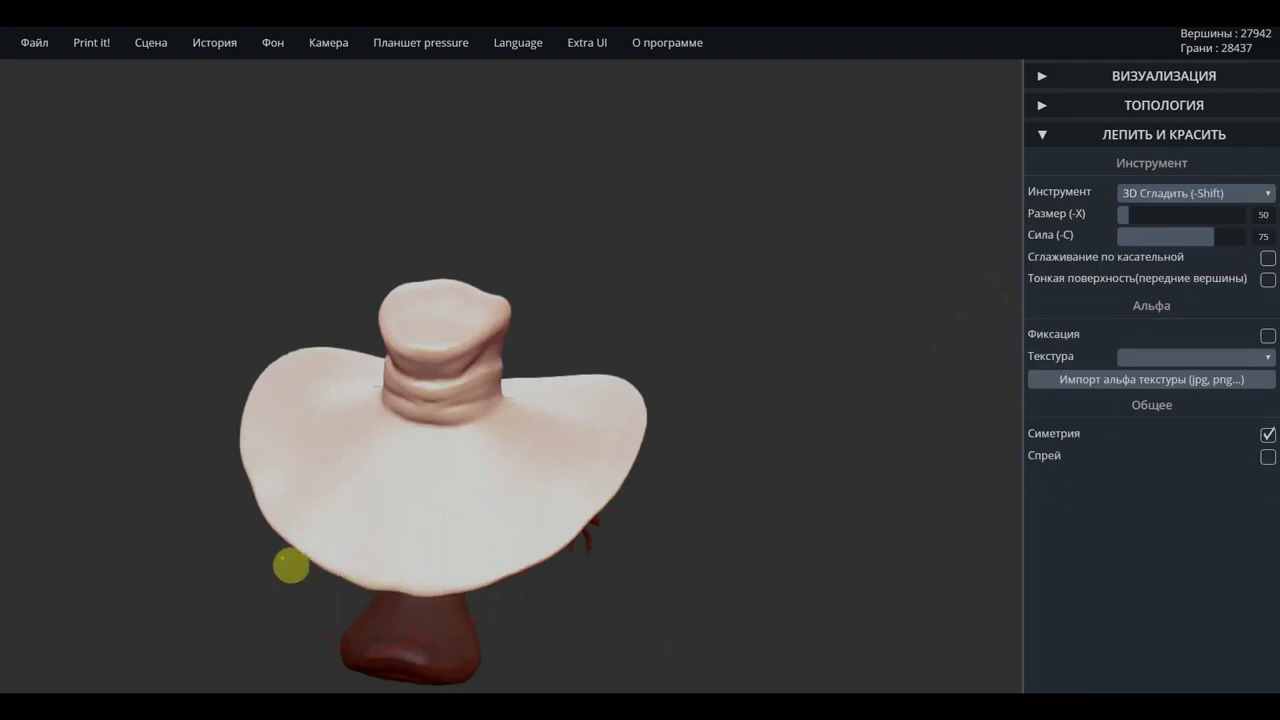
{"action": "mouse_move", "coordinate": [634, 549]}
{"action": "left_mouse_down"}
{"action": "mouse_move", "coordinate": [785, 566]}
{"action": "mouse_move", "coordinate": [777, 466]}
{"action": "mouse_move", "coordinate": [686, 563]}
{"action": "left_mouse_up"}
{"action": "key", "text": "shift"}
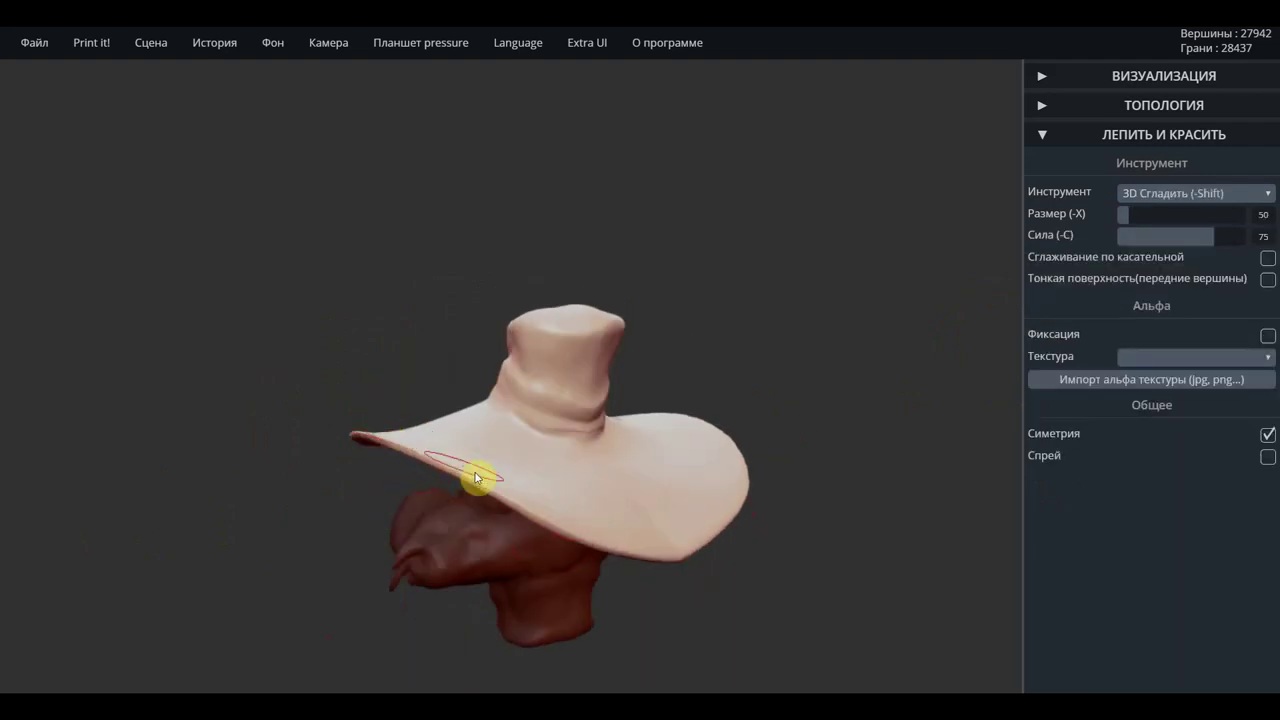
Smooth the right brim tip into a clean curve toward the crown
{"action": "right_click_drag", "start_coordinate": [491, 557], "coordinate": [522, 517]}
{"action": "key", "text": "shift"}
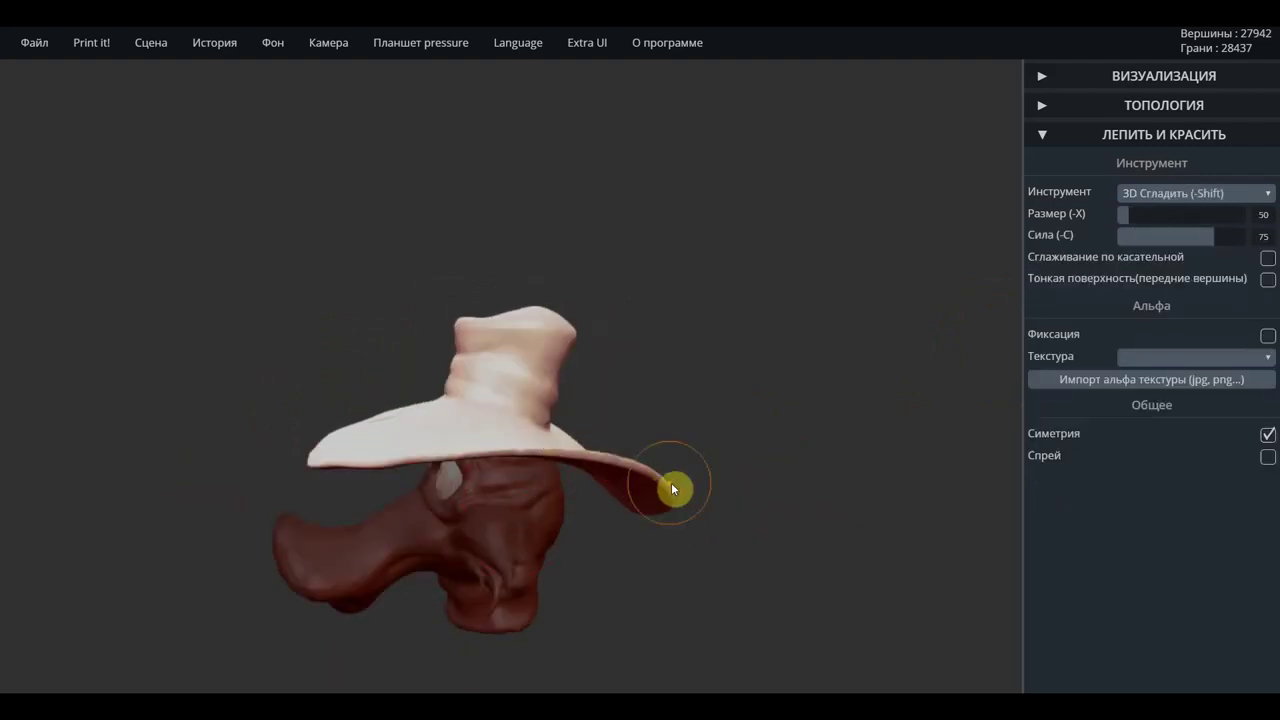
{"action": "left_click_drag", "start_coordinate": [657, 481], "coordinate": [567, 453], "text": "shift"}
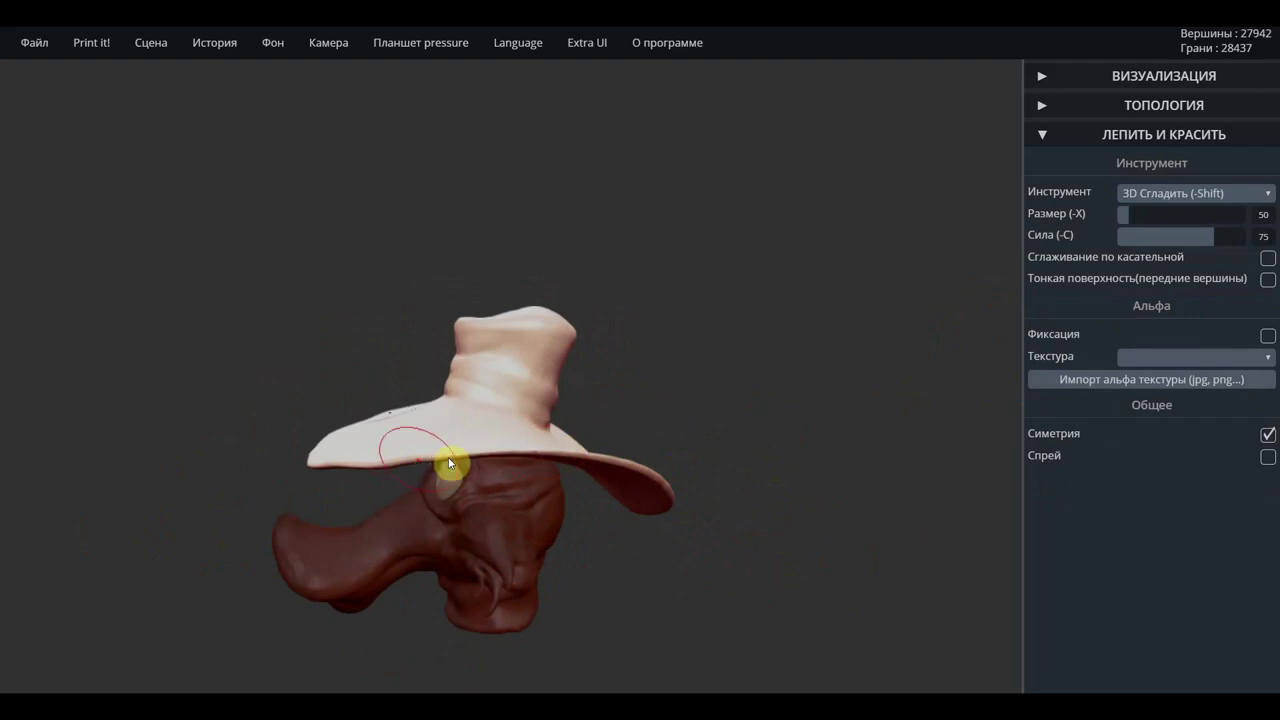
{"action": "mouse_move", "coordinate": [620, 583]}
{"action": "right_mouse_down"}
{"action": "mouse_move", "coordinate": [588, 546]}
{"action": "mouse_move", "coordinate": [814, 551]}
{"action": "right_mouse_up"}
{"action": "right_click_drag", "start_coordinate": [714, 540], "coordinate": [603, 506]}
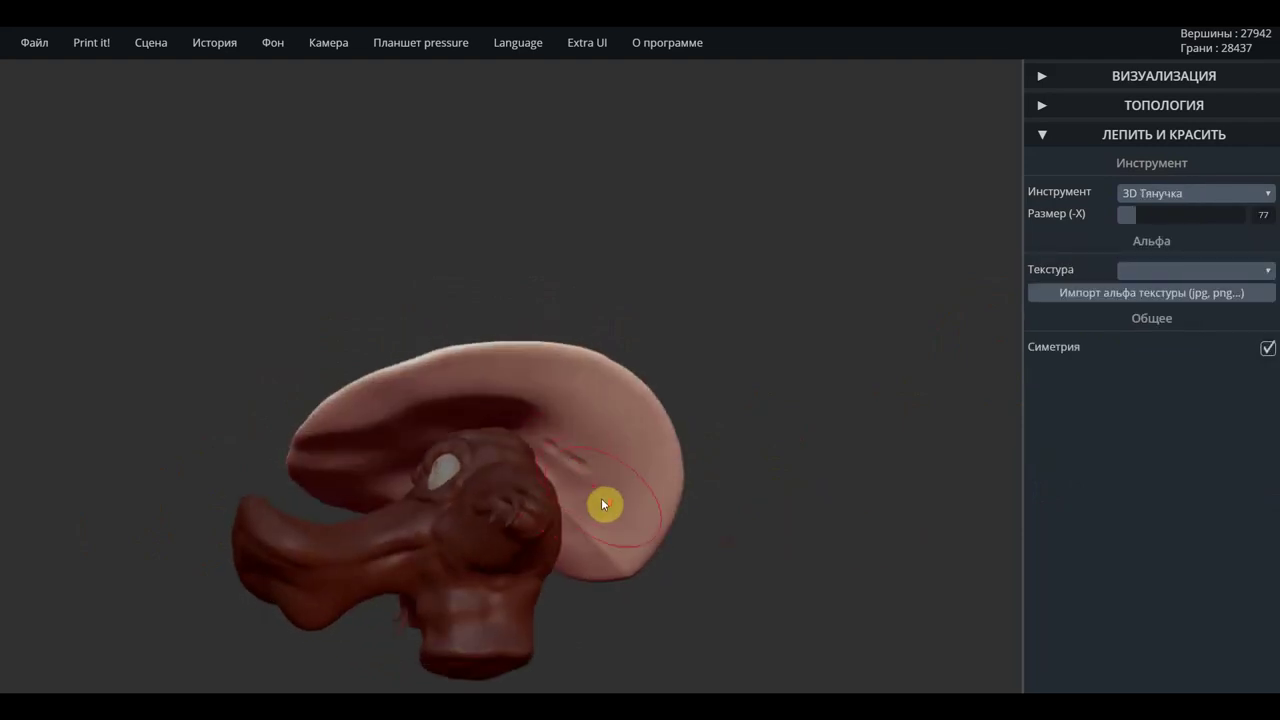
{"action": "scroll", "coordinate": [590, 470], "scroll_direction": "up", "scroll_amount": 5}
{"action": "scroll", "coordinate": [560, 430], "scroll_direction": "up", "scroll_amount": 5}
Smooth away the crease under the brim, then zoom out and orbit to review the duck head
{"action": "key", "text": "shift"}
{"action": "mouse_move", "coordinate": [506, 380]}
{"action": "left_mouse_down", "text": "shift"}
{"action": "mouse_move", "coordinate": [471, 363]}
{"action": "mouse_move", "coordinate": [514, 397]}
{"action": "left_mouse_up", "text": "shift"}
{"action": "scroll", "coordinate": [600, 600], "scroll_direction": "down", "scroll_amount": 3}
{"action": "scroll", "coordinate": [583, 582], "scroll_direction": "down", "scroll_amount": 5}
{"action": "mouse_move", "coordinate": [573, 581]}
{"action": "right_mouse_down"}
{"action": "mouse_move", "coordinate": [608, 668]}
{"action": "mouse_move", "coordinate": [760, 677]}
{"action": "mouse_move", "coordinate": [771, 623]}
{"action": "mouse_move", "coordinate": [740, 607]}
{"action": "right_mouse_up"}
{"action": "scroll", "coordinate": [775, 600], "scroll_direction": "down", "scroll_amount": 3}
{"action": "scroll", "coordinate": [748, 603], "scroll_direction": "up", "scroll_amount": 3}
{"action": "scroll", "coordinate": [822, 523], "scroll_direction": "up", "scroll_amount": 3, "text": "shift"}
{"action": "mouse_move", "coordinate": [822, 523]}
{"action": "right_mouse_down"}
{"action": "mouse_move", "coordinate": [740, 577]}
{"action": "mouse_move", "coordinate": [620, 517]}
{"action": "right_mouse_up"}
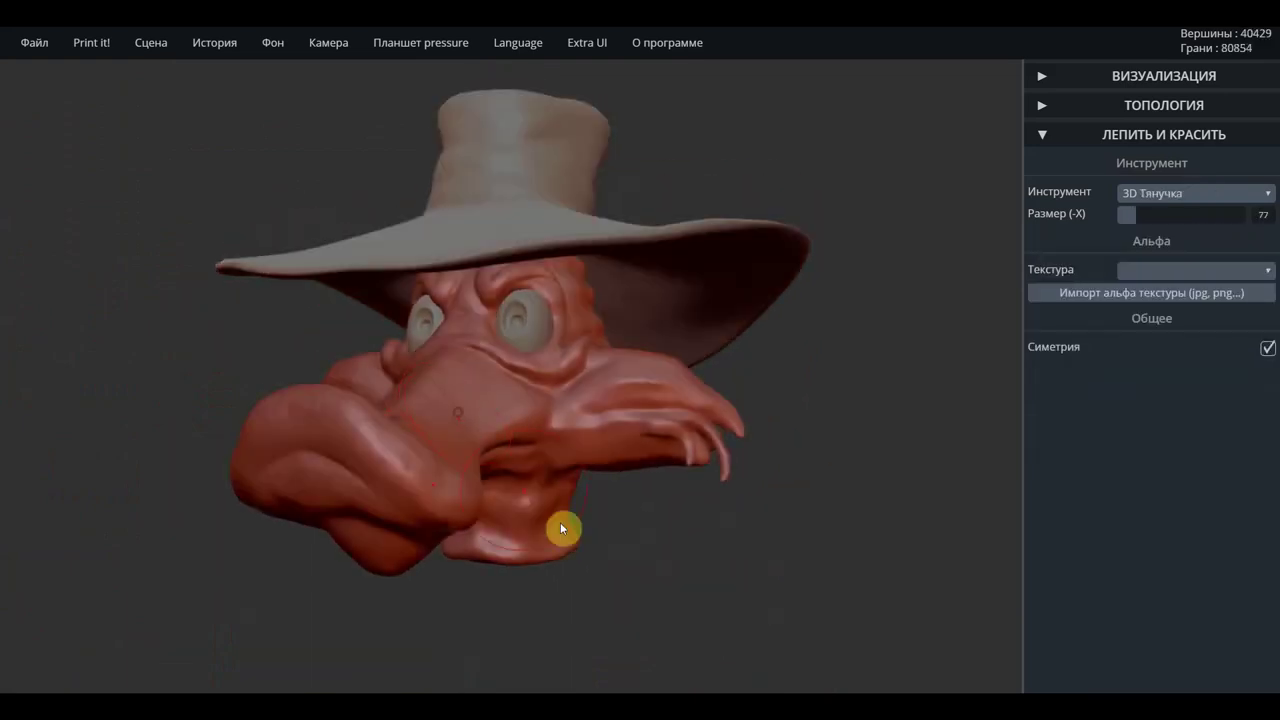
{"action": "mouse_move", "coordinate": [689, 589]}
{"action": "right_mouse_down"}
{"action": "mouse_move", "coordinate": [670, 584]}
{"action": "mouse_move", "coordinate": [742, 584]}
{"action": "mouse_move", "coordinate": [740, 596]}
{"action": "right_mouse_up"}
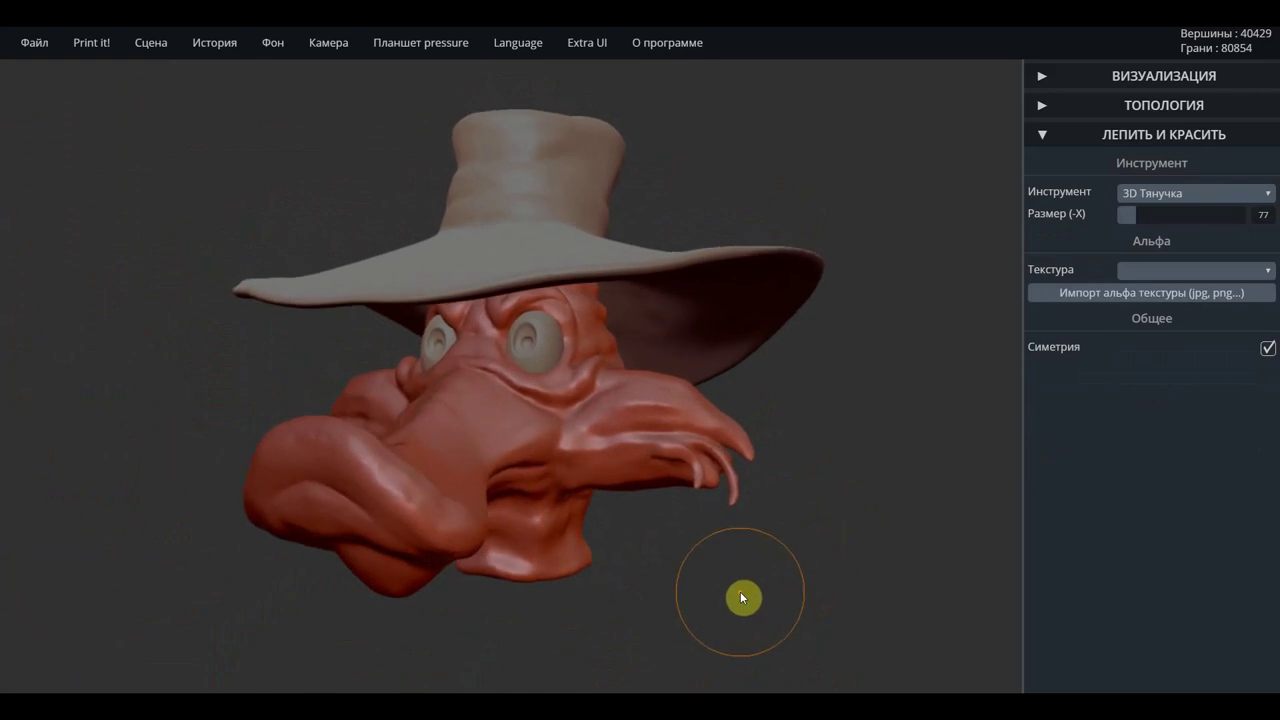